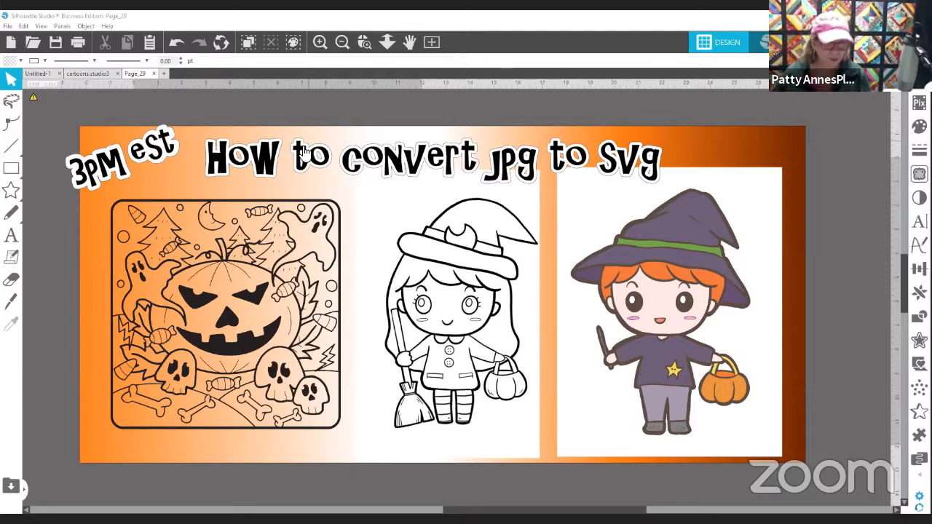
Delete the "3PM est" text from the corner of the Halloween banner.
click(162, 154)
key(Delete)
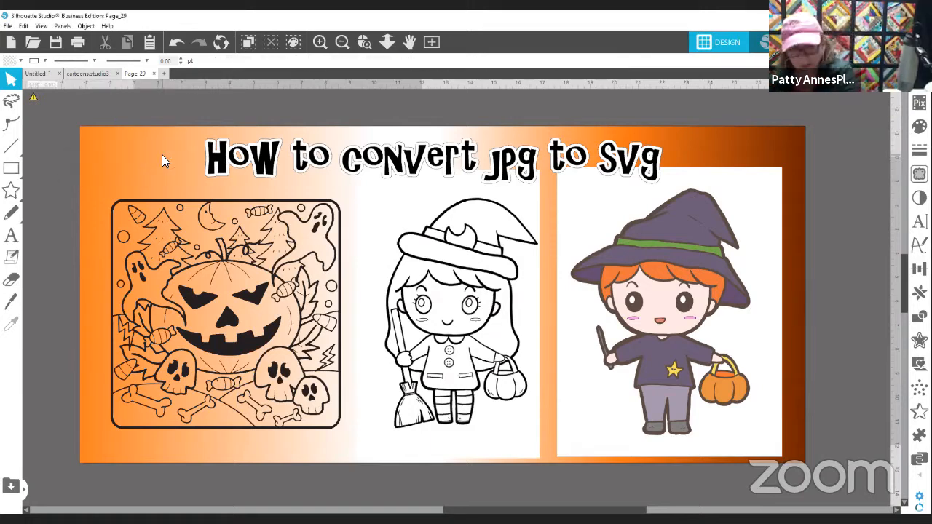
click(233, 154)
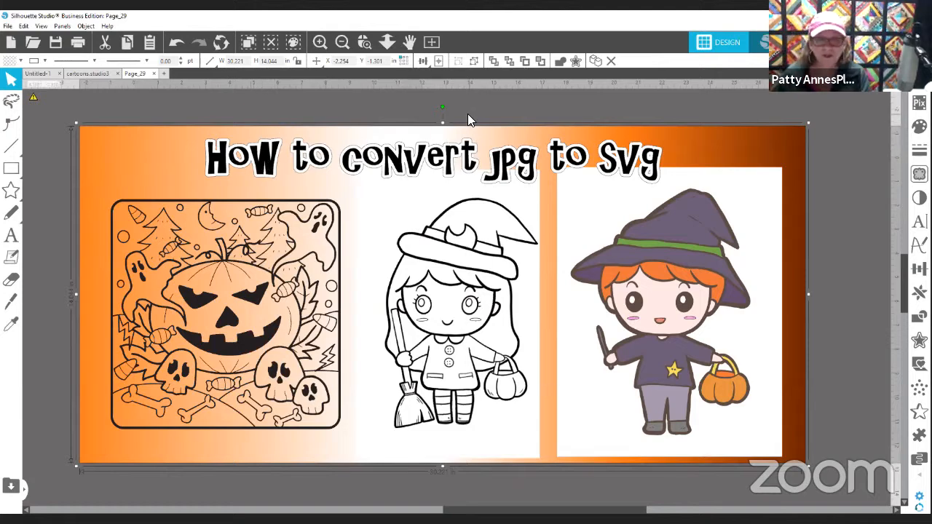
right_click(468, 115)
click(495, 270)
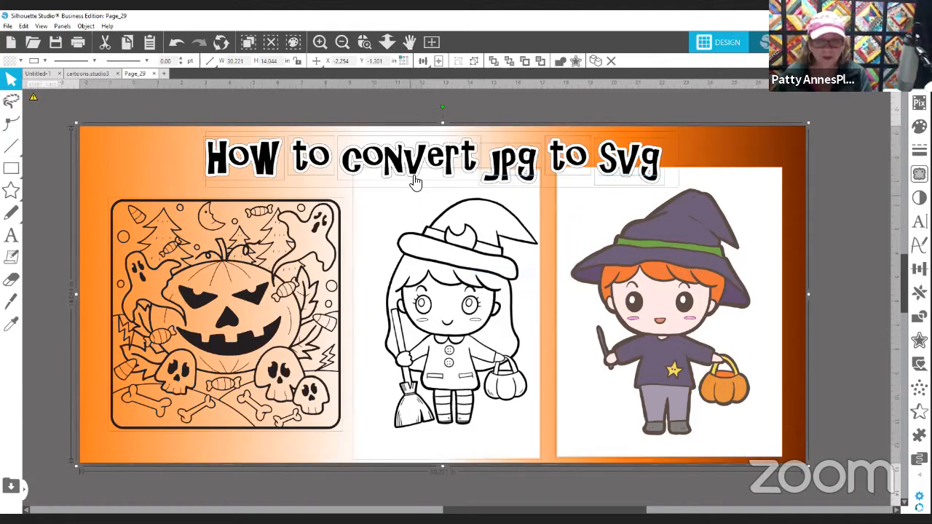
click(219, 109)
drag(177, 111, 643, 177)
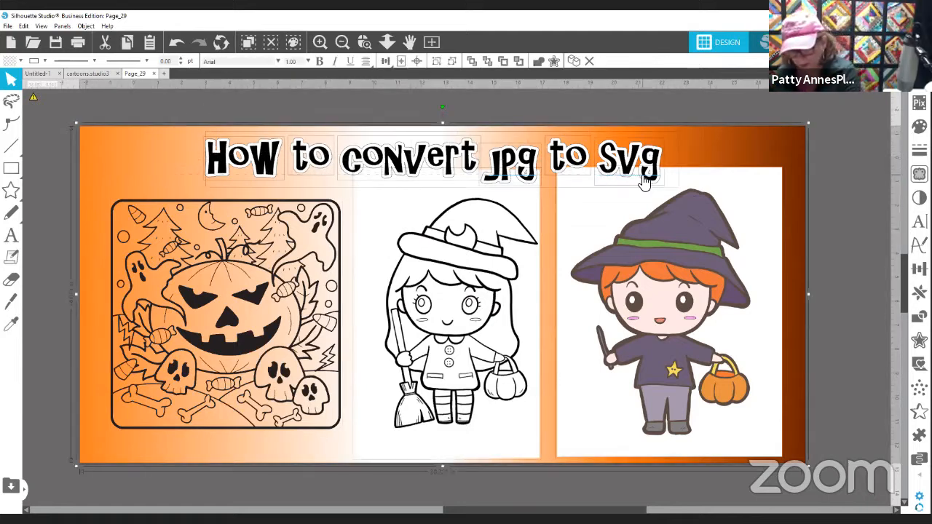
key(Delete)
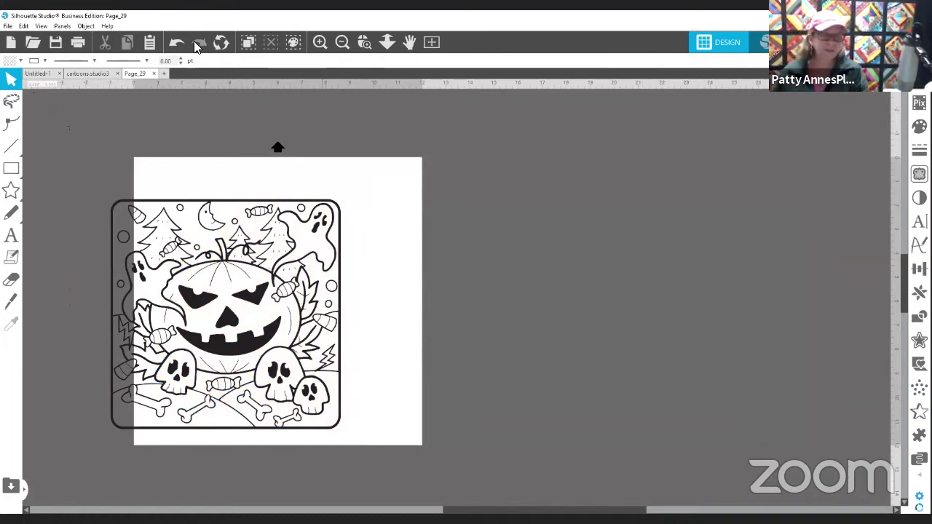
click(176, 42)
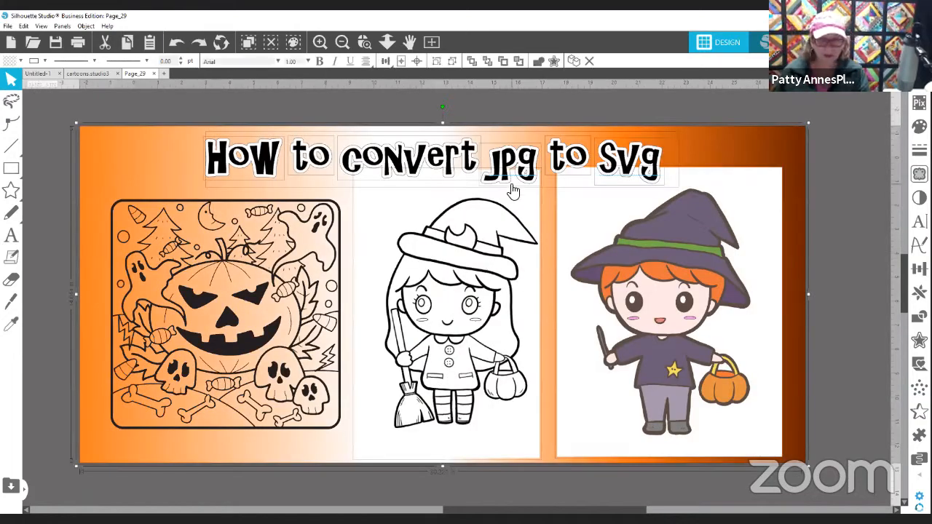
Ungroup the banner artwork and pull the boy picture, the witch girl picture and the orange background apart.
mouse_move(683, 187)
mouse_down()
mouse_move(682, 252)
mouse_move(704, 209)
mouse_move(701, 222)
mouse_up()
right_click(701, 221)
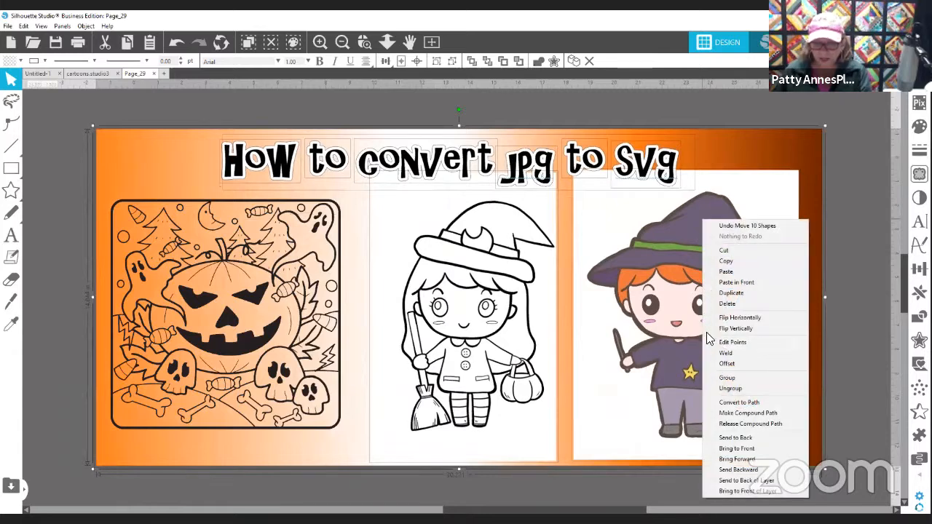
click(729, 387)
drag(586, 274, 584, 313)
drag(527, 297, 512, 347)
drag(311, 285, 302, 309)
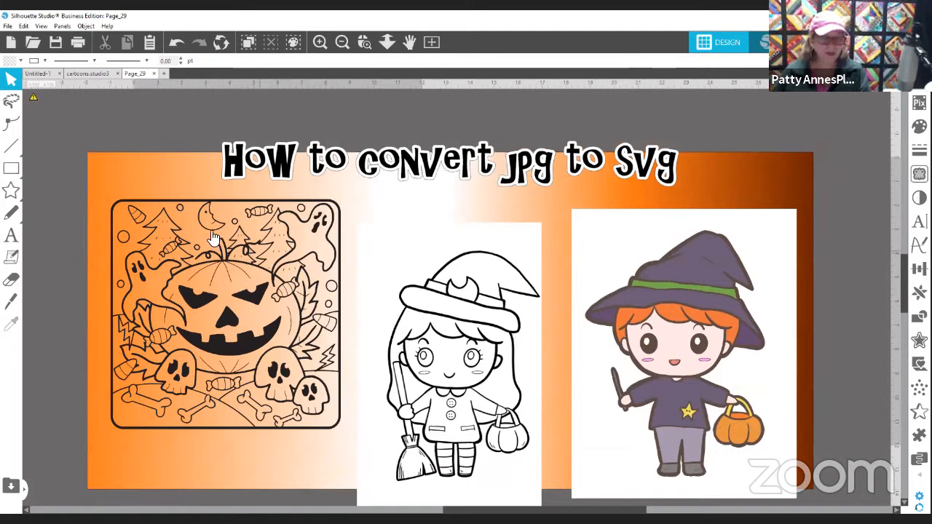
Delete the orange gradient background and the "How to convert jpg to svg" title text.
click(167, 179)
key(Delete)
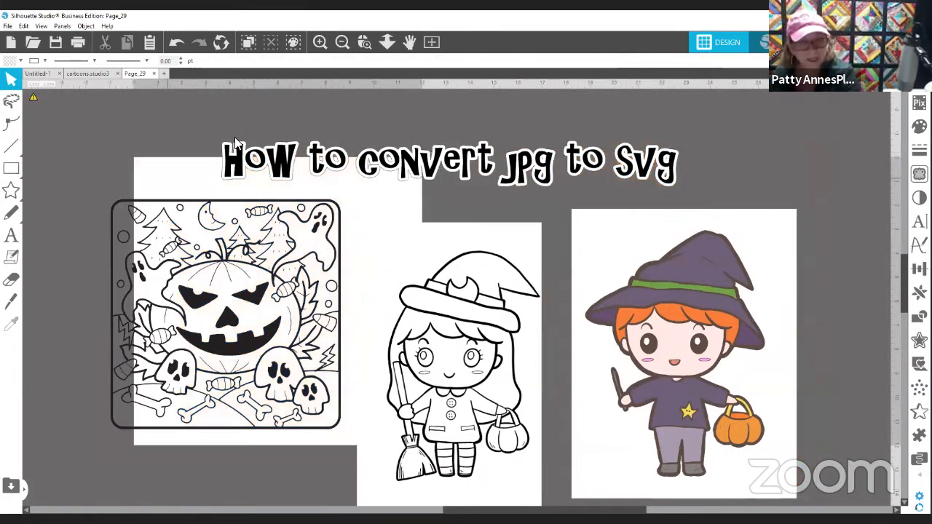
click(695, 170)
key(Delete)
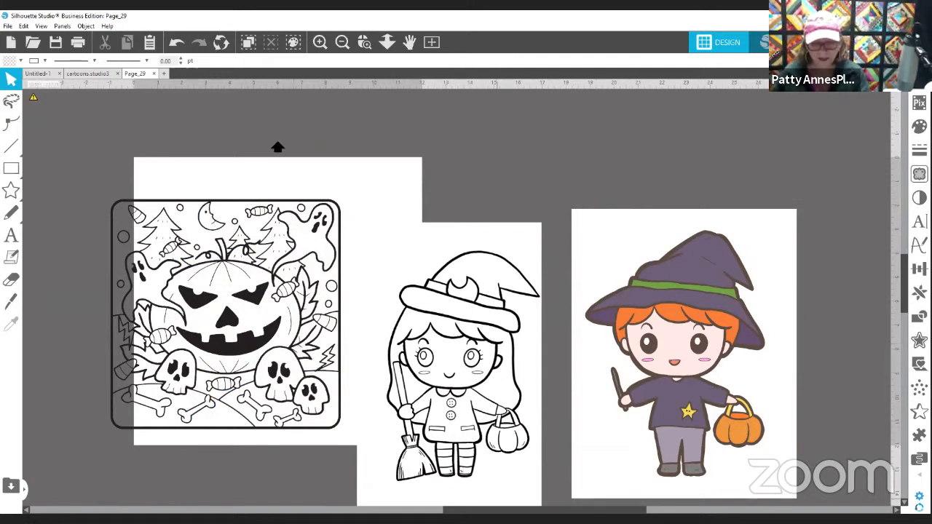
Center the pumpkin drawing on the page and set the witch girl picture off beside the page.
drag(499, 510, 457, 510)
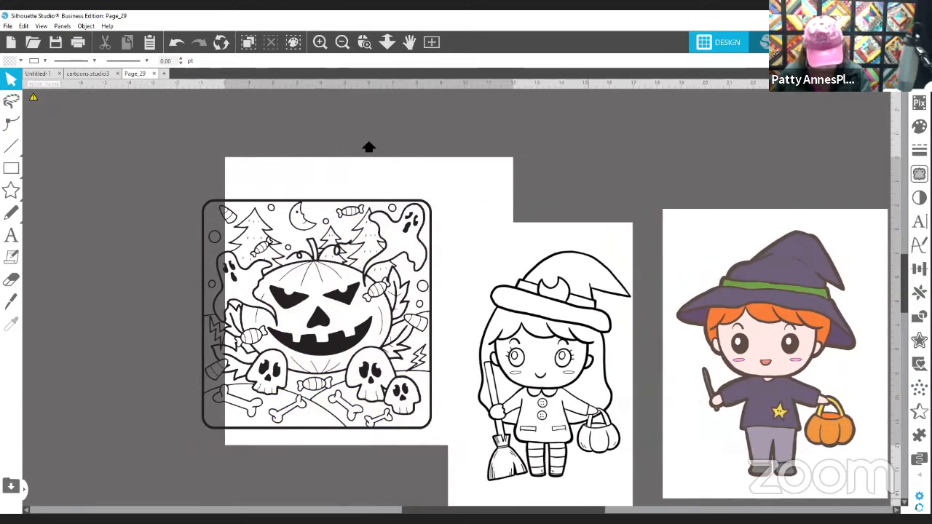
drag(393, 511, 384, 510)
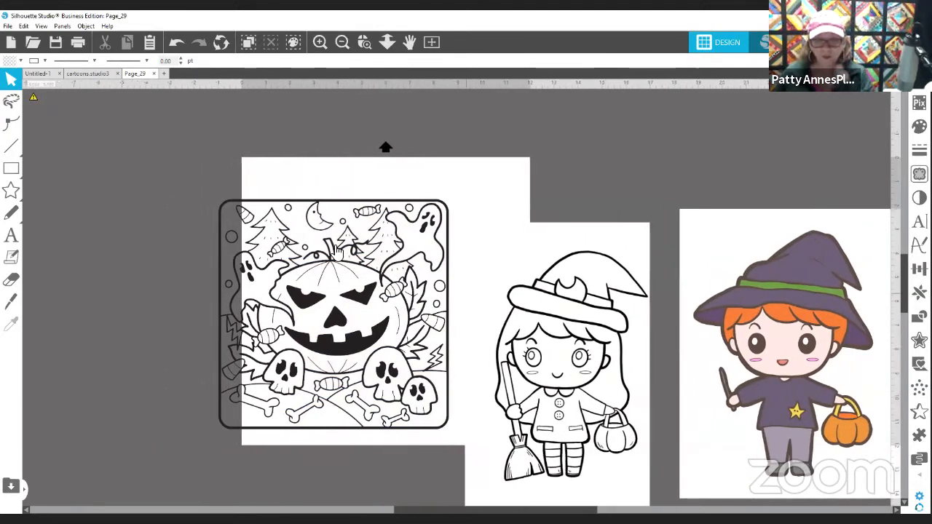
drag(336, 251, 302, 242)
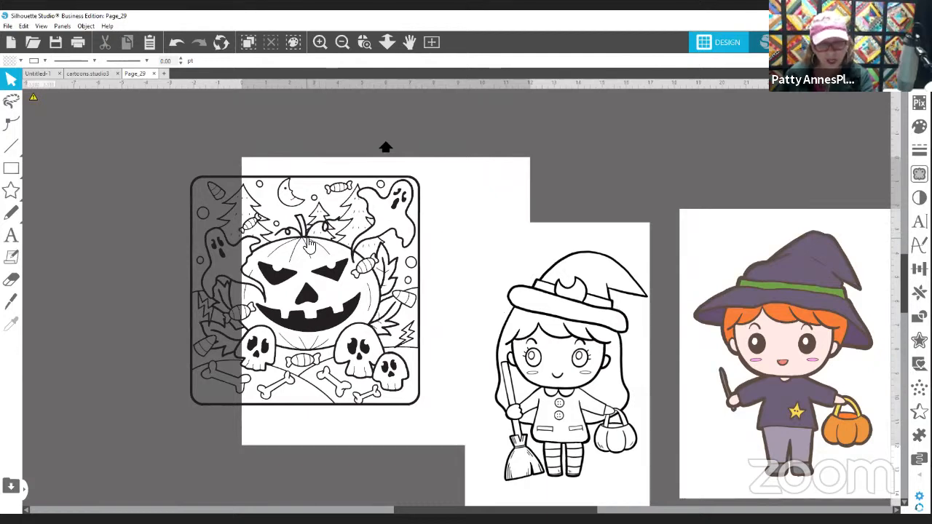
drag(309, 244, 350, 247)
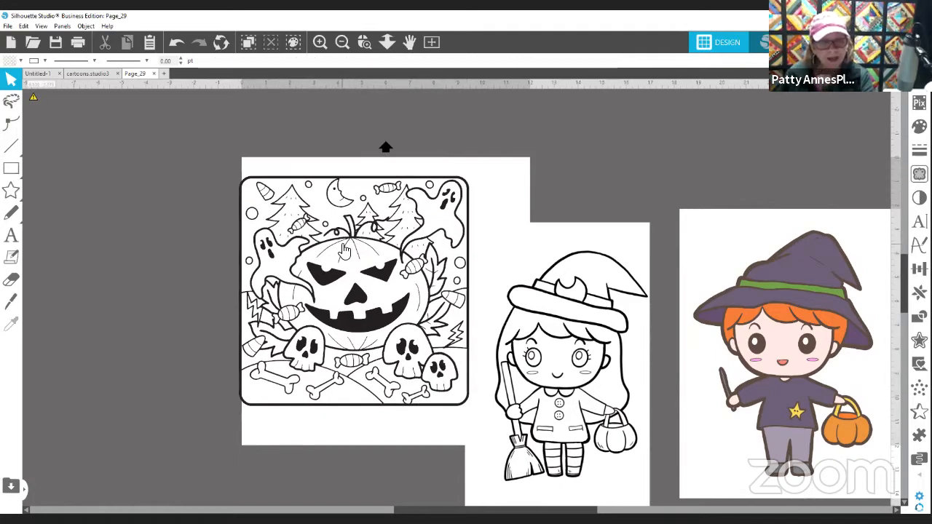
drag(503, 273, 615, 176)
click(449, 167)
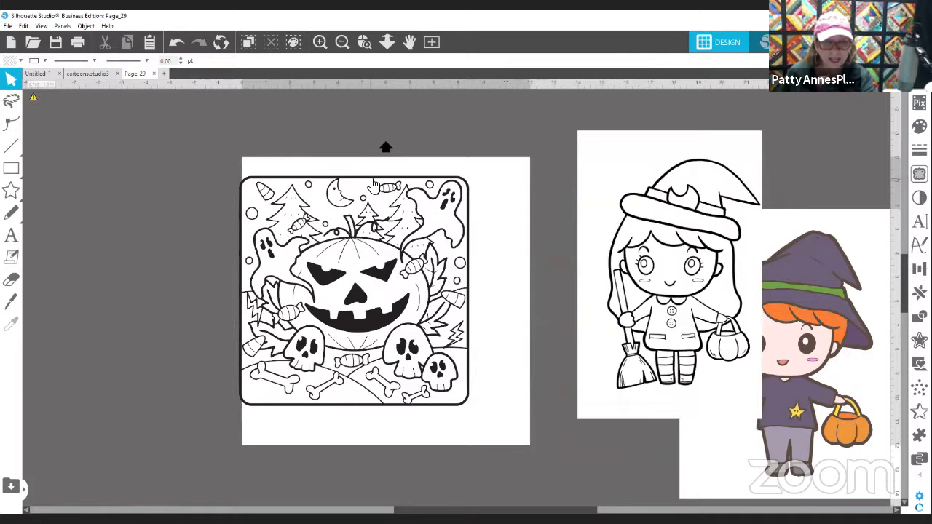
drag(373, 184, 397, 186)
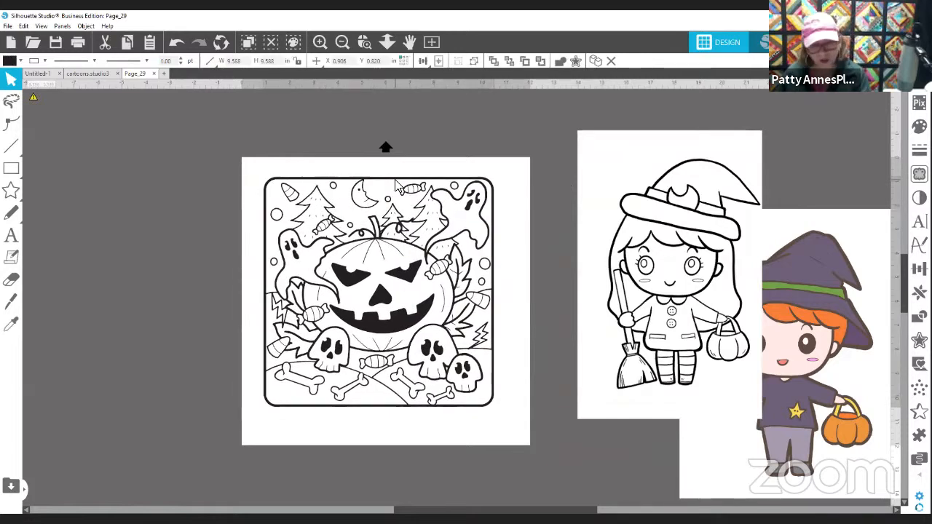
Move the pumpkin drawing off the page over the boy picture and place the witch girl picture on the page.
drag(397, 187, 837, 255)
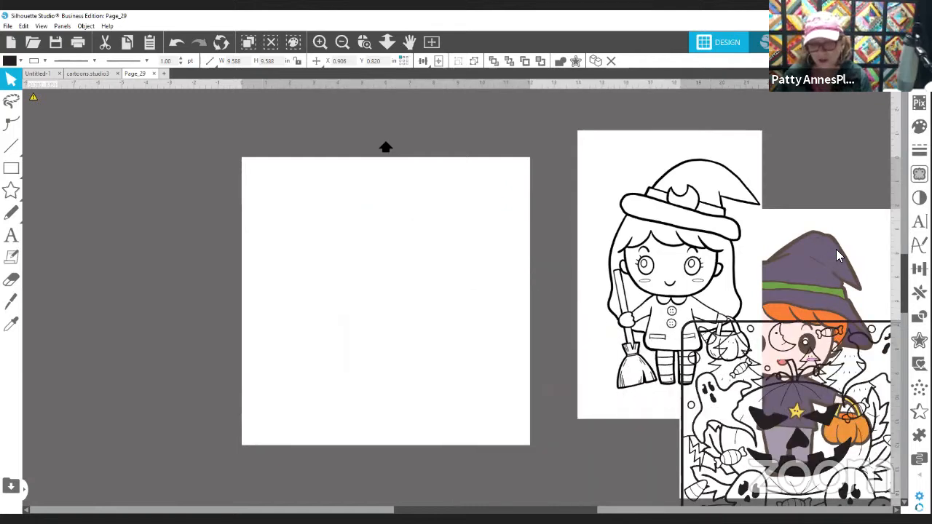
drag(657, 143, 371, 172)
click(574, 242)
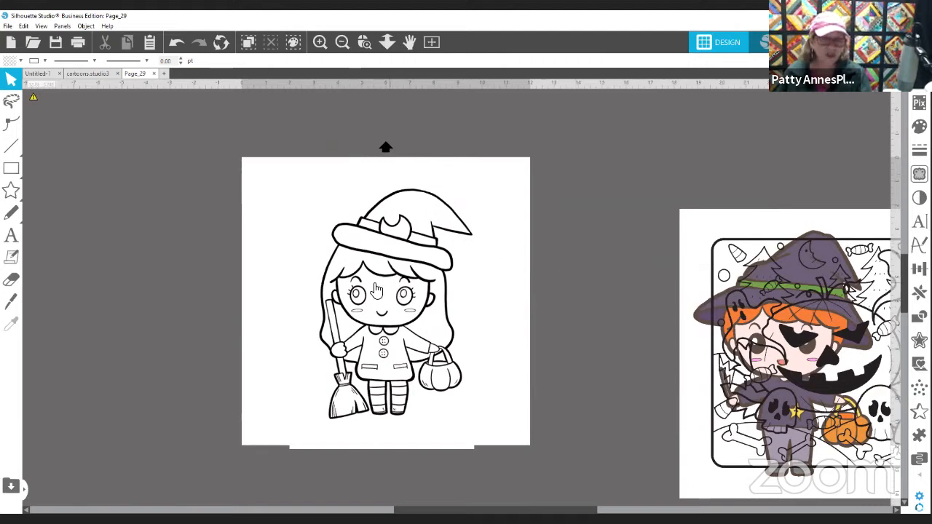
Open the witch girl picture for point editing and shift it slightly toward the page's upper-left.
click(364, 240)
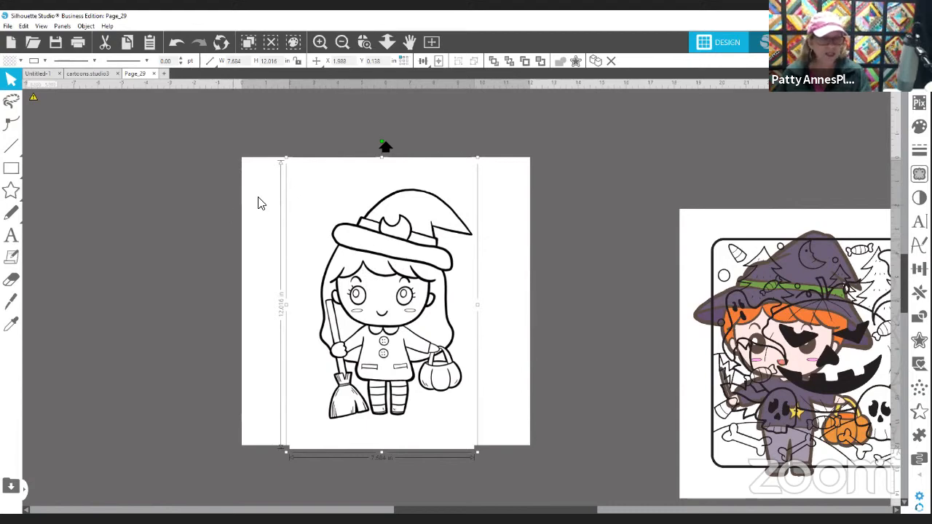
double_click(382, 238)
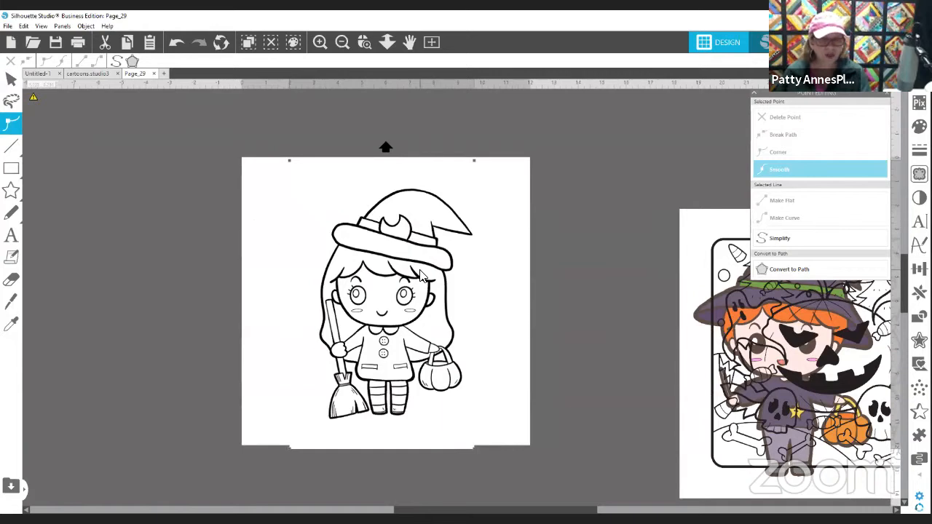
drag(413, 267, 363, 248)
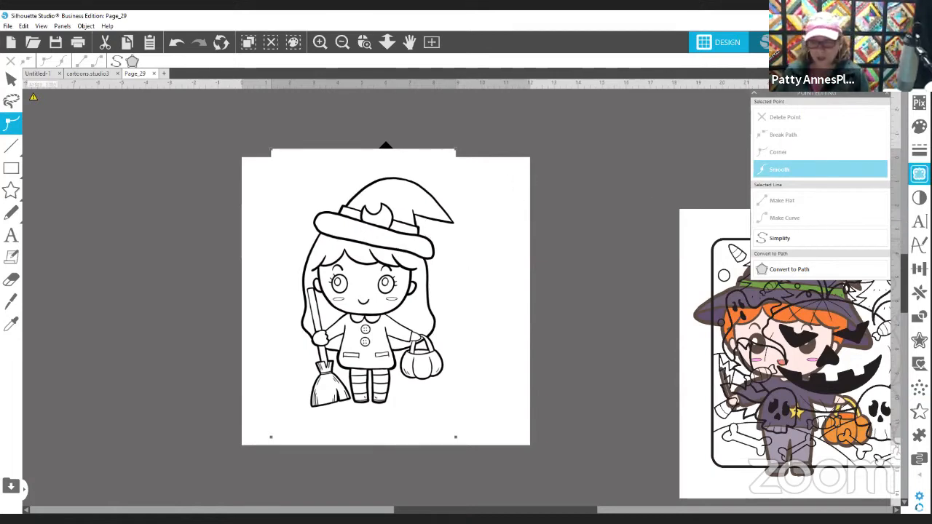
Select a trace area about 7.7 by 10.7 in around the whole witch girl drawing.
click(919, 173)
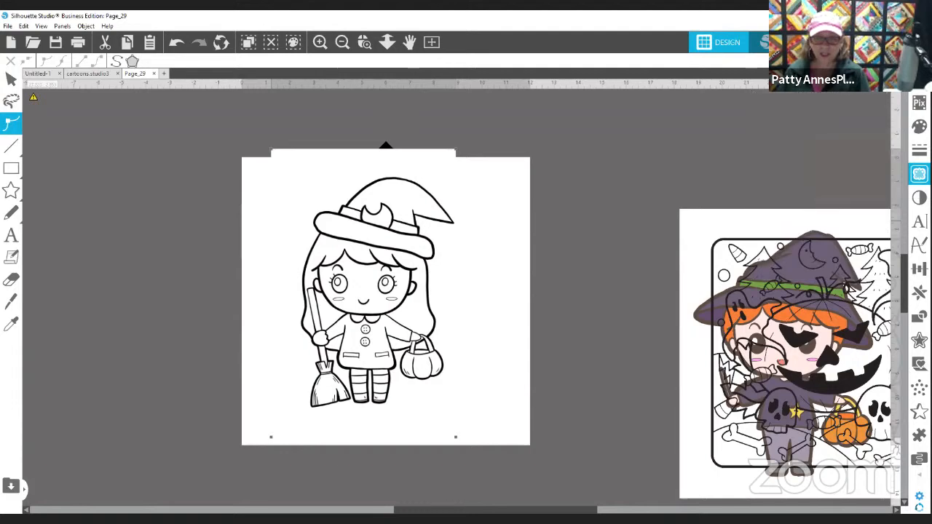
click(801, 138)
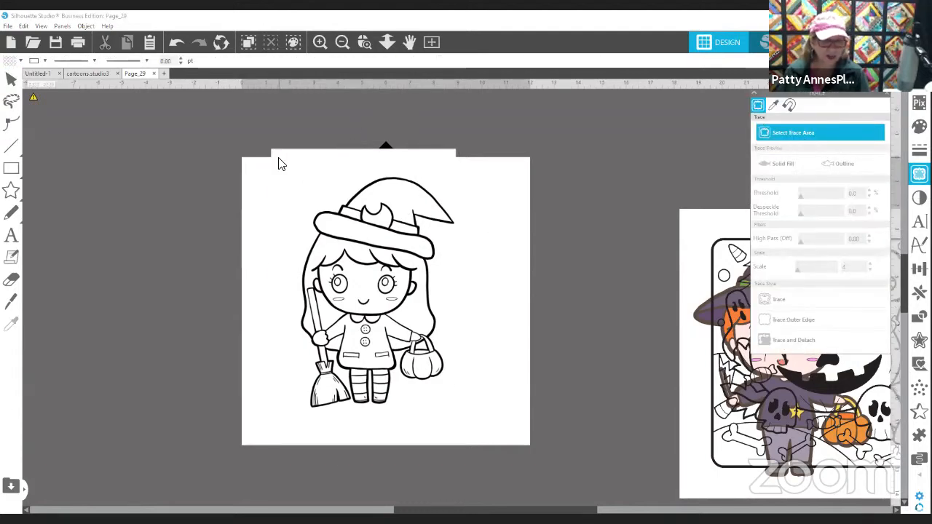
drag(278, 159, 464, 414)
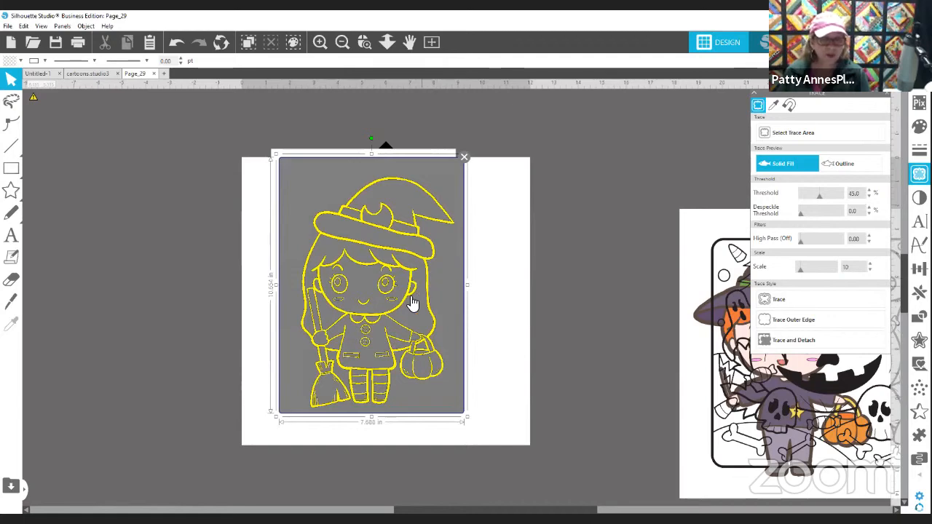
Raise the trace threshold to 57% while checking the face closely, and trace the witch girl drawing.
click(364, 41)
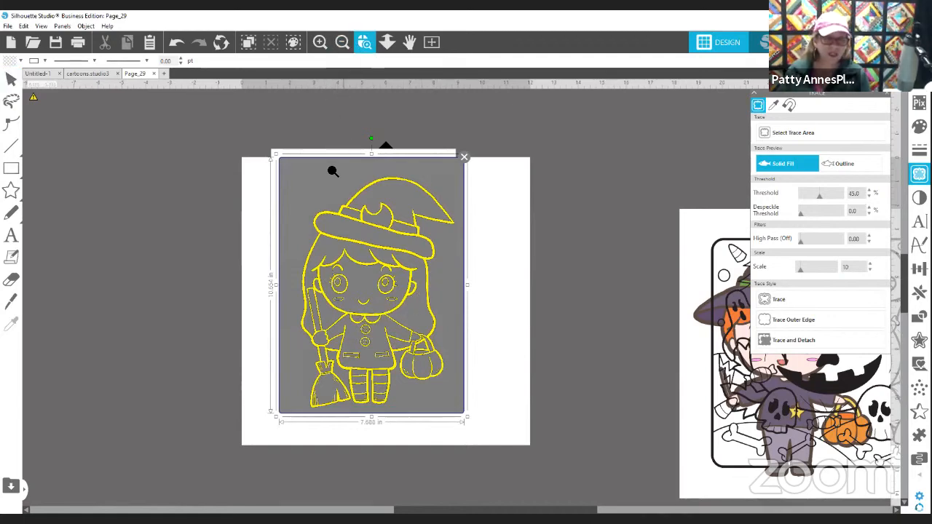
drag(291, 270, 447, 324)
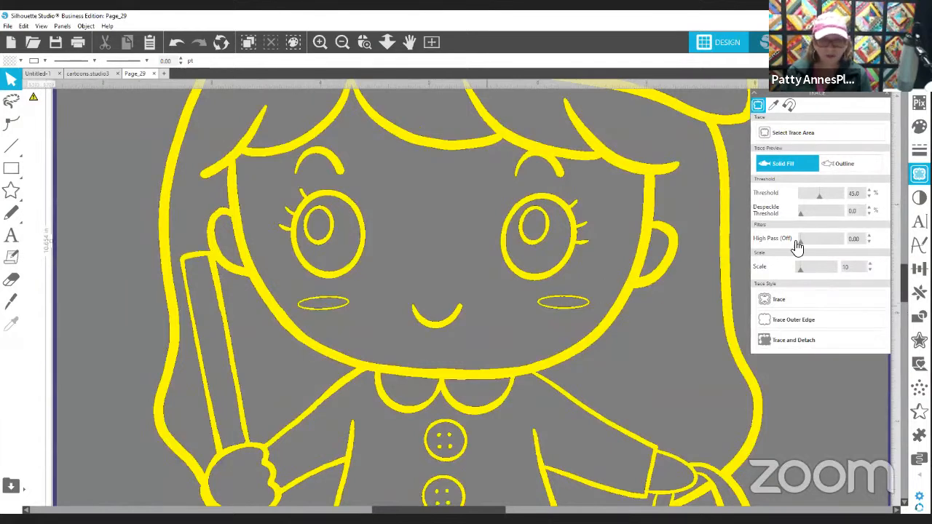
click(822, 197)
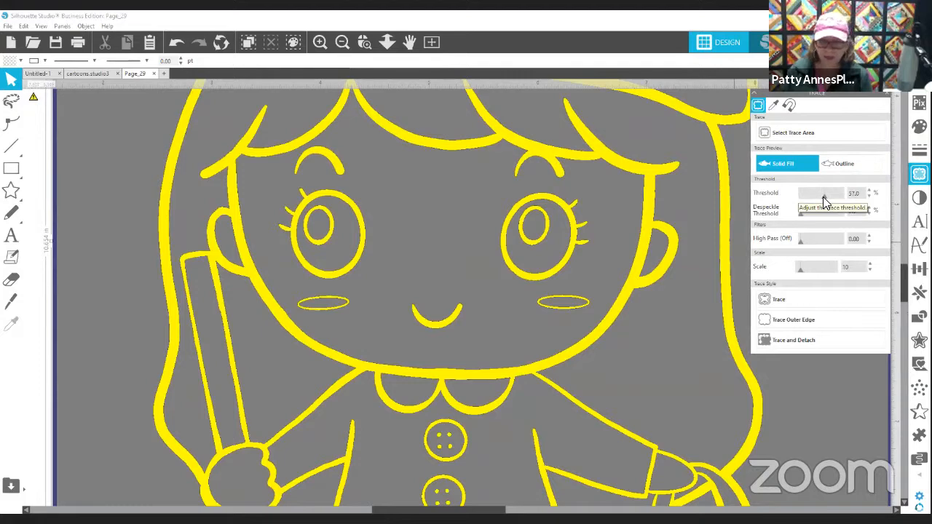
click(776, 301)
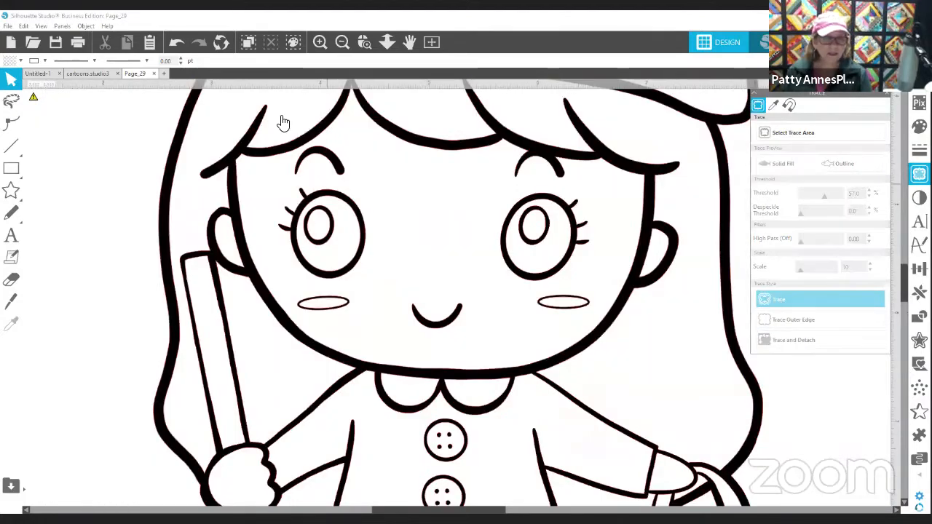
Move the original witch girl picture off the page, away from its traced outline.
click(340, 41)
click(340, 42)
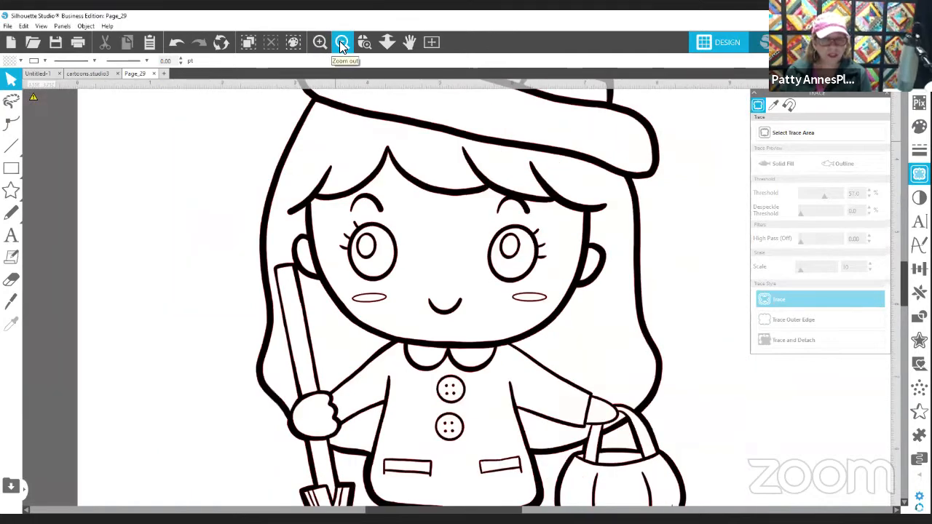
click(341, 42)
mouse_move(417, 195)
mouse_down()
mouse_move(261, 179)
mouse_move(69, 205)
mouse_move(96, 201)
mouse_up()
click(367, 227)
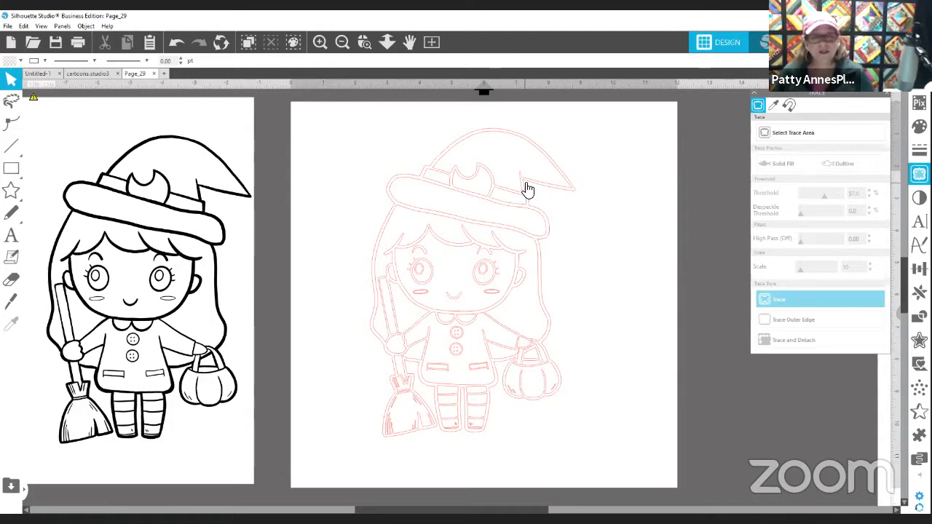
Fill the traced witch girl outline with black.
click(491, 131)
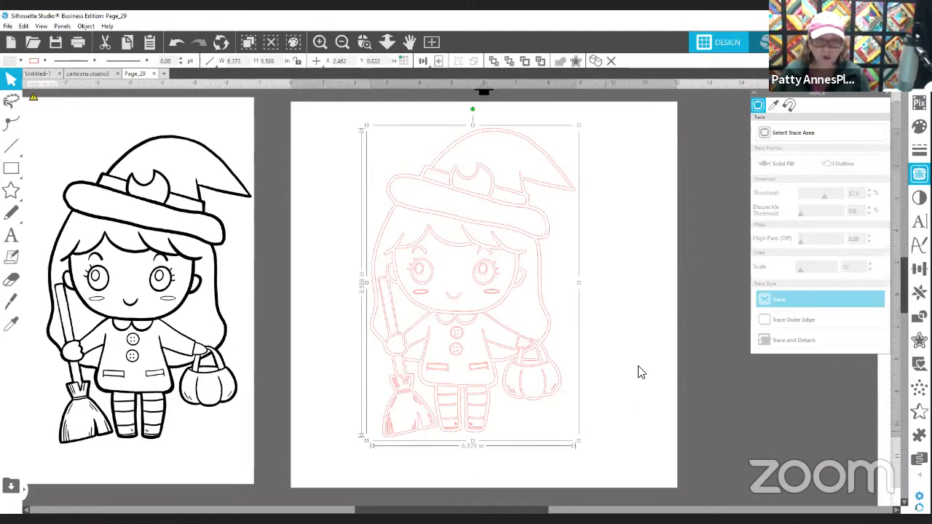
click(20, 61)
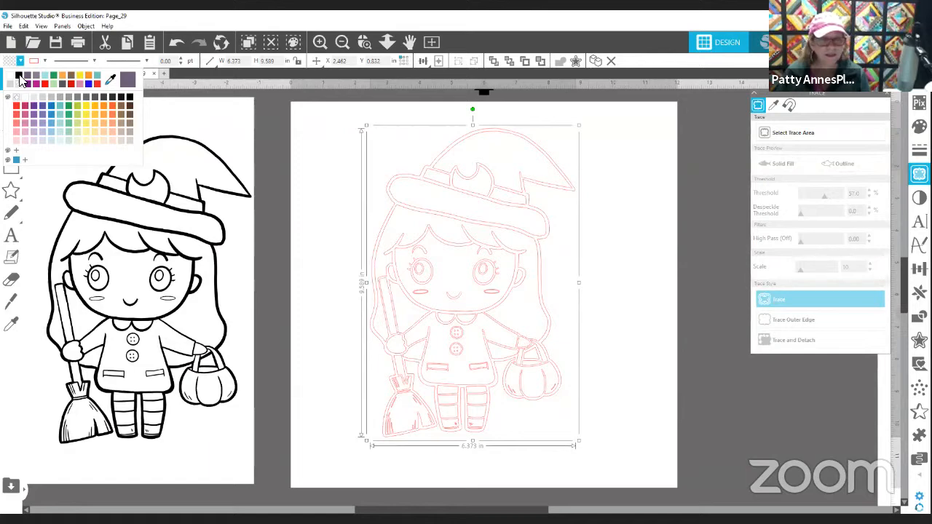
click(20, 77)
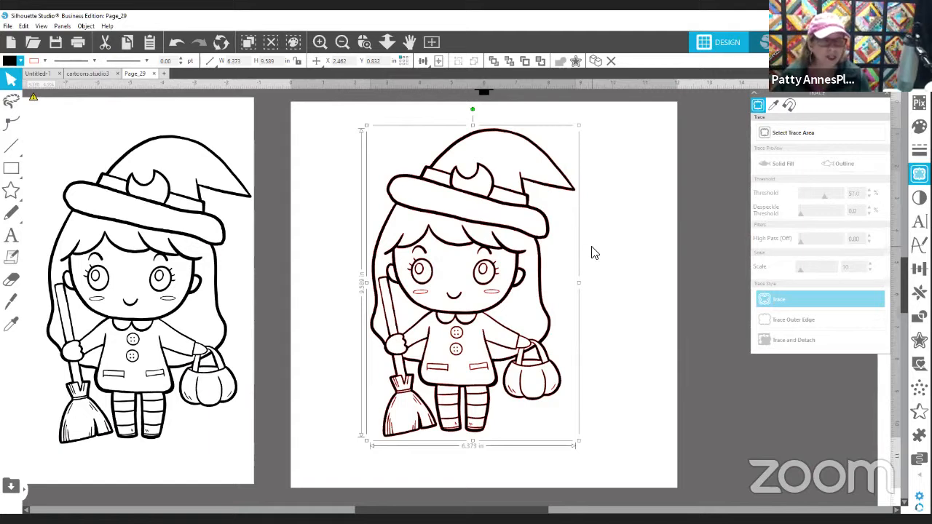
Switch the program view from Business Edition to Standard Edition.
click(108, 26)
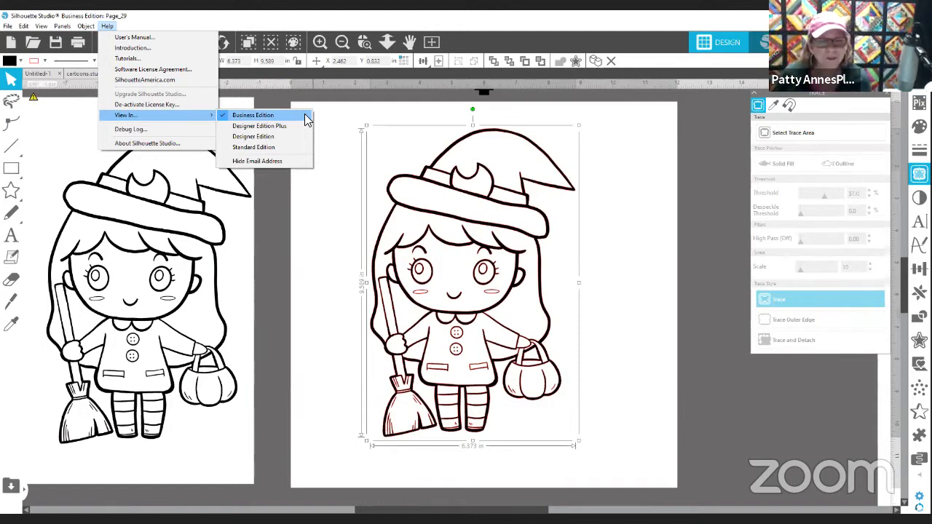
click(276, 147)
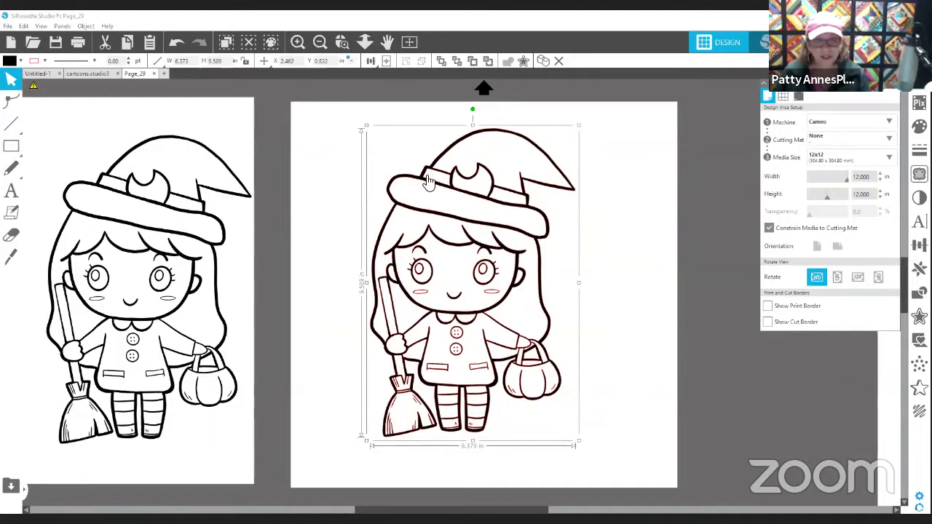
Delete the black-filled trace and move the original witch girl picture back onto the page.
key(Delete)
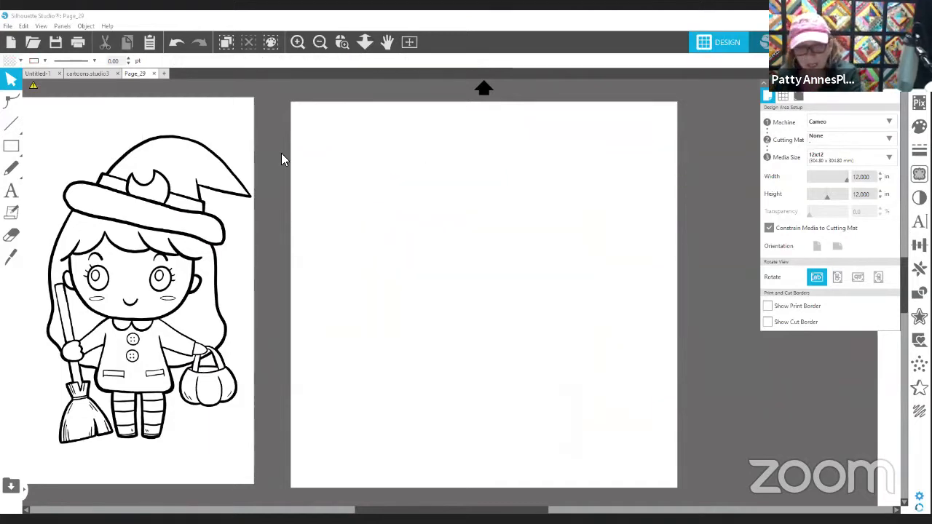
drag(213, 170, 510, 168)
click(712, 186)
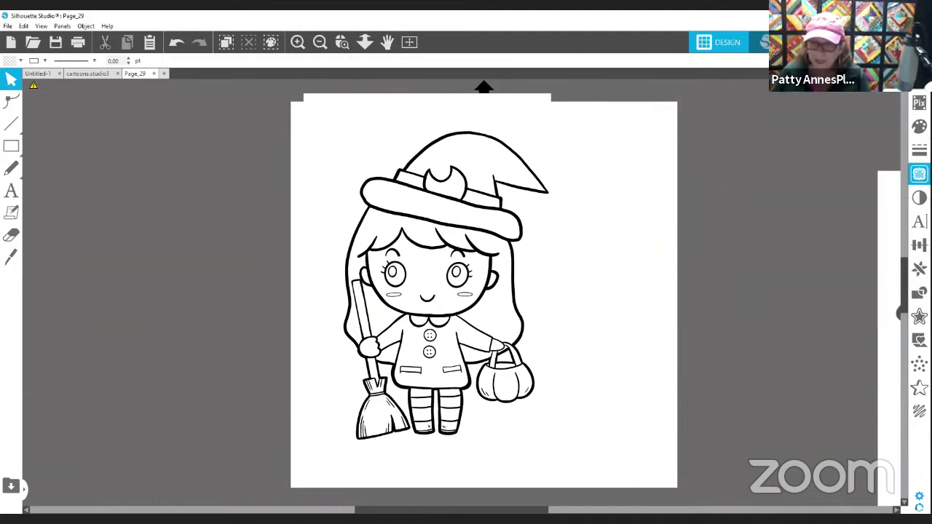
Trace the whole witch girl picture at a 58% threshold and move the original off the page, clear of the trace.
click(888, 130)
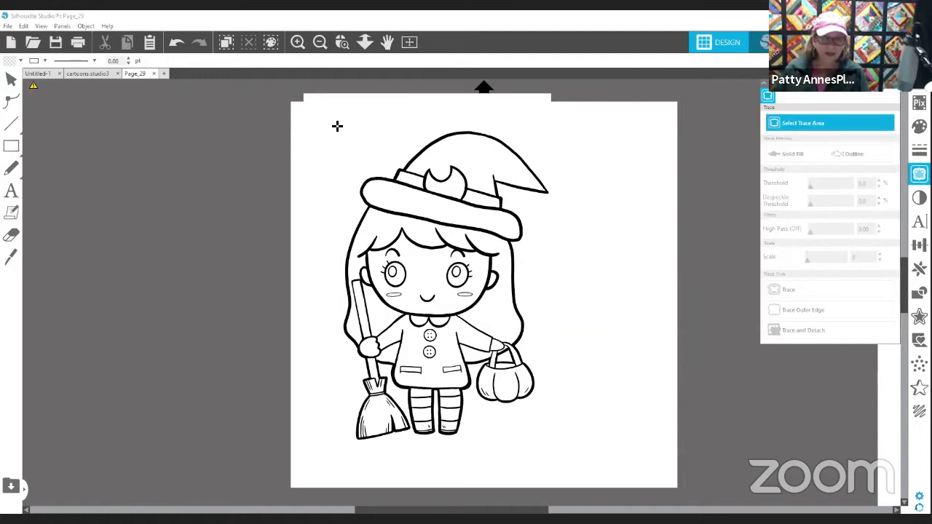
drag(313, 113, 566, 457)
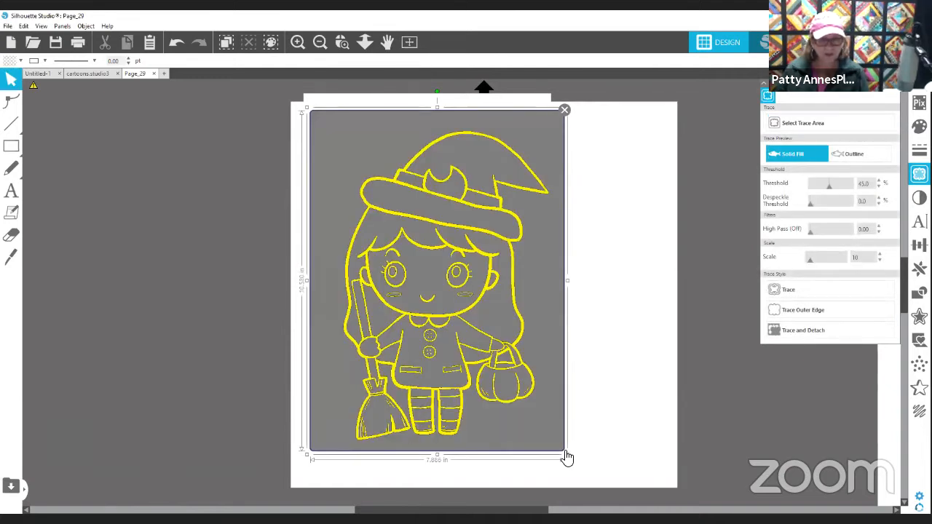
click(832, 188)
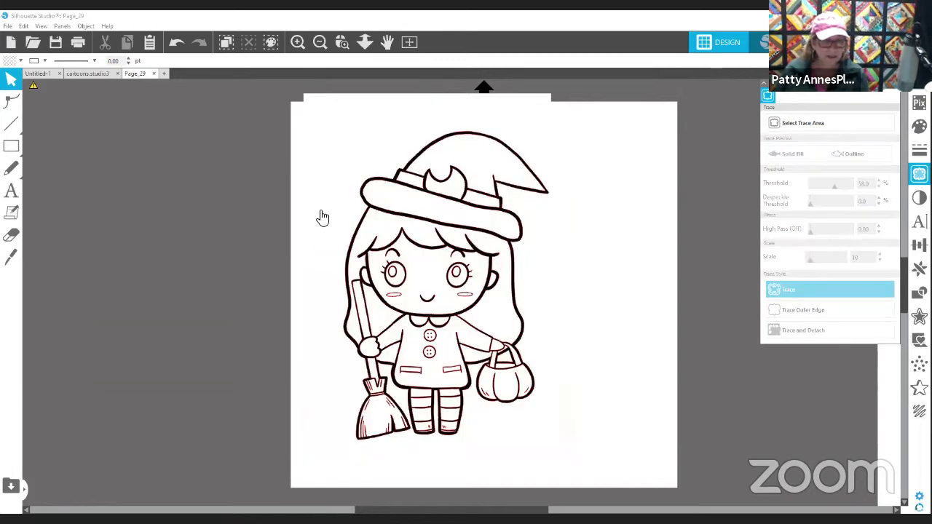
mouse_move(323, 217)
mouse_down()
mouse_move(16, 204)
mouse_move(83, 234)
mouse_up()
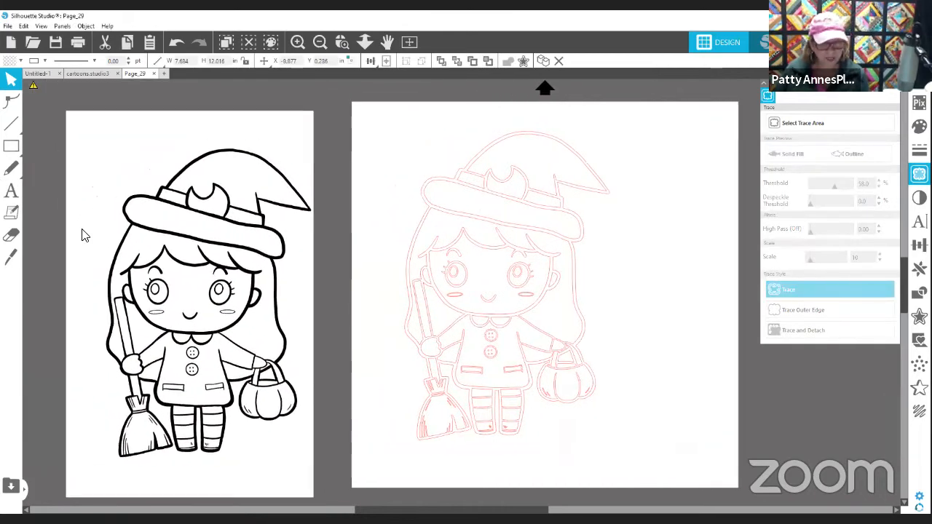
Try filling the traced outline with black and releasing its compound path, and undo both changes.
click(514, 135)
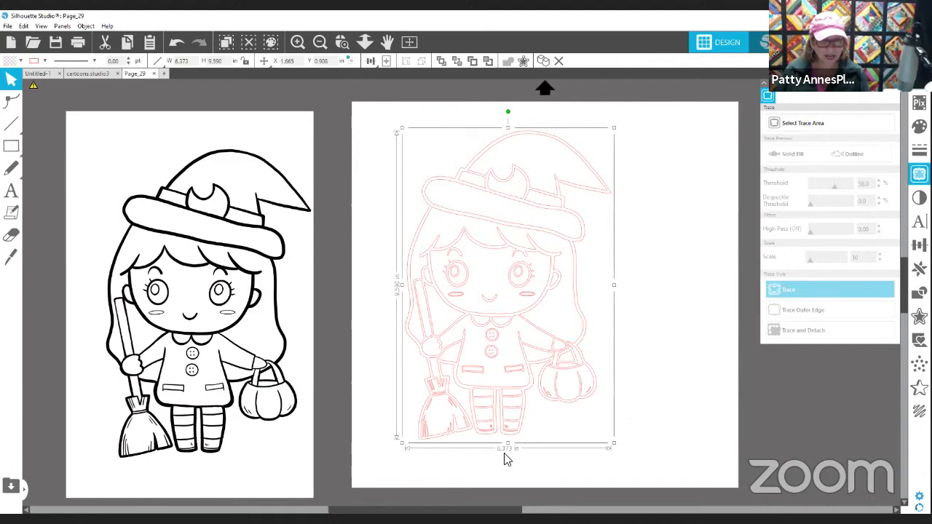
click(10, 62)
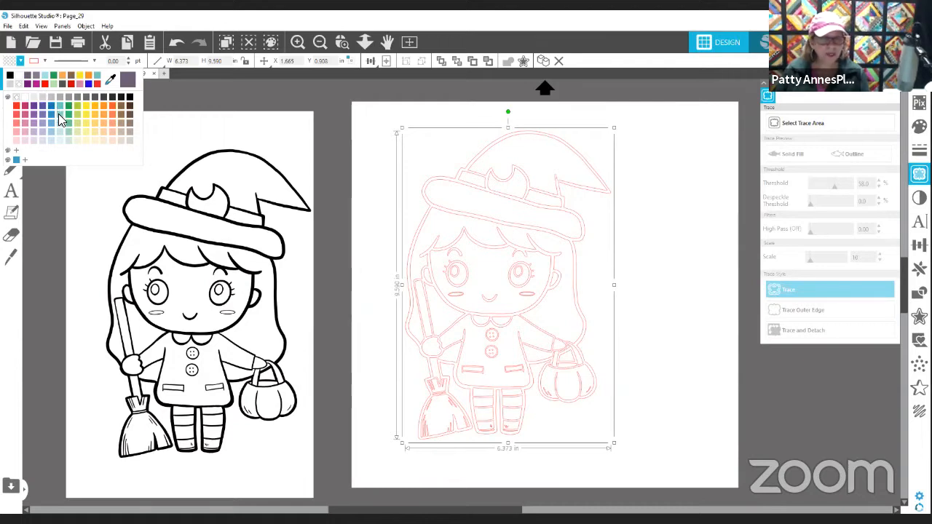
click(10, 78)
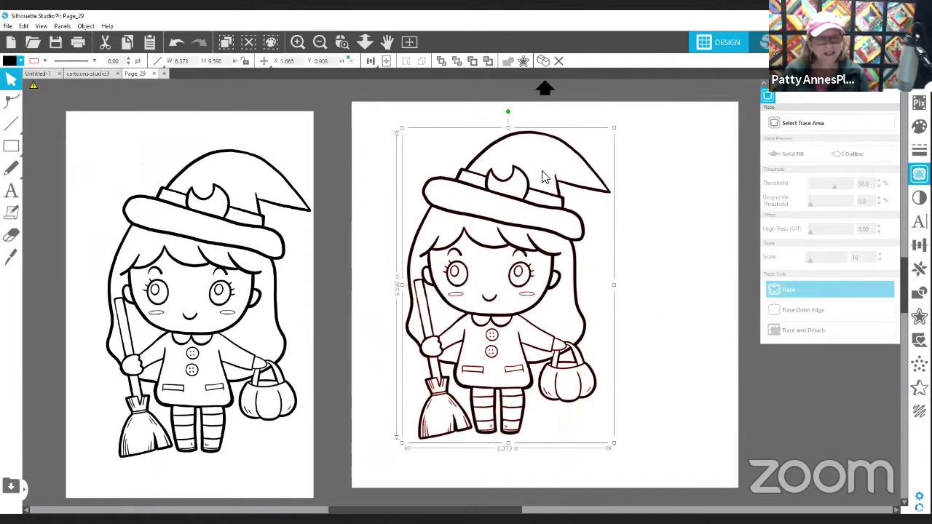
click(85, 26)
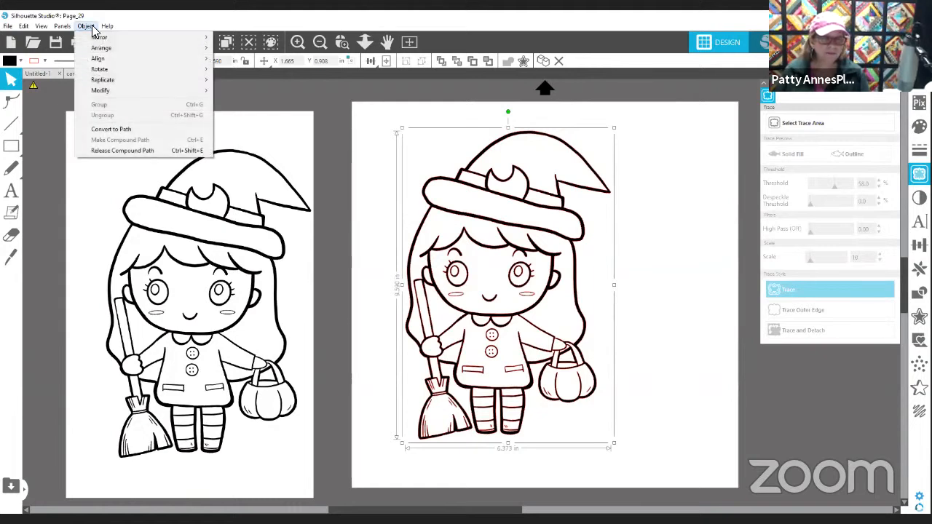
click(161, 151)
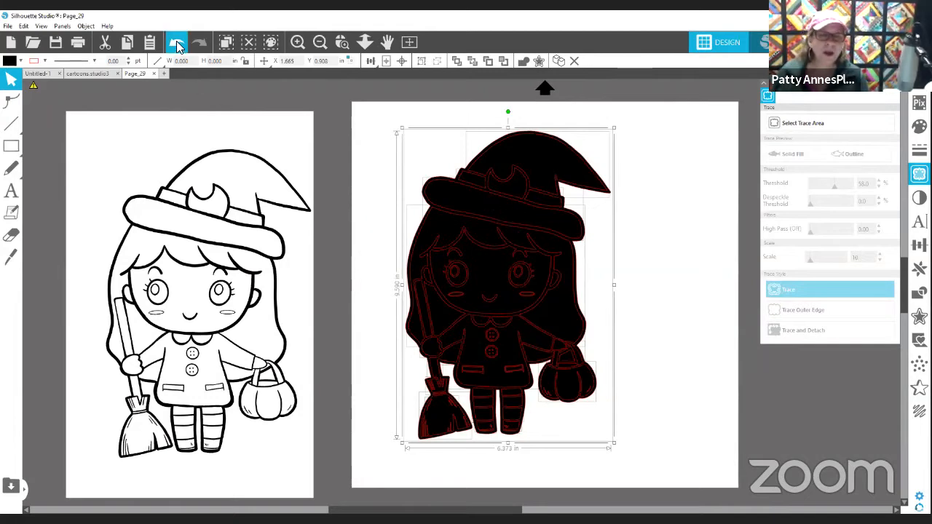
click(177, 45)
click(177, 45)
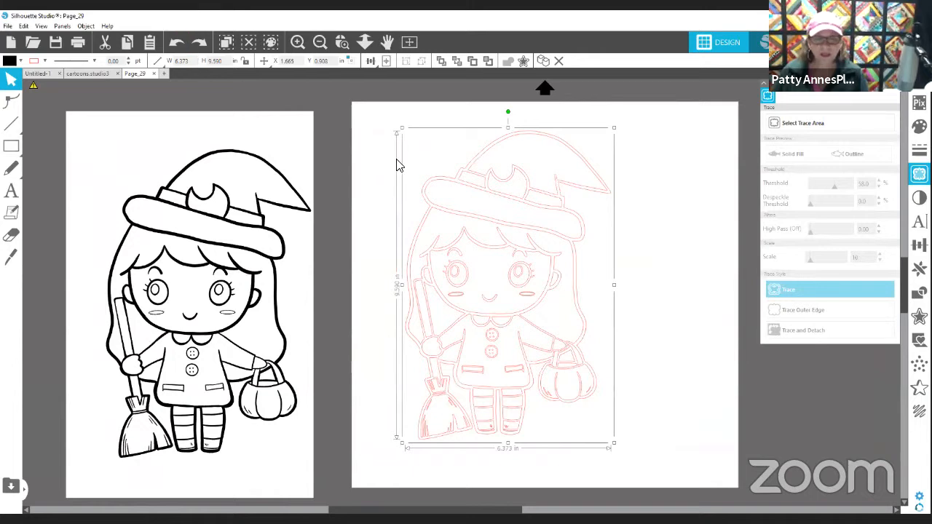
Fill the traced witch girl with teal and release its compound path into separate shapes.
click(7, 61)
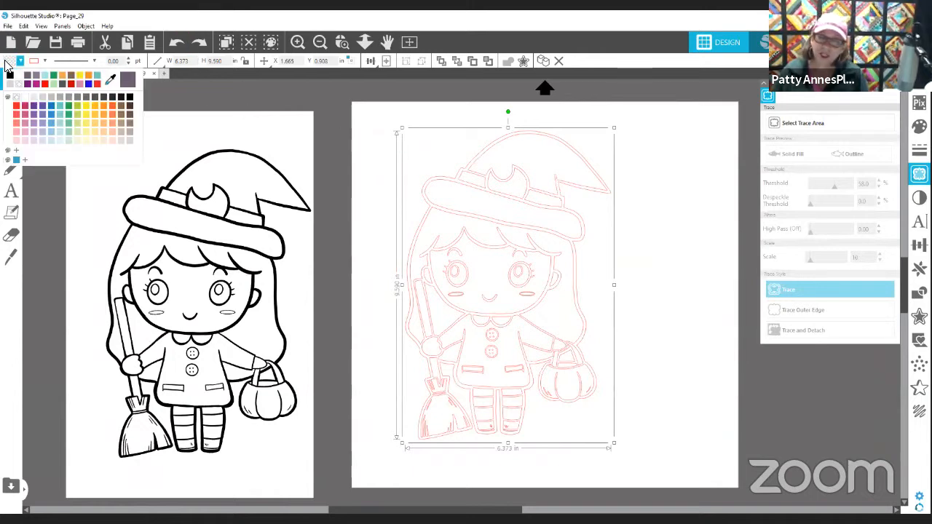
click(63, 109)
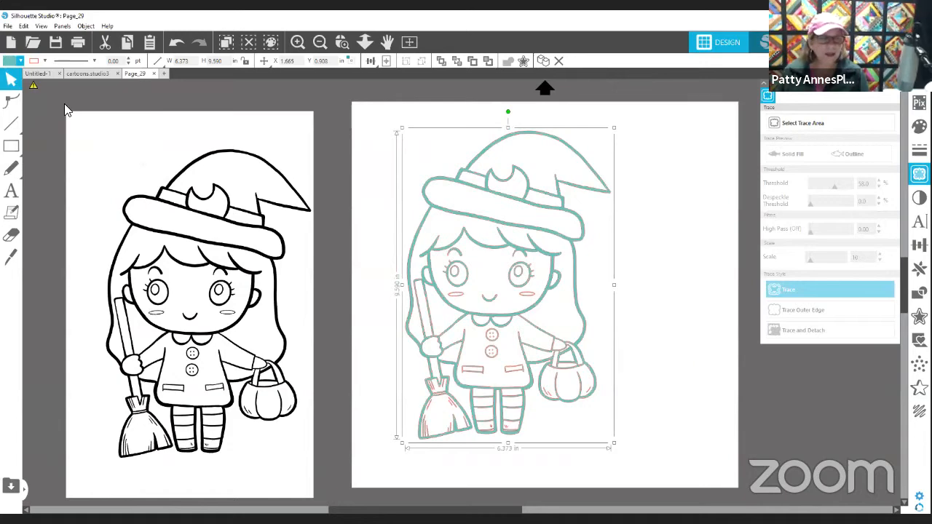
click(85, 25)
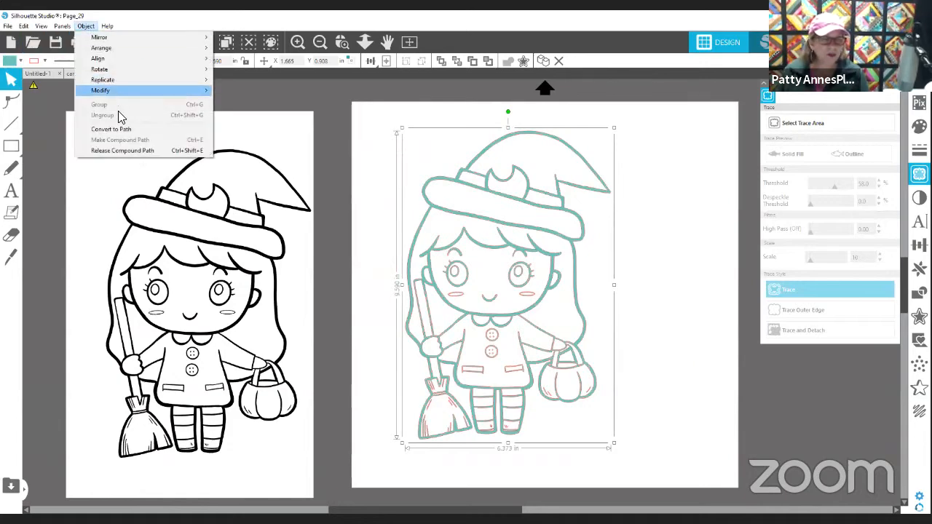
click(122, 150)
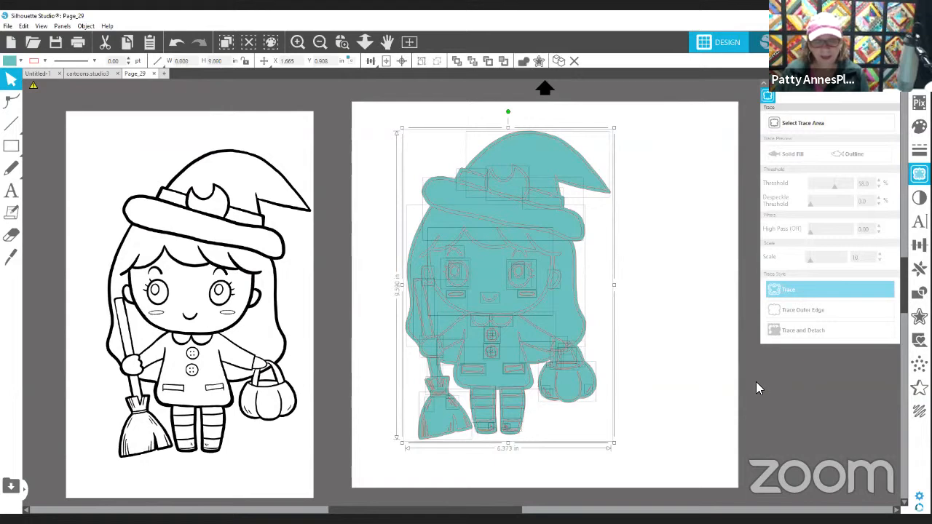
click(729, 347)
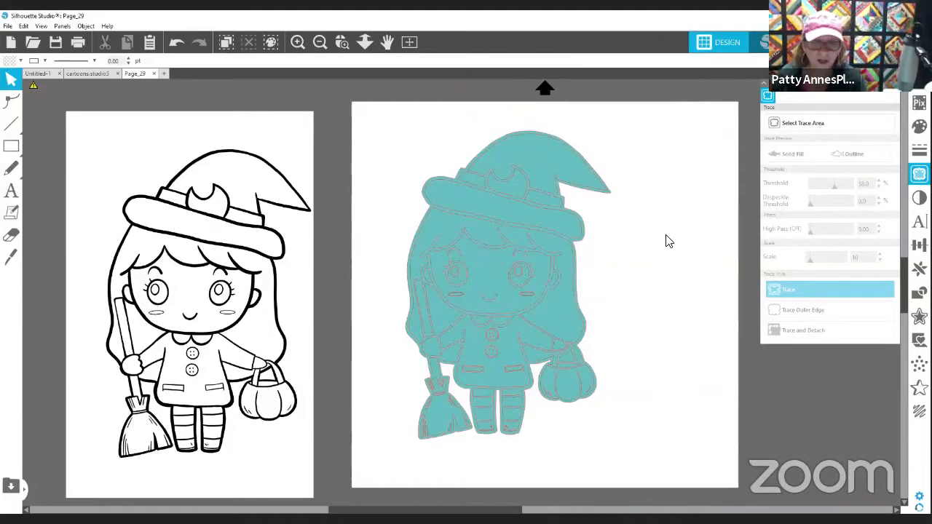
Fill the pointed top and the brim of the witch's hat with purple.
click(531, 158)
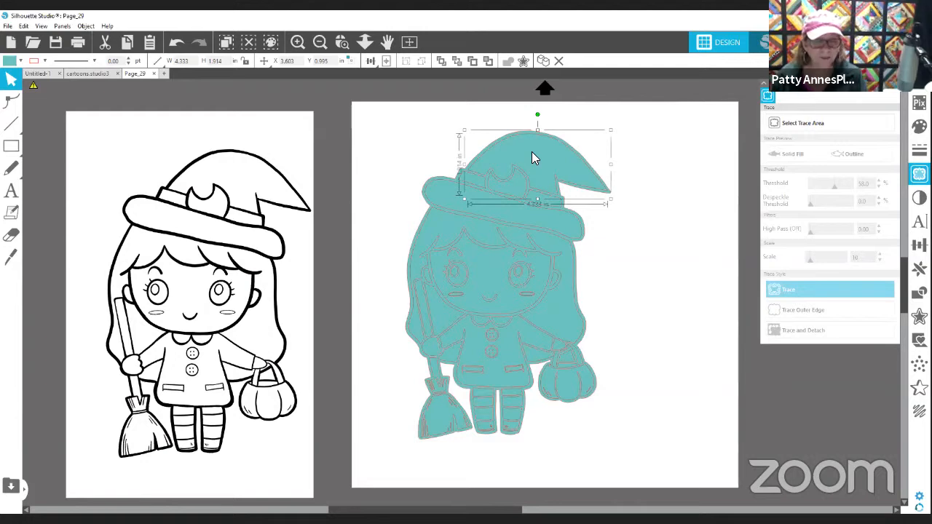
click(10, 62)
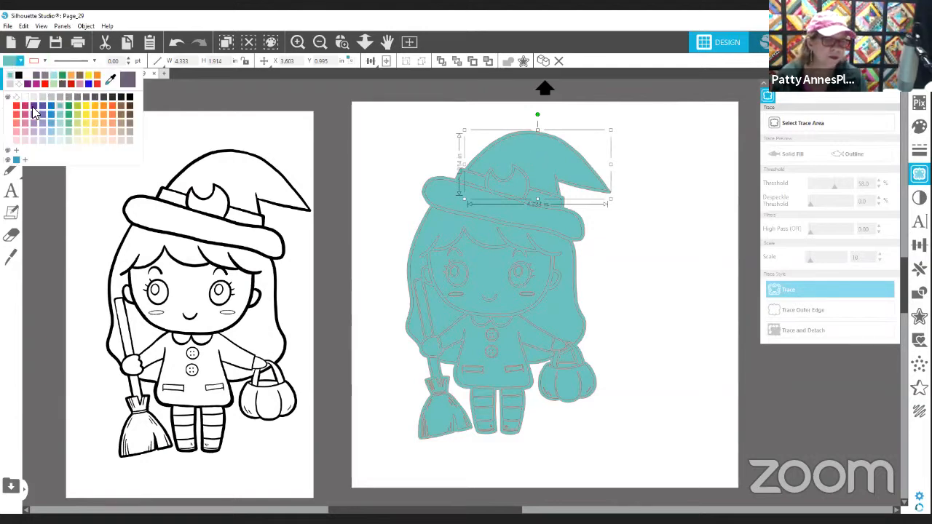
click(33, 110)
click(522, 216)
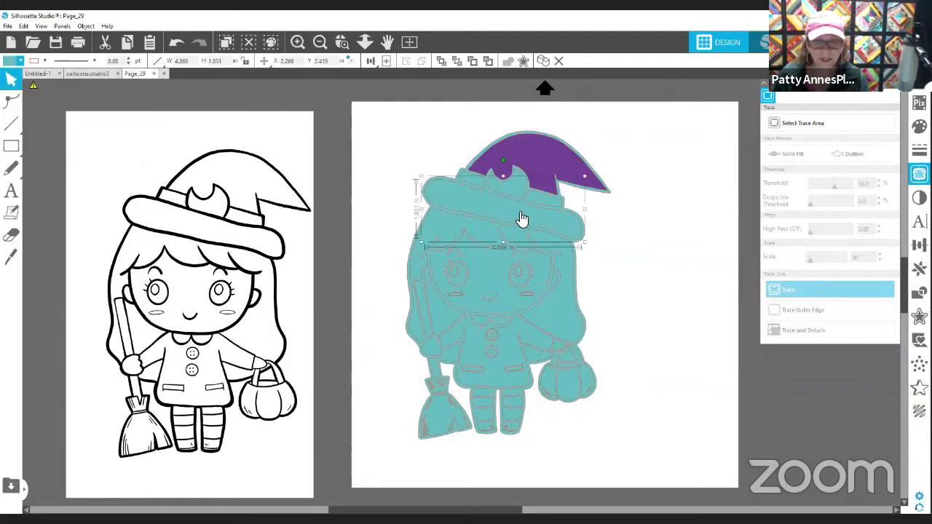
click(13, 62)
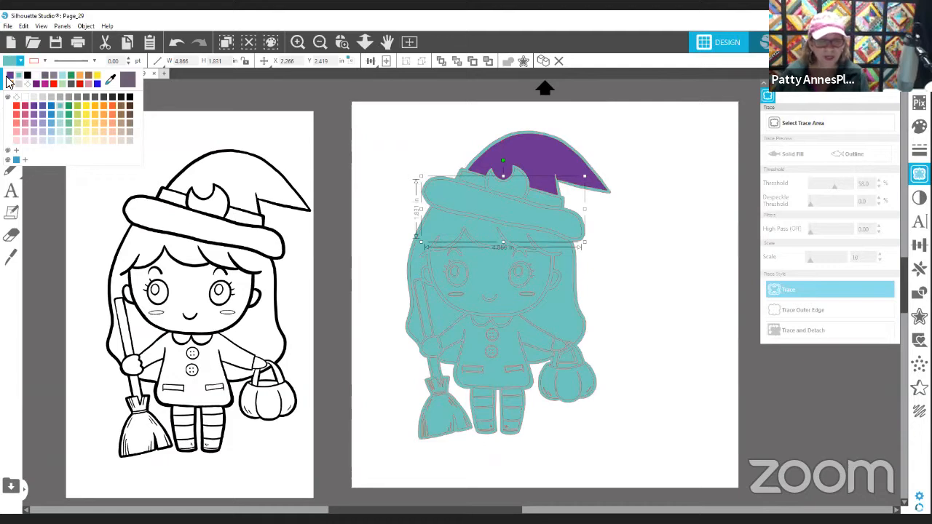
click(8, 76)
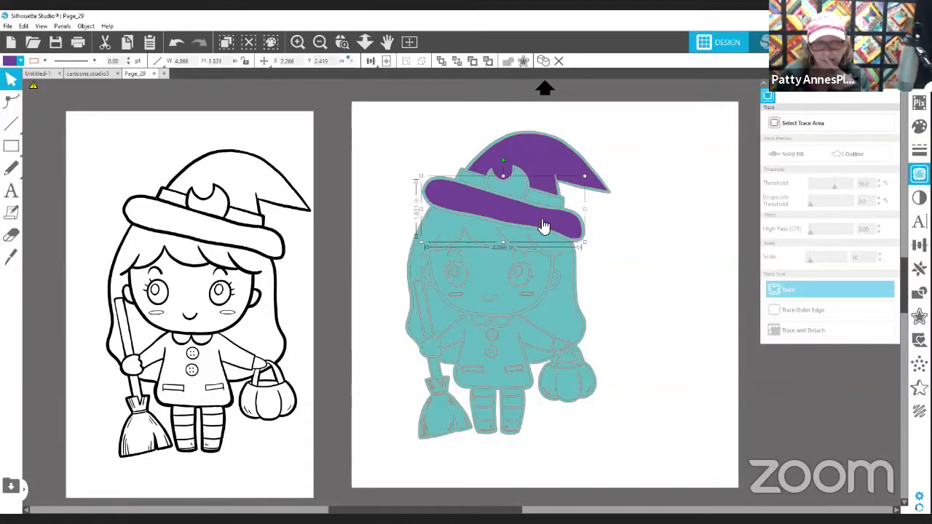
Fill the crescent moon on the hat with yellow.
click(520, 185)
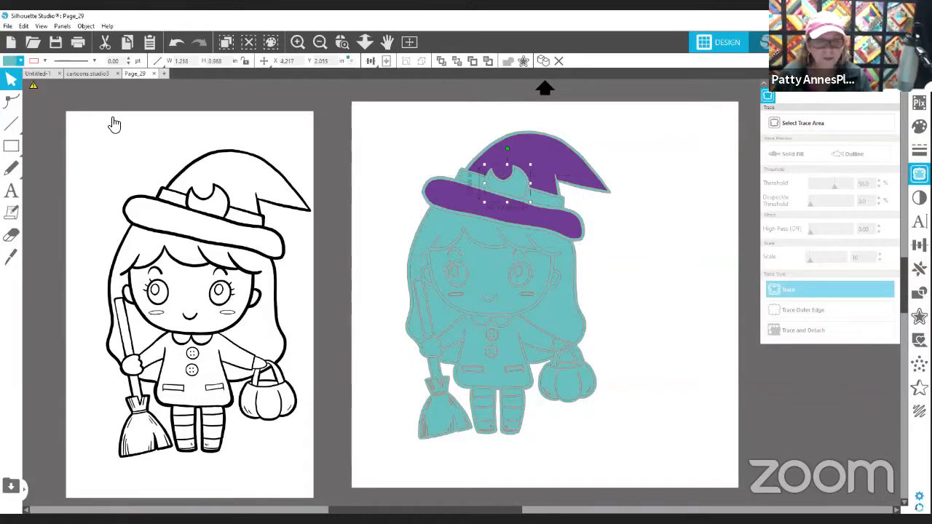
click(13, 61)
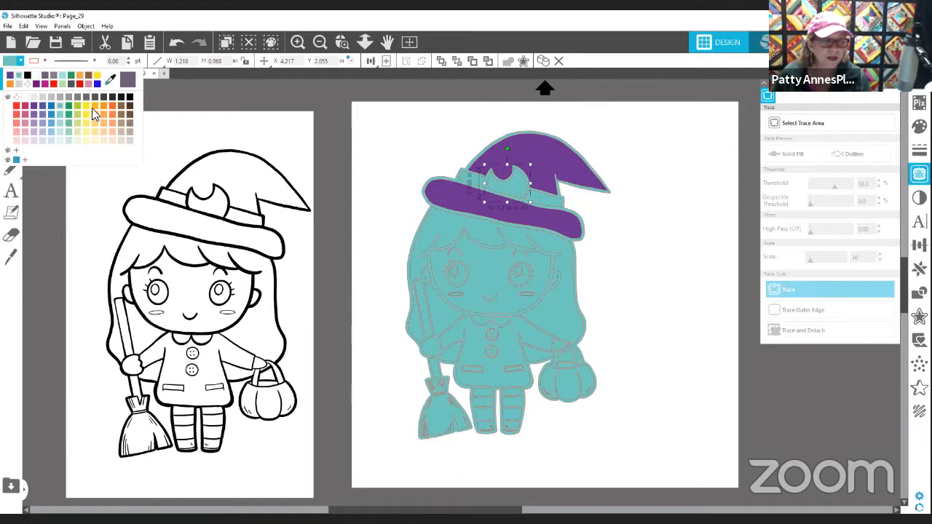
click(85, 107)
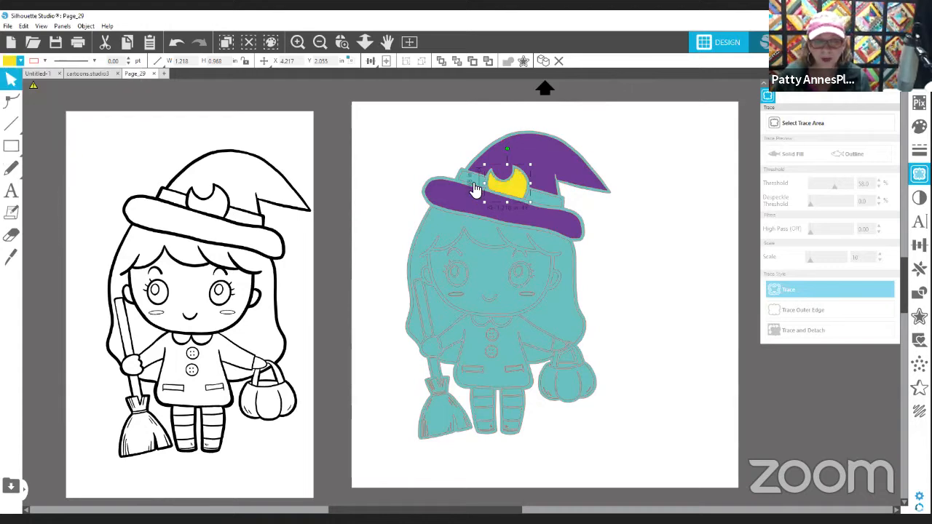
Fill both hatband pieces beside the moon with orange.
click(470, 184)
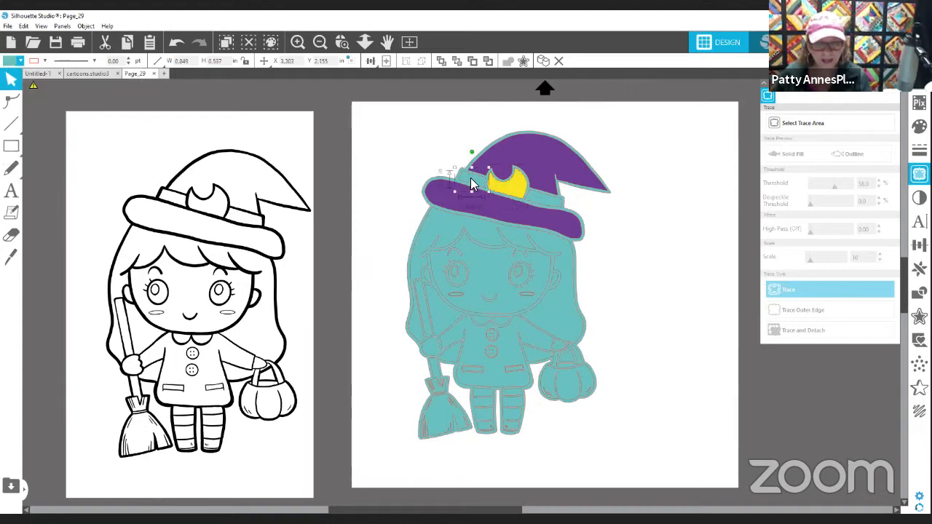
shift+click(547, 208)
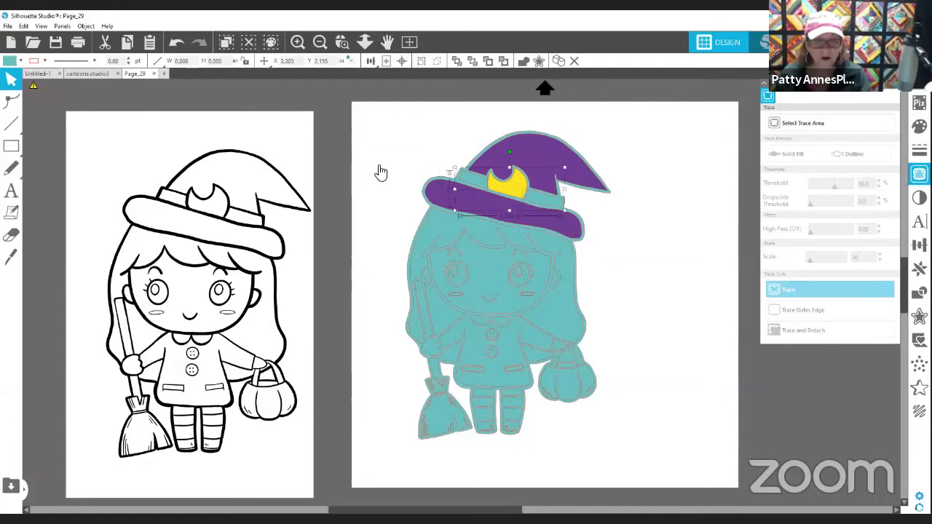
click(15, 60)
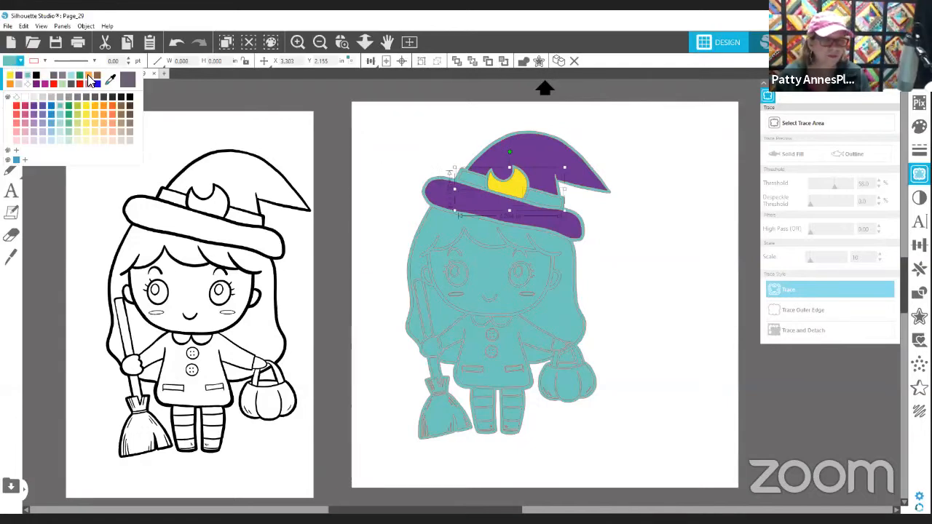
click(89, 80)
click(648, 323)
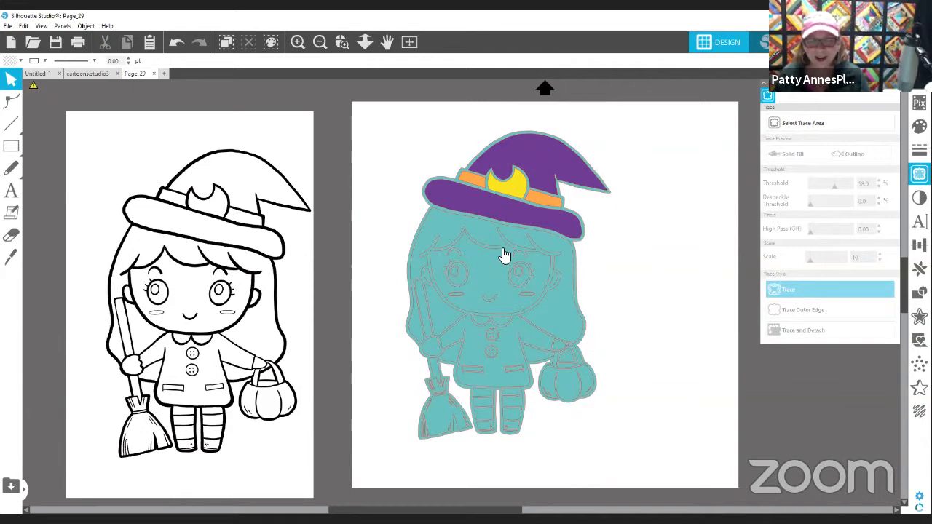
Fill the main hair shape and the hair section between the broom handle and the face with brown.
click(474, 225)
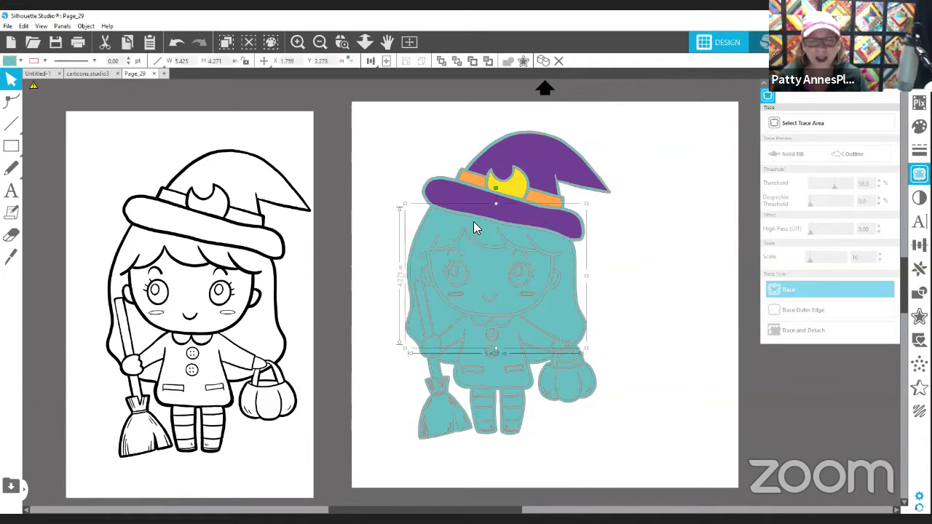
click(9, 62)
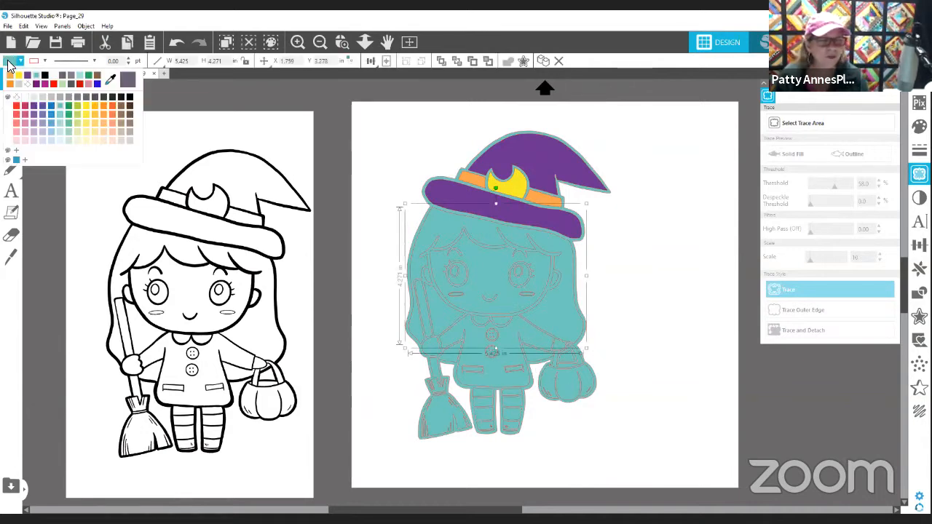
click(121, 111)
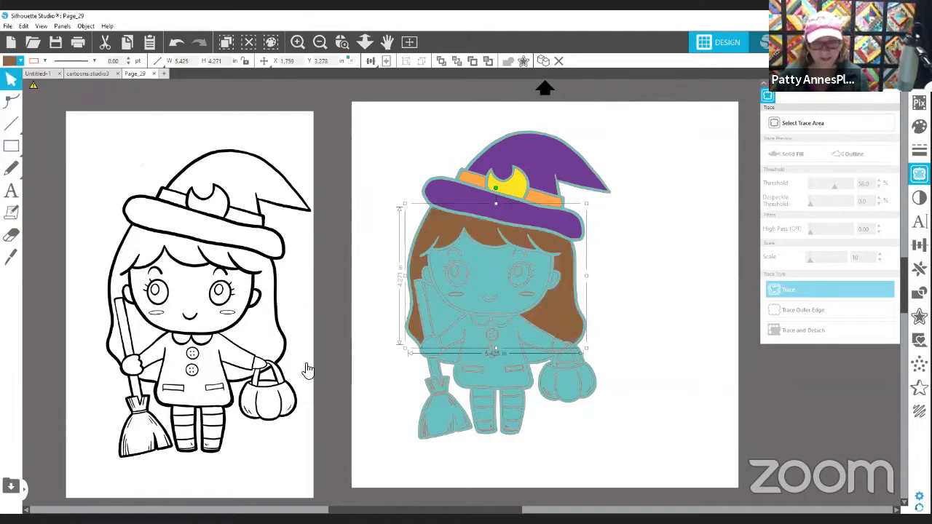
click(439, 321)
click(438, 316)
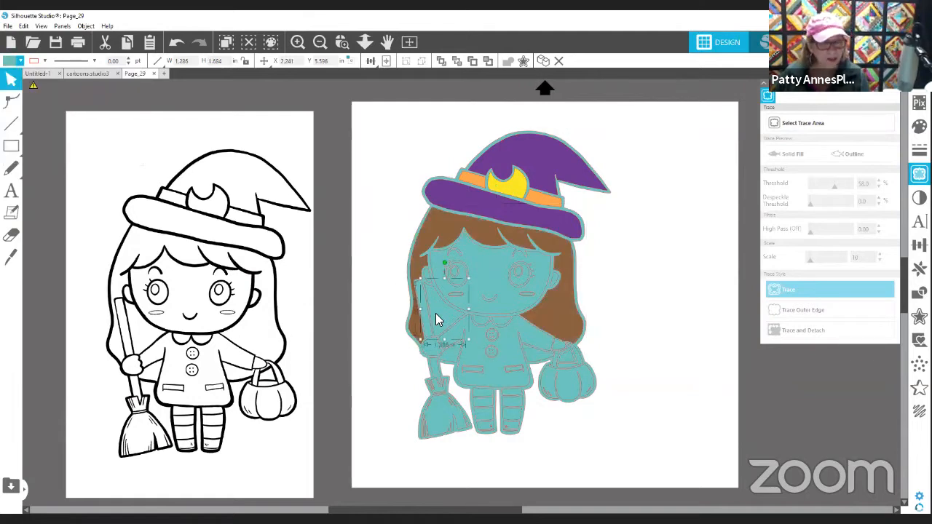
click(10, 62)
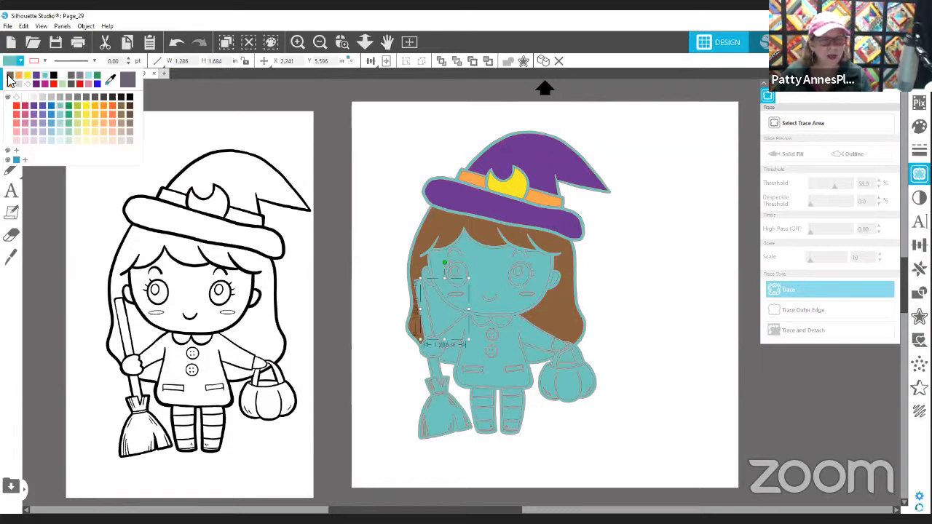
click(10, 76)
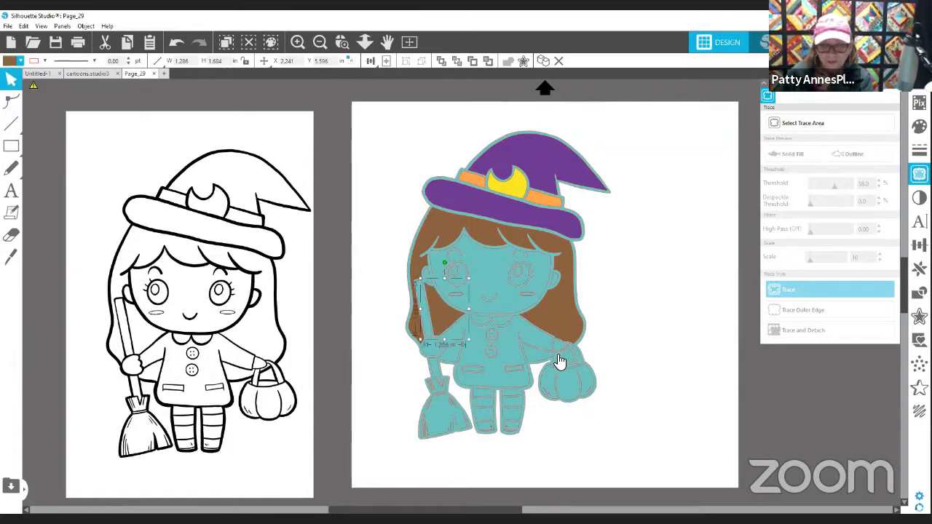
Fill the two lower hair sections beneath the girl's arms with the brown used for the hair.
click(533, 363)
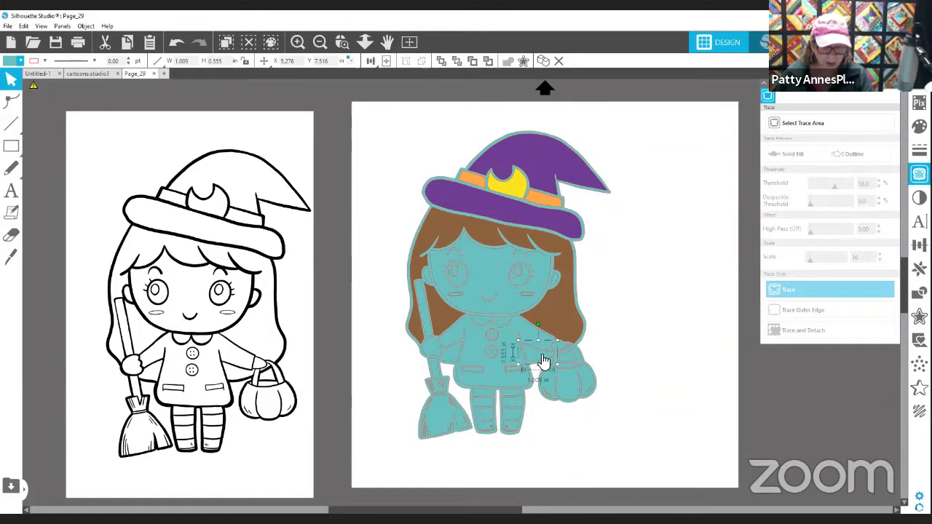
click(452, 358)
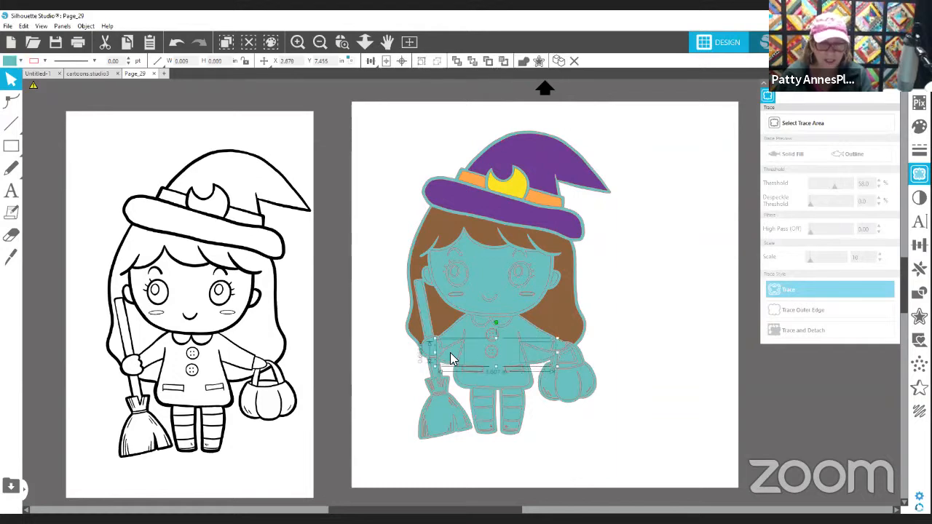
click(8, 62)
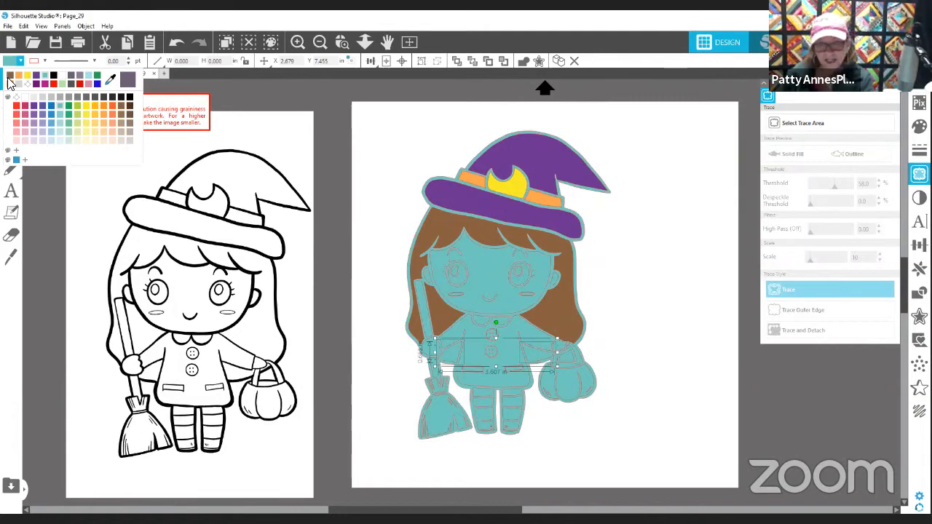
click(707, 287)
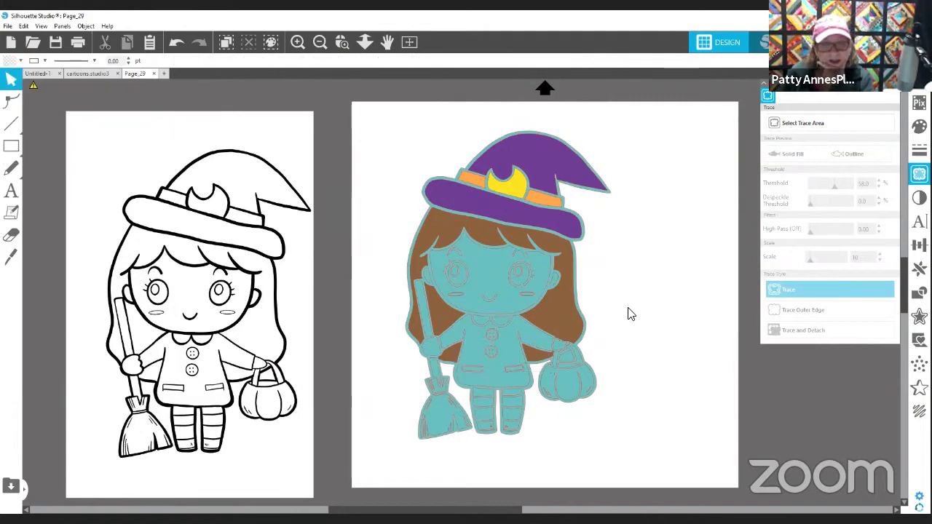
Fill the girl's face with a pale peach skin tone.
click(491, 264)
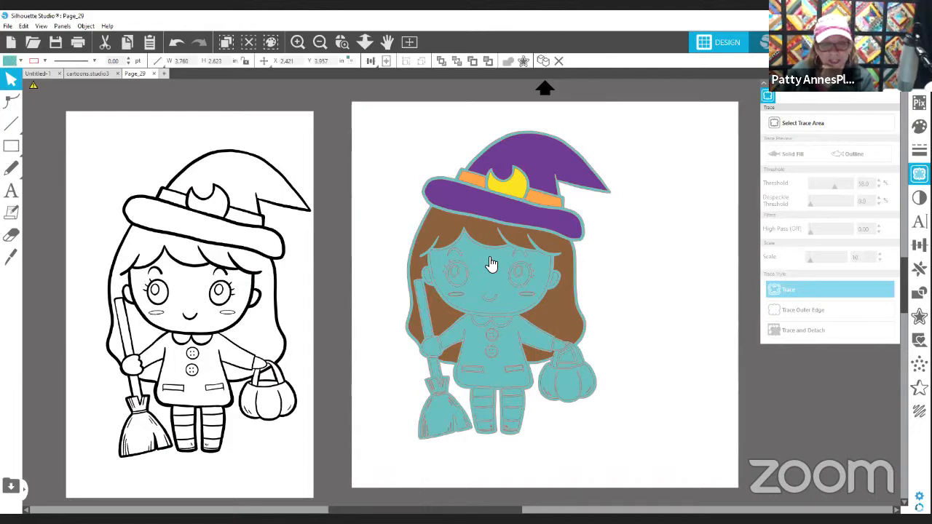
click(10, 61)
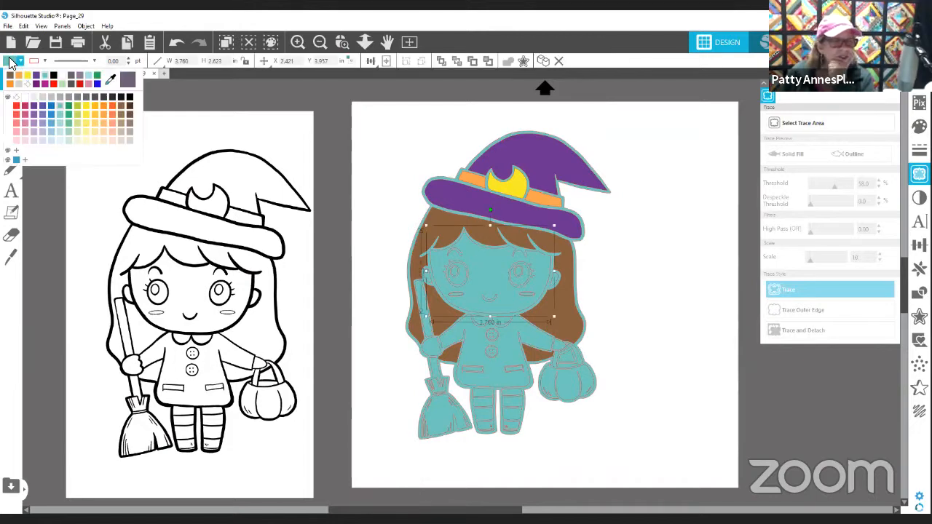
click(104, 144)
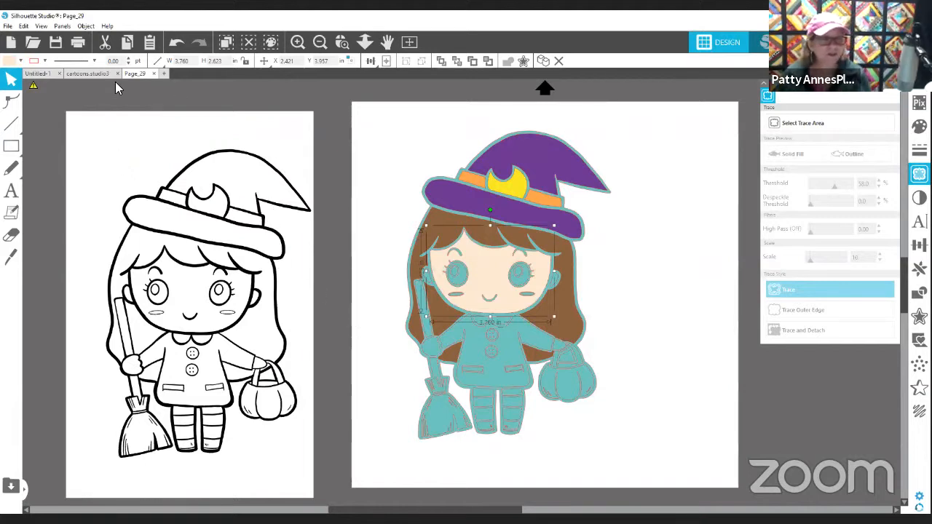
Fill both hands and both ears with the pale peach skin tone used on the face.
click(429, 350)
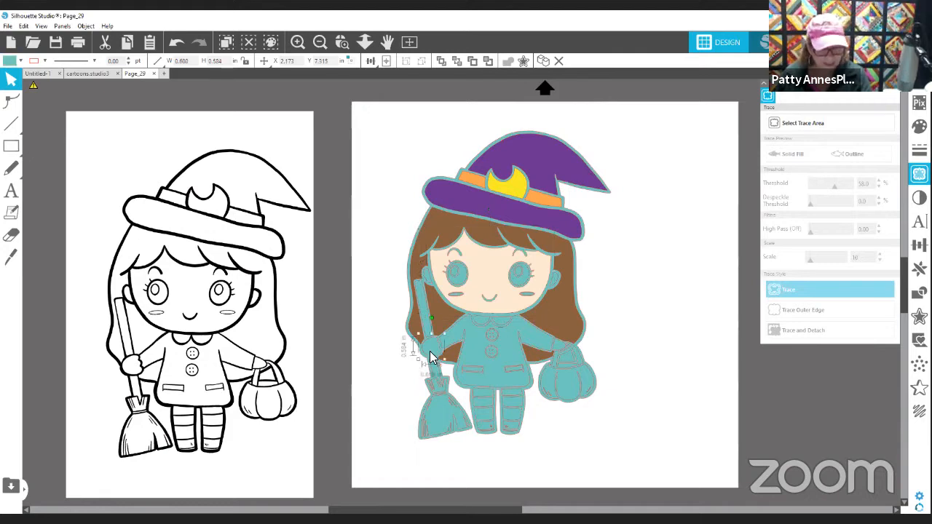
shift+click(559, 354)
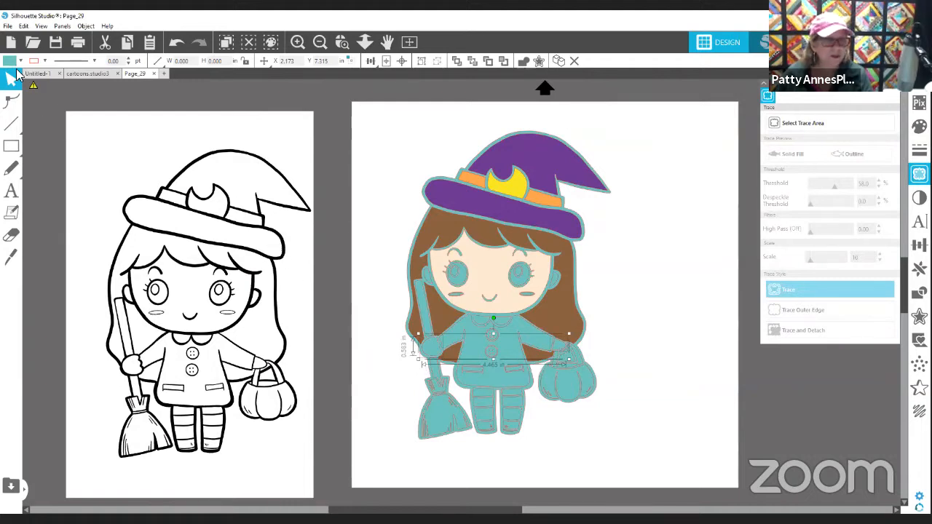
click(427, 274)
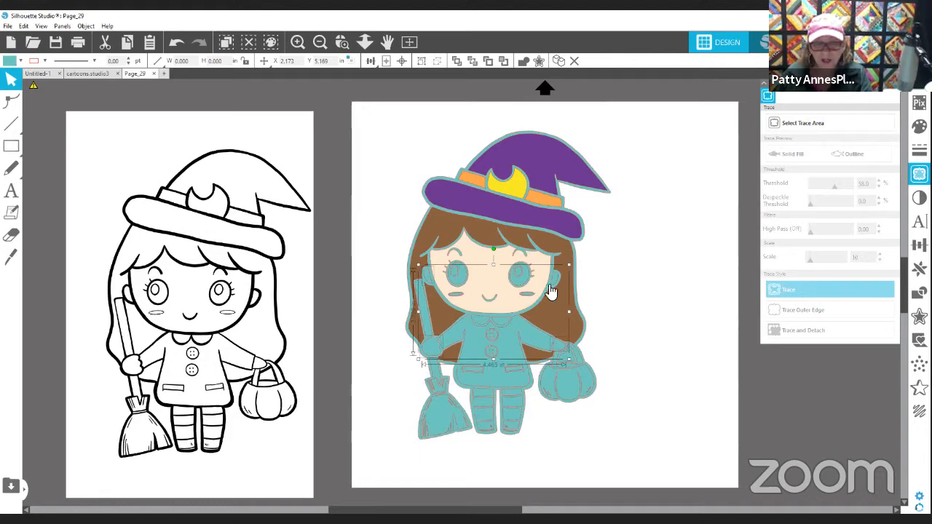
click(20, 61)
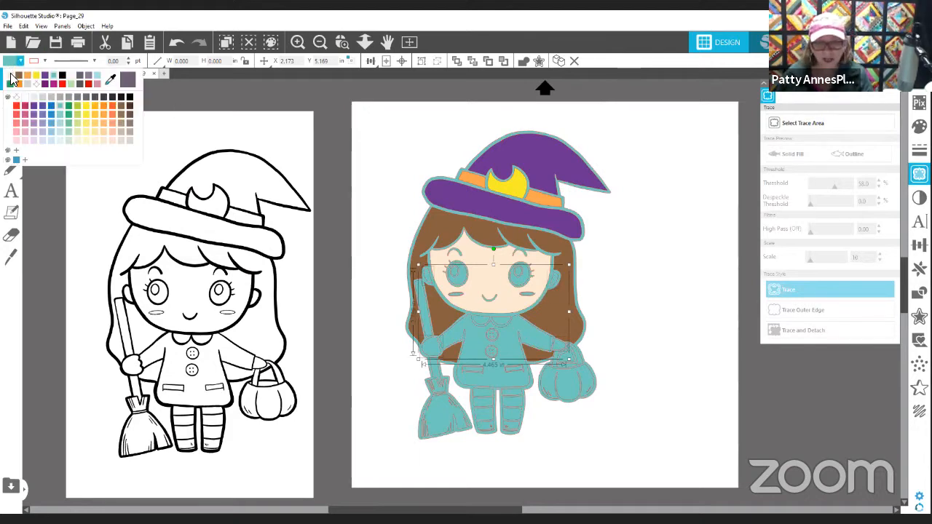
click(11, 75)
click(648, 275)
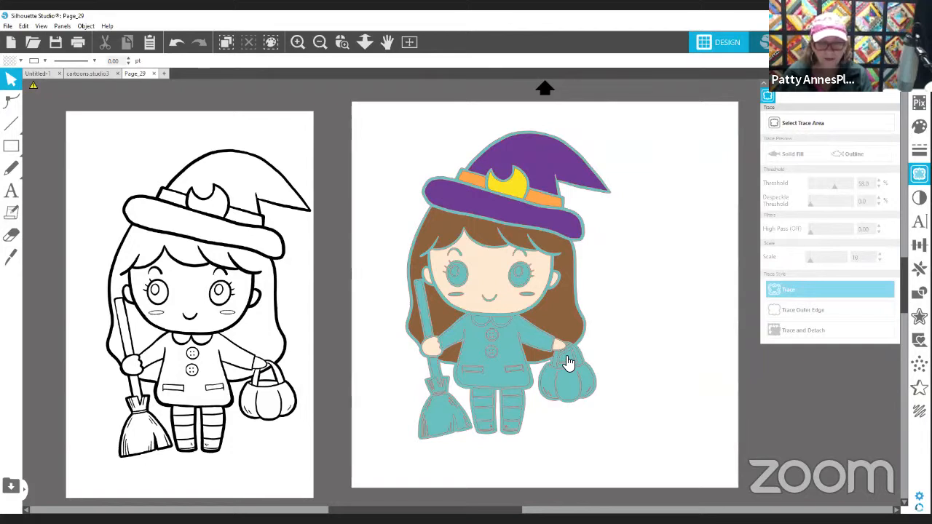
Try to subtract the overlapping pieces of the pumpkin basket's handle from each other and undo the subtraction.
click(567, 362)
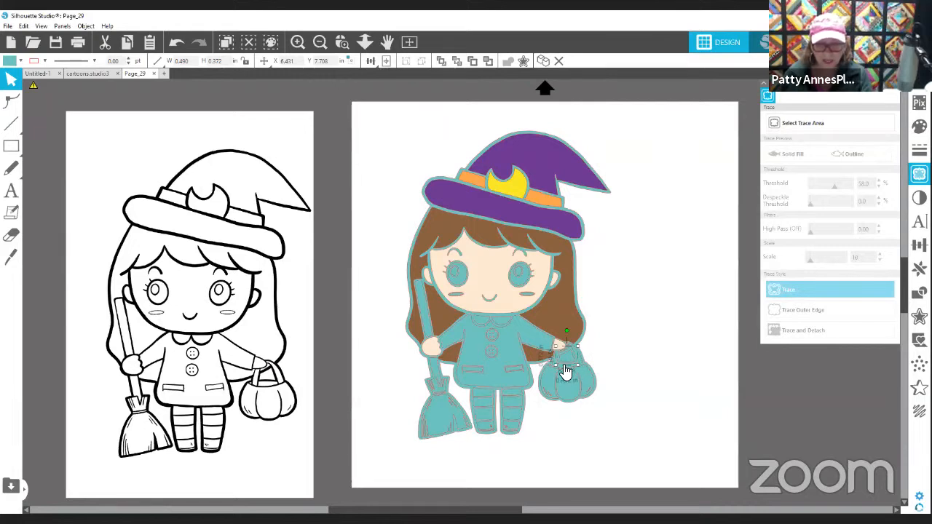
shift+click(562, 365)
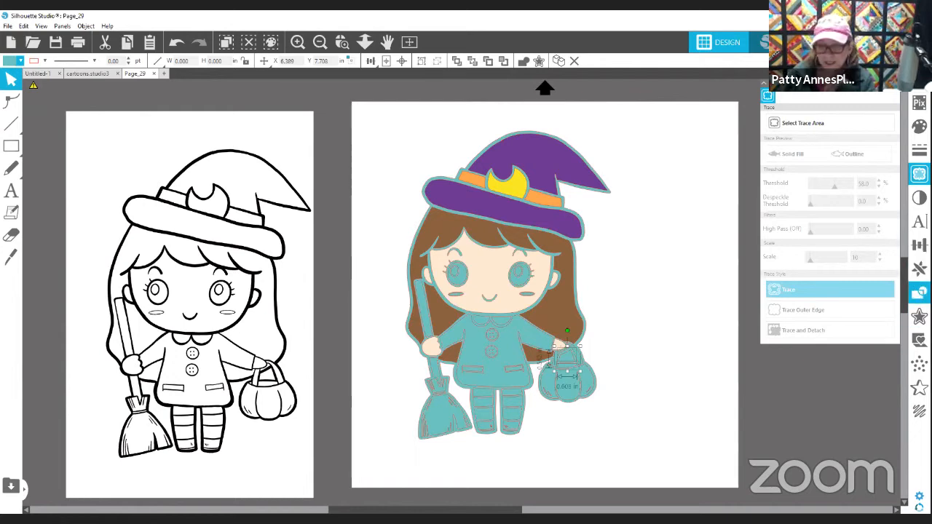
click(919, 292)
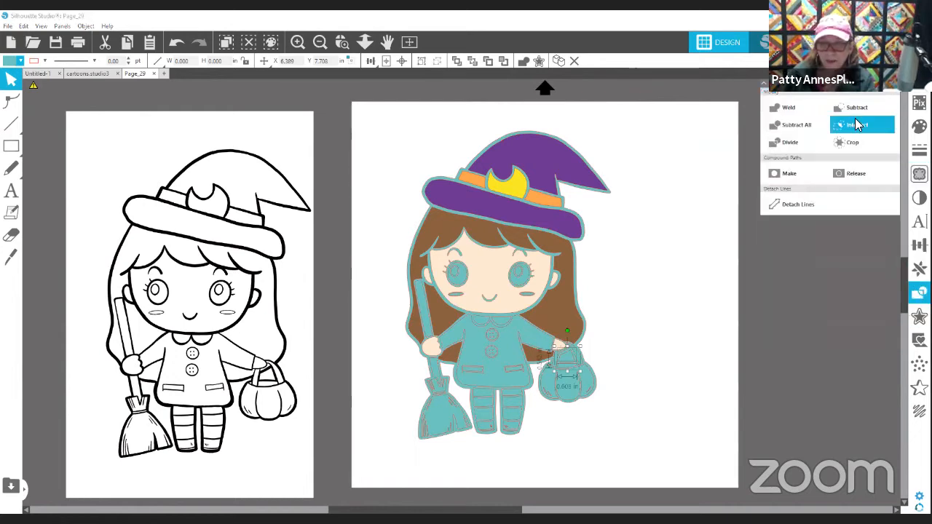
click(856, 109)
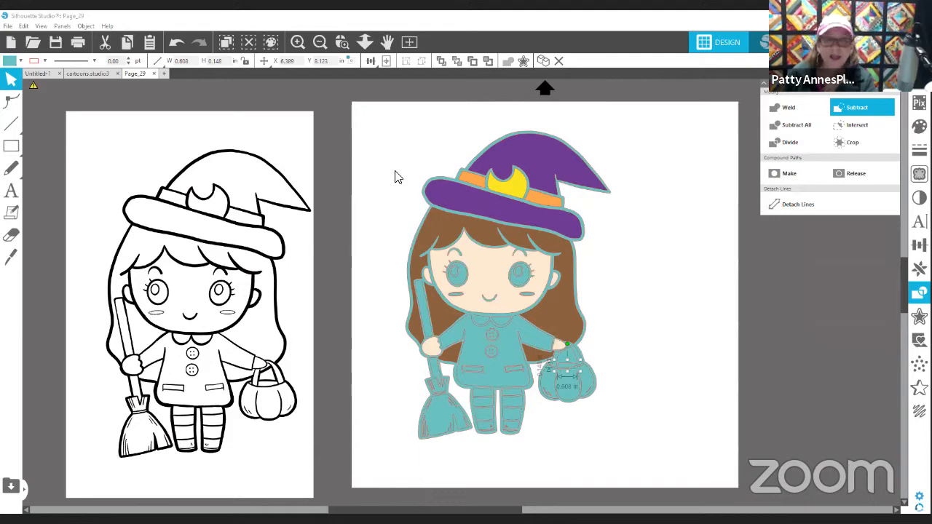
click(177, 41)
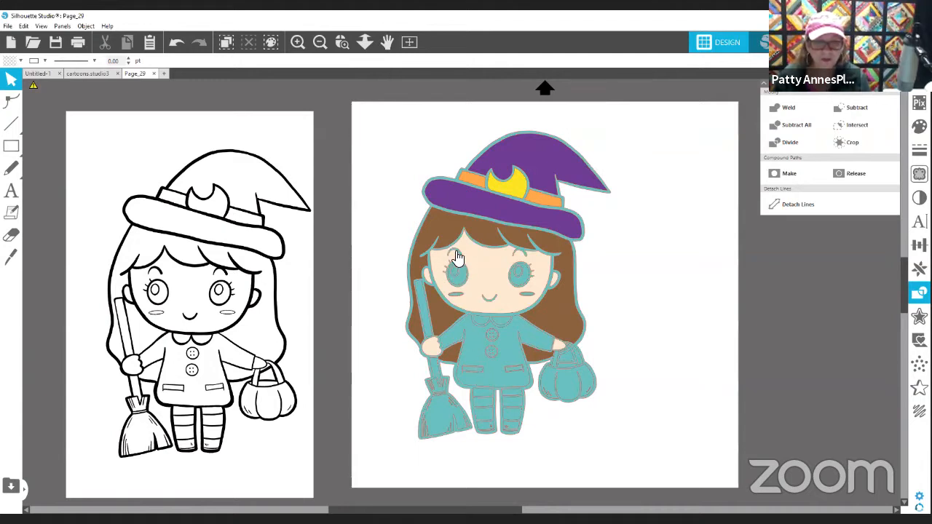
Fill the girl's coat with the dark blue glitter pattern.
click(478, 345)
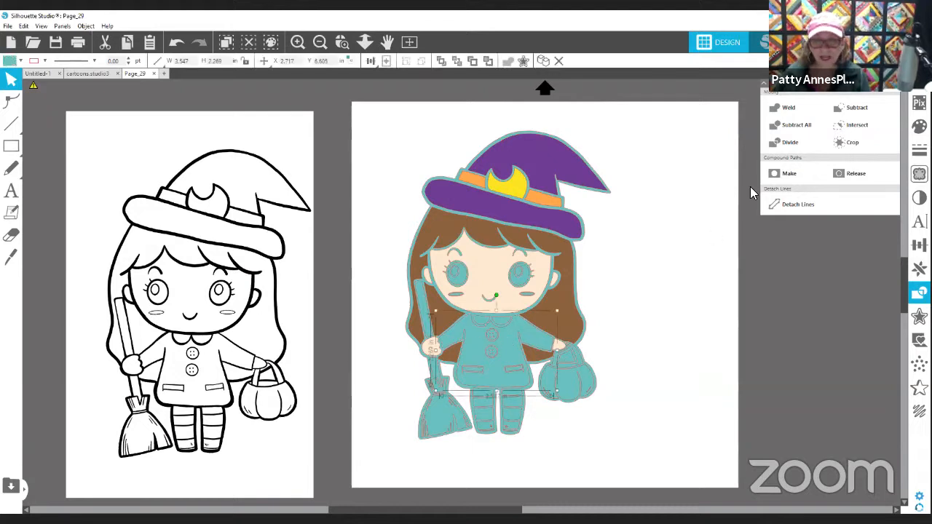
click(919, 126)
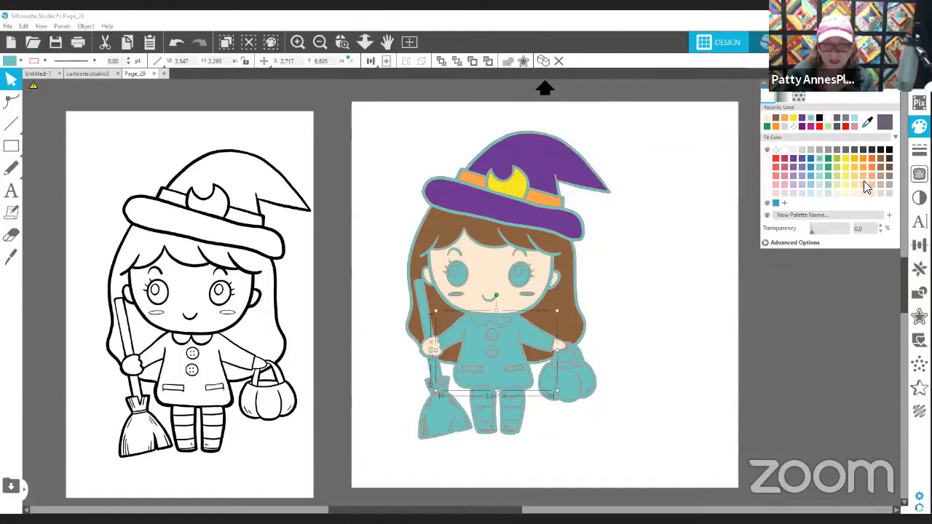
click(798, 97)
scroll(851, 188, down, 10)
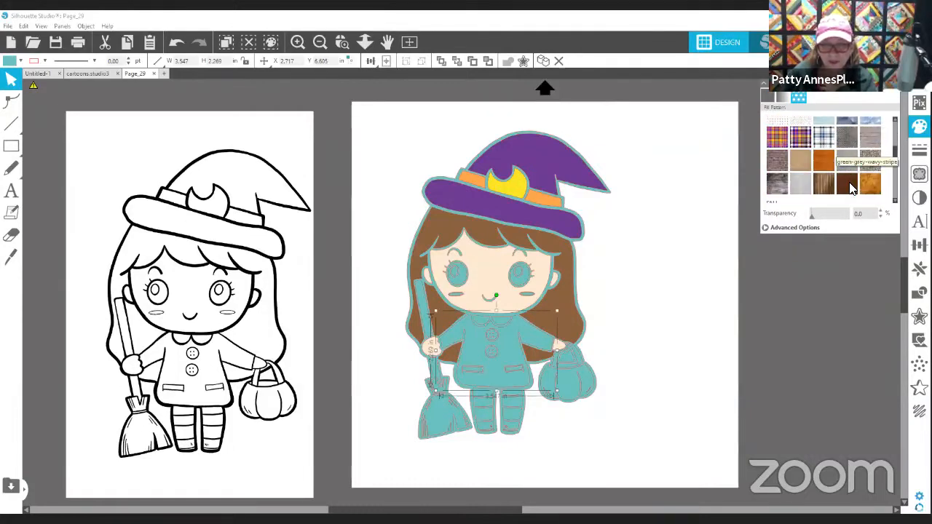
scroll(851, 188, down, 6)
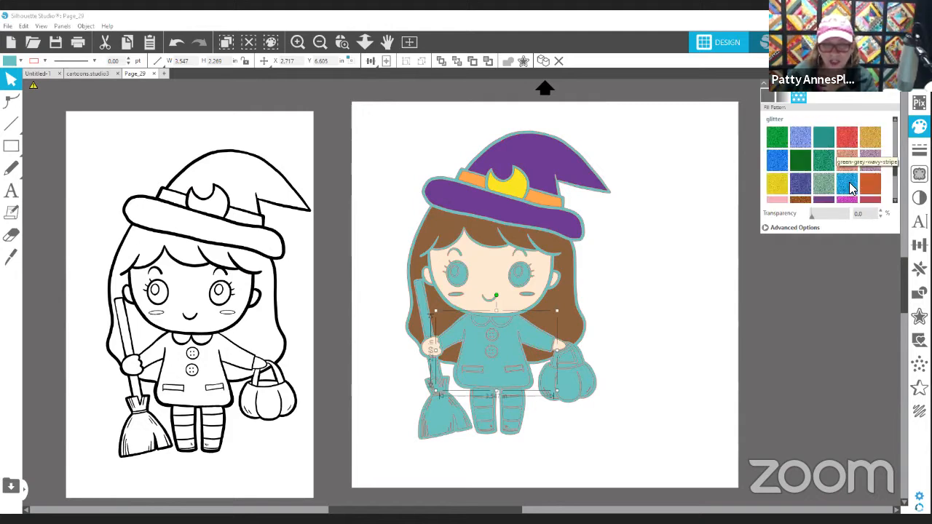
click(805, 187)
Change the coat's fill to the large red and black buffalo plaid pattern.
scroll(811, 187, down, 4)
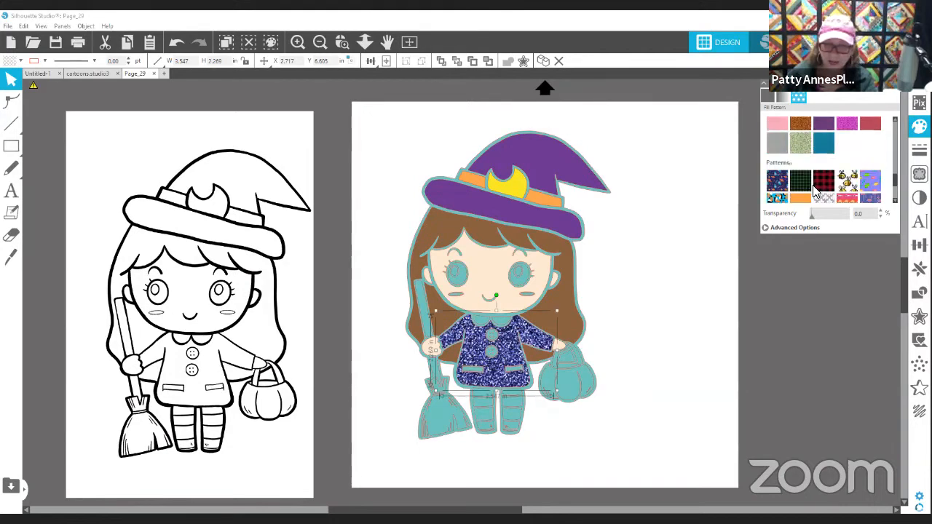
scroll(873, 157, down, 3)
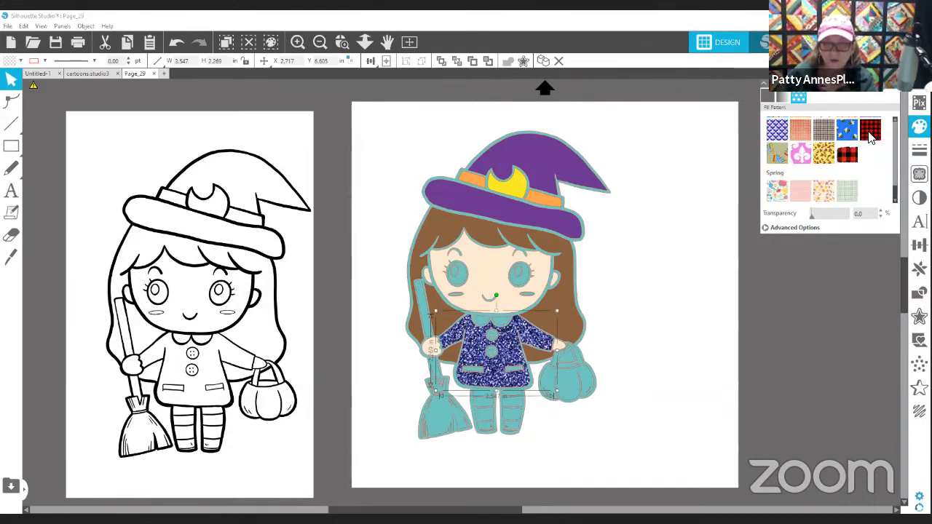
click(848, 153)
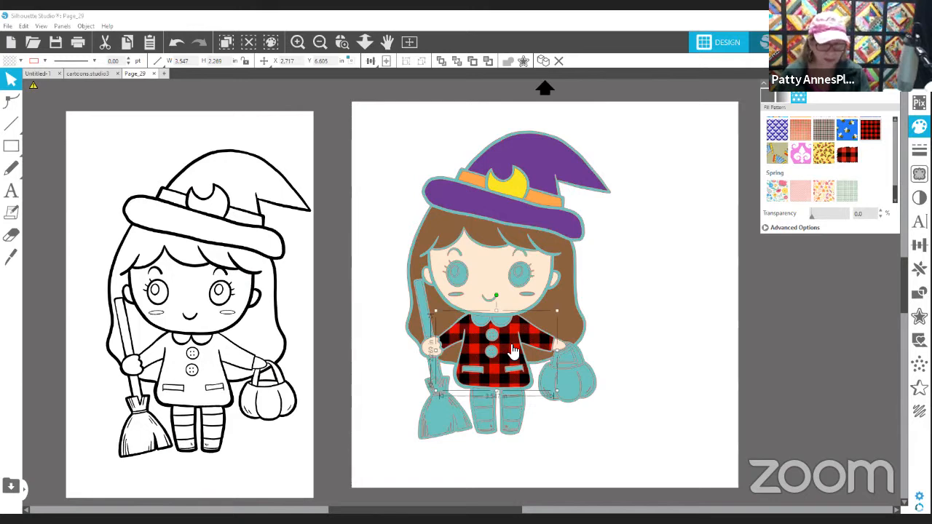
Fill the coat with a solid dark orange.
click(9, 63)
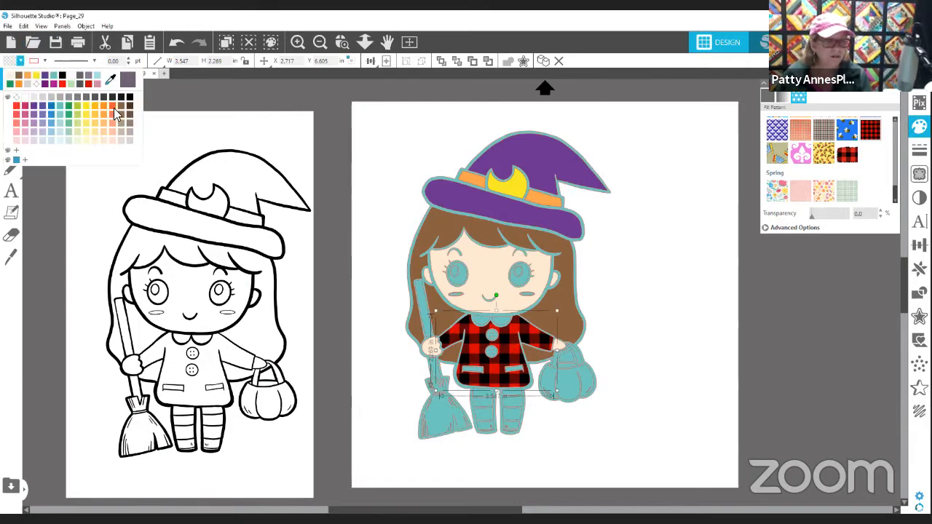
click(113, 109)
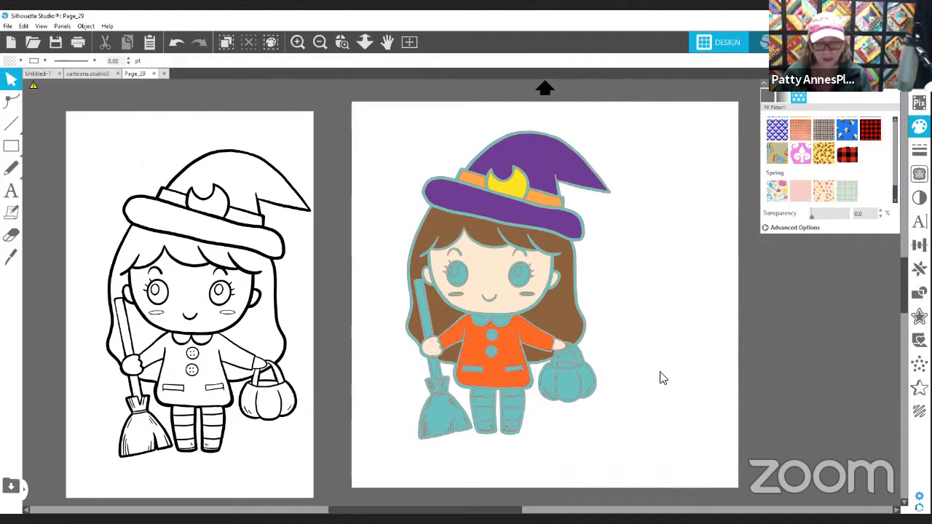
Fill both collar pieces and both pocket flaps of the coat with purple.
click(481, 326)
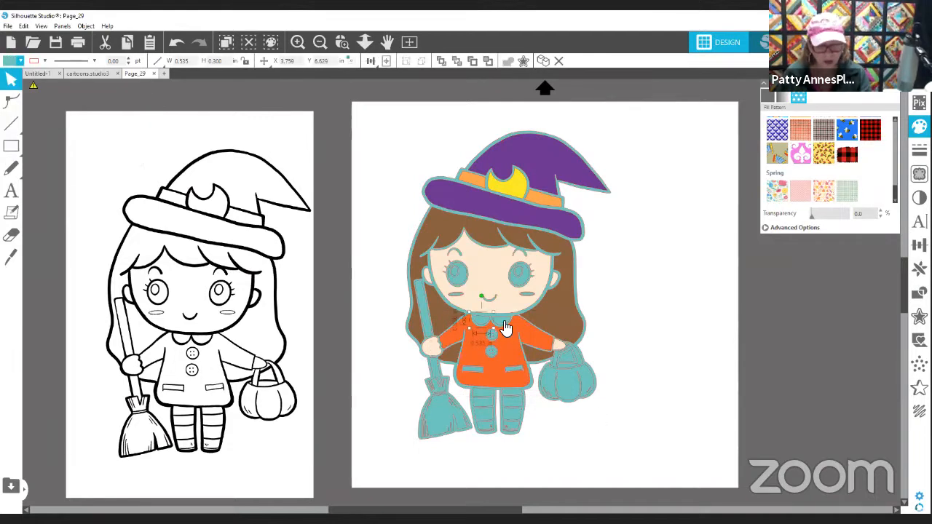
shift+click(505, 328)
shift+click(478, 374)
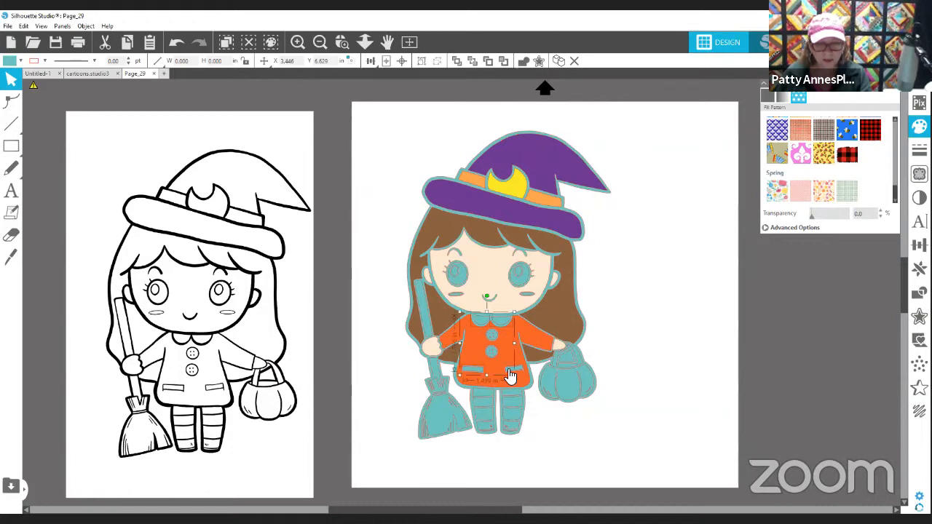
click(21, 61)
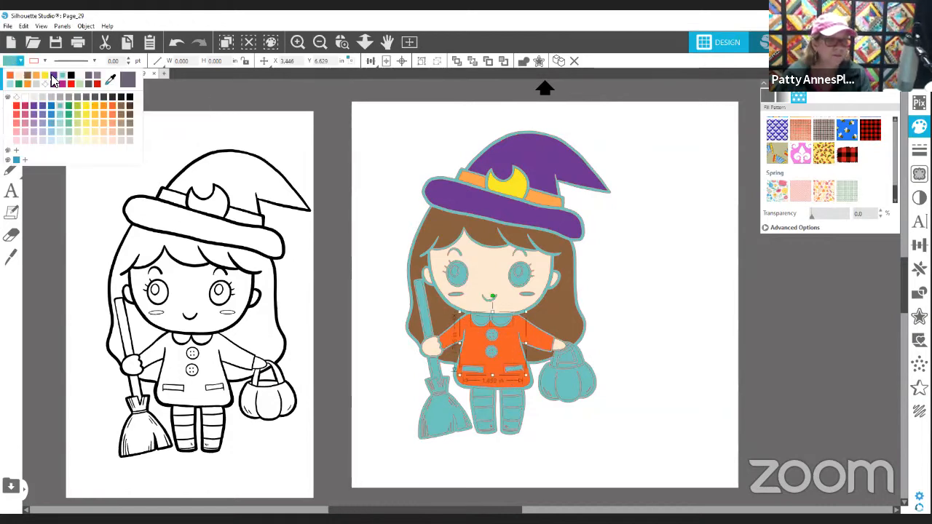
click(53, 80)
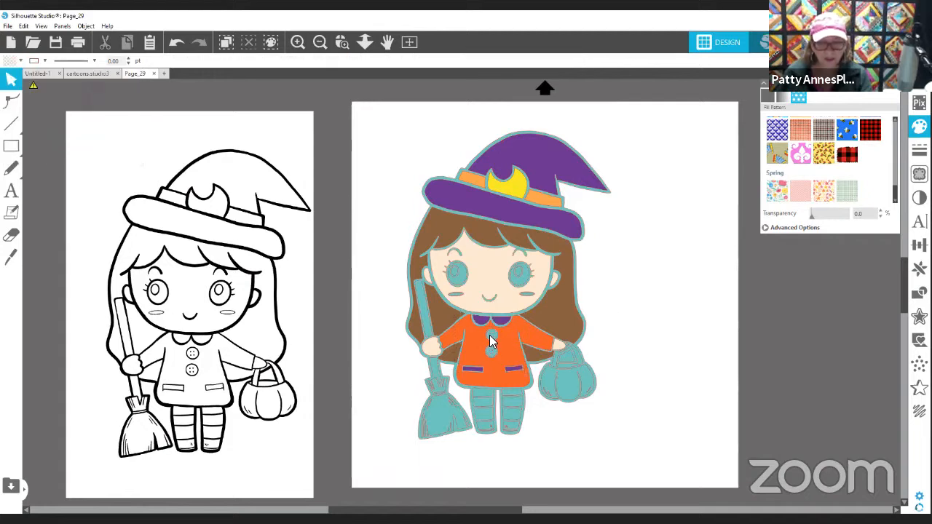
Fill the lower coat button with yellow sampled from the crescent moon on the hat.
click(492, 352)
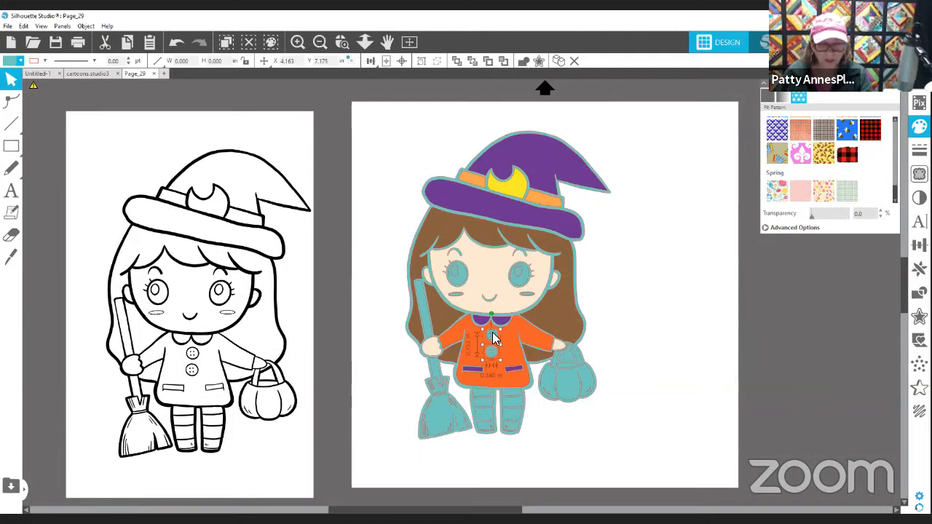
click(10, 63)
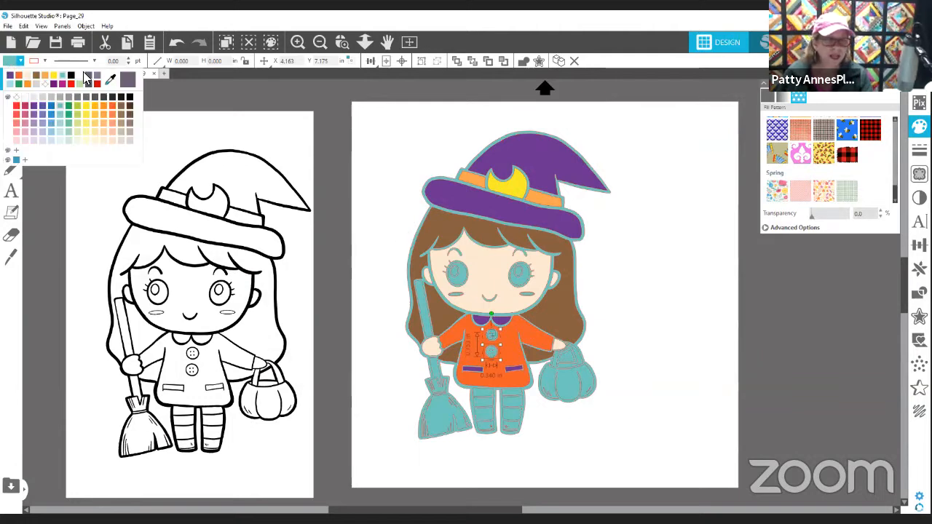
click(412, 123)
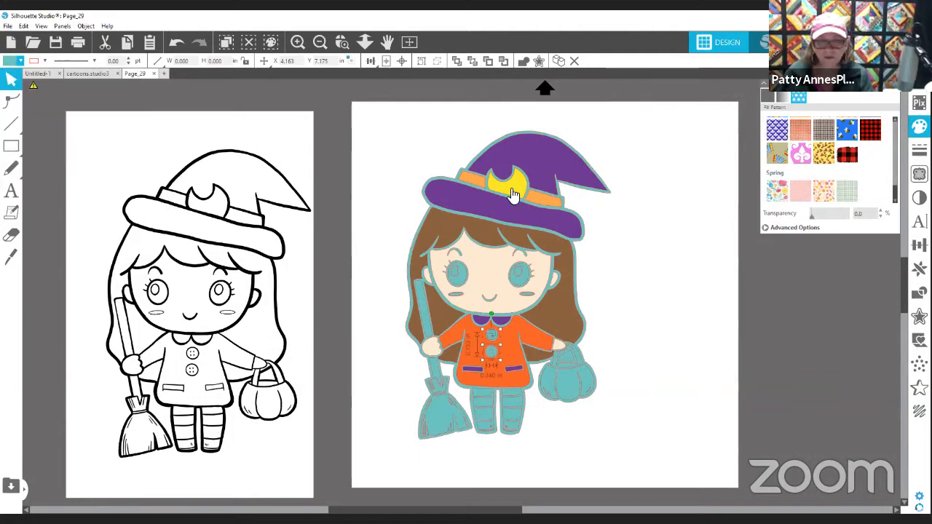
click(11, 63)
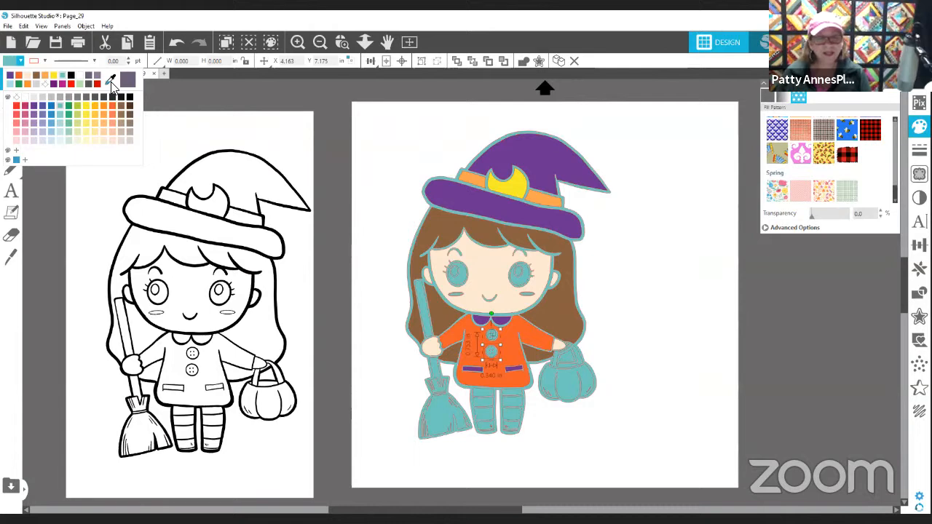
click(513, 186)
click(628, 301)
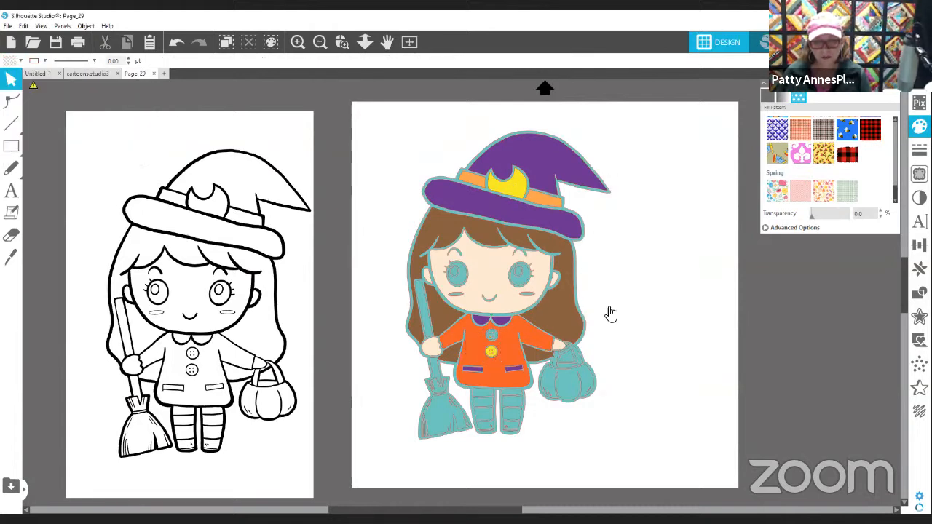
Fill the upper coat button with the same yellow as the lower button.
click(492, 340)
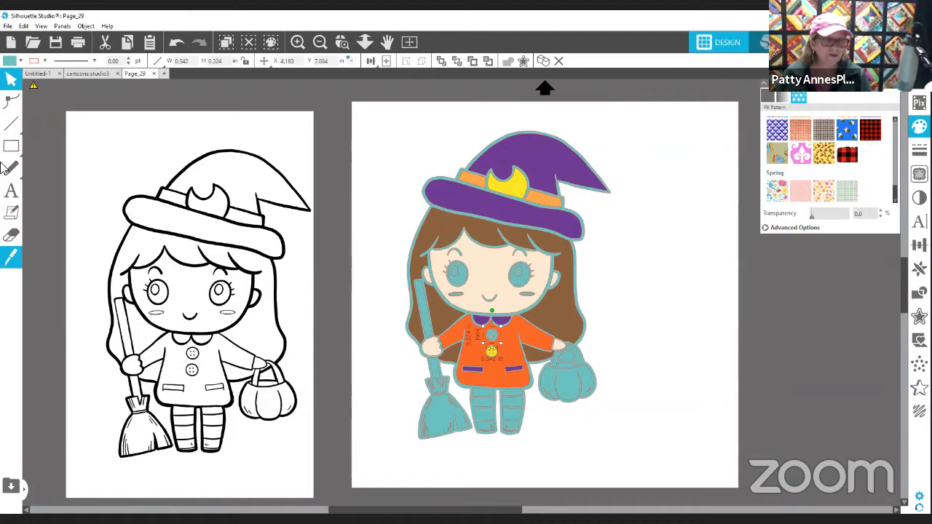
click(13, 61)
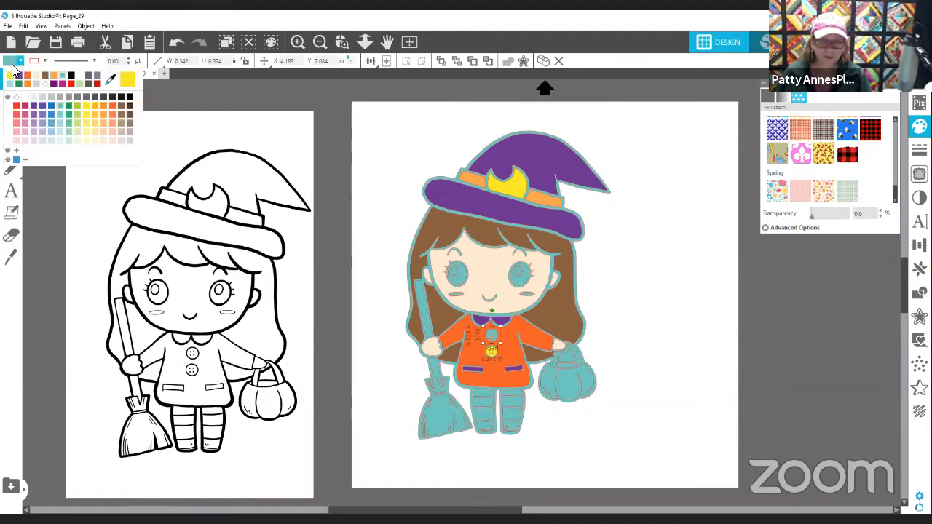
click(127, 80)
click(655, 259)
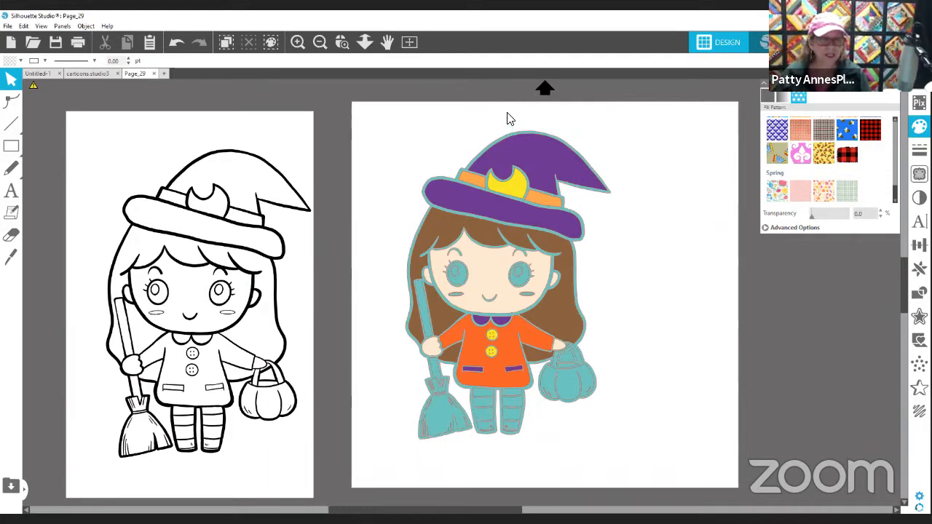
Fill the large outline shape behind the whole witch girl figure with black.
click(514, 138)
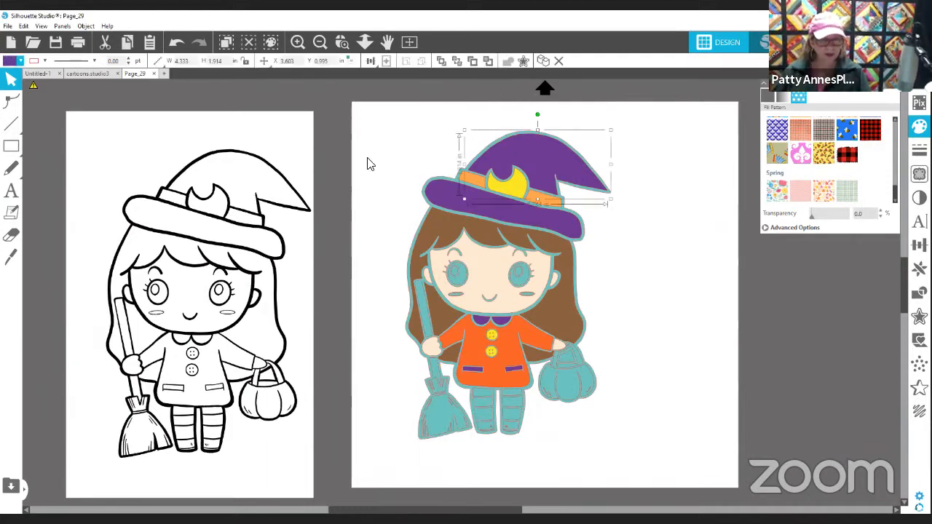
click(411, 151)
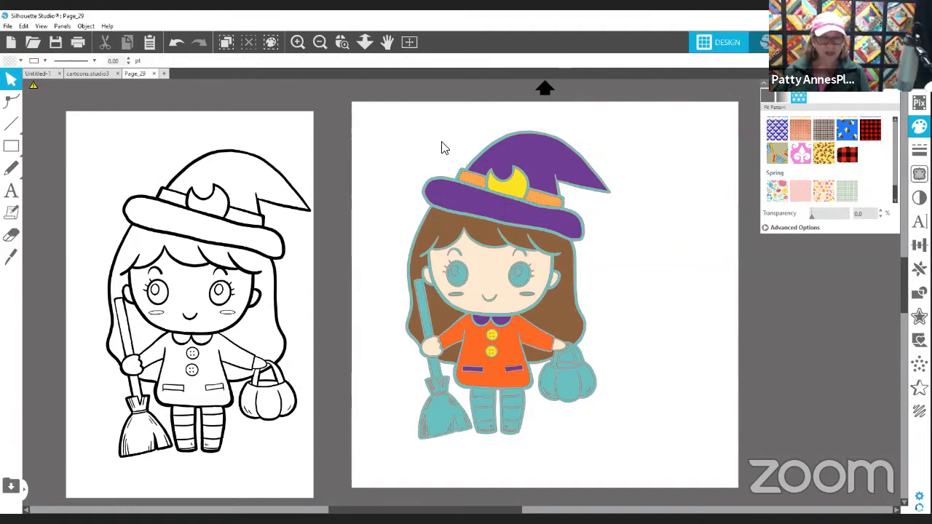
click(472, 144)
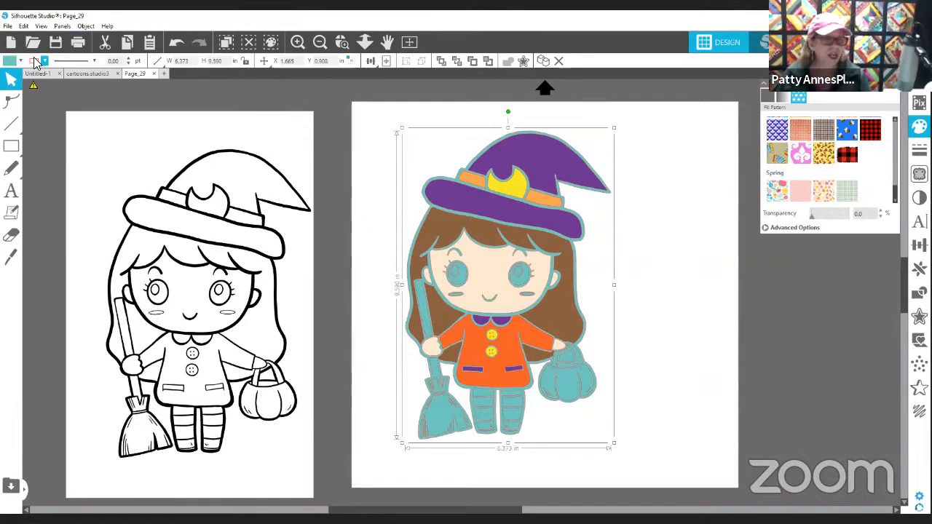
click(9, 62)
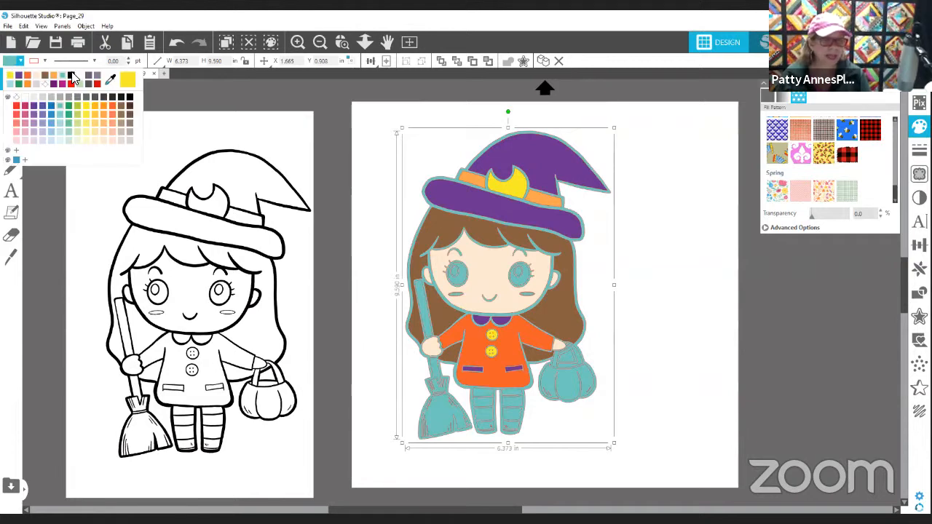
click(72, 77)
click(658, 266)
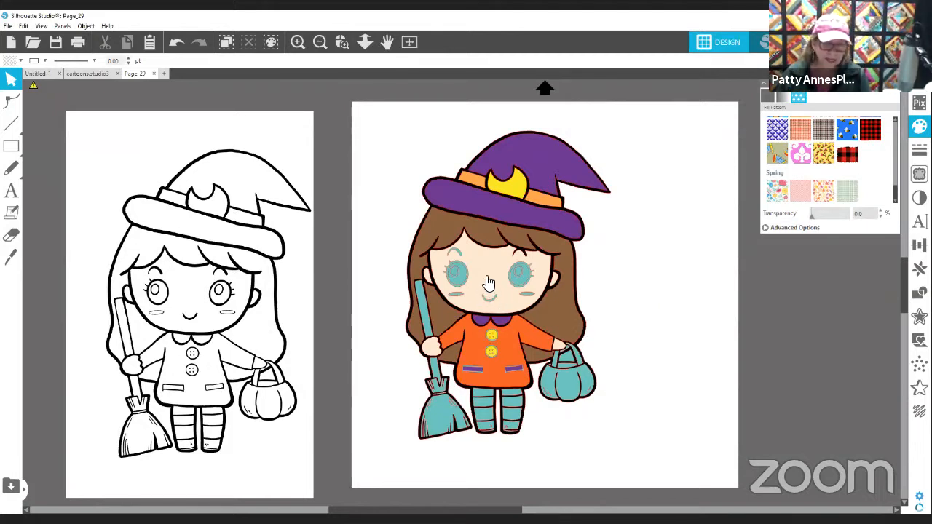
Move the face shape off the figure to examine its cutouts, and undo the move.
drag(488, 282, 822, 330)
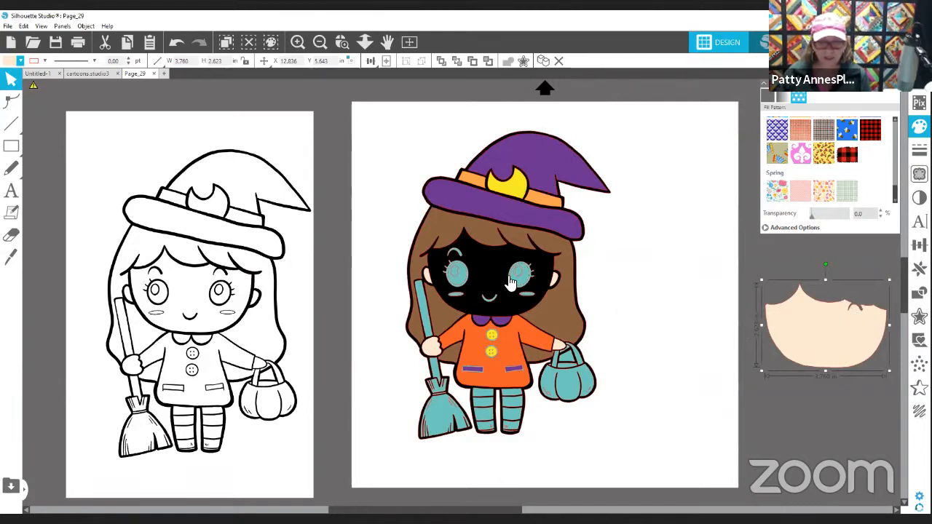
click(179, 46)
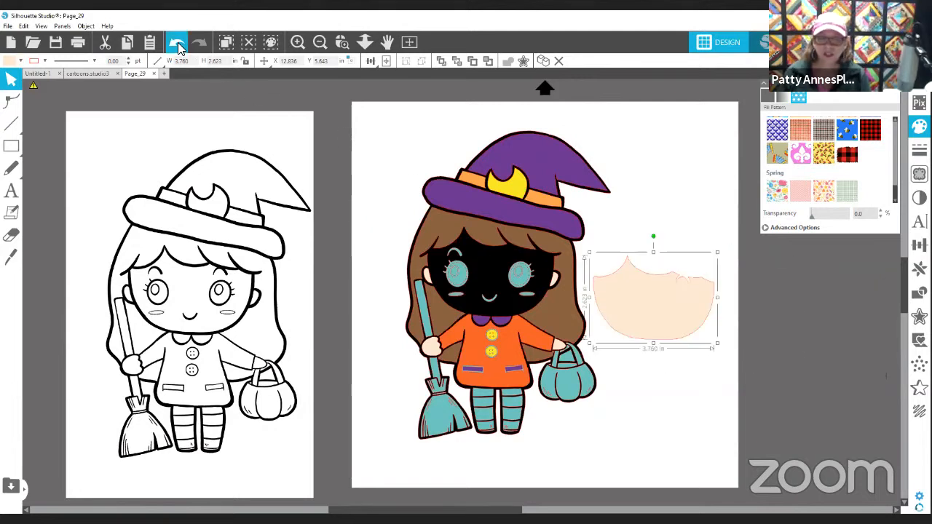
click(179, 47)
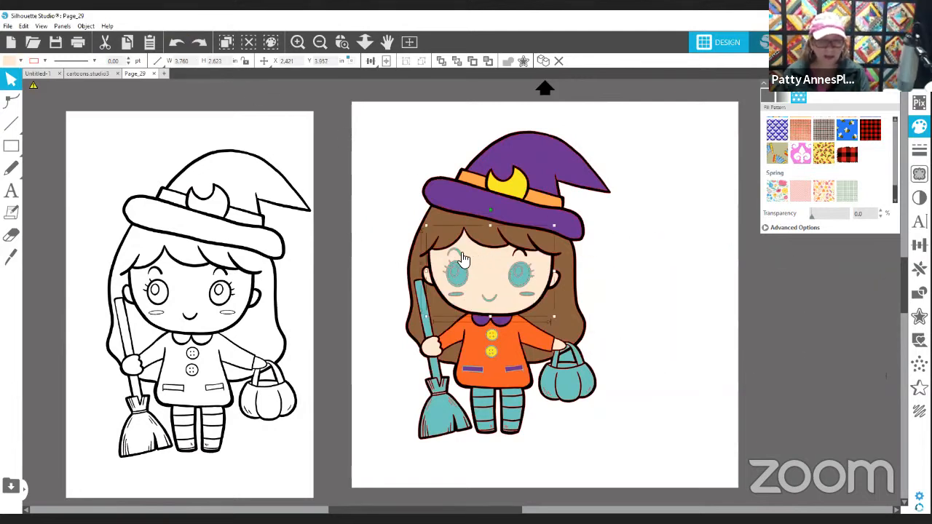
Subtract the eyebrow on the broom side from the face shape.
click(458, 260)
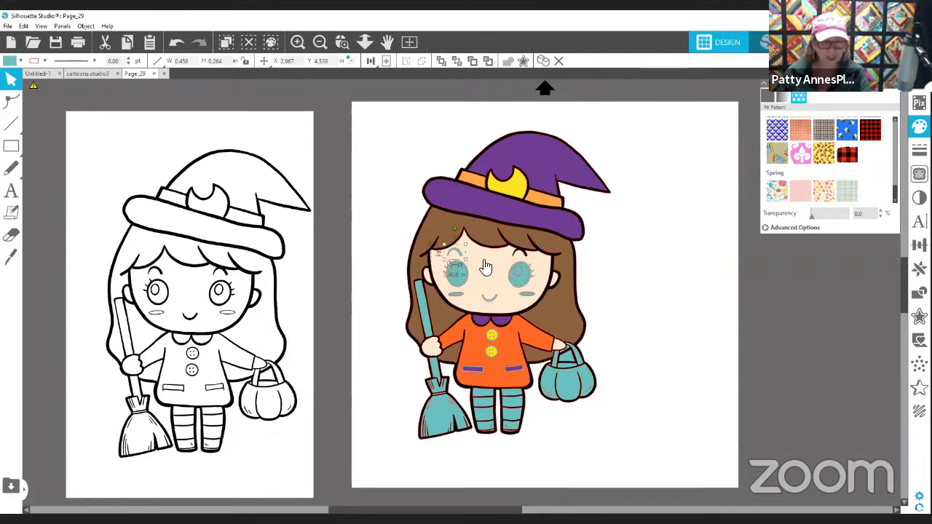
click(481, 257)
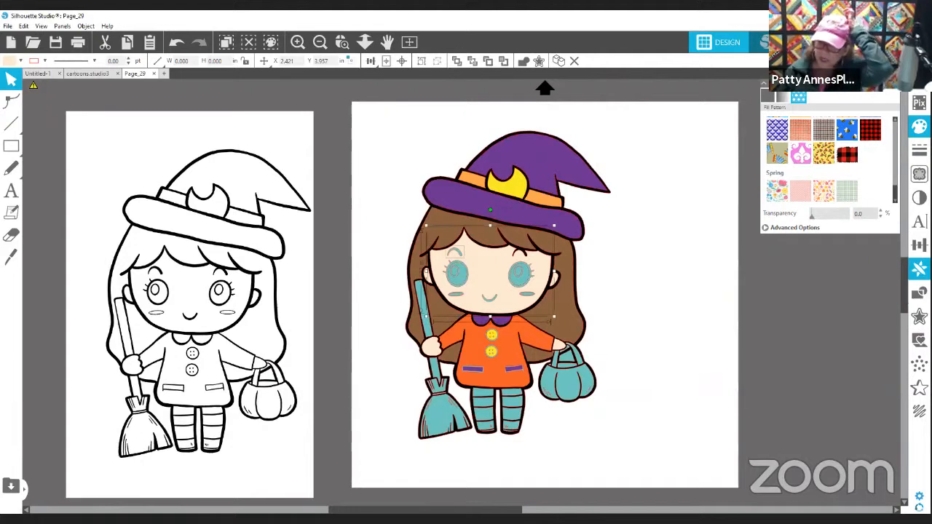
click(893, 84)
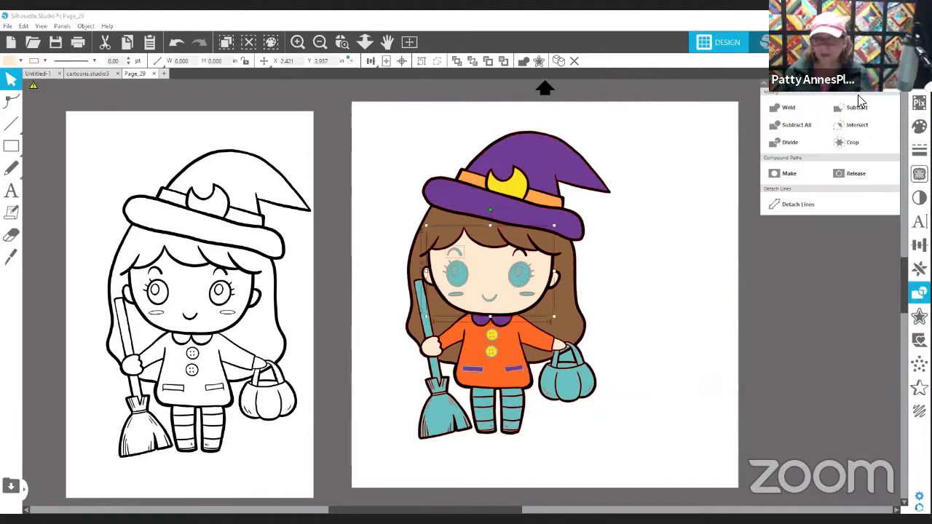
drag(836, 95, 801, 101)
drag(762, 159, 715, 250)
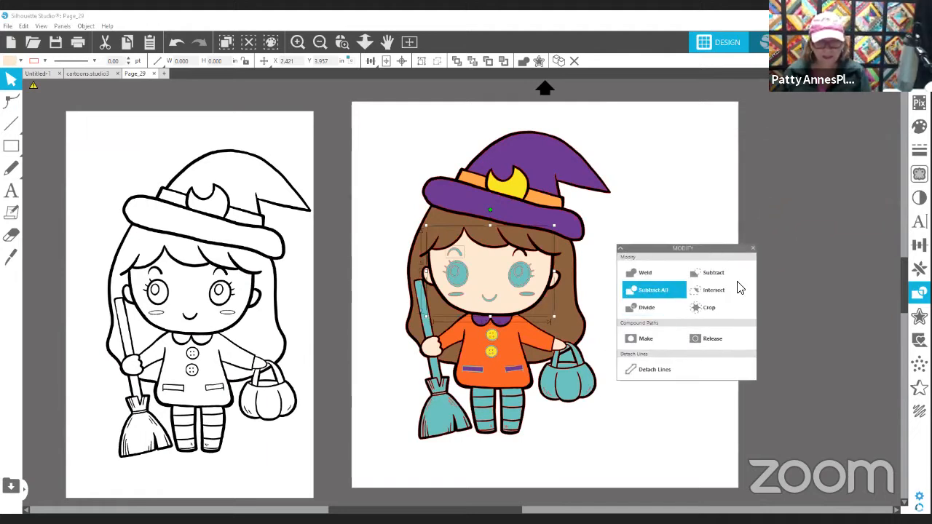
click(714, 272)
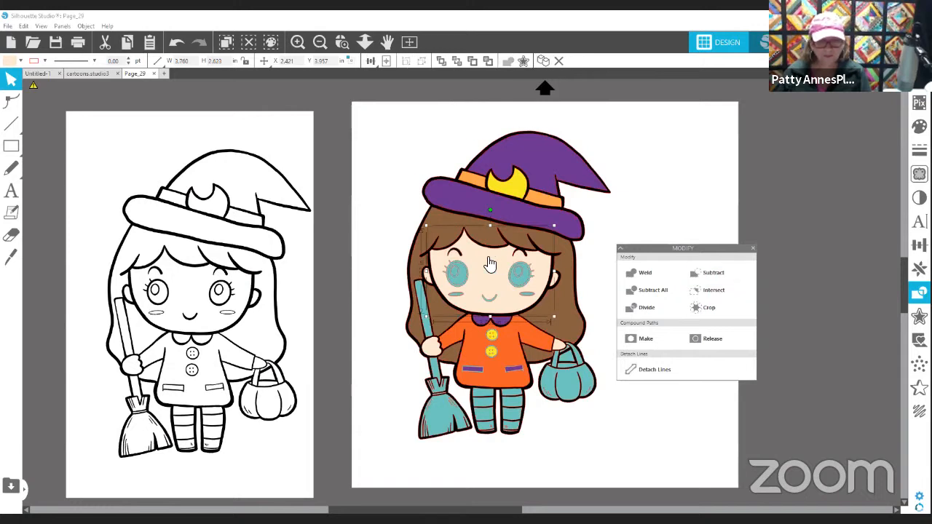
Move the face aside to check both eyebrow cutouts, and undo the moves.
drag(490, 264, 813, 193)
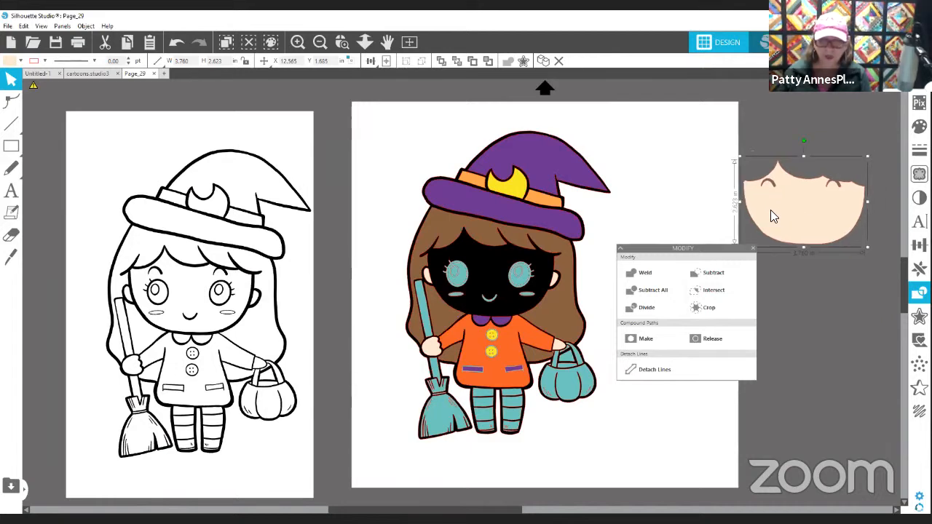
drag(814, 207, 502, 270)
key(ctrl+z)
key(ctrl+z)
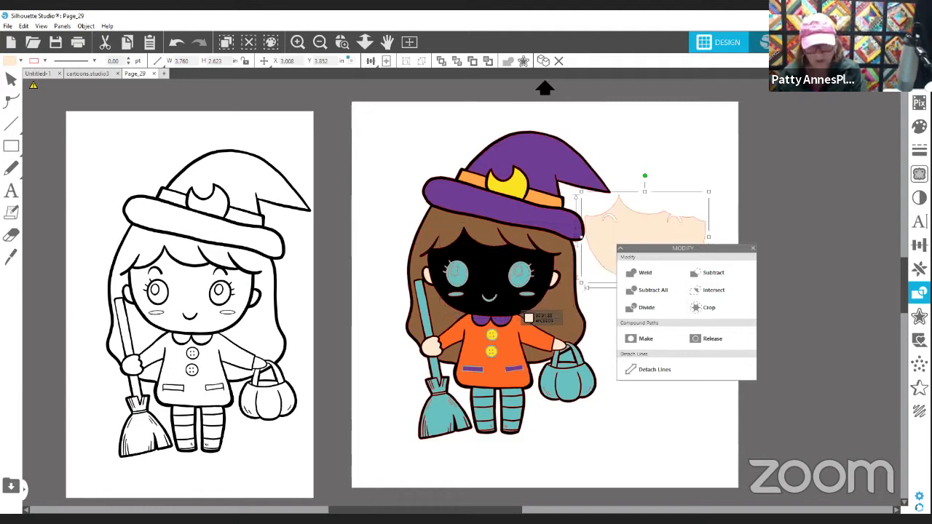
key(ctrl+z)
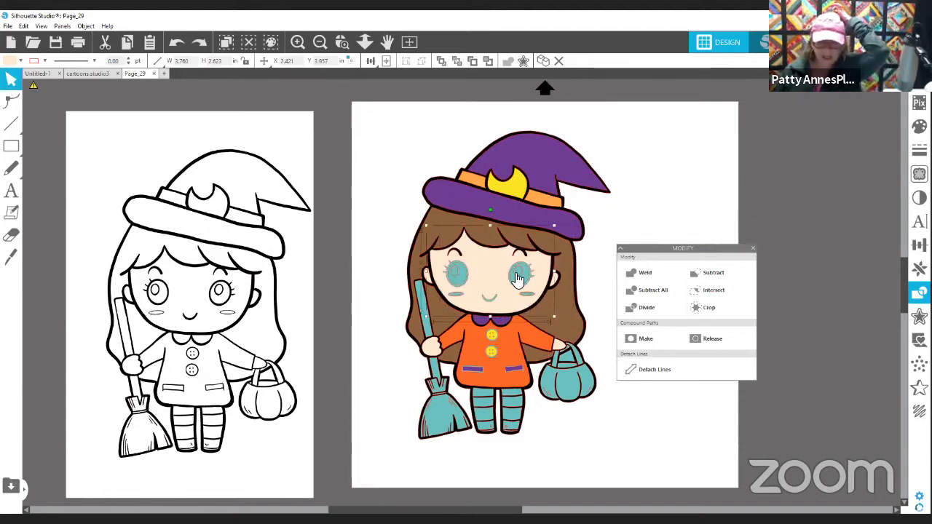
Subtract both outer eye shapes with their lashes from the face shape.
click(449, 274)
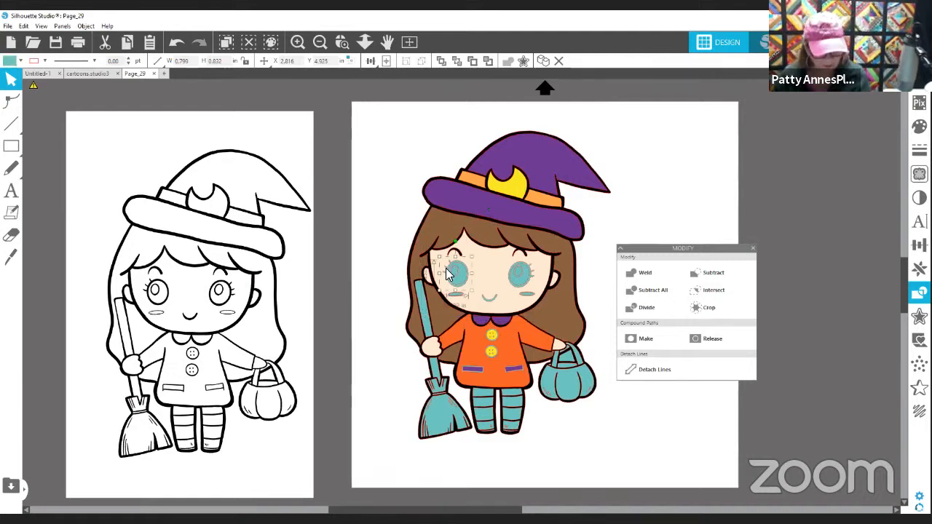
click(481, 268)
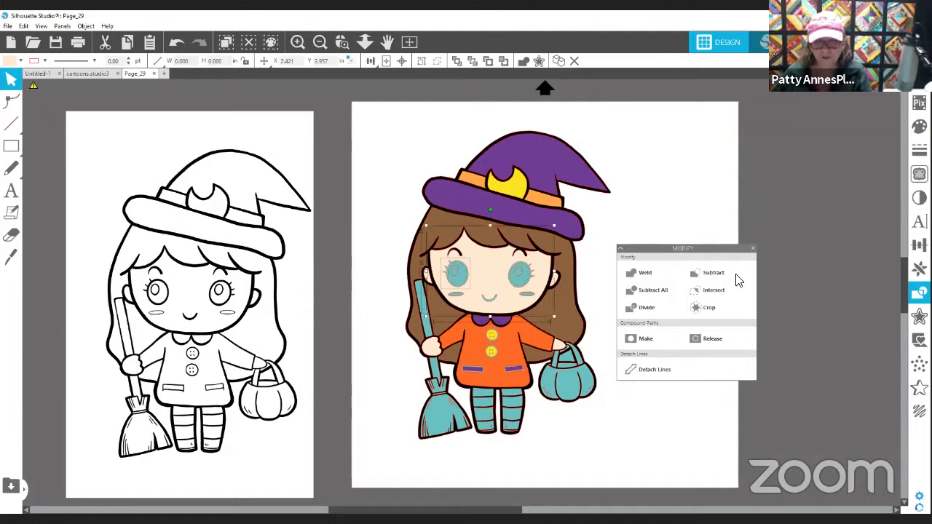
click(714, 276)
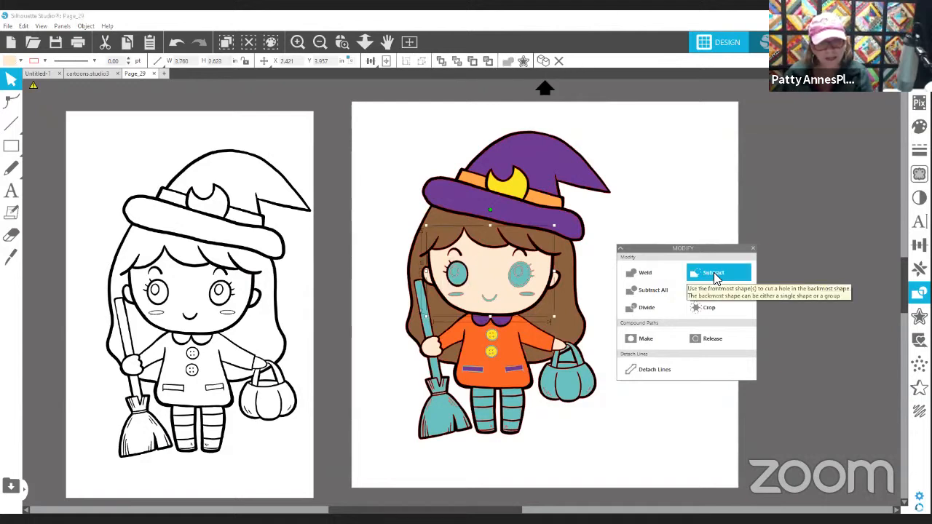
click(521, 271)
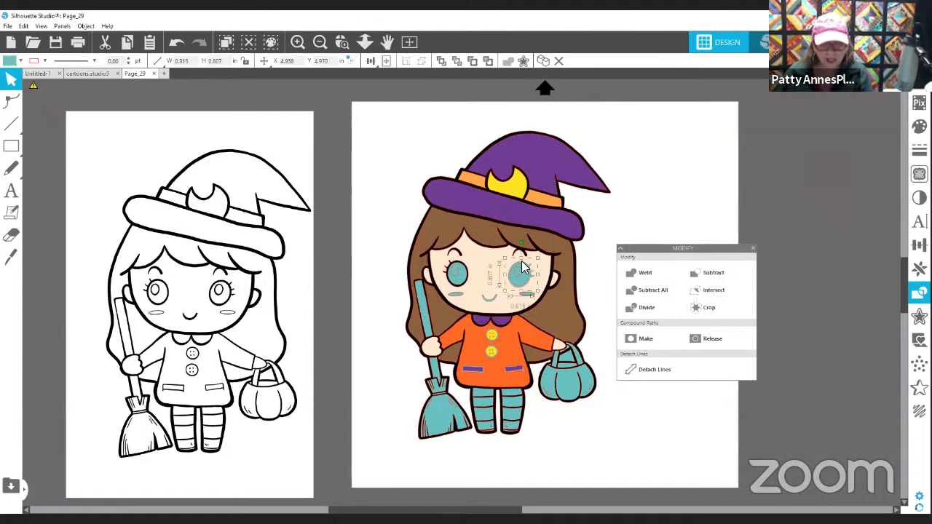
shift+click(538, 264)
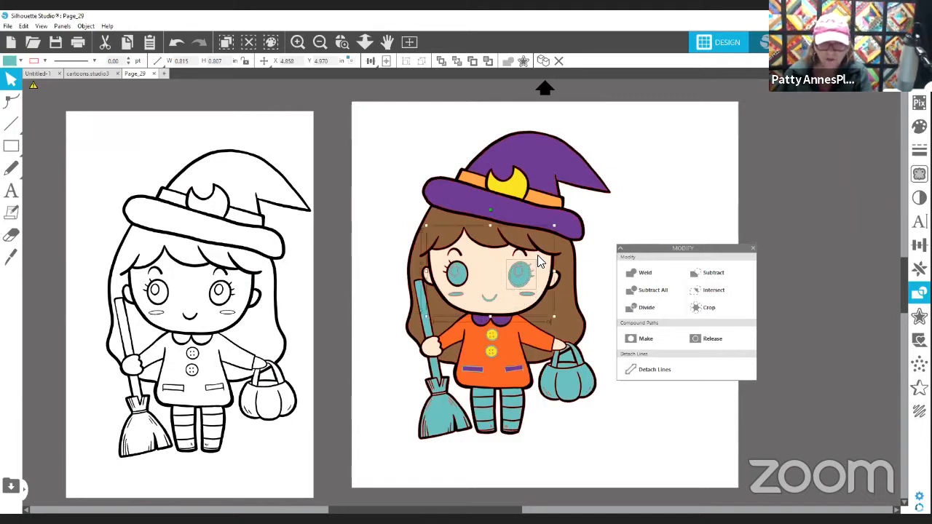
click(710, 281)
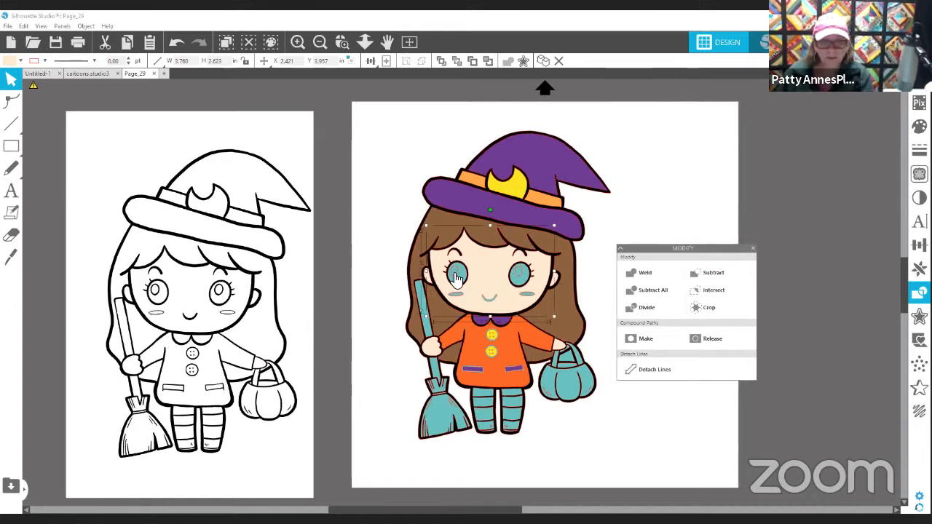
Try to subtract the innermost highlight oval from the iris of the broom-side eye, and undo it.
click(454, 274)
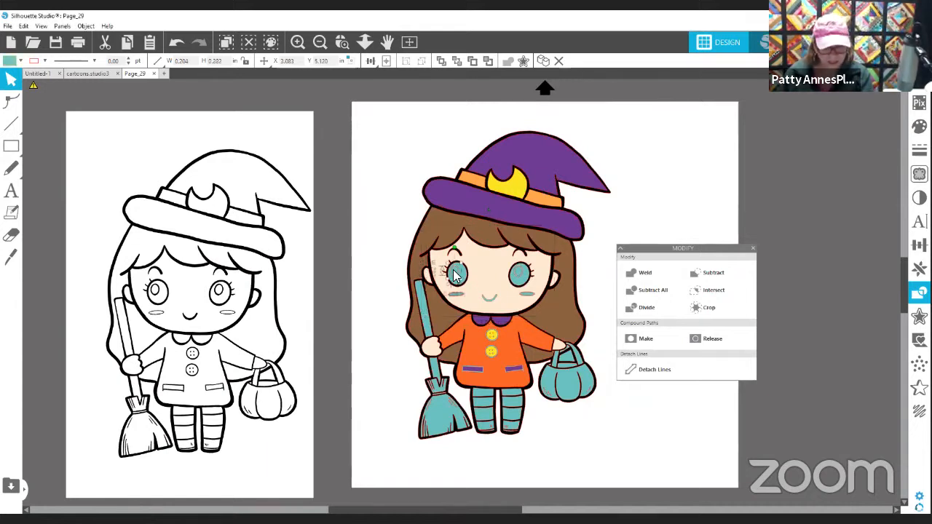
shift+click(464, 281)
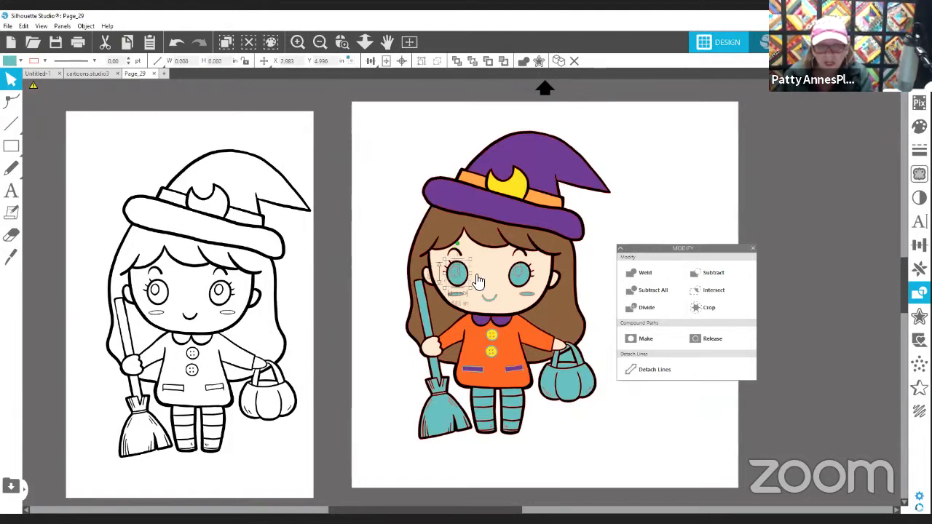
click(702, 274)
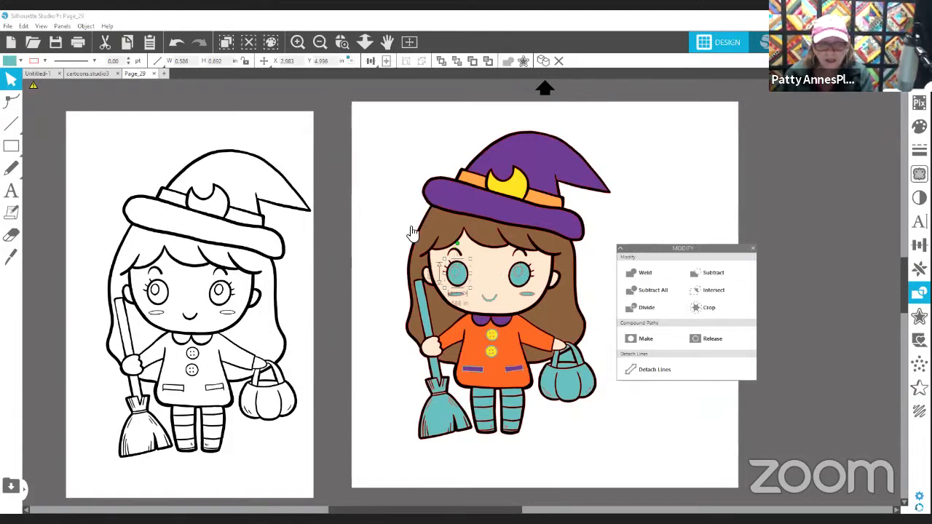
click(176, 42)
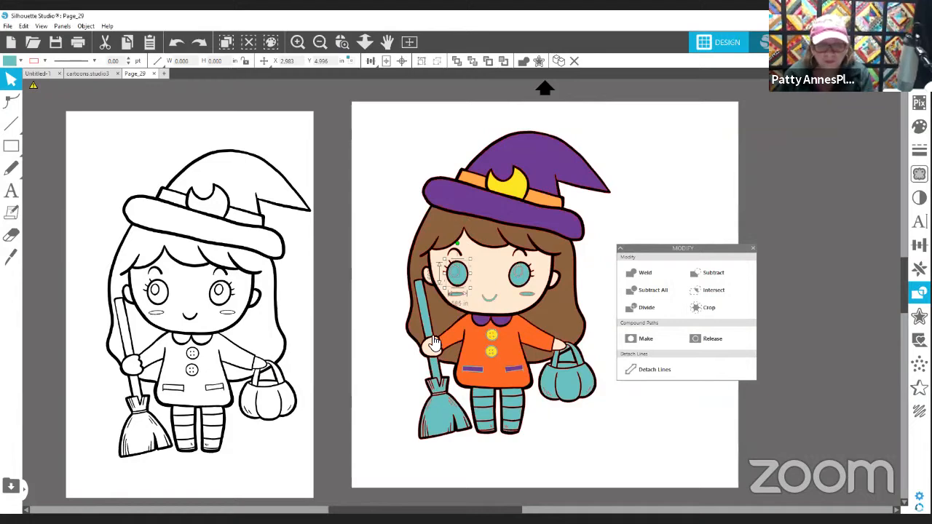
Try to subtract the inner highlight oval from the slightly larger oval around it in the broom-side eye, and undo it.
click(342, 42)
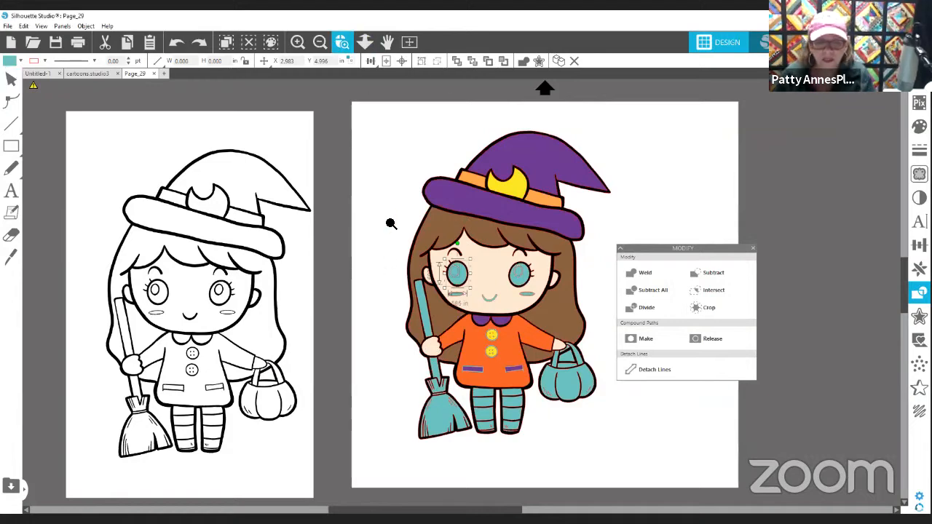
drag(446, 228, 486, 325)
click(492, 281)
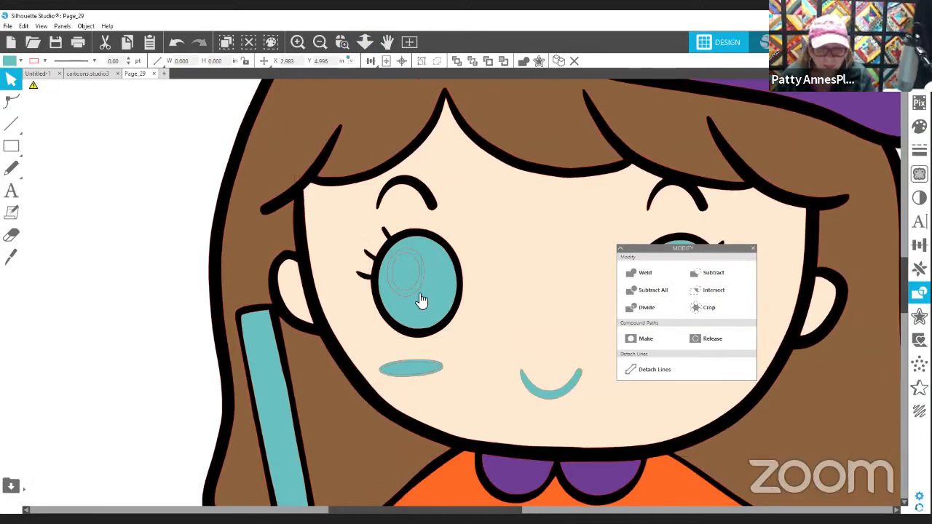
click(405, 284)
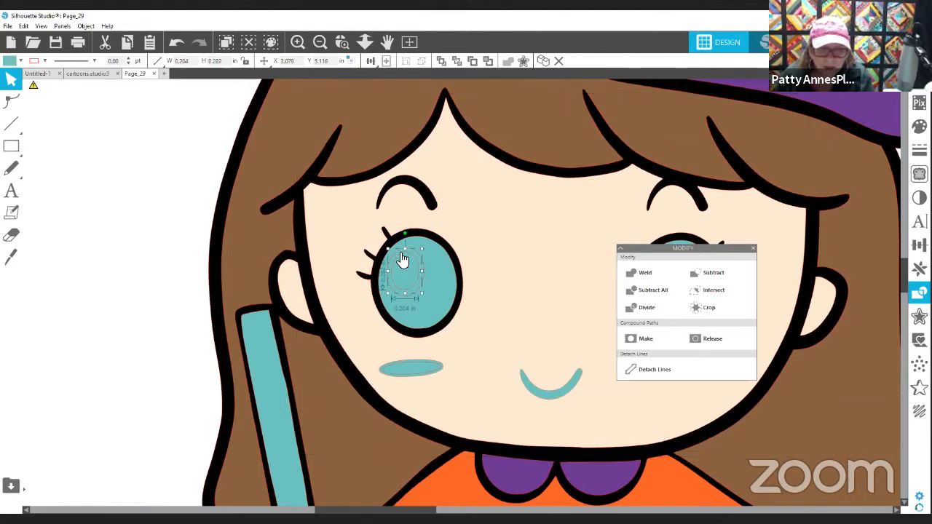
shift+click(414, 251)
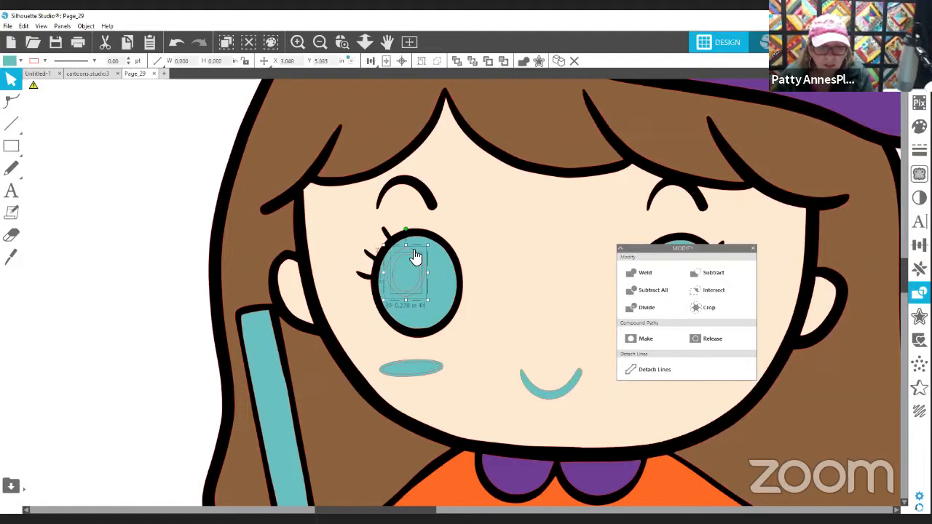
click(709, 275)
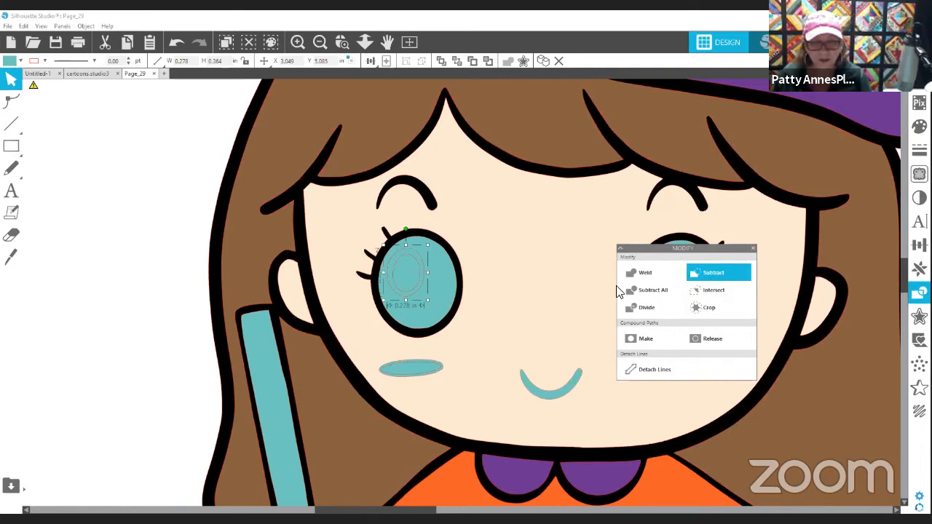
click(176, 42)
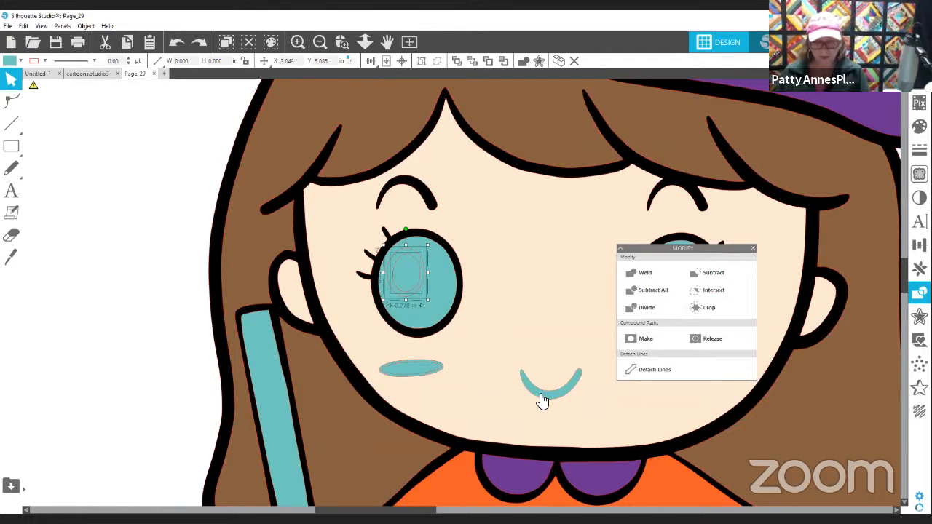
Nudge the face shape slightly and fill the outer highlight oval of the broom-side eye with green.
click(512, 304)
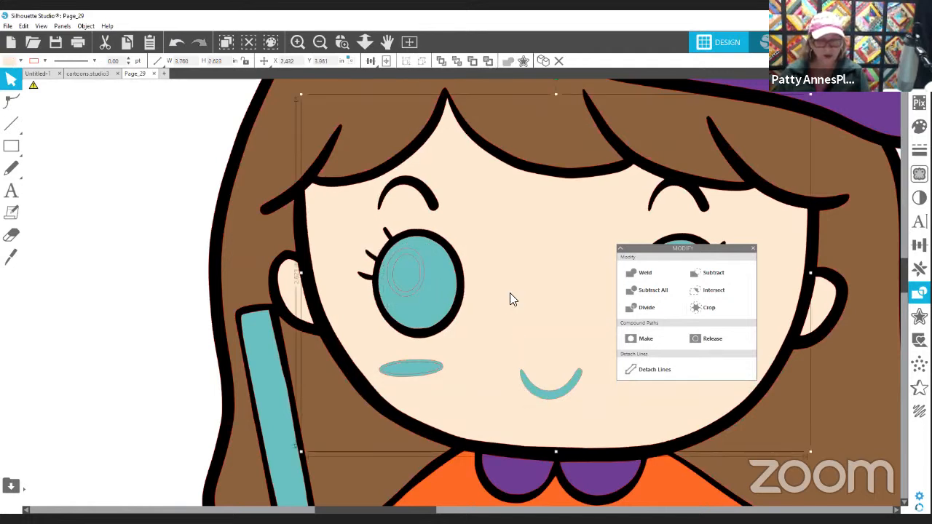
drag(510, 293, 508, 293)
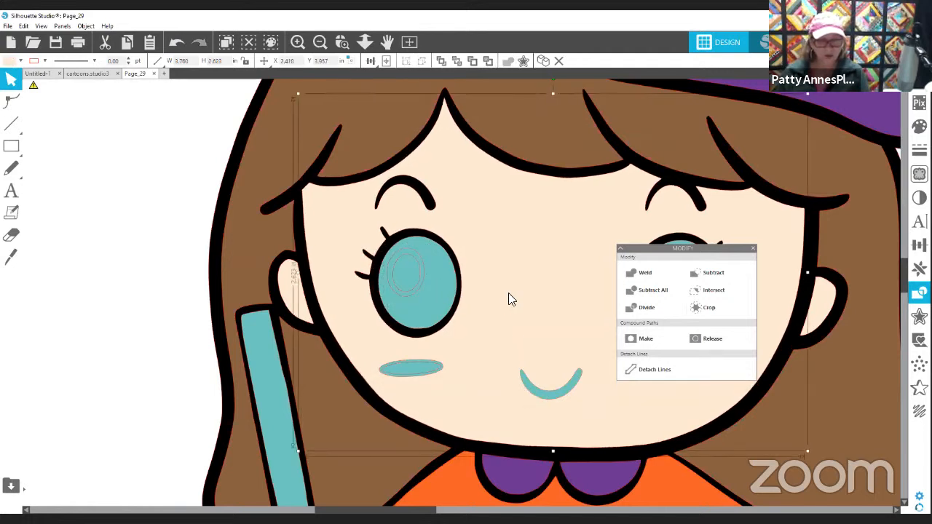
click(412, 269)
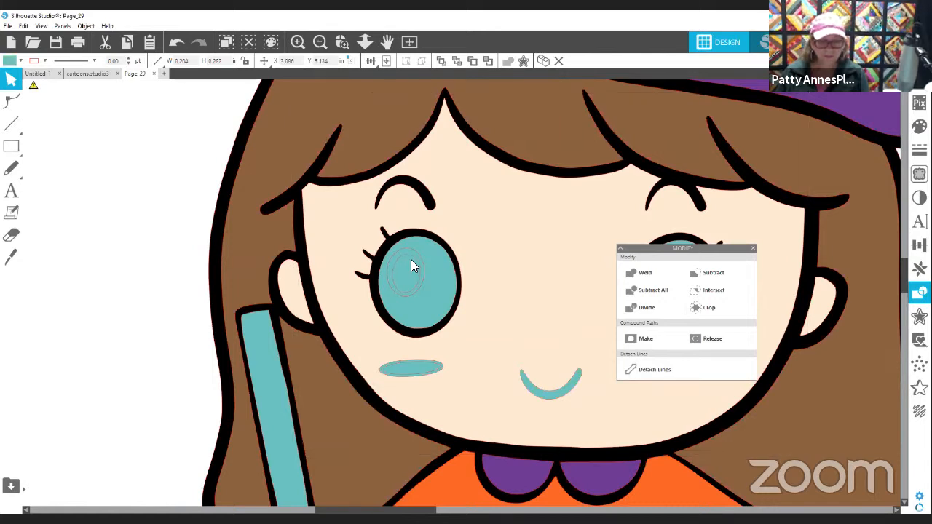
click(406, 254)
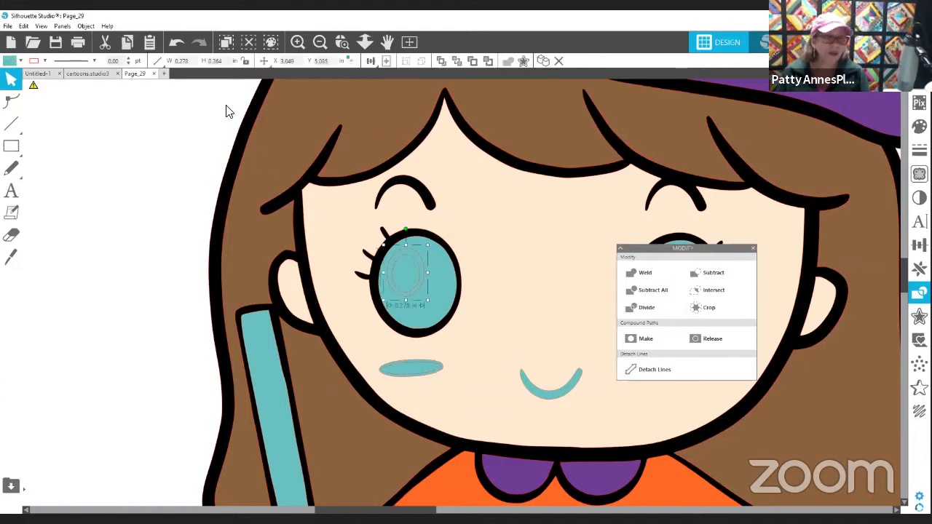
click(11, 61)
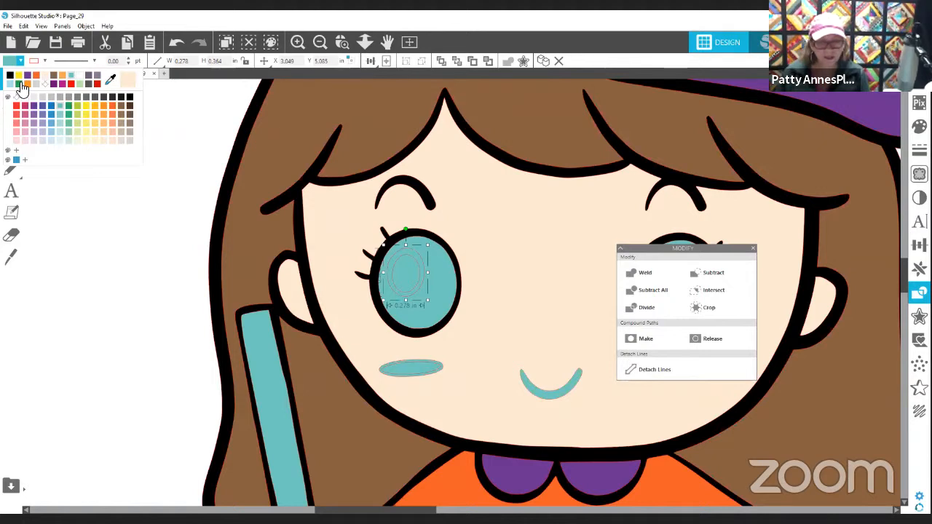
click(19, 84)
click(164, 310)
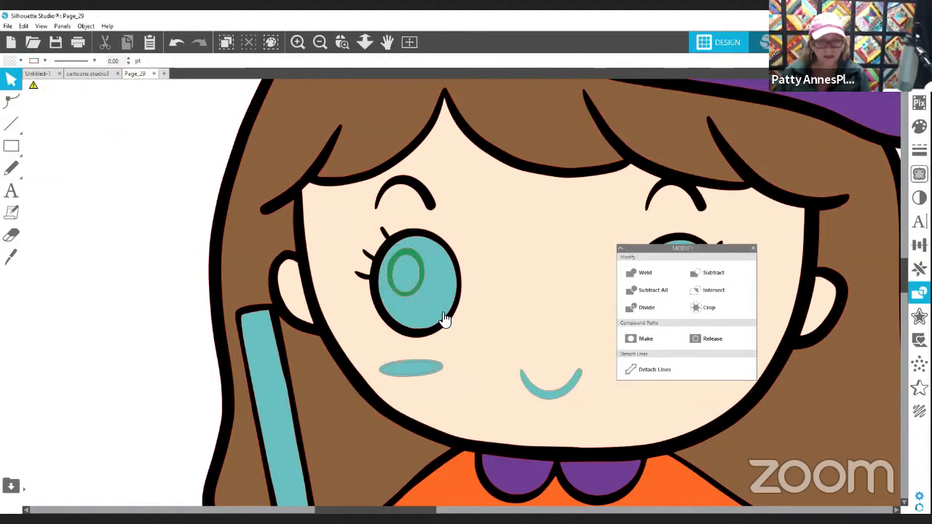
Move the green oval aside toward the lashes to uncover the inner highlight oval in the broom-side eye.
click(405, 270)
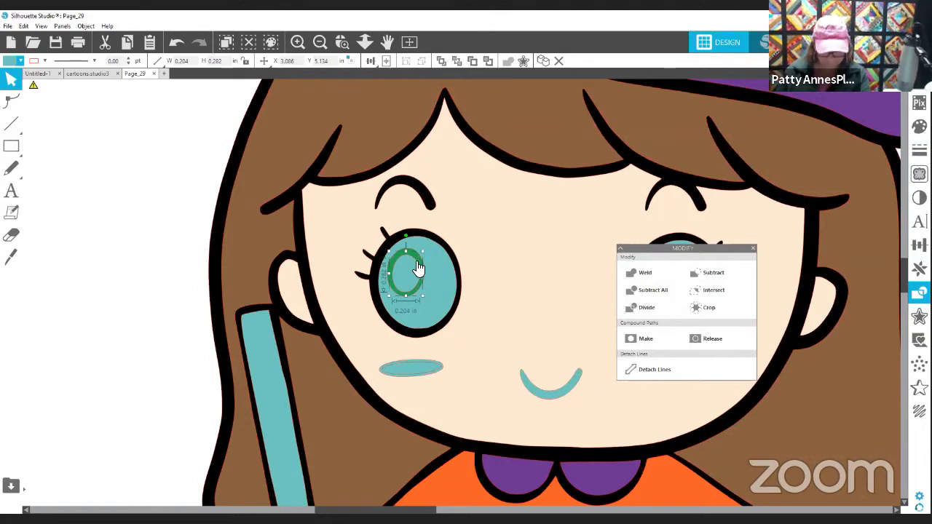
click(401, 268)
click(412, 269)
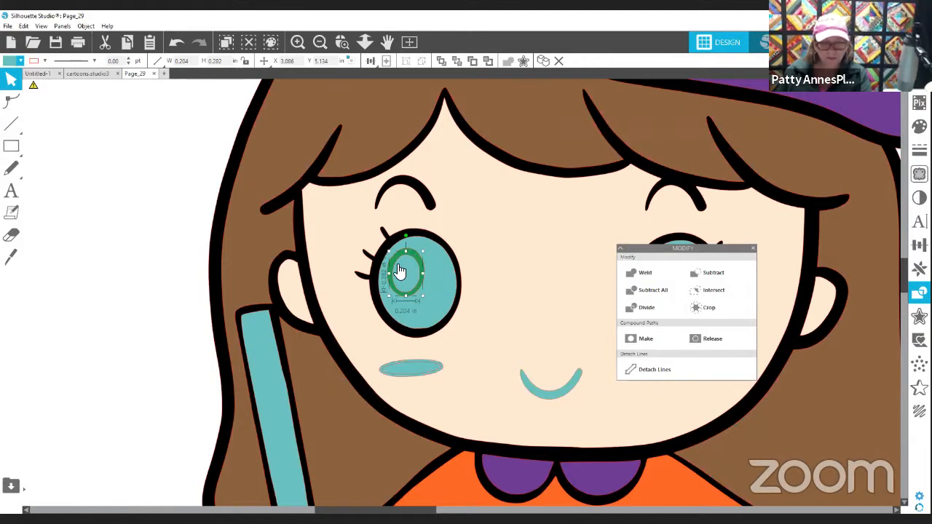
click(404, 252)
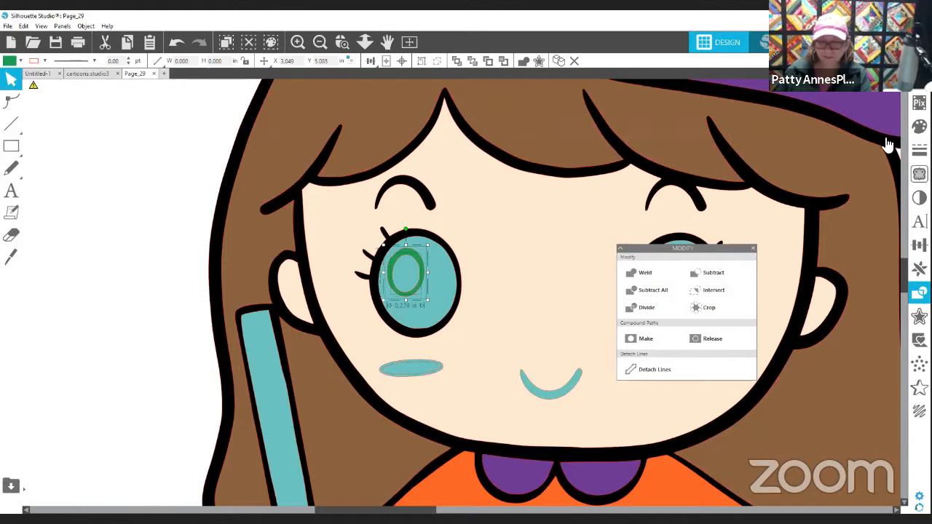
click(402, 285)
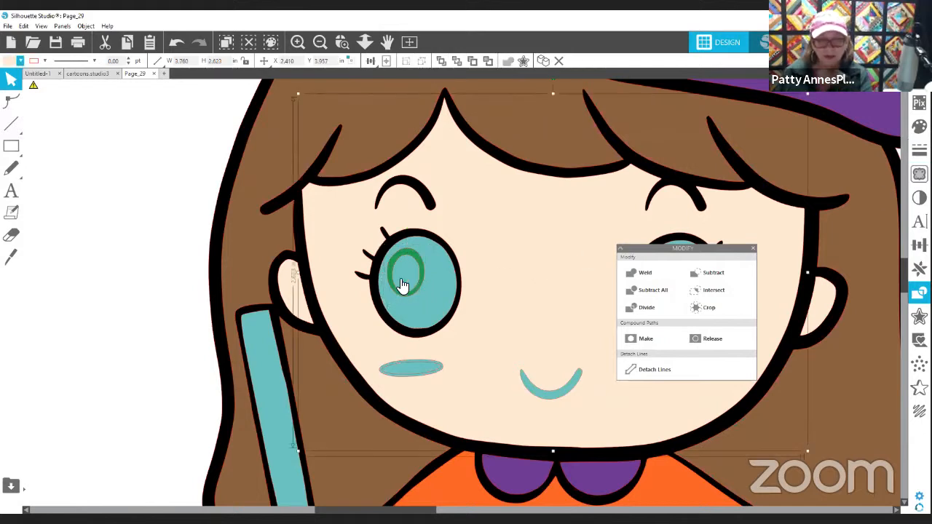
drag(412, 261, 374, 255)
Subtract the inner highlight oval from the iris of the broom-side eye.
click(402, 280)
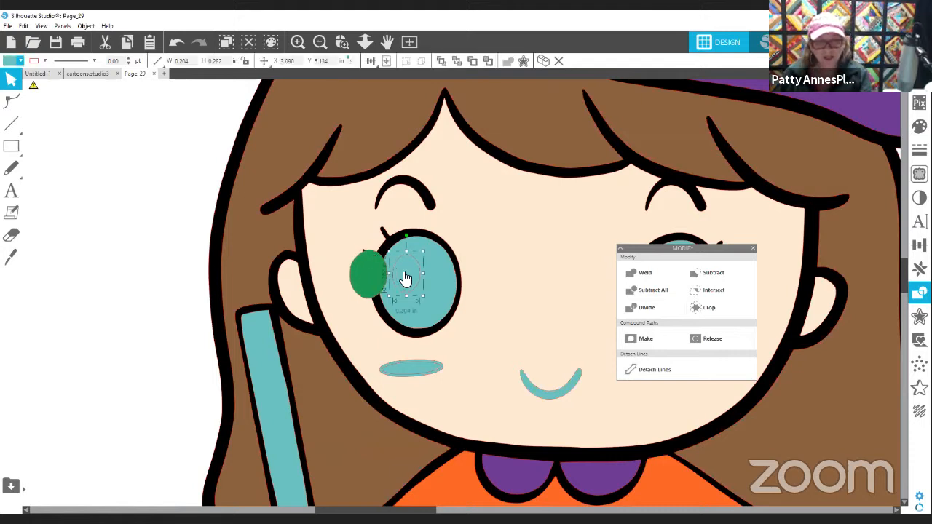
click(430, 274)
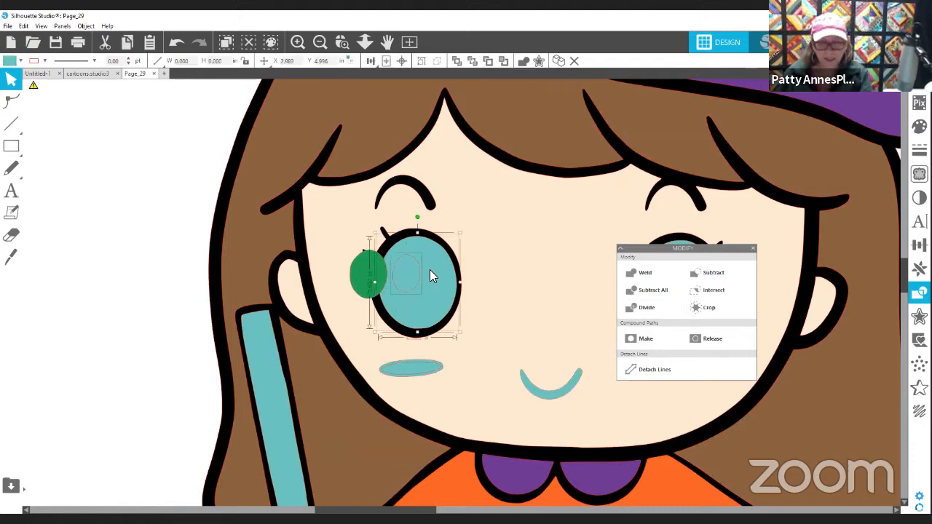
click(709, 272)
Move the green oval back over the highlight hole and bring the iris to the front.
drag(366, 289, 402, 282)
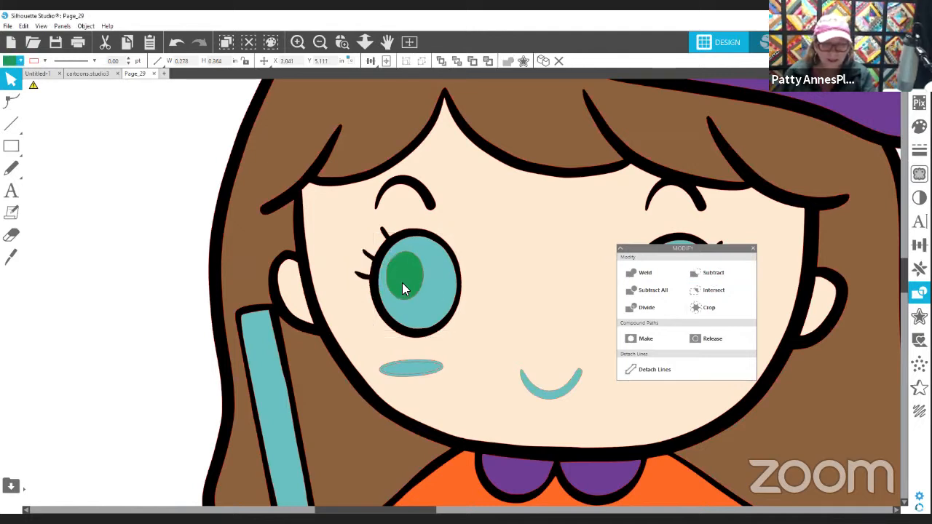
click(416, 307)
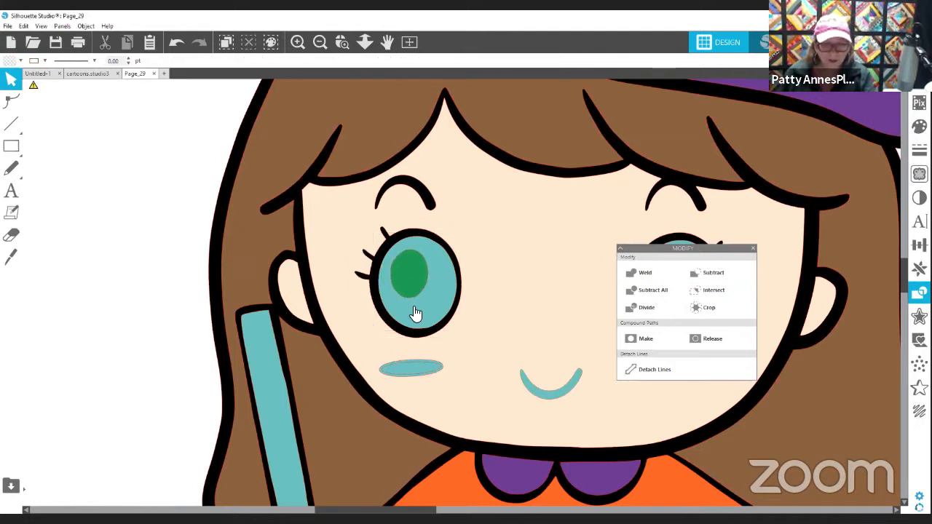
right_click(415, 313)
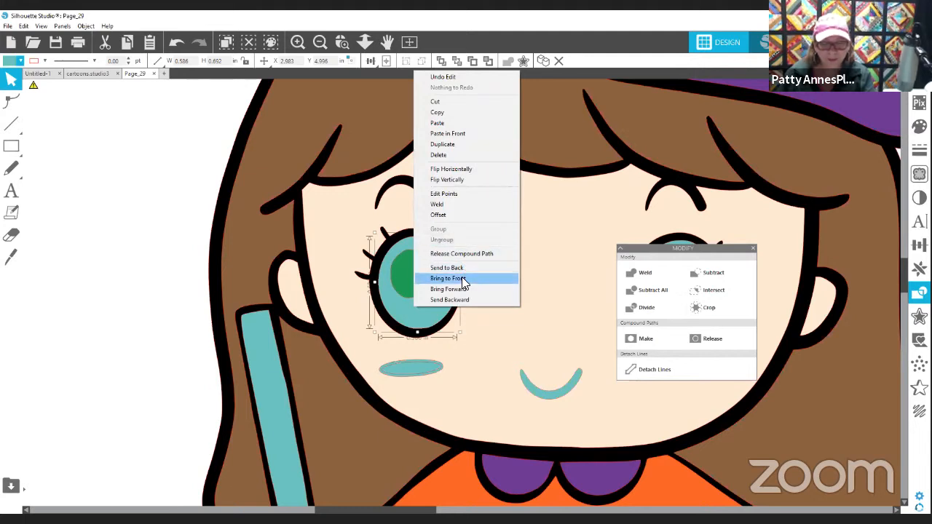
click(461, 278)
click(415, 290)
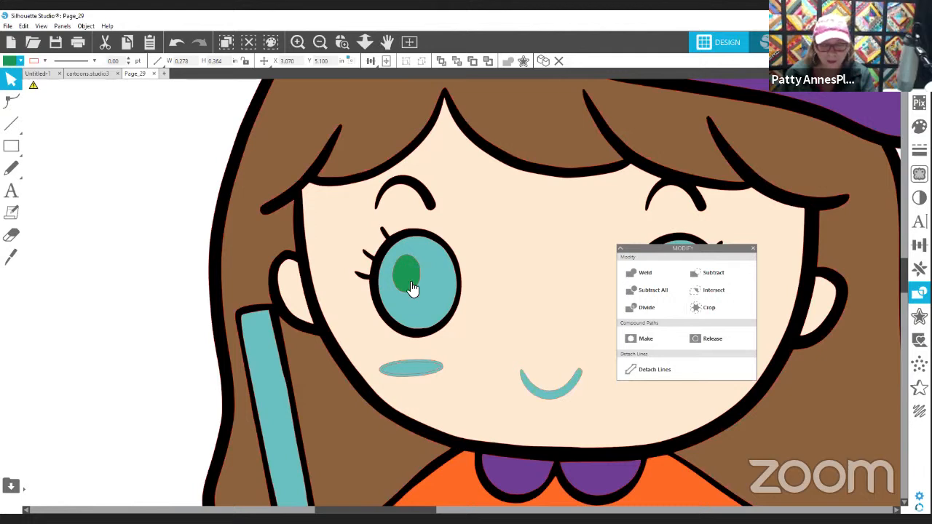
Create a 0.125 in offset around the green oval in the broom-side eye.
click(408, 271)
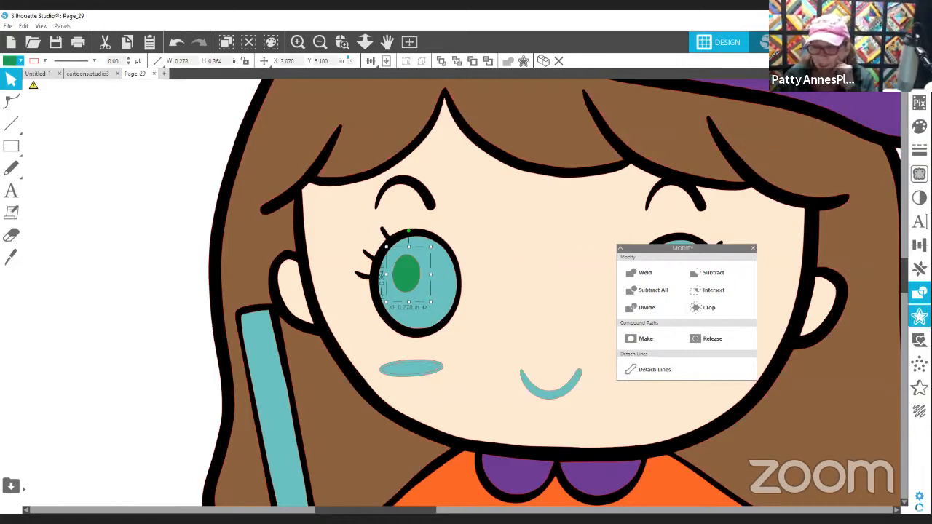
click(918, 317)
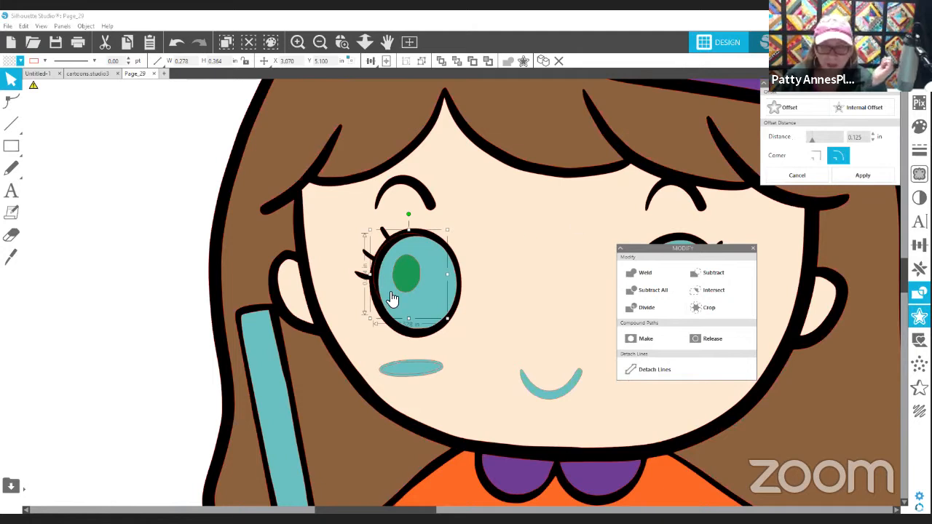
click(408, 272)
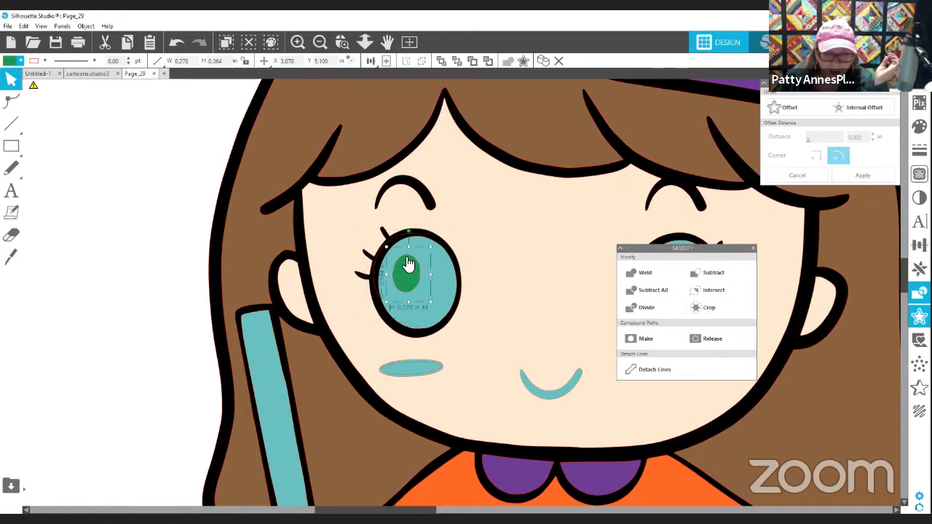
Move the green oval above the lashes, create another 0.125 in offset around it, and return it behind the iris hole.
drag(407, 259, 347, 227)
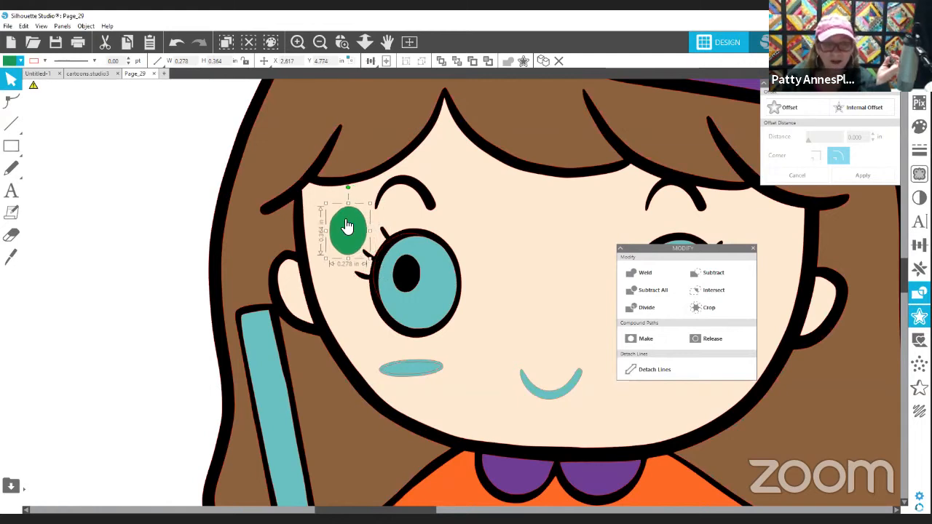
click(776, 107)
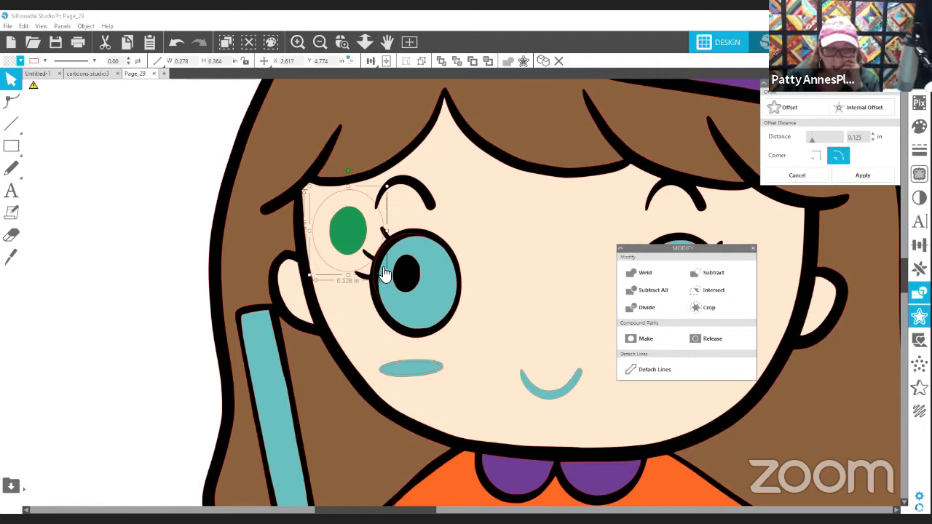
drag(359, 250, 407, 278)
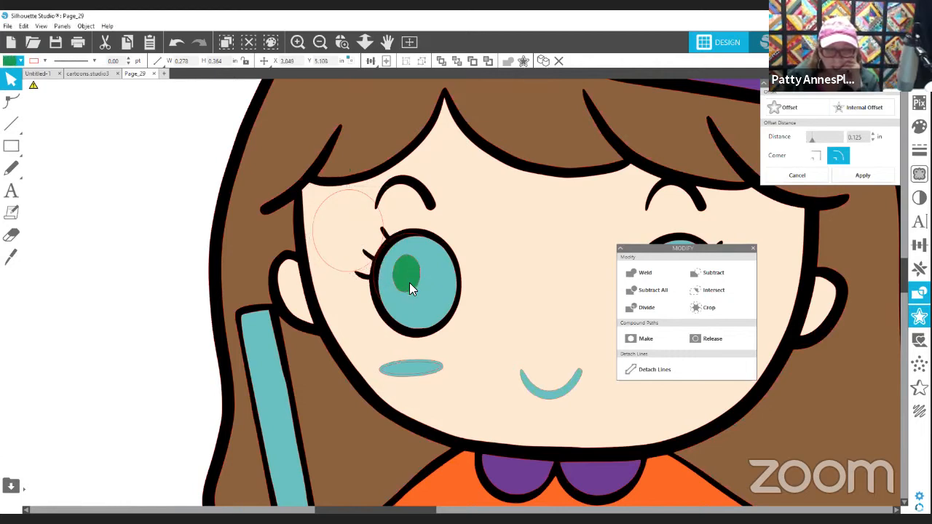
Try to move the iris and the shape behind it aside, and undo both moves.
click(430, 291)
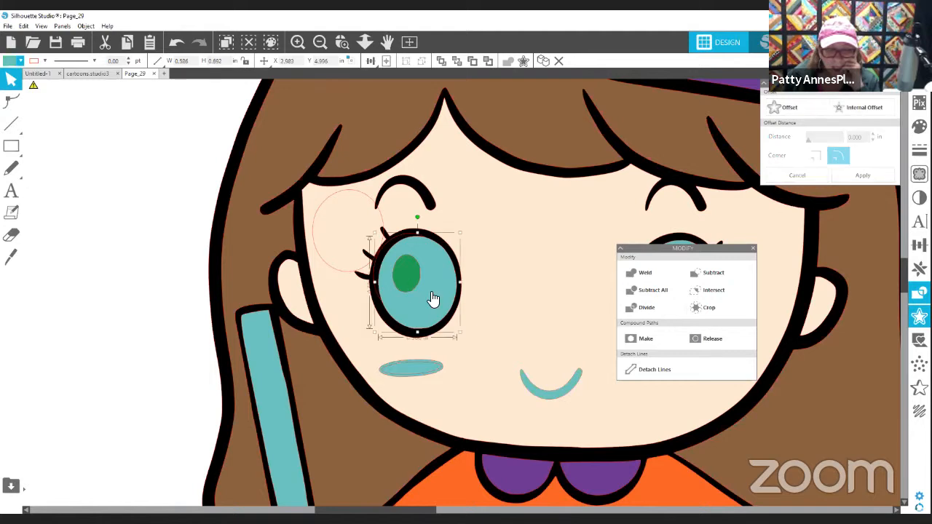
drag(432, 294, 212, 256)
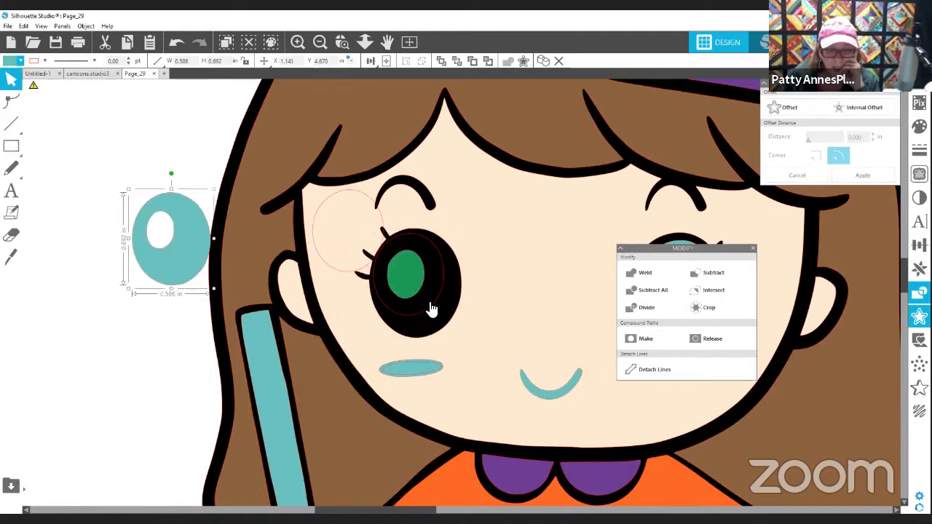
drag(430, 308, 358, 287)
click(169, 93)
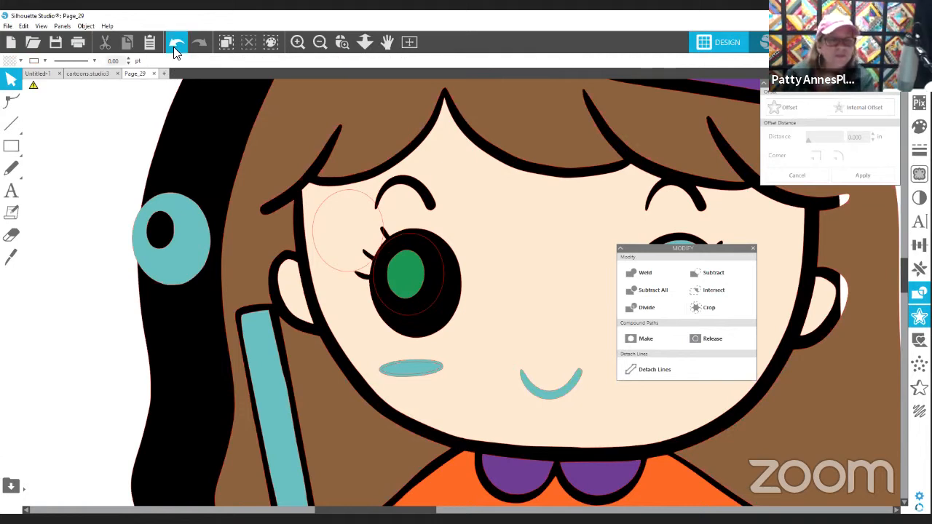
click(175, 43)
click(175, 44)
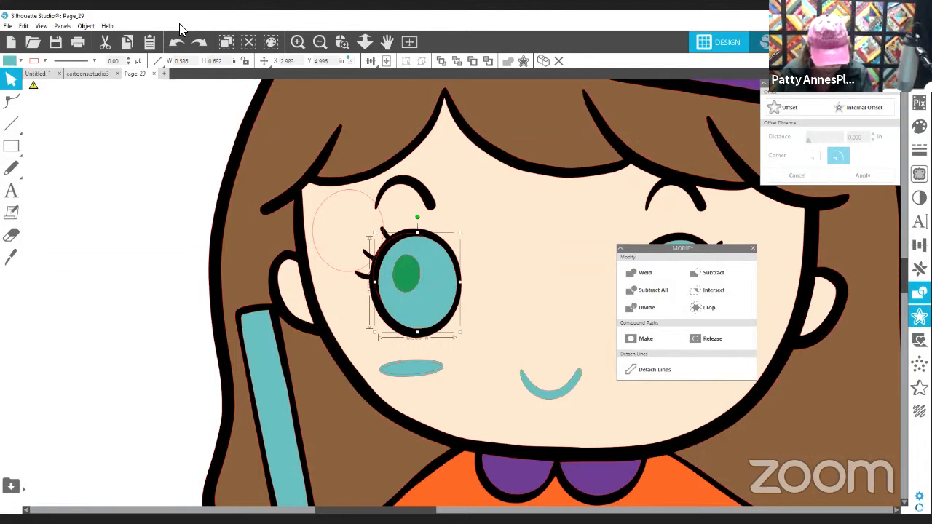
Move the green oval and the iris out of the broom-side eye onto the blank area beside the hair.
click(407, 287)
drag(409, 284, 155, 267)
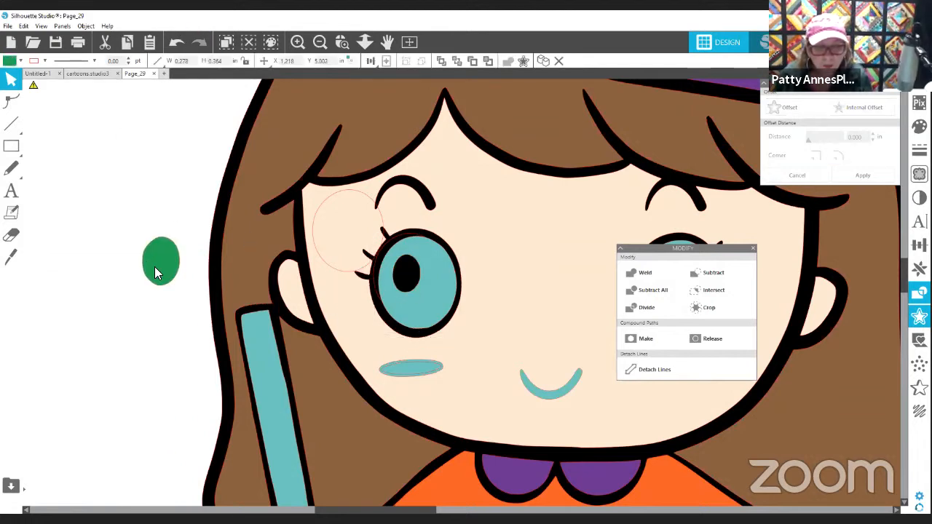
drag(403, 300, 84, 289)
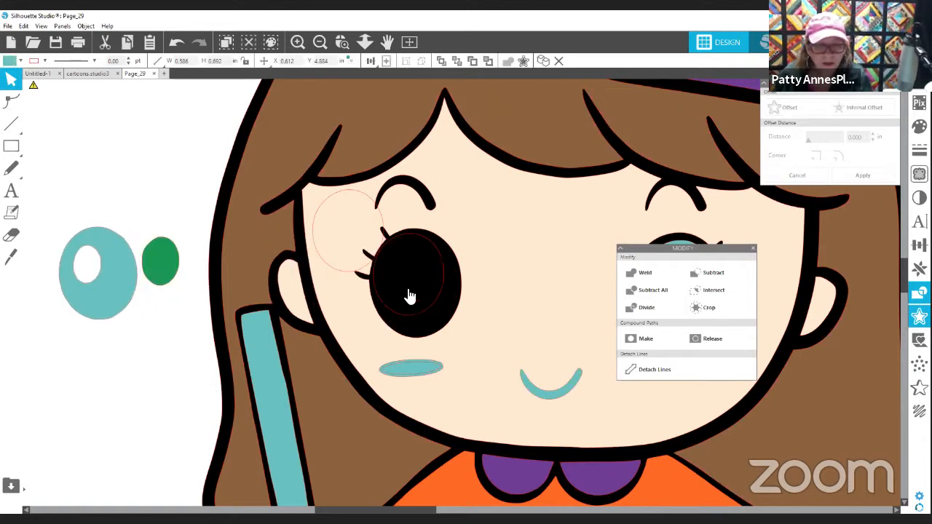
Fill the offset oval inside the broom-side eye with white.
click(416, 317)
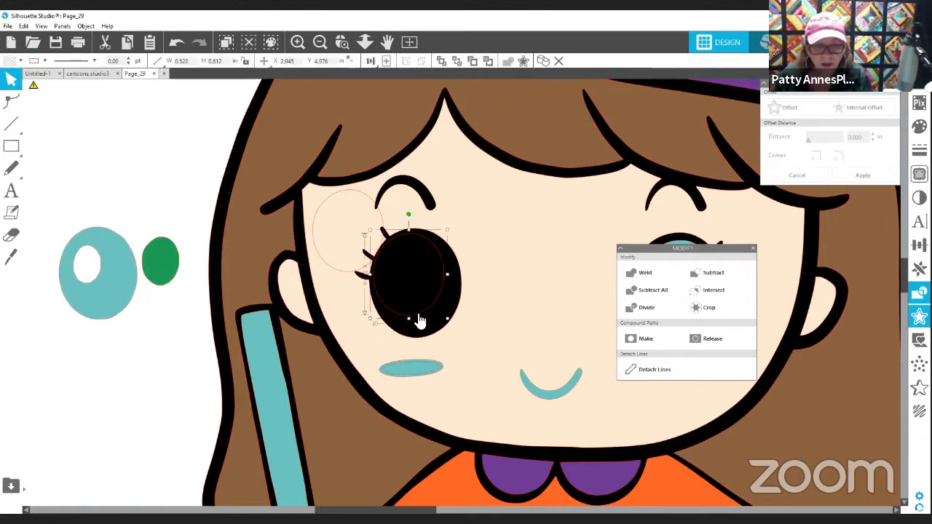
click(9, 62)
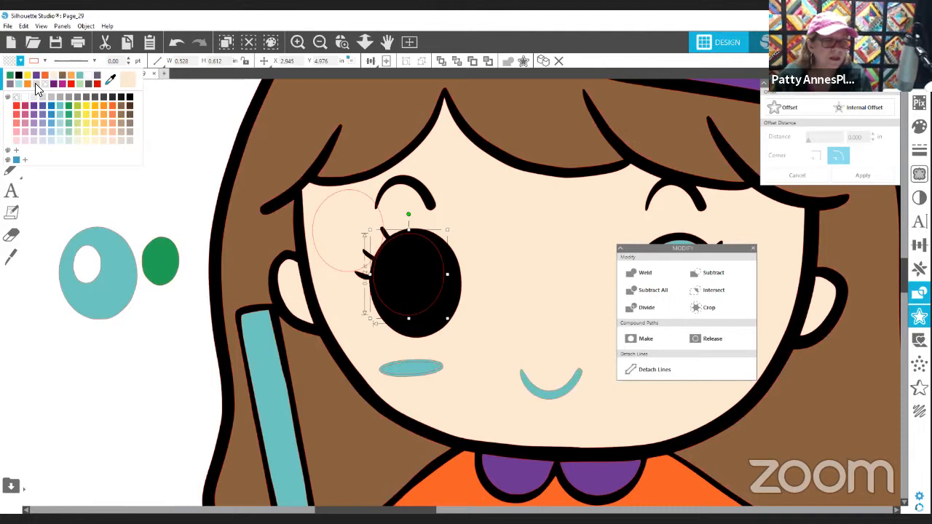
click(27, 102)
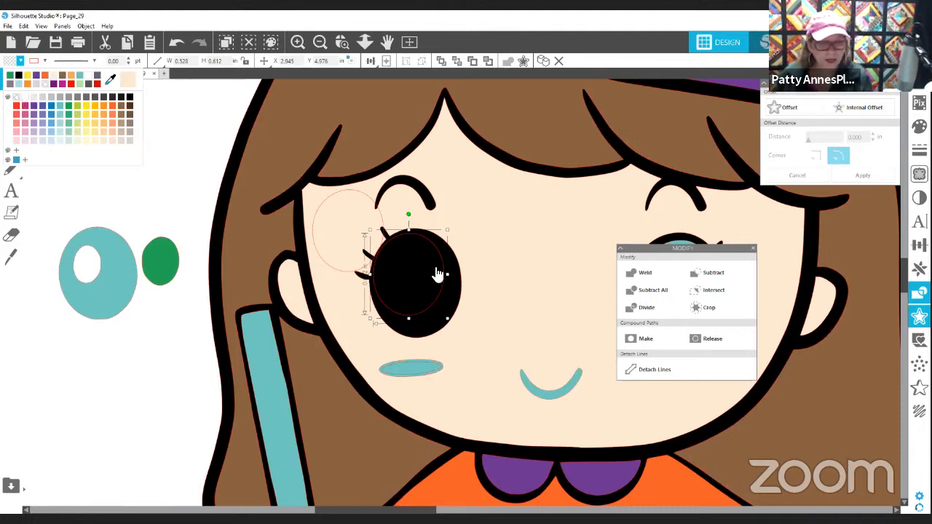
Fill the green oval with black and place it in the middle of the white oval of the broom-side eye.
click(162, 262)
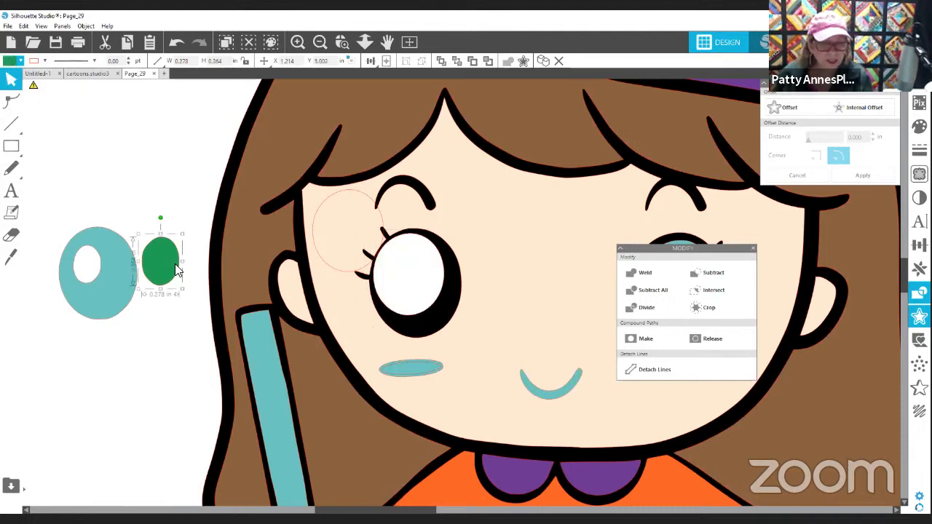
click(13, 61)
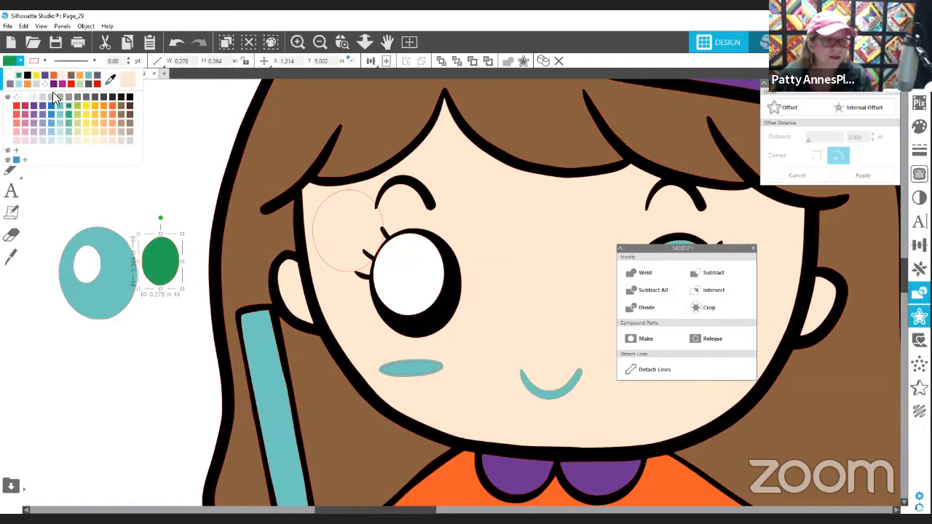
click(27, 78)
drag(162, 262, 411, 272)
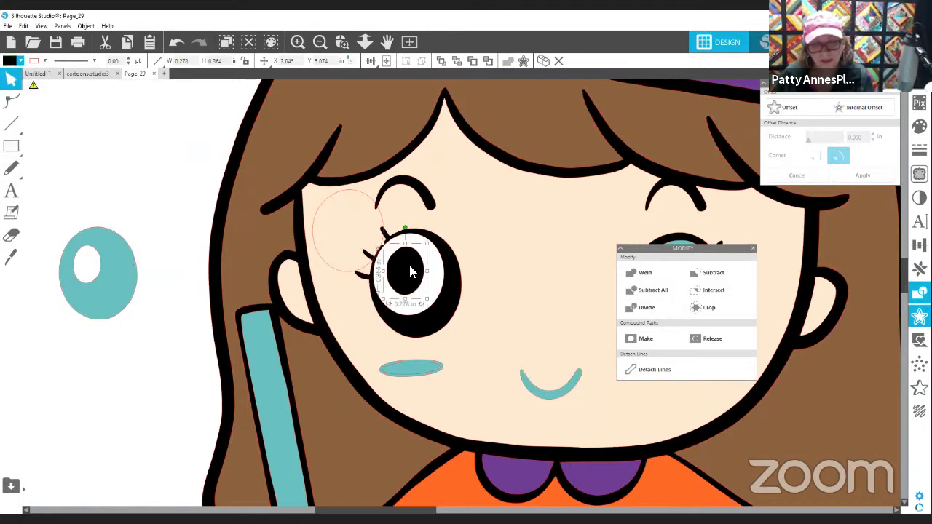
click(172, 349)
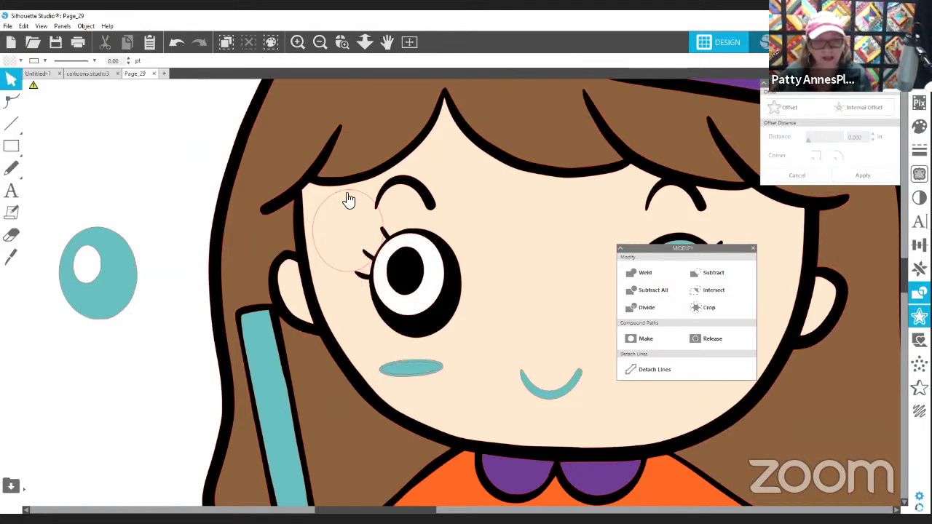
Move the leftover circle outline off the face onto the blank area and reposition the white oval and black pupil inside the broom-side eye.
mouse_move(348, 195)
mouse_down()
mouse_move(280, 198)
mouse_move(357, 205)
mouse_up()
click(280, 219)
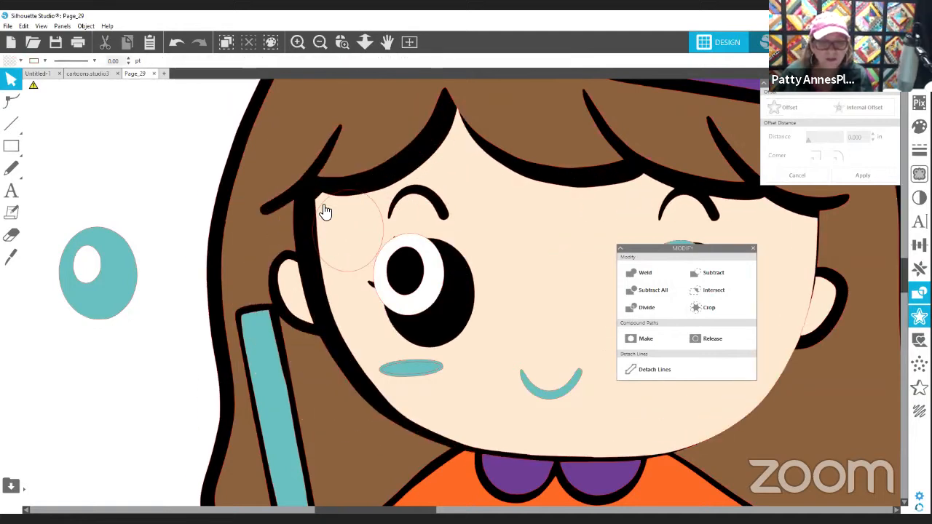
drag(315, 210, 64, 212)
mouse_move(433, 297)
mouse_down()
mouse_move(453, 315)
mouse_move(447, 308)
mouse_up()
drag(416, 277, 435, 295)
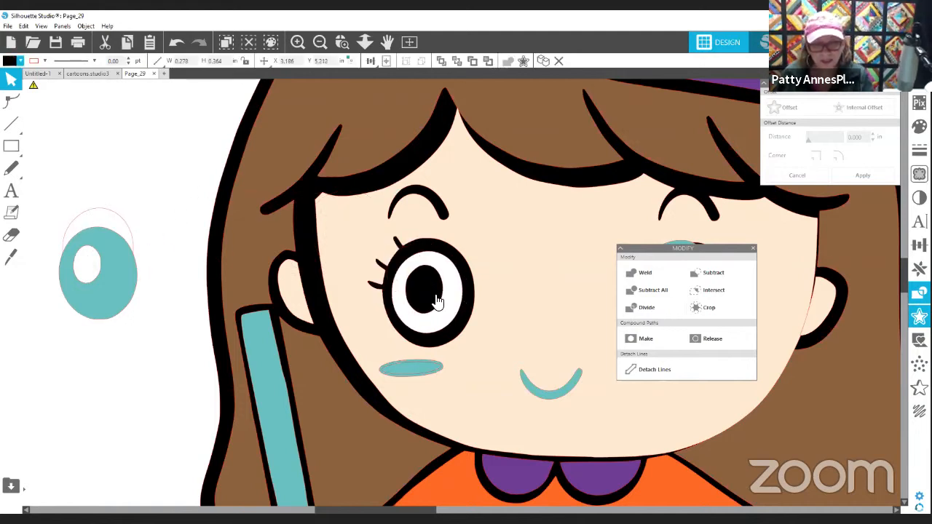
Subtract the black pupil from the white oval of the broom-side eye and nudge the white ring to center it.
click(434, 301)
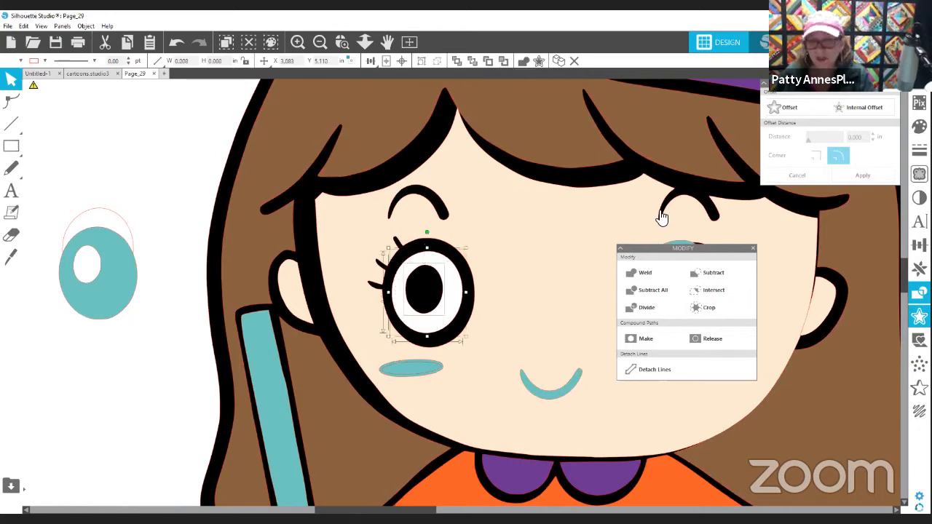
click(709, 275)
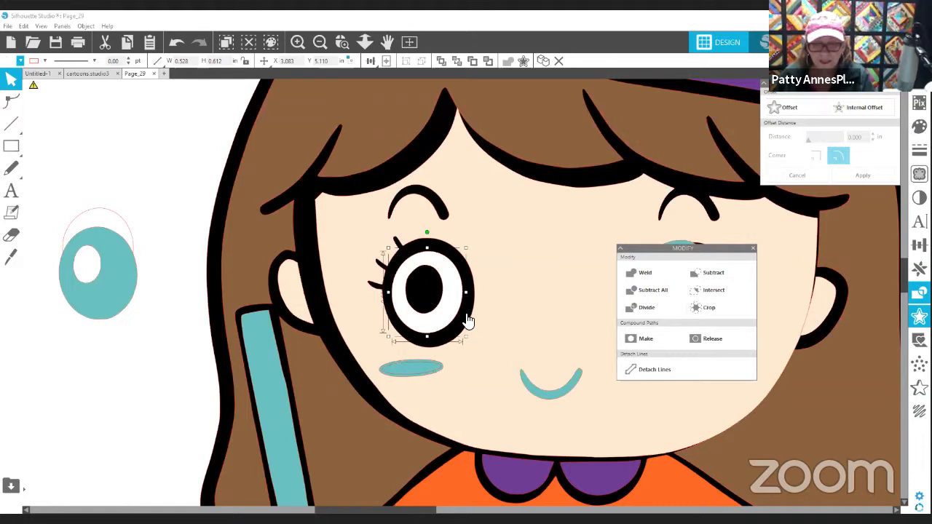
mouse_move(444, 308)
mouse_down()
mouse_move(493, 300)
mouse_move(446, 306)
mouse_up()
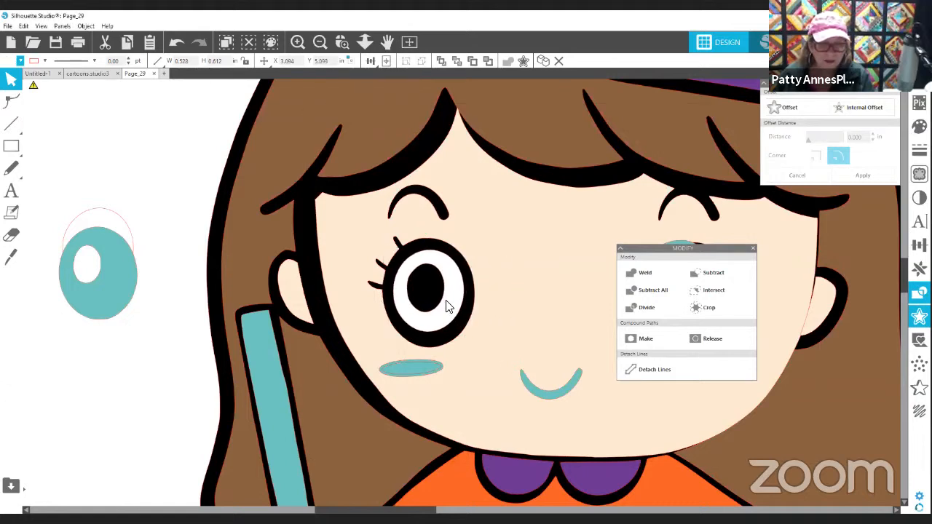
key(Escape)
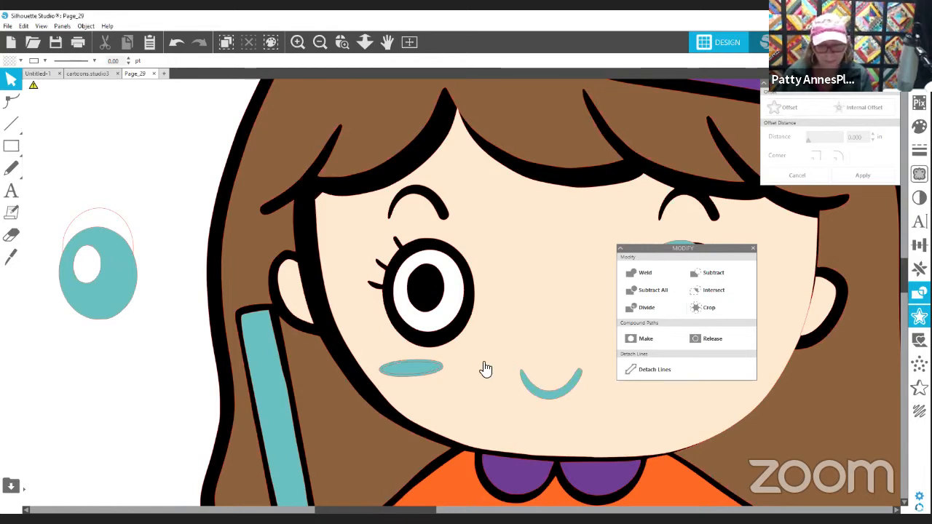
Delete the teal iris and the small ovals inside it from the pumpkin-side eye, leaving only the black eye shape.
drag(405, 510, 478, 510)
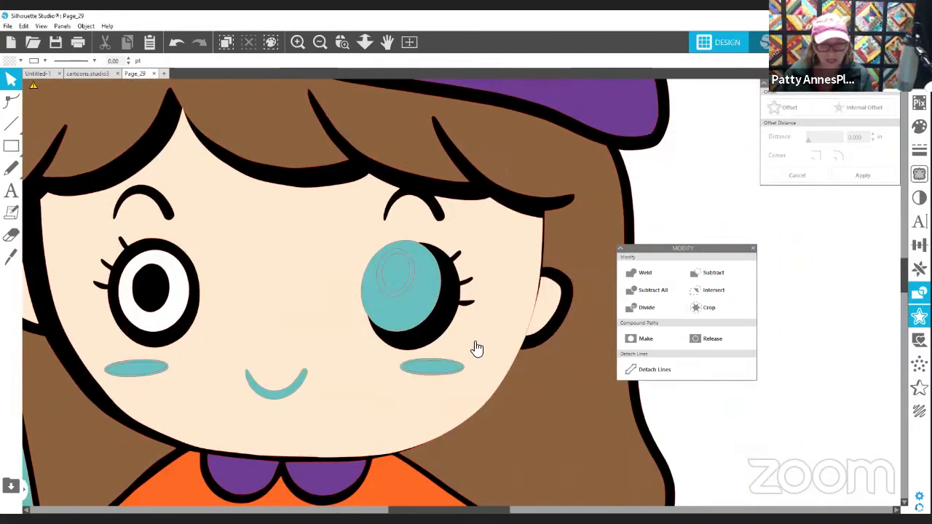
drag(416, 312, 430, 319)
key(ctrl+z)
mouse_move(411, 279)
mouse_down()
mouse_move(424, 299)
mouse_move(416, 290)
mouse_up()
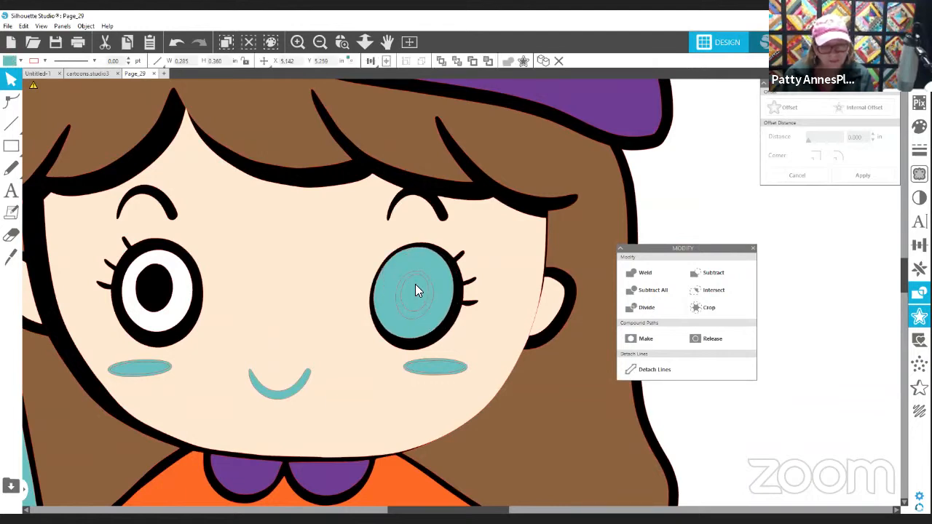
click(410, 269)
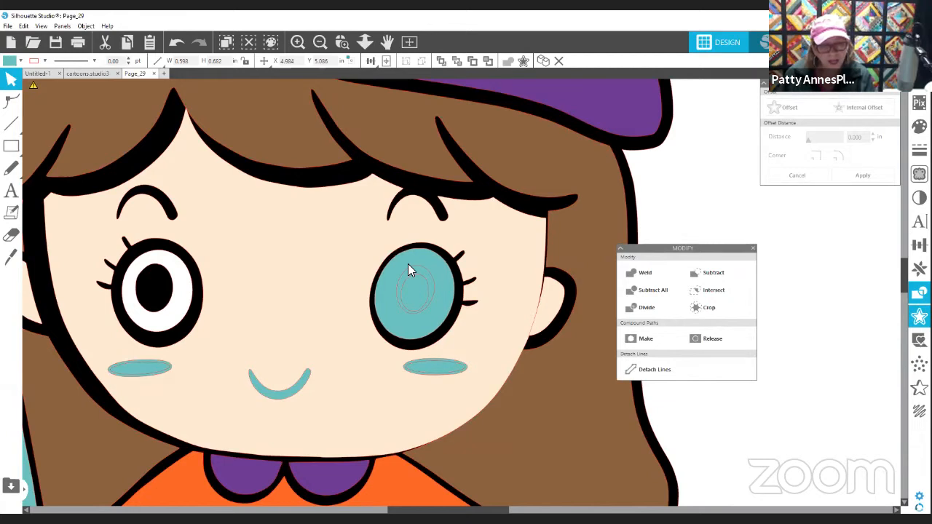
click(410, 270)
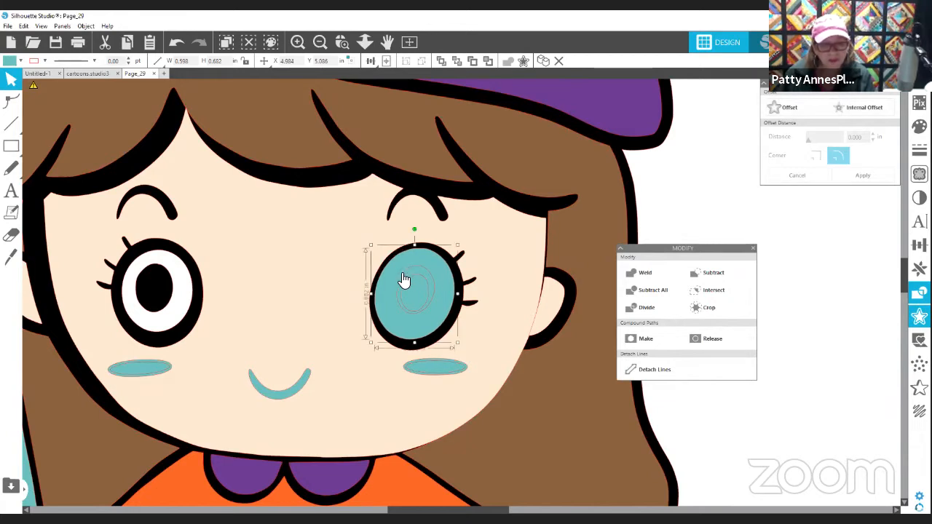
click(406, 284)
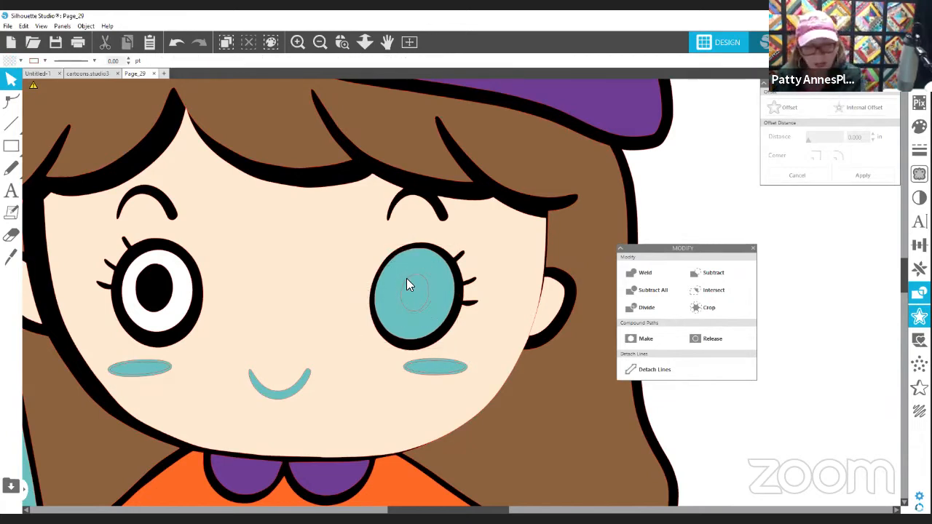
key(Delete)
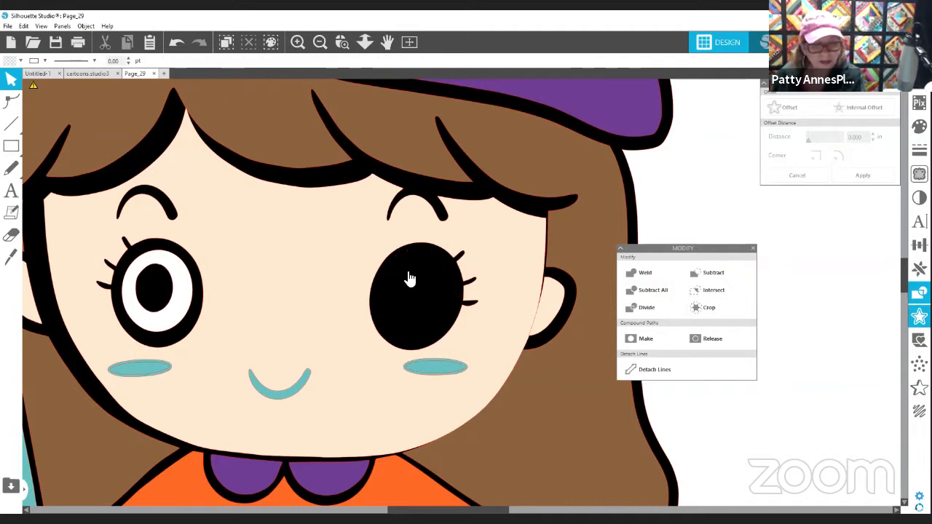
click(183, 324)
shift+click(168, 304)
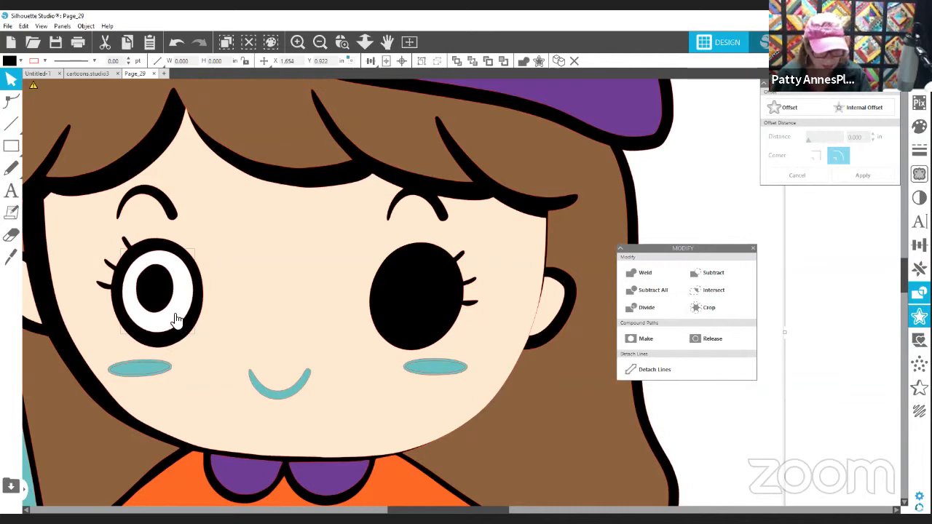
drag(173, 314, 240, 302)
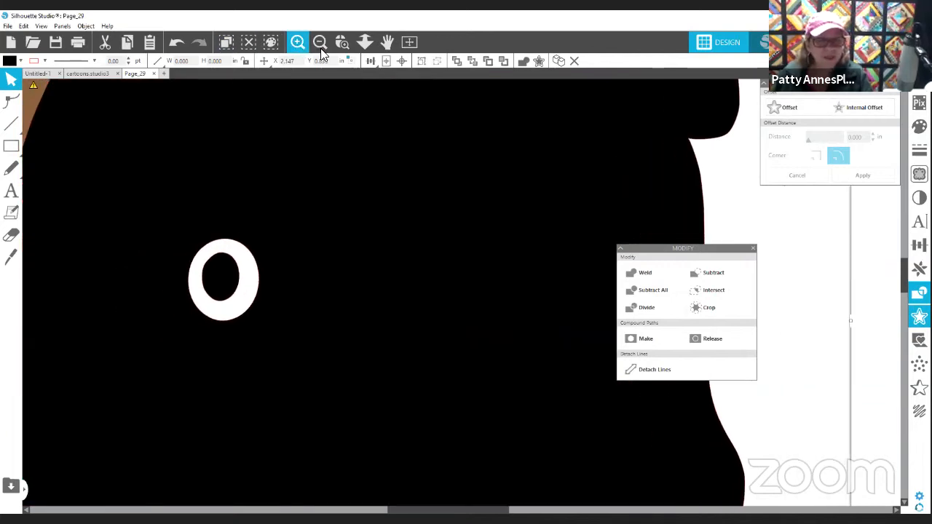
click(173, 43)
click(173, 44)
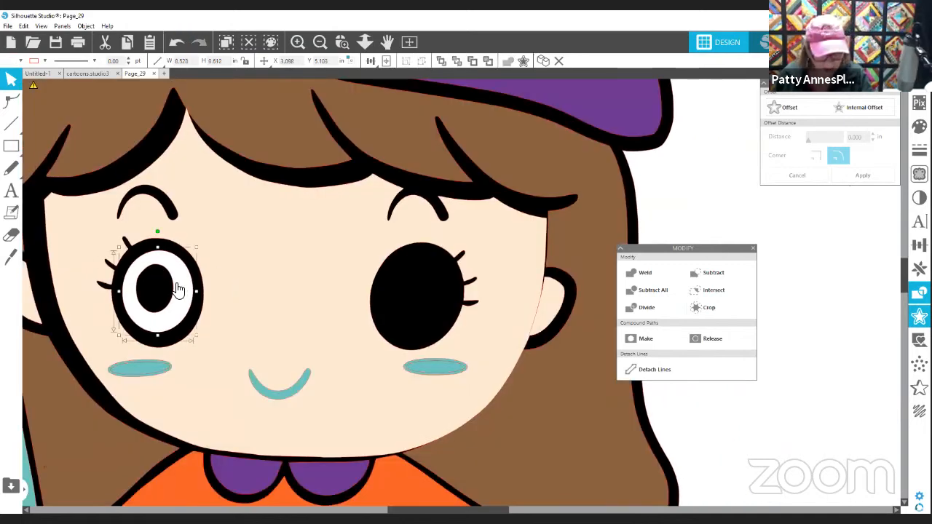
Place a copy of the broom-side eye's white ring inside the black shape of the pumpkin-side eye.
drag(179, 288, 430, 292)
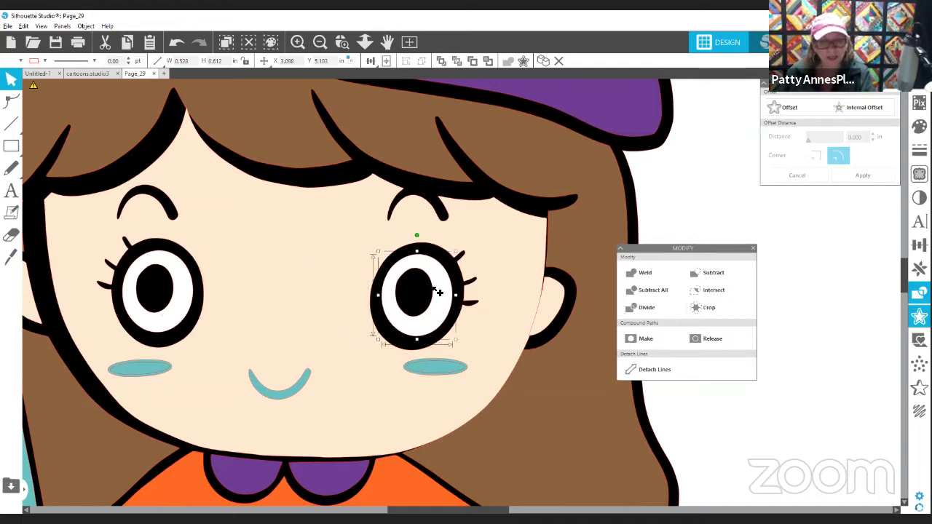
click(811, 406)
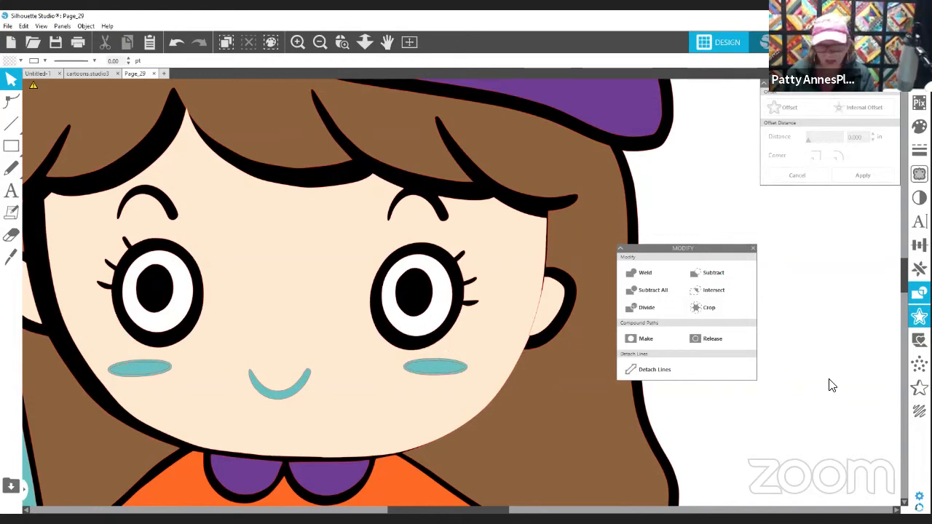
scroll(832, 380, down, 1)
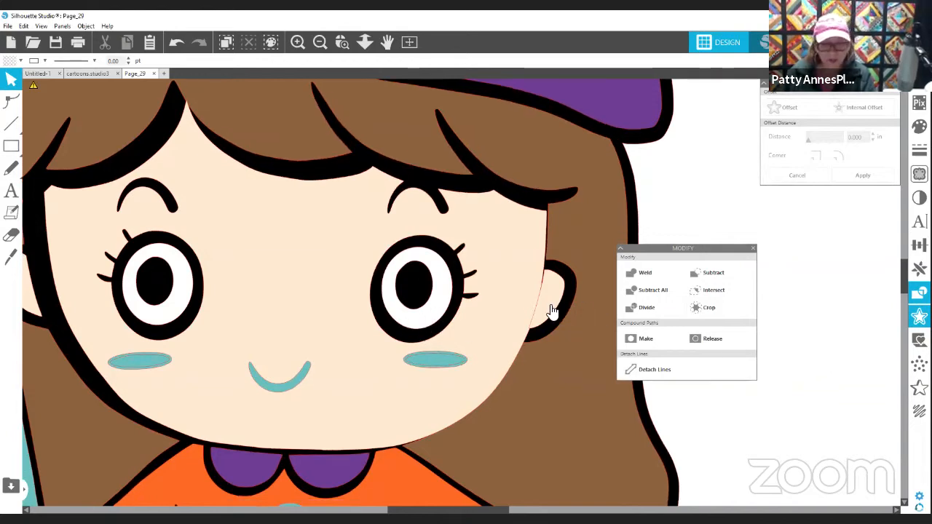
click(447, 298)
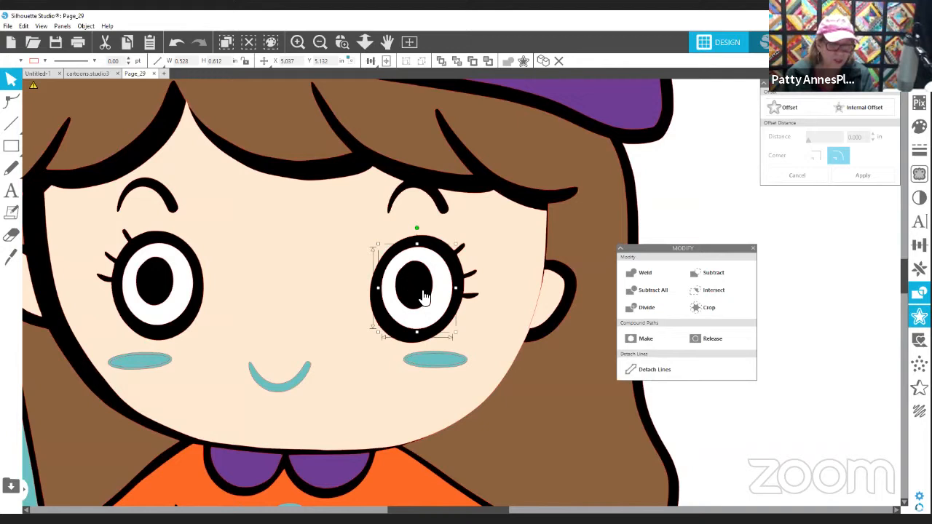
Subtract both teal cheek ovals from the skin-colored face shape, one after the other.
click(142, 357)
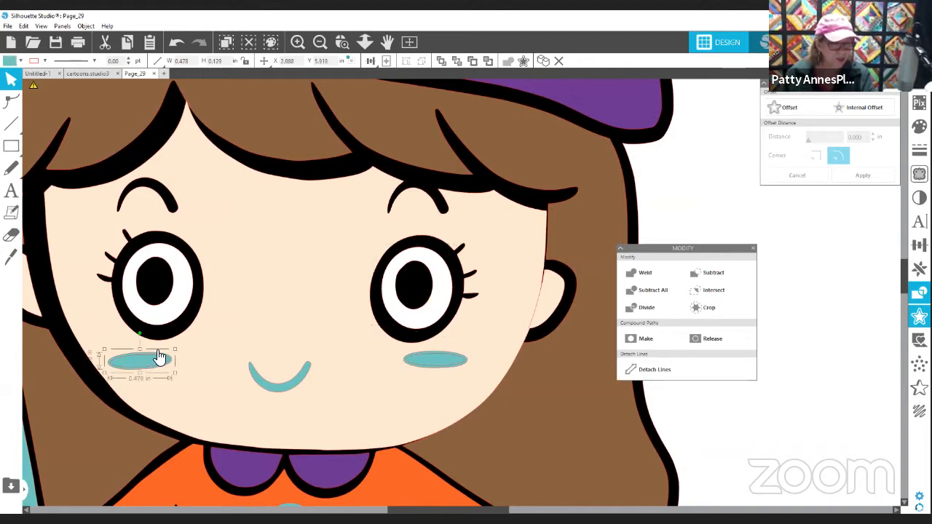
click(201, 371)
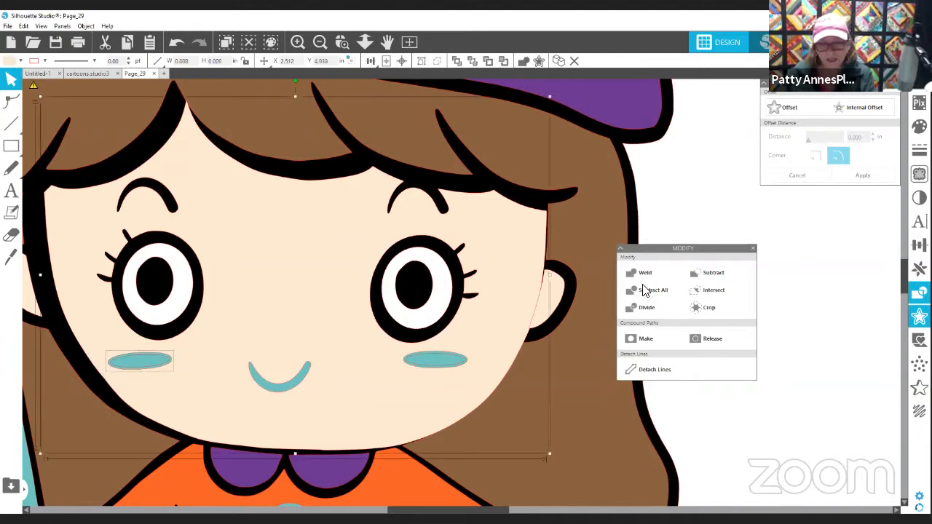
click(714, 274)
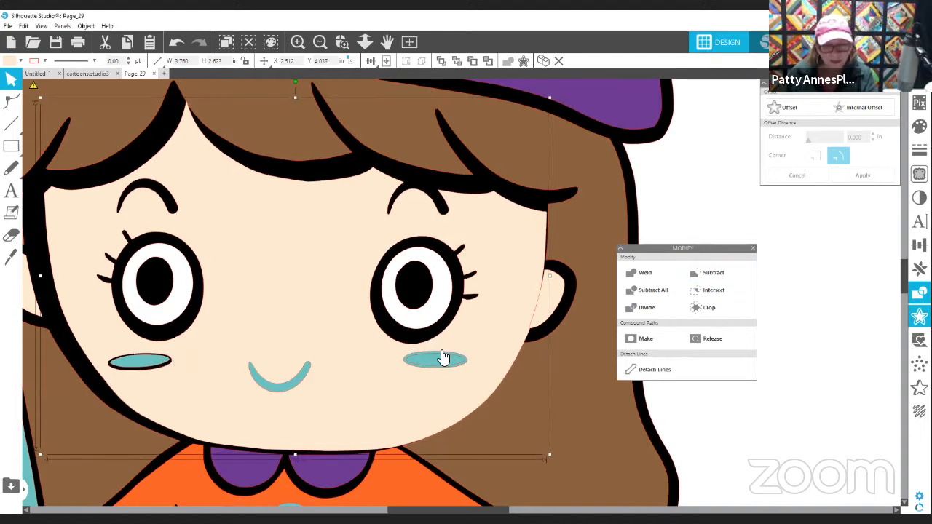
click(443, 356)
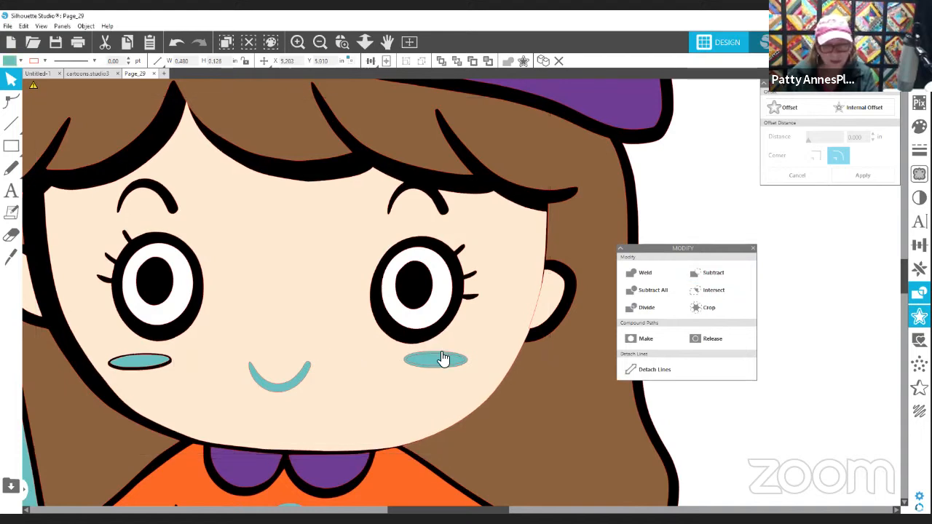
shift+click(424, 397)
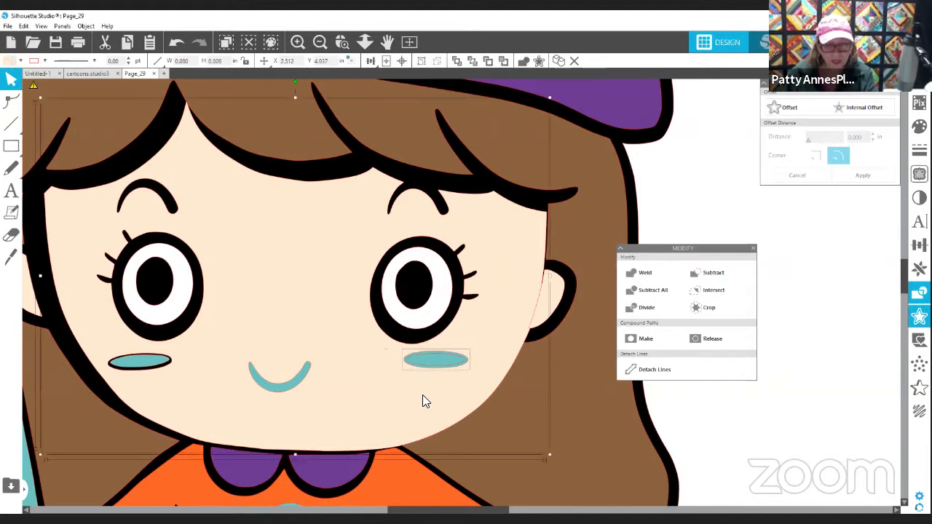
click(706, 272)
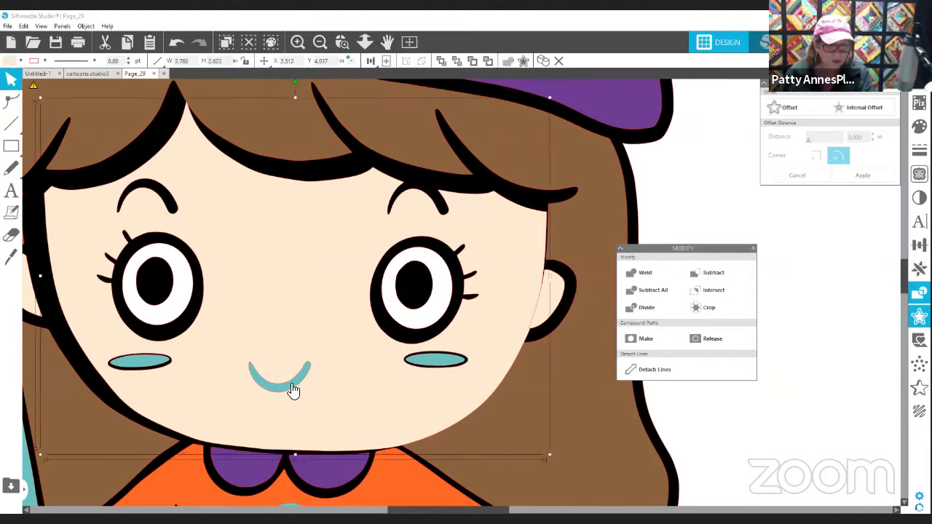
Subtract the teal smile from the skin-colored face shape.
click(291, 391)
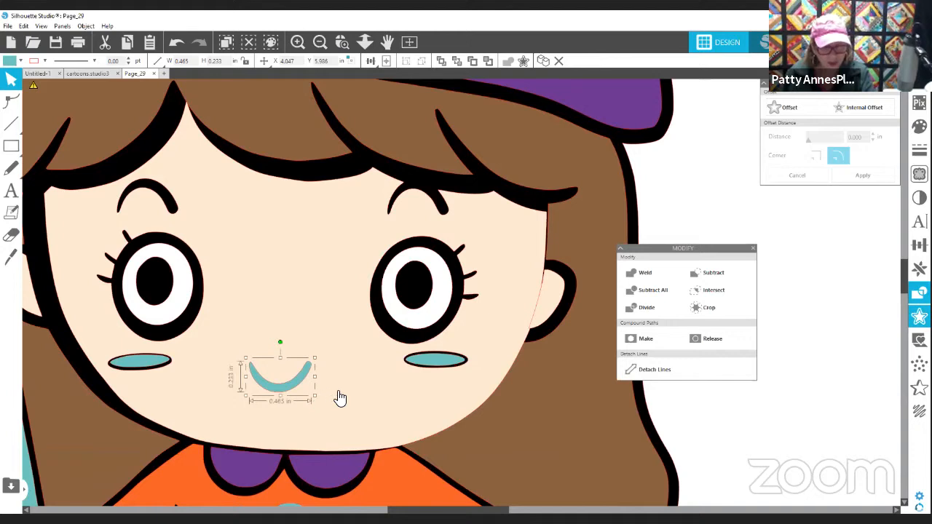
shift+click(337, 395)
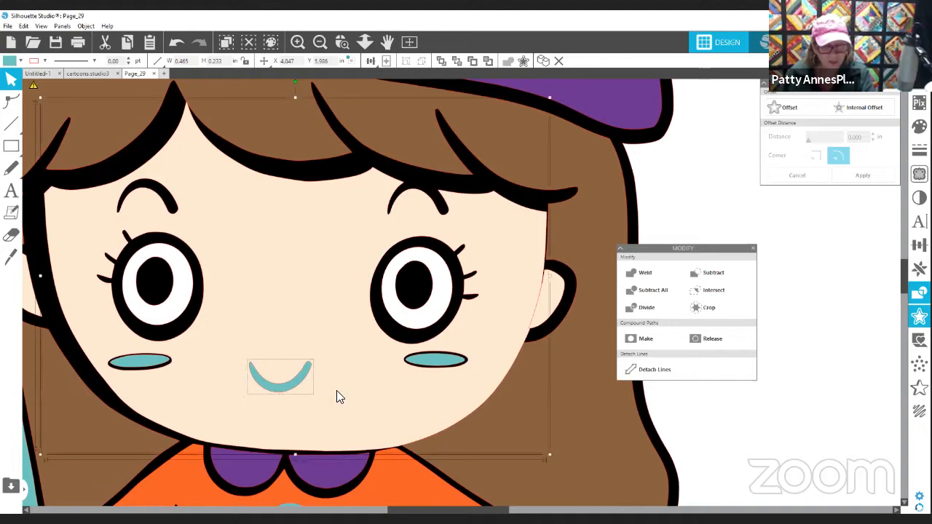
click(717, 274)
Fill both cheek ovals with pale pink.
click(442, 368)
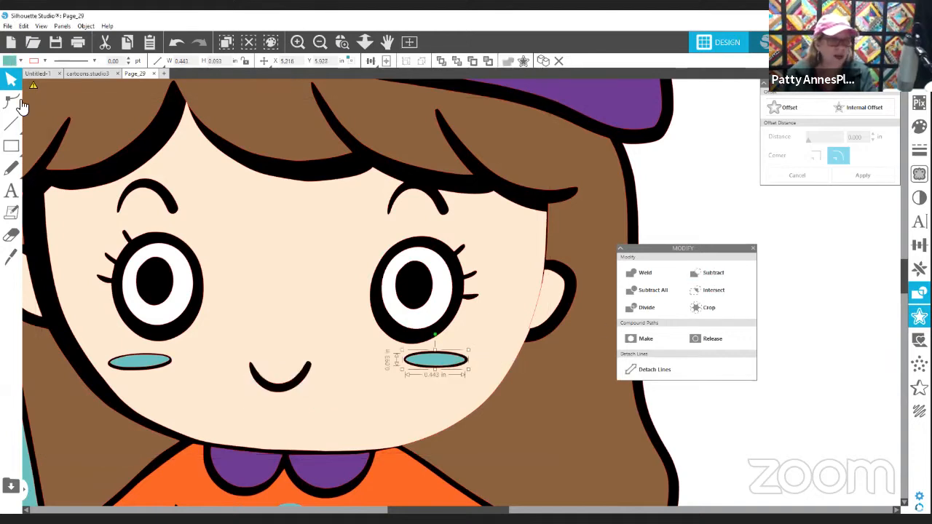
click(20, 60)
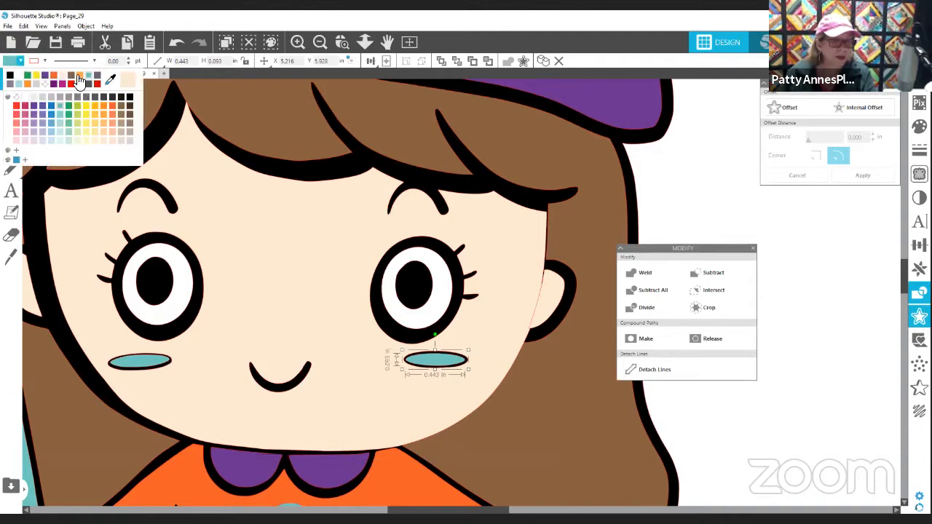
click(80, 78)
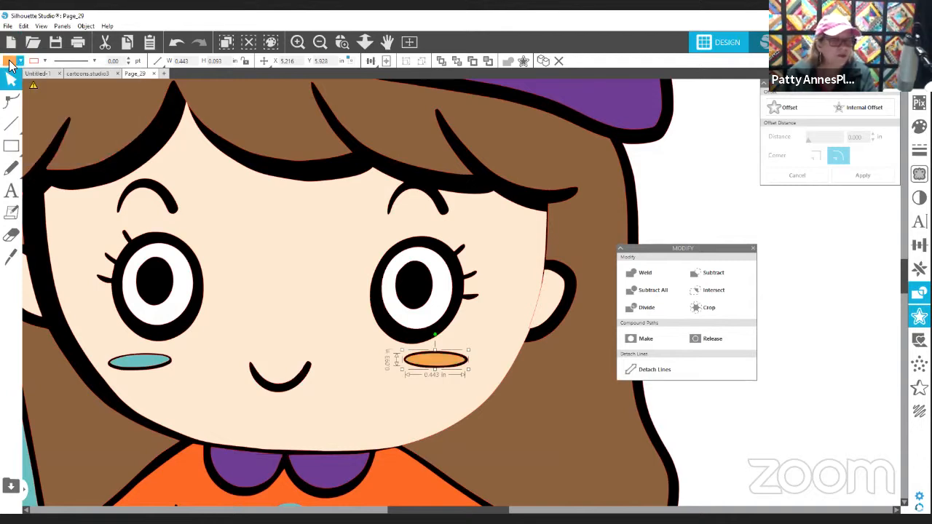
click(21, 60)
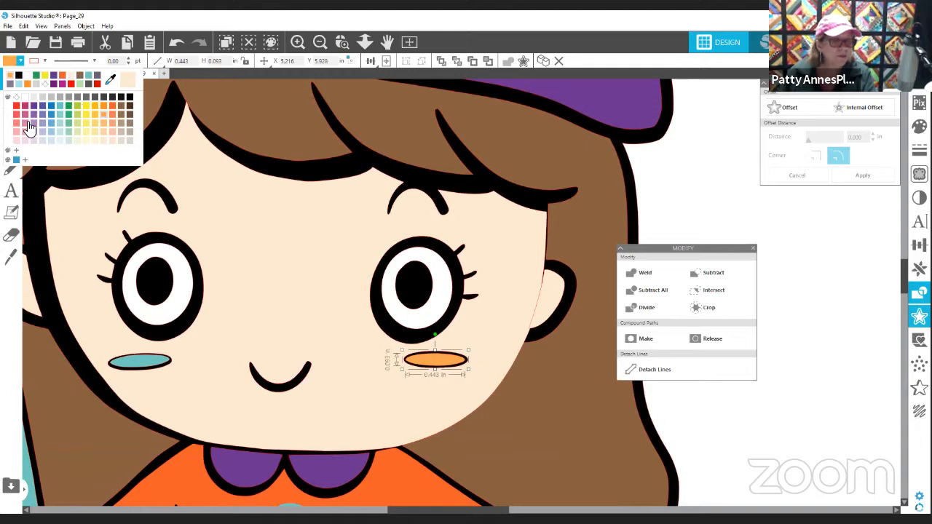
click(107, 351)
click(110, 356)
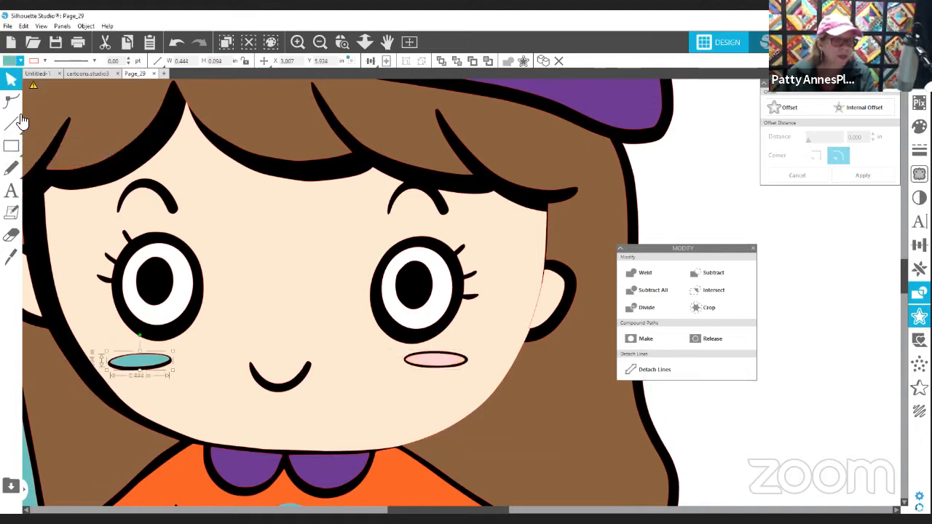
click(21, 61)
click(13, 76)
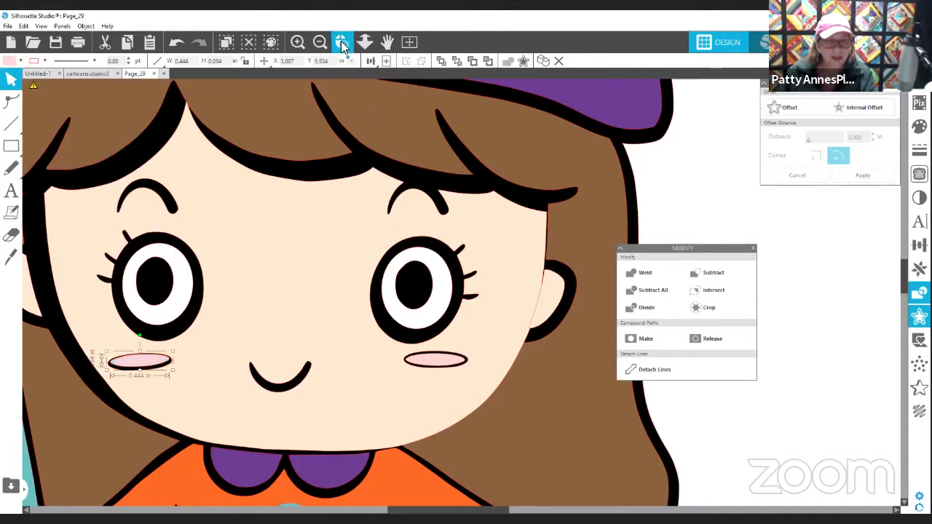
Fill the broom's bristles and the flared binding above them with medium brown.
click(321, 42)
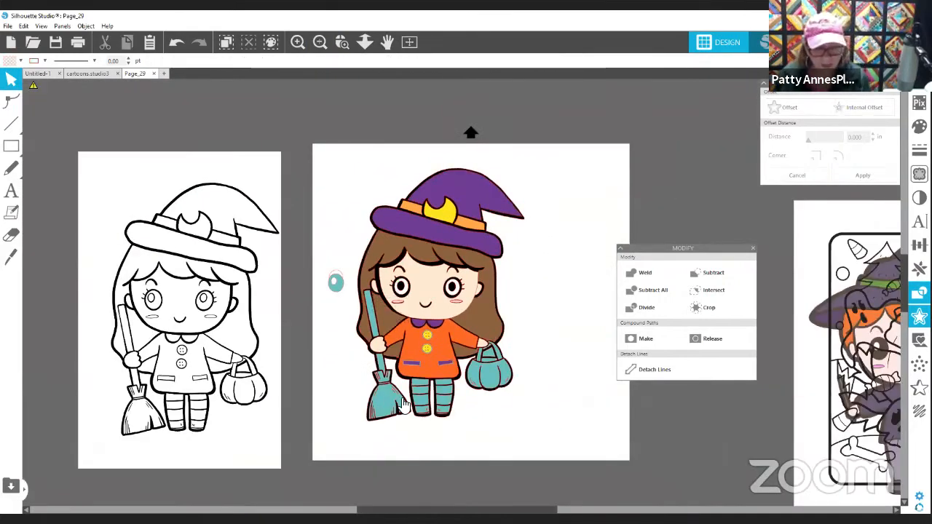
click(406, 399)
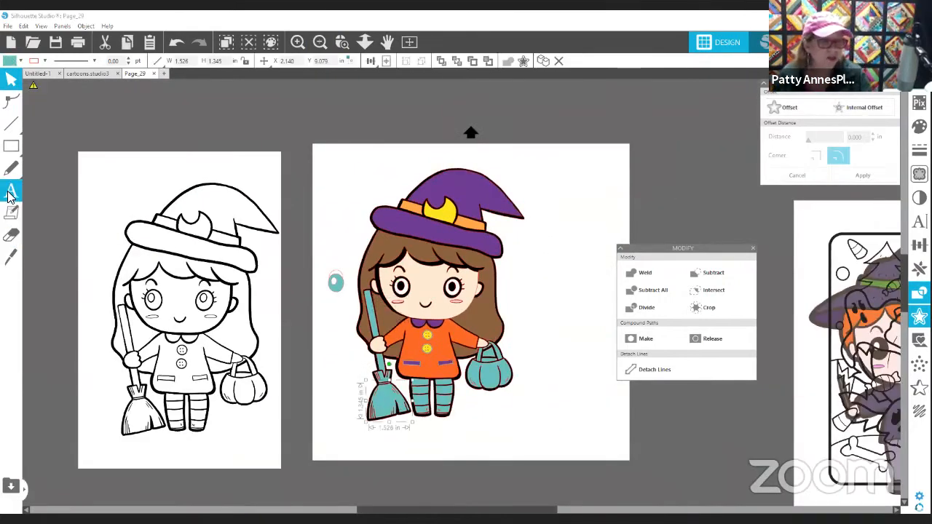
click(20, 60)
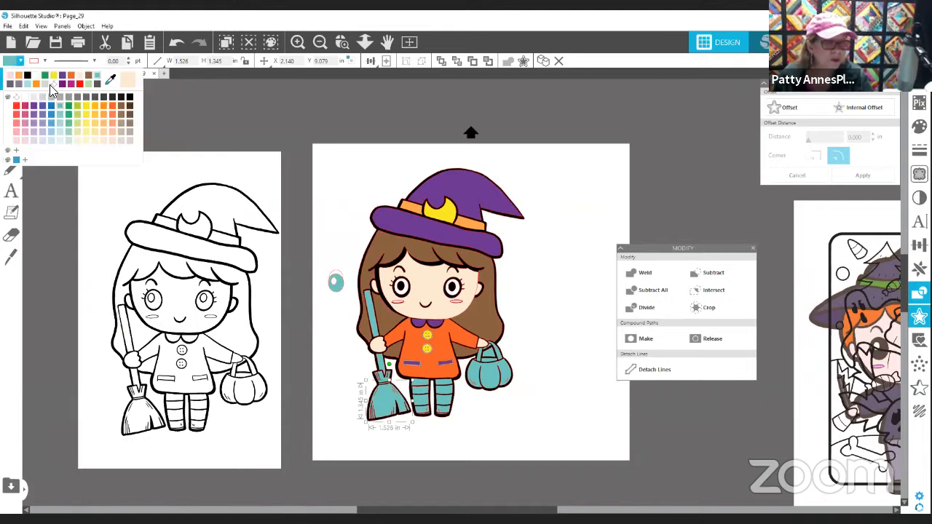
click(123, 106)
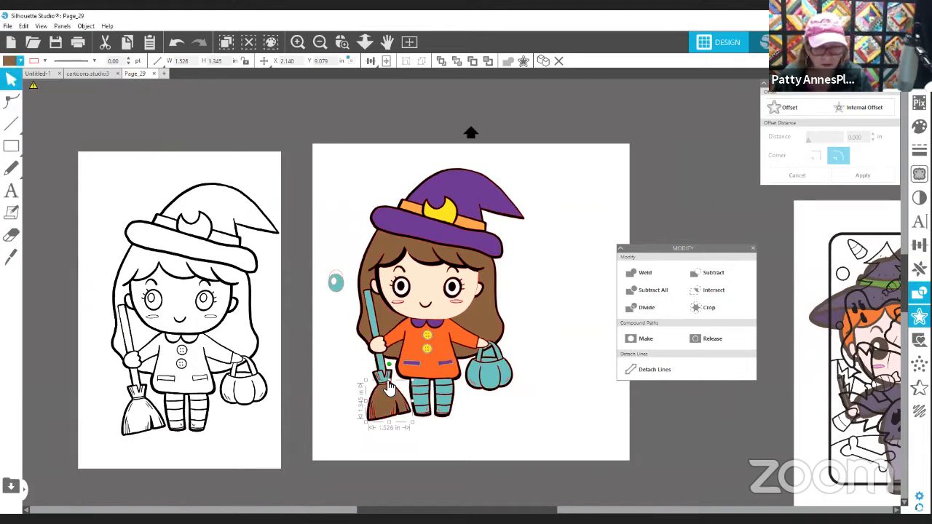
click(384, 380)
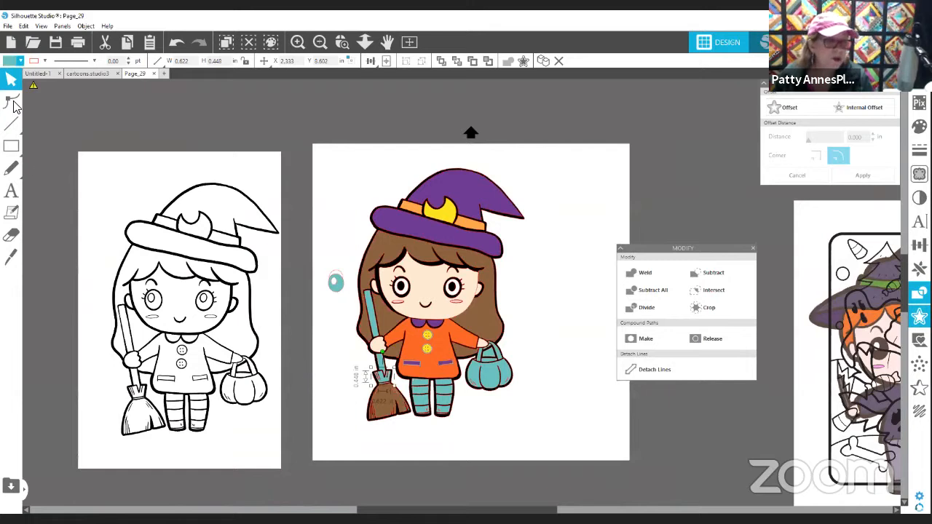
click(12, 60)
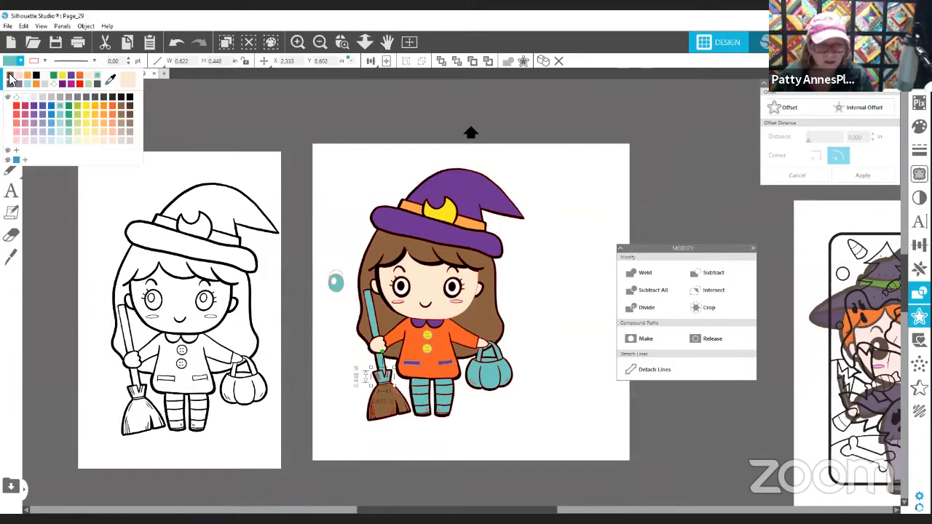
Fill the broom handle above the hand with dark brown and the section below the hand with medium brown.
click(374, 331)
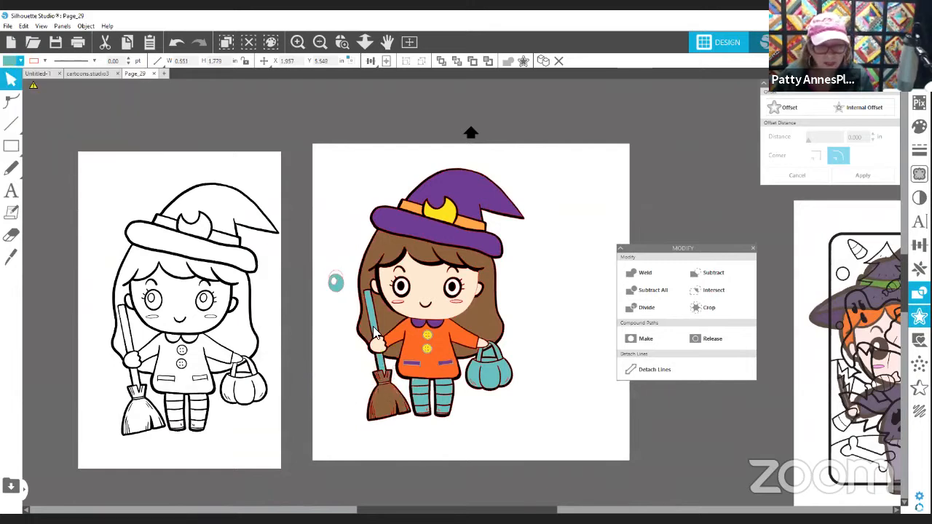
click(12, 60)
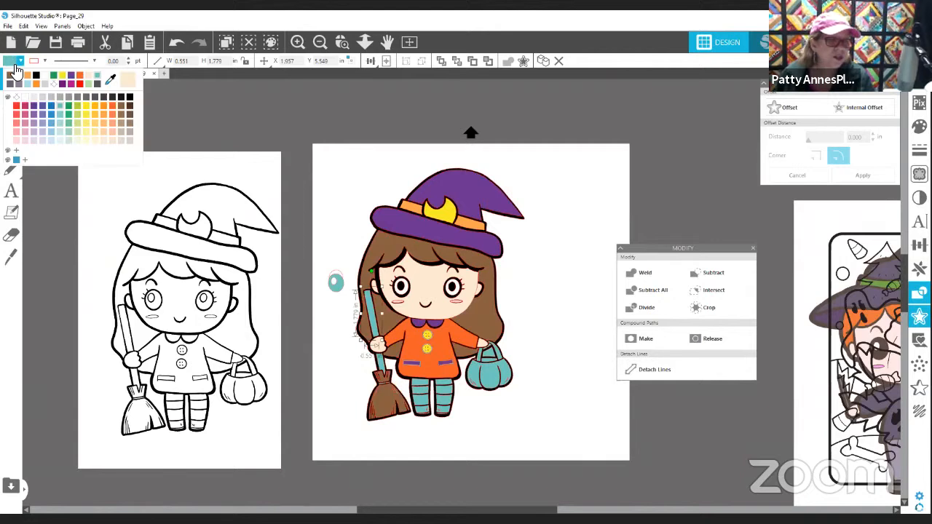
click(132, 109)
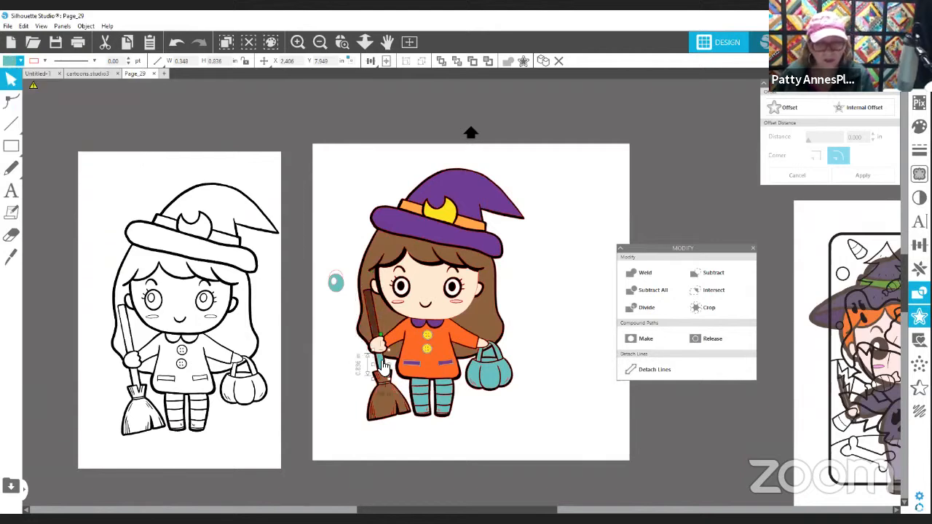
click(10, 64)
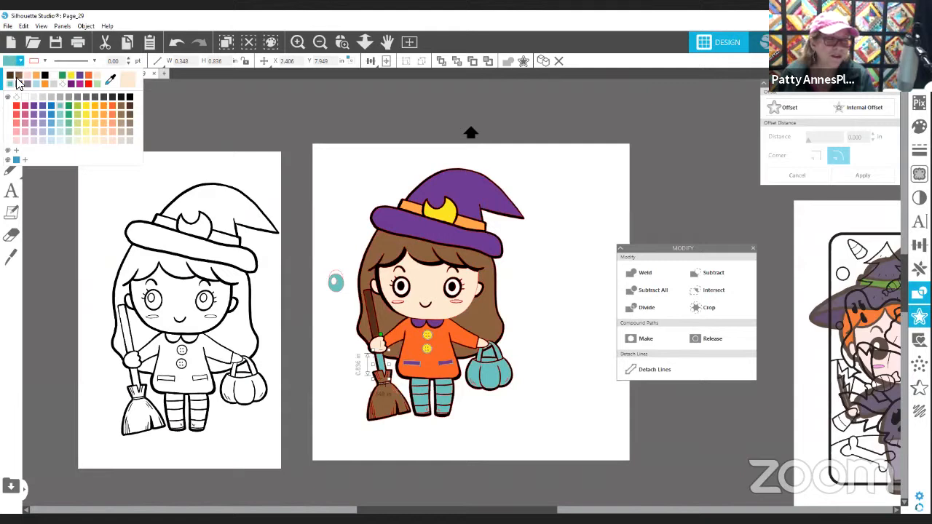
click(18, 81)
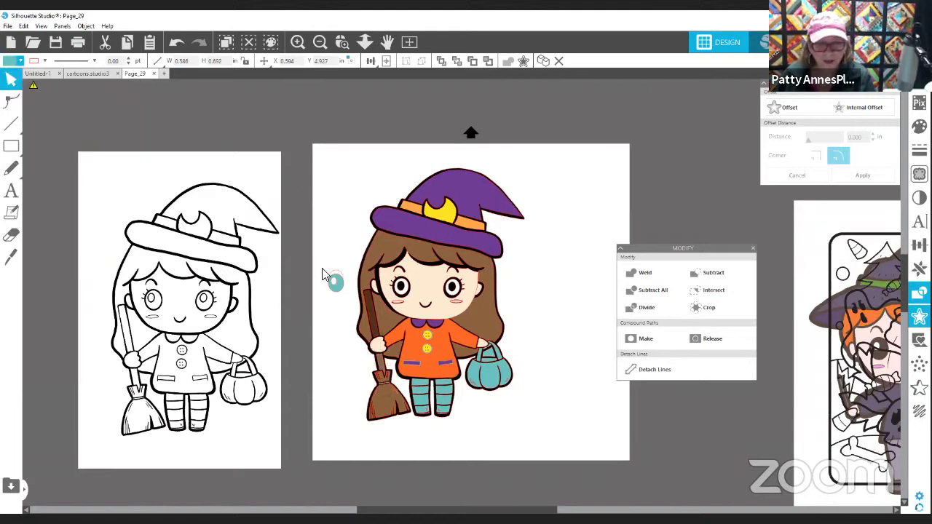
Delete the leftover teal eye pieces beside the colored witch girl.
click(331, 283)
key(Delete)
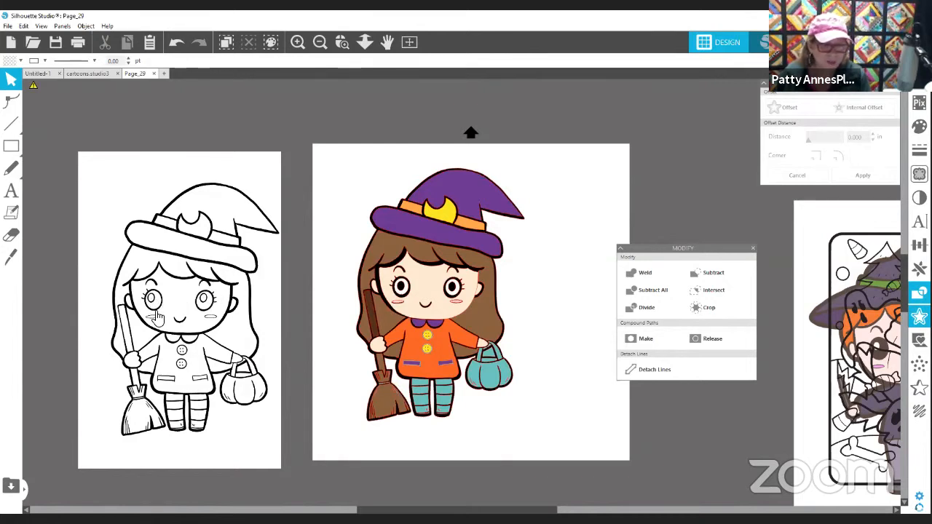
Try a green fill on the white ring of the pumpkin-side eye, and undo it.
click(452, 294)
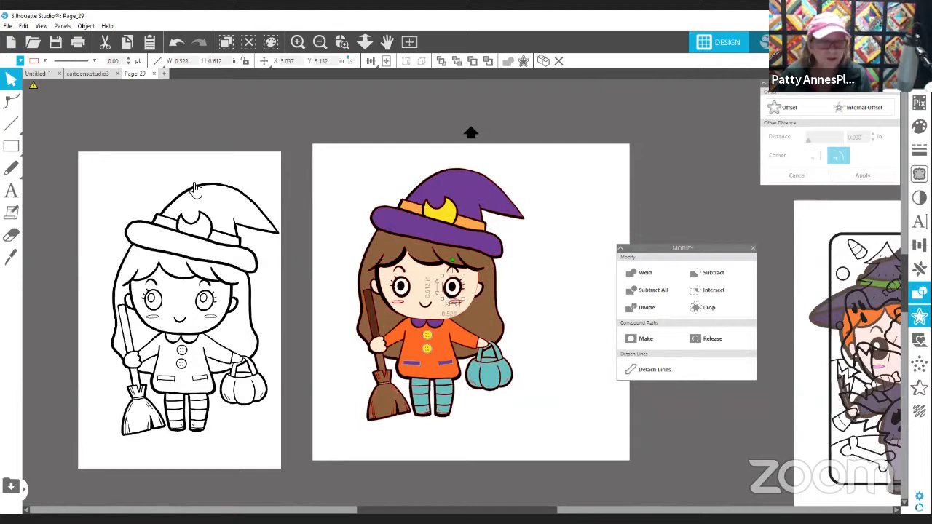
click(20, 61)
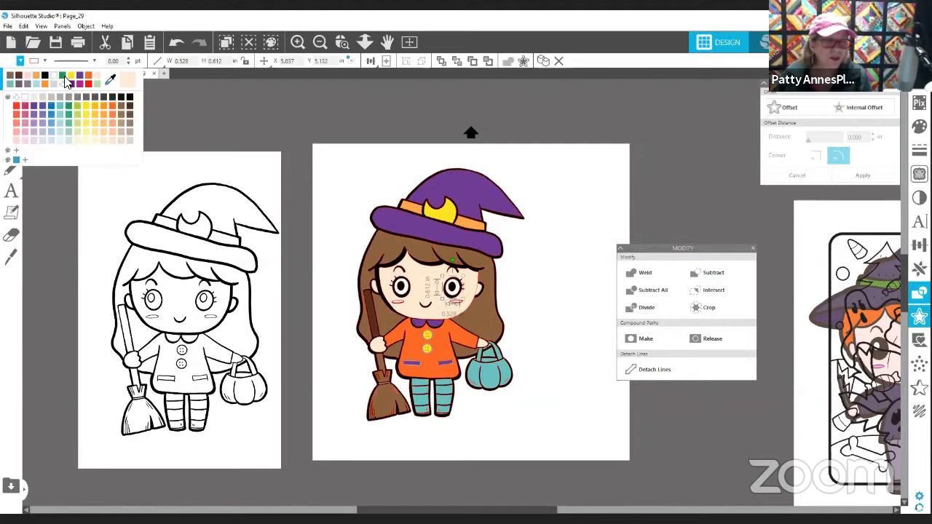
click(63, 76)
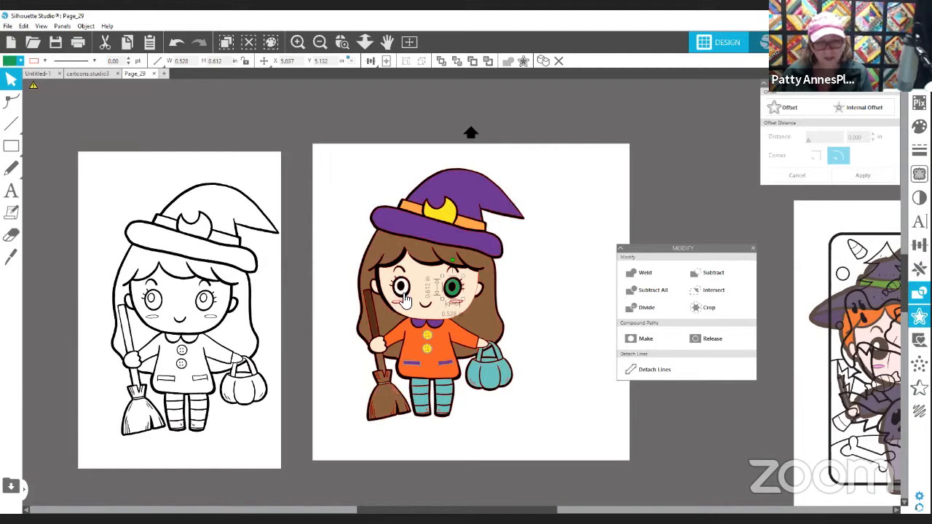
click(176, 41)
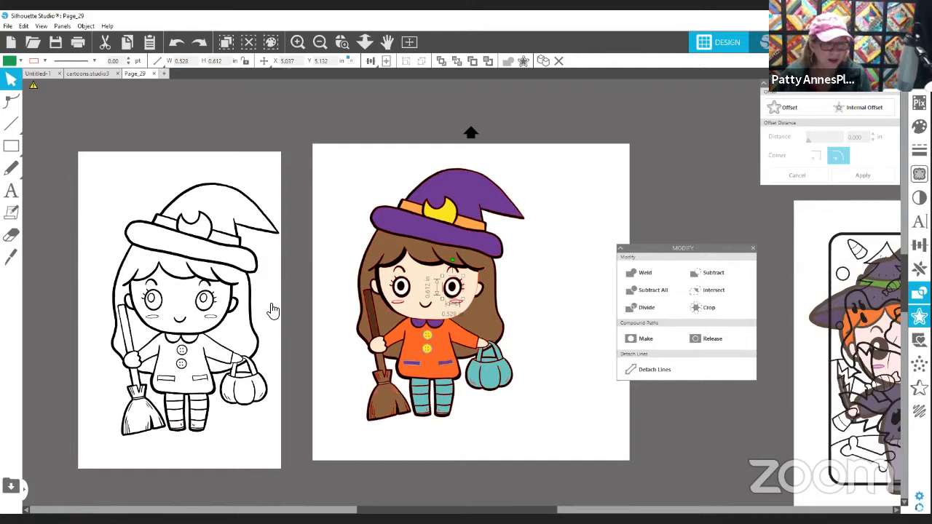
Set the line color of all shapes of the colored witch girl to transparent.
scroll(507, 393, down, 3)
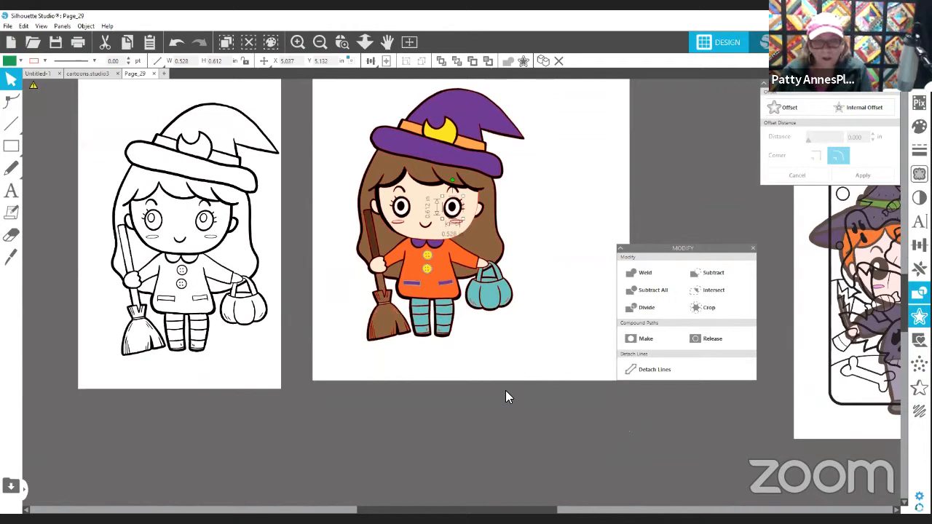
click(455, 413)
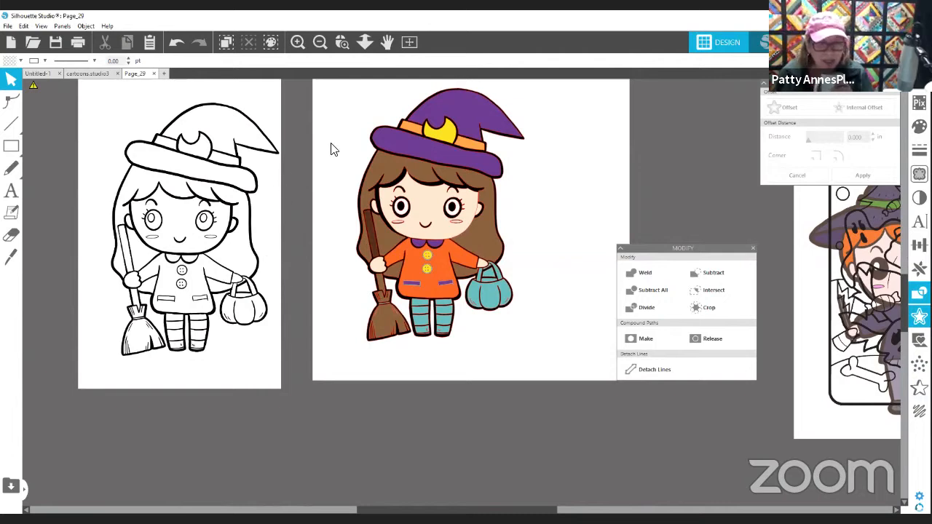
drag(337, 107, 543, 380)
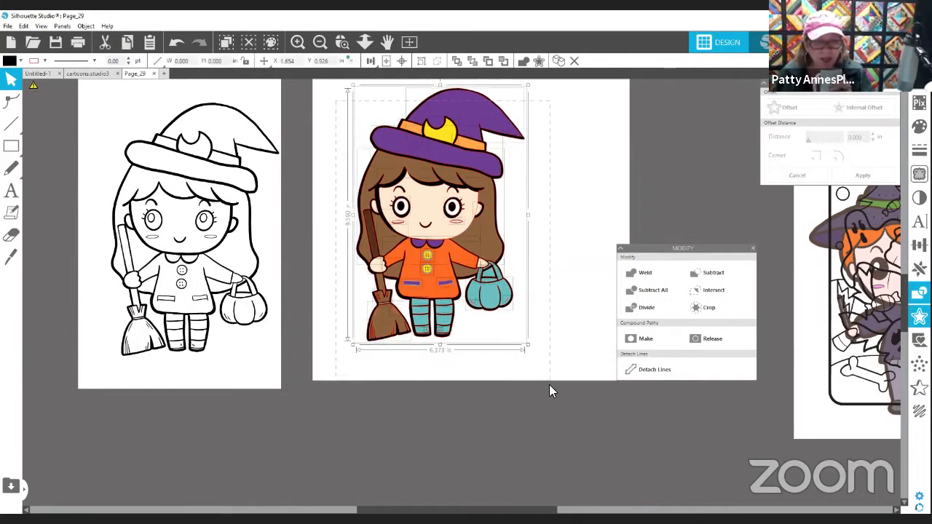
click(32, 62)
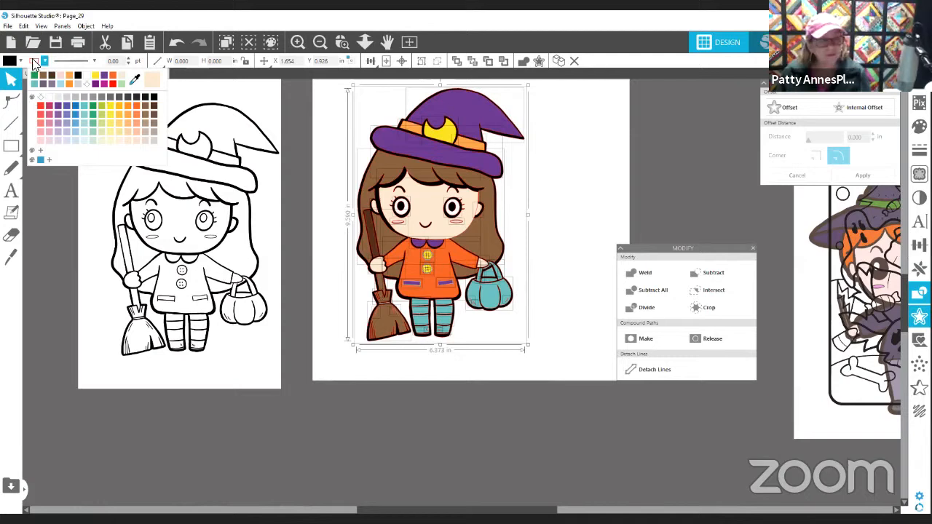
click(42, 96)
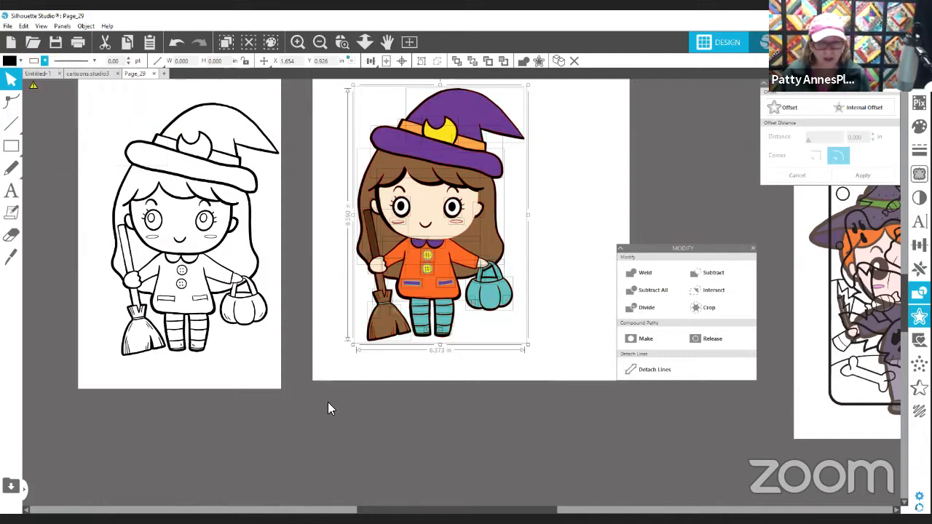
click(329, 405)
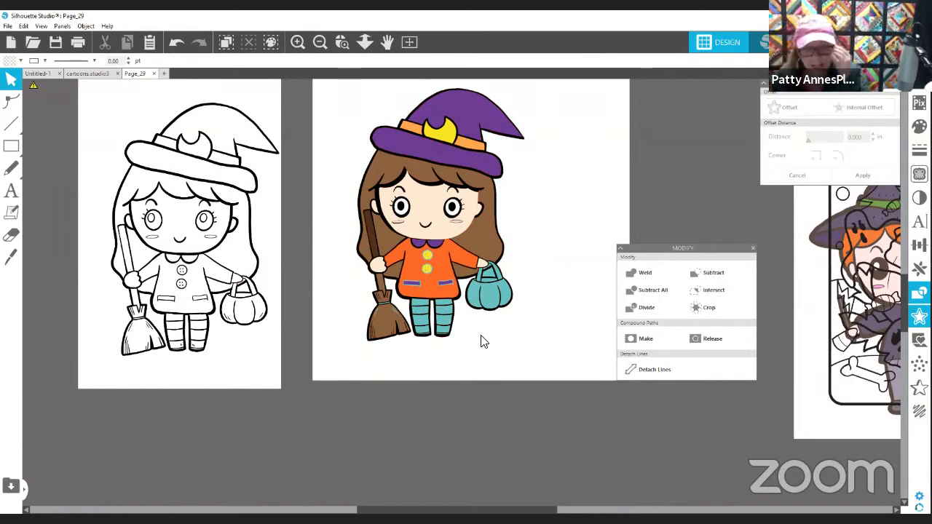
Subtract the teal shape inside the pumpkin basket's handle from the handle shape.
click(493, 277)
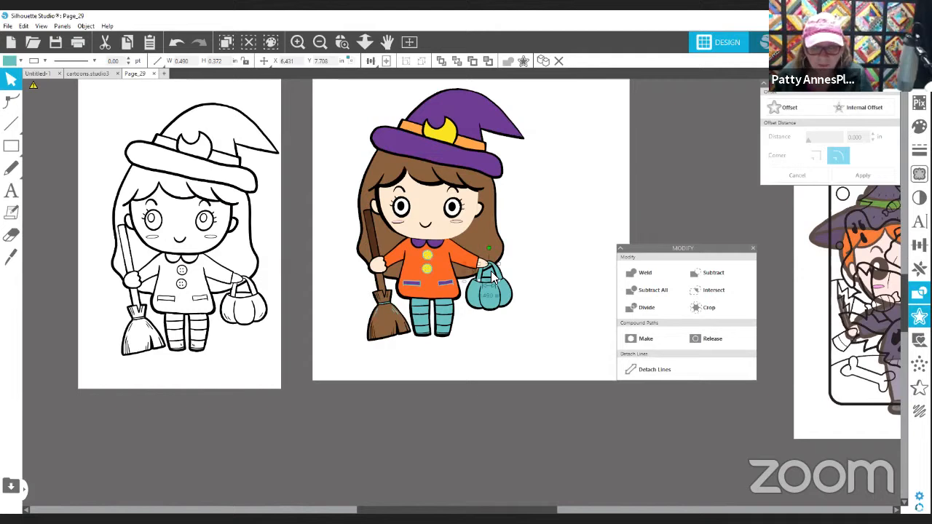
shift+click(500, 275)
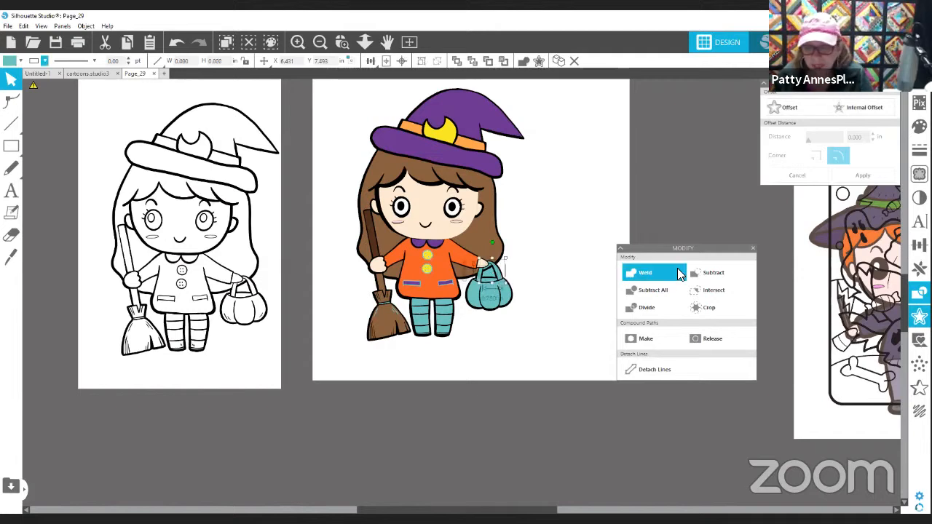
click(716, 276)
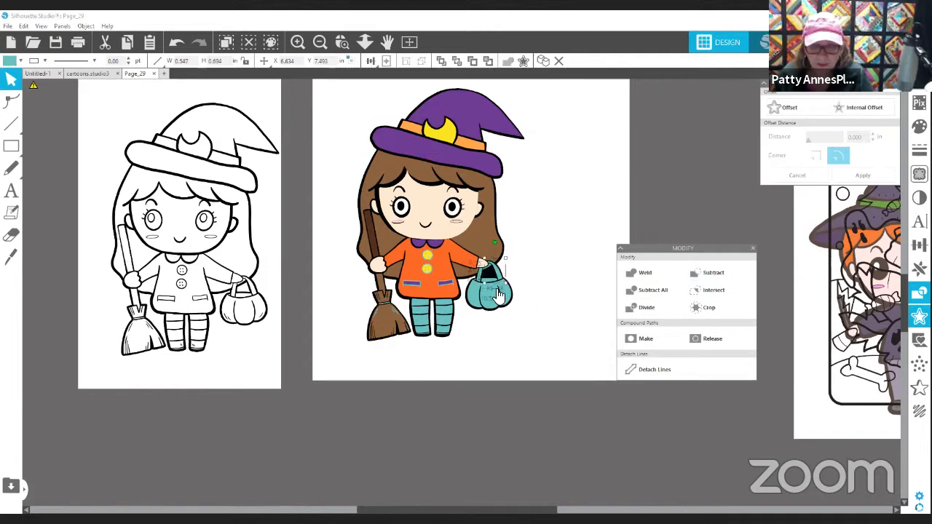
click(533, 309)
mouse_move(489, 272)
mouse_down()
mouse_move(524, 264)
mouse_move(489, 271)
mouse_up()
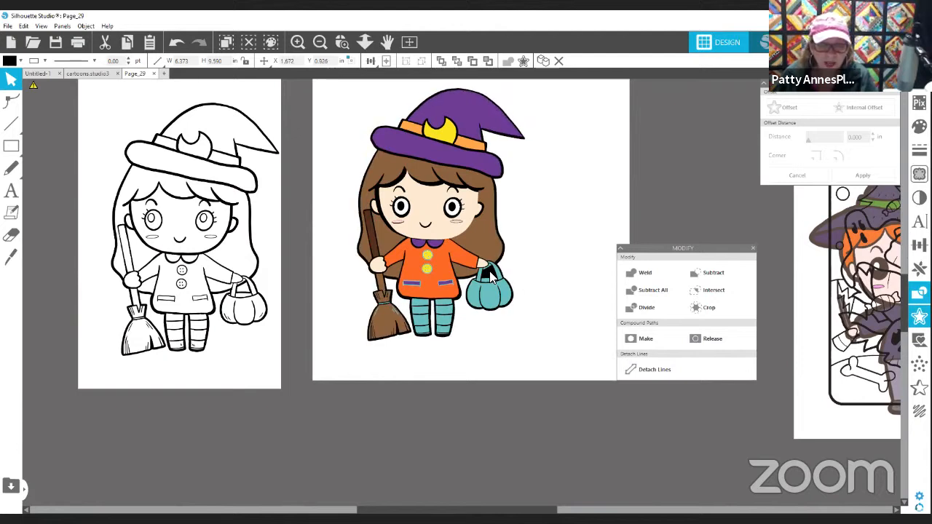
key(Escape)
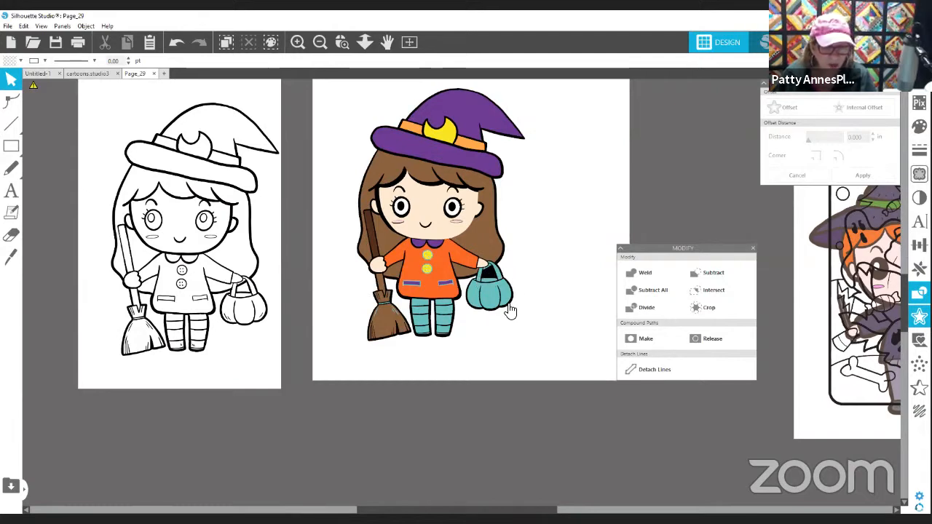
Fill the small teal piece inside the pumpkin basket's handle with the brown sampled from the hair.
click(489, 269)
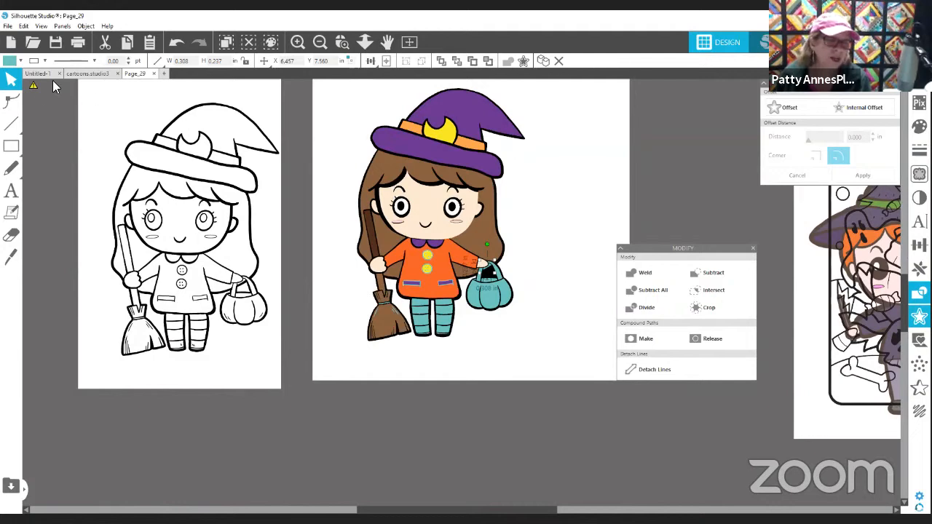
click(10, 61)
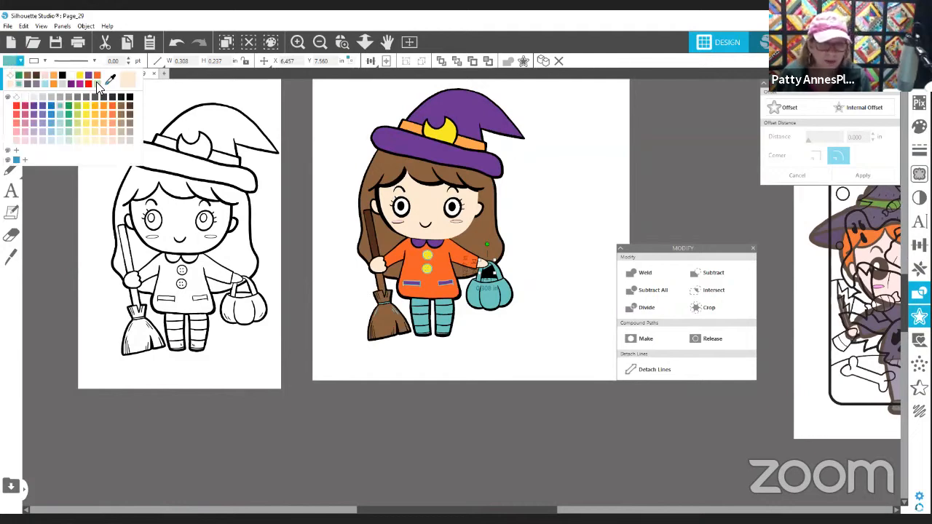
click(111, 81)
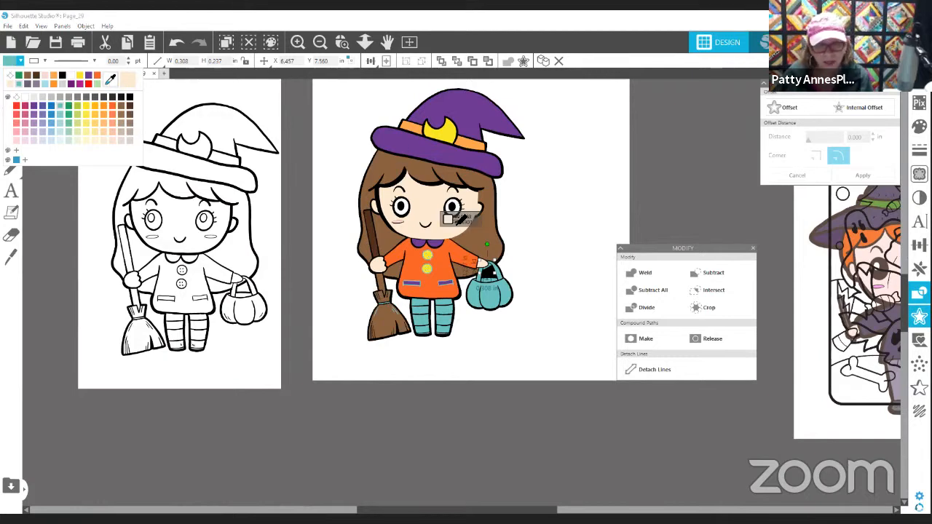
click(480, 240)
click(517, 396)
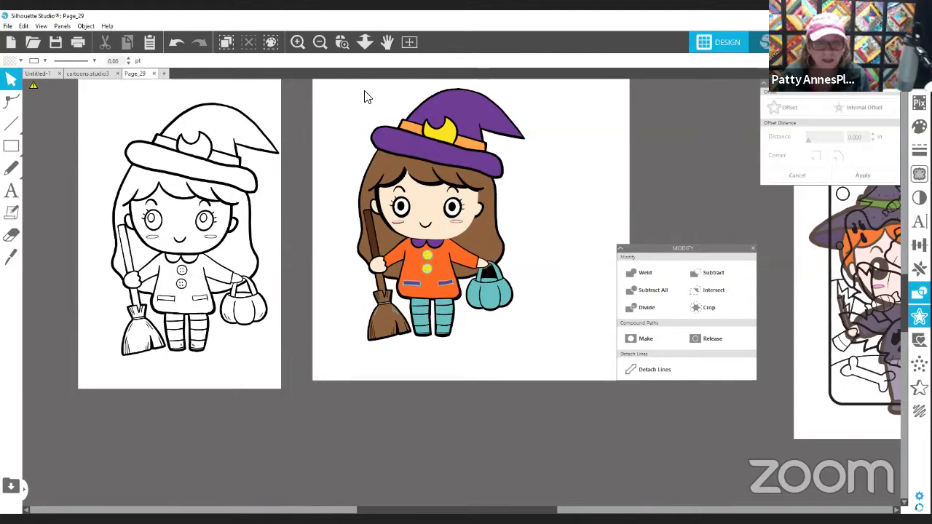
Subtract the teal ring around the lower coat button from the orange coat shape.
click(339, 47)
drag(340, 241, 576, 375)
scroll(575, 298, up, 3)
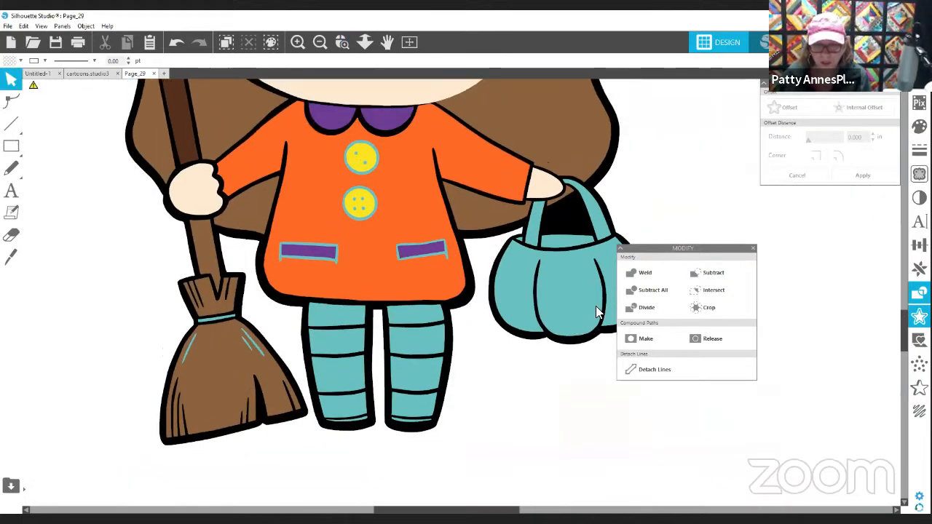
drag(651, 253, 738, 242)
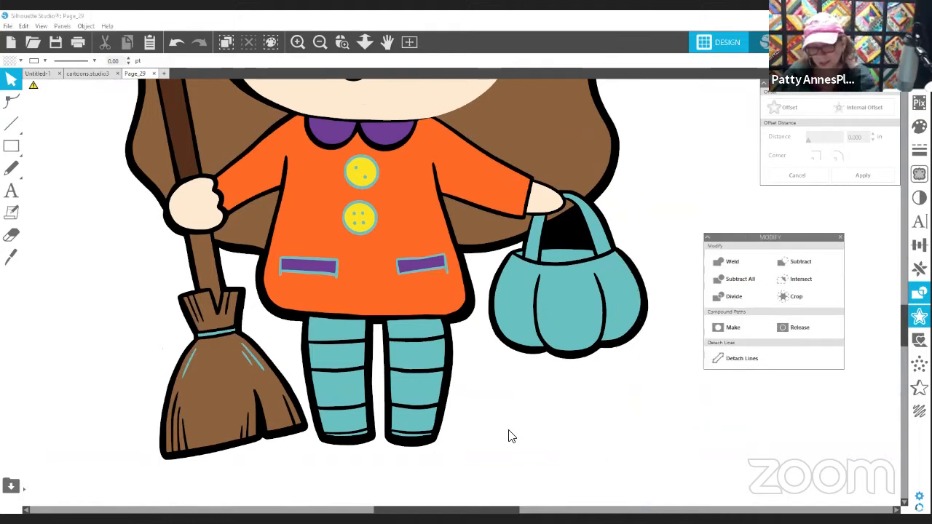
mouse_move(370, 301)
mouse_down()
mouse_move(471, 426)
mouse_move(588, 493)
mouse_move(365, 290)
mouse_up()
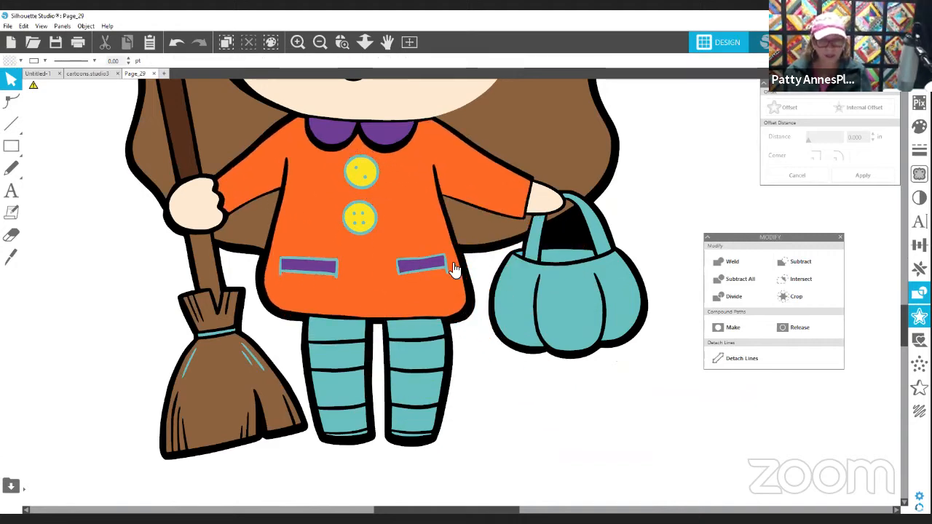
click(358, 233)
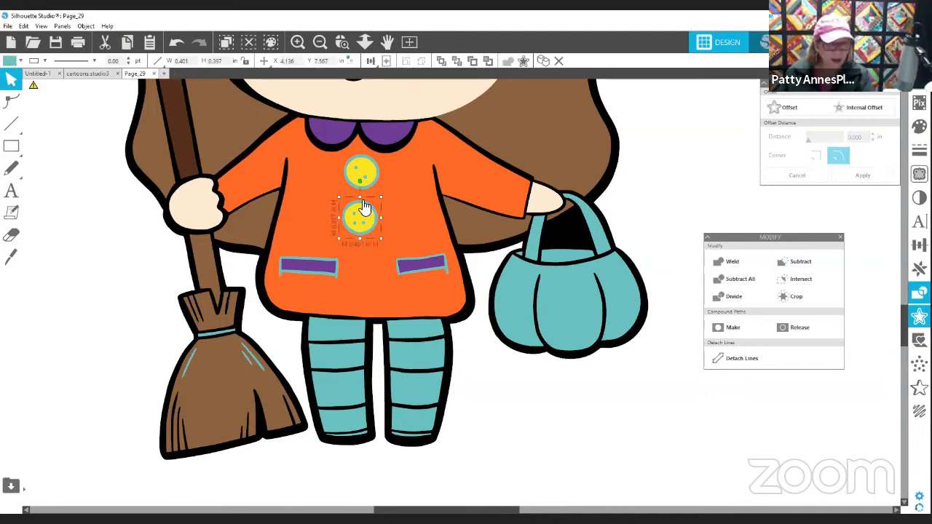
click(400, 214)
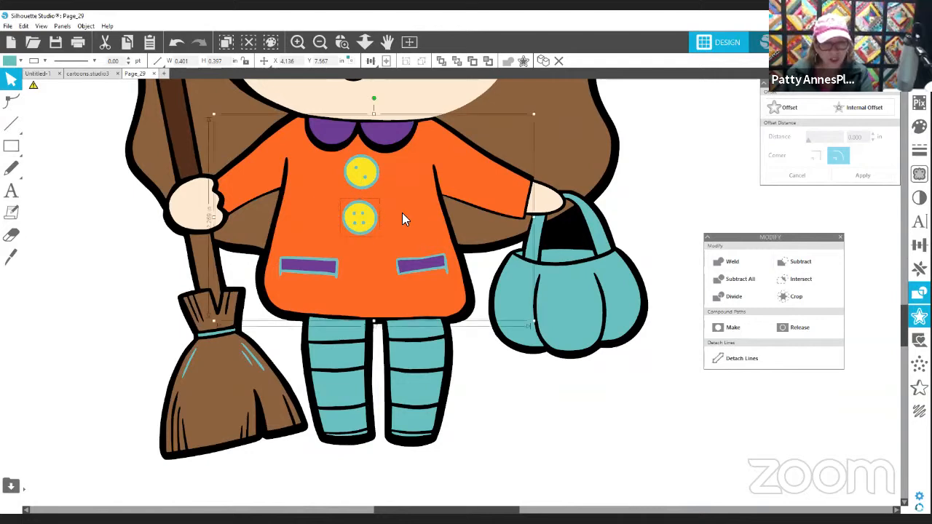
click(788, 267)
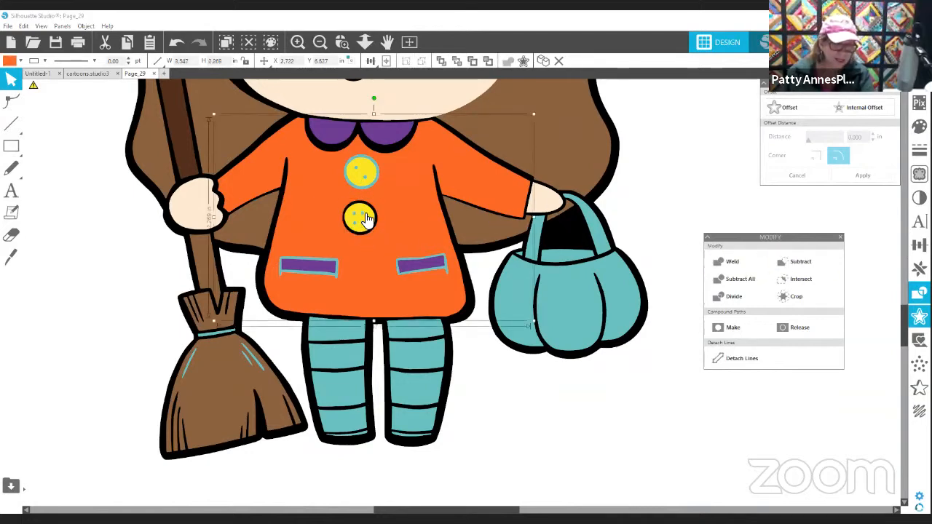
Subtract the four small teal holes from the yellow shape of the lower coat button.
mouse_move(368, 215)
mouse_down()
mouse_move(406, 214)
mouse_move(368, 217)
mouse_up()
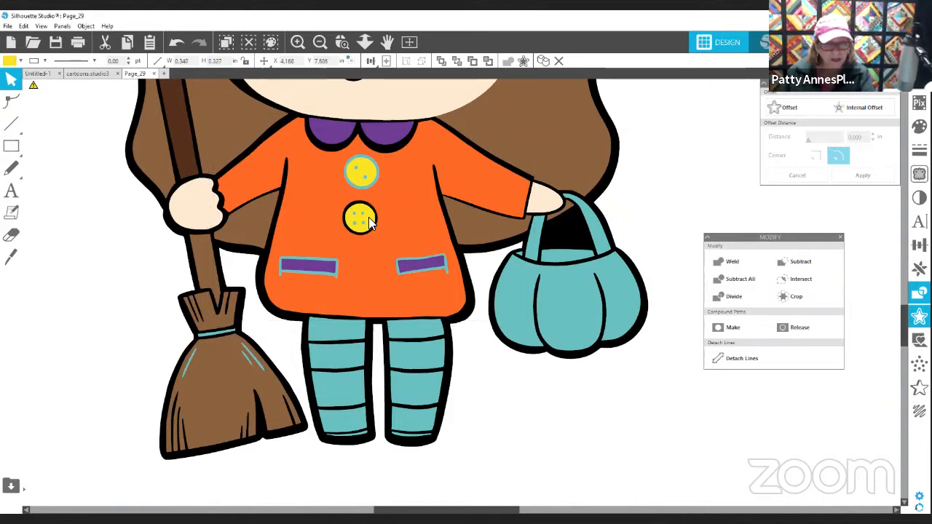
key(Escape)
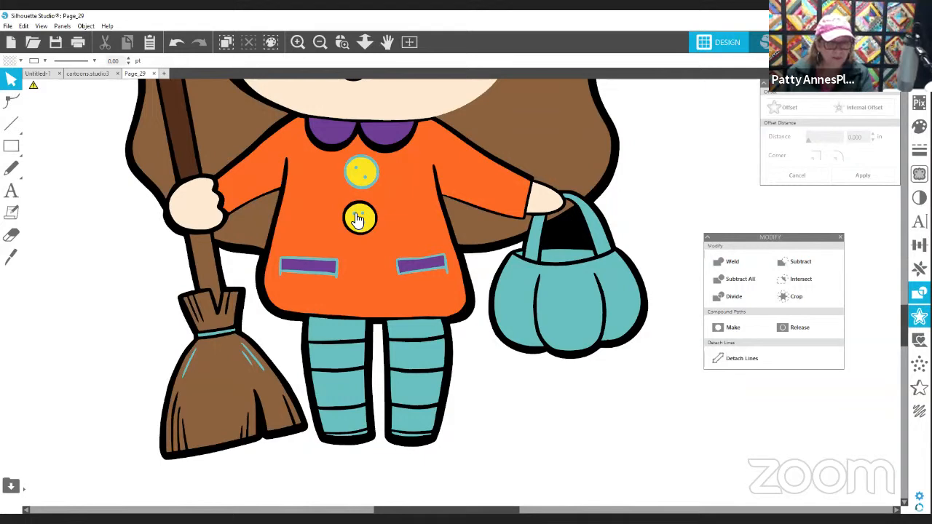
click(356, 214)
shift+click(363, 213)
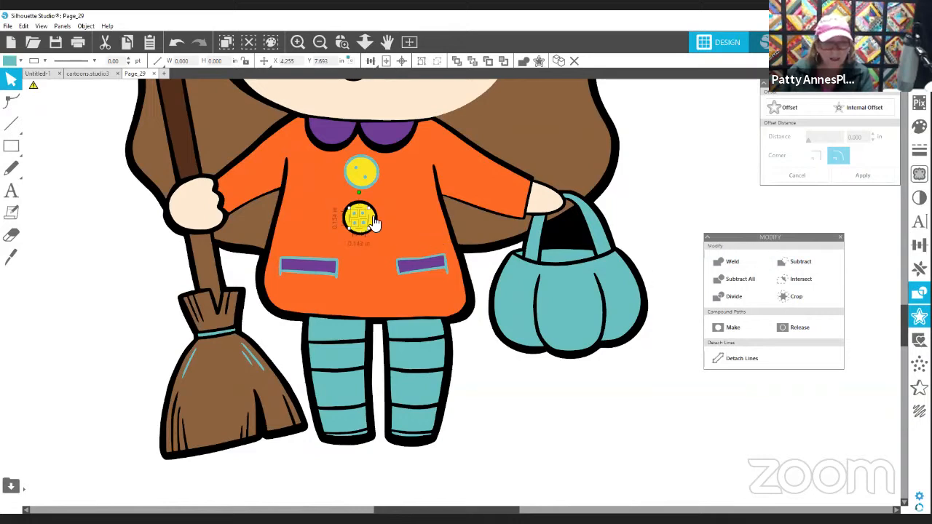
click(370, 221)
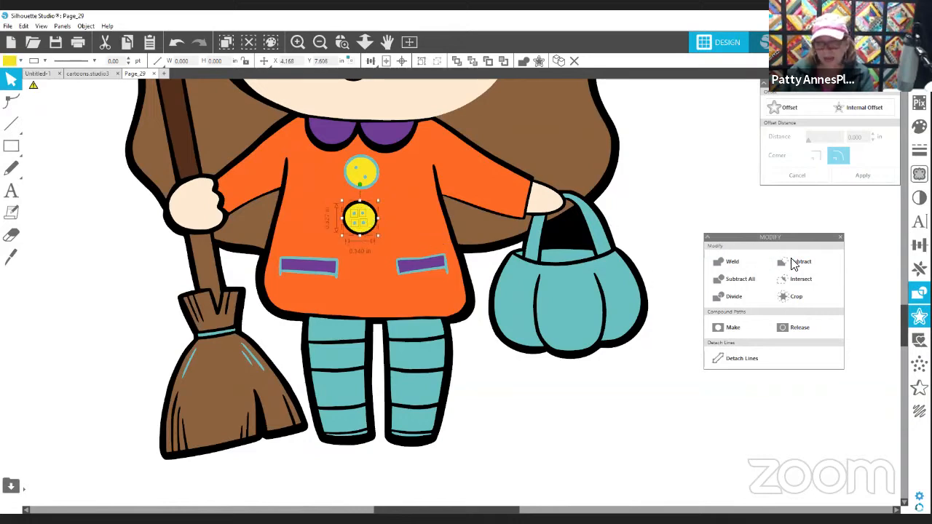
click(795, 264)
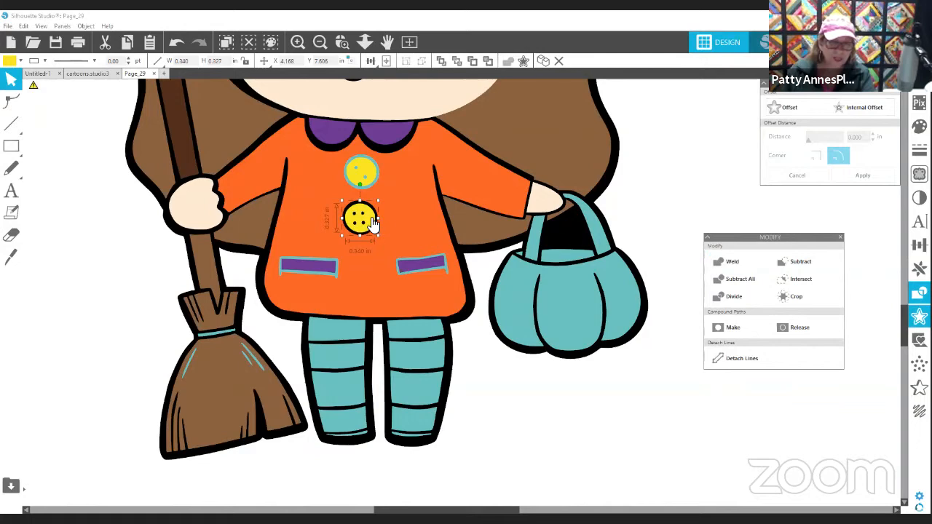
Move the lower yellow button onto the hair to check its cut-out holes, and return it to its place.
drag(373, 224, 527, 140)
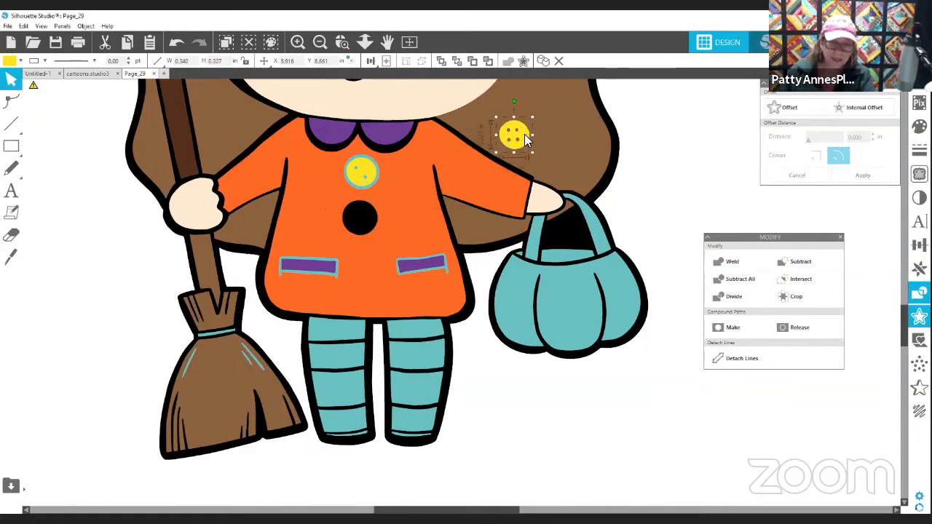
key(Left)
key(Left)
key(Left)
key(Left)
key(Left)
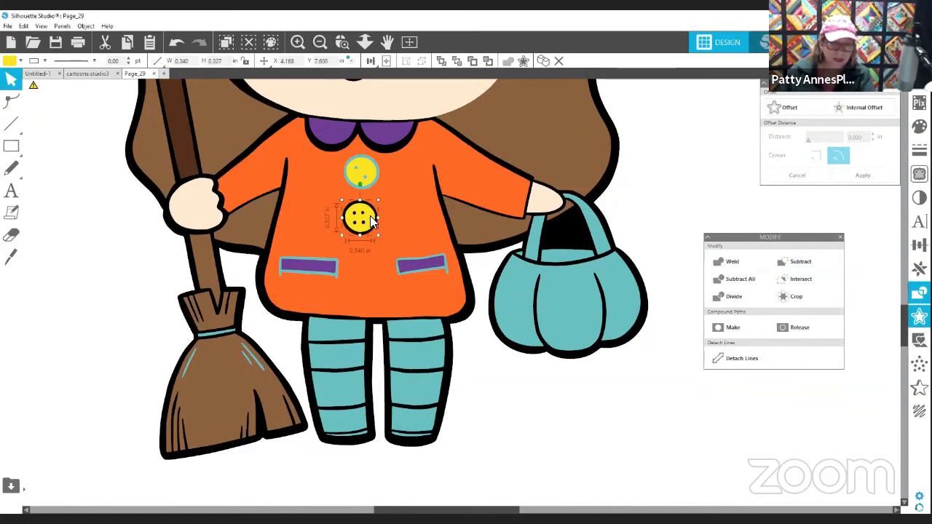
Try to subtract the two teal holes from the yellow shape of the upper coat button, and undo it.
click(367, 181)
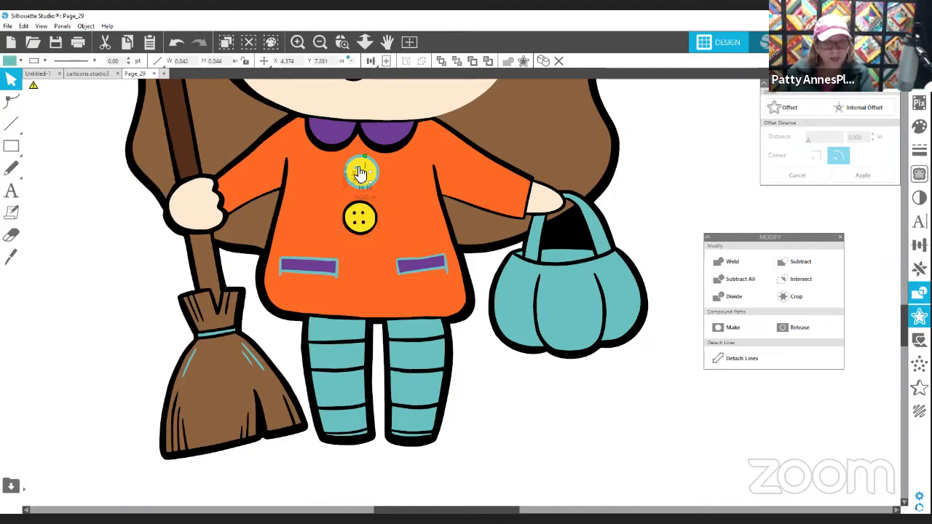
click(358, 173)
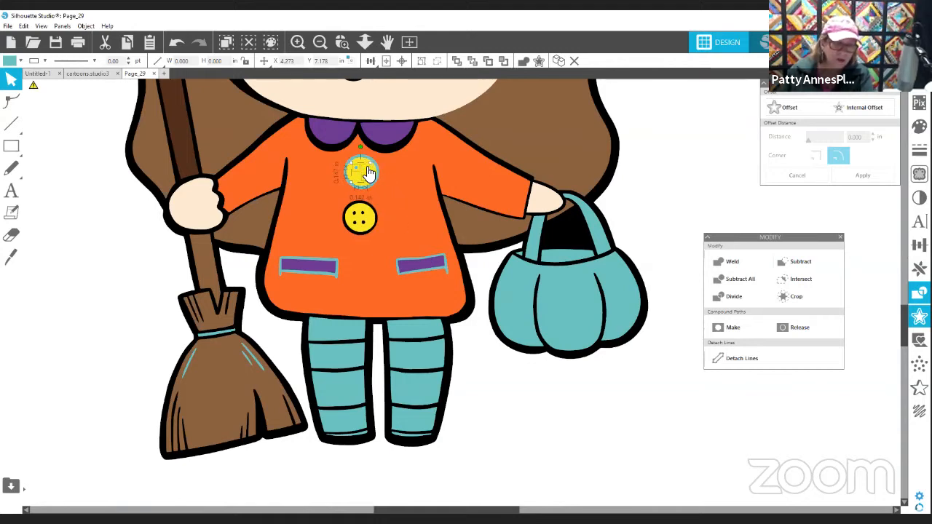
shift+click(369, 173)
click(806, 268)
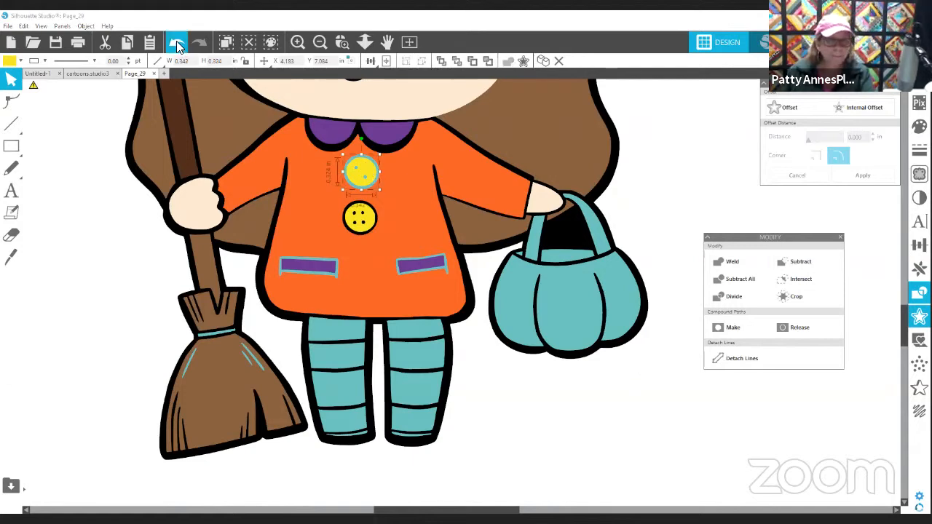
Subtract the upper button's teal ring from the orange coat and its two teal holes from the yellow button shape.
click(371, 193)
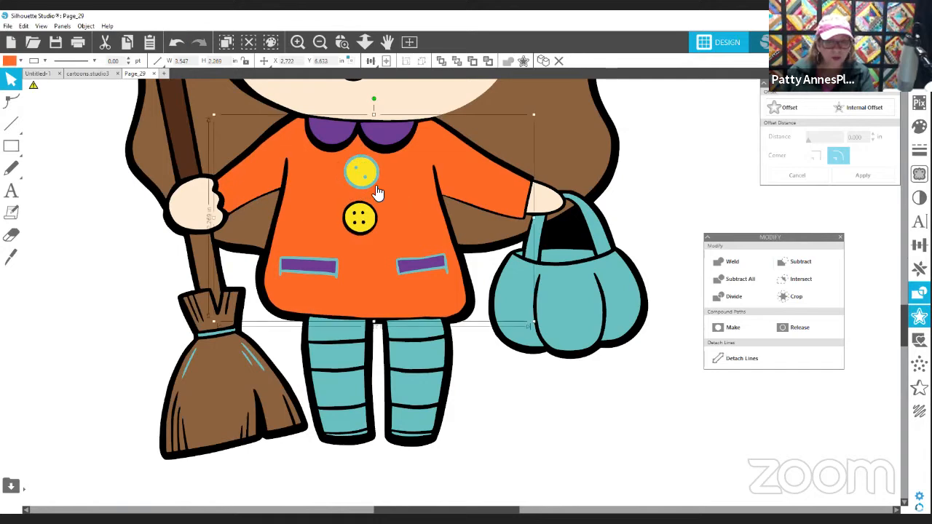
click(362, 186)
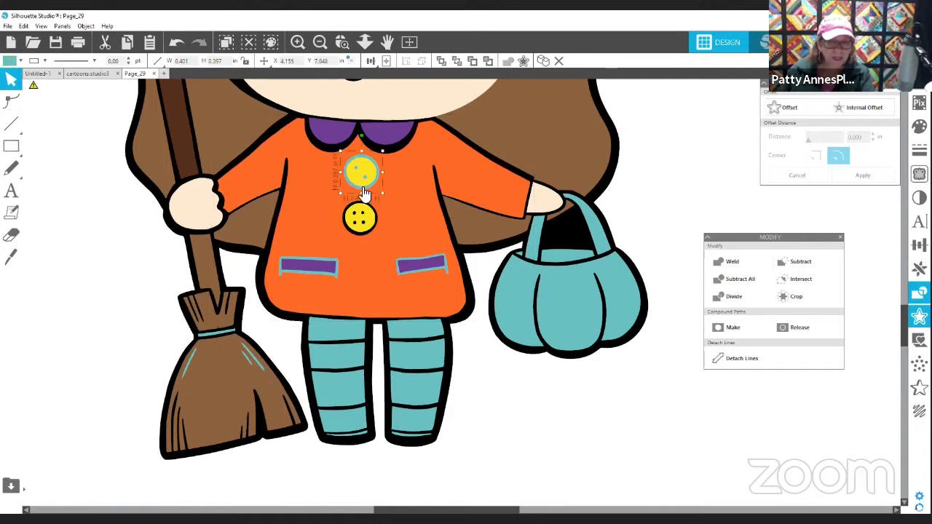
shift+click(409, 182)
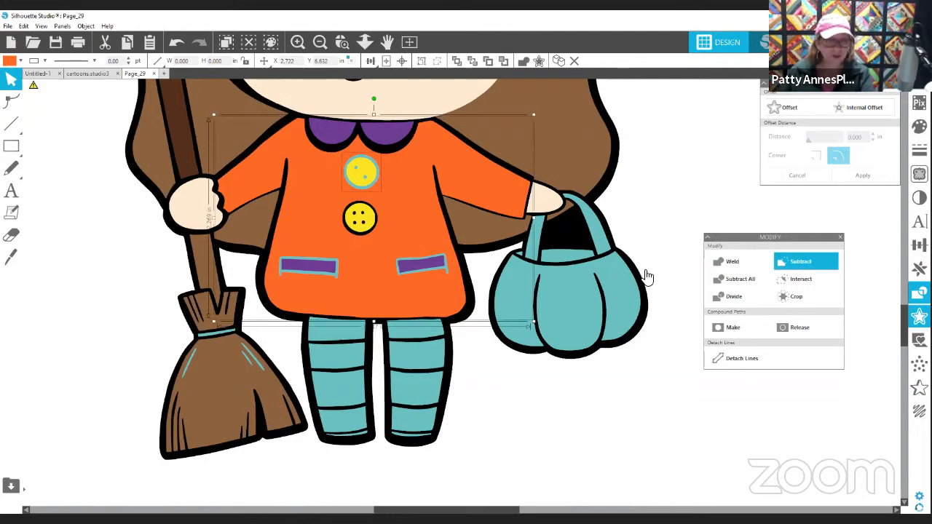
click(362, 175)
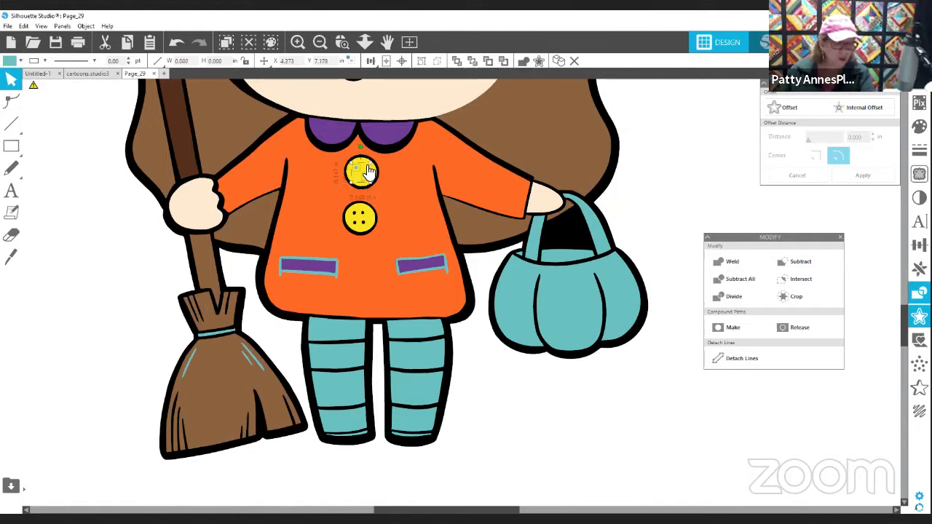
click(370, 170)
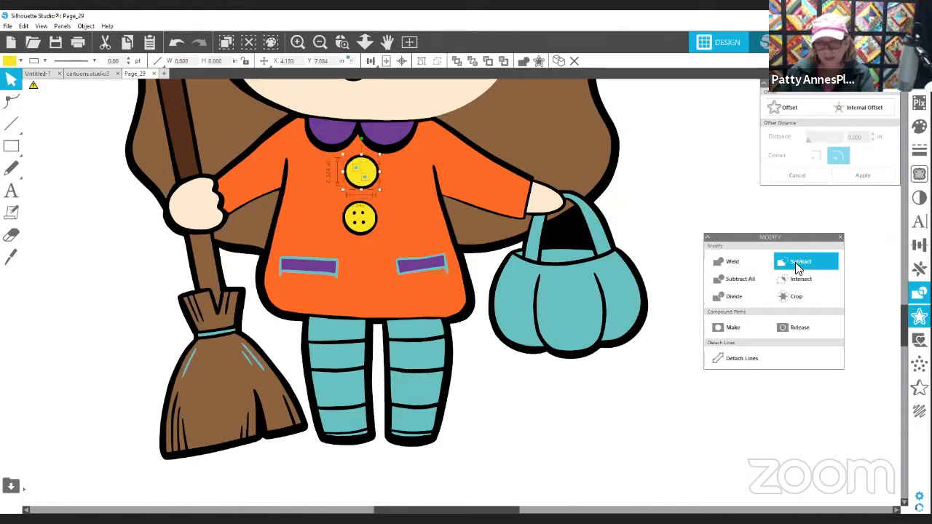
click(799, 264)
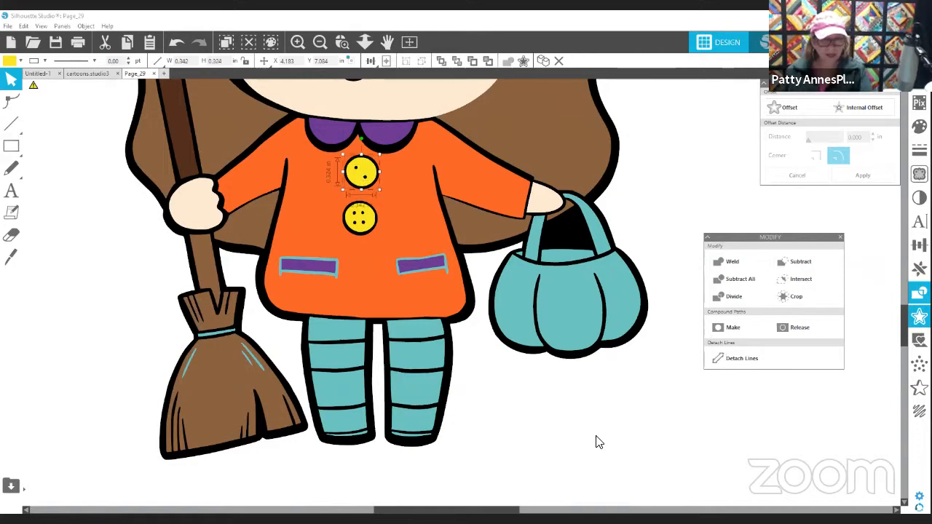
Subtract the teal outlines of both coat pockets from the orange coat shape.
click(385, 275)
click(408, 271)
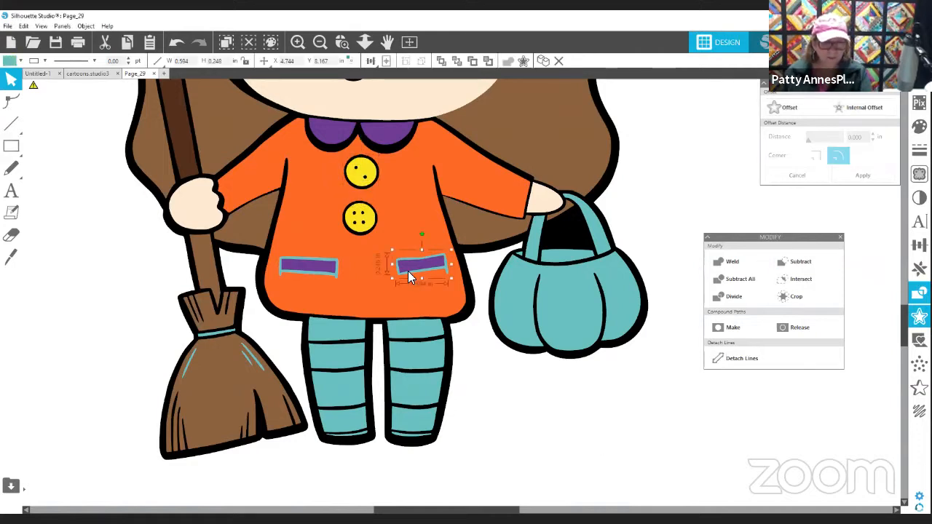
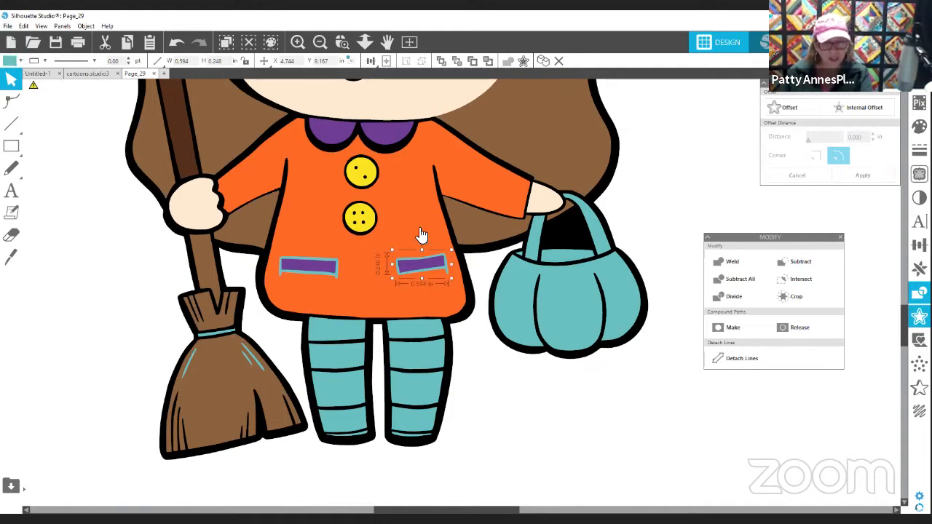
click(409, 226)
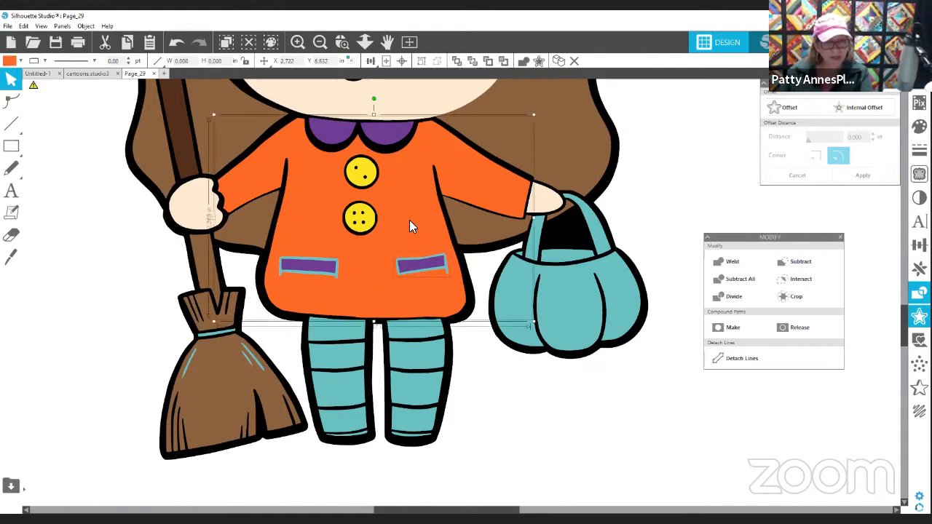
click(800, 261)
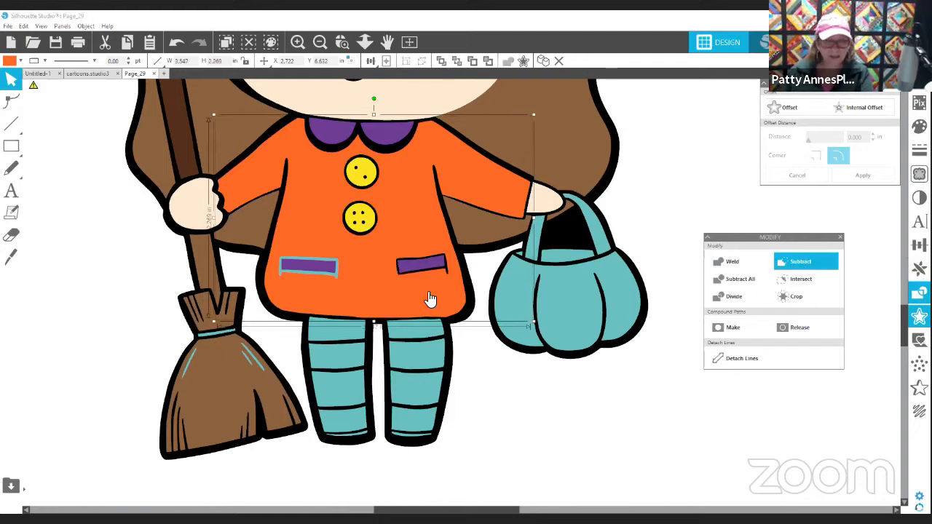
click(313, 276)
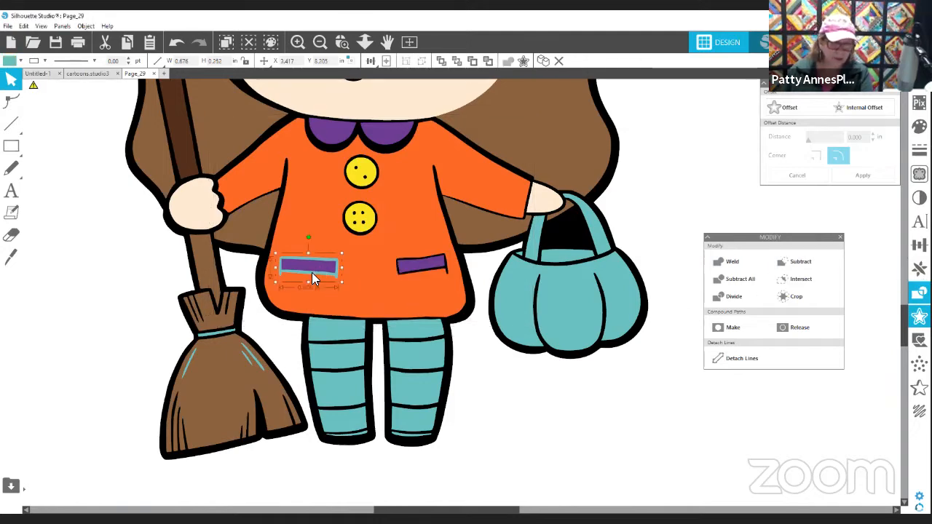
shift+click(310, 228)
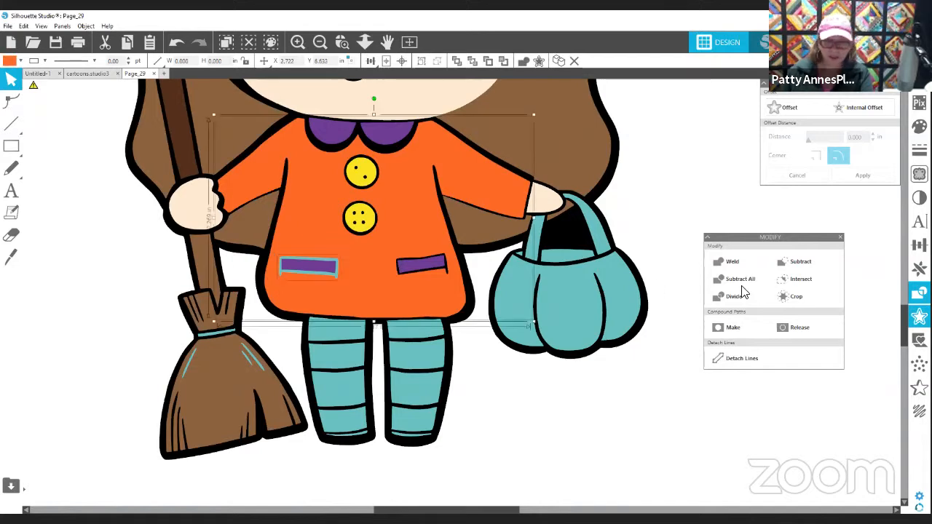
click(792, 266)
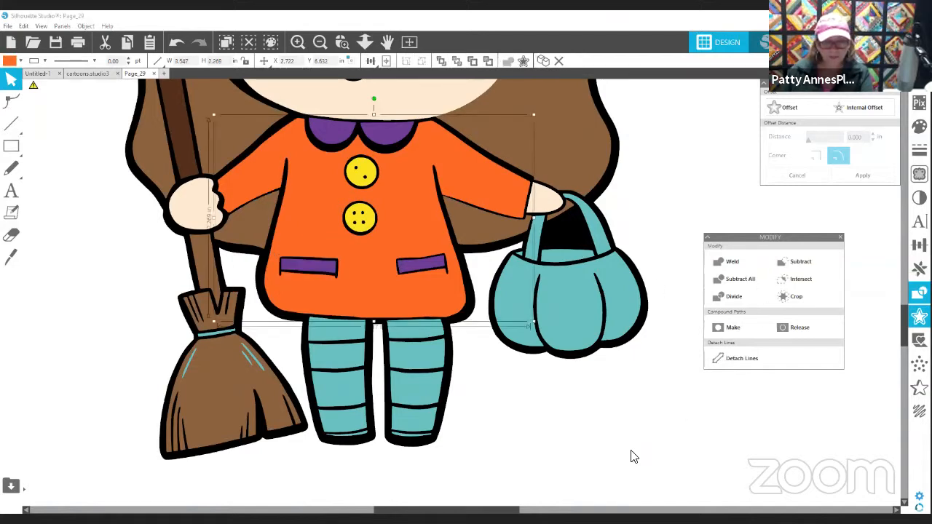
Fill the teal body and inner rim of the pumpkin basket with the coat's orange.
click(559, 264)
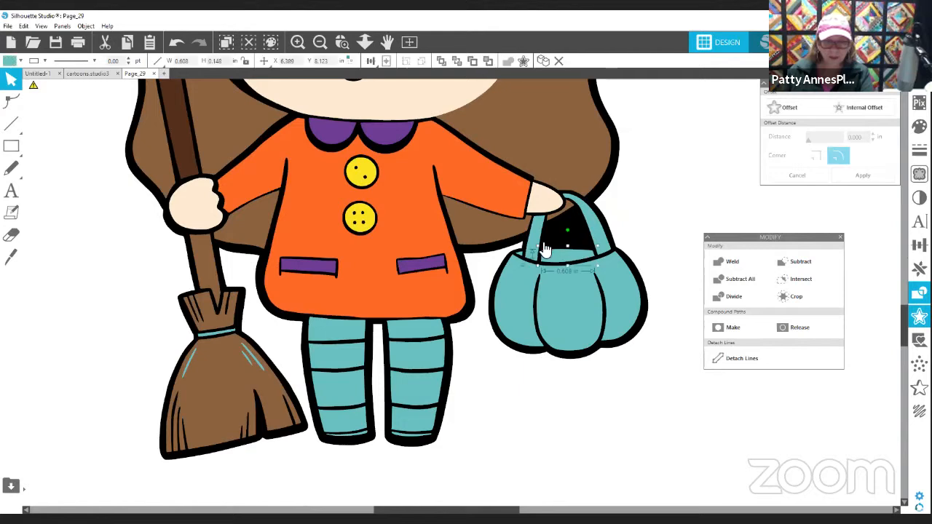
click(519, 290)
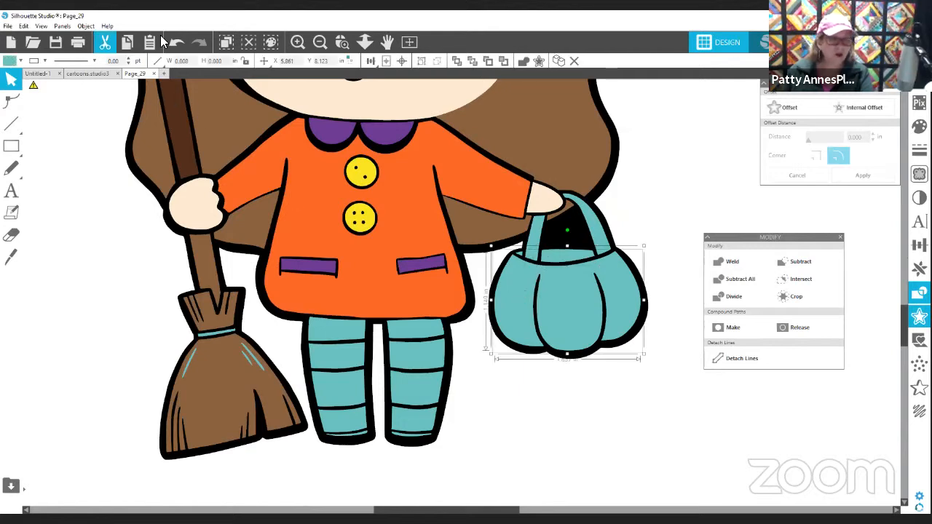
click(20, 61)
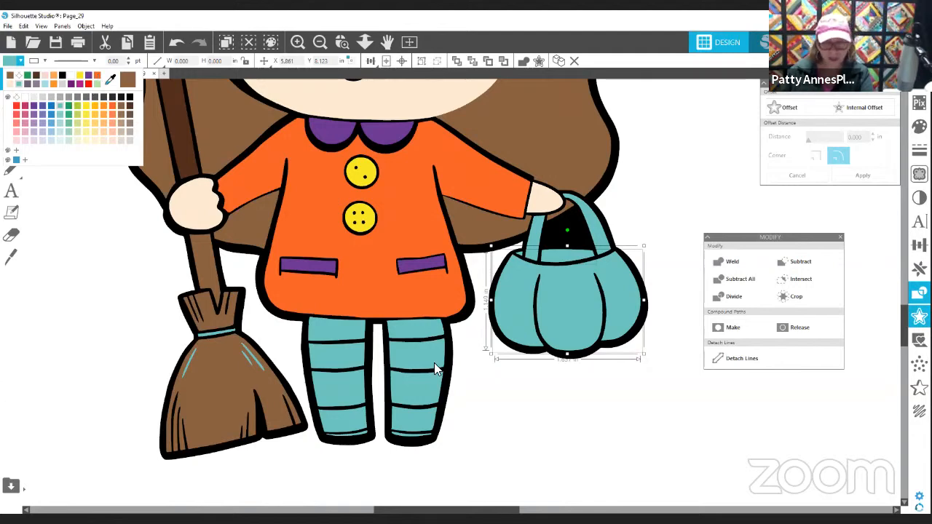
click(463, 370)
click(522, 253)
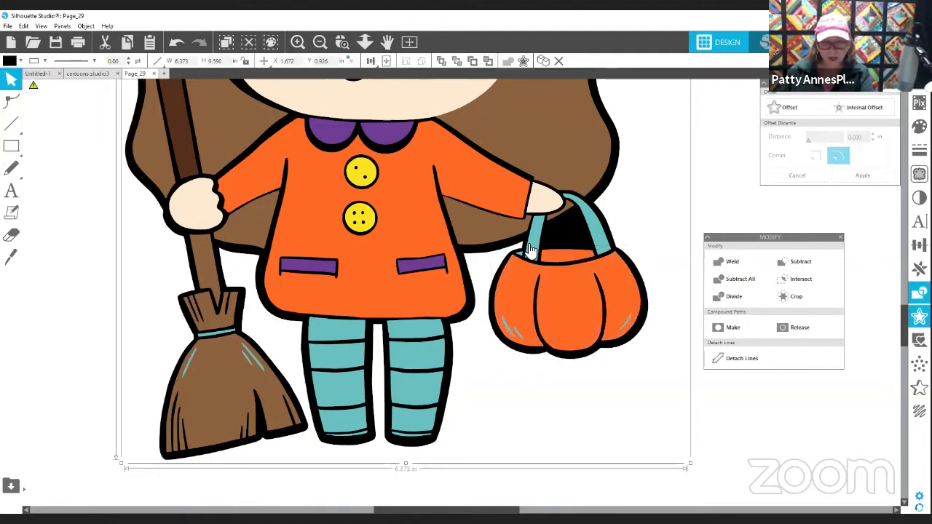
shift+click(533, 245)
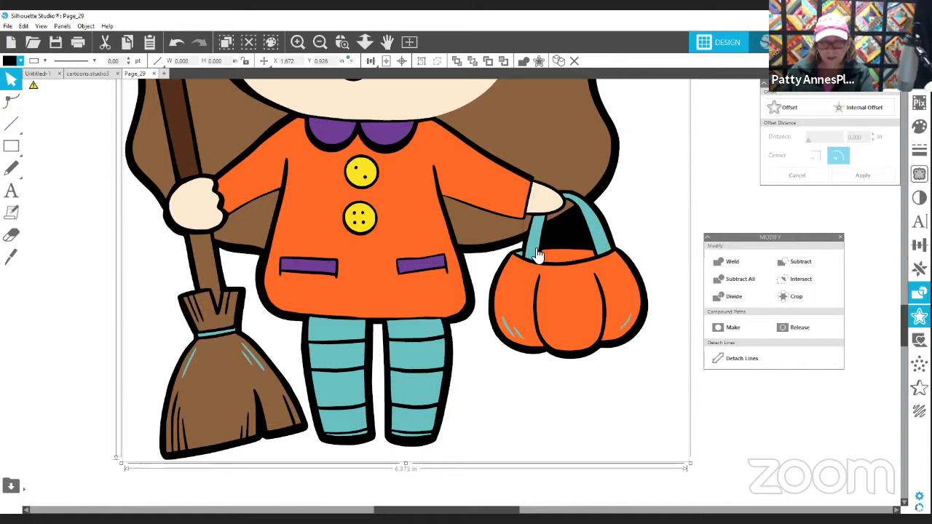
click(809, 458)
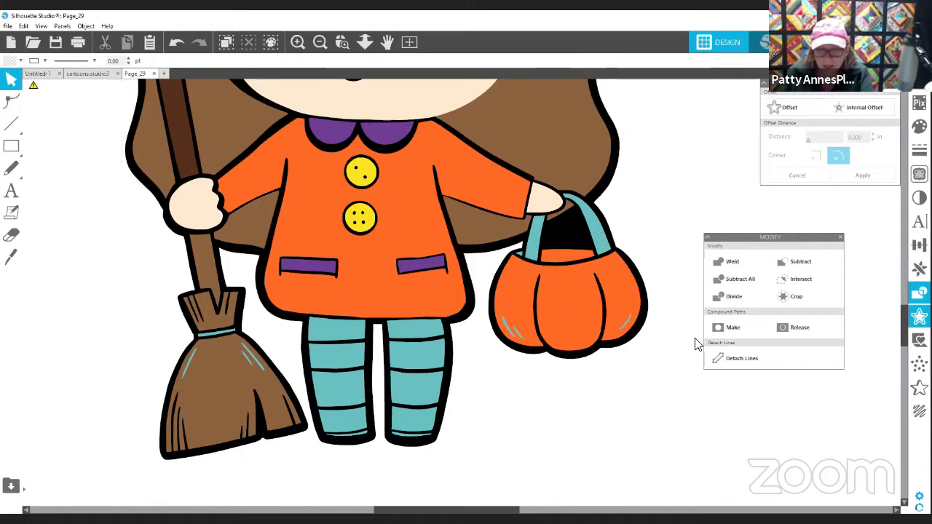
Fill the teal handle pieces and small teal rim piece of the pumpkin basket with the coat's orange.
click(590, 241)
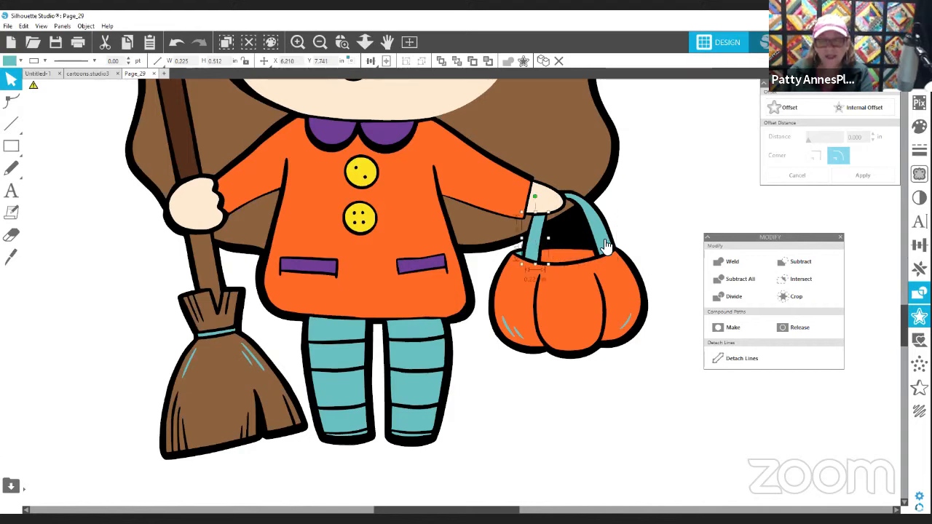
shift+click(606, 246)
shift+click(521, 259)
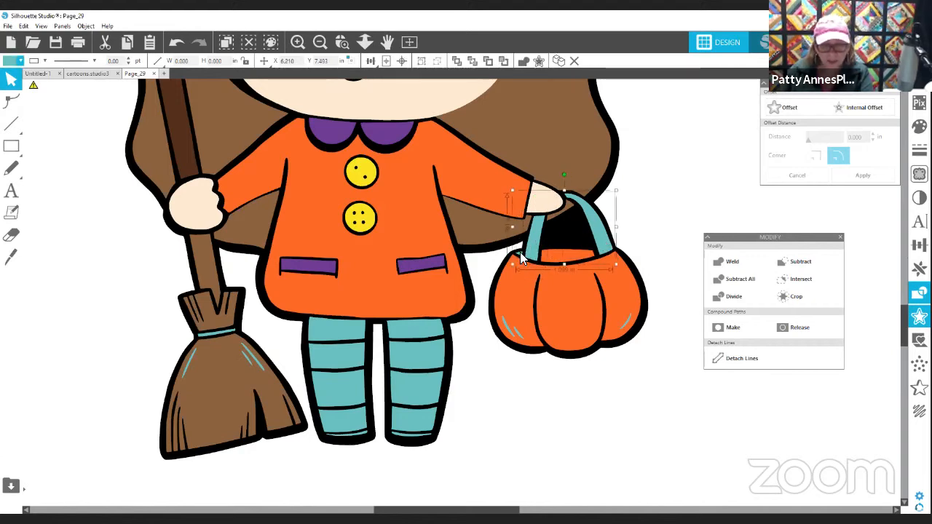
click(8, 62)
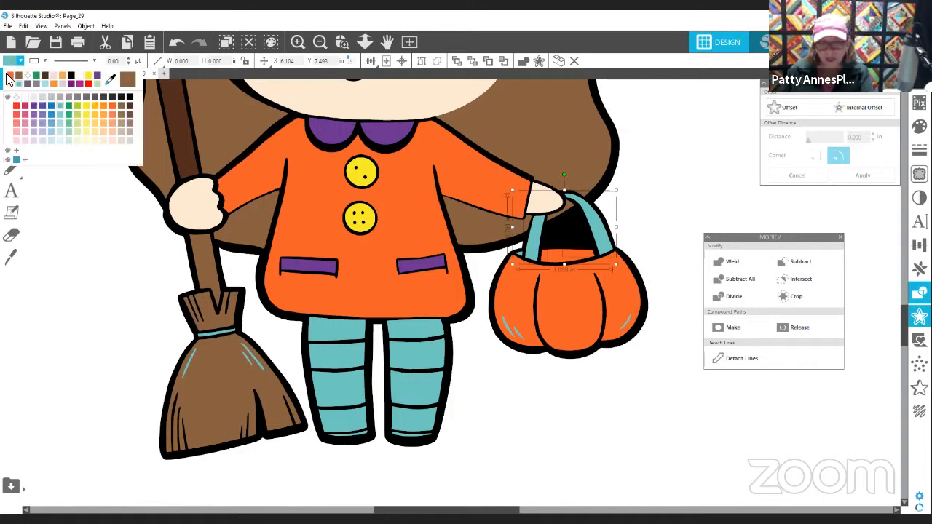
click(9, 76)
click(588, 473)
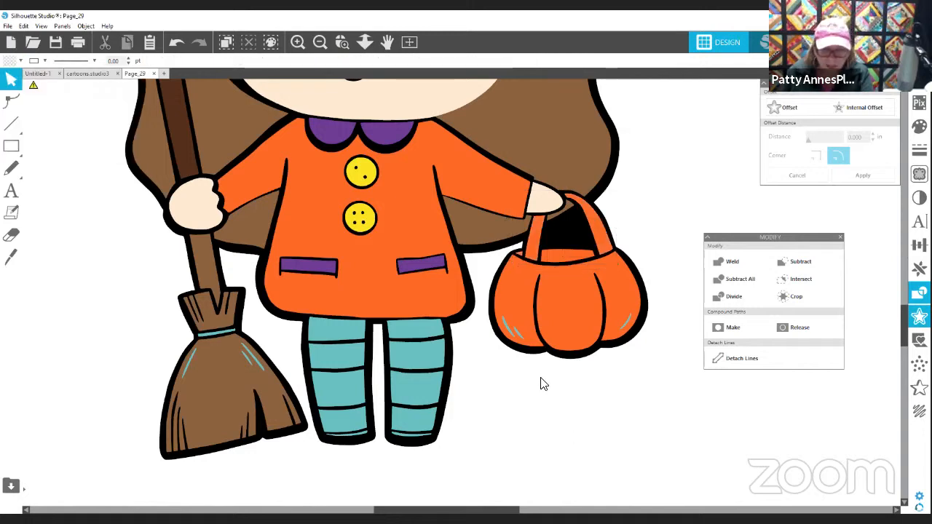
Subtract the teal highlight marks from the orange pumpkin body, then check the cut-outs by moving the body off the basket and back.
click(508, 329)
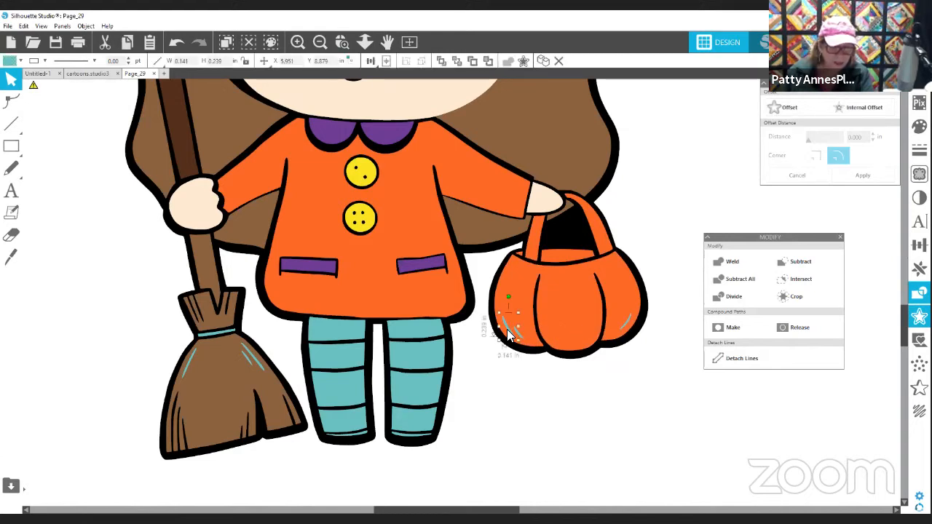
shift+click(517, 334)
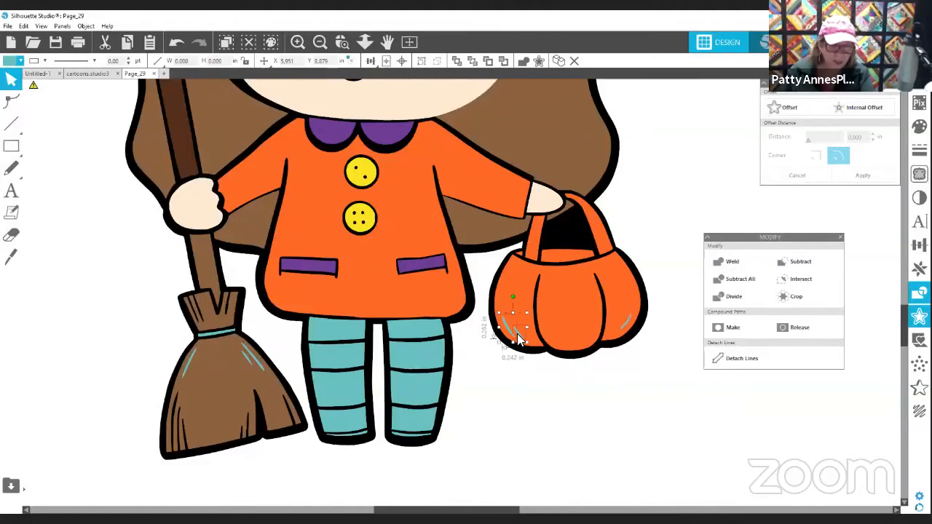
shift+click(624, 327)
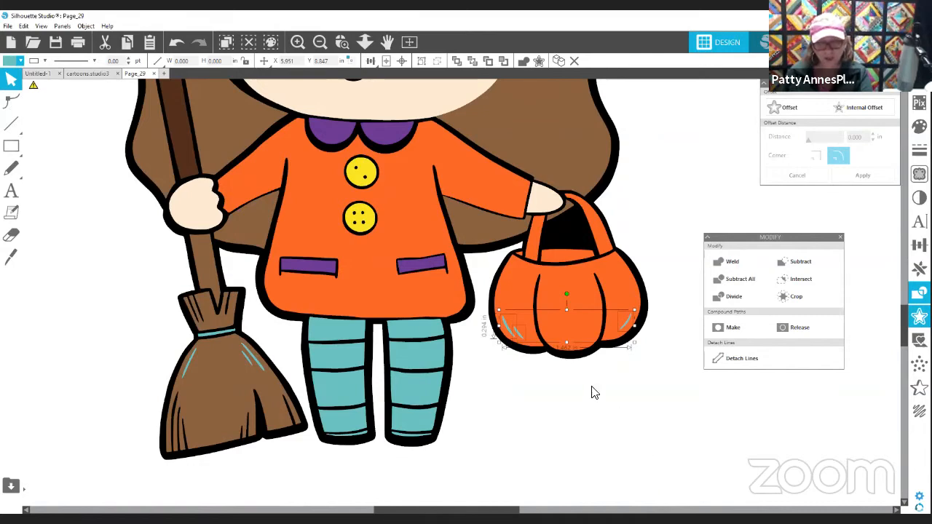
click(520, 286)
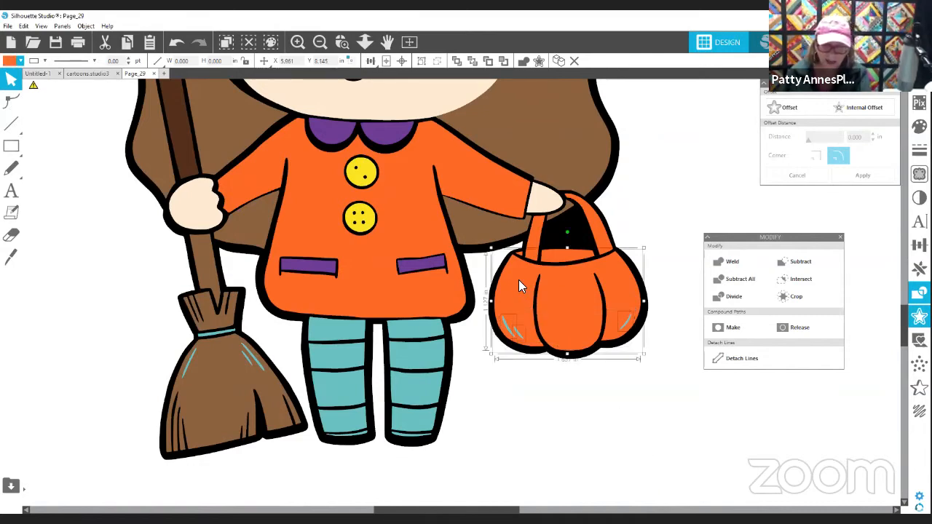
click(800, 265)
drag(584, 316, 596, 434)
drag(540, 425, 529, 313)
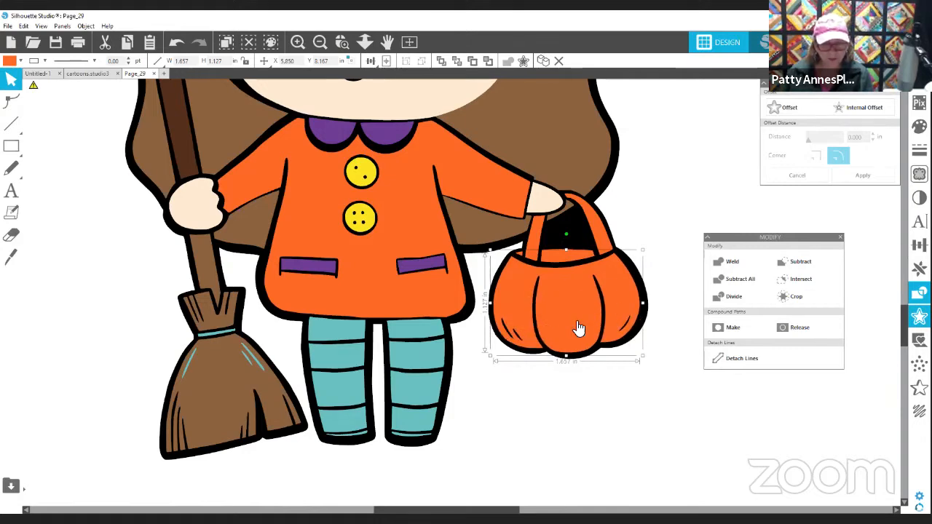
Move the pumpkin body below the basket and the black silhouette beside the witch to inspect the layers, and put the silhouette back.
drag(578, 329, 593, 457)
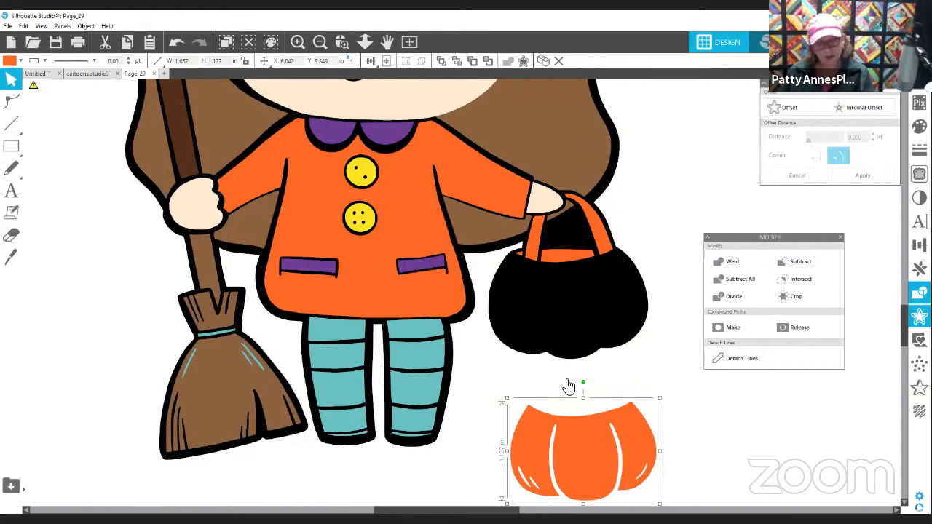
click(321, 41)
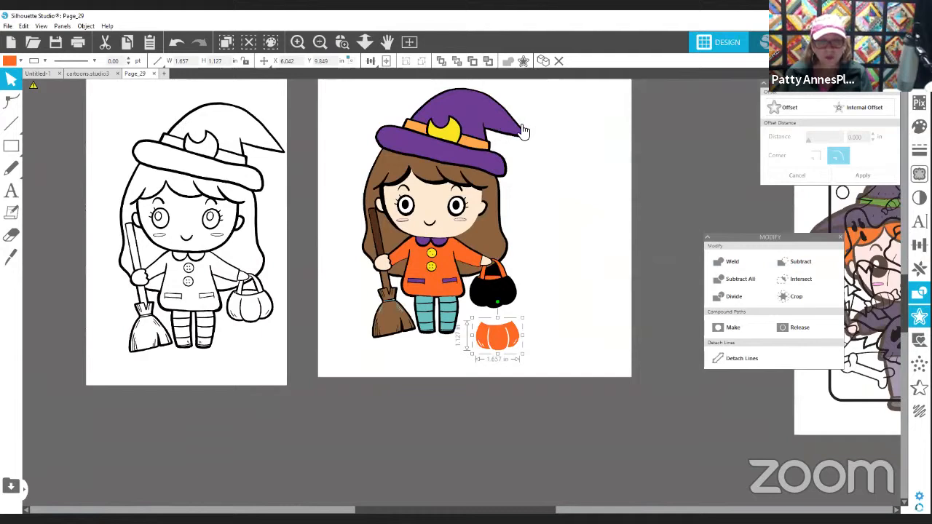
click(523, 131)
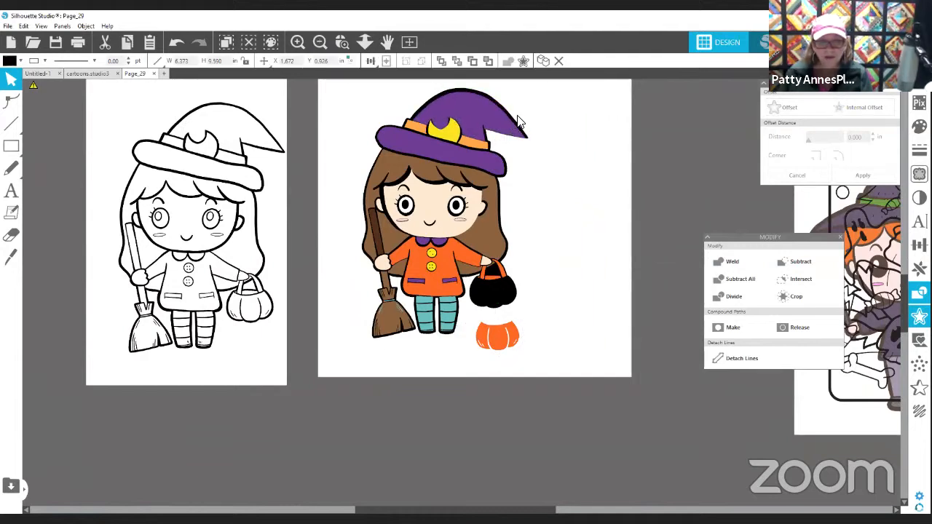
drag(523, 132, 680, 116)
click(678, 115)
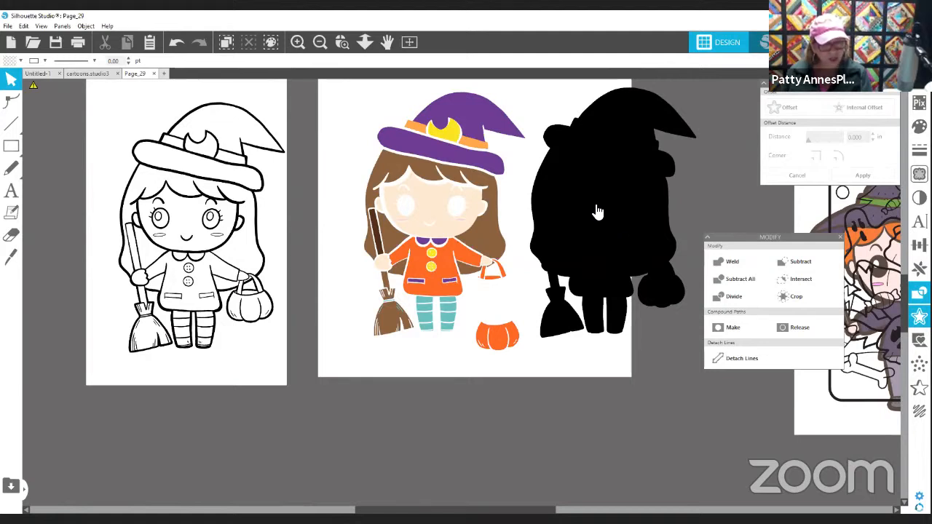
drag(615, 211, 458, 210)
drag(453, 209, 449, 209)
click(435, 206)
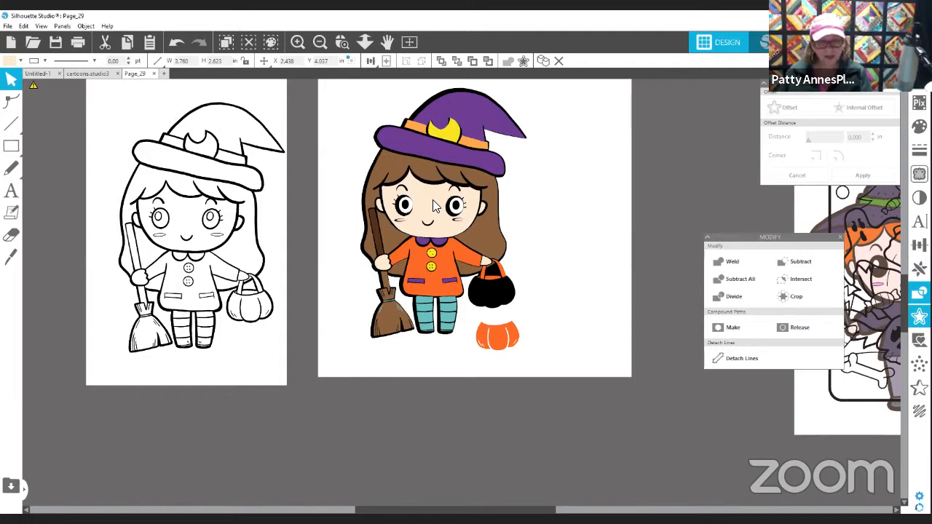
Move the orange pumpkin body back onto the black basket shape.
click(551, 346)
drag(506, 338, 485, 292)
click(465, 316)
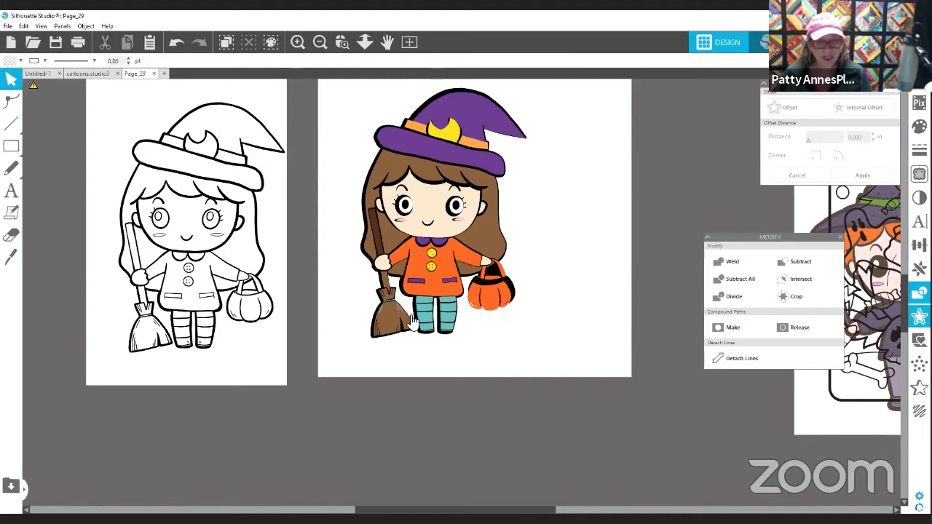
Fill the first and third stripes of both stockings with purple.
click(420, 304)
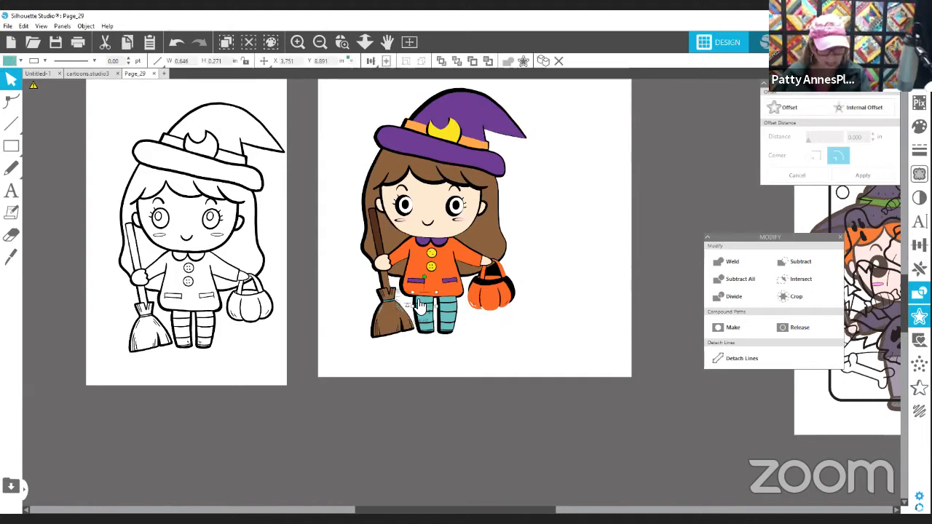
shift+click(423, 321)
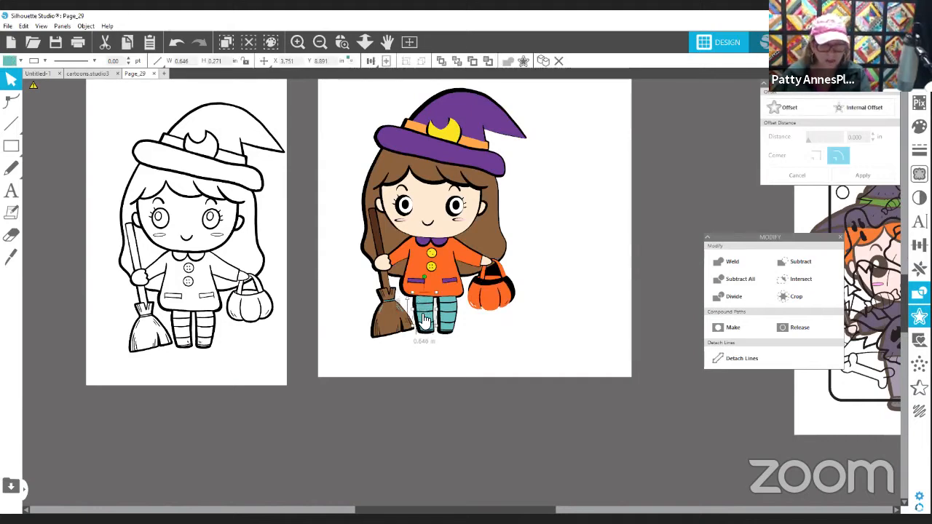
shift+click(447, 323)
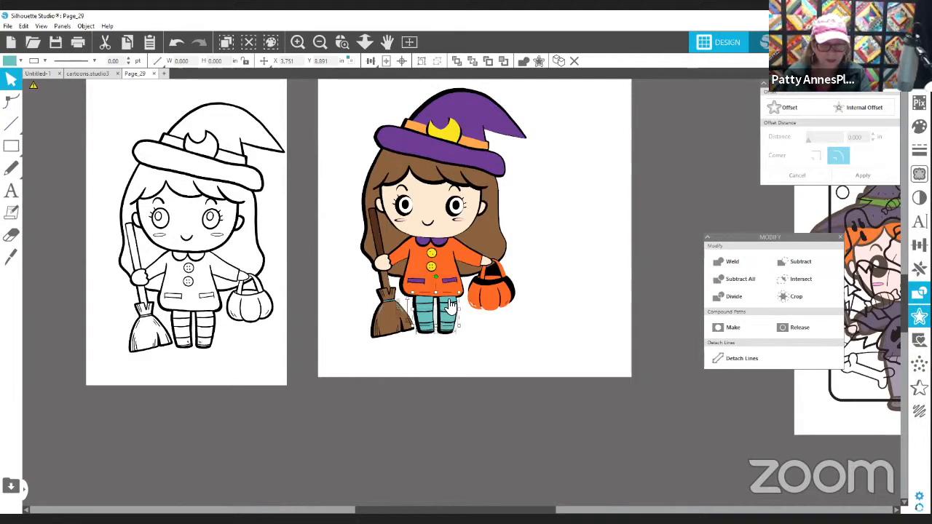
click(10, 61)
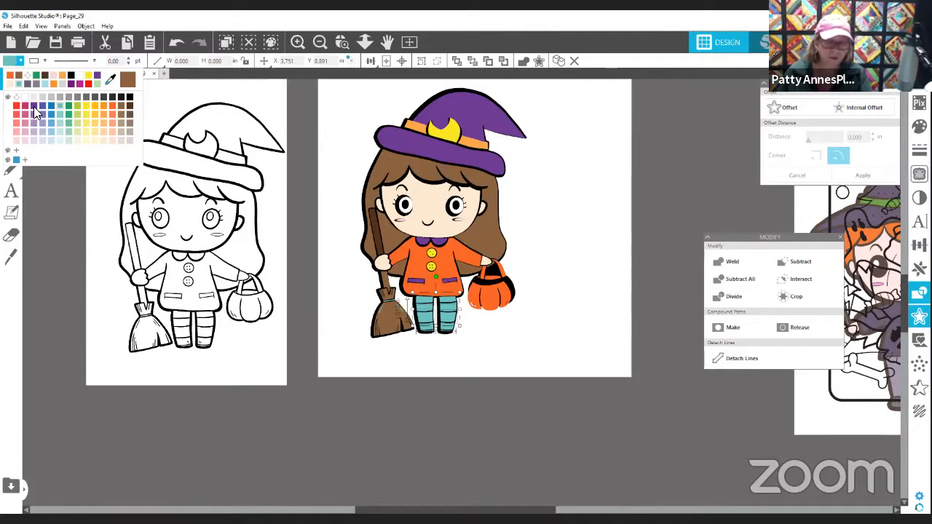
click(34, 111)
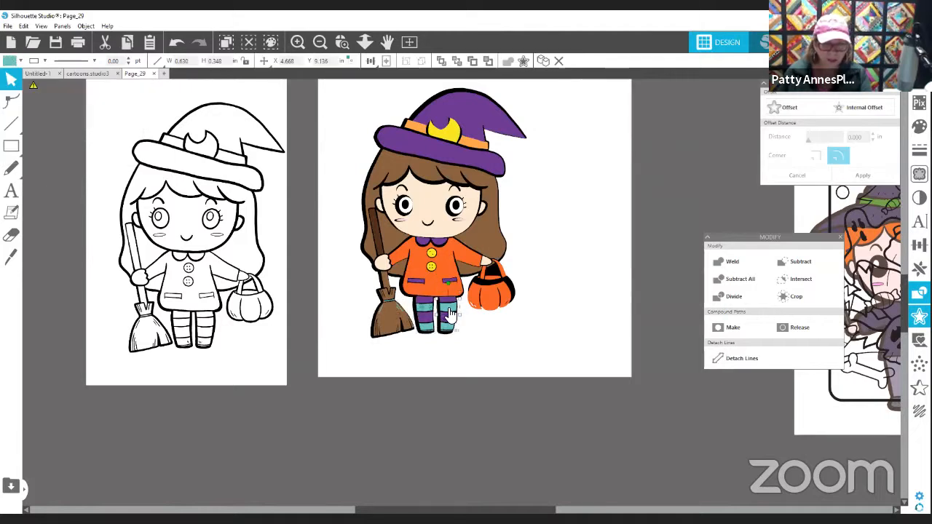
Fill the second and fourth stripes of both stockings with the coat's orange.
shift+click(421, 311)
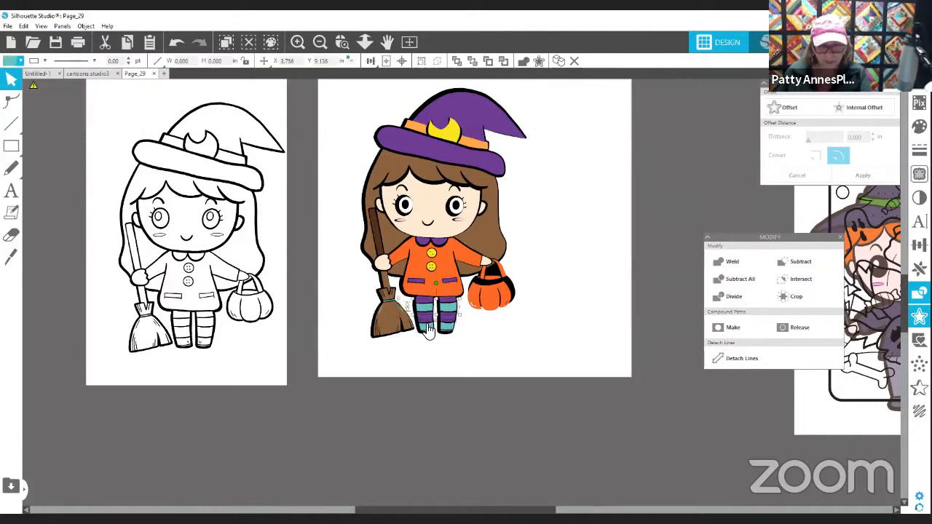
shift+click(426, 328)
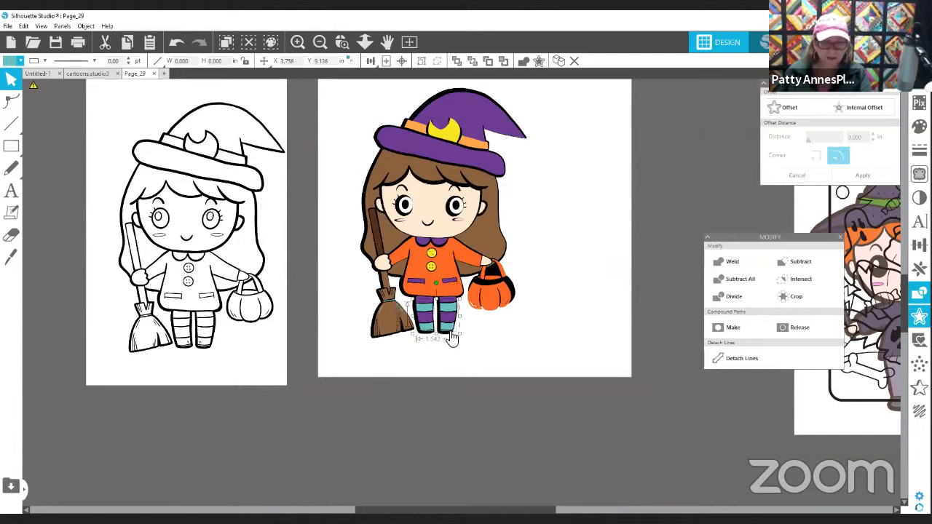
click(10, 62)
click(10, 62)
click(10, 62)
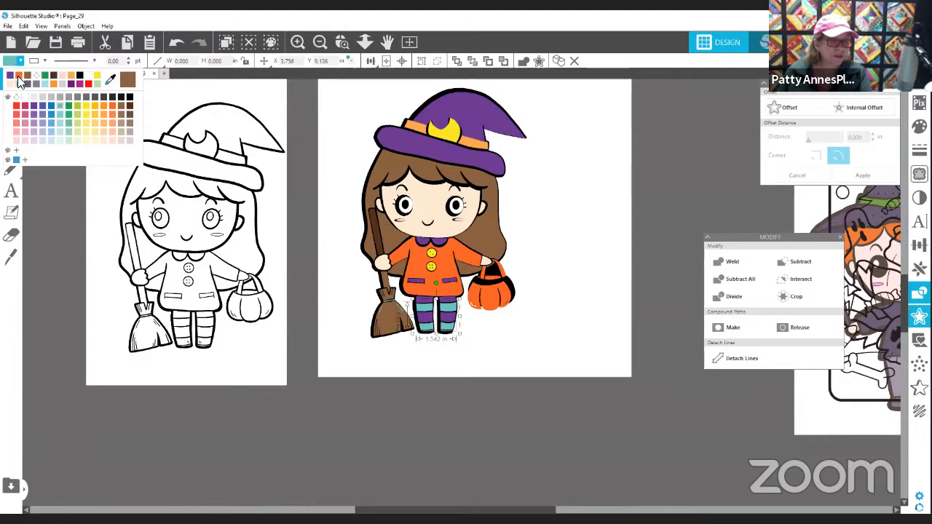
click(20, 81)
click(517, 364)
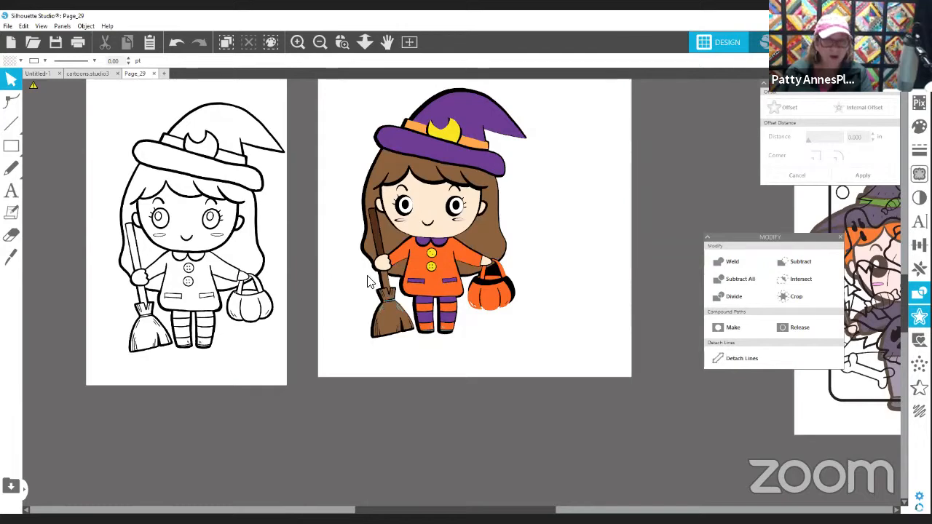
Move the broom's teal band and the teal highlight on its left side off the broom onto the blank page.
click(344, 44)
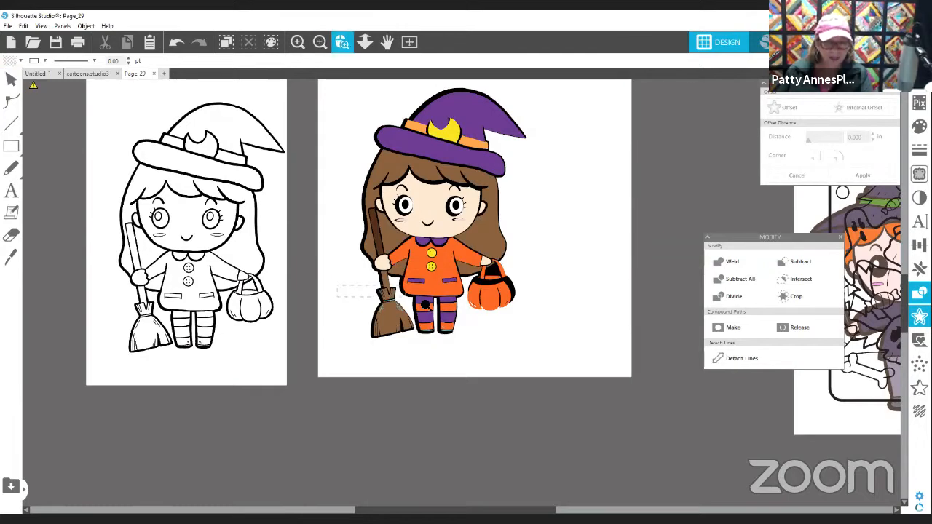
drag(528, 377, 339, 282)
click(260, 152)
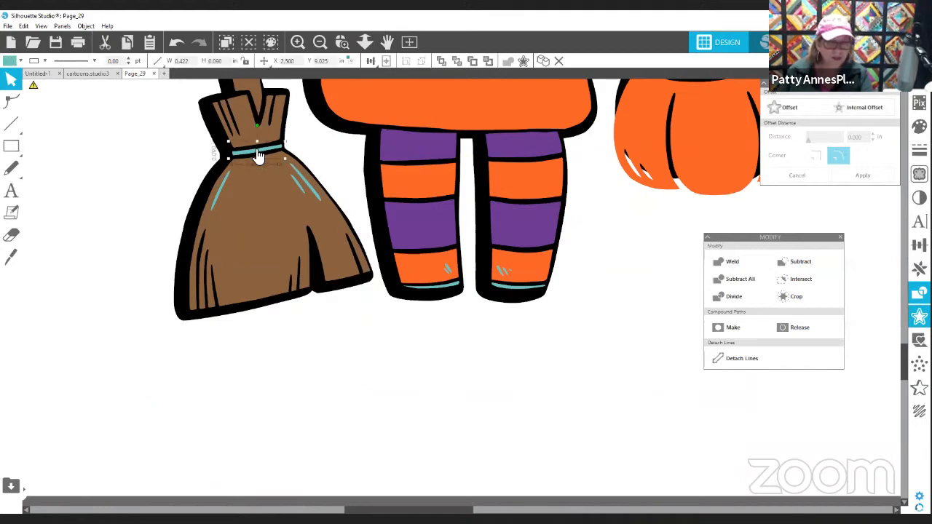
drag(259, 155, 126, 166)
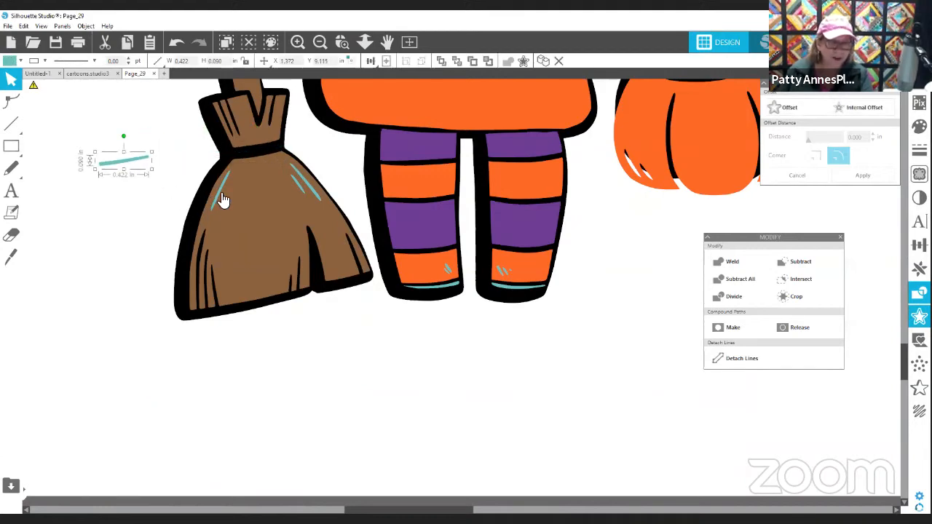
drag(221, 199, 127, 195)
click(167, 193)
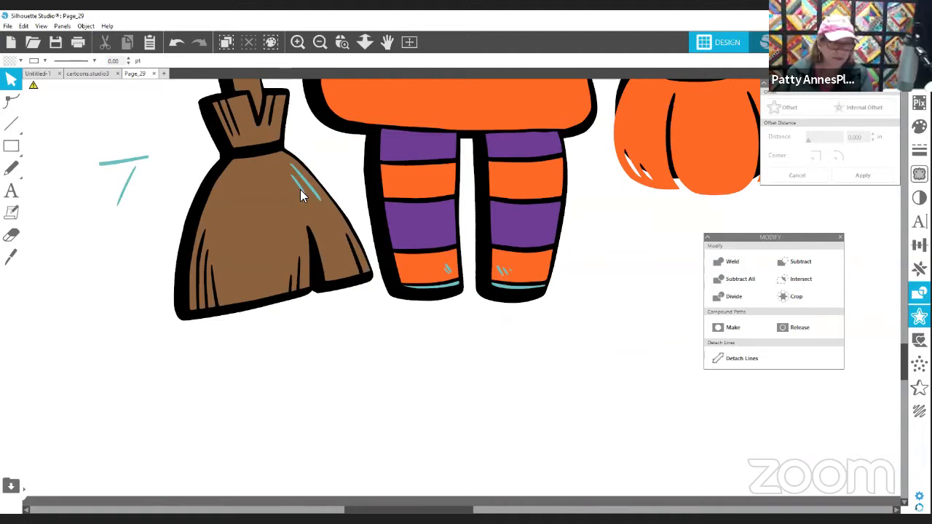
Subtract the two teal highlights from the brown broom bristles and delete the two loose teal strokes beside the broom.
click(304, 196)
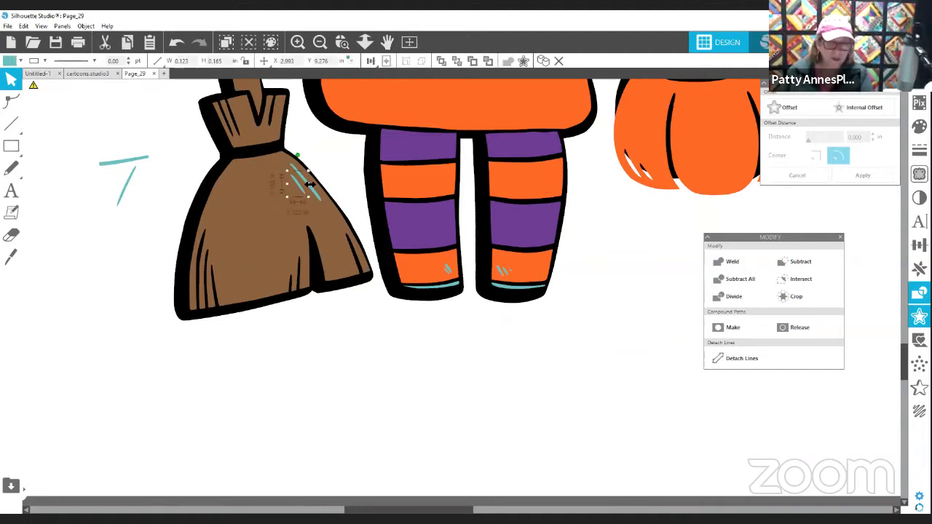
shift+click(314, 195)
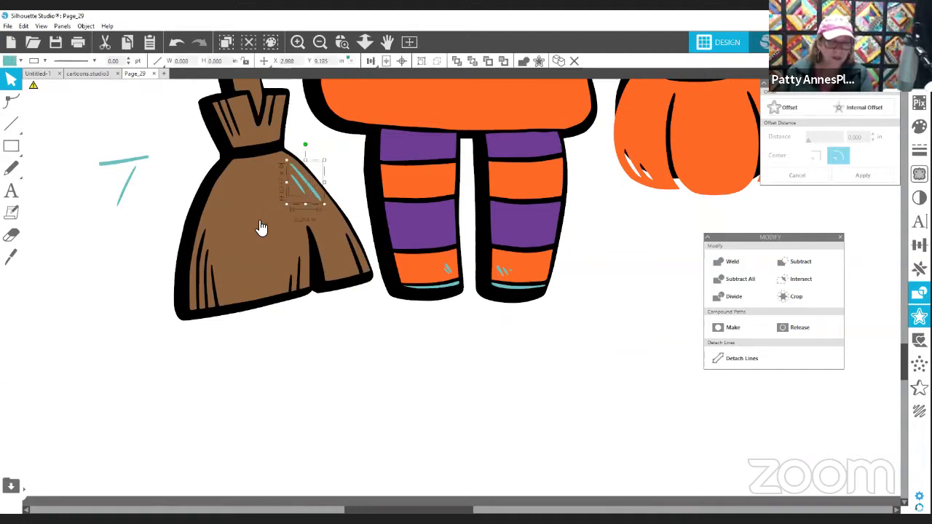
shift+click(252, 218)
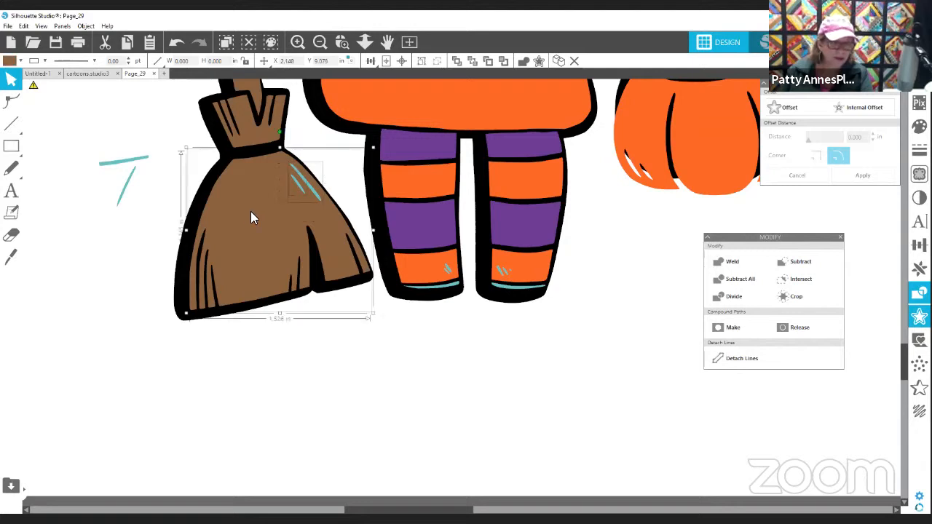
click(800, 263)
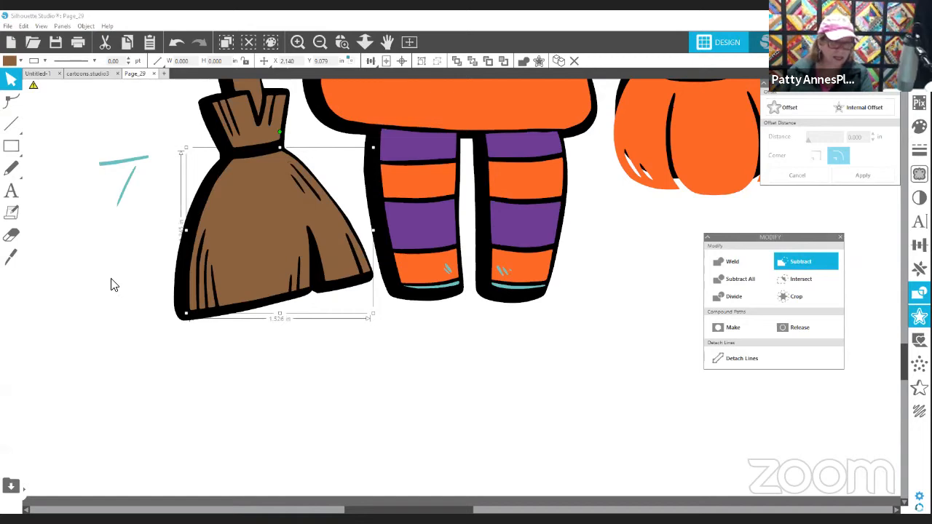
mouse_move(275, 220)
mouse_down()
mouse_move(283, 234)
mouse_move(265, 216)
mouse_move(270, 222)
mouse_up()
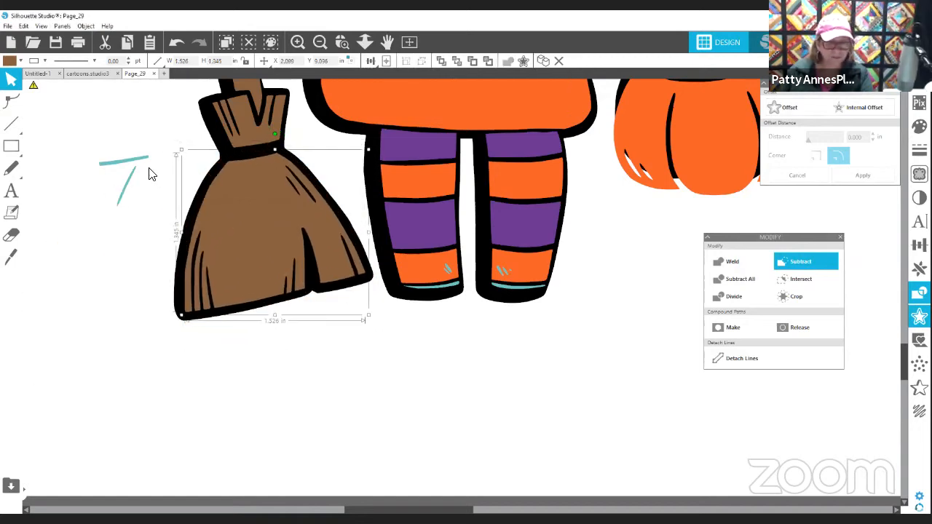
click(102, 161)
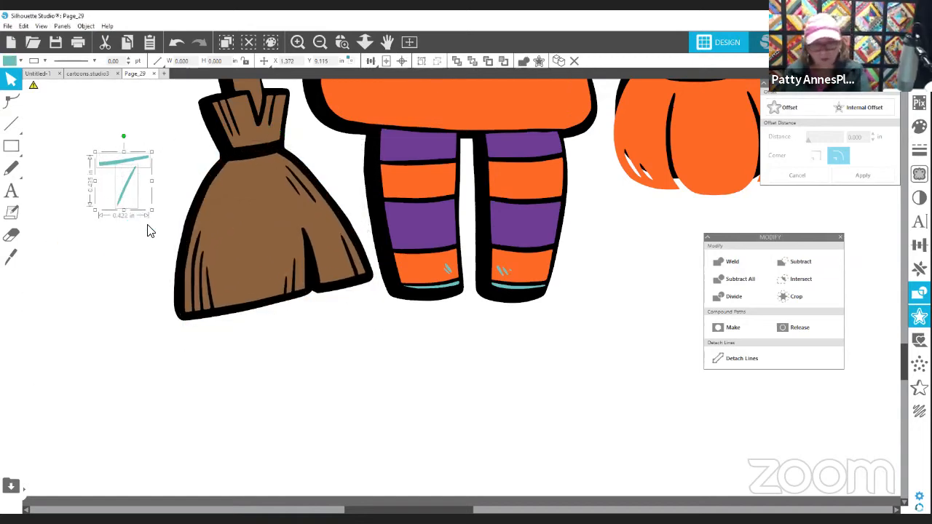
key(Delete)
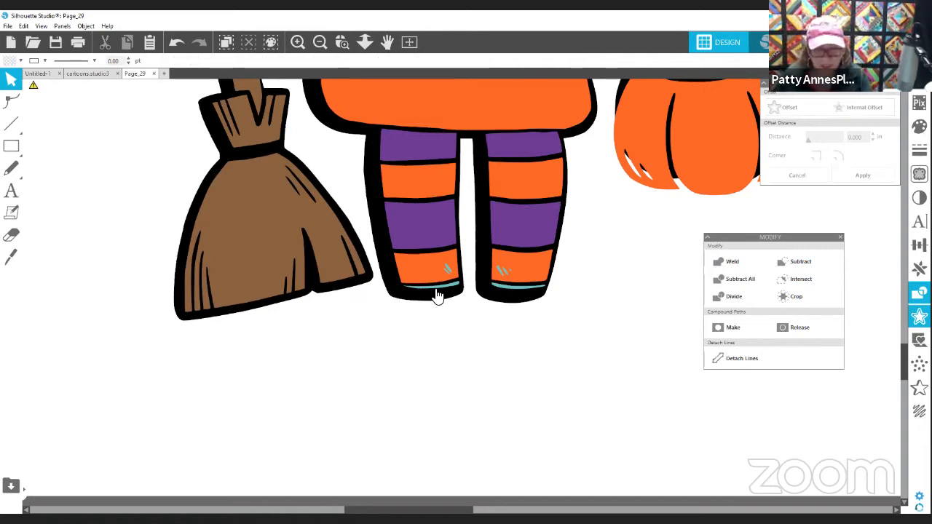
Move the teal slivers under the bottom stripes of both stockings onto the blank page and delete them.
drag(439, 294, 446, 347)
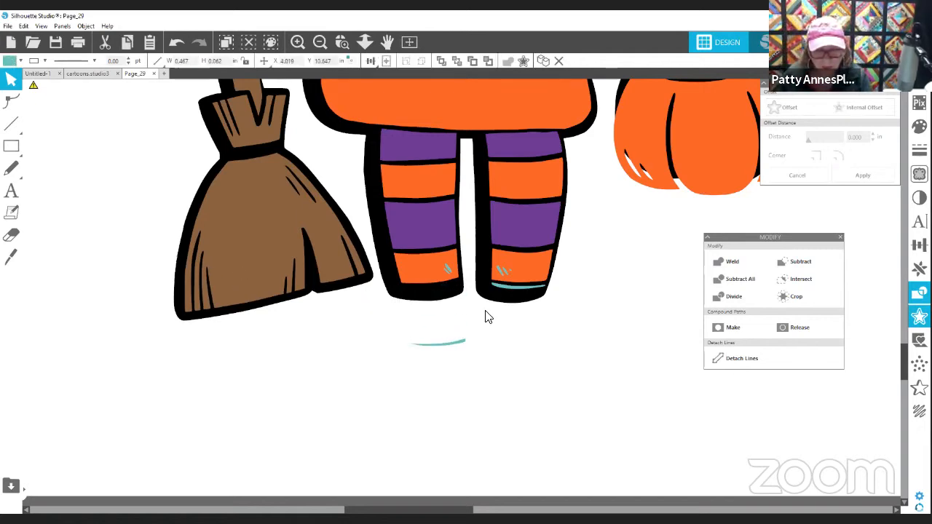
drag(507, 293, 477, 368)
drag(426, 344, 491, 374)
drag(452, 350, 591, 386)
key(Delete)
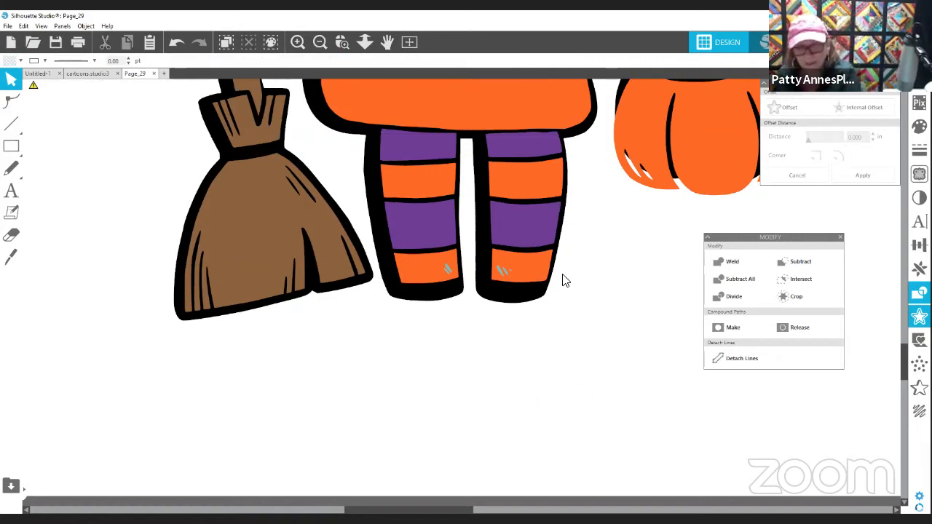
Subtract the small teal marks from the bottom orange stripe of the right-hand stocking.
click(501, 273)
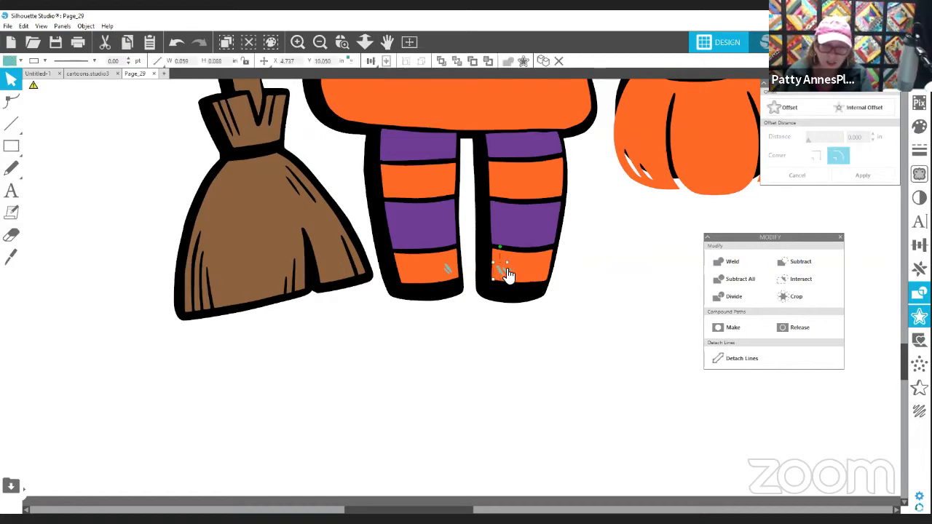
shift+click(509, 272)
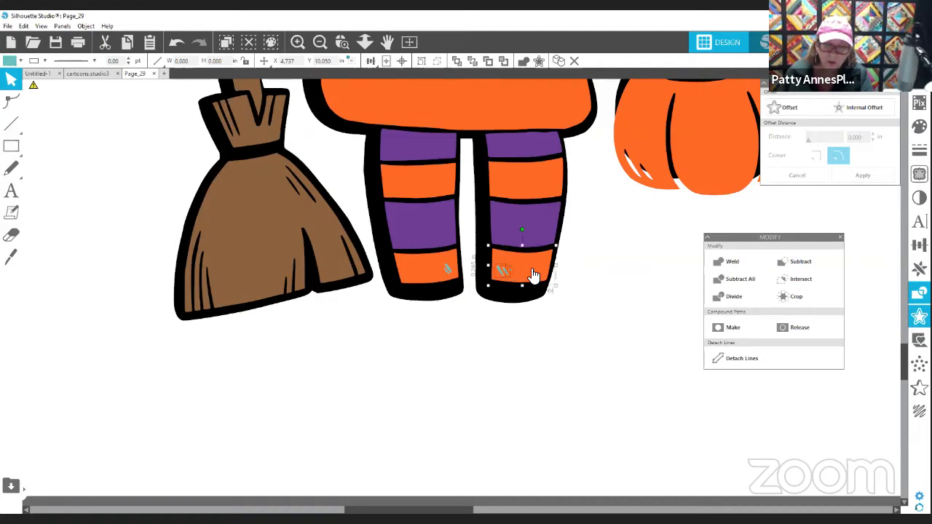
shift+click(535, 272)
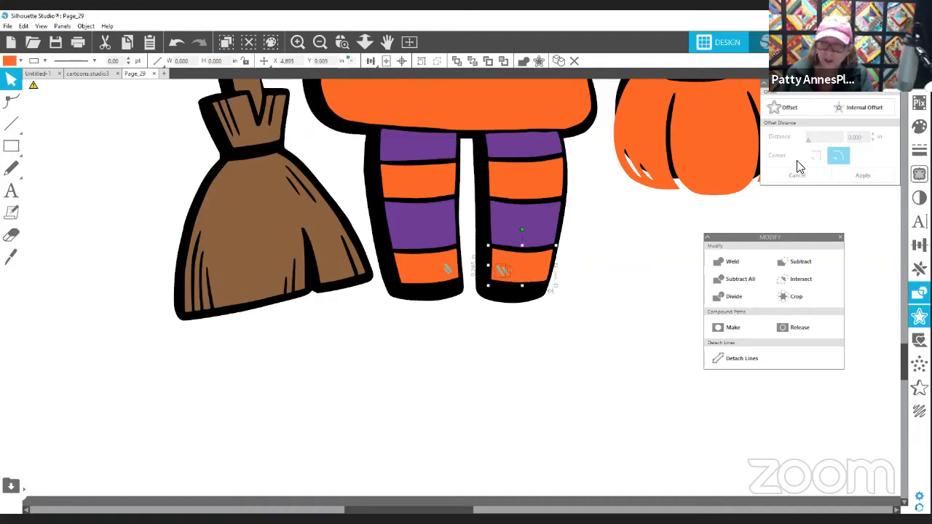
click(802, 264)
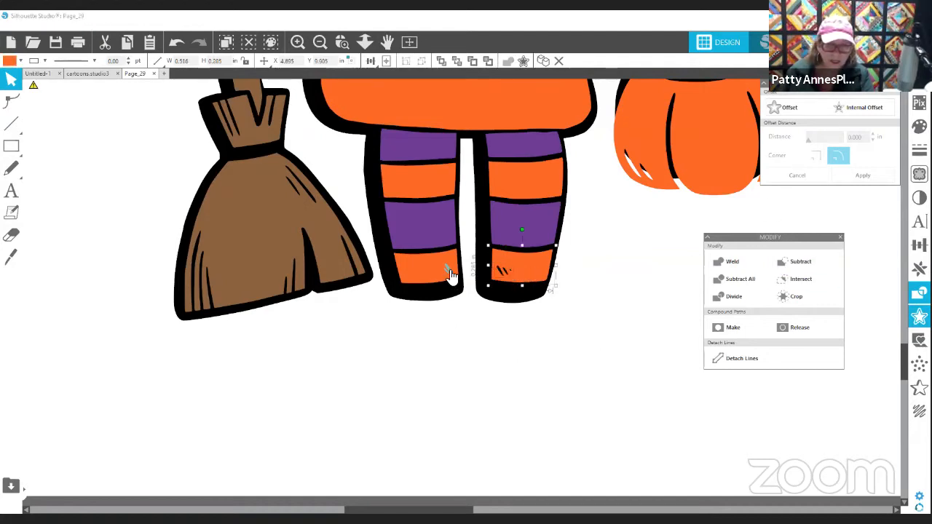
Subtract the small teal marks from the bottom orange stripe of the left-hand stocking.
click(449, 272)
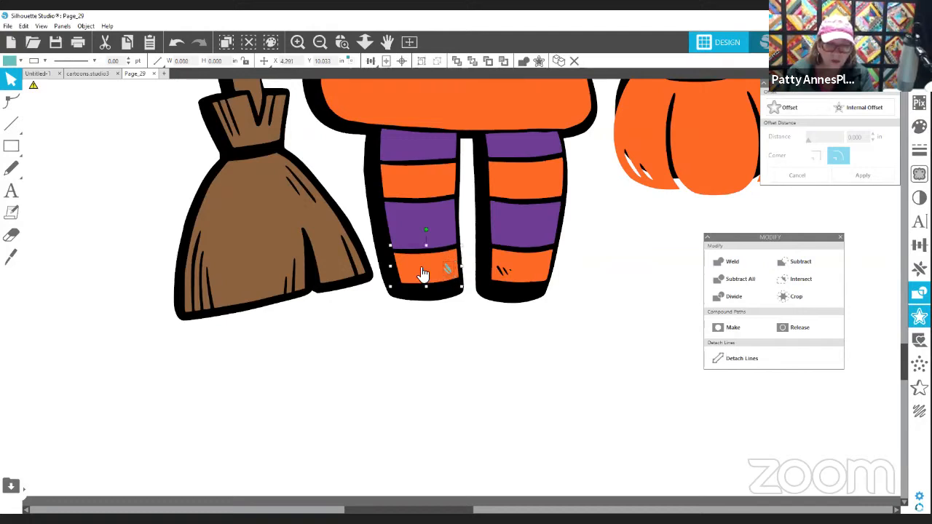
Subtract the small hatch-mark shapes from the orange bottom stripe of the sock nearest the broom.
shift+click(422, 273)
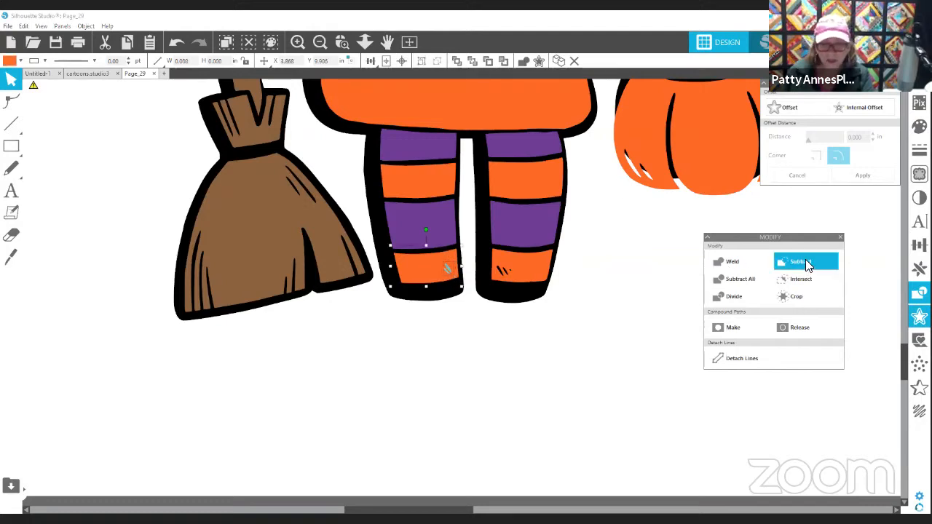
click(800, 261)
click(601, 373)
Shift the two pink cheek fills so each sits inside its black outline on the witch's face.
scroll(626, 375, up, 6)
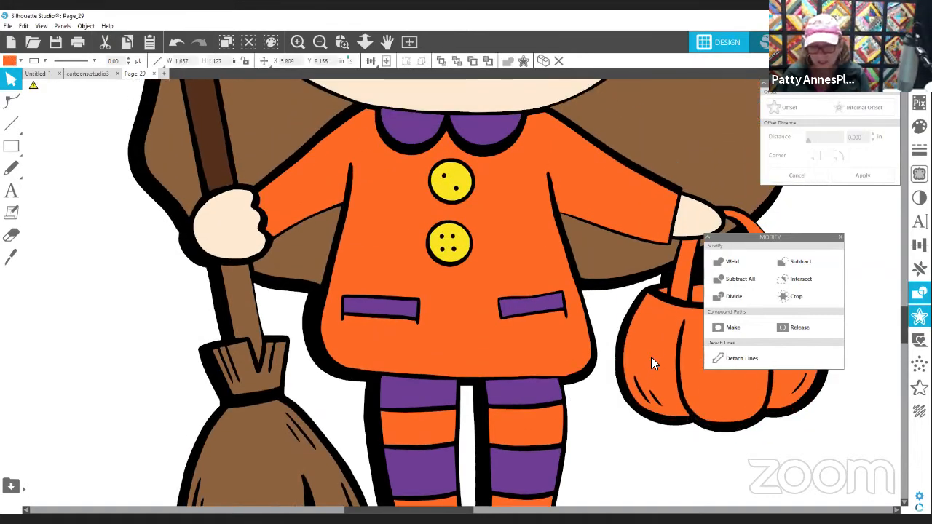
click(650, 359)
scroll(611, 350, up, 3)
scroll(575, 254, up, 3)
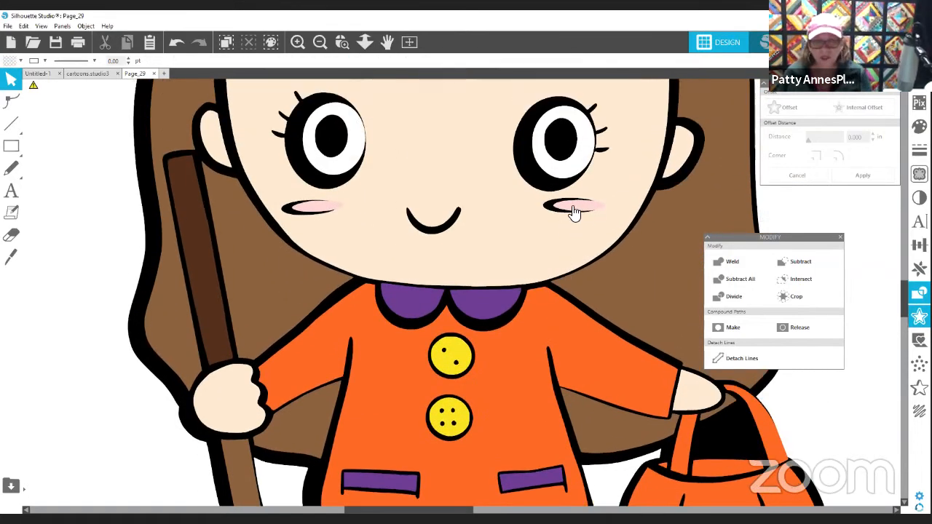
click(564, 209)
click(323, 208)
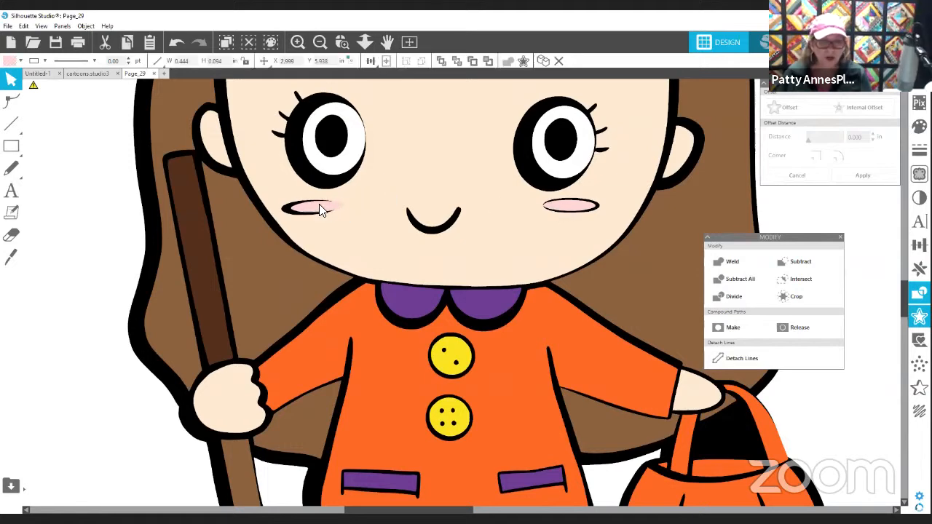
Examine the face, hat and then the whole coloured witch for remaining gaps or misplaced fills.
scroll(437, 277, up, 1)
scroll(453, 286, up, 2)
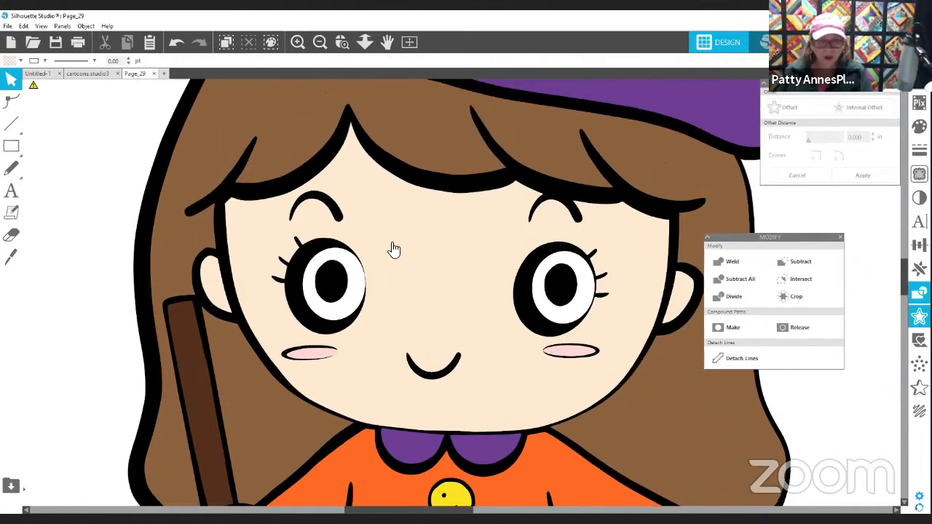
scroll(416, 114, up, 2)
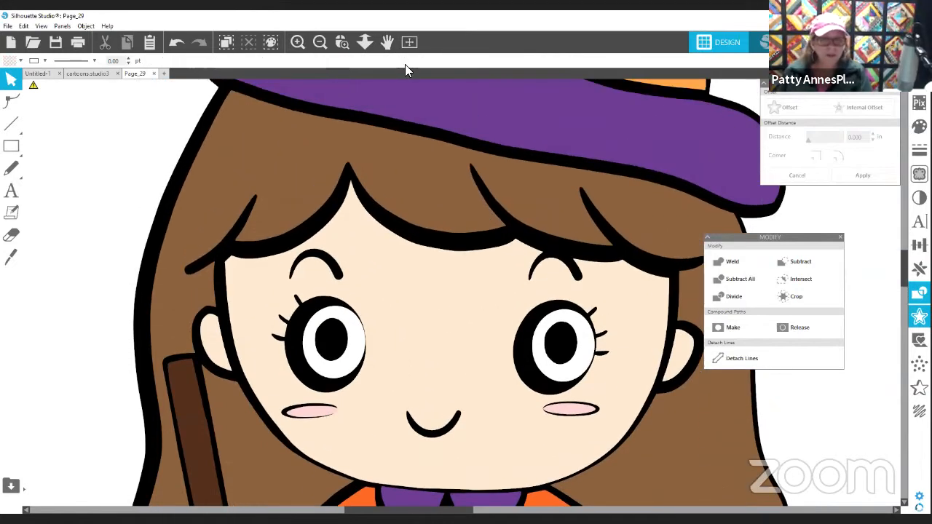
click(320, 42)
click(323, 43)
click(323, 42)
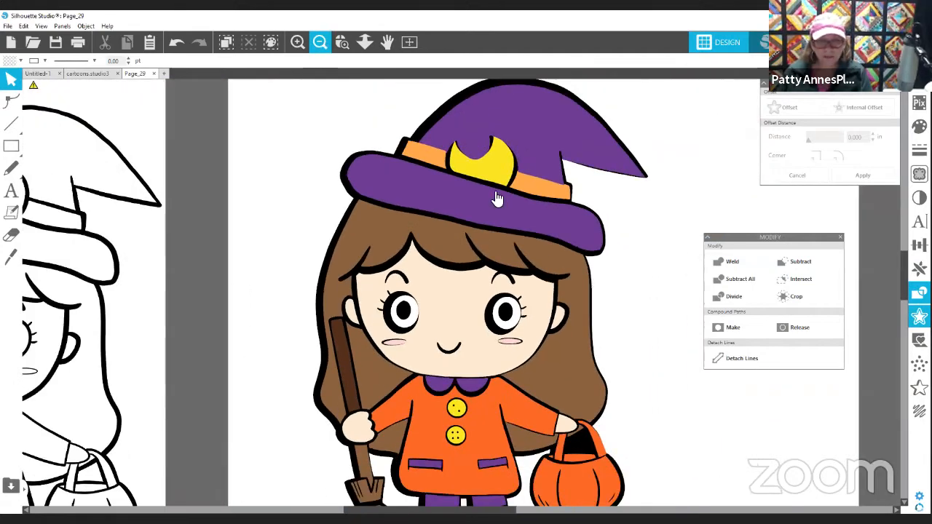
drag(500, 176, 500, 175)
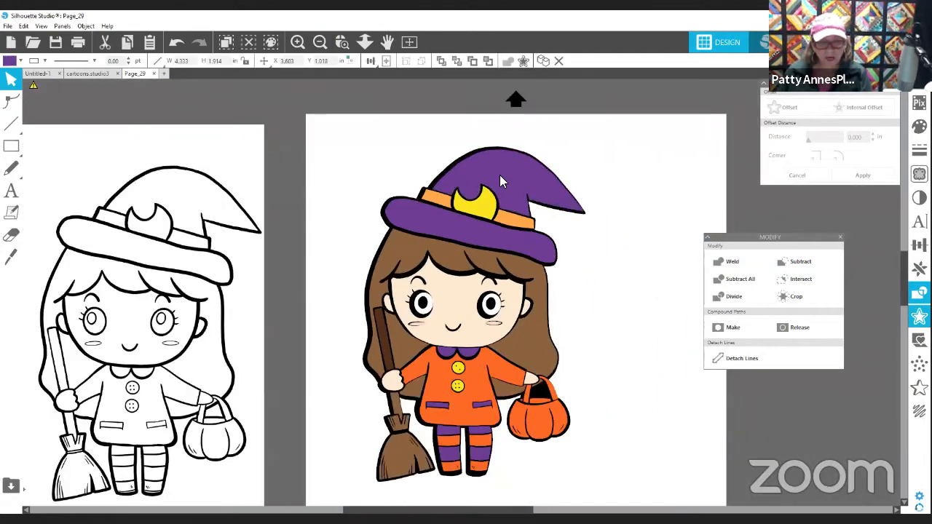
click(619, 310)
scroll(626, 306, down, 1)
scroll(630, 313, down, 1)
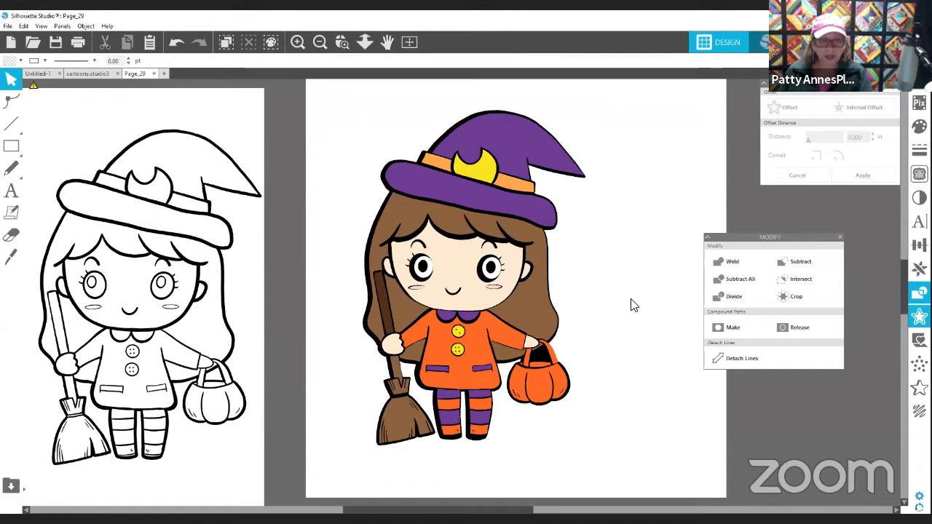
Select all purple pieces of the witch by fill colour RGB (105,50,145), keeping the Modify options clear of the colour list.
click(271, 42)
click(798, 110)
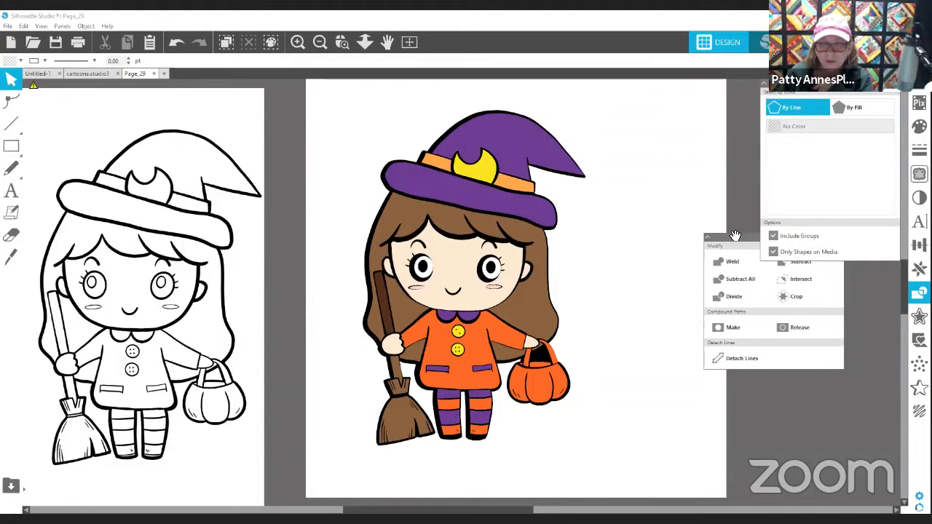
drag(735, 236, 771, 298)
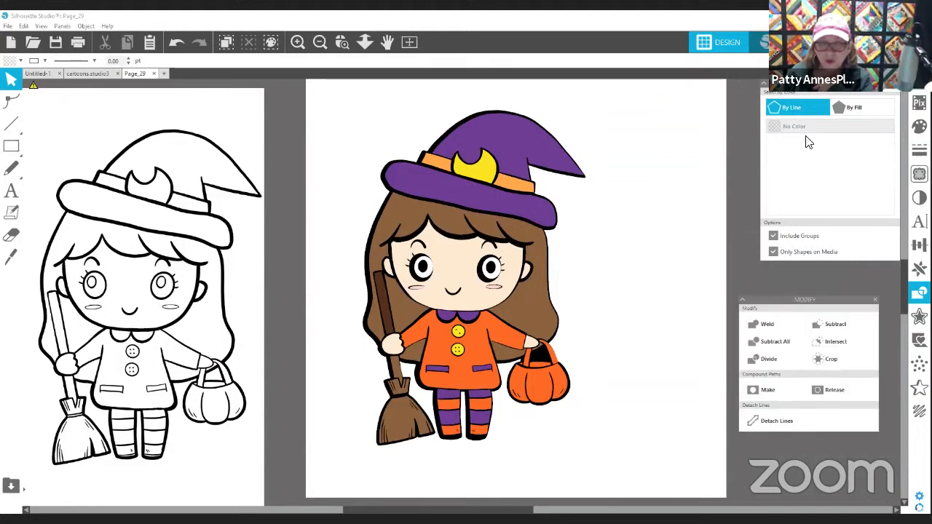
click(848, 108)
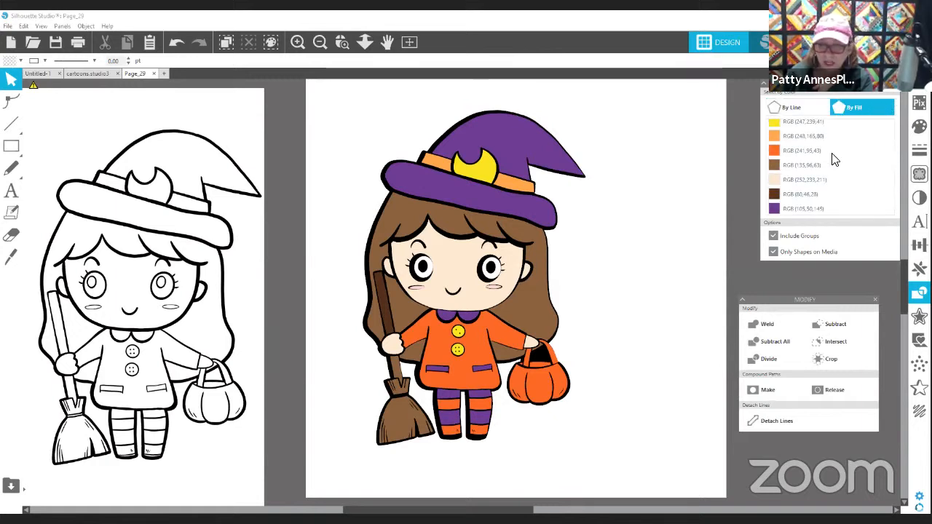
click(793, 208)
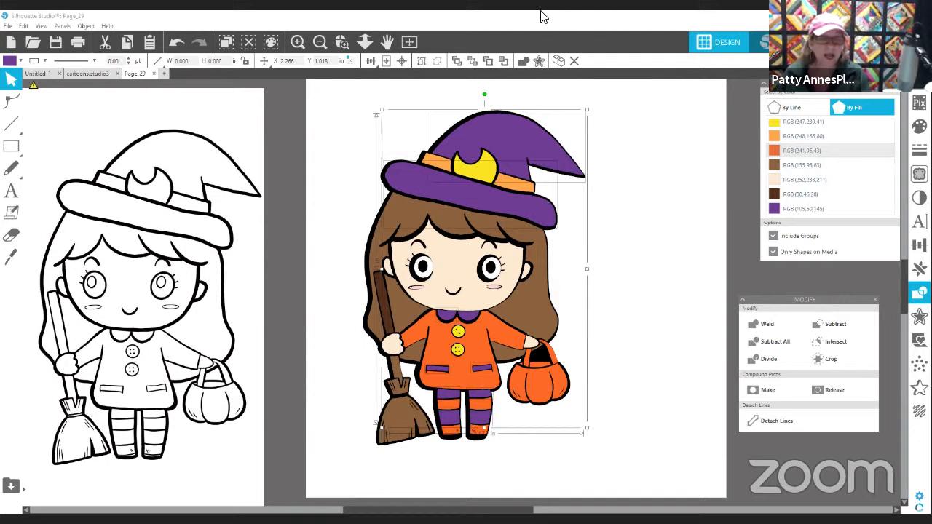
Group the selected purple pieces and move the group off the coloured witch, over the line-art copy.
right_click(522, 152)
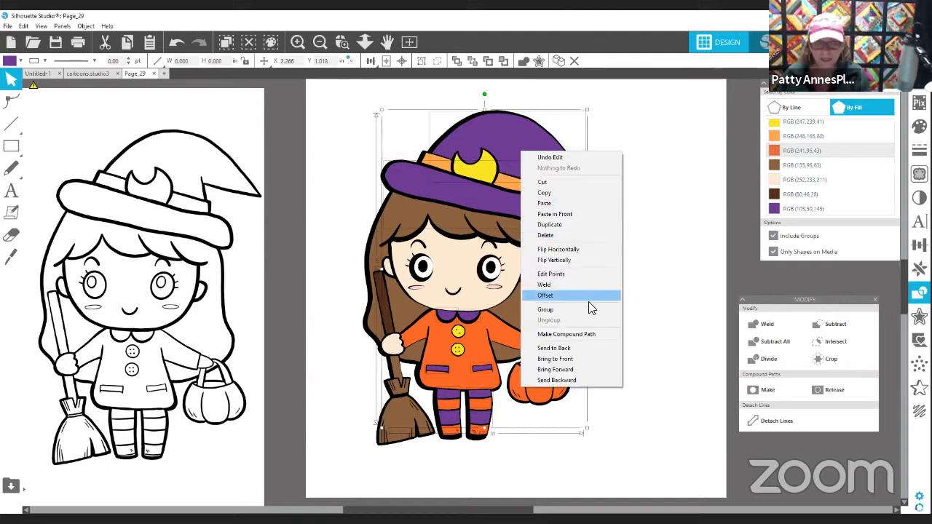
click(581, 311)
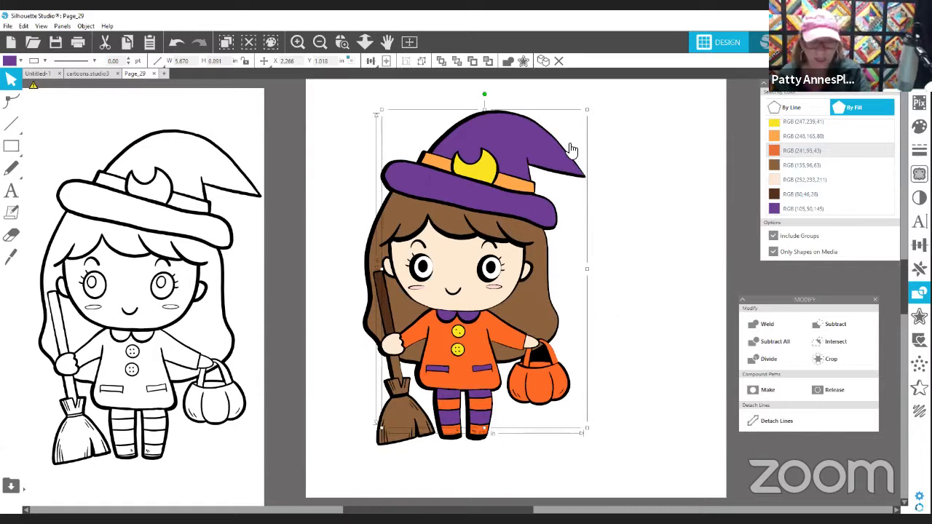
drag(523, 149, 708, 138)
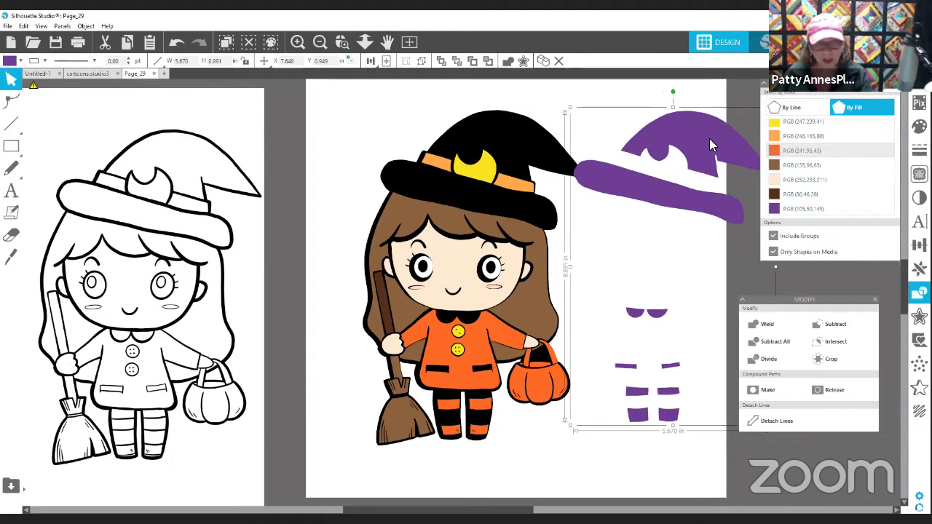
mouse_move(709, 138)
mouse_down()
mouse_move(66, 156)
mouse_move(228, 159)
mouse_move(198, 173)
mouse_move(278, 131)
mouse_move(266, 135)
mouse_up()
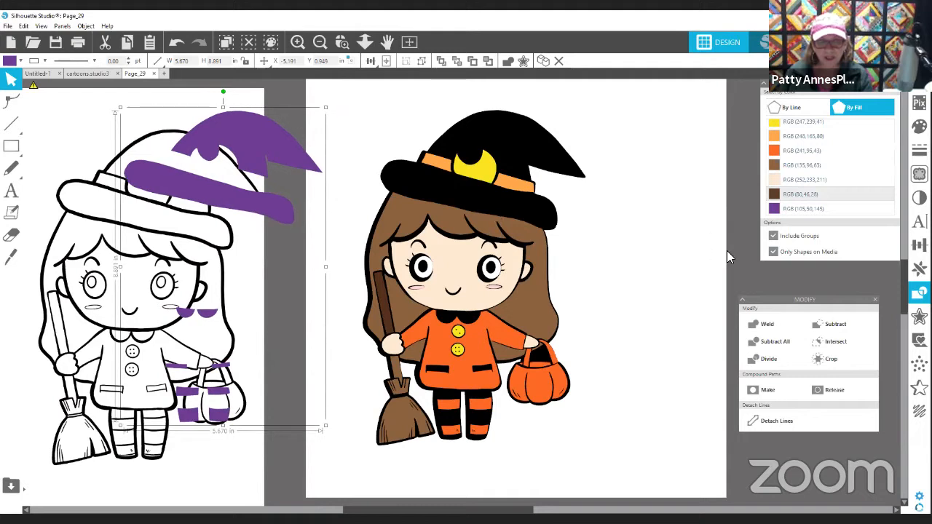
Recolour the lower piece of the broom handle with the dark brown sampled from the upper handle.
click(794, 197)
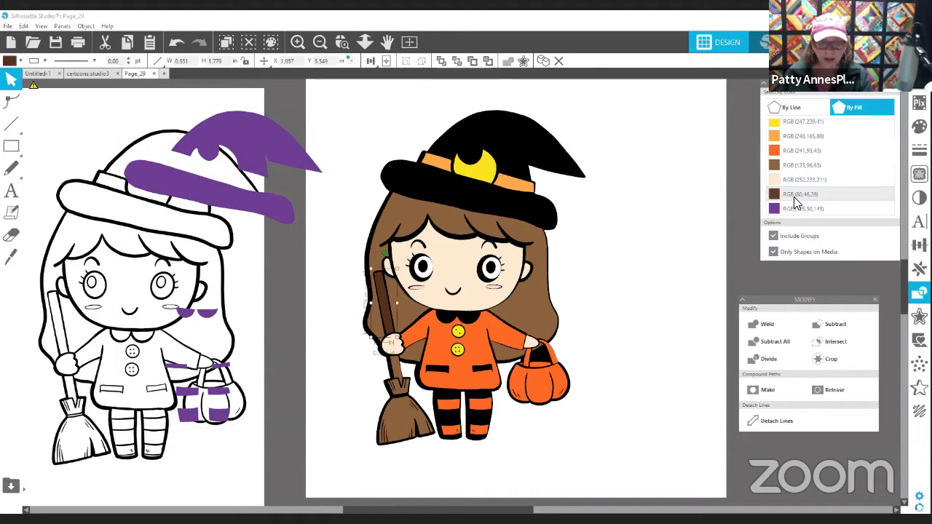
click(345, 376)
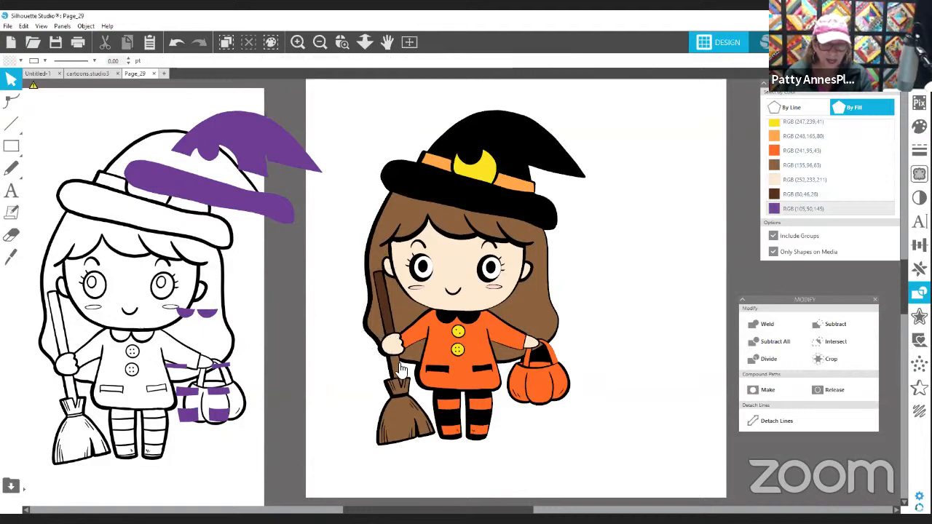
click(399, 370)
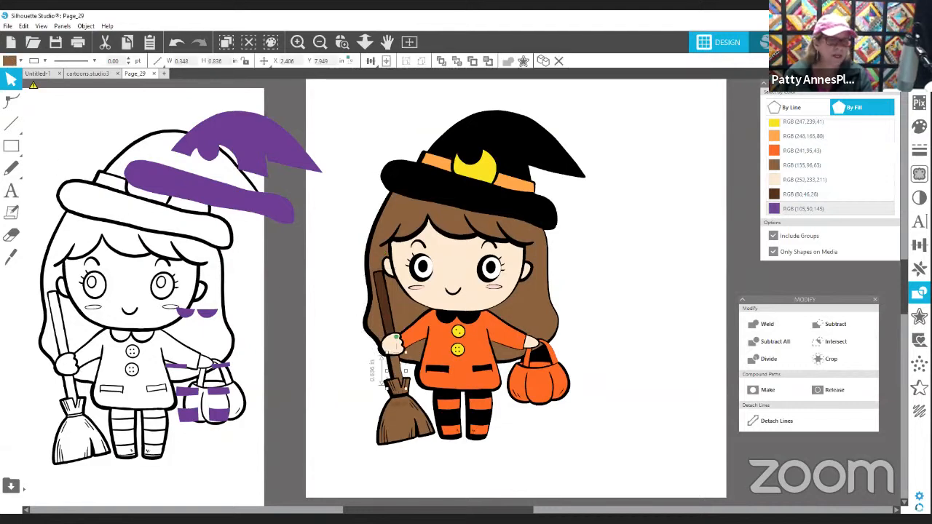
click(21, 60)
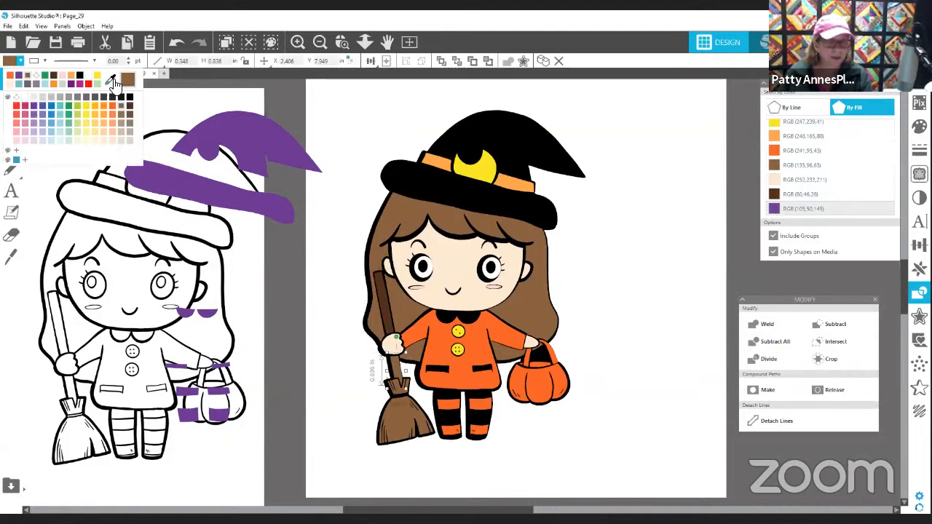
click(114, 84)
click(389, 324)
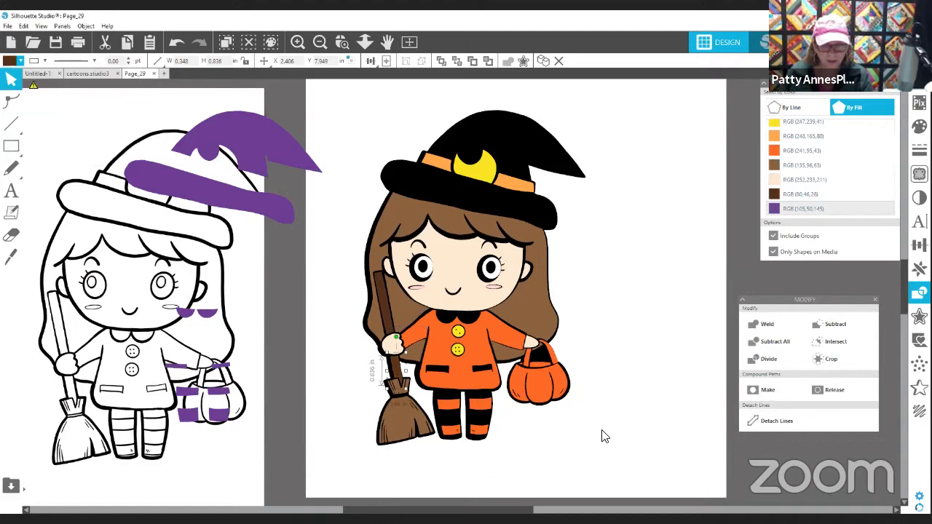
click(643, 277)
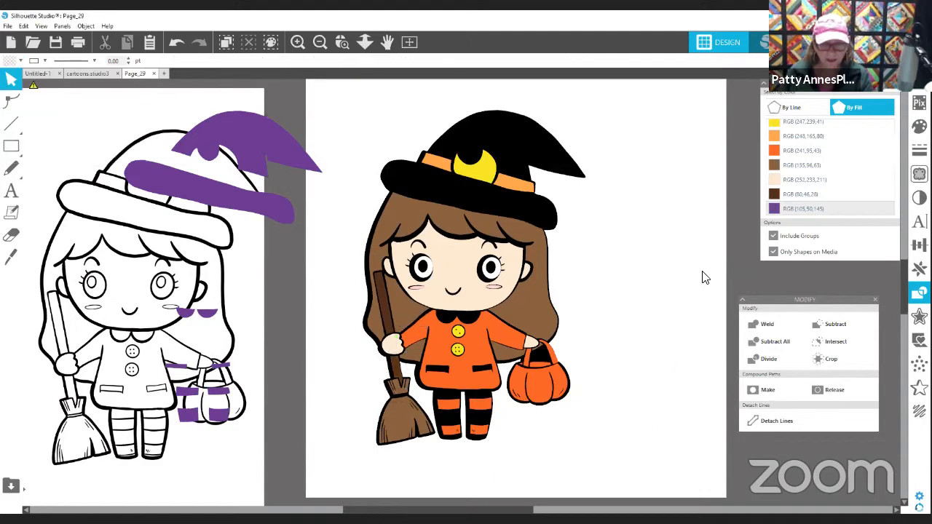
Select the dark brown RGB (80,46,28) and skin-tone RGB (252,233,211) pieces by fill, group each colour, and move both off the witch toward the line art.
click(786, 196)
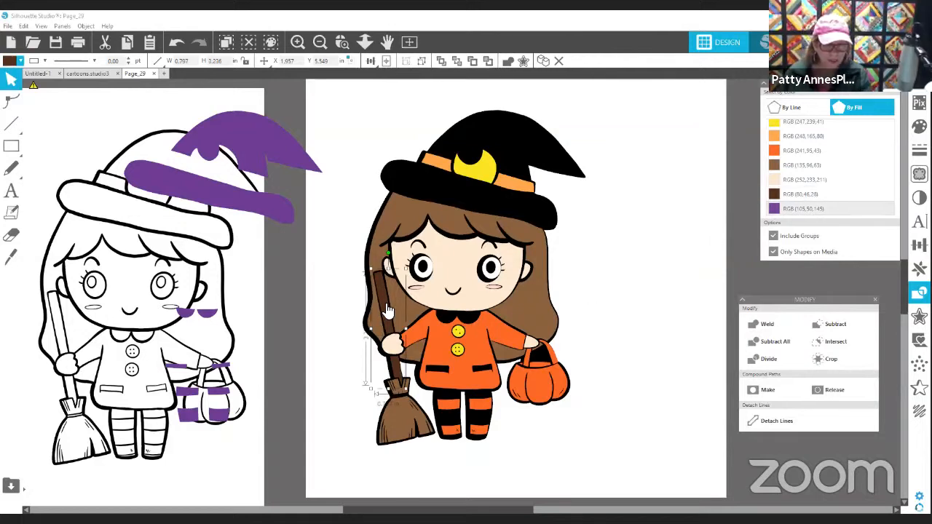
drag(387, 312, 305, 285)
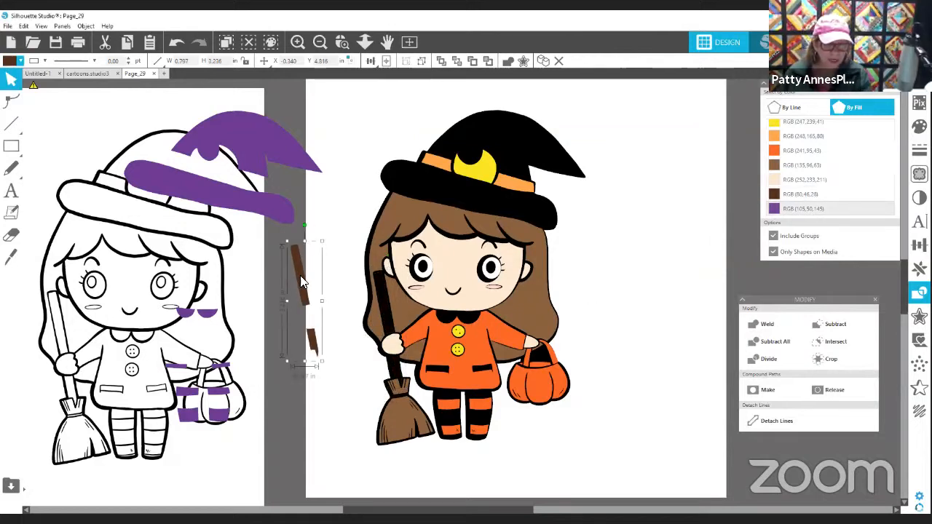
click(802, 194)
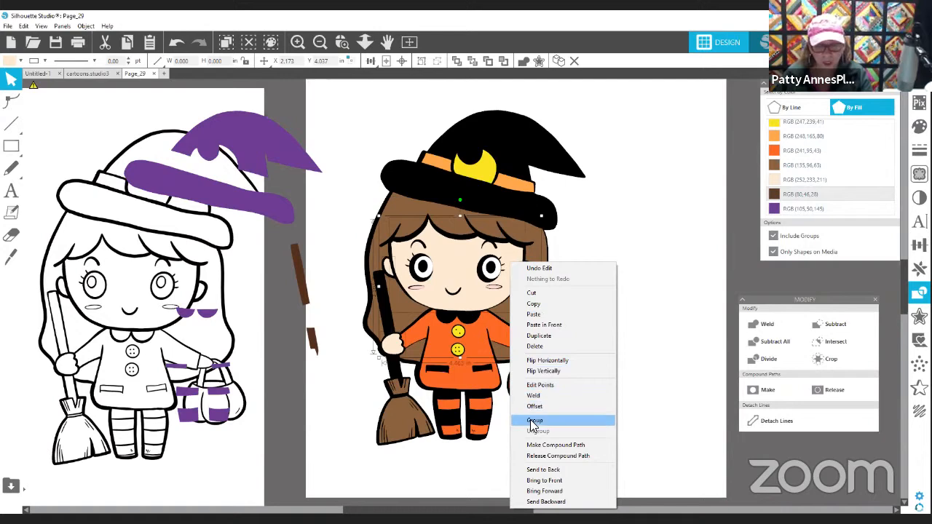
click(533, 420)
mouse_move(460, 268)
mouse_down()
mouse_move(622, 267)
mouse_move(466, 264)
mouse_move(227, 225)
mouse_up()
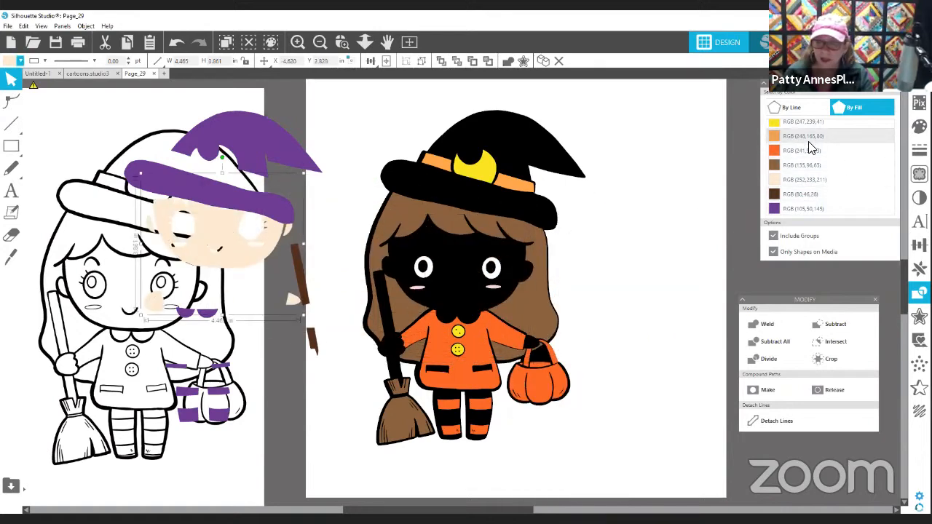
Group the brown RGB (135,96,63) and orange RGB (241,95,43) pieces by colour, moving brown onto the line art and orange to the witch's other side.
click(789, 165)
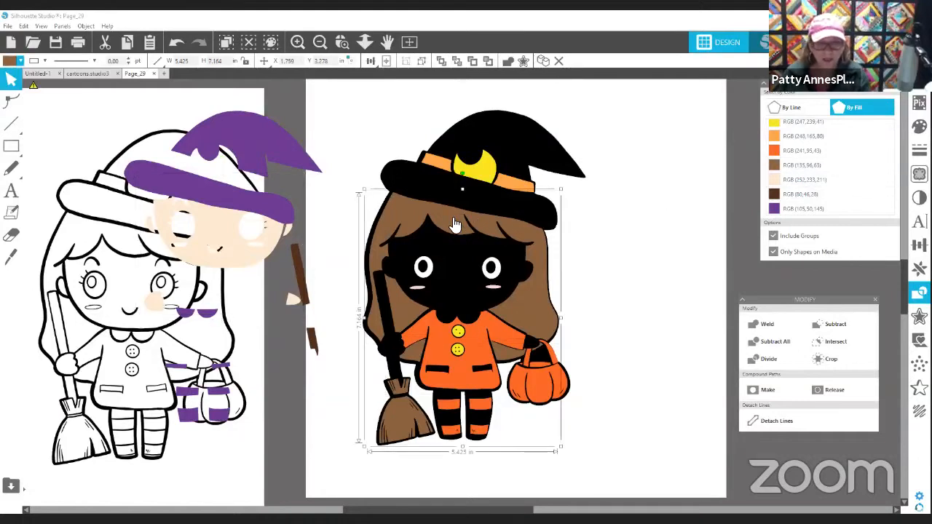
mouse_move(454, 230)
mouse_down()
mouse_move(607, 232)
mouse_move(396, 201)
mouse_move(401, 189)
mouse_move(178, 168)
mouse_up()
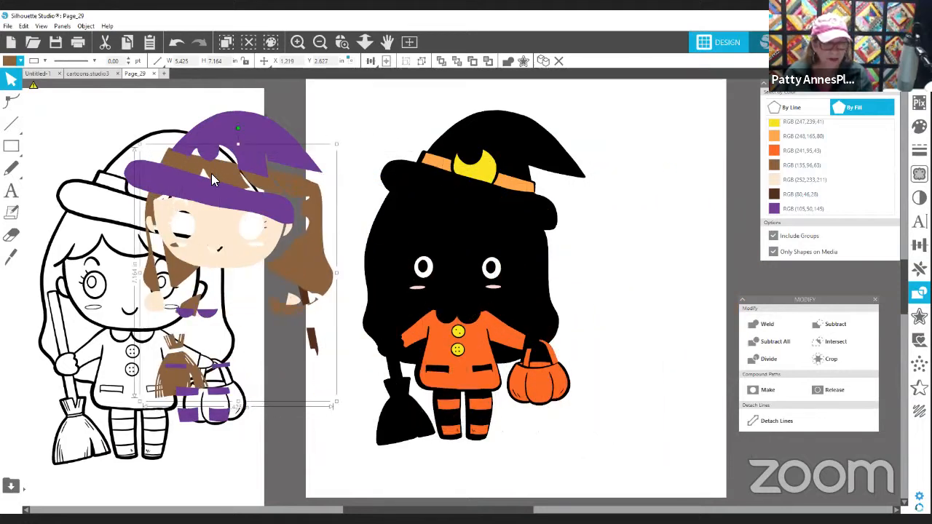
click(789, 156)
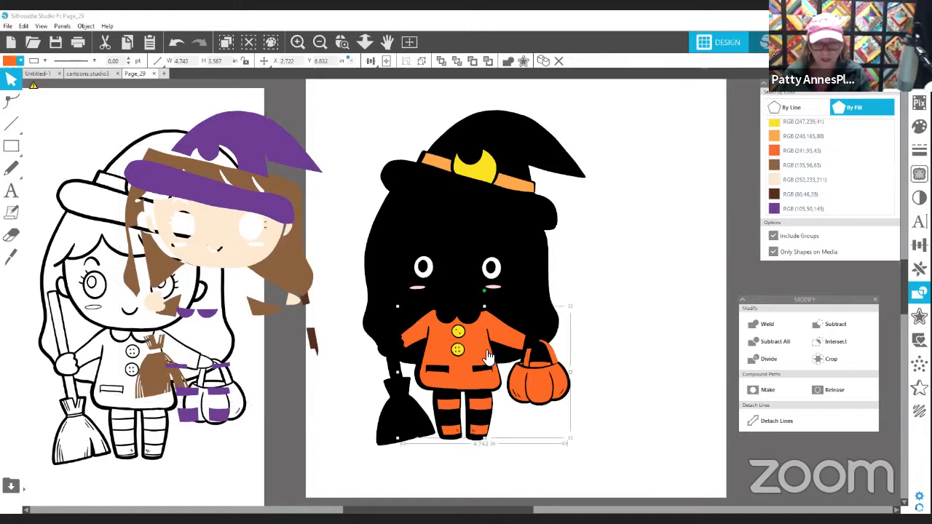
drag(484, 352, 679, 257)
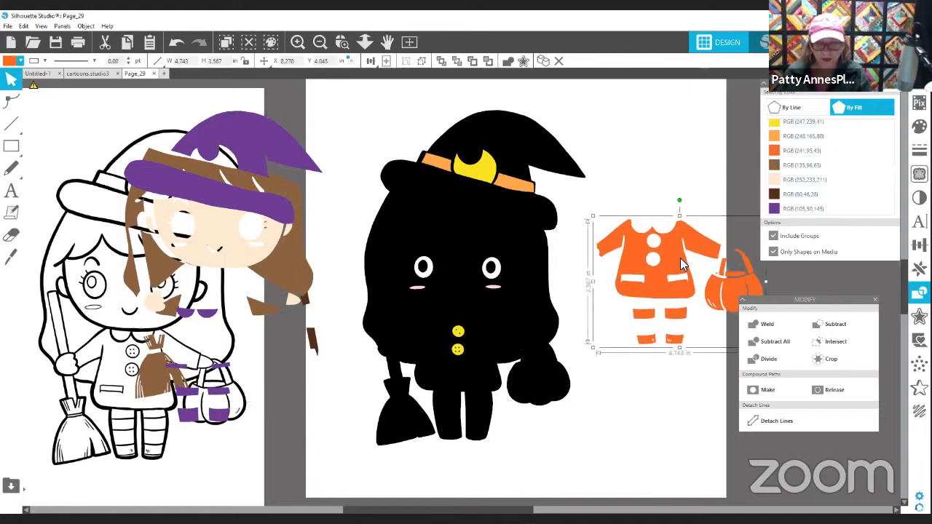
Select the light orange RGB (248,165,80) and yellow RGB (247,239,41) pieces by fill, group each colour, and move both beside the orange group.
click(798, 140)
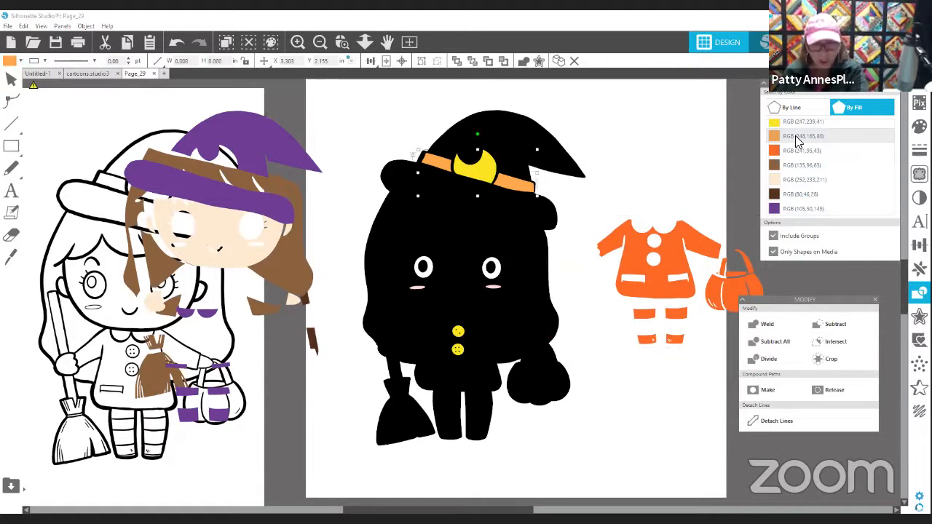
drag(532, 183, 721, 166)
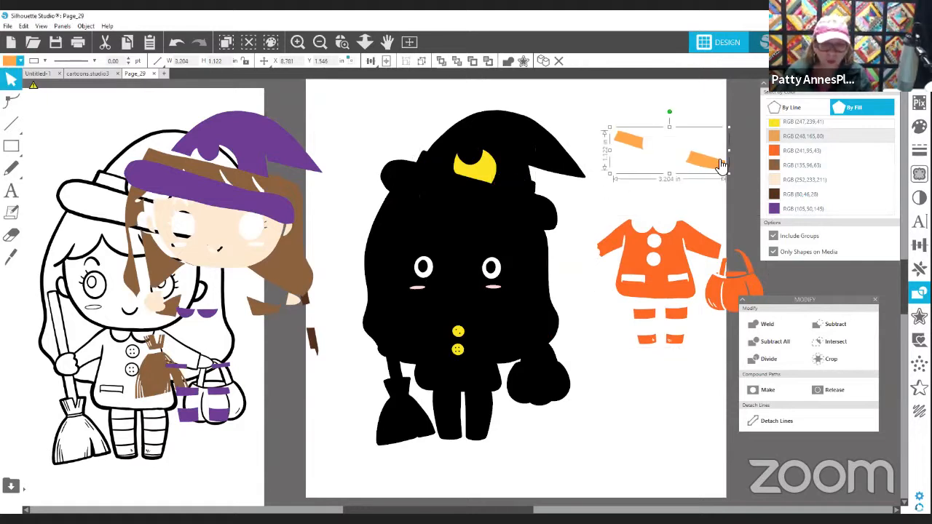
click(802, 123)
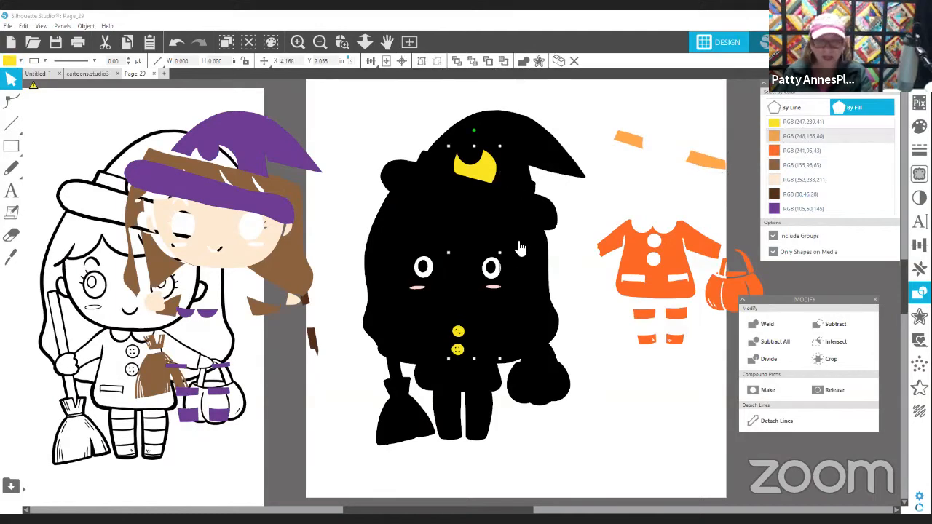
right_click(490, 174)
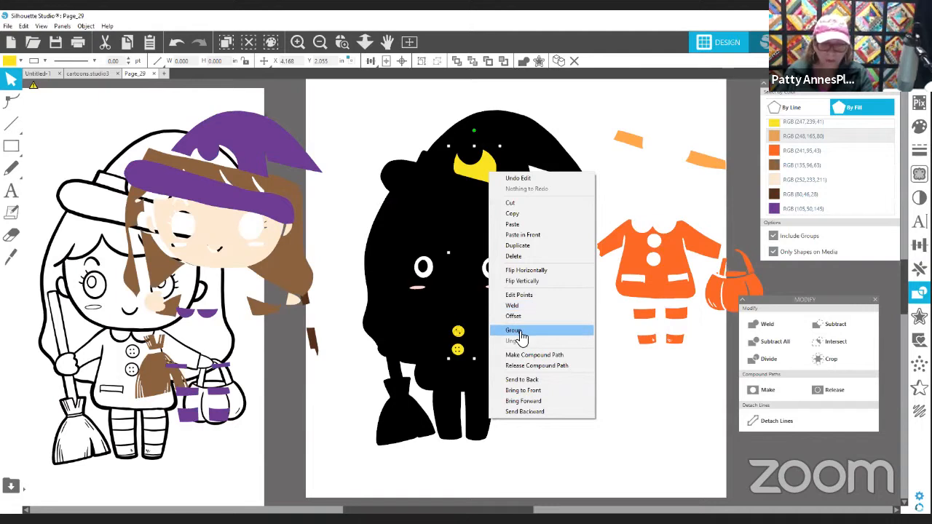
click(519, 332)
drag(481, 174, 674, 202)
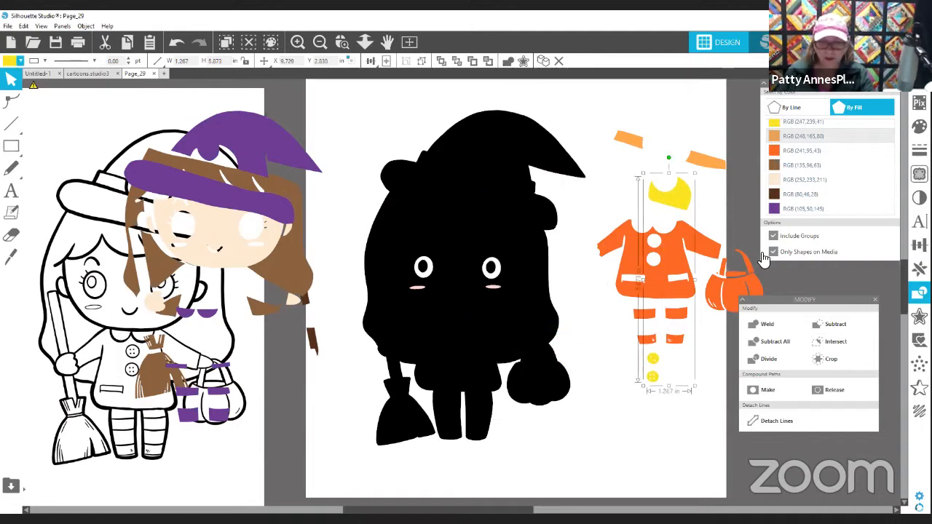
Select the pink RGB (251,211,213) cheeks by fill, group them, and move the group off the black base below the orange clothing.
scroll(793, 148, up, 5)
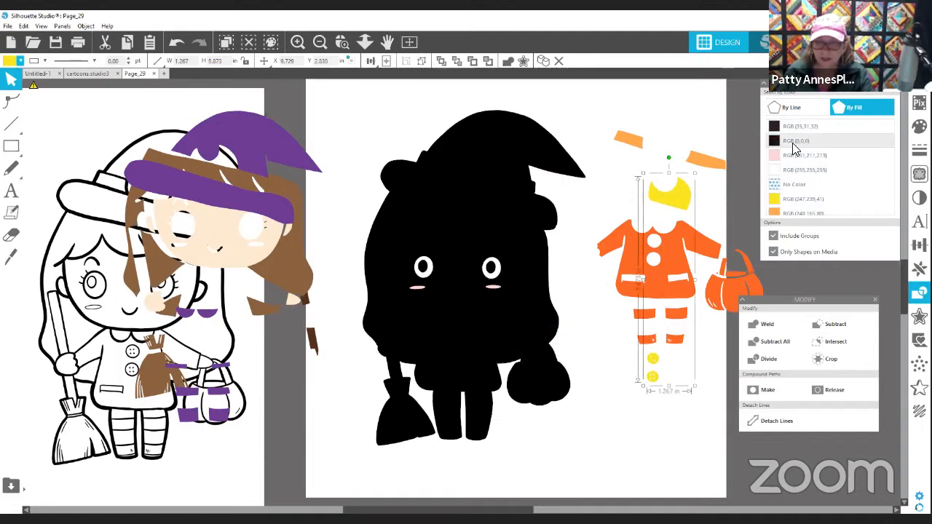
click(792, 142)
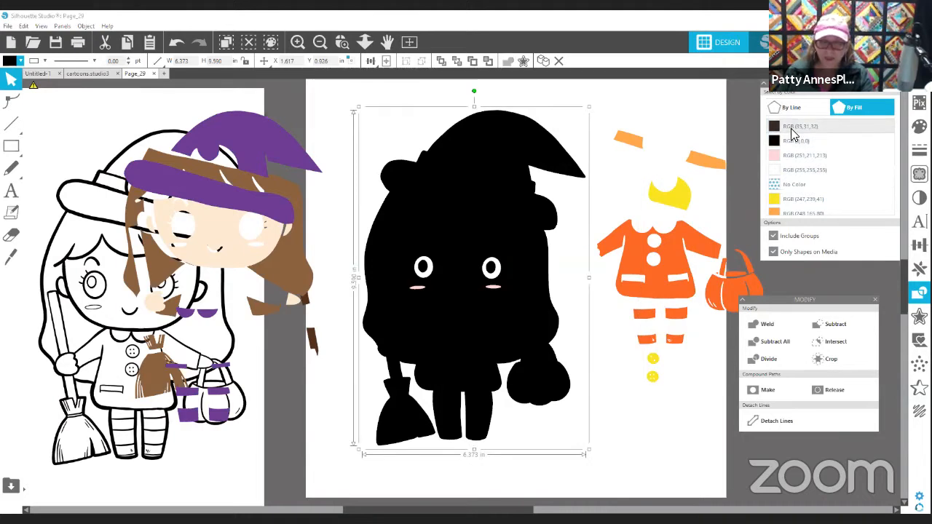
click(793, 135)
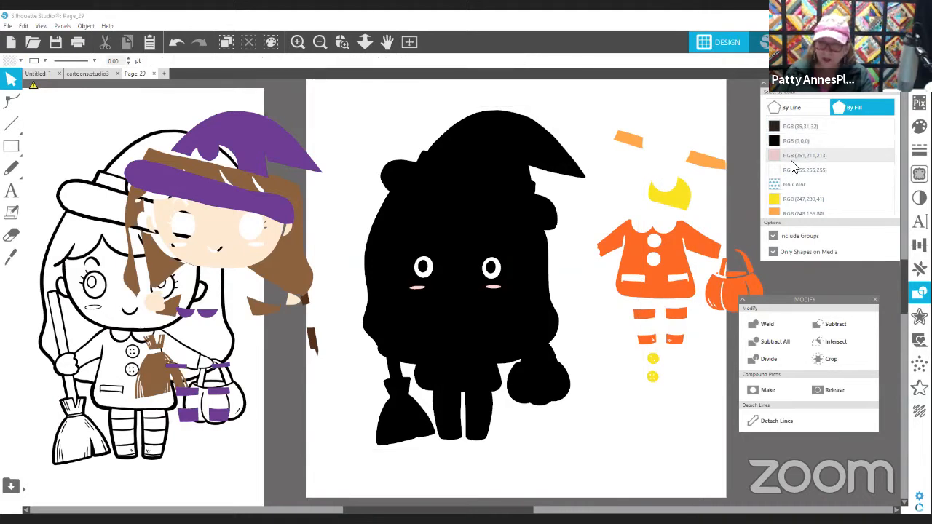
click(794, 161)
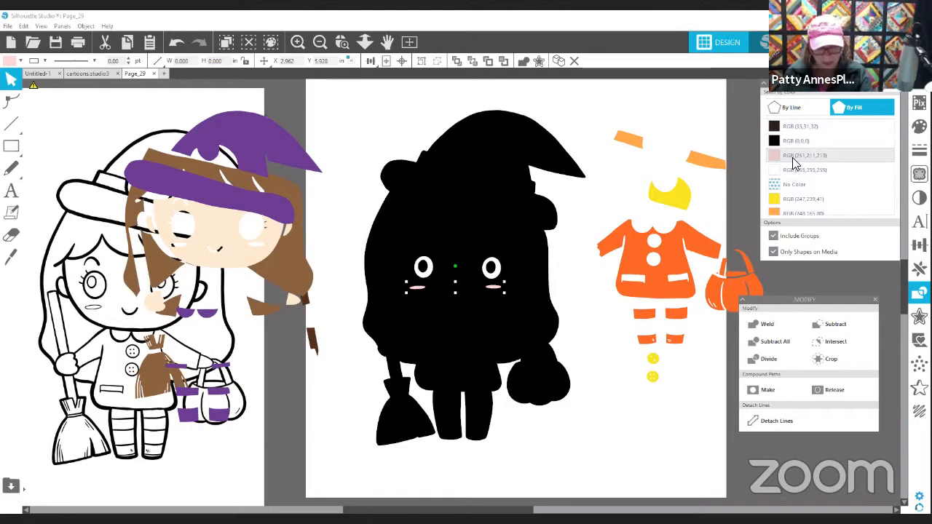
click(794, 169)
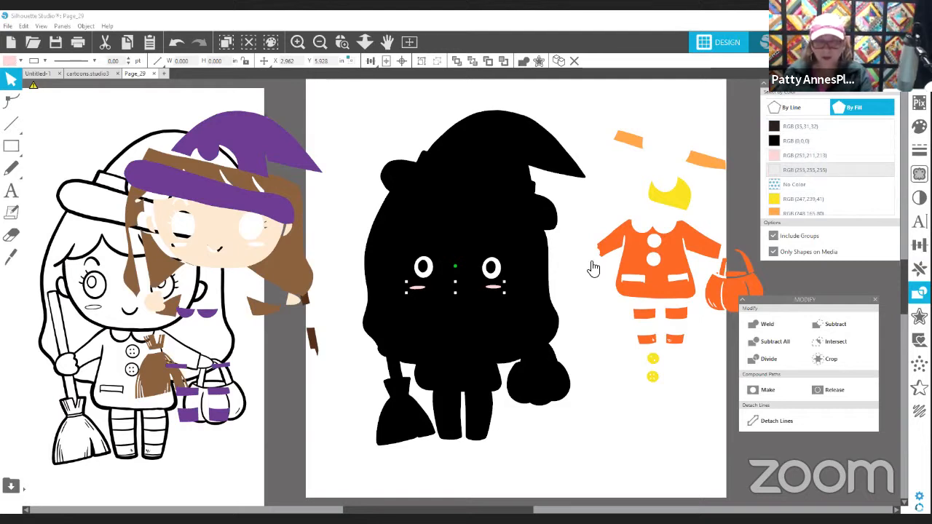
right_click(495, 292)
click(525, 211)
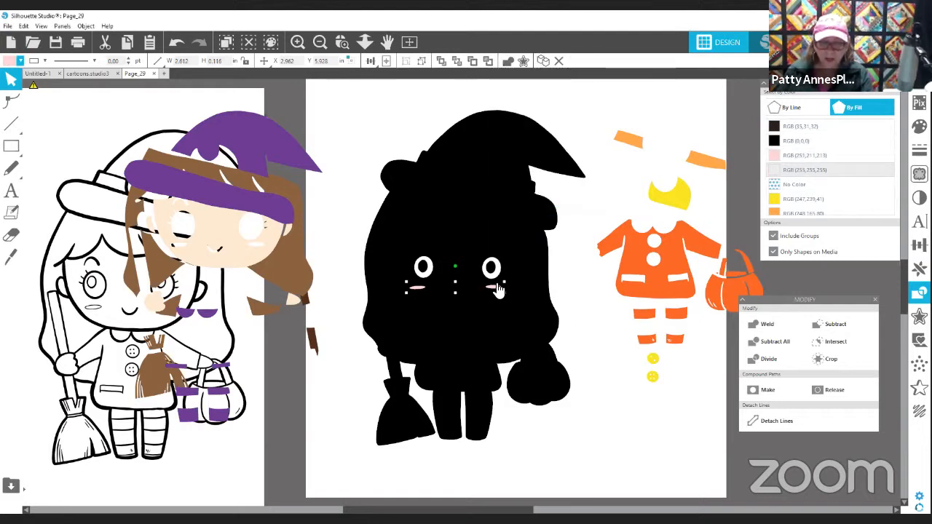
drag(505, 290, 711, 390)
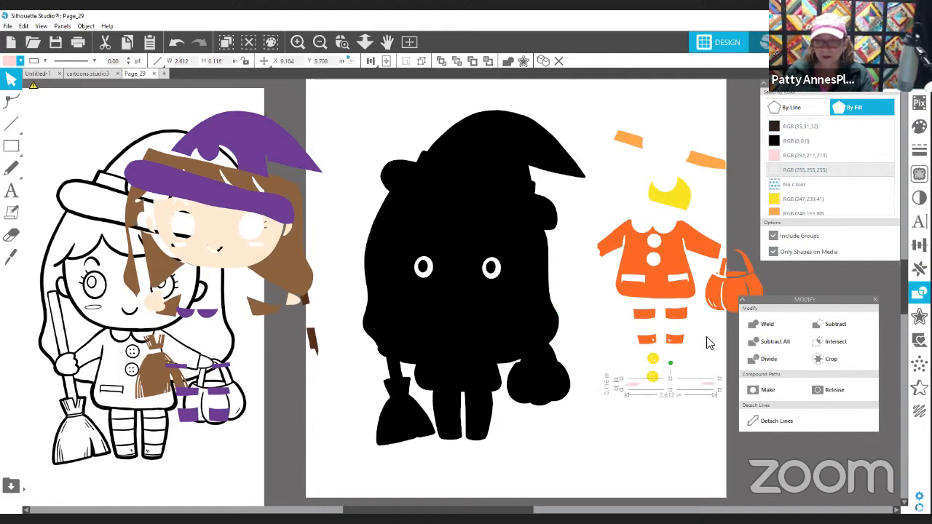
click(800, 172)
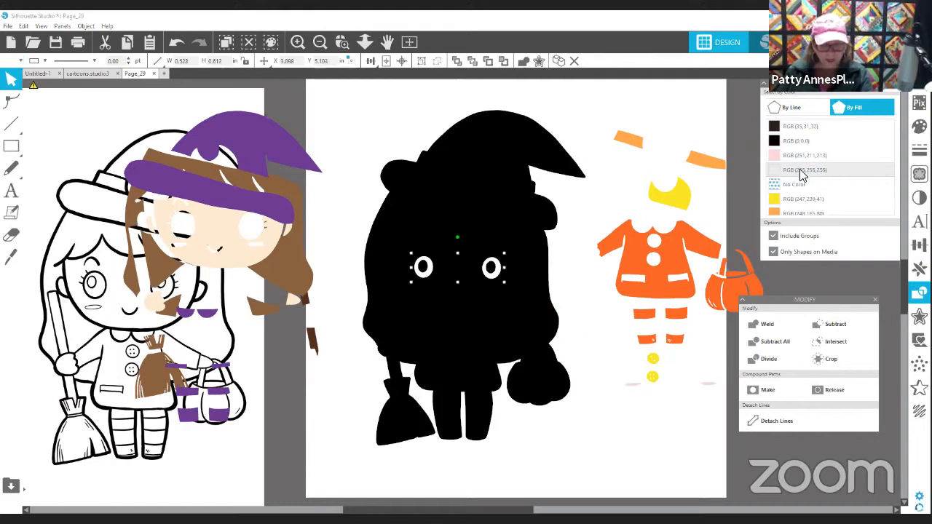
click(626, 375)
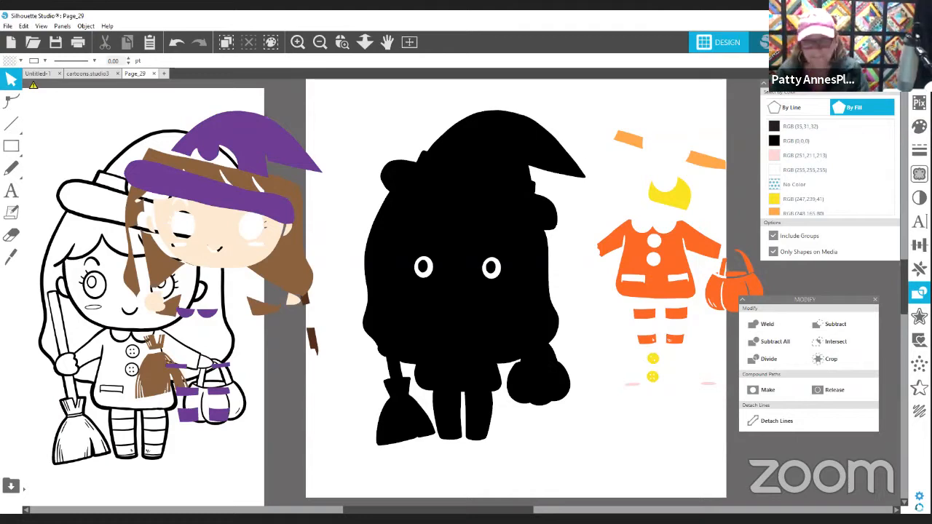
Move the skin-tone, orange and yellow groups back into their places on the black base layer.
mouse_move(219, 232)
mouse_down()
mouse_move(368, 293)
mouse_move(468, 289)
mouse_move(460, 248)
mouse_move(463, 276)
mouse_up()
drag(599, 270, 466, 342)
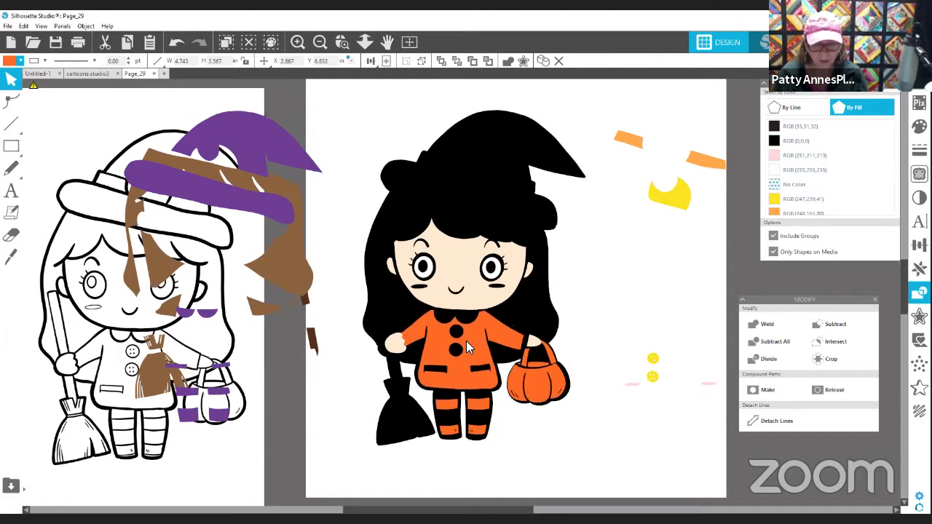
click(640, 344)
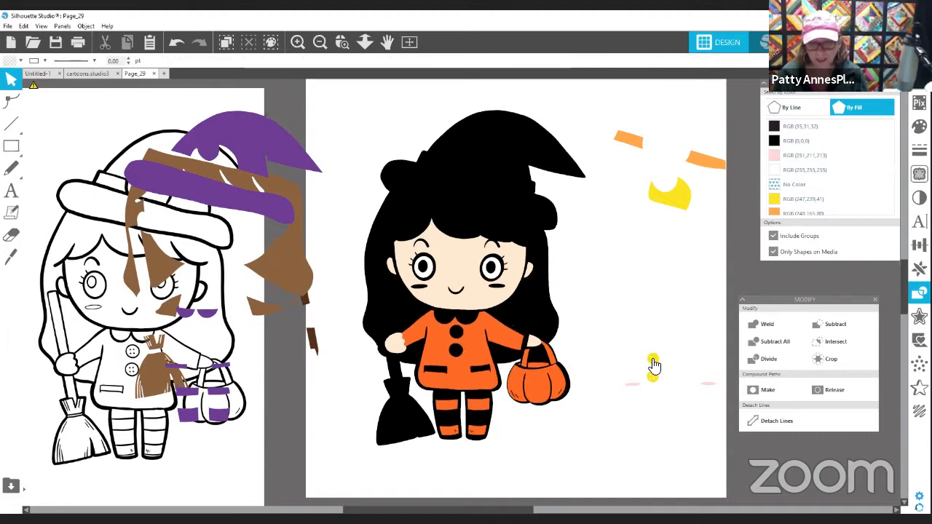
drag(668, 190, 480, 131)
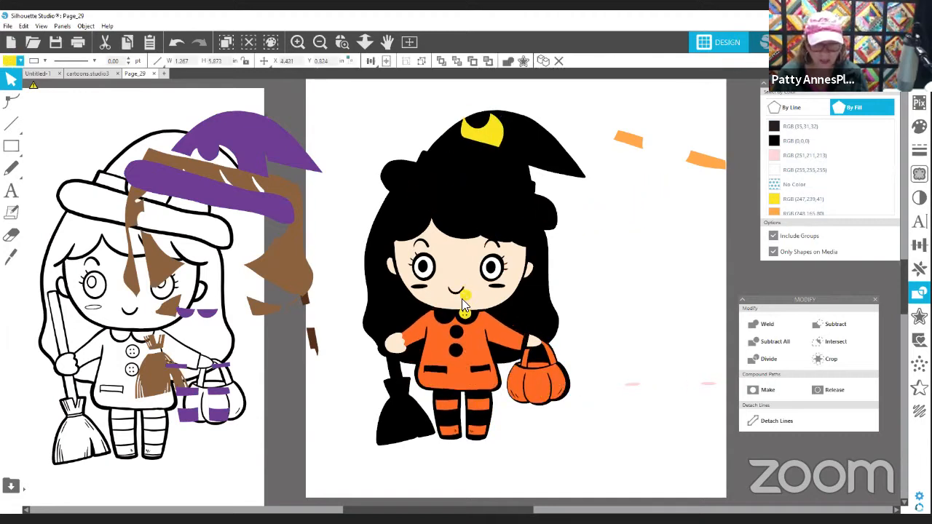
drag(462, 298, 453, 335)
click(3, 295)
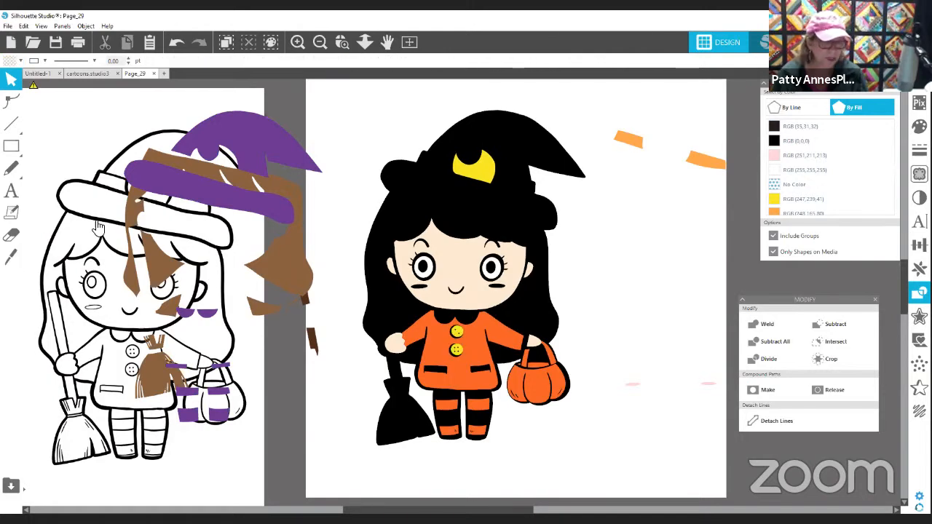
Shift the line-art copy up slightly, and return the light orange, purple, brown and dark brown groups to their places on the black base.
drag(73, 223, 92, 206)
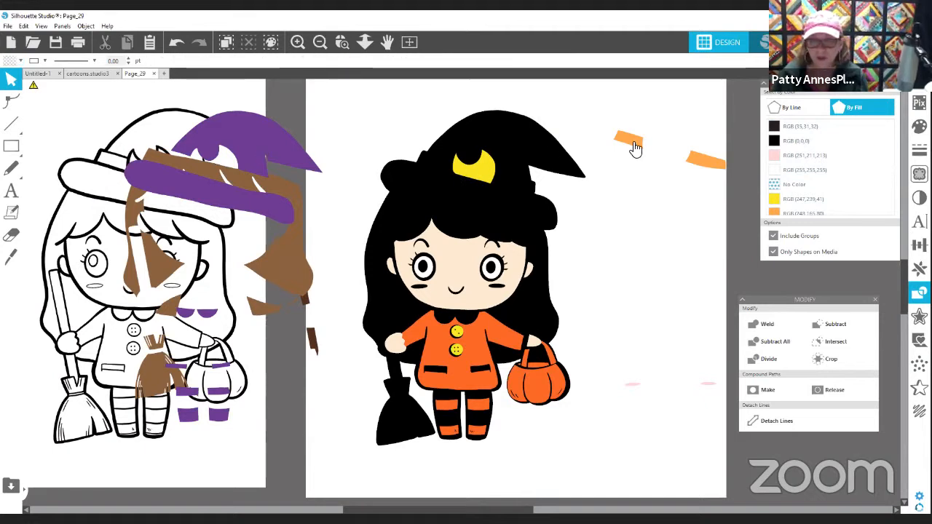
drag(632, 143, 440, 160)
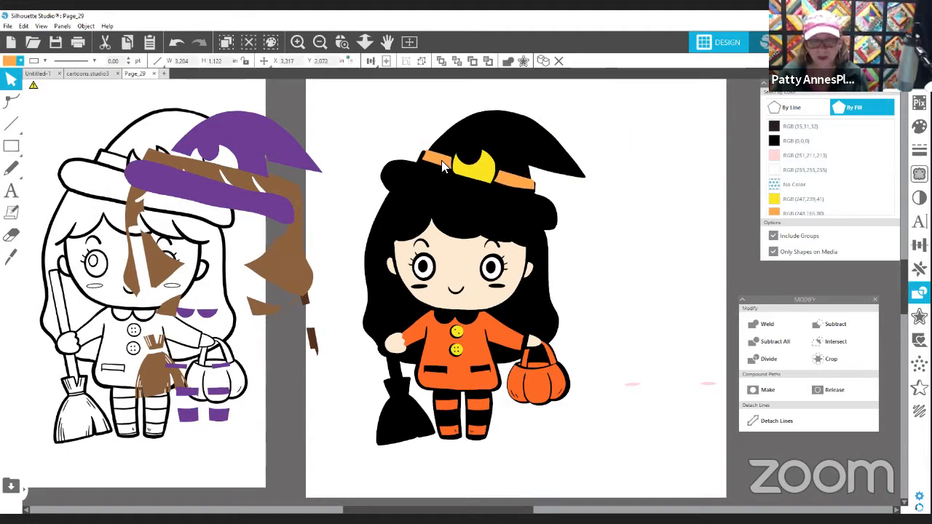
drag(274, 155, 521, 148)
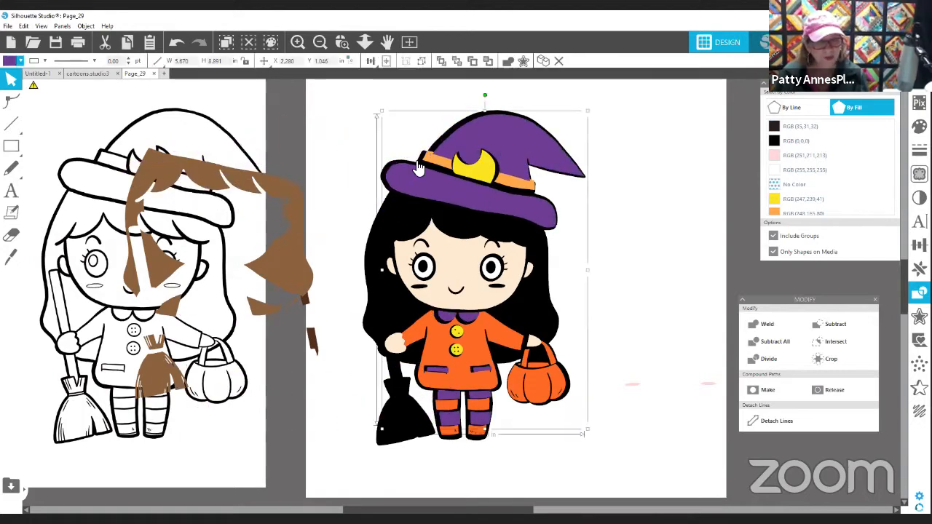
mouse_move(302, 219)
mouse_down()
mouse_move(470, 259)
mouse_move(547, 263)
mouse_up()
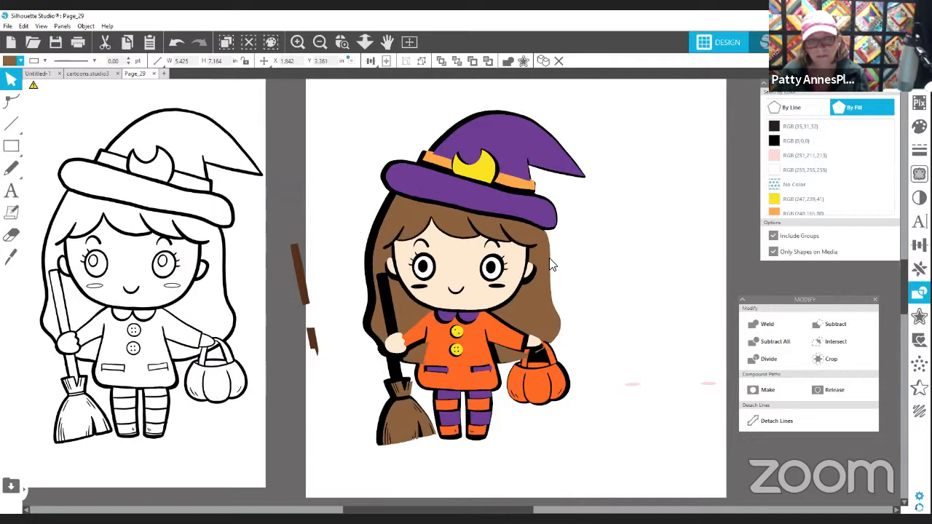
click(546, 257)
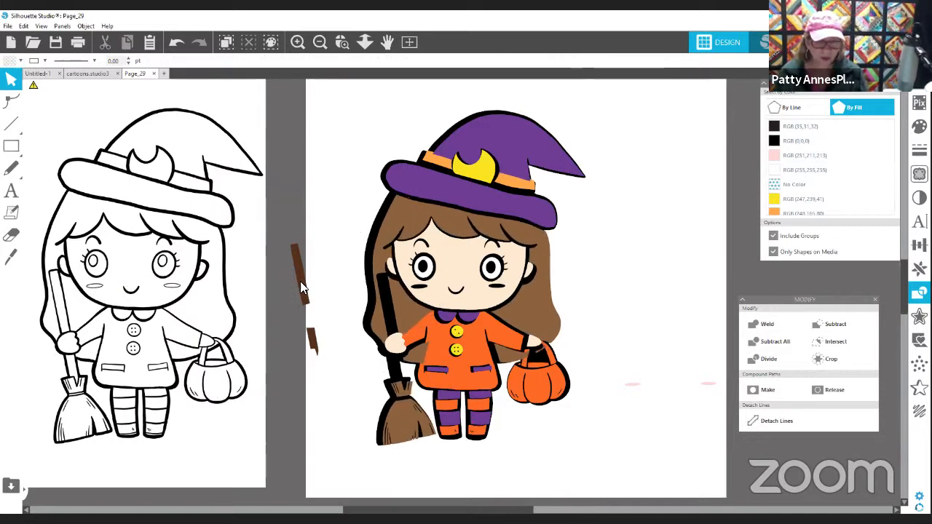
drag(300, 281, 384, 306)
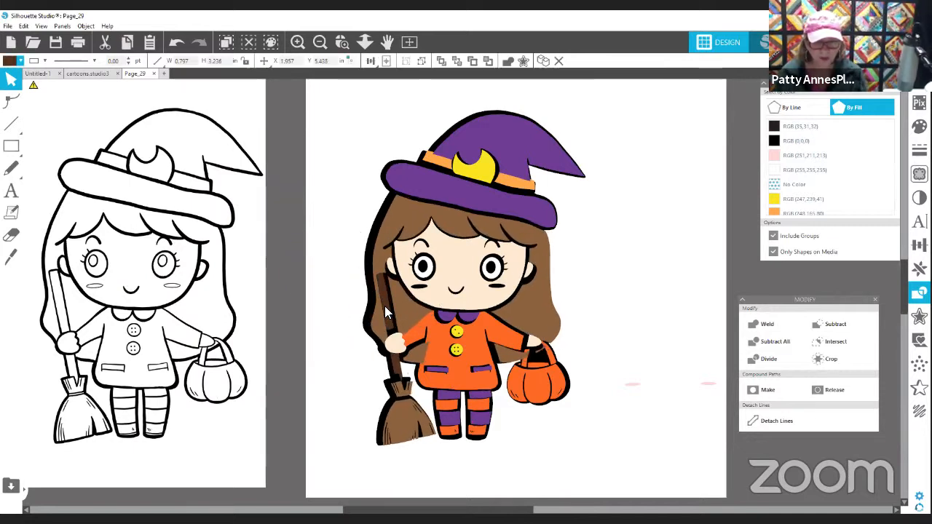
Fine-tune the positions of the brown, purple and orange groups so they line up with the black outlines.
click(393, 409)
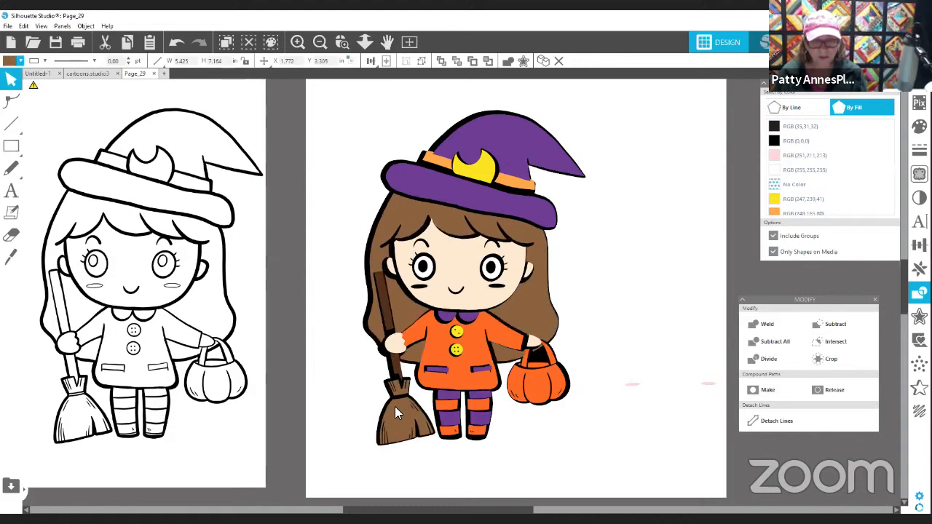
click(455, 196)
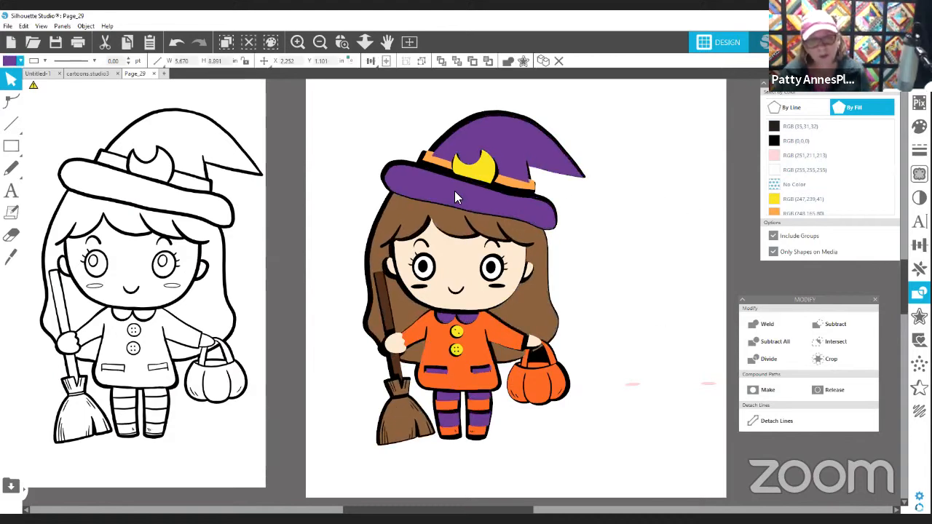
key(Left)
key(Up)
key(Up)
key(Escape)
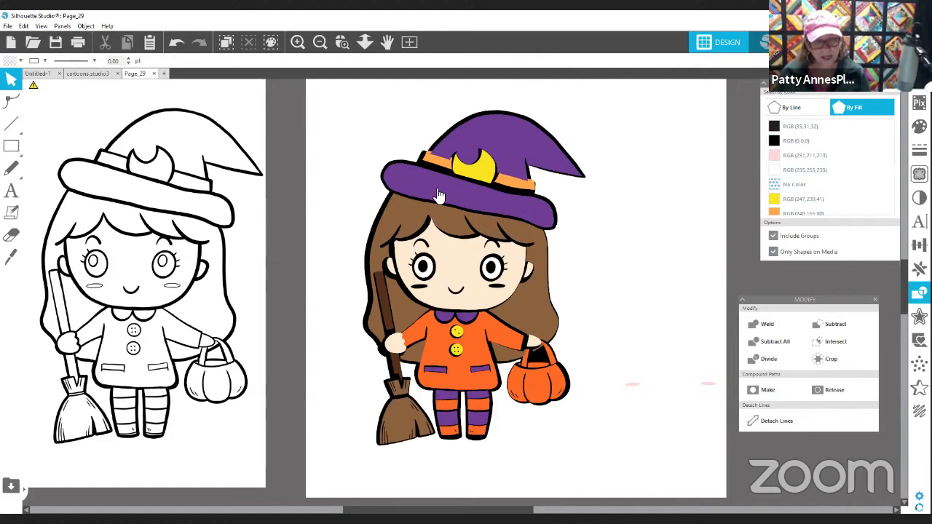
click(532, 390)
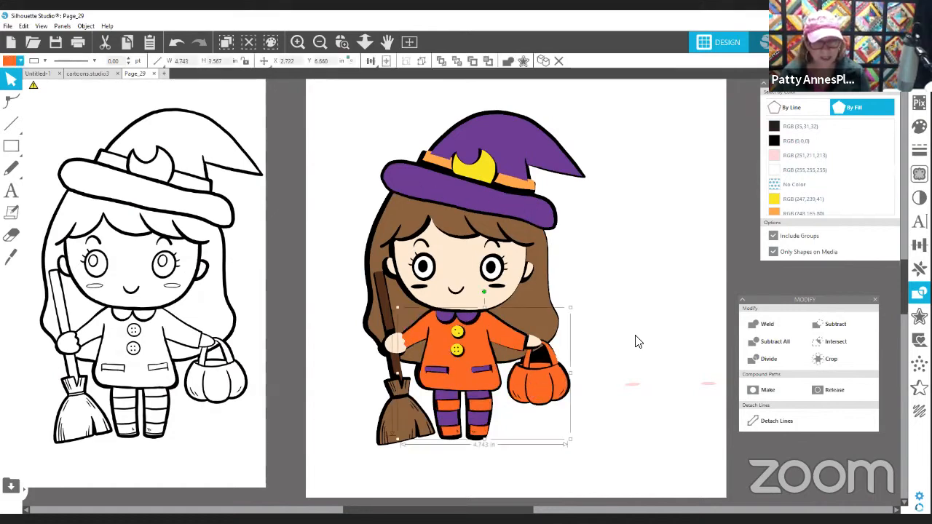
key(Escape)
Group the colour layers together with the black base and move the whole witch closer to the line-art copy.
drag(357, 127, 579, 426)
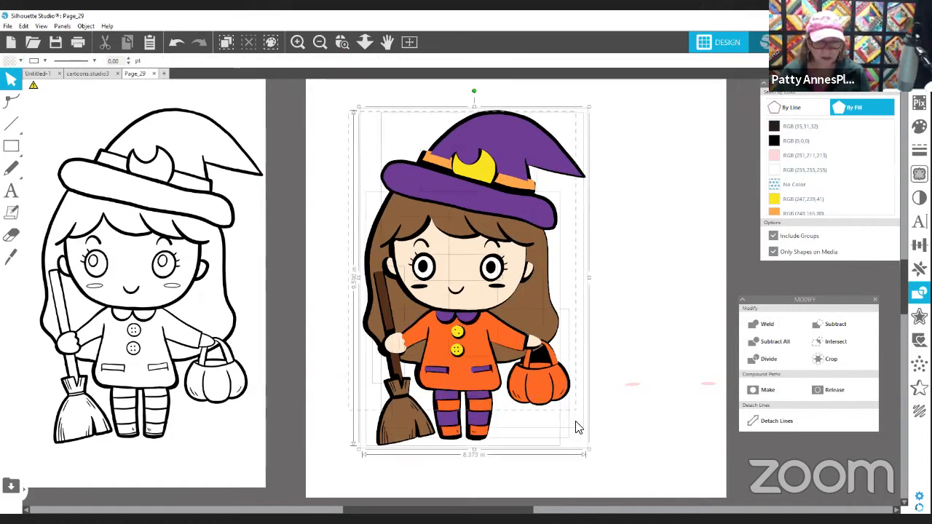
right_click(494, 371)
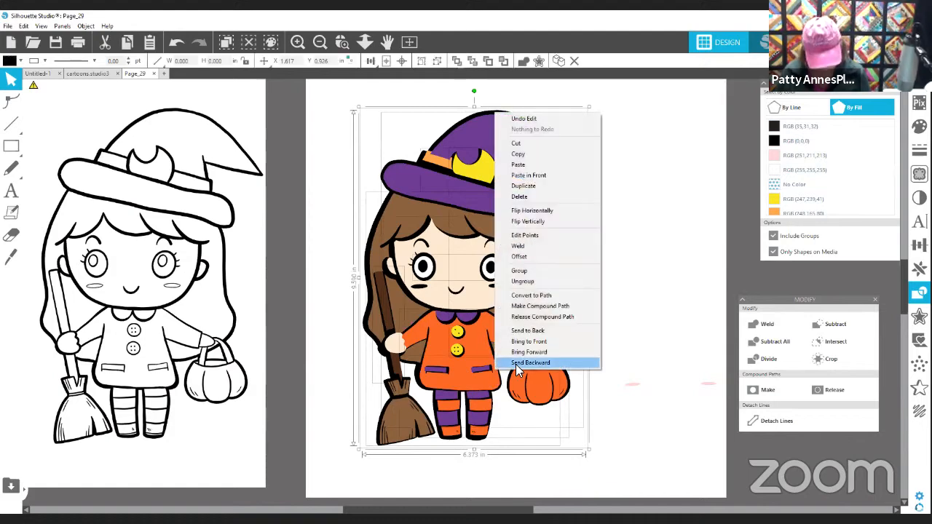
click(542, 275)
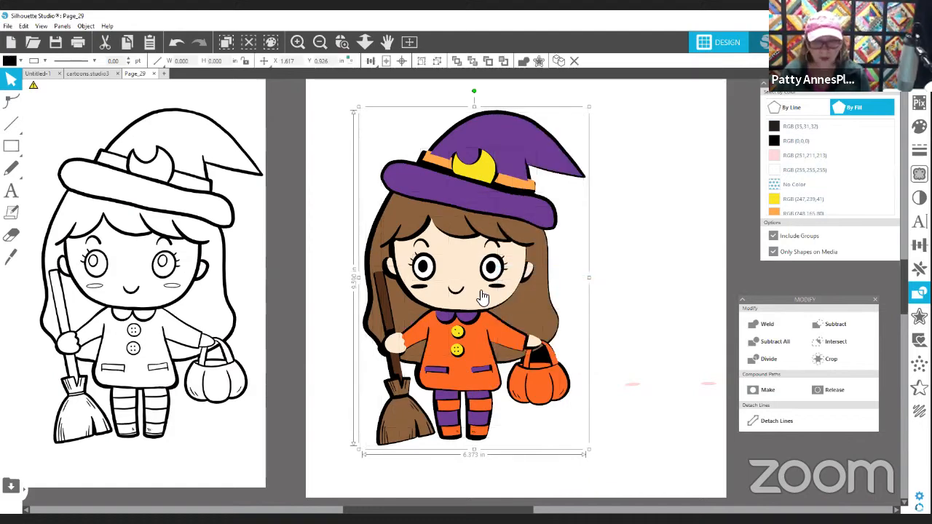
mouse_move(428, 264)
mouse_down()
mouse_move(204, 253)
mouse_move(379, 266)
mouse_up()
Bring the pink cheek group to the front and place it over the cheek outlines on the witch's face.
click(580, 384)
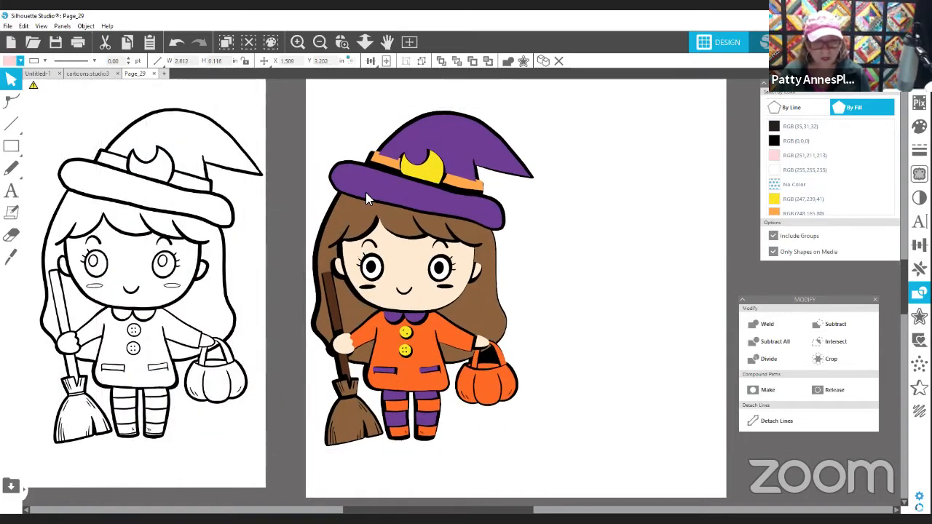
right_click(601, 312)
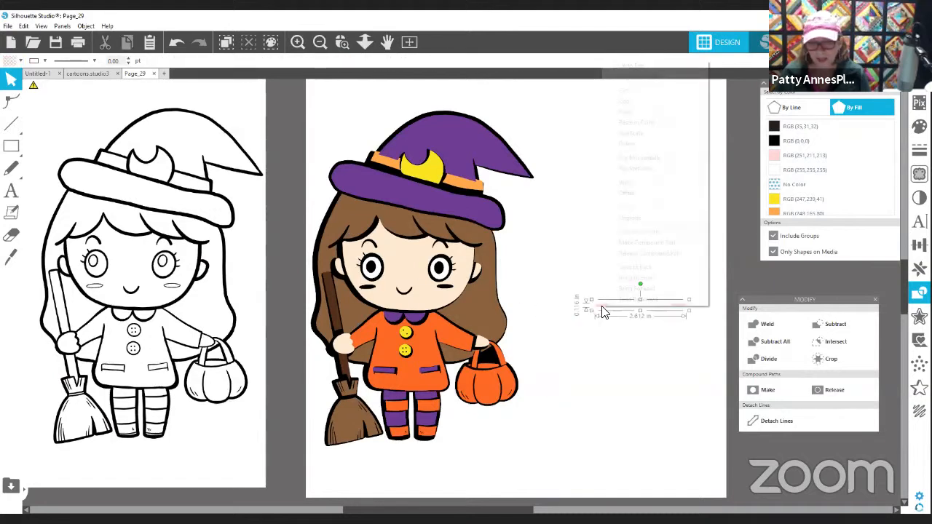
click(650, 278)
drag(599, 309, 367, 291)
Group the pink cheeks with the rest of the coloured witch.
drag(304, 109, 536, 445)
right_click(454, 353)
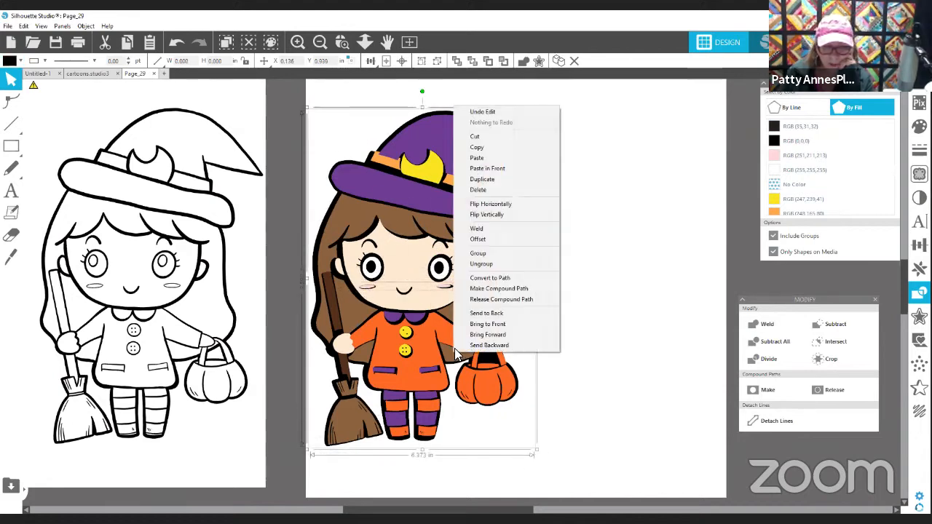
click(493, 253)
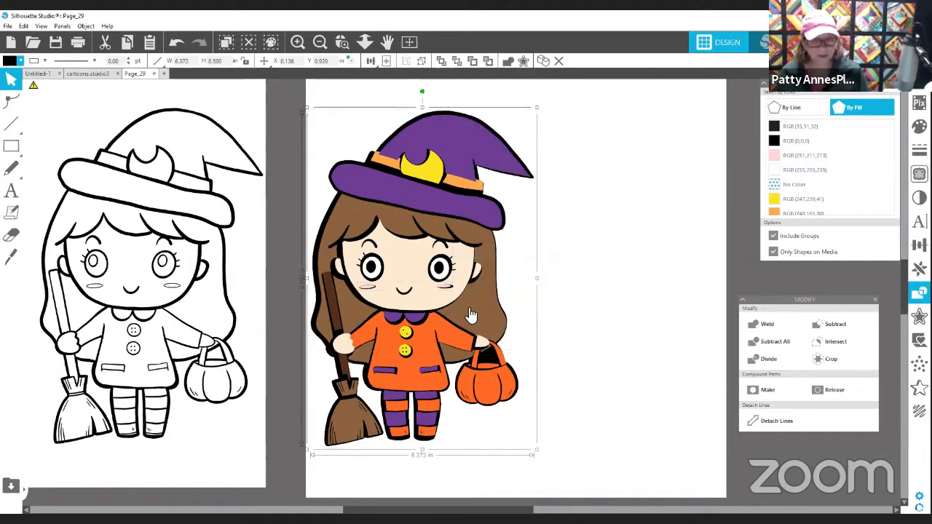
Move the grouped coloured witch over to the line-art copy and delete both the witch and the line art.
mouse_move(470, 313)
mouse_down()
mouse_move(191, 294)
mouse_move(188, 302)
mouse_up()
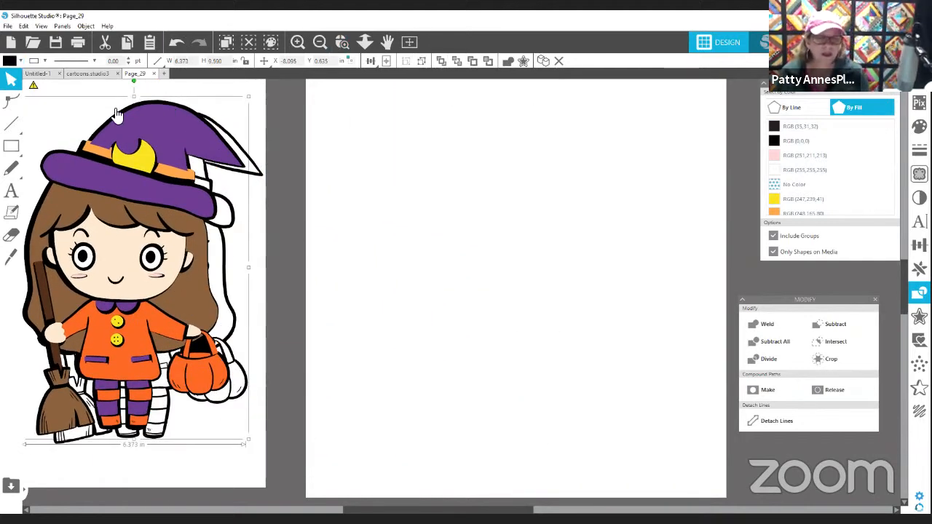
drag(265, 275, 171, 266)
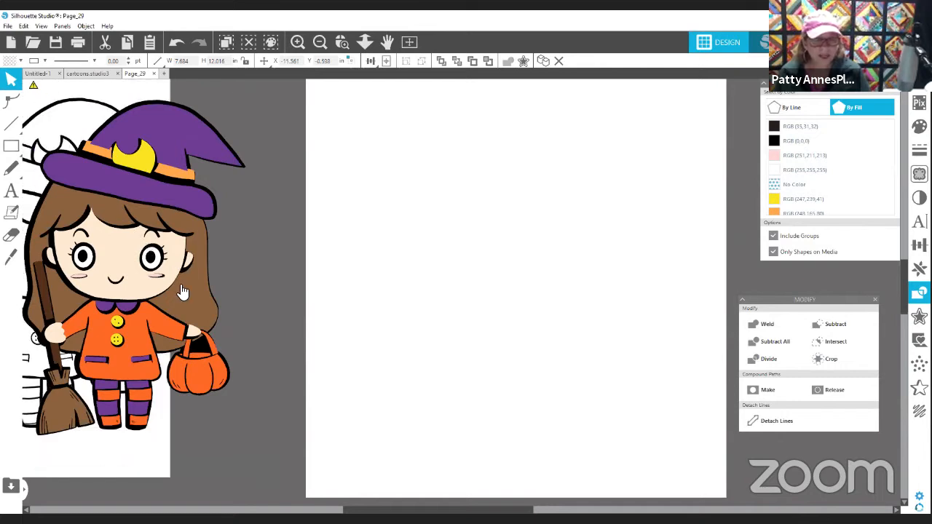
click(180, 288)
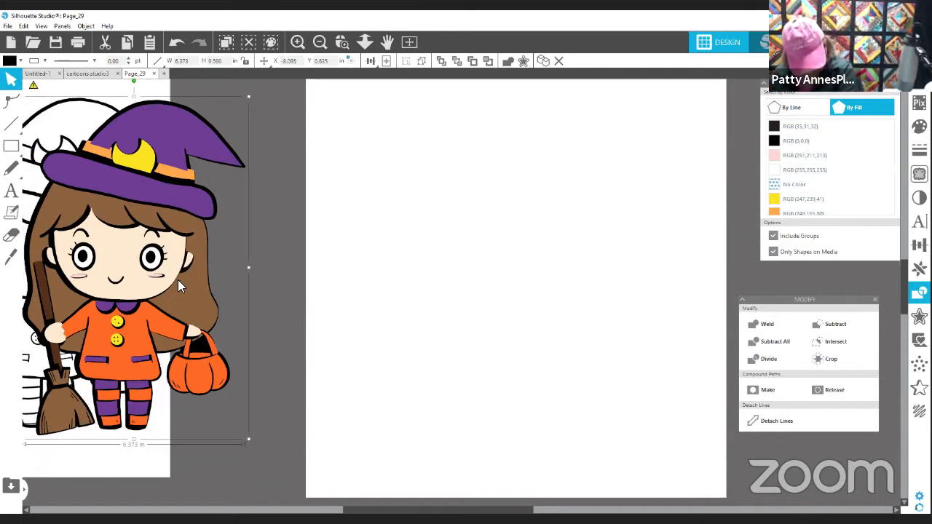
key(Delete)
key(Delete)
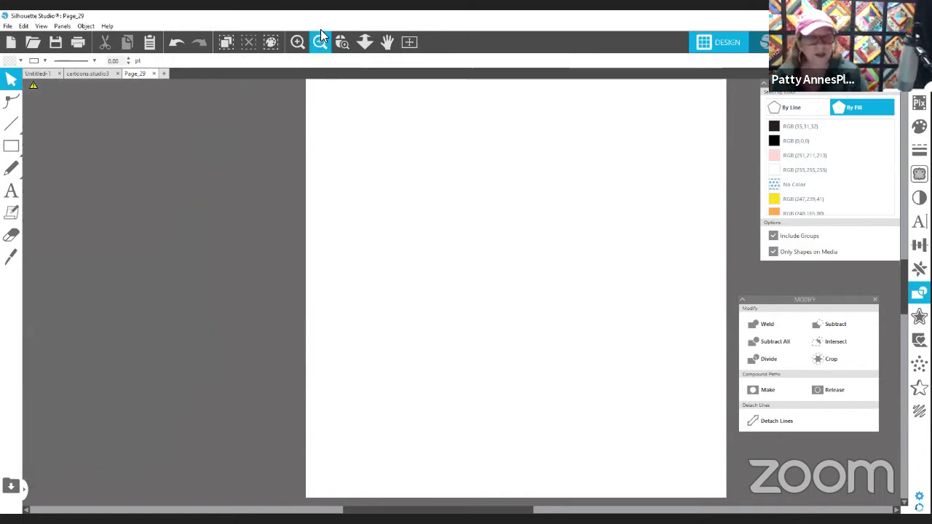
Move the pumpkin line drawing well away from the page and bring the boy wizard picture onto the page's edge.
click(320, 41)
click(321, 41)
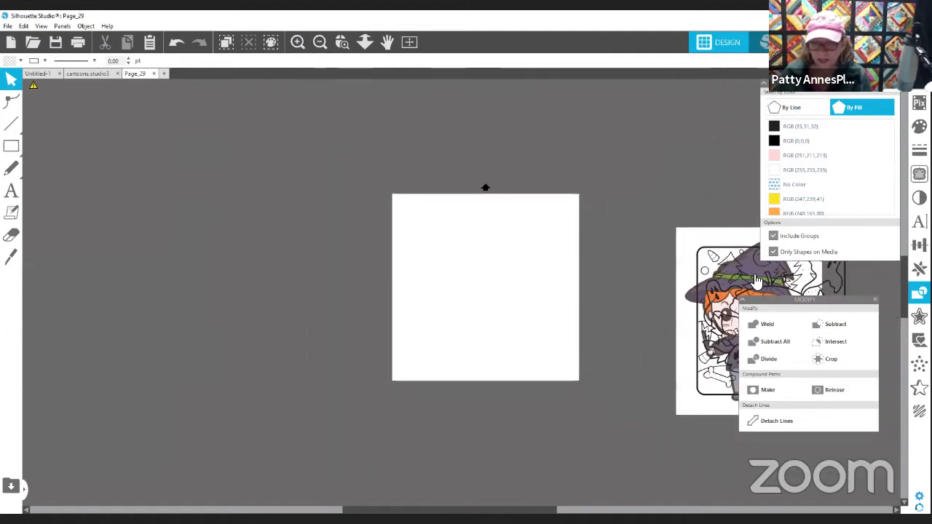
drag(753, 280, 122, 220)
drag(727, 308, 396, 247)
key(Escape)
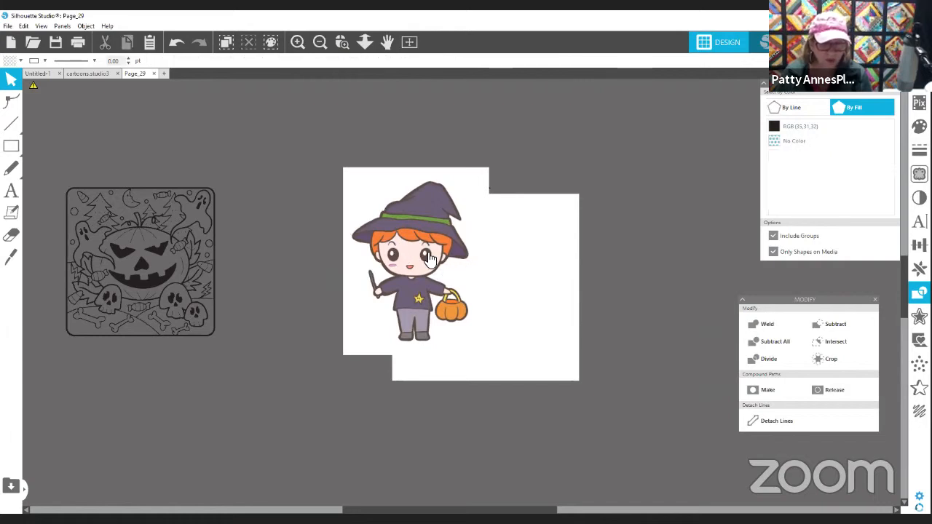
drag(439, 267, 436, 243)
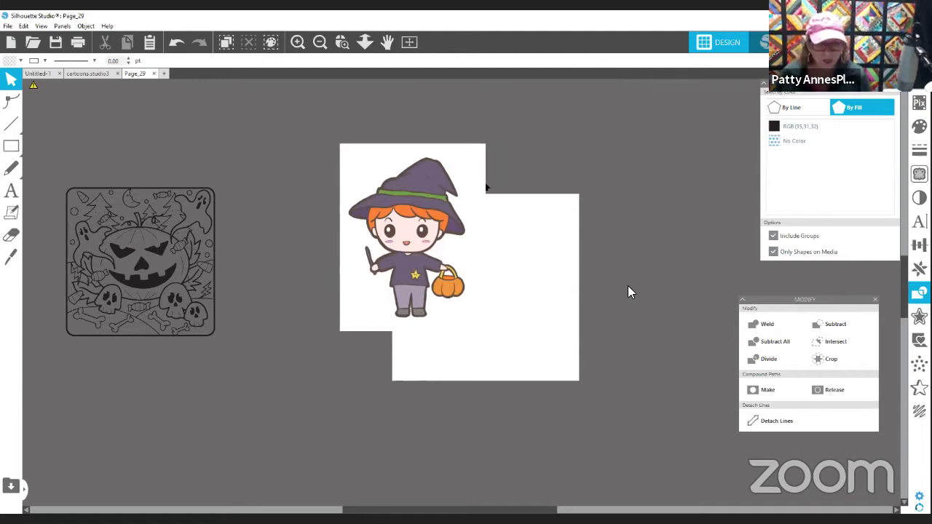
Move the pumpkin drawing farther out of the way and place the boy wizard picture just beside the blank page.
click(8, 26)
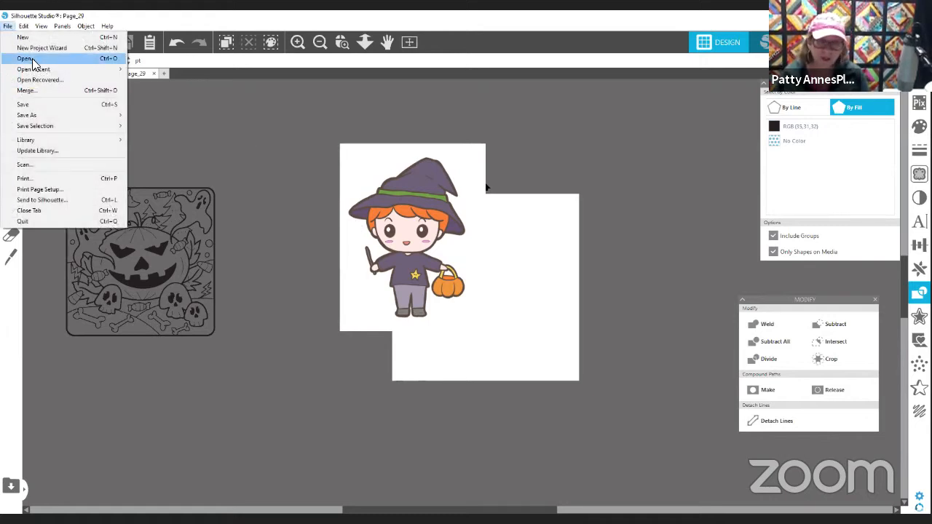
click(297, 140)
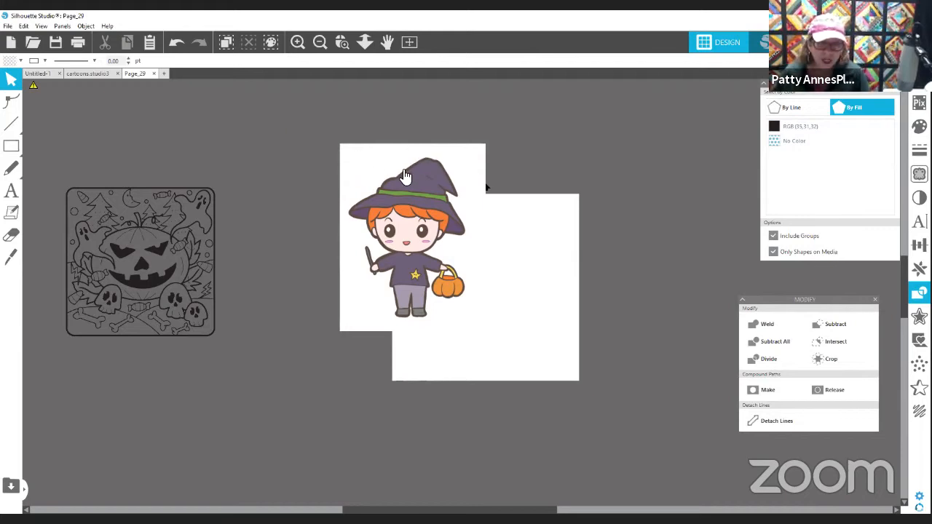
drag(362, 168, 344, 157)
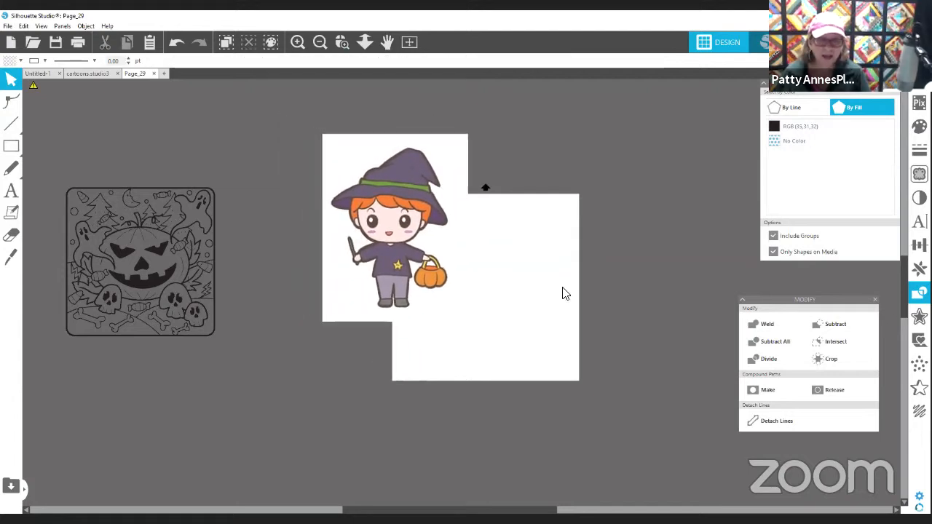
drag(331, 211, 5, 235)
drag(319, 237, 269, 242)
click(801, 142)
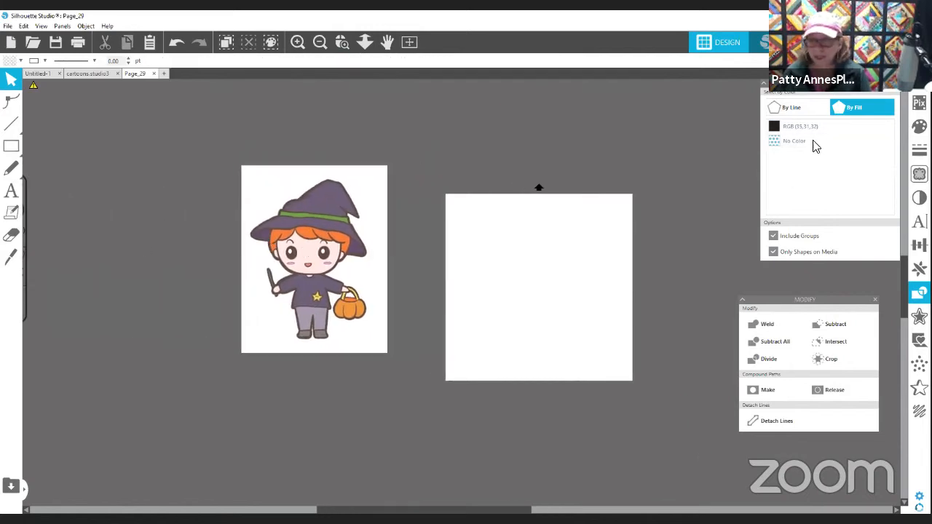
Select the whole boy wizard picture as the trace area.
click(899, 91)
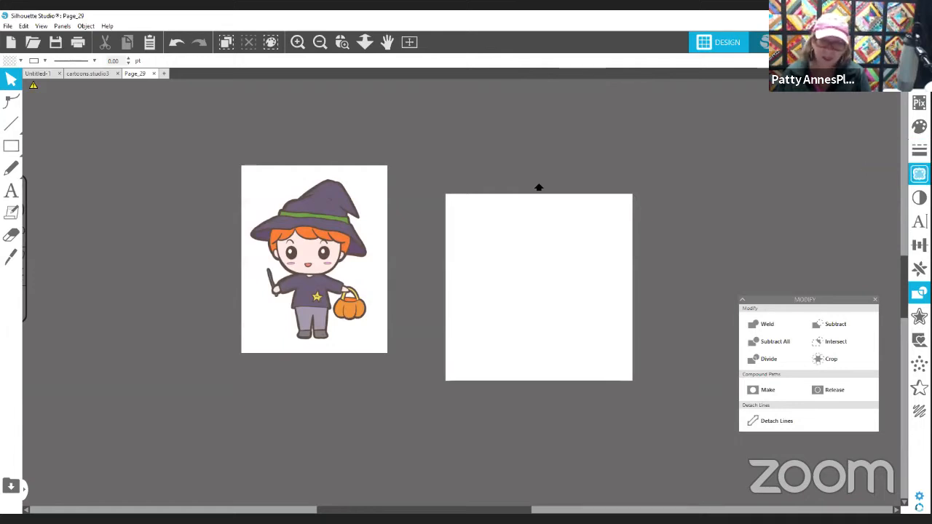
click(919, 173)
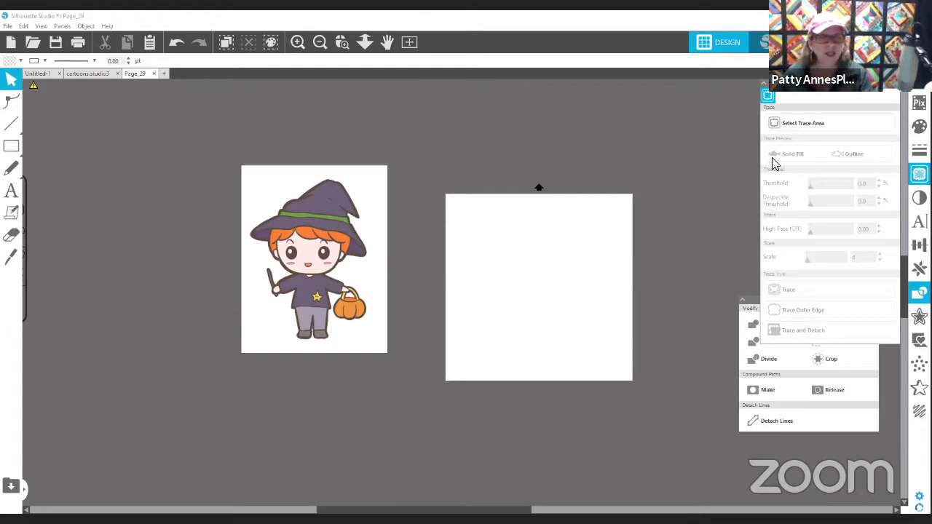
click(799, 124)
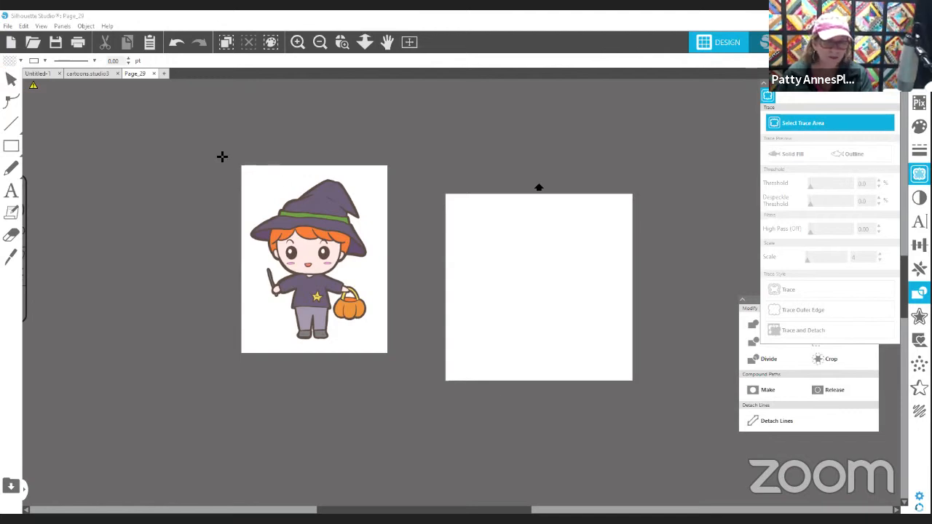
drag(245, 166, 388, 356)
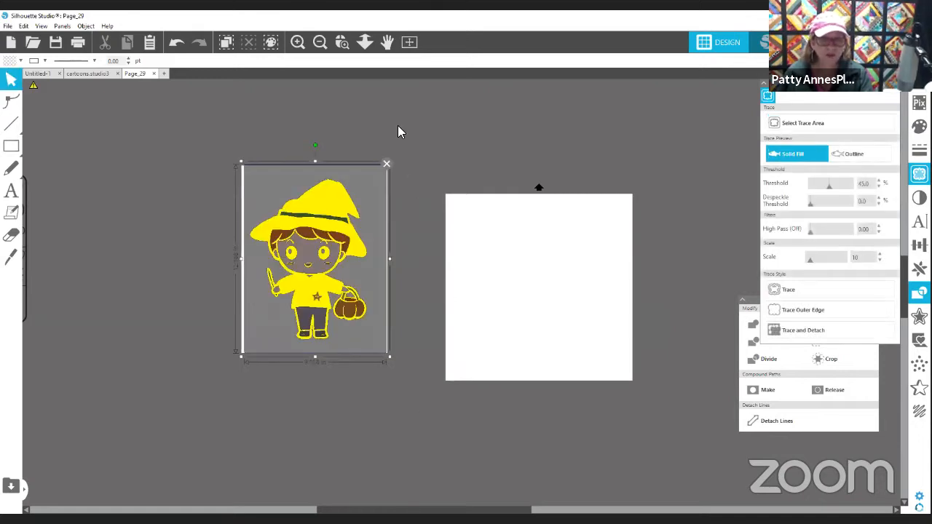
Try a trace threshold of 61%, and lower it to 34% to pick up only the picture's dark outlines.
click(344, 45)
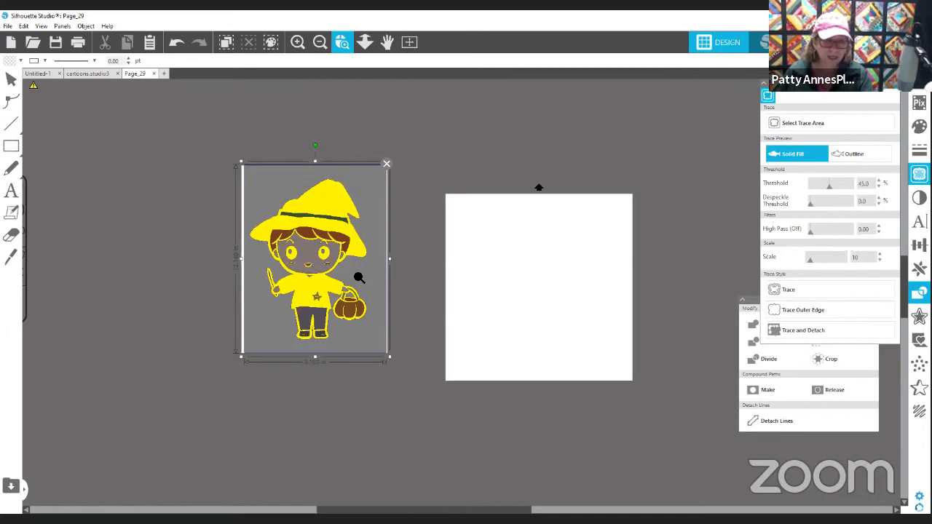
drag(171, 215, 429, 295)
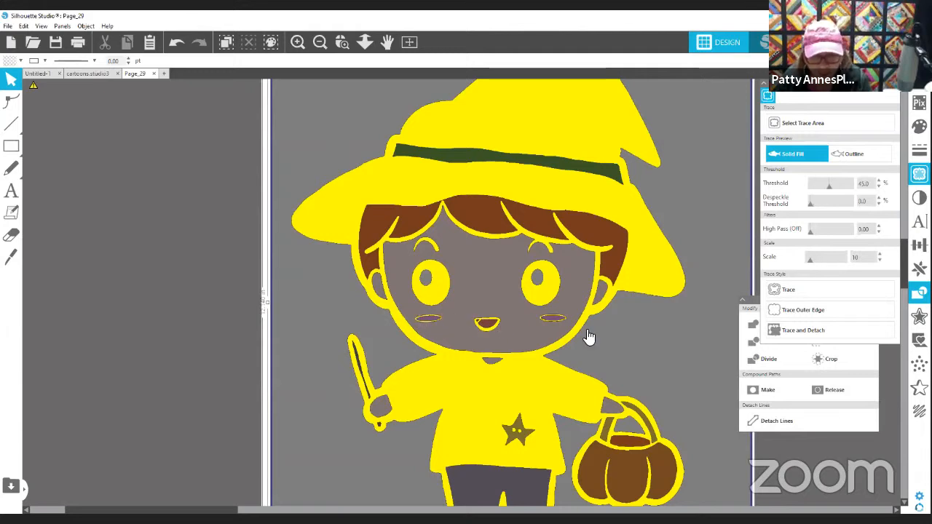
click(834, 188)
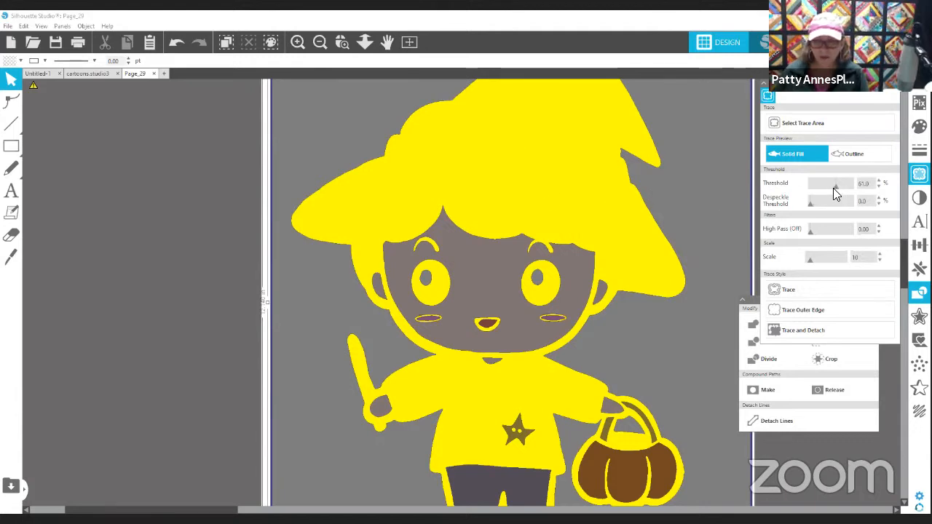
mouse_move(831, 186)
mouse_down()
mouse_move(843, 186)
mouse_move(822, 188)
mouse_up()
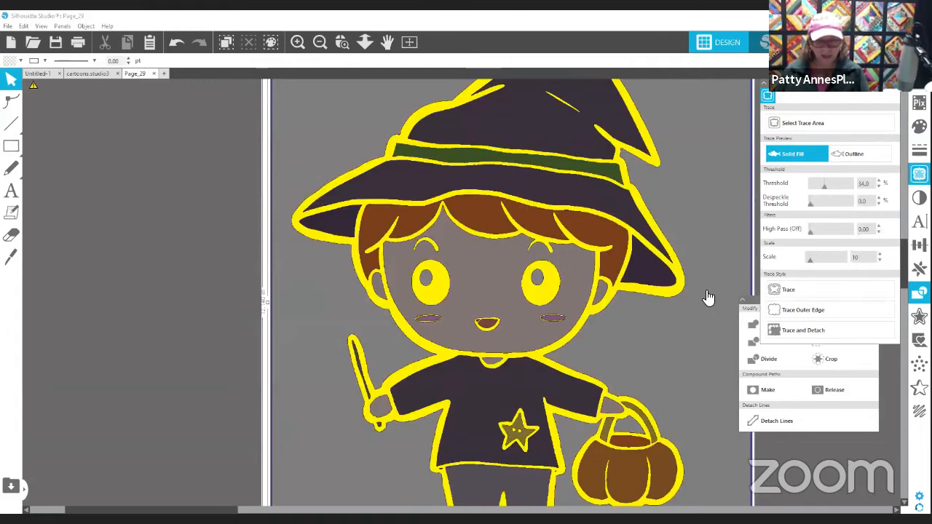
Check the traced mouth and cheeks close up and raise the trace threshold to 36%.
scroll(708, 297, down, 1)
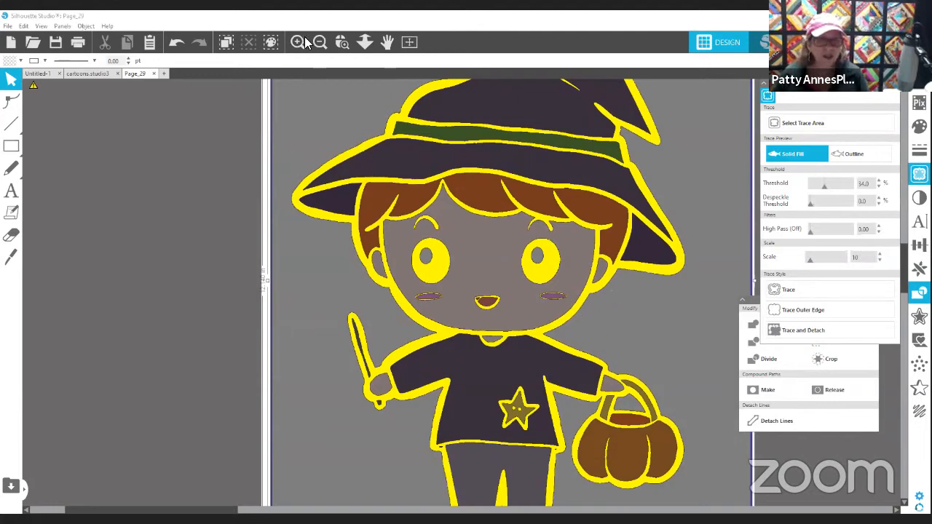
click(342, 43)
drag(401, 277, 568, 327)
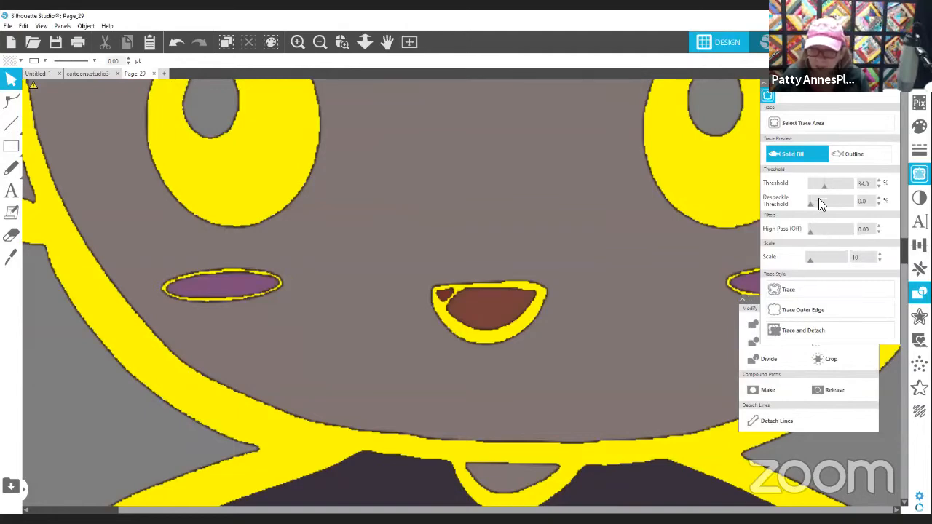
click(878, 180)
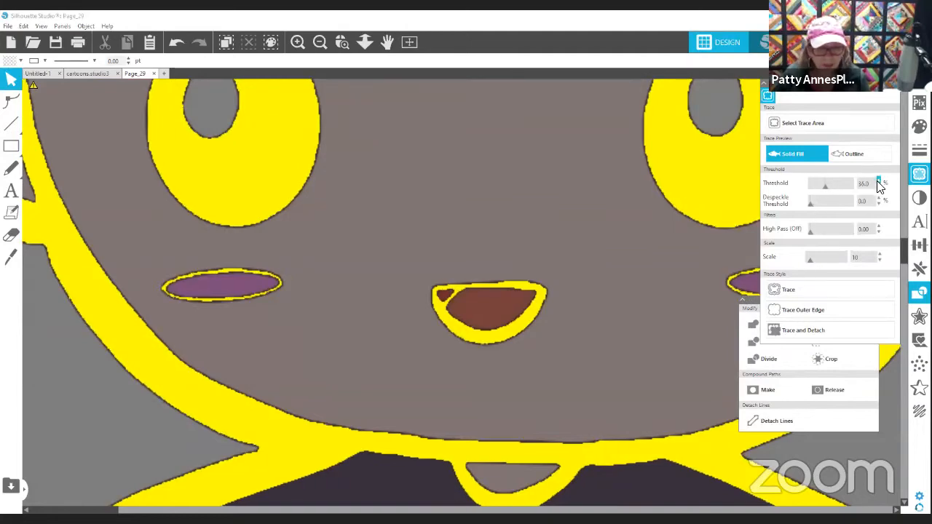
Trace the picture with the Trace style and pull the original picture away from its traced outline.
click(323, 41)
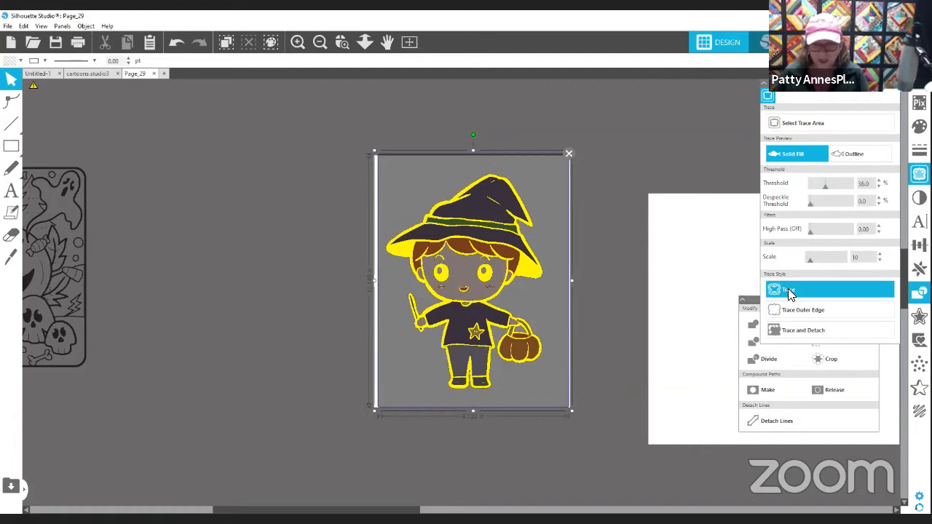
click(474, 495)
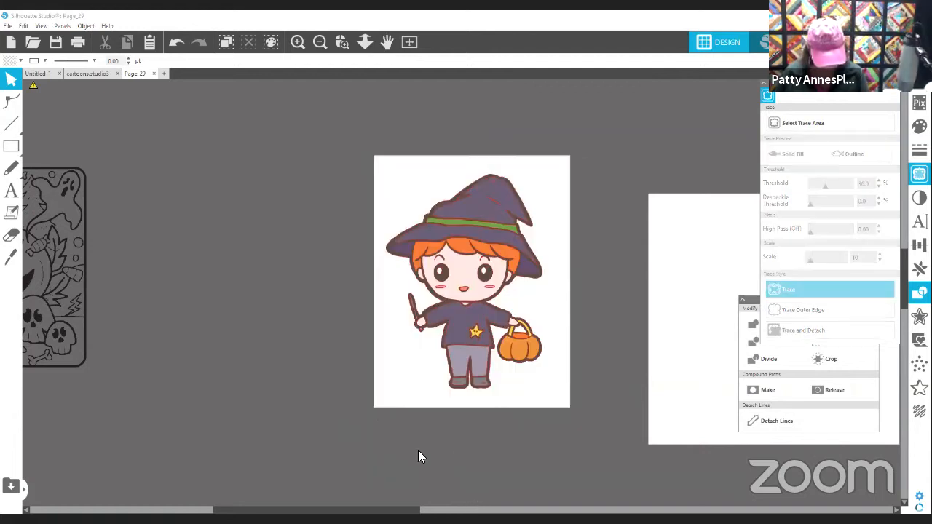
drag(460, 285, 213, 259)
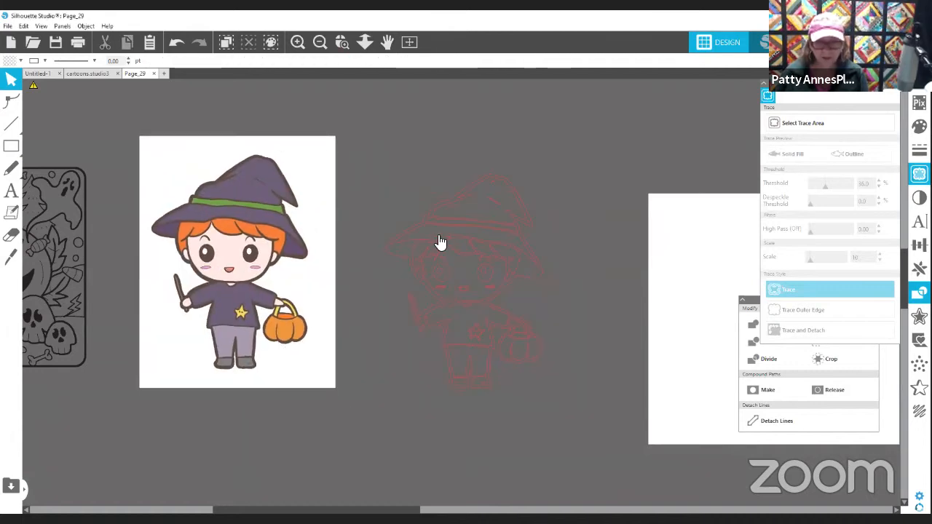
Place the traced outline on the blank page and move the coloured picture right next to the page.
mouse_move(439, 243)
mouse_down()
mouse_move(652, 256)
mouse_move(697, 267)
mouse_up()
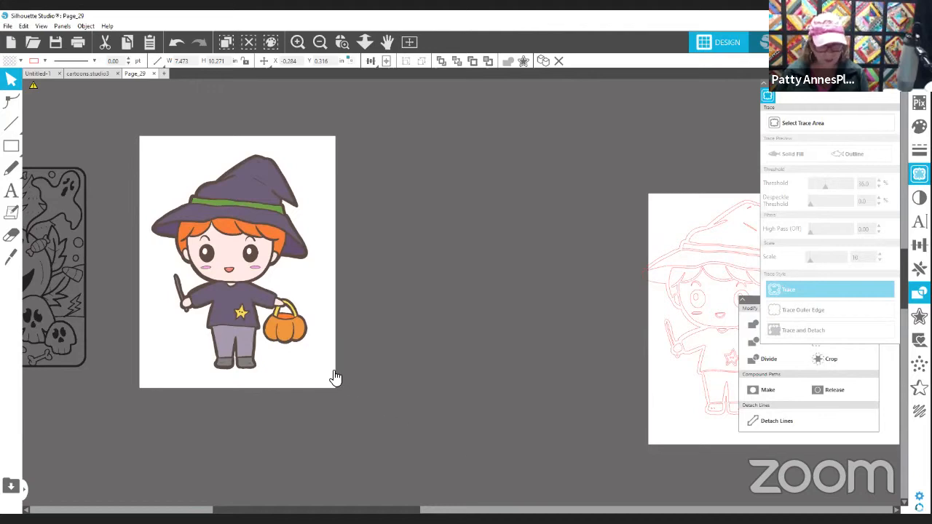
drag(335, 377, 538, 493)
click(542, 510)
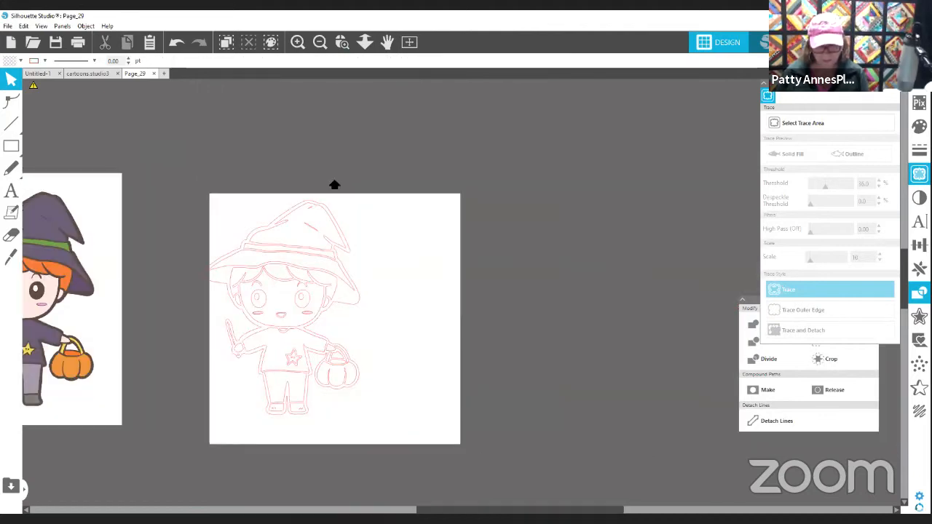
drag(352, 323, 395, 329)
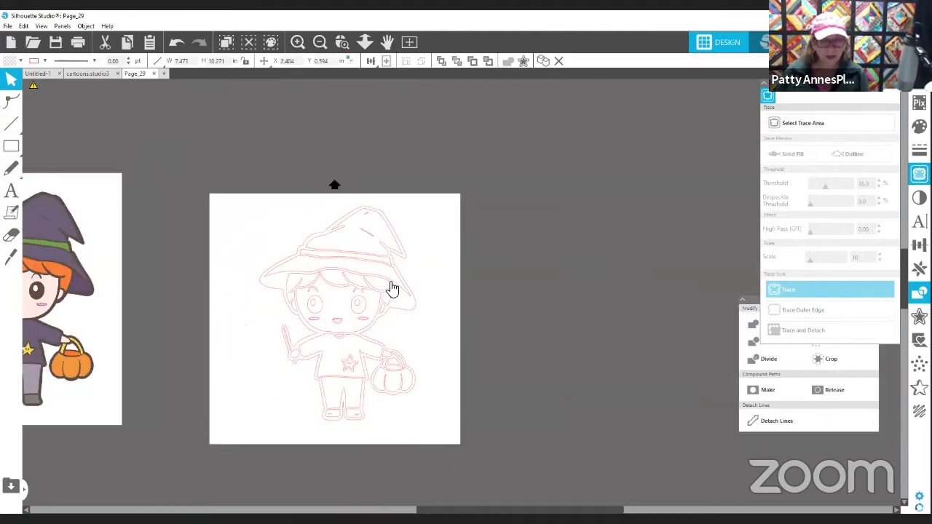
drag(95, 280, 211, 342)
click(512, 490)
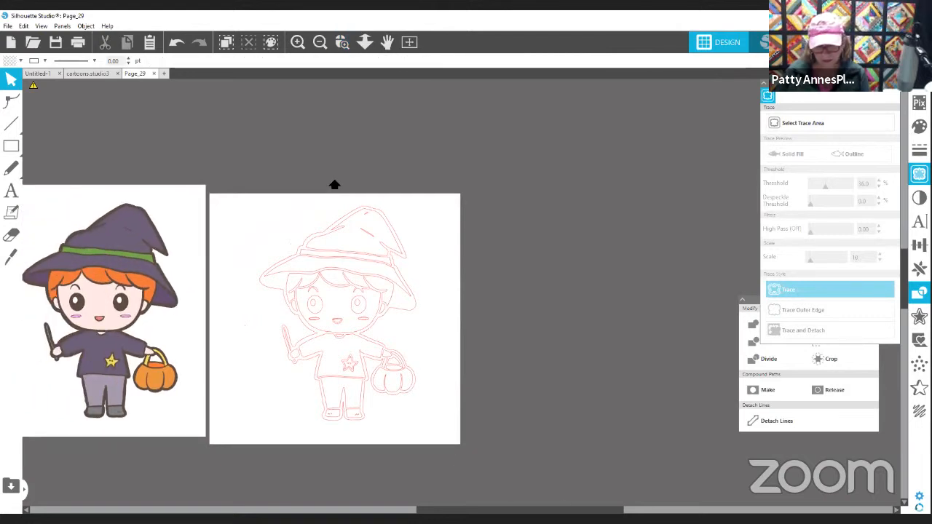
Shift the coloured picture slightly away from the page and move the traced outline to about X 1.607, Y 0.741 in.
click(647, 510)
drag(647, 510, 392, 512)
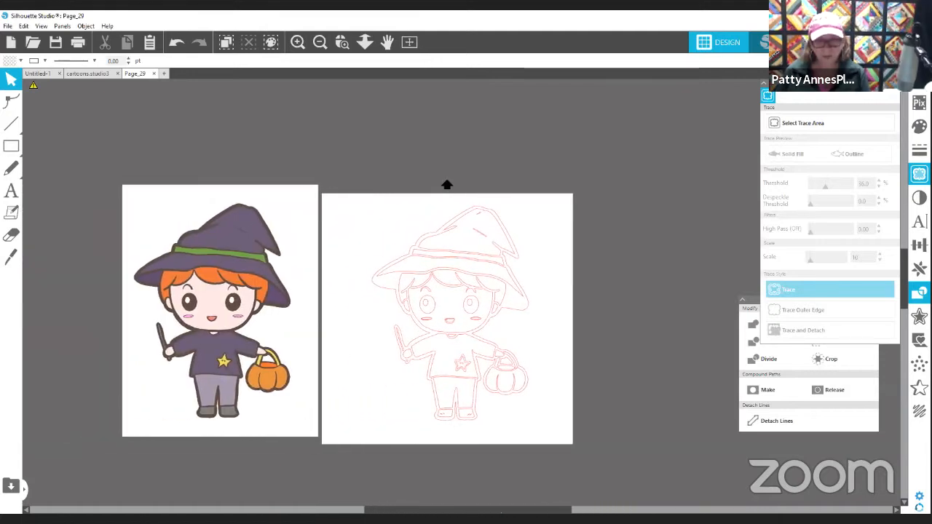
click(341, 43)
drag(561, 353, 562, 355)
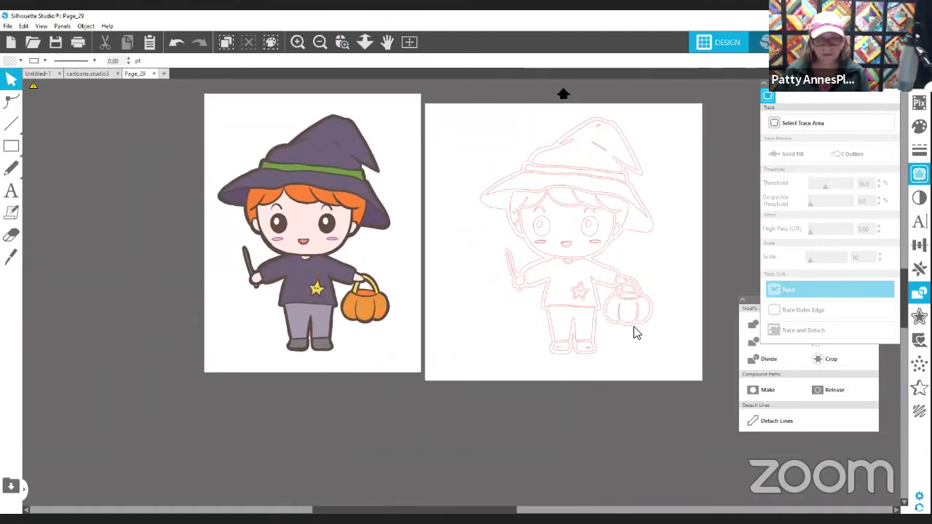
drag(348, 337, 311, 362)
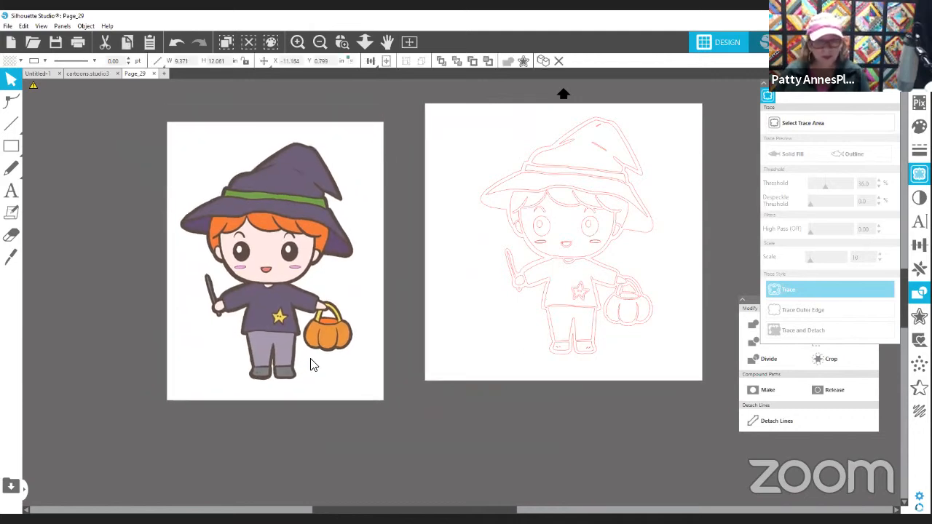
click(489, 316)
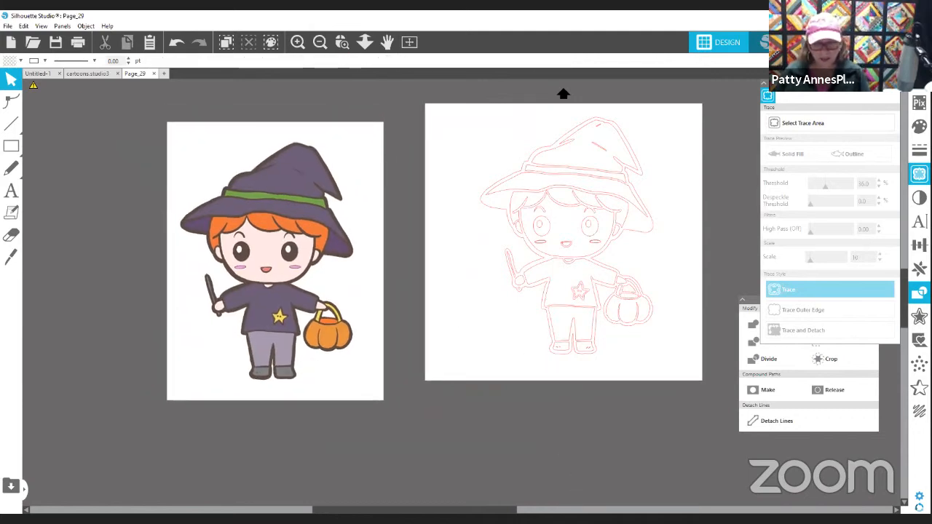
click(602, 198)
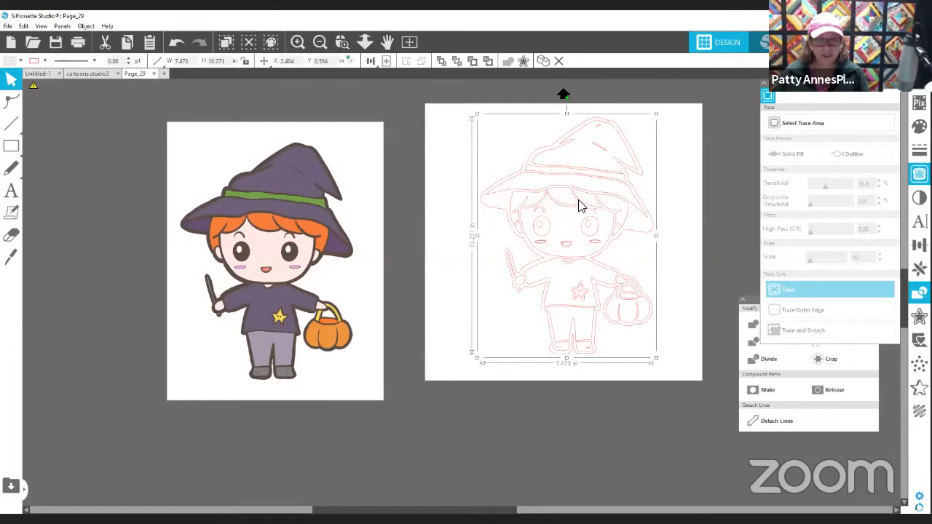
drag(578, 200, 573, 201)
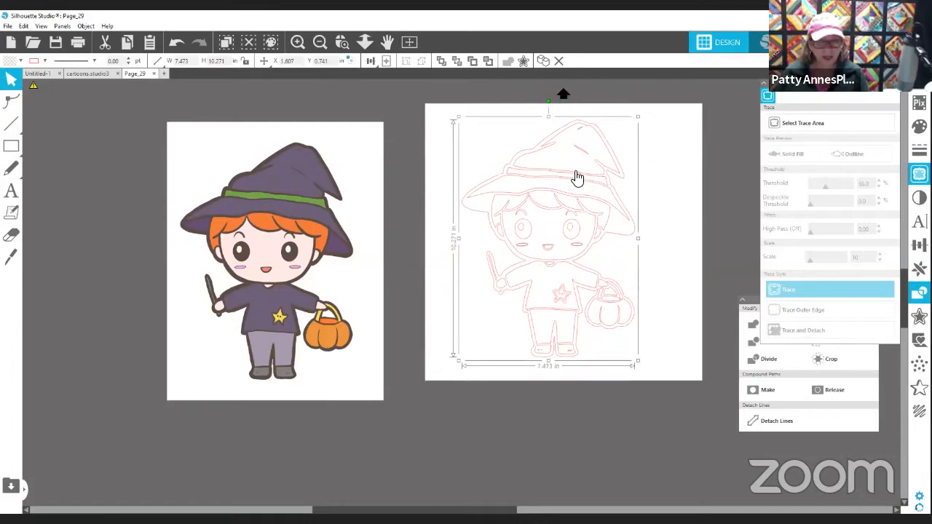
Shift the traced outline slightly on the page to about X 1.502, Y 0.846 in.
drag(545, 171, 547, 171)
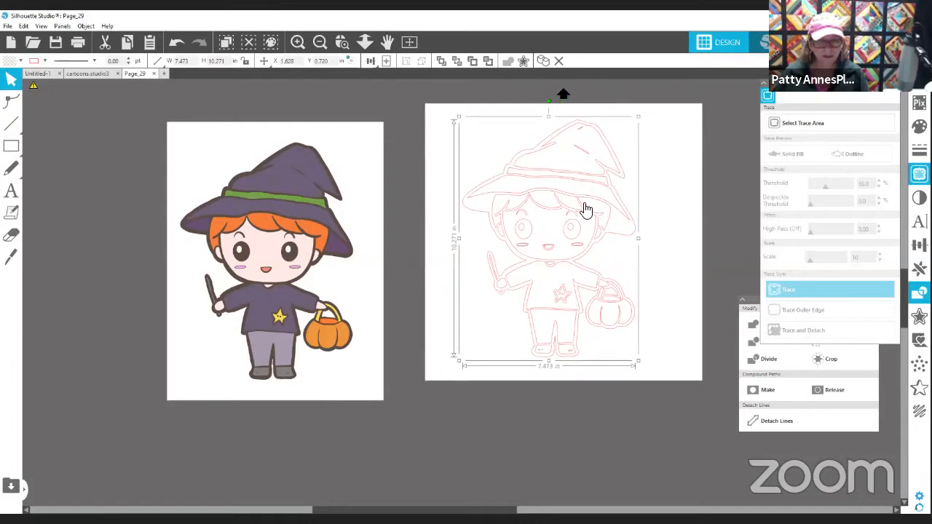
click(636, 225)
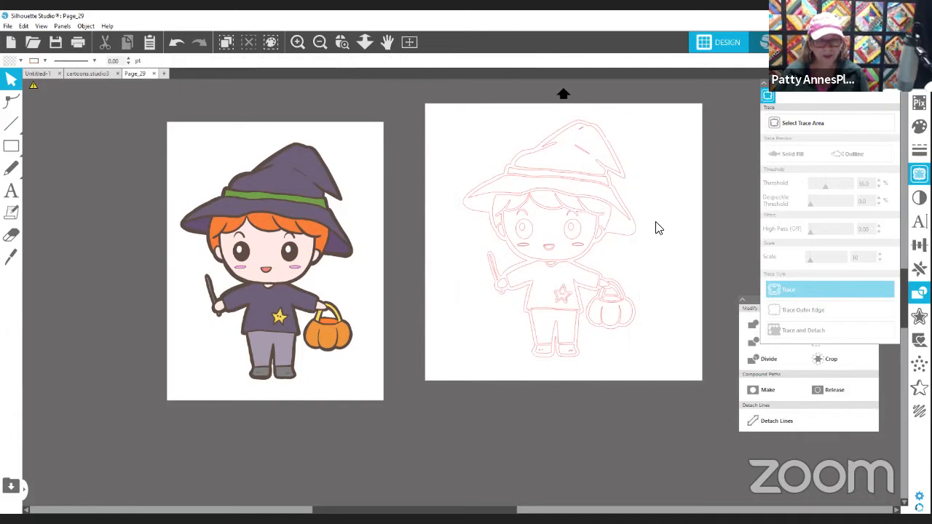
drag(556, 220, 550, 220)
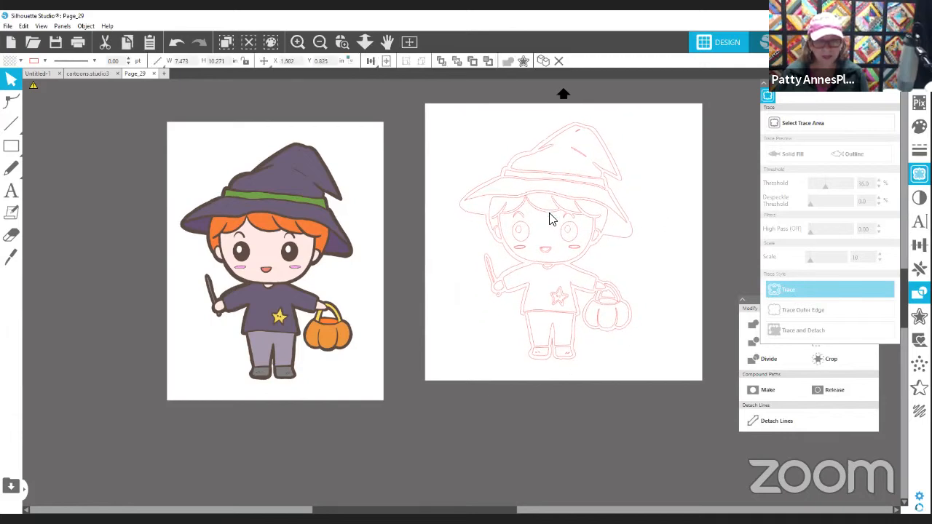
click(657, 229)
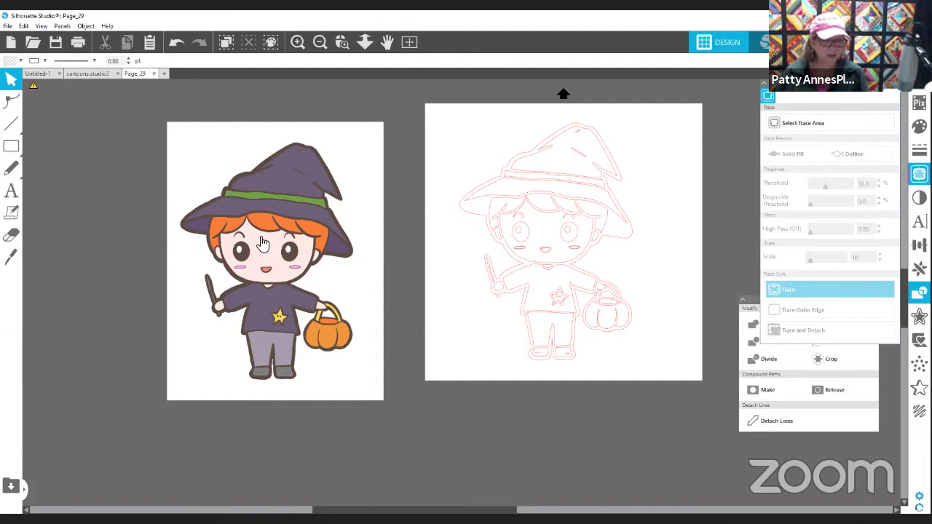
Select the whole coloured boy picture as the trace area and apply Trace and Detach.
click(799, 125)
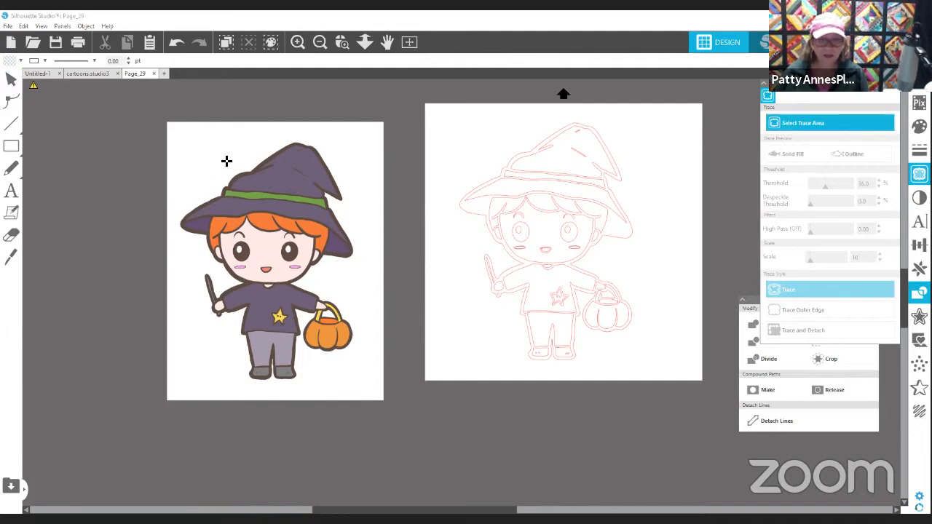
drag(169, 124, 384, 403)
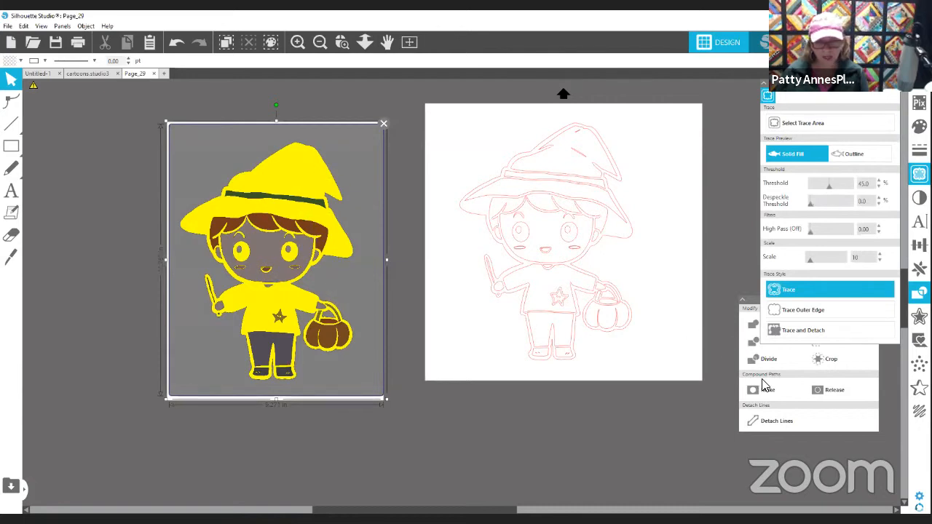
click(800, 333)
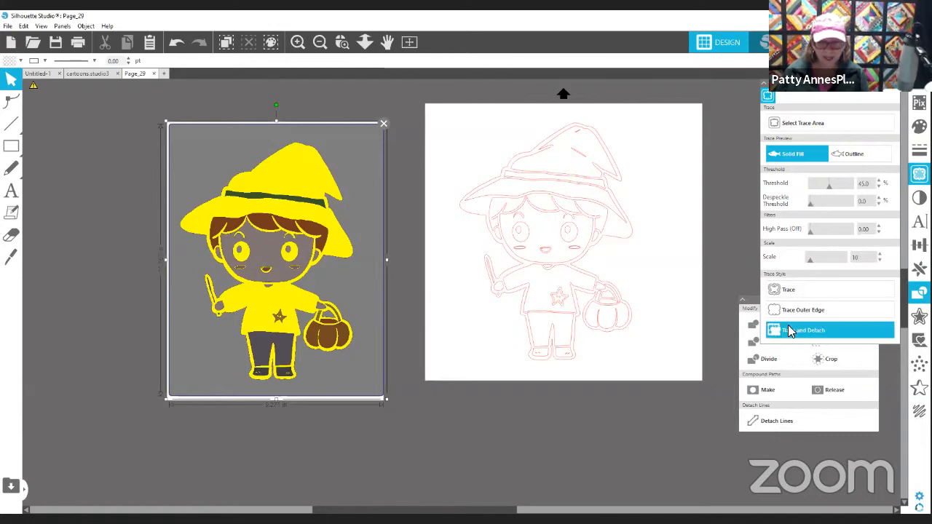
click(862, 329)
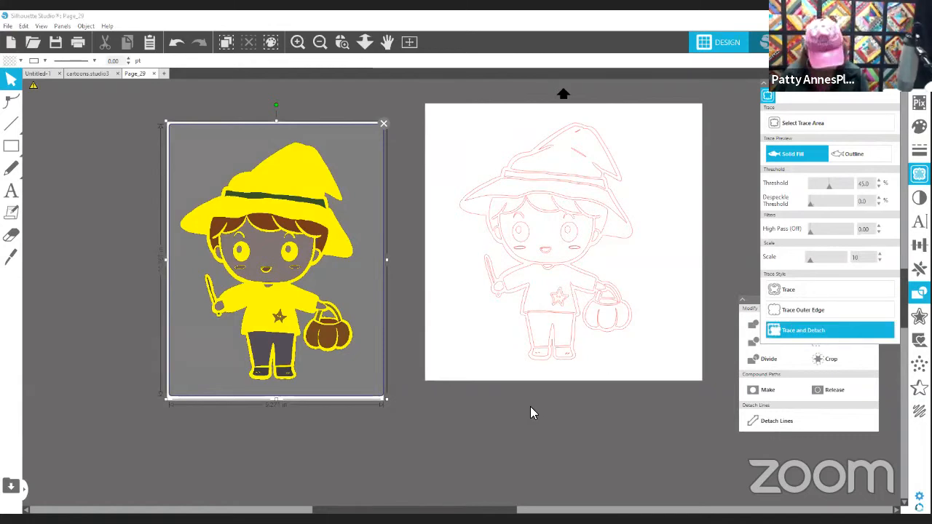
Pull the detached boy out of his picture, delete the leftover white background, and move the boy back beside the page.
mouse_move(294, 221)
mouse_down()
mouse_move(177, 211)
mouse_move(169, 198)
mouse_up()
click(240, 163)
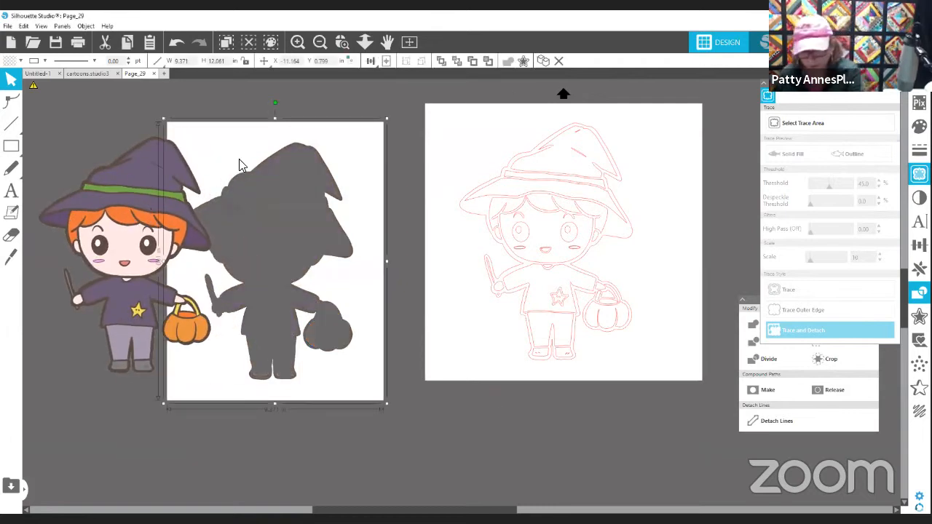
key(Delete)
drag(162, 206, 300, 198)
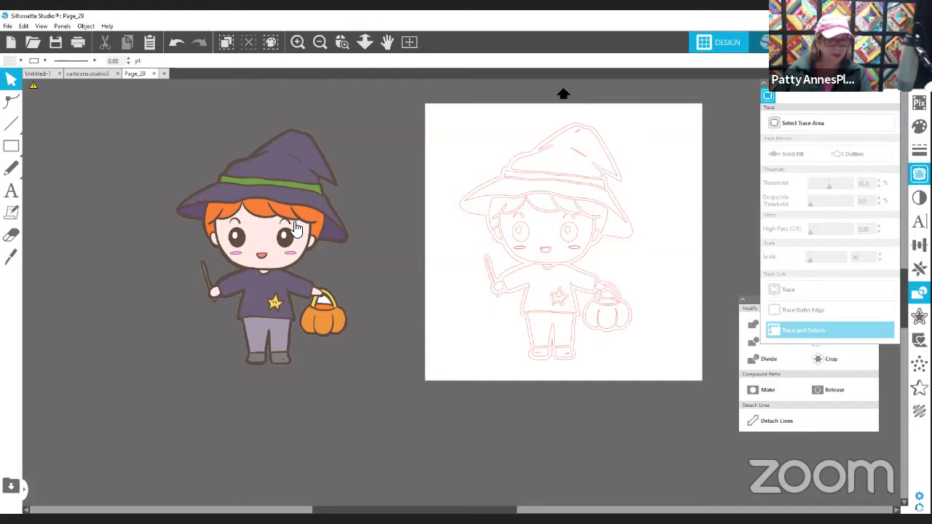
Add a 0.125 in offset with rounded corners around the detached boy and fill it white.
click(295, 227)
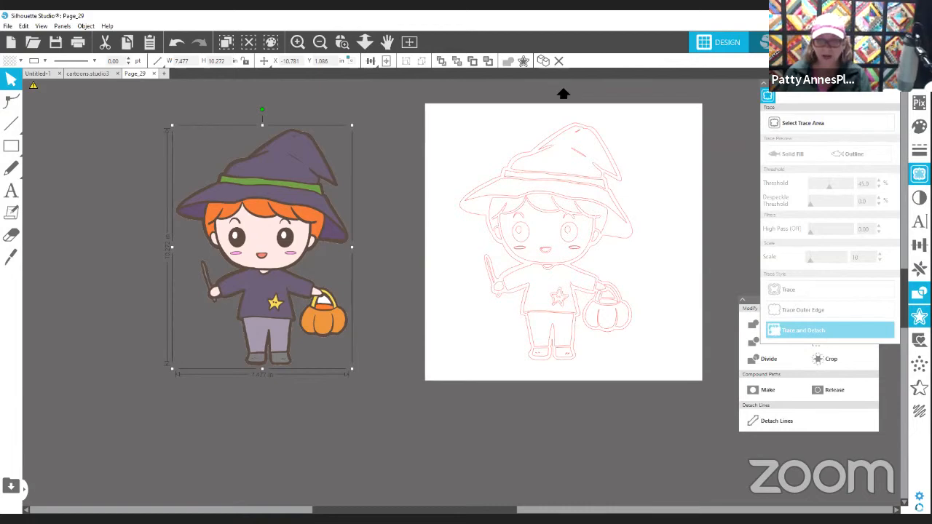
click(918, 316)
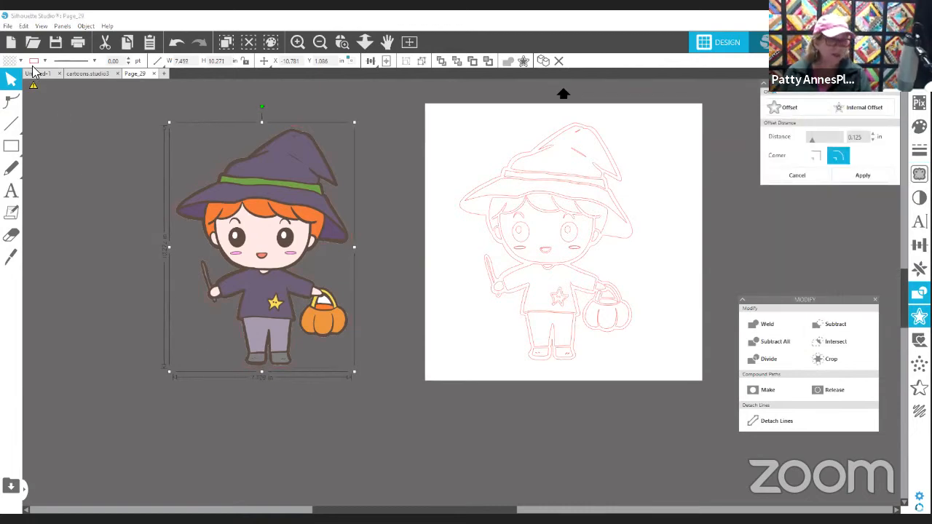
click(9, 63)
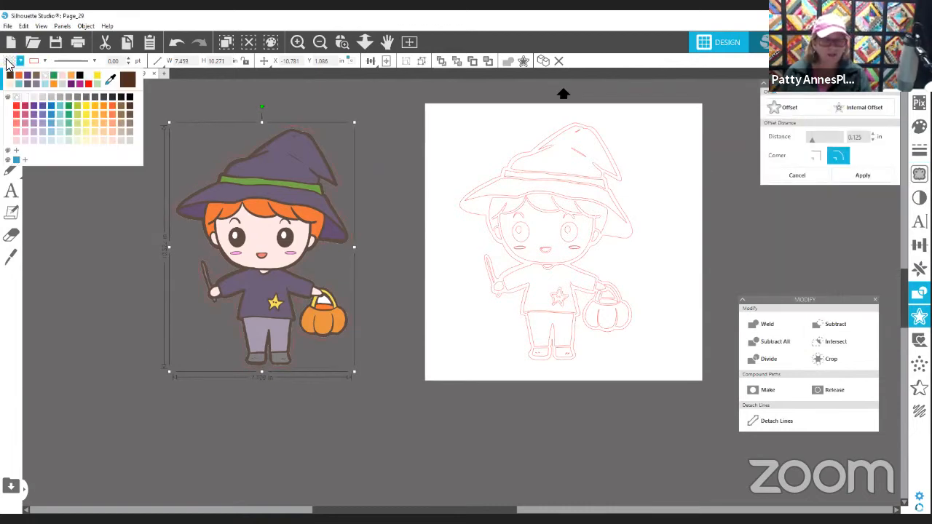
click(24, 98)
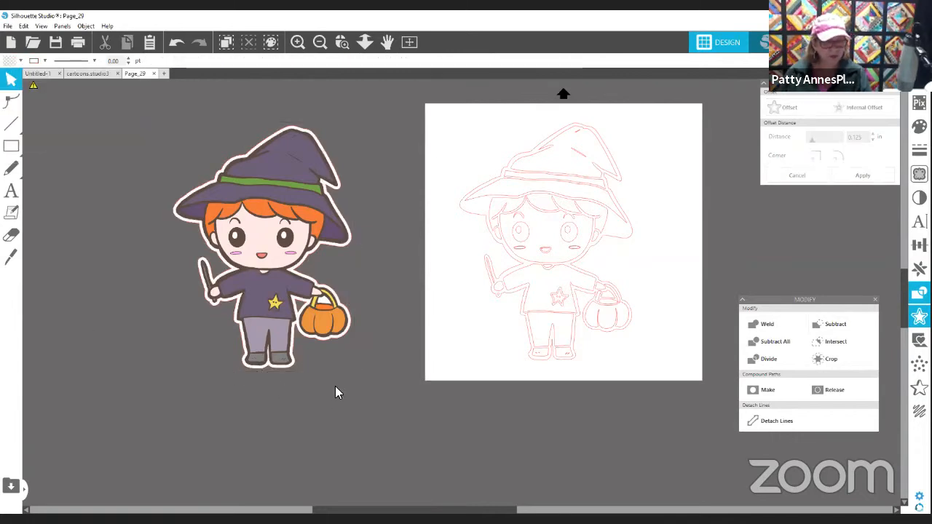
Group the boy with his white border and place the group beside the page at about X -9.795, Y 0.585 in.
right_click(237, 205)
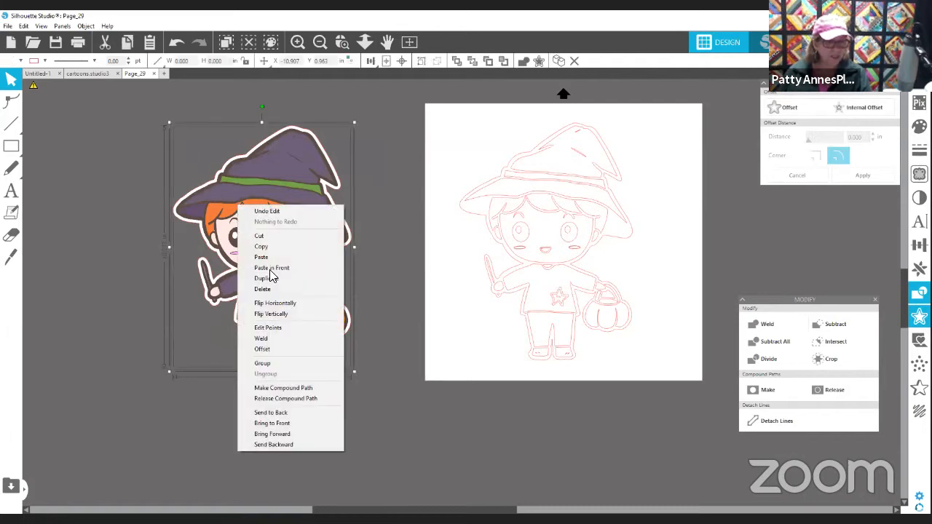
click(299, 369)
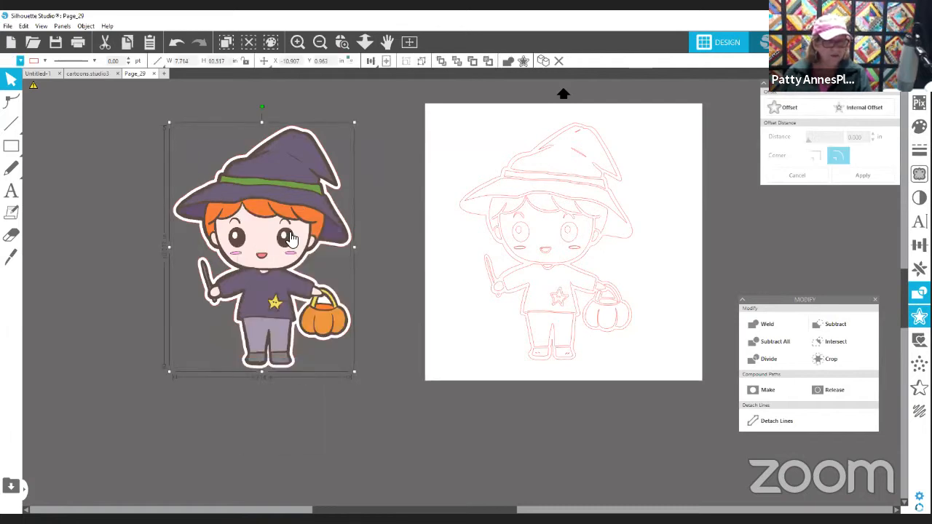
mouse_move(249, 255)
mouse_down()
mouse_move(248, 276)
mouse_move(238, 262)
mouse_up()
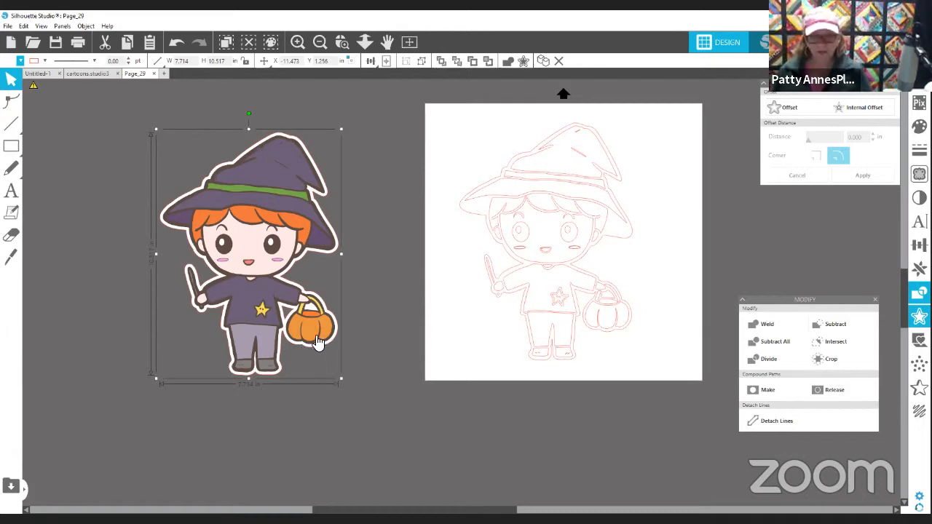
scroll(364, 291, right, 3)
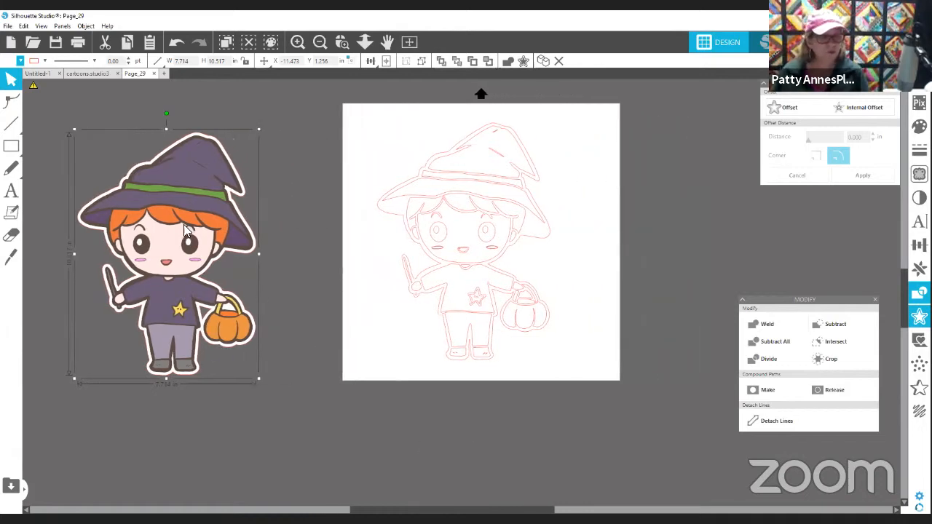
drag(183, 226, 223, 214)
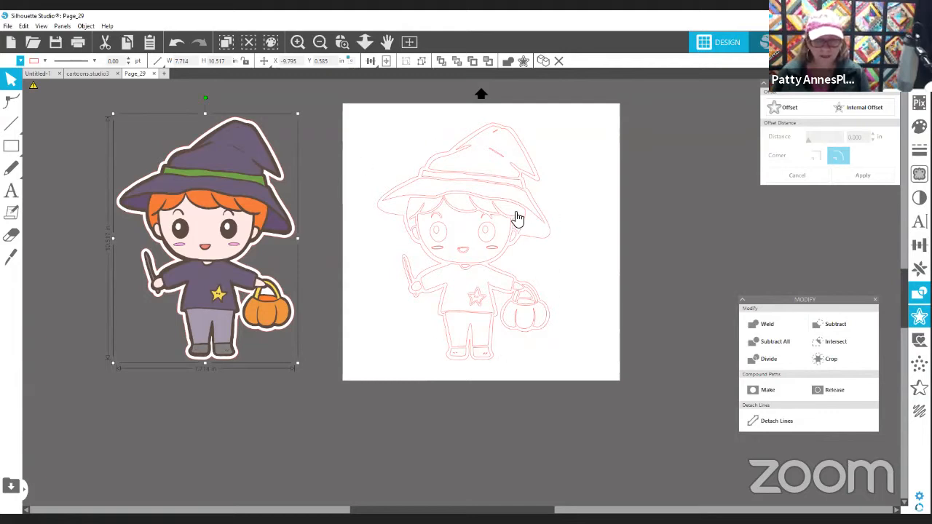
Fill the traced outline with light teal and move it to about X 1.733, Y 0.615 in.
click(491, 128)
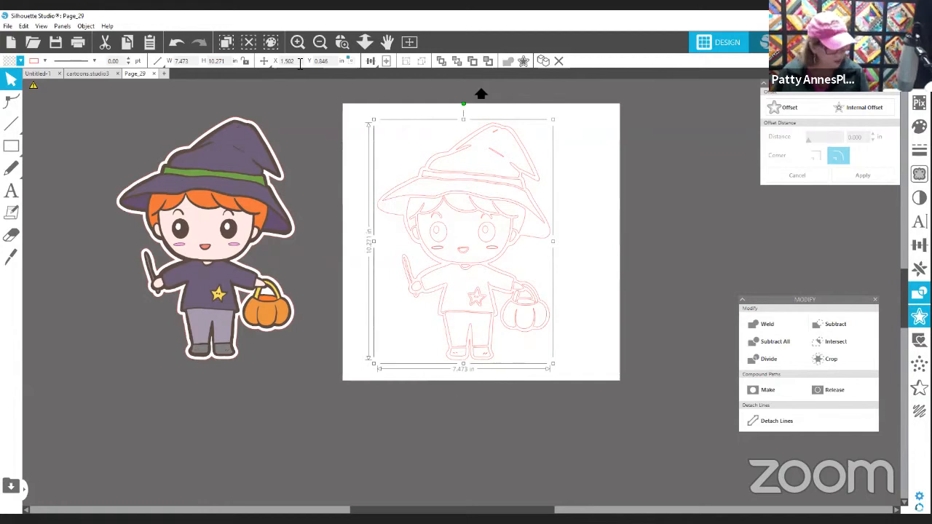
click(9, 61)
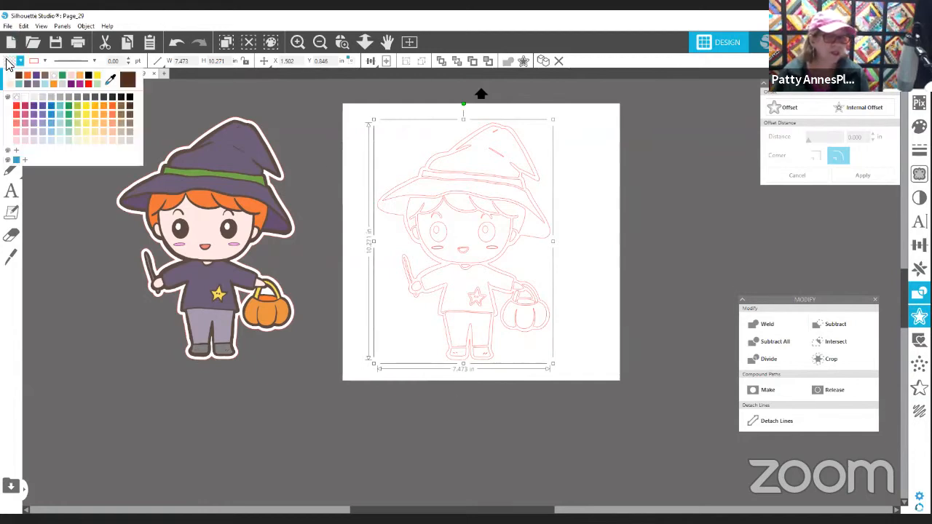
click(59, 130)
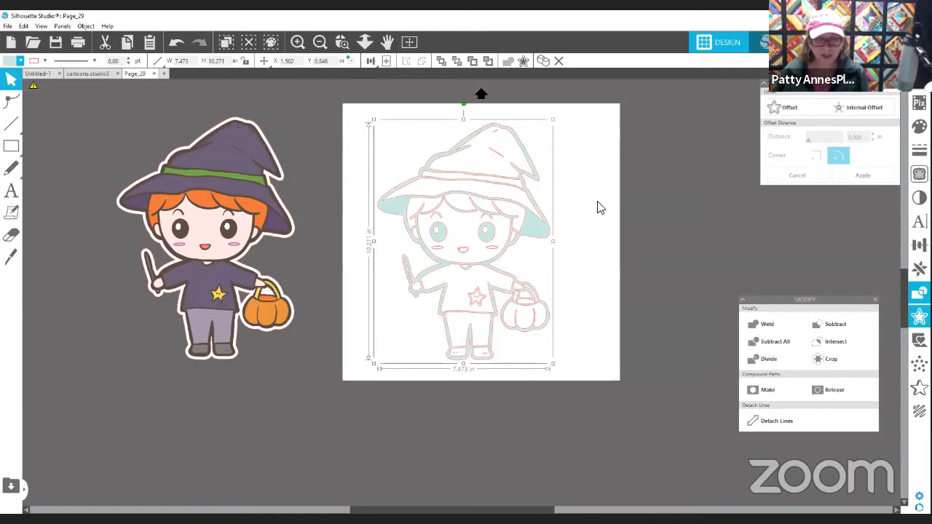
mouse_move(463, 167)
mouse_down()
mouse_move(499, 230)
mouse_move(468, 161)
mouse_up()
Move the coloured boy closer to the teal outline so that he slightly overlaps the page edge.
click(341, 42)
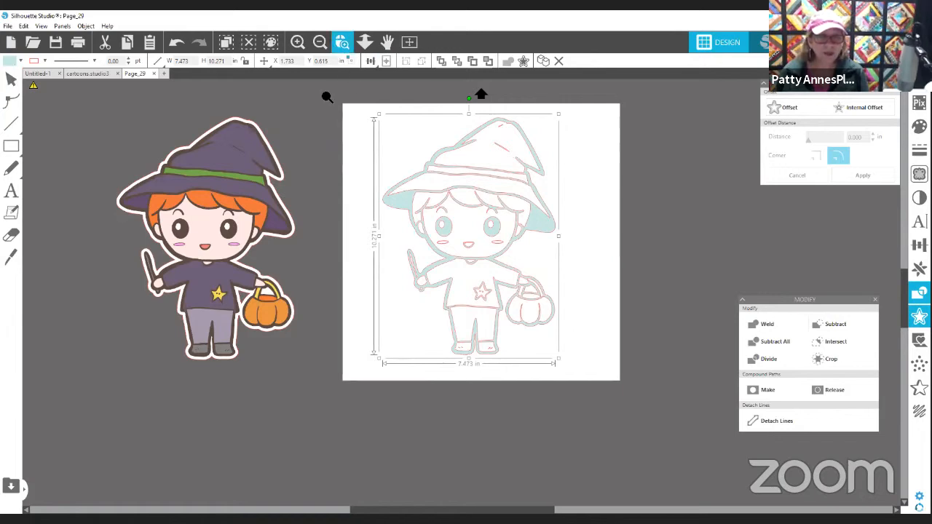
drag(635, 442, 634, 441)
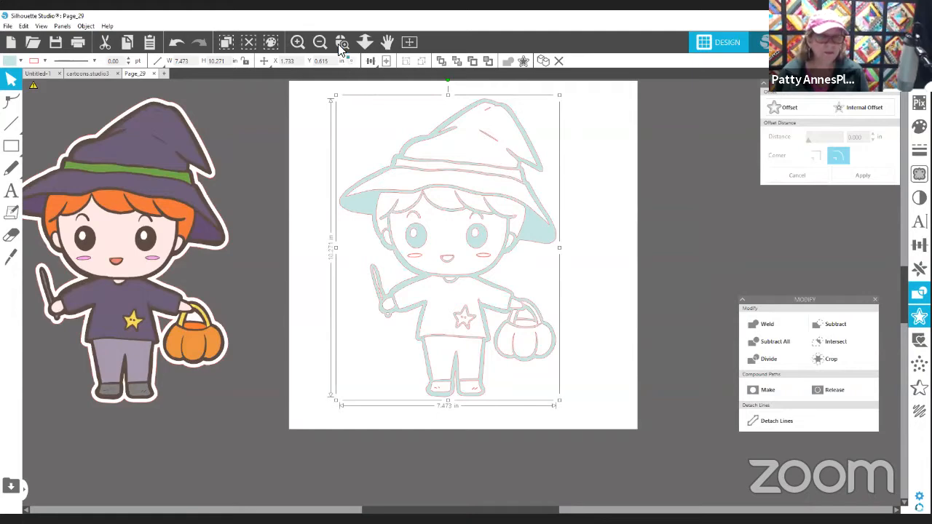
click(298, 42)
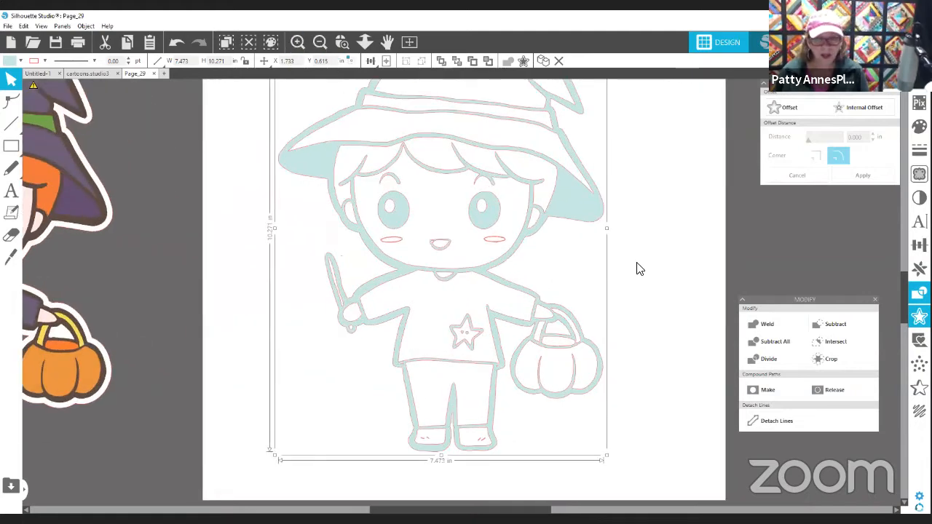
scroll(643, 268, up, 1)
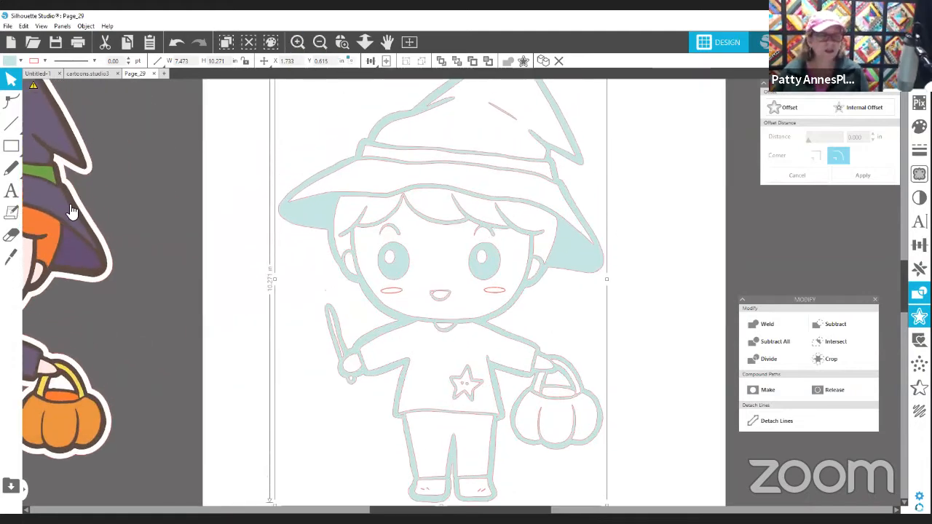
mouse_move(71, 211)
mouse_down()
mouse_move(140, 228)
mouse_move(172, 206)
mouse_up()
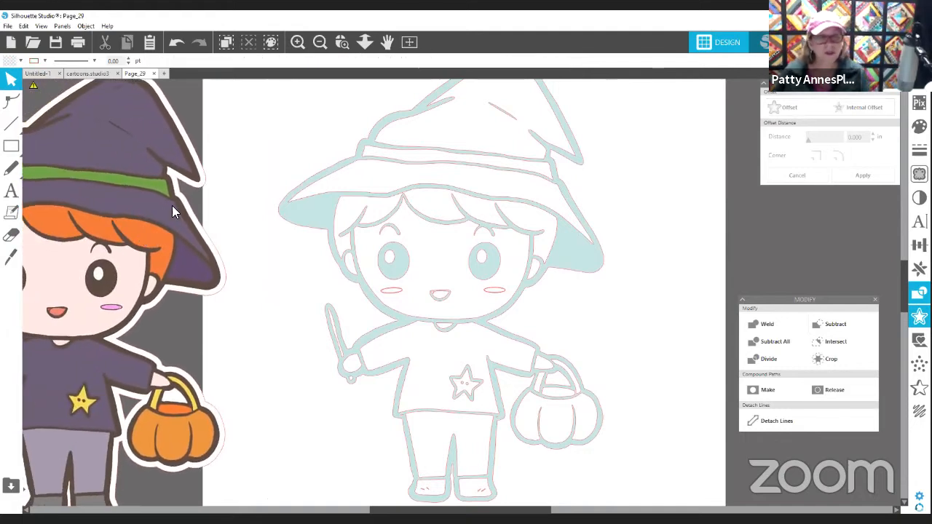
Release the compound path of the teal boy outline and deselect the separated pieces.
click(470, 225)
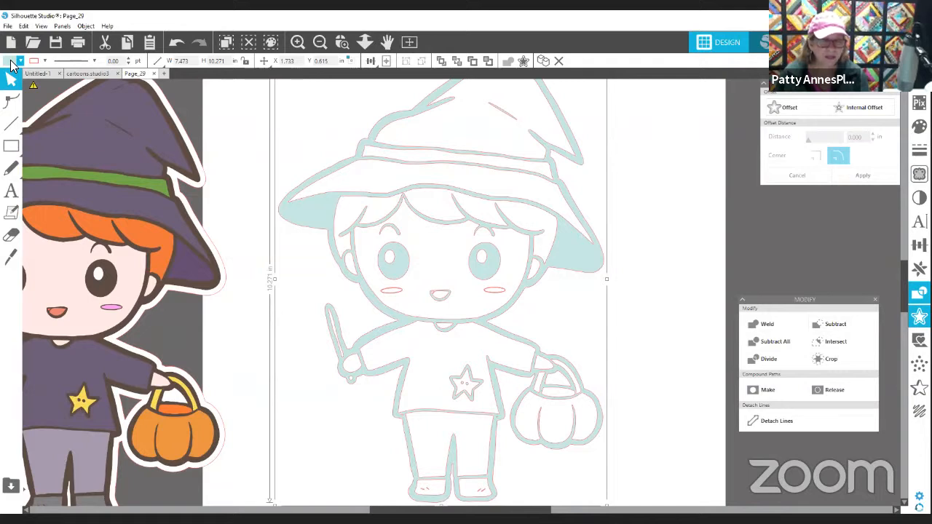
click(86, 26)
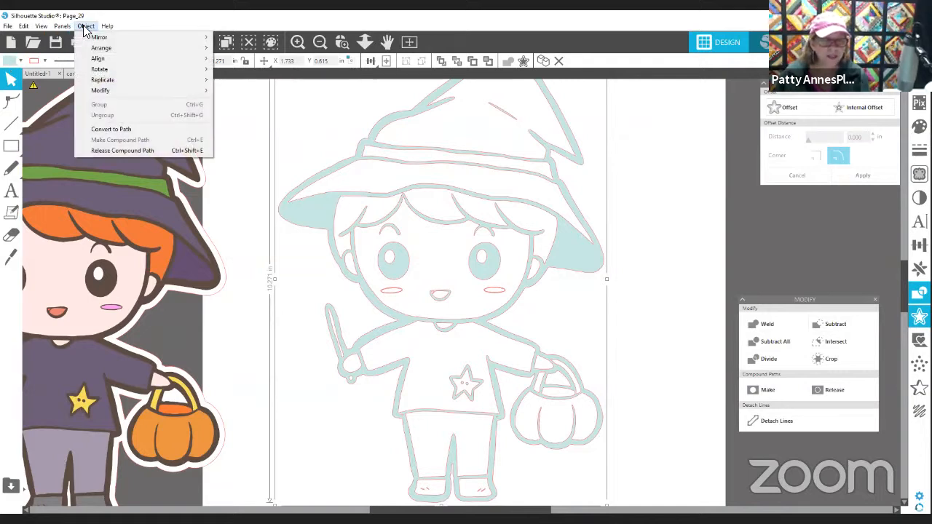
click(176, 150)
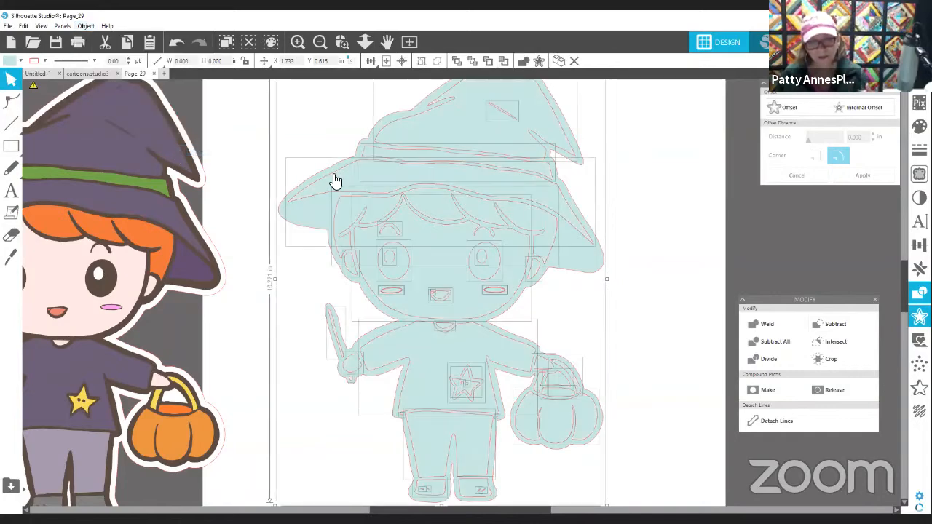
click(668, 162)
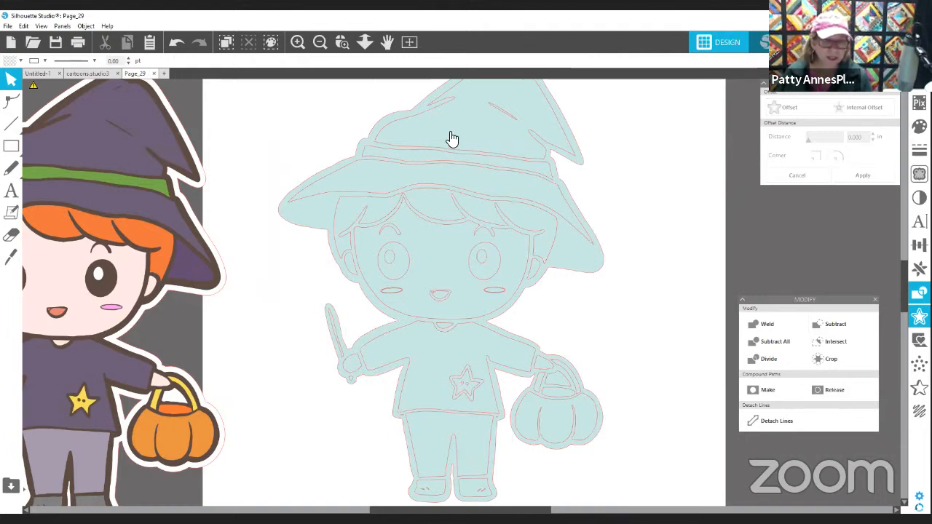
Fill the hat's crown and brim pieces with the purple sampled from the hat of the coloured boy.
click(492, 143)
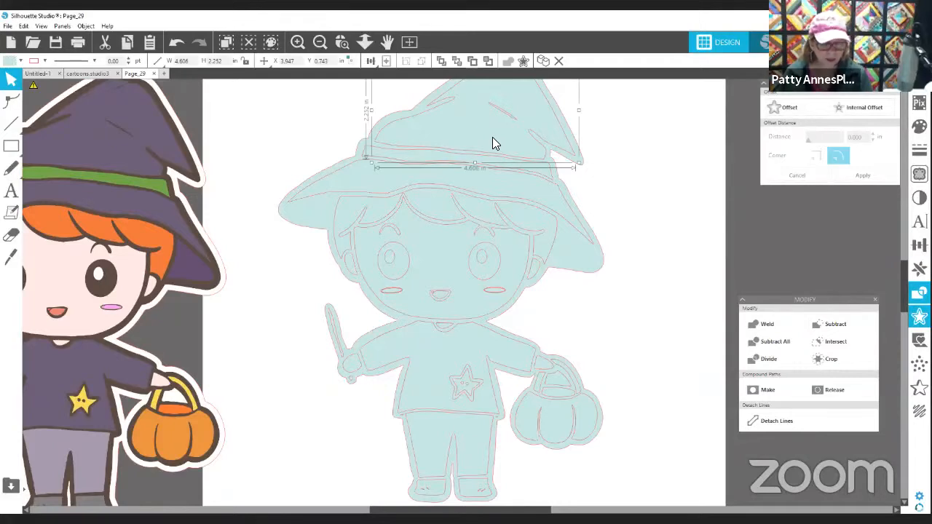
click(368, 186)
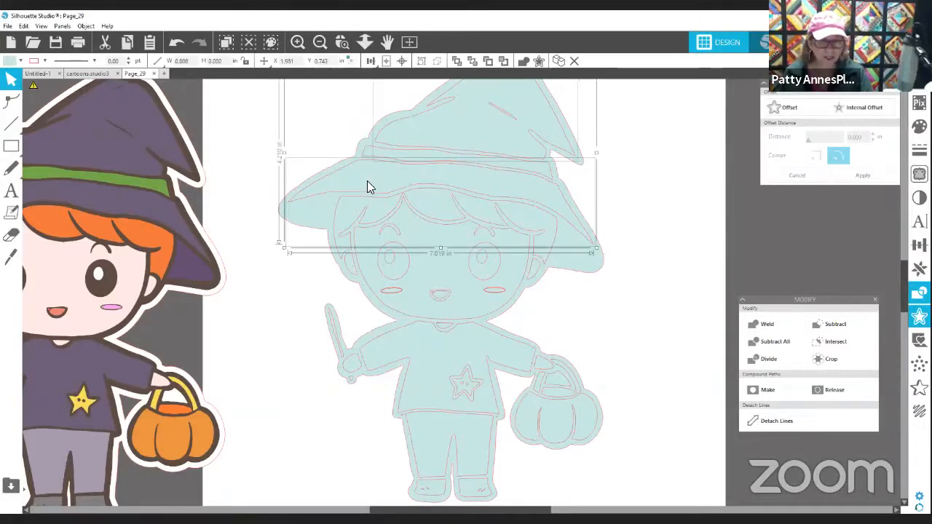
click(9, 63)
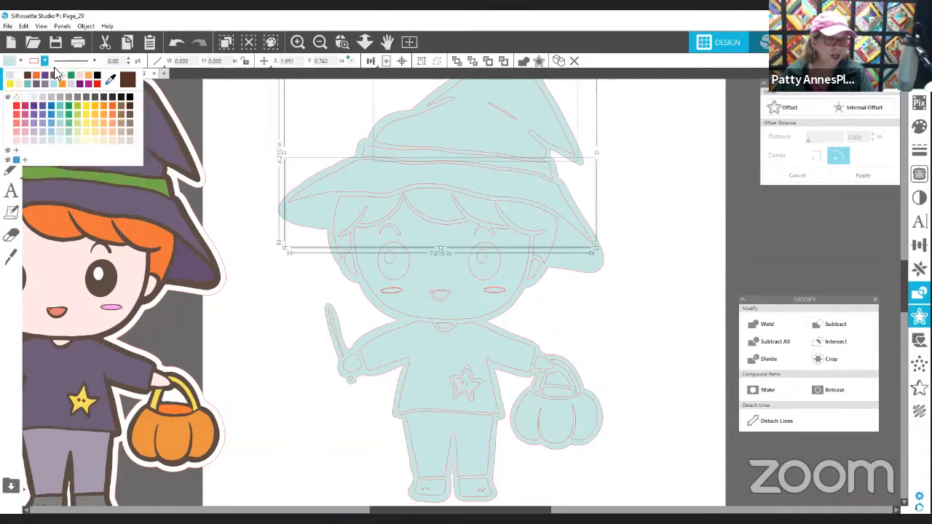
click(109, 80)
click(154, 128)
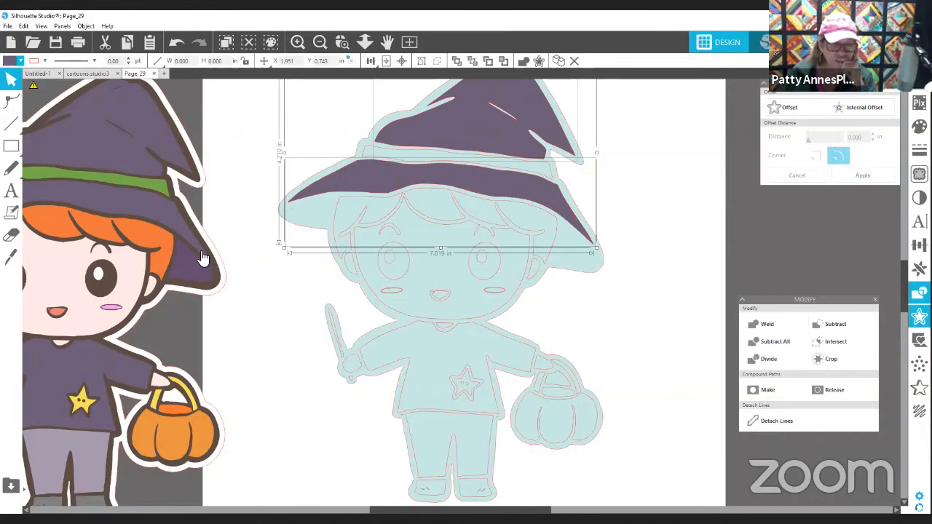
Fill the boy's whole outline piece with the purple sampled from the hat of the coloured boy.
click(276, 285)
click(316, 213)
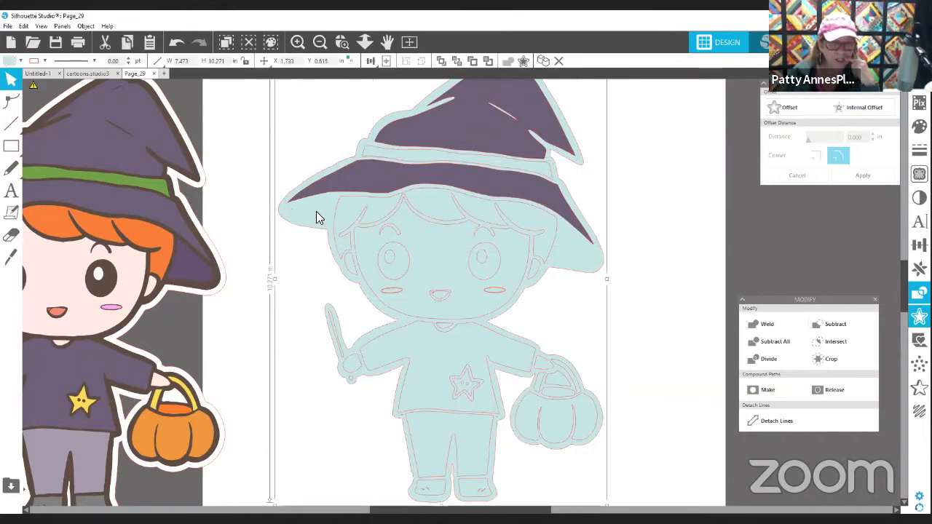
click(20, 61)
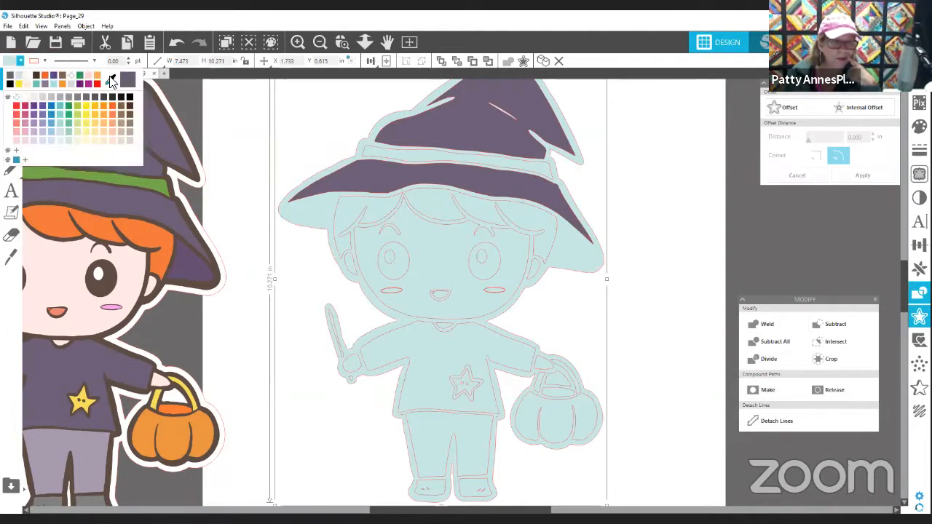
click(113, 82)
click(203, 284)
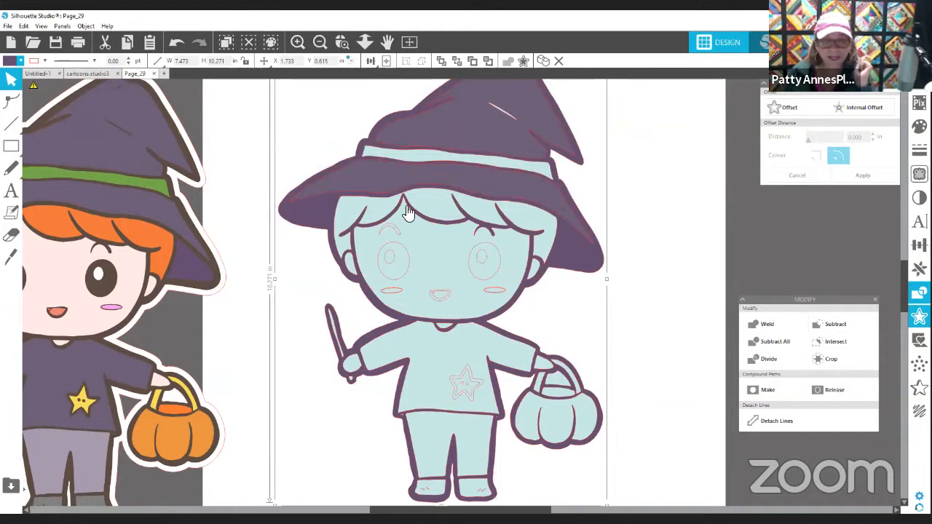
Delete the outline piece and all the remaining traced pieces, and move the coloured boy onto the page.
key(Delete)
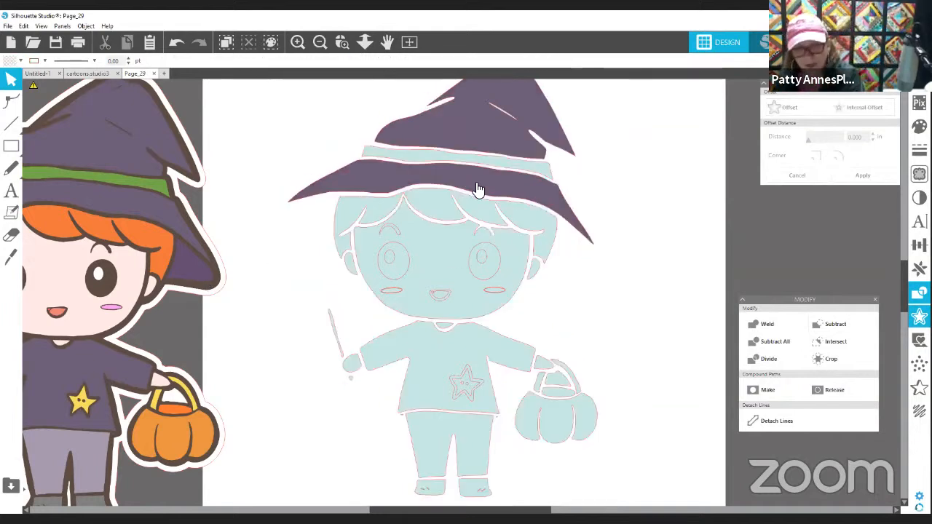
drag(345, 121, 573, 449)
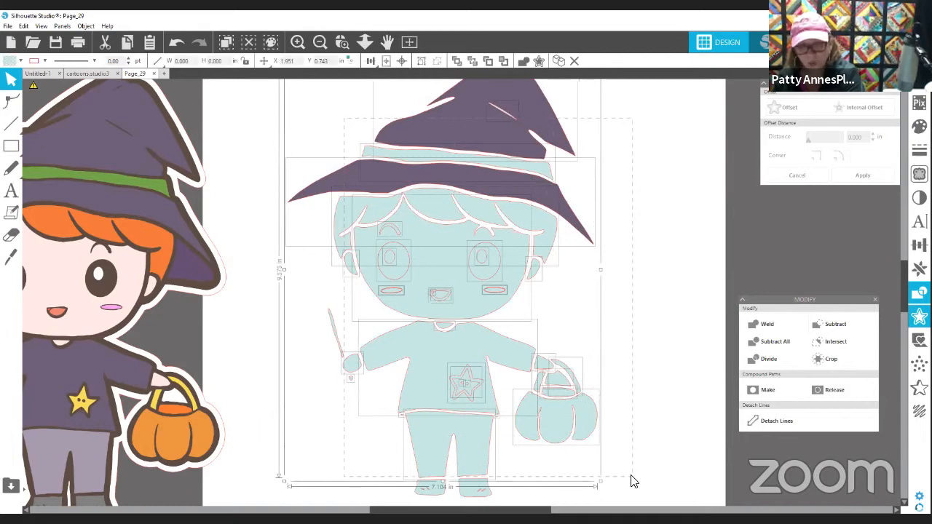
key(Delete)
scroll(611, 378, down, 2)
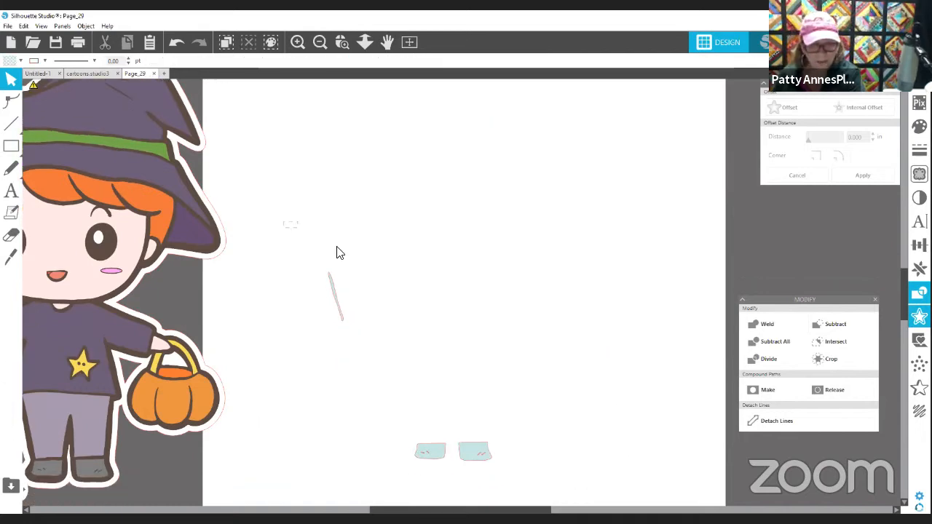
drag(340, 252, 573, 498)
key(Delete)
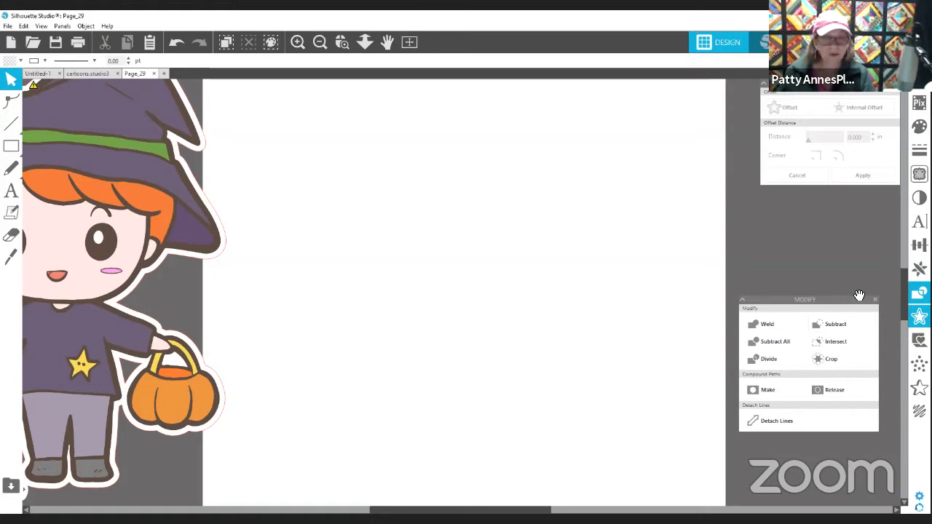
drag(166, 242, 407, 244)
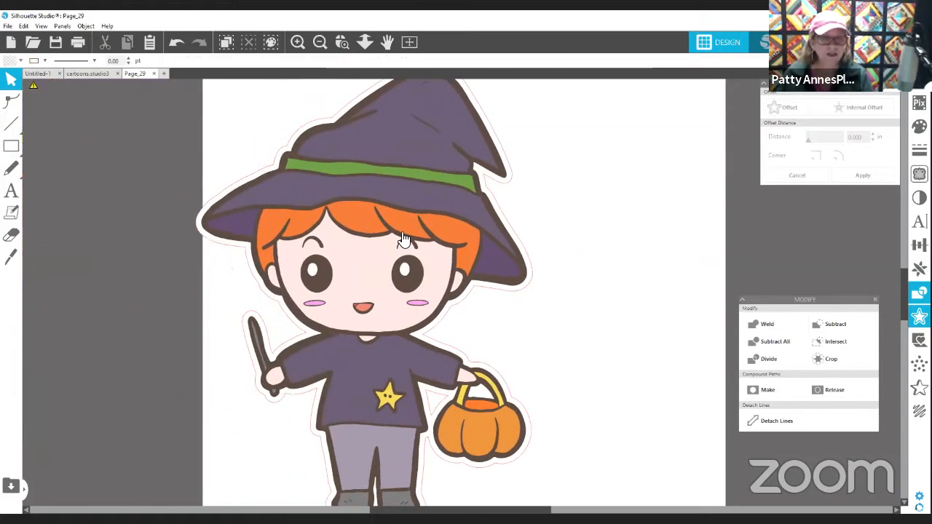
scroll(401, 235, up, 1)
click(294, 44)
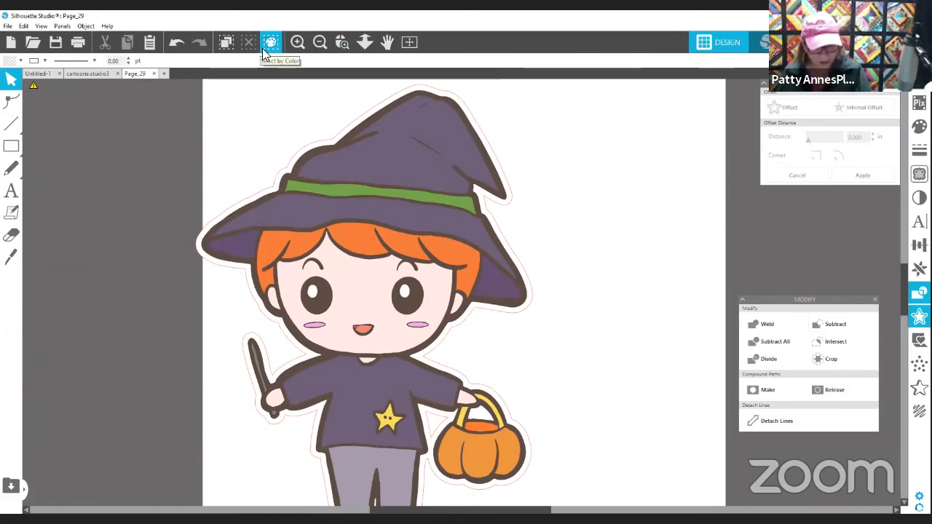
Undo the deletions, colouring, path release and offset work back to the plain traced outline beside the original boy picture.
key(ctrl+z)
key(ctrl+z)
key(ctrl+z)
key(ctrl+z)
key(ctrl+z)
key(ctrl+z)
key(ctrl+z)
key(ctrl+z)
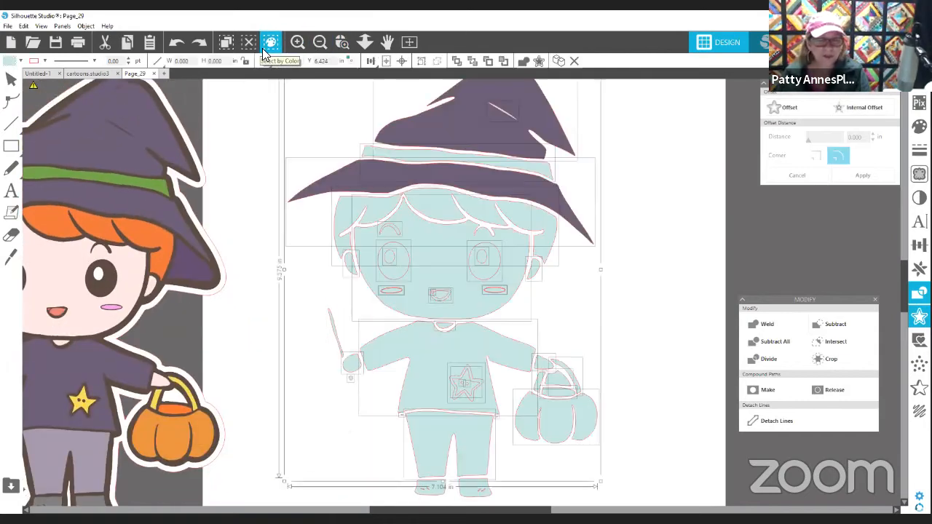
key(ctrl+z)
key(ctrl+z)
key(ctrl+z)
key(ctrl+z)
key(ctrl+z)
key(ctrl+z)
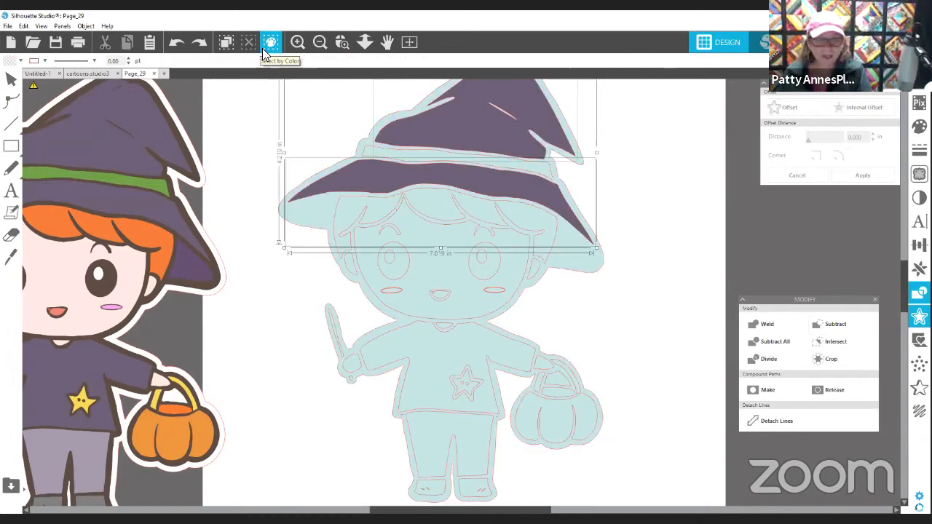
key(ctrl+z)
key(ctrl+z)
key(ctrl+z)
key(ctrl+z)
key(ctrl+z)
key(ctrl+z)
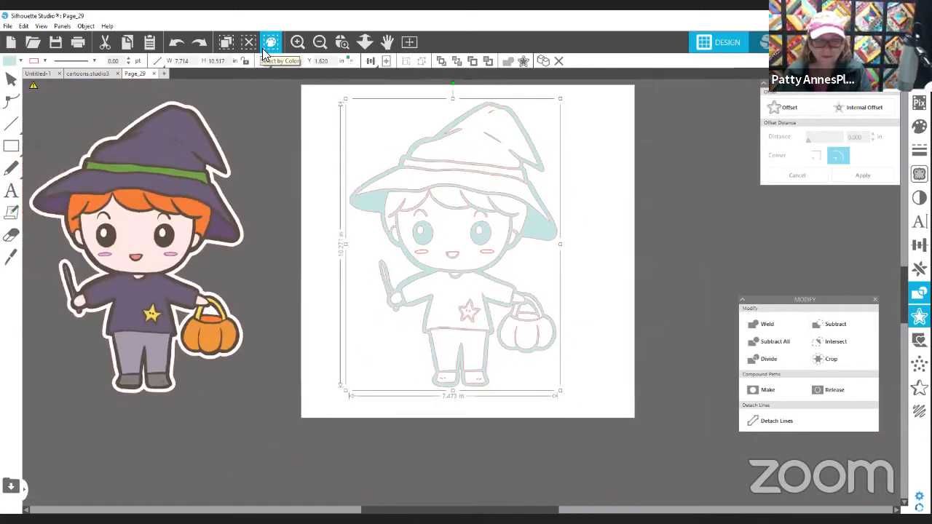
key(ctrl+z)
key(ctrl+z)
key(ctrl+z)
key(ctrl+z)
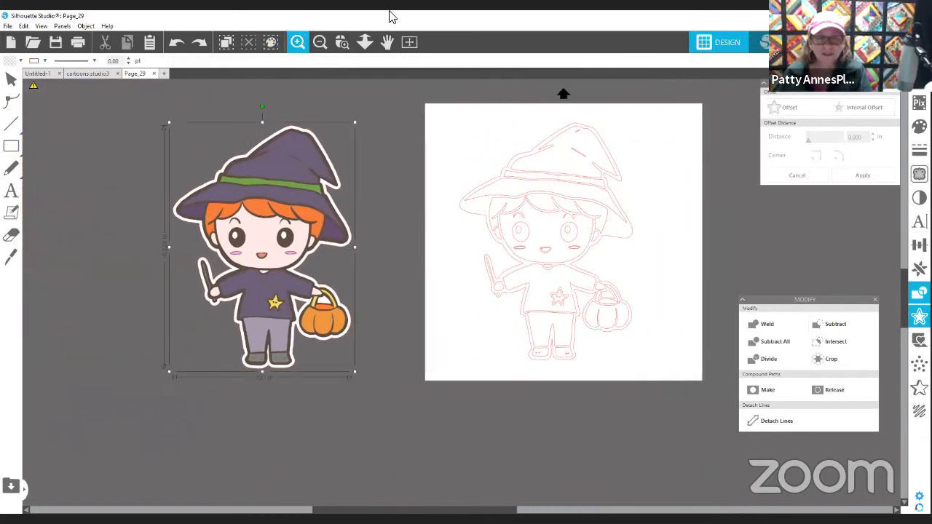
key(ctrl+z)
key(ctrl+z)
key(ctrl+z)
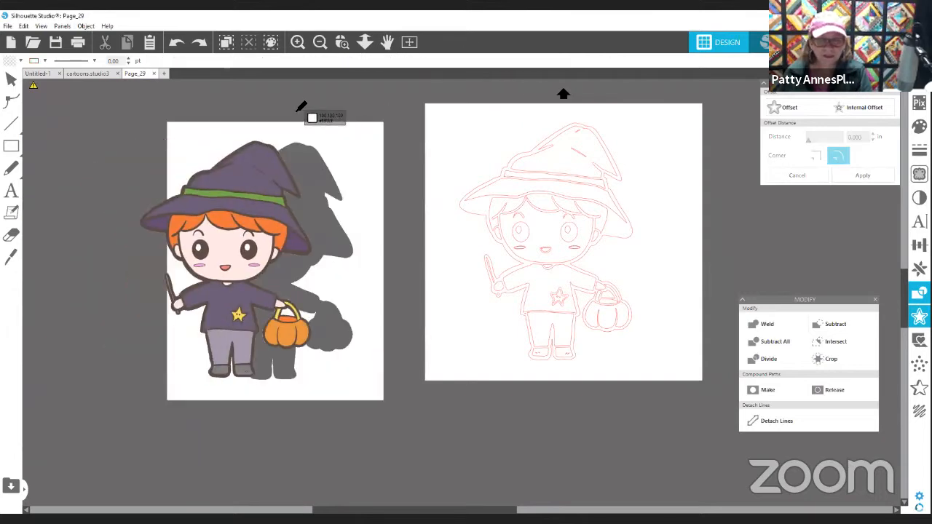
key(ctrl+z)
key(ctrl+z)
key(ctrl+z)
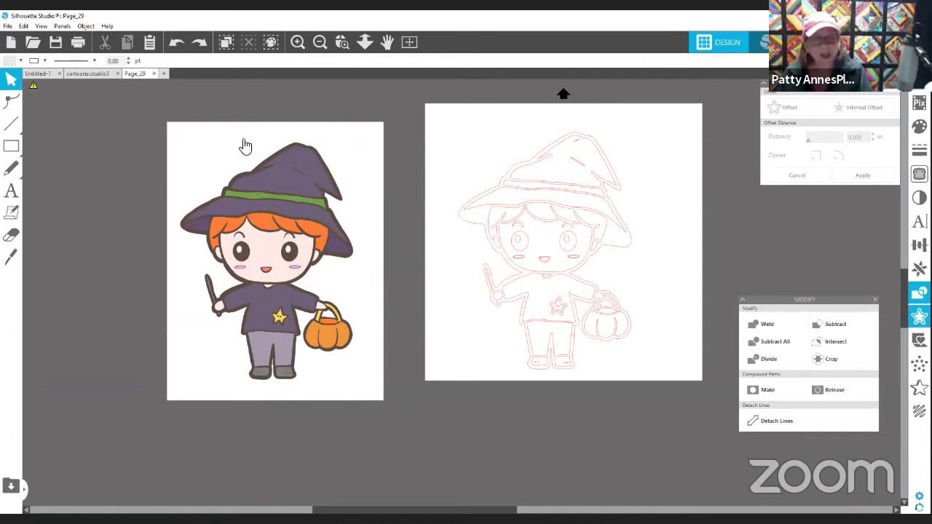
Undo the moves and the trace itself until the yellow trace preview is back over the boy picture.
click(198, 43)
click(199, 43)
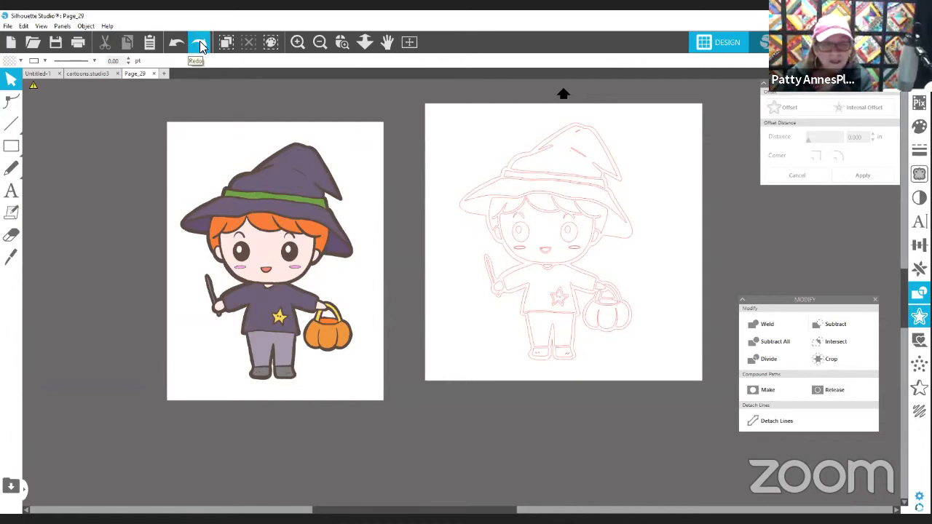
click(177, 43)
click(177, 43)
click(177, 43)
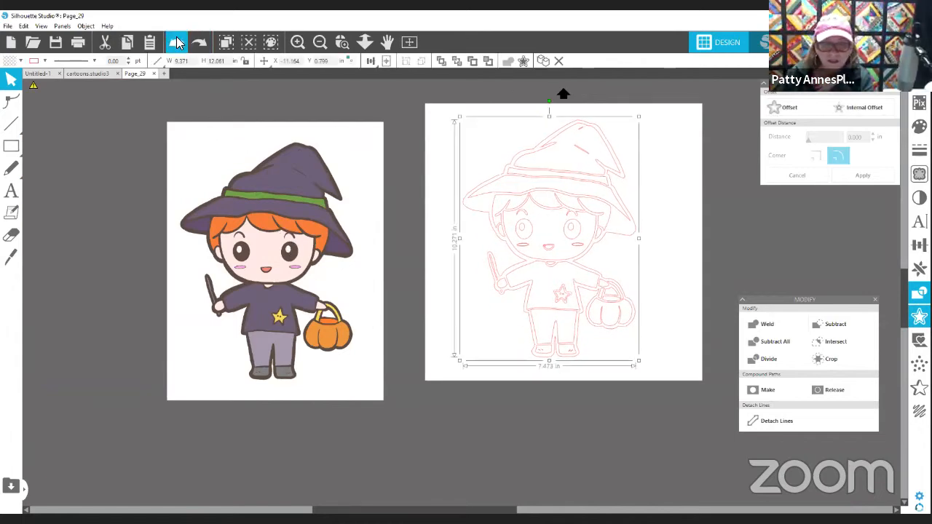
click(177, 43)
click(178, 44)
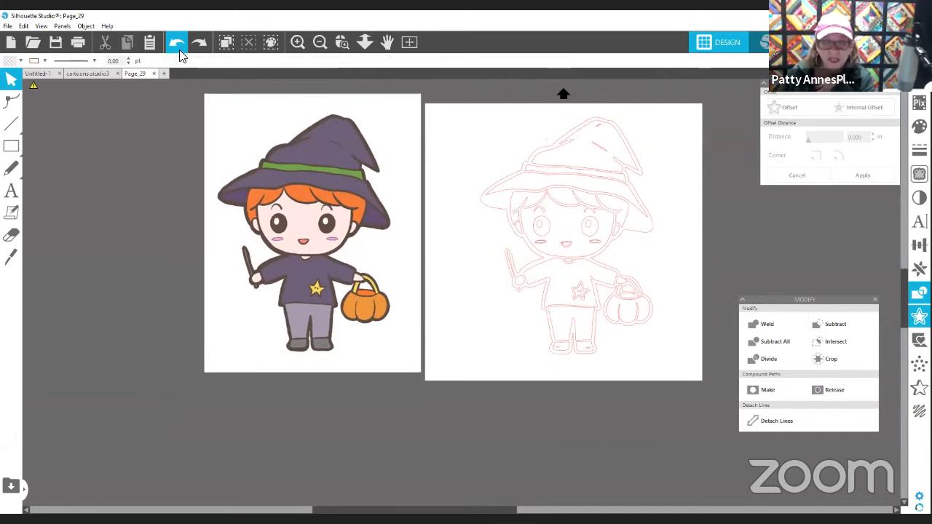
click(179, 48)
click(179, 48)
click(179, 48)
click(179, 48)
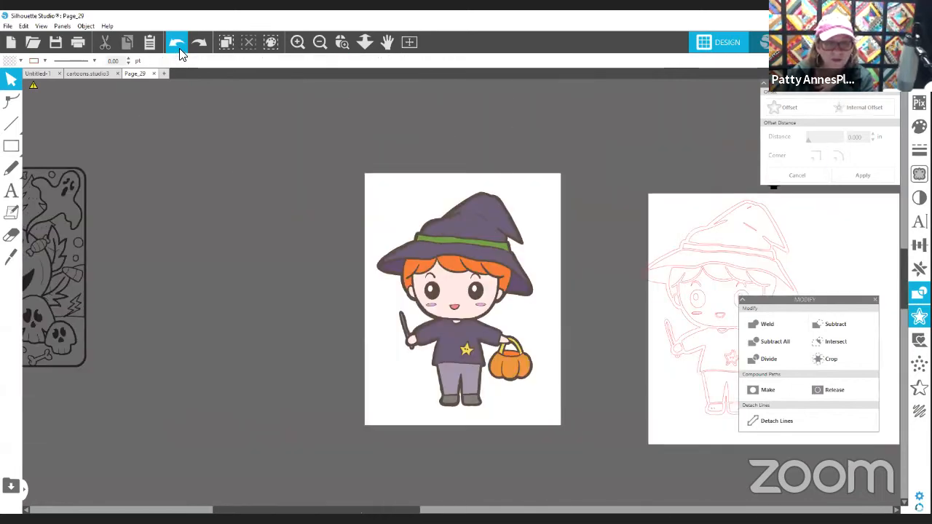
click(179, 48)
click(179, 48)
click(179, 48)
click(179, 48)
click(179, 48)
click(179, 48)
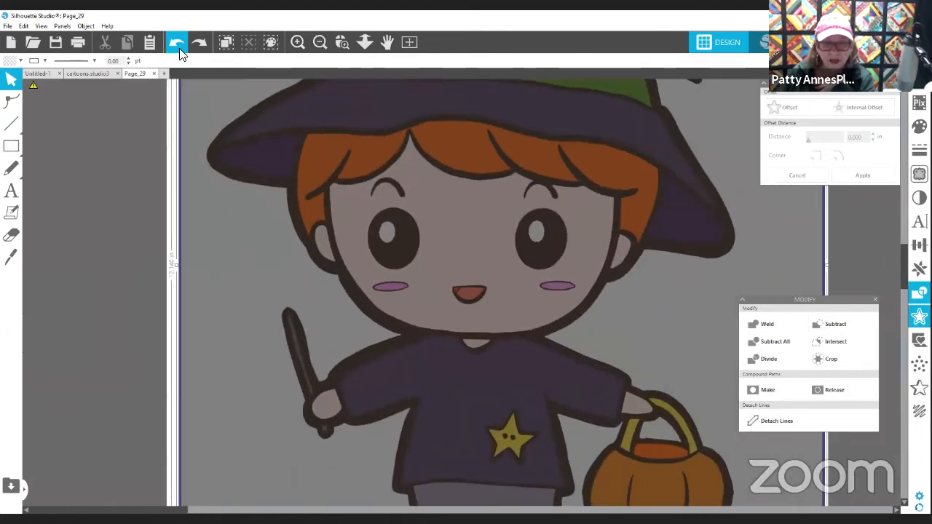
click(179, 48)
click(179, 48)
click(200, 45)
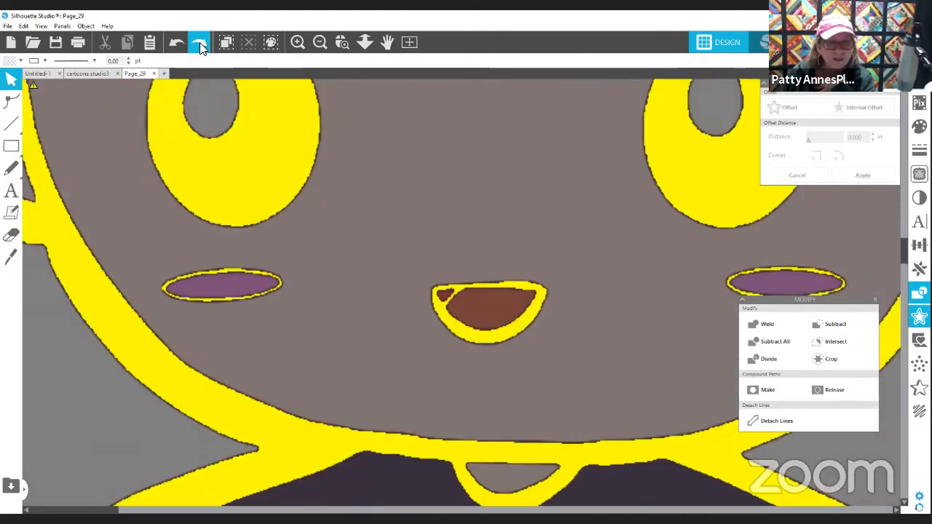
Close the Offset and Modify options and open the trace options for the boy picture.
click(321, 42)
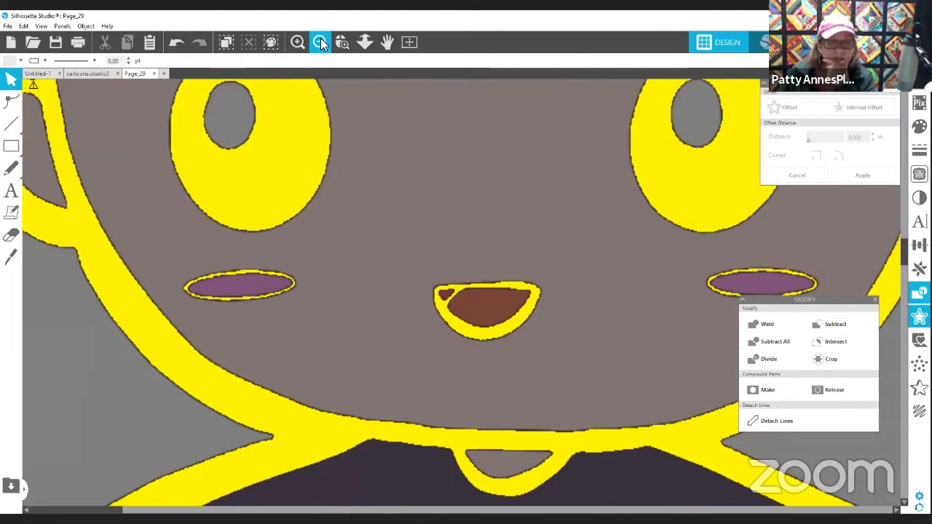
click(320, 42)
click(320, 43)
click(320, 43)
click(320, 42)
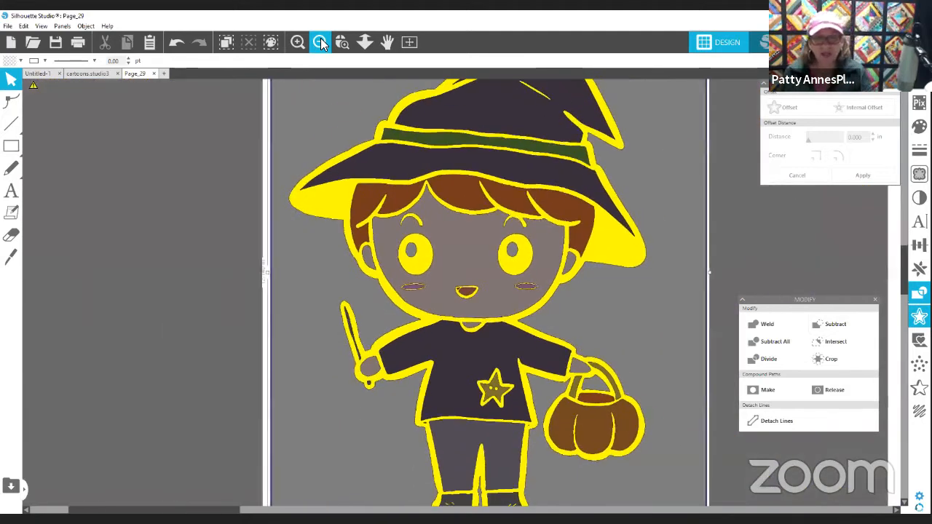
click(320, 42)
click(320, 42)
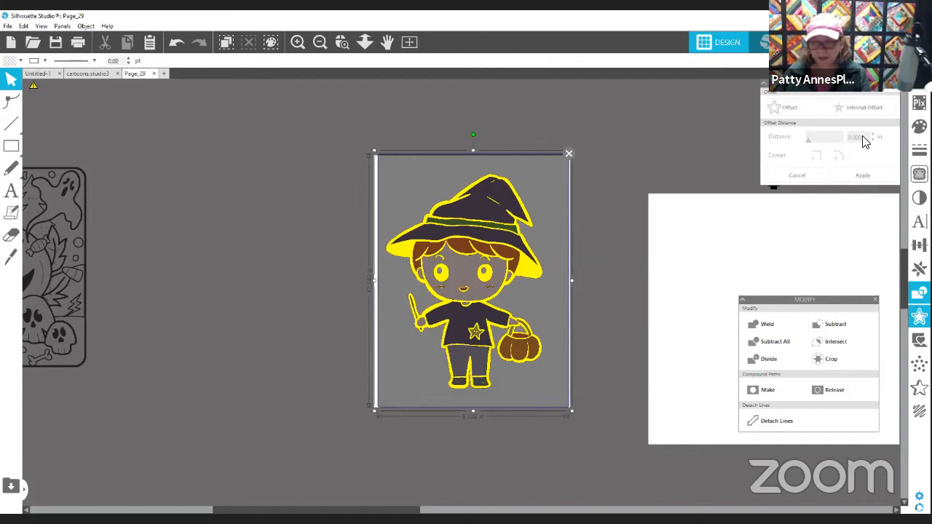
click(875, 300)
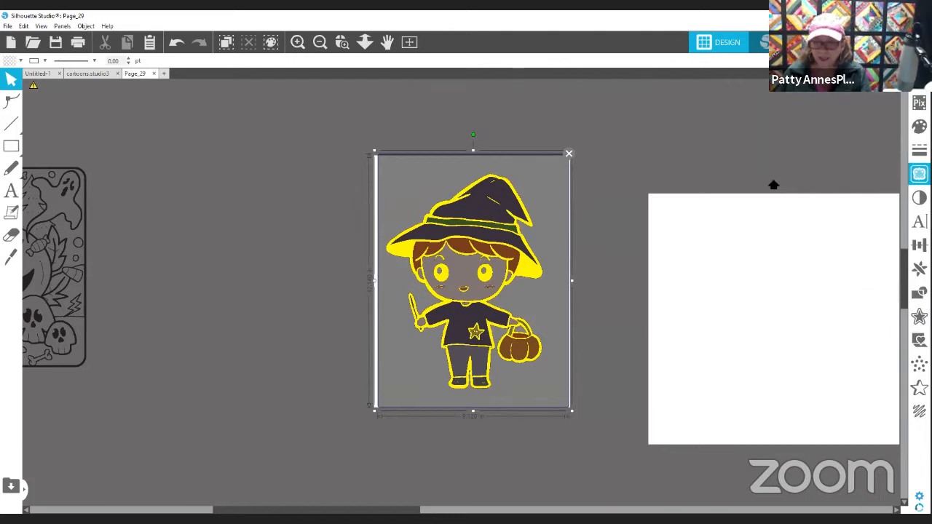
click(919, 176)
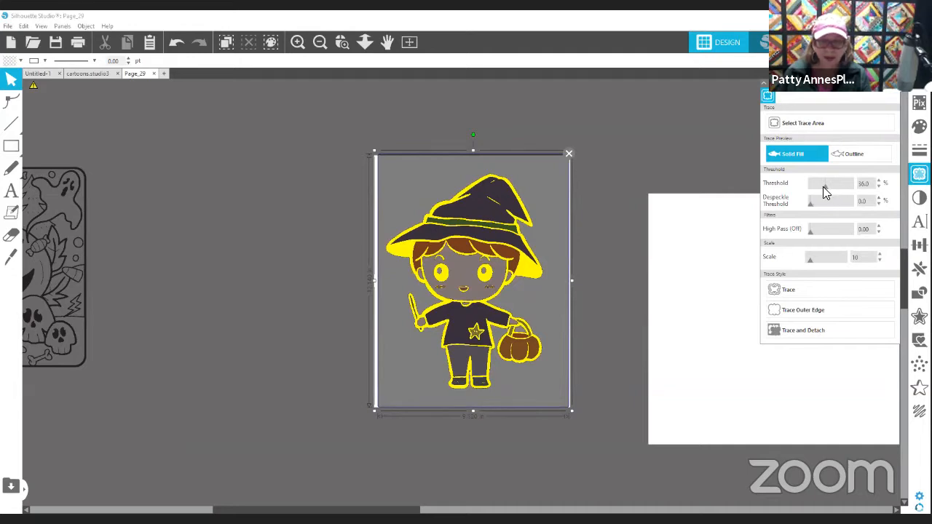
Try a trace threshold of 65% on the boy picture and settle on 34%.
drag(823, 186, 835, 183)
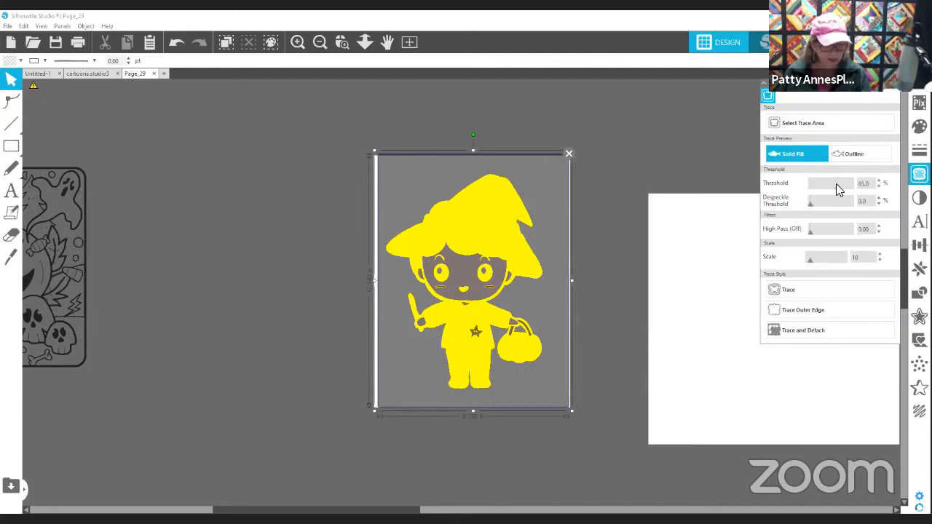
drag(835, 184, 825, 187)
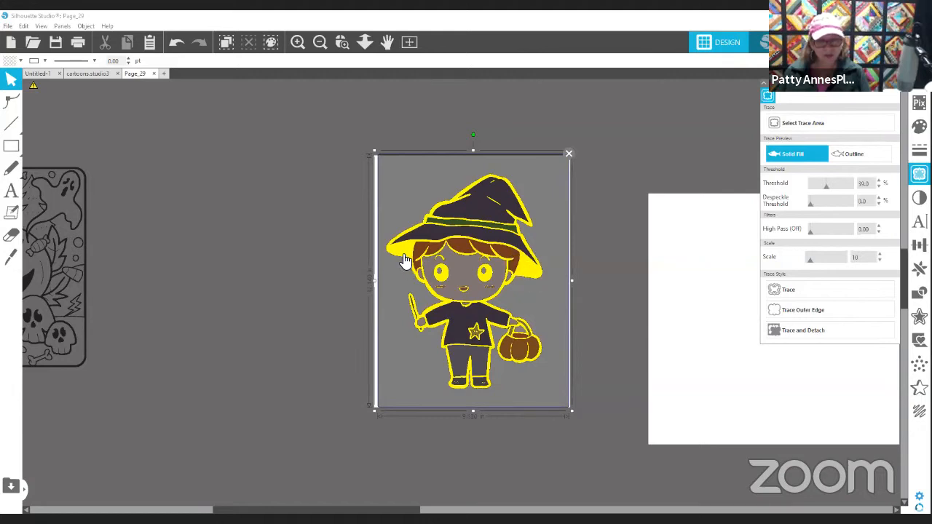
click(878, 188)
click(878, 189)
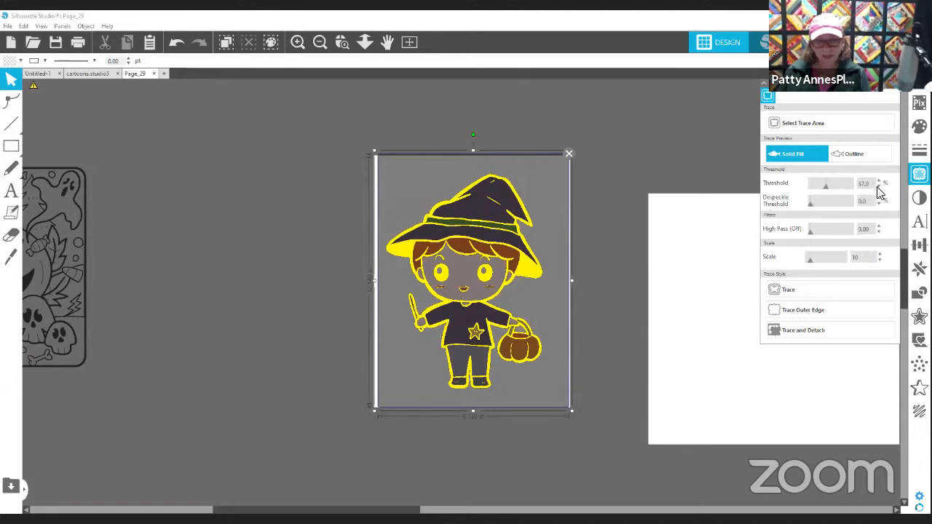
click(878, 191)
click(878, 192)
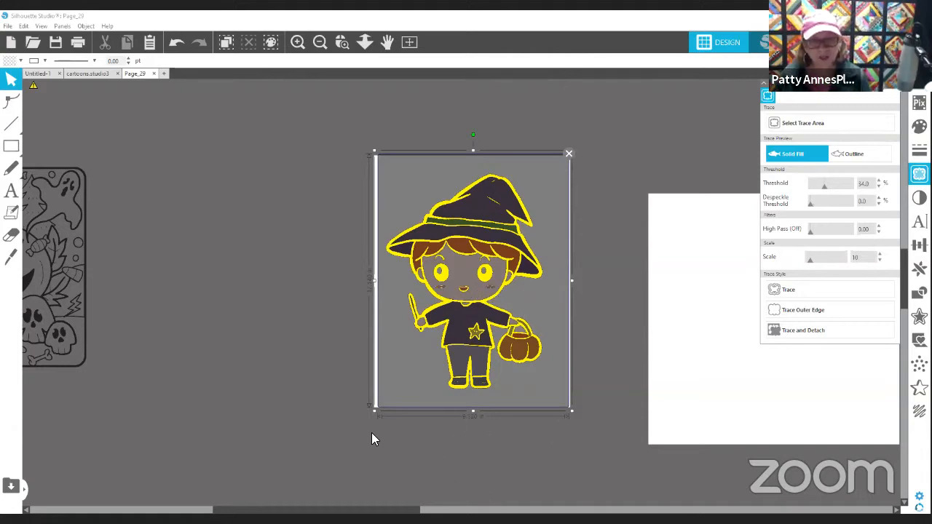
Trace the boy picture and move the original off its outline to about X -33.9, Y -2.1 in.
click(794, 290)
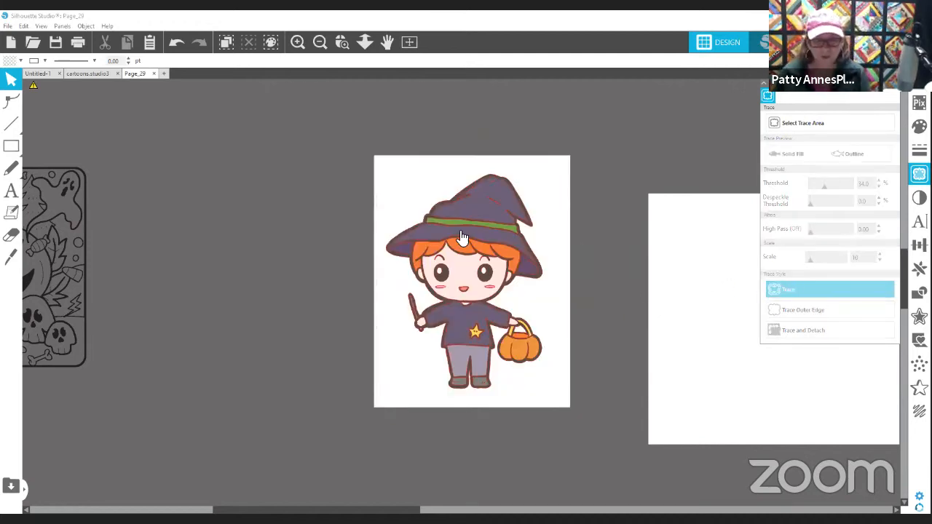
drag(458, 230, 232, 224)
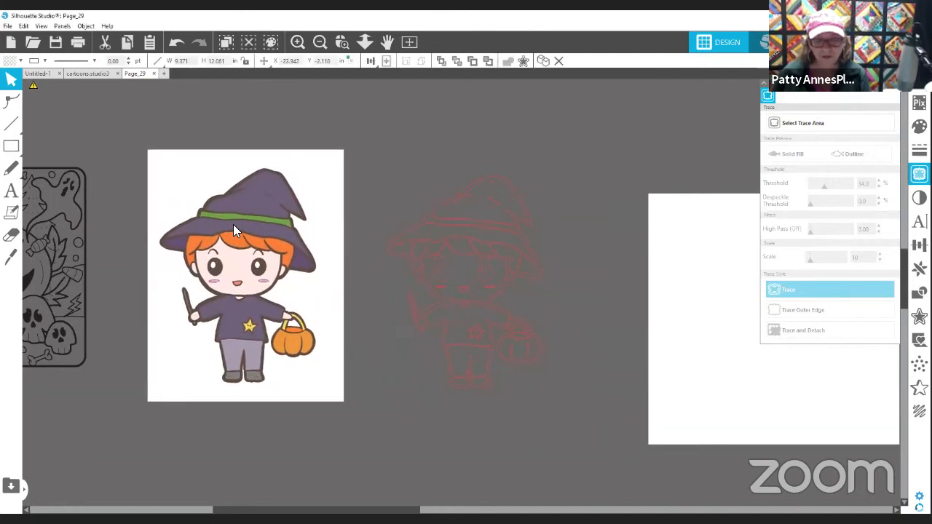
click(392, 430)
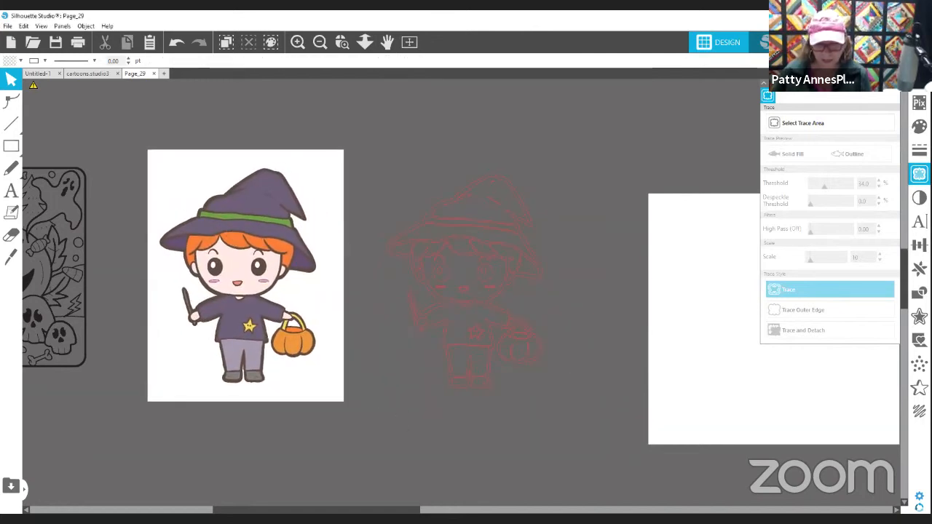
scroll(391, 431, down, 1)
scroll(392, 430, right, 6)
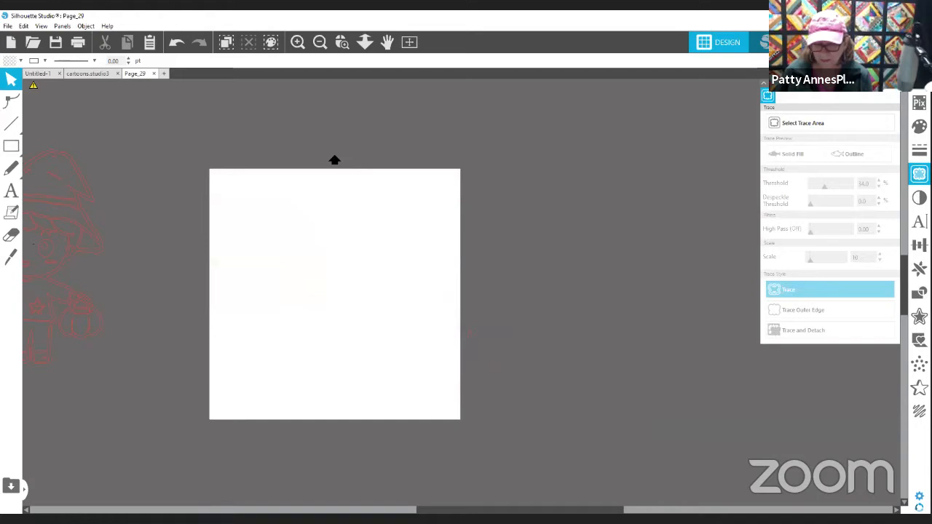
scroll(350, 352, left, 6)
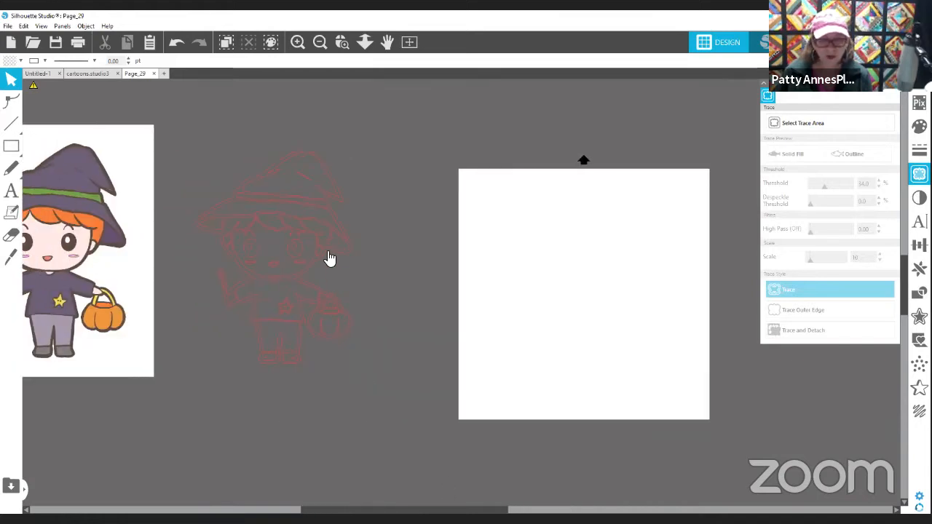
Move the traced boy outline onto the page at about X 1.9, Y 0.8 in and the original picture beside the page.
drag(329, 258, 614, 283)
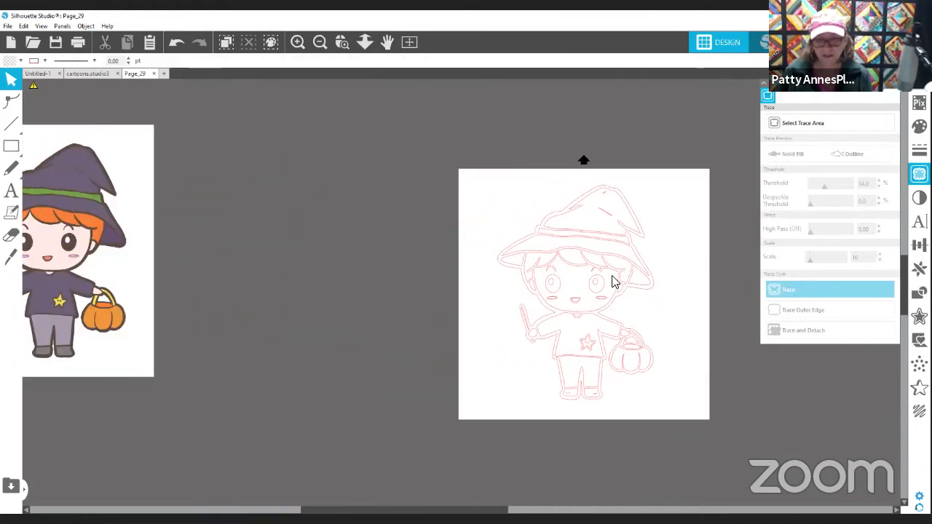
drag(160, 249, 438, 294)
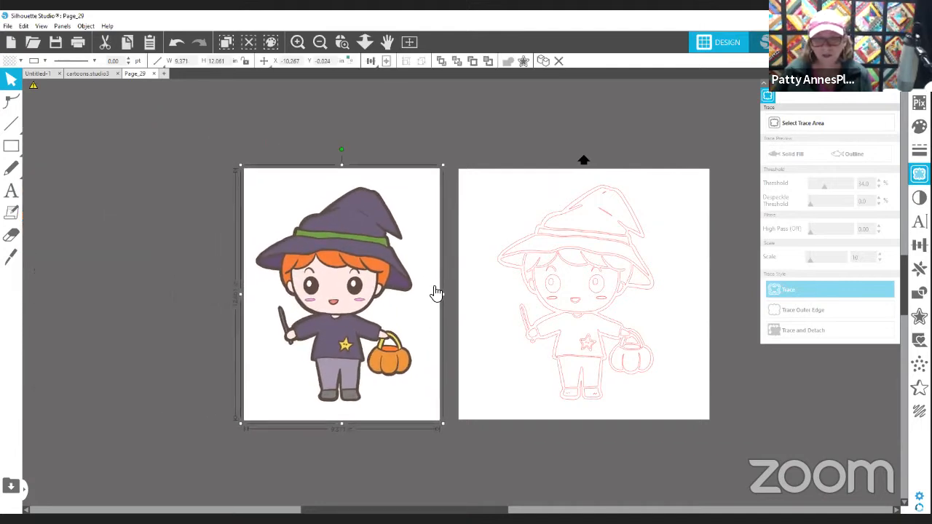
Fill the traced boy outline with light blue and release its compound path into separate pieces.
click(597, 192)
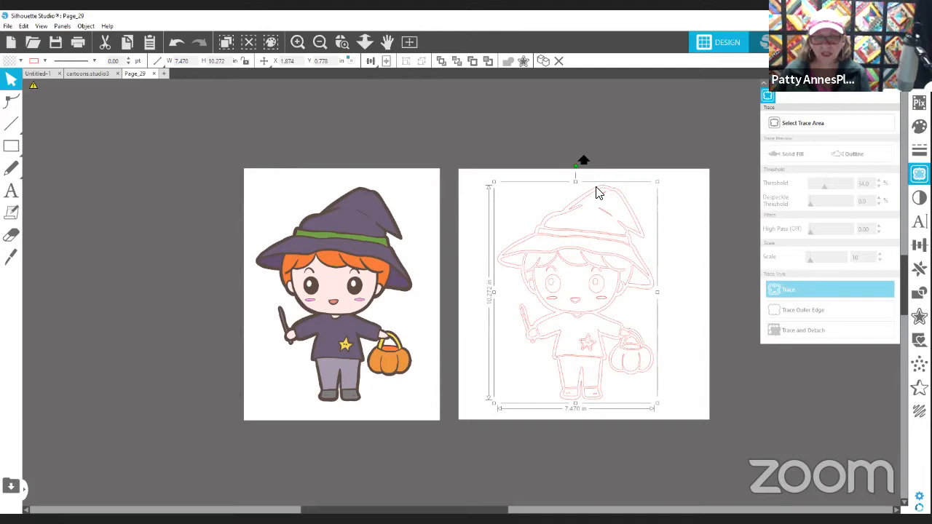
click(7, 62)
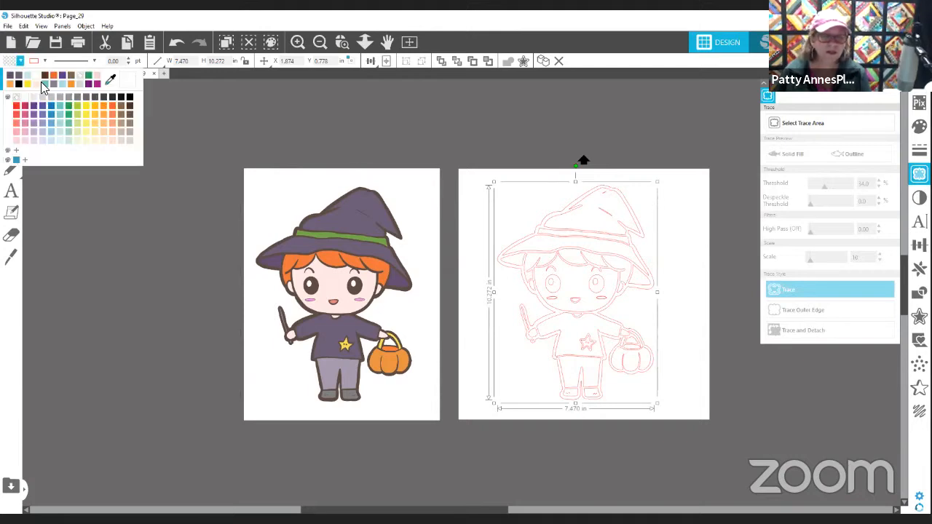
click(24, 76)
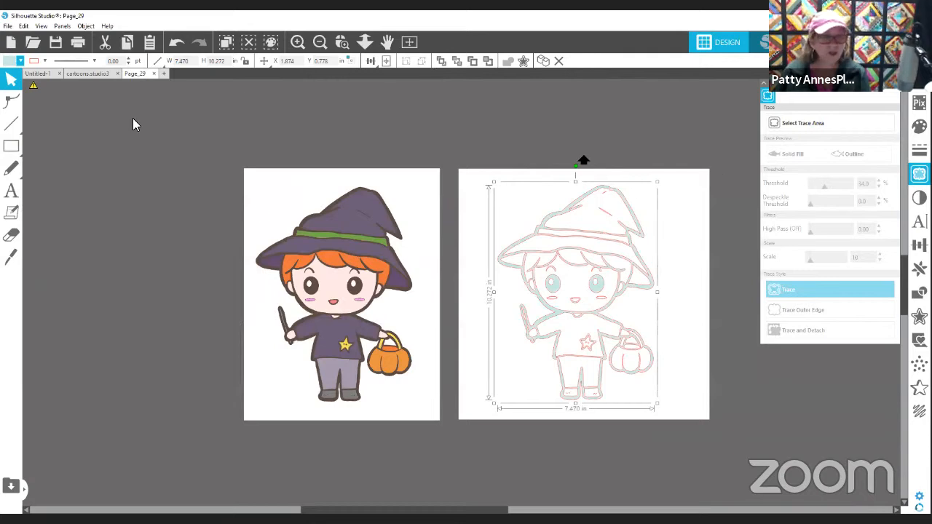
click(86, 26)
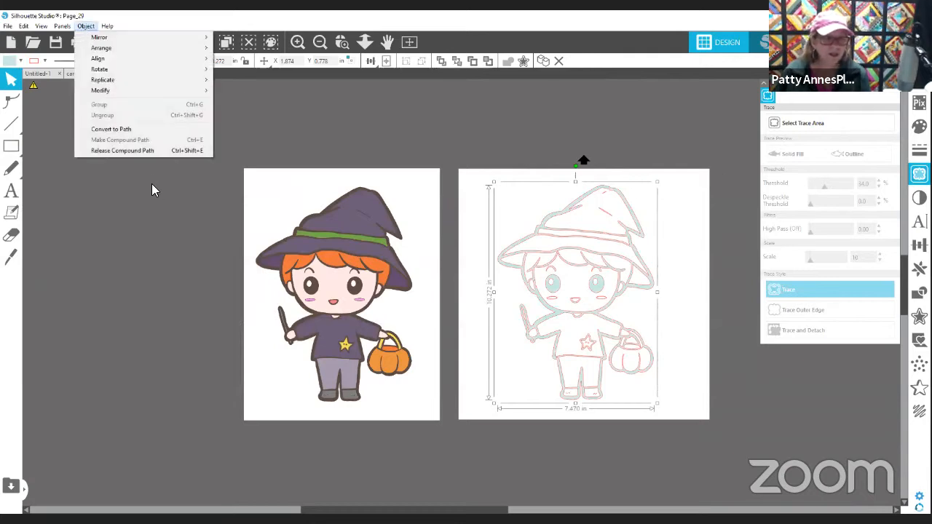
click(150, 150)
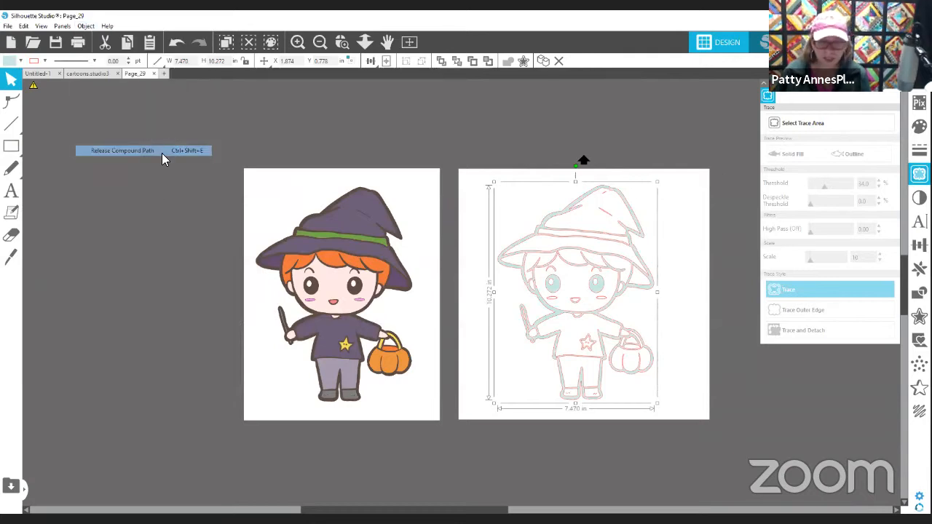
click(728, 439)
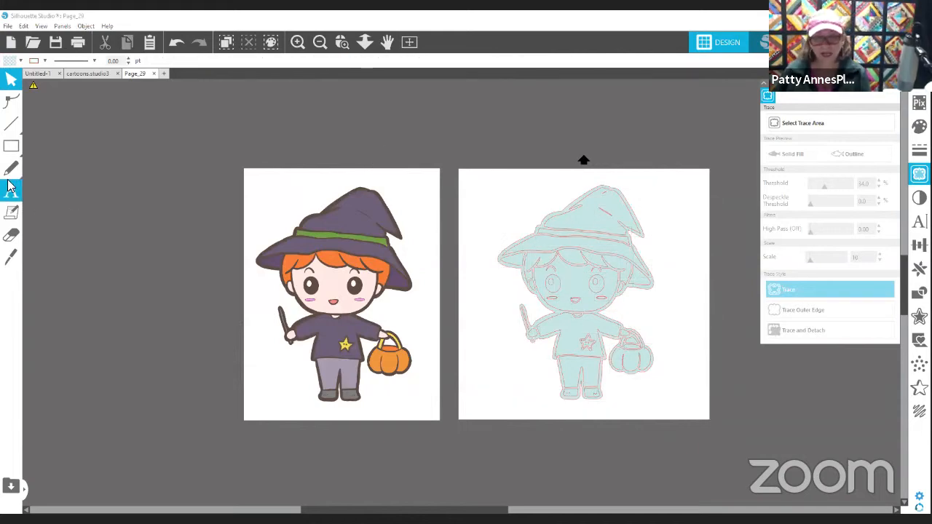
Fill the traced hat's crown and upper brim together with the purple sampled from the original hat.
click(597, 227)
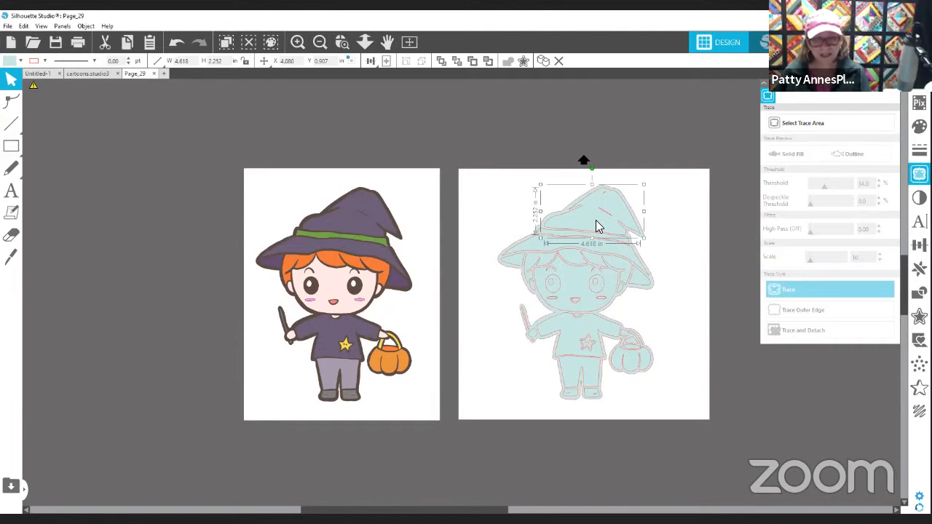
shift+click(543, 252)
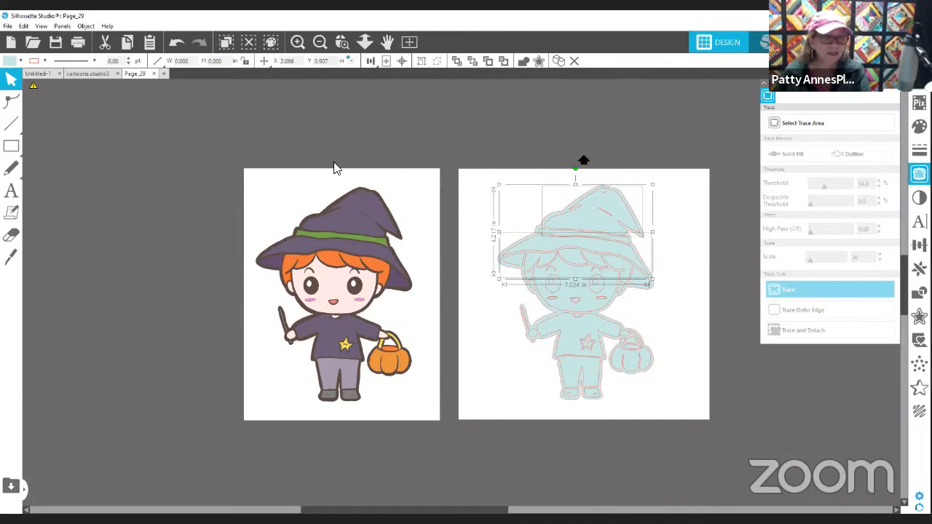
click(20, 60)
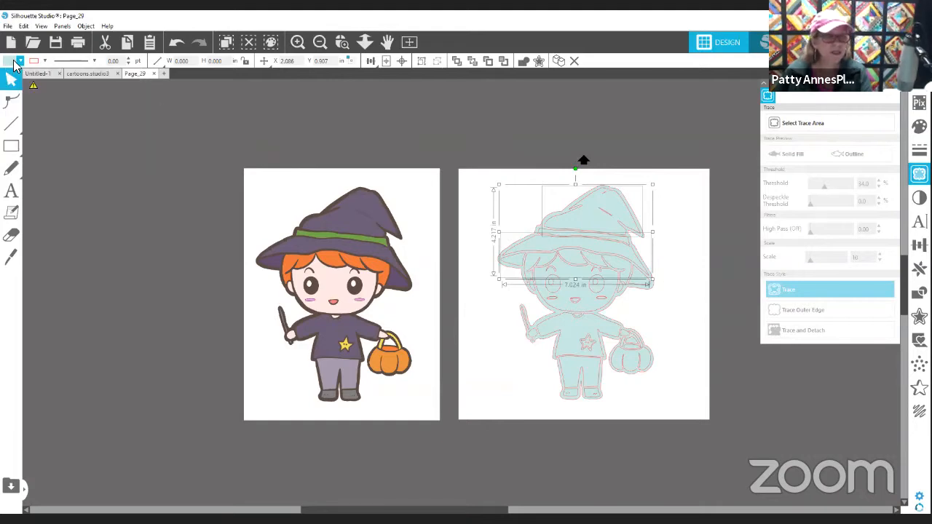
click(20, 61)
click(110, 79)
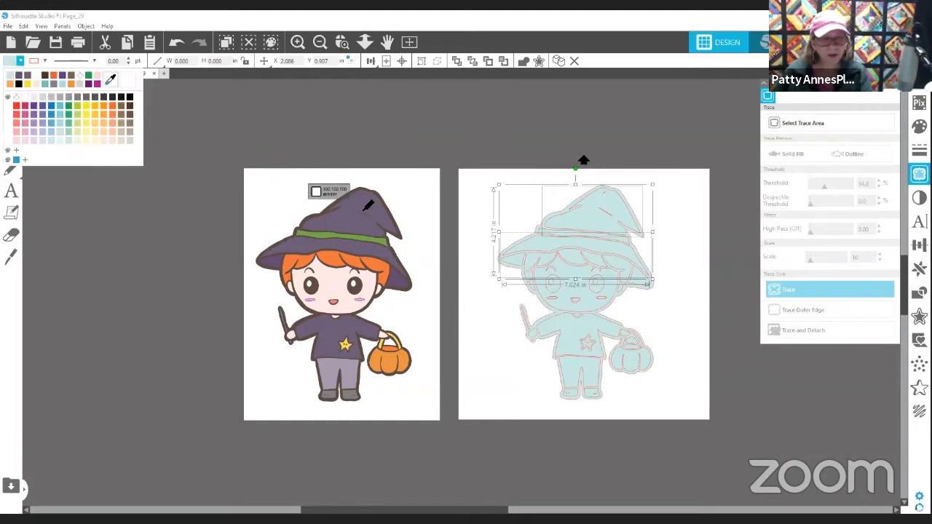
click(369, 221)
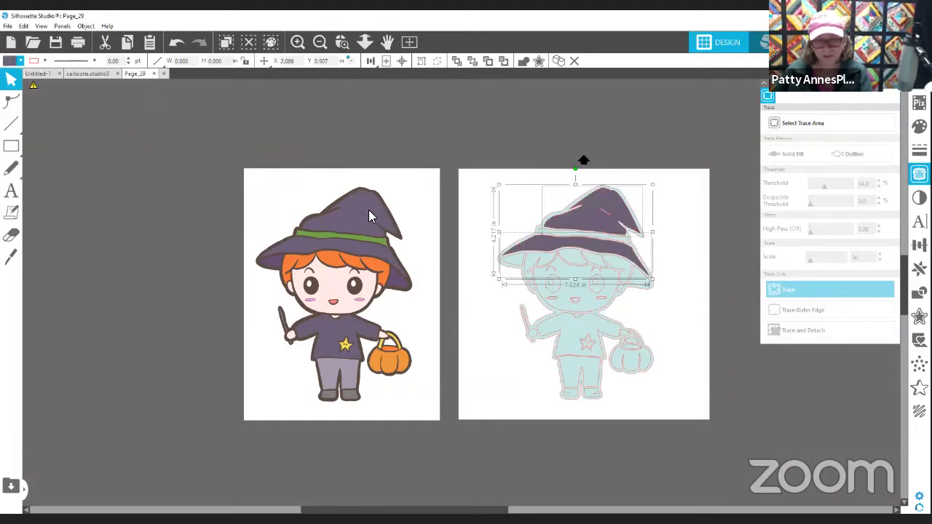
click(399, 135)
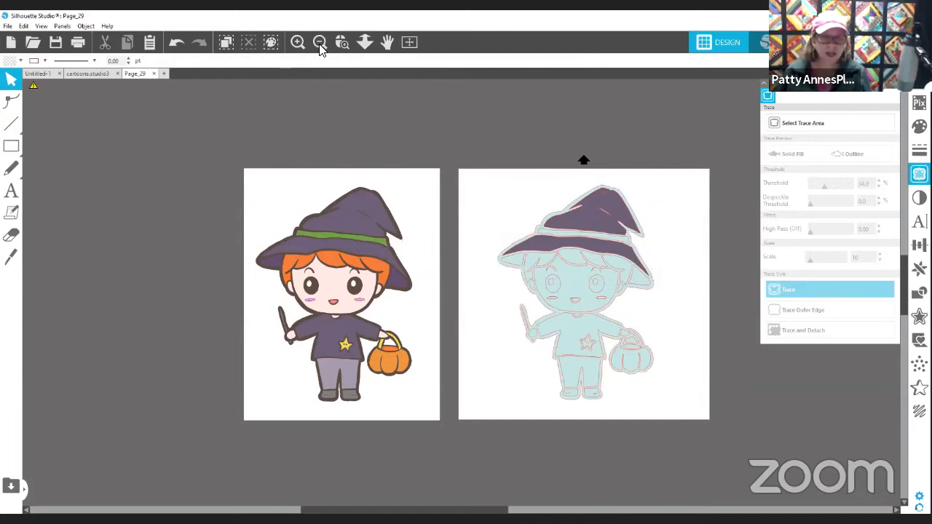
Fill the underside pieces of the traced hat brim with the darker purple sampled from the original brim's underside.
click(342, 42)
drag(576, 277, 676, 312)
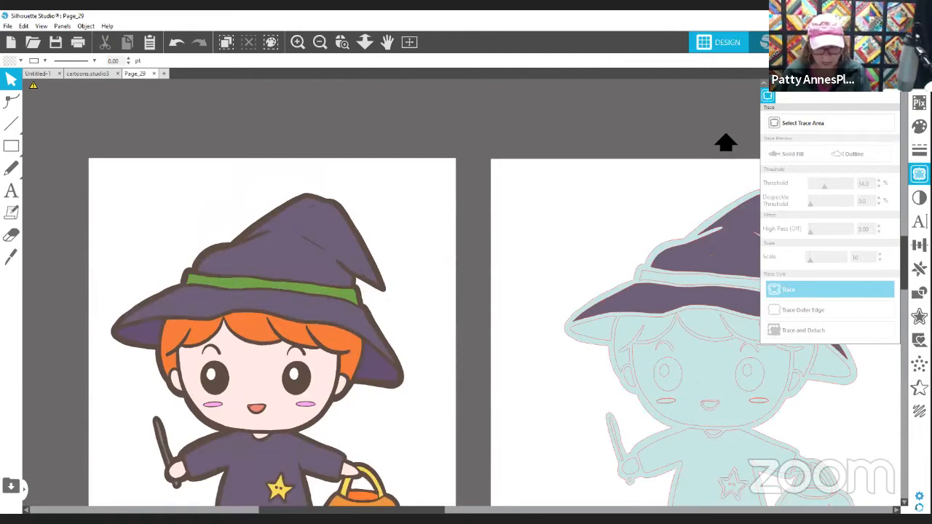
drag(408, 510, 466, 510)
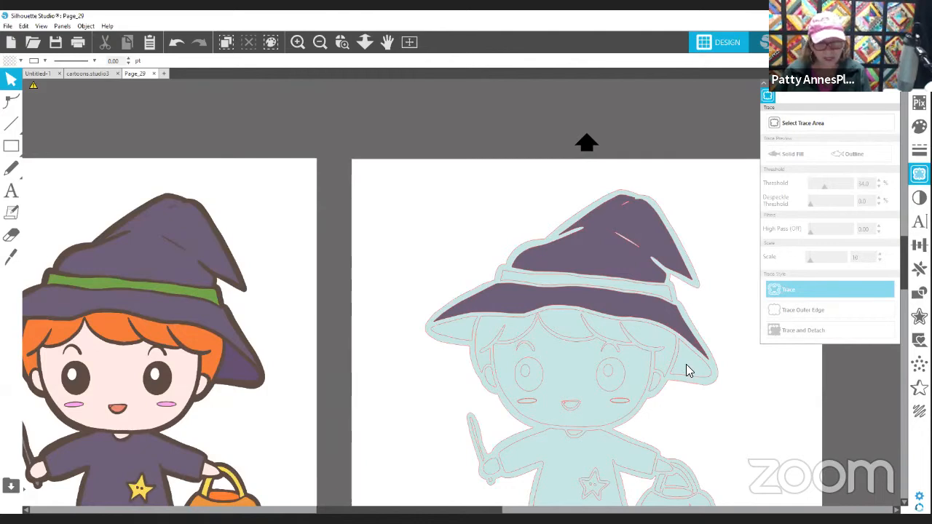
click(459, 339)
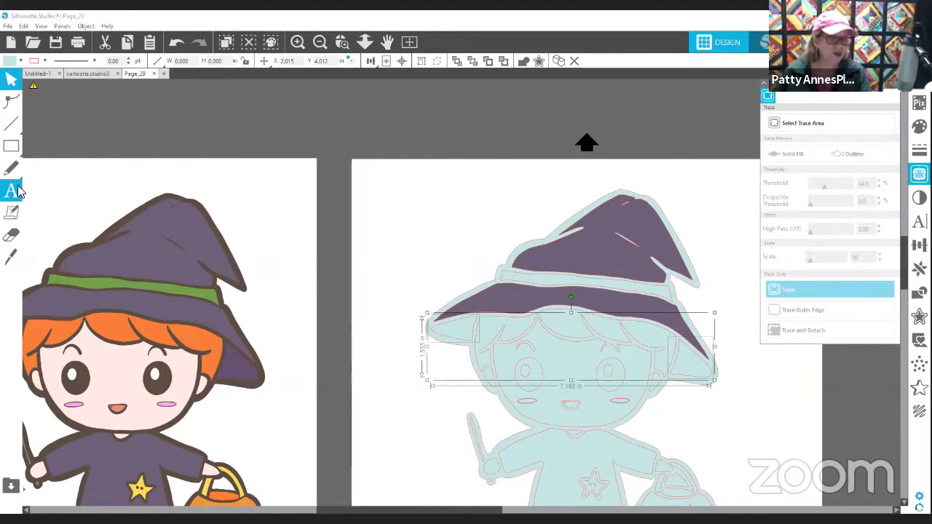
click(20, 60)
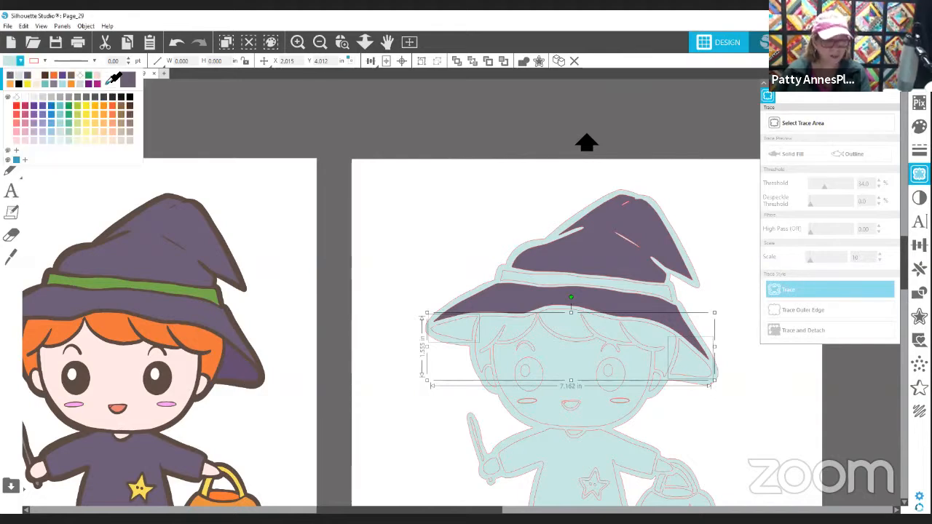
click(115, 78)
click(245, 364)
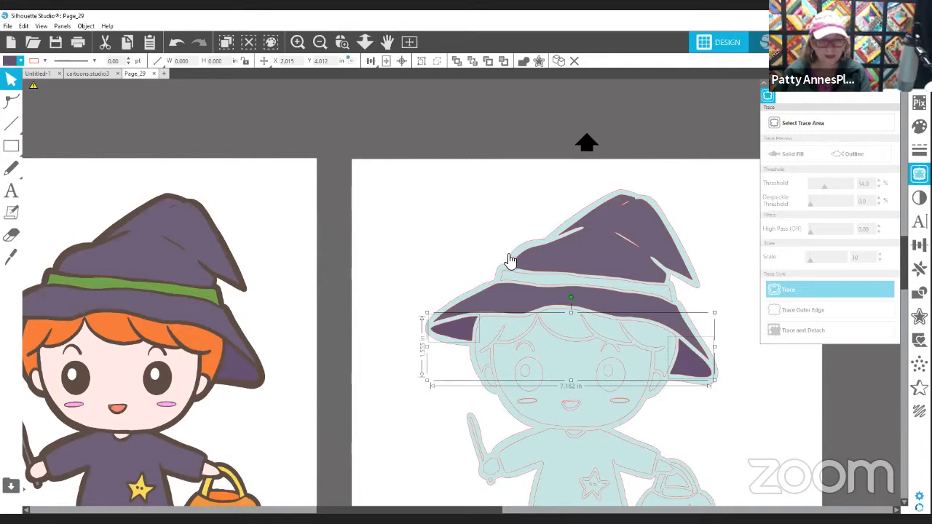
Fill the traced hat band with the green sampled from the original hat band.
click(531, 283)
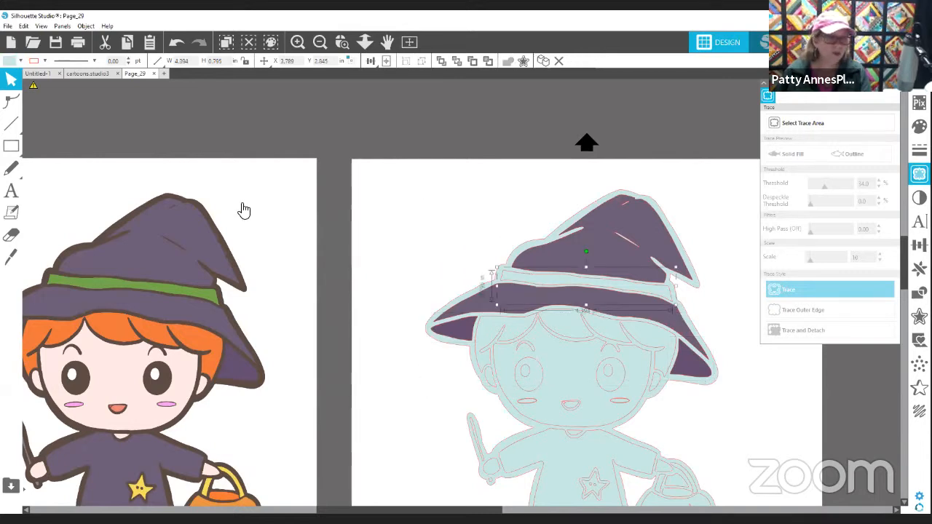
click(10, 62)
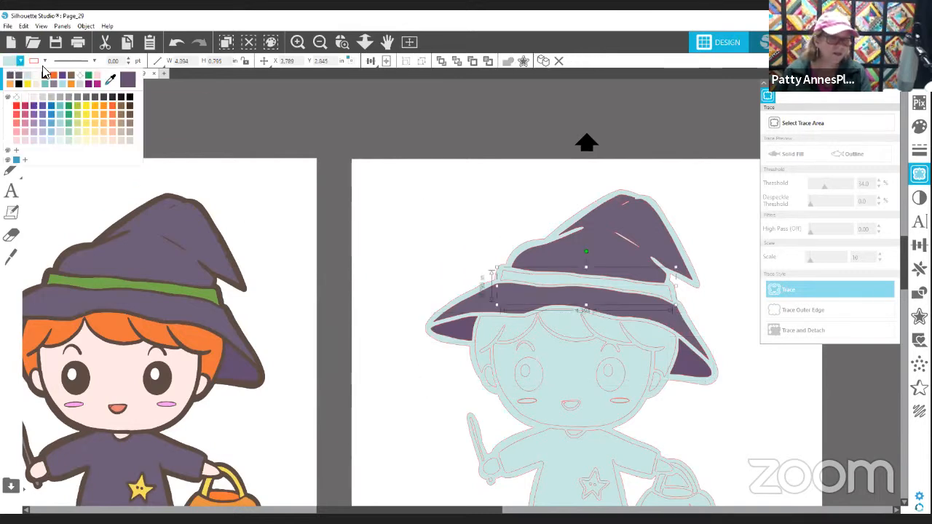
click(152, 289)
click(153, 290)
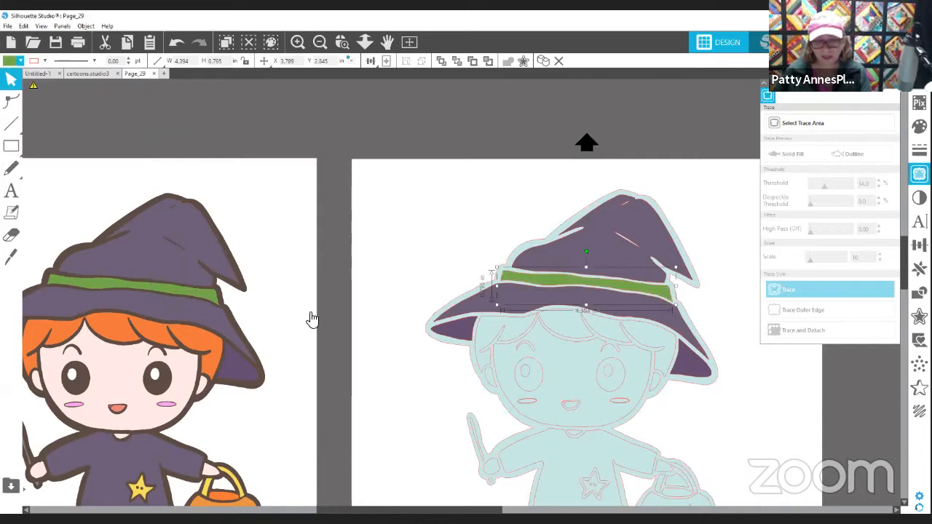
Fill the traced hair with the orange sampled from the original boy's hair.
click(494, 335)
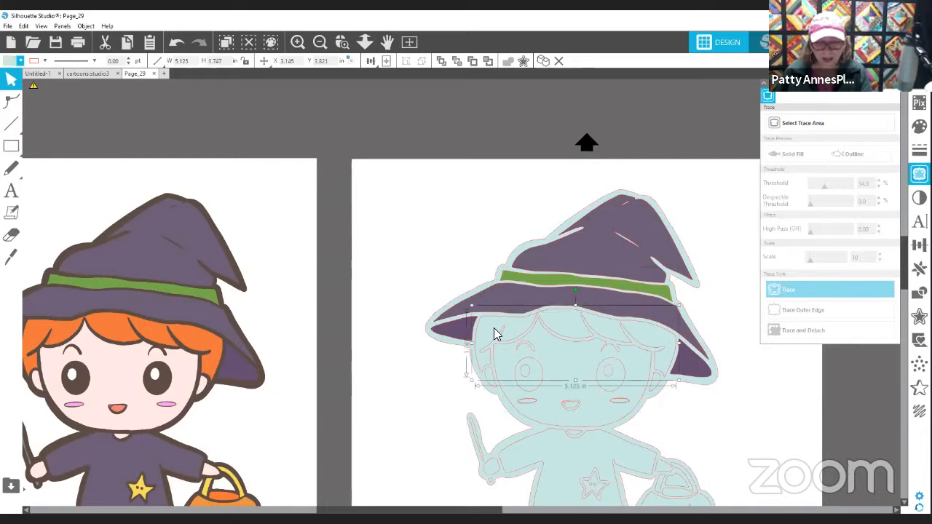
click(8, 61)
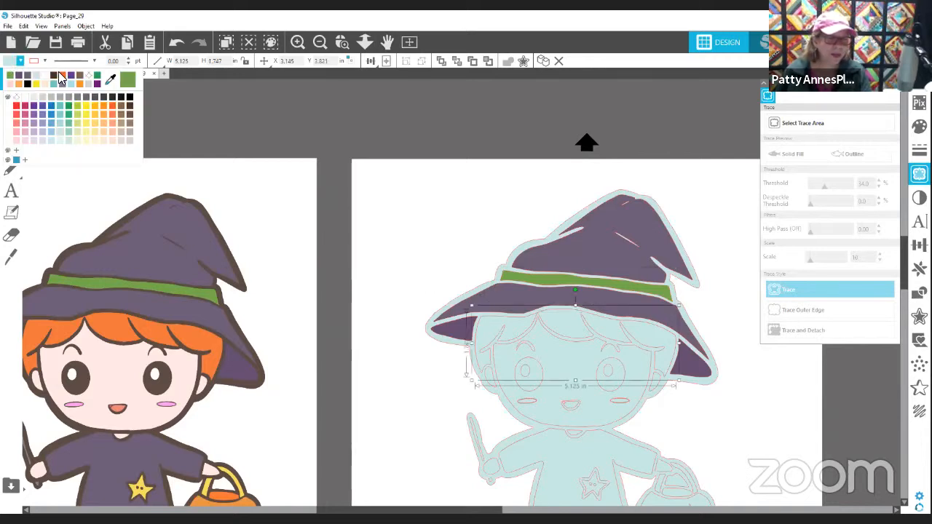
click(110, 79)
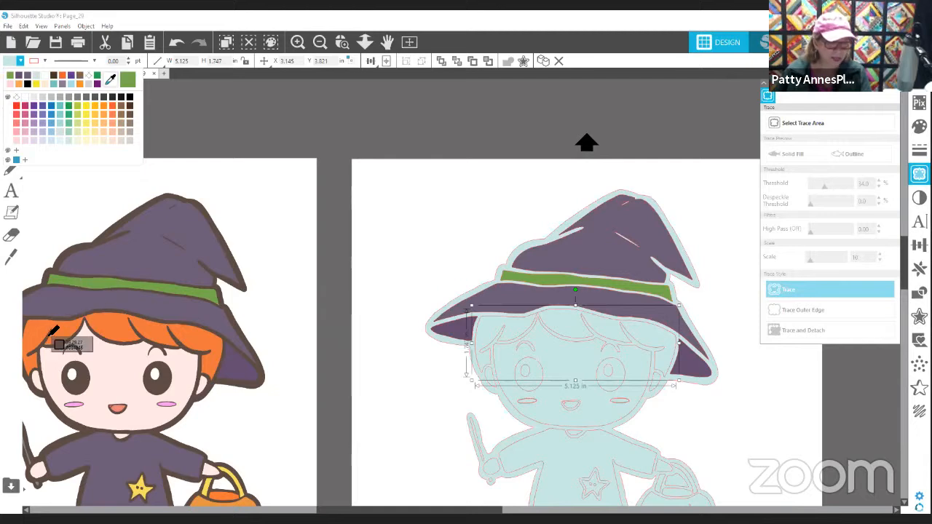
click(51, 335)
Fill the traced face with the pale skin tone sampled from the original boy's face.
scroll(436, 230, down, 1)
scroll(433, 248, down, 4)
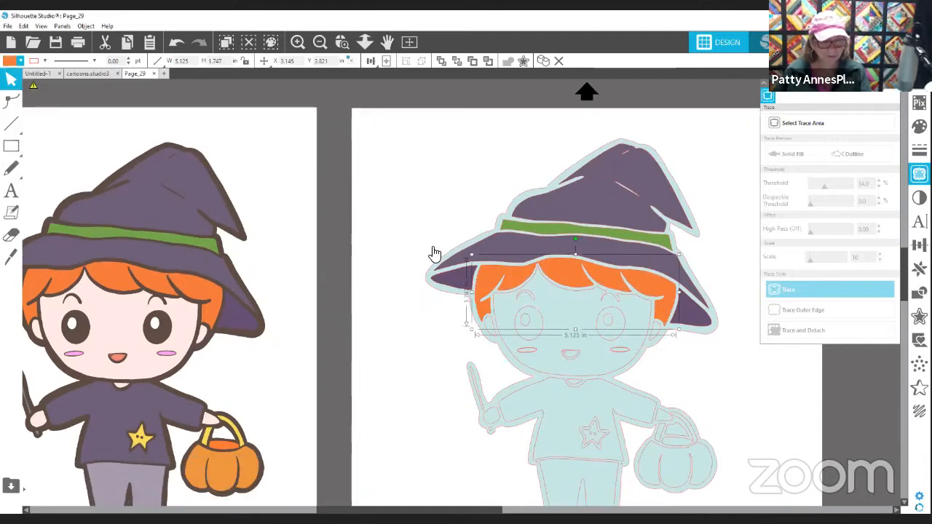
click(564, 308)
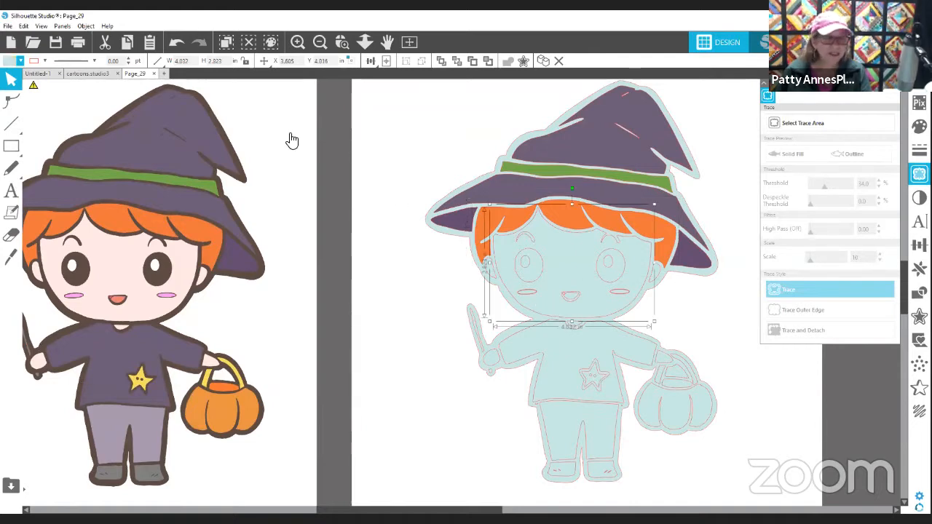
click(12, 62)
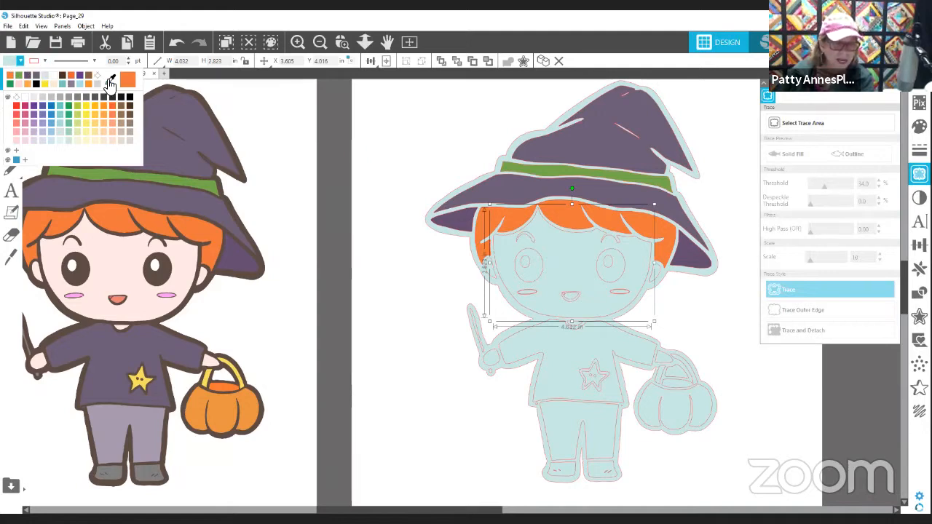
click(135, 246)
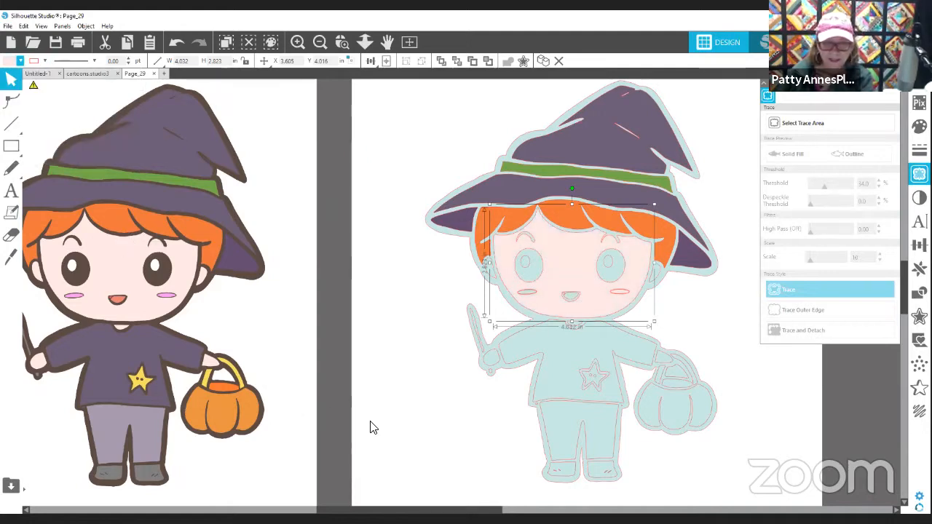
Fill both ears and both hands of the traced boy with the recently used pale skin tone.
click(492, 273)
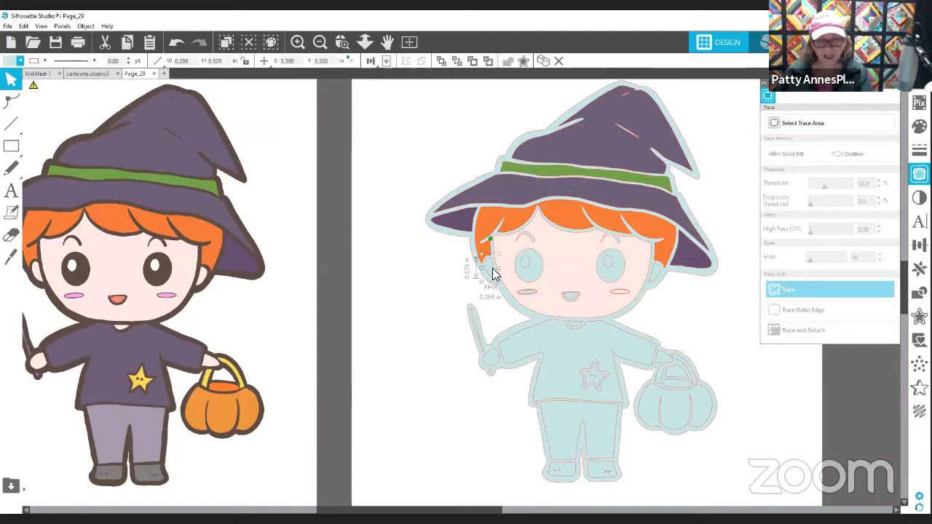
click(655, 281)
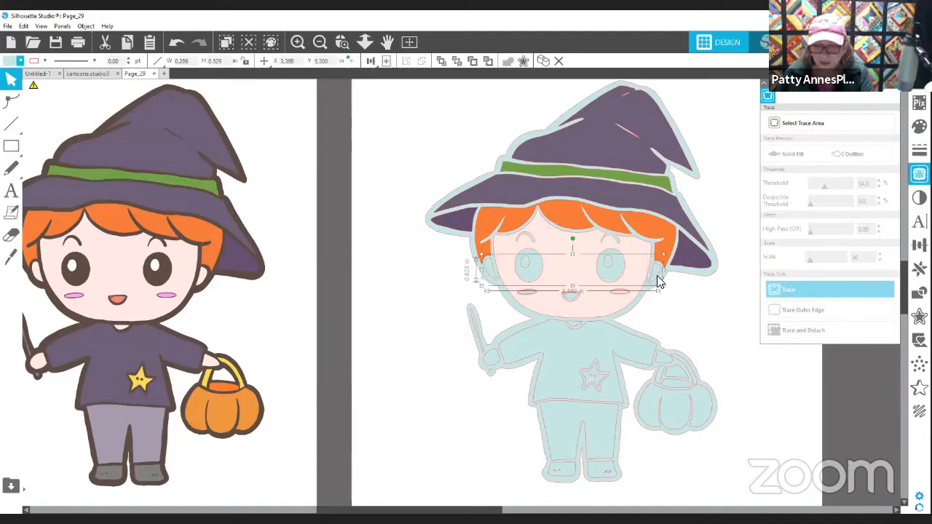
click(496, 364)
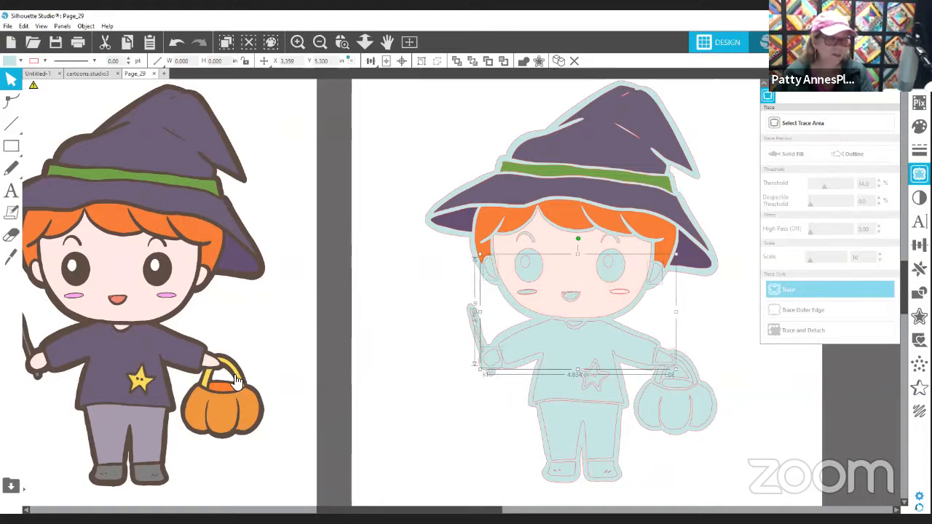
click(20, 61)
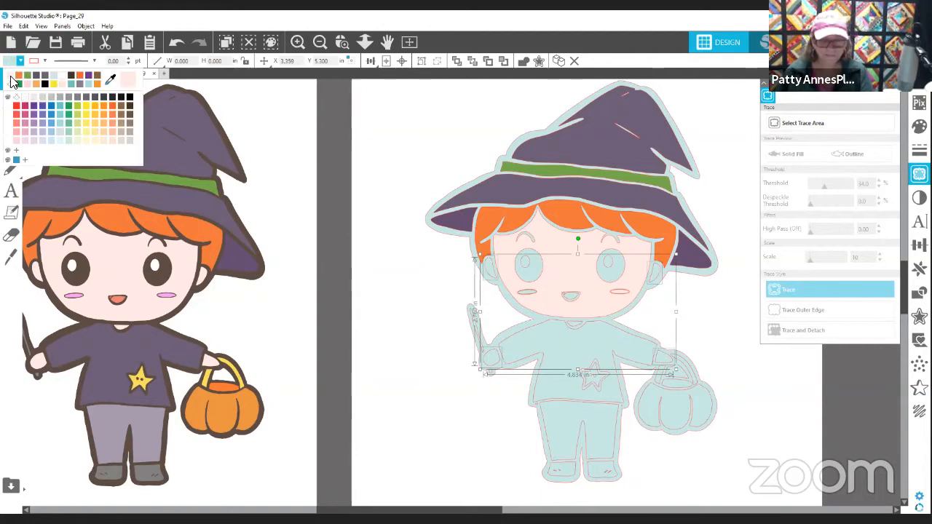
click(10, 76)
click(357, 346)
Fill the traced shirt with the dark purple sampled from the original boy's shirt.
scroll(532, 470, down, 3)
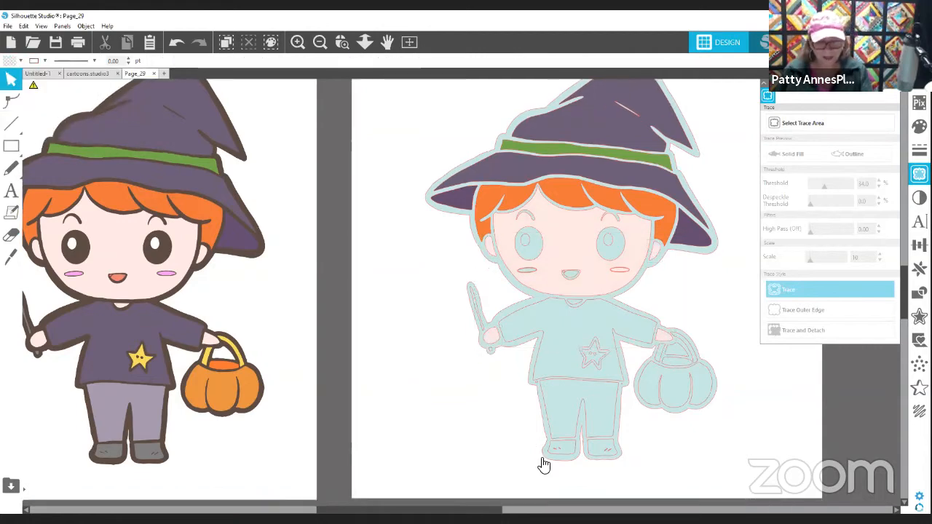
click(558, 362)
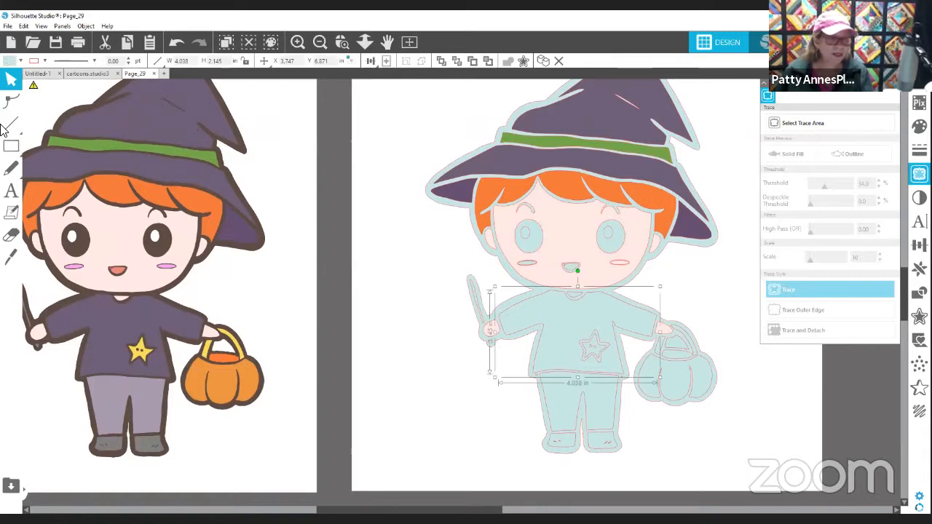
click(10, 62)
click(110, 79)
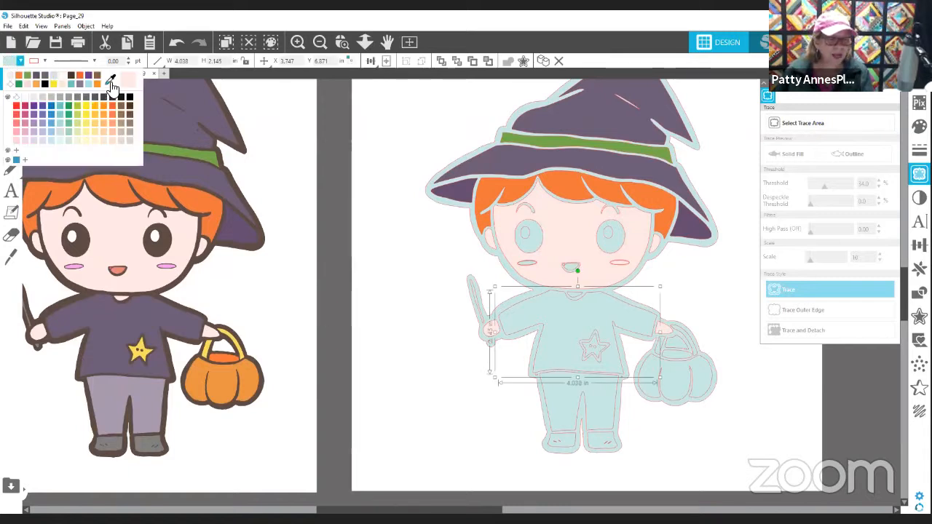
click(131, 319)
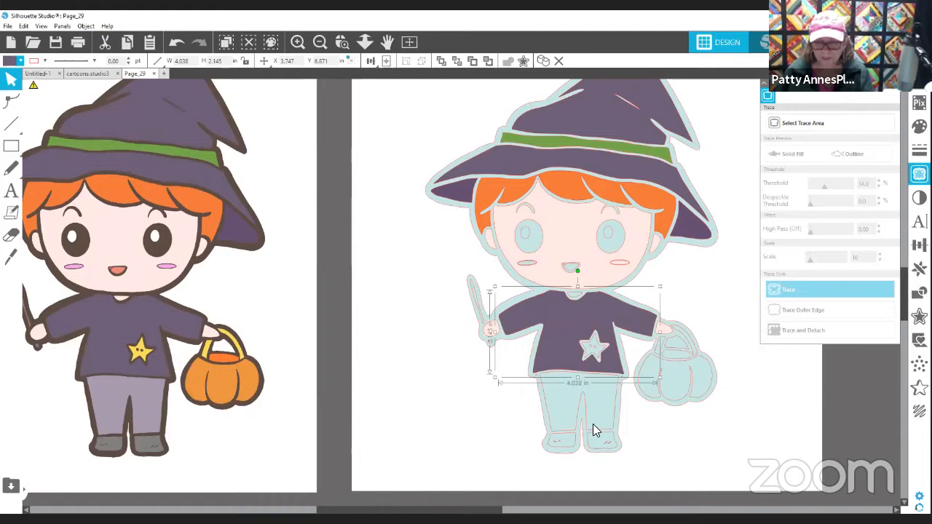
click(721, 441)
Fill the opening at the top of the traced pumpkin basket with the orange sampled from the same area of the original.
click(684, 358)
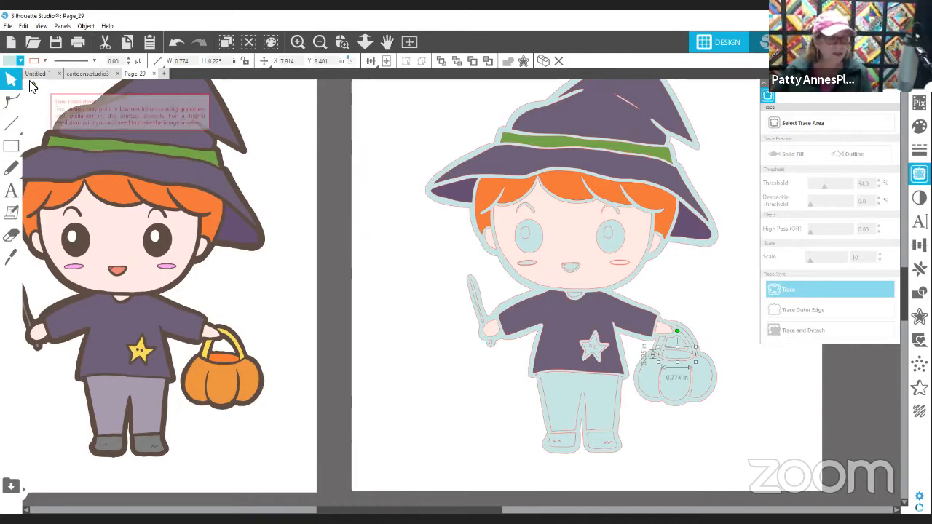
click(9, 61)
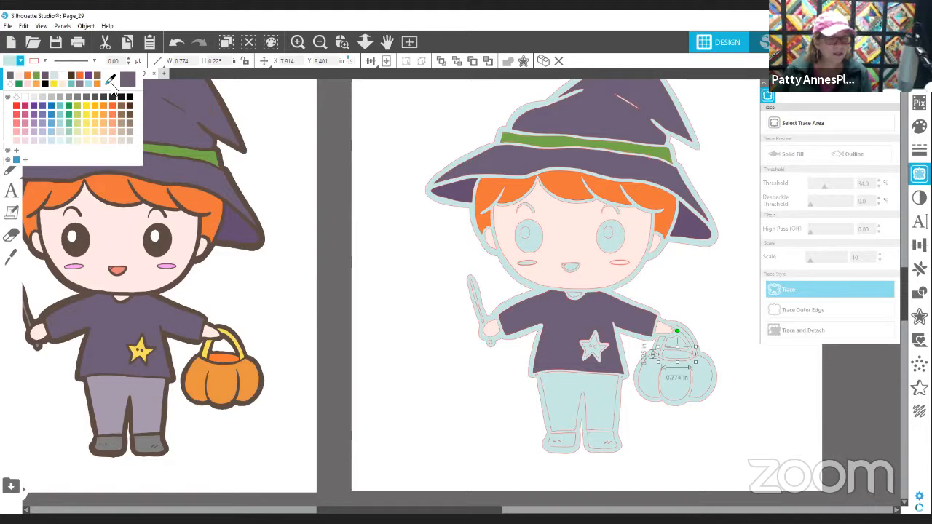
click(111, 82)
click(219, 357)
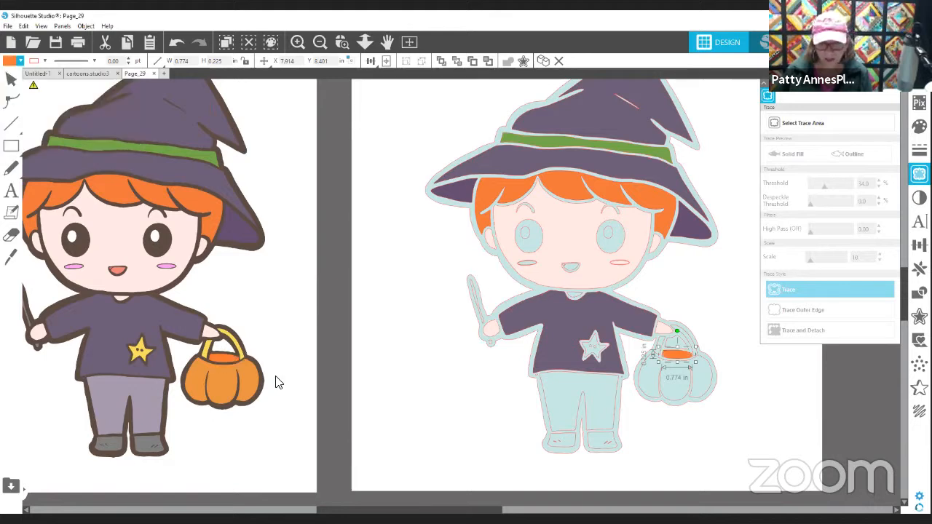
click(424, 426)
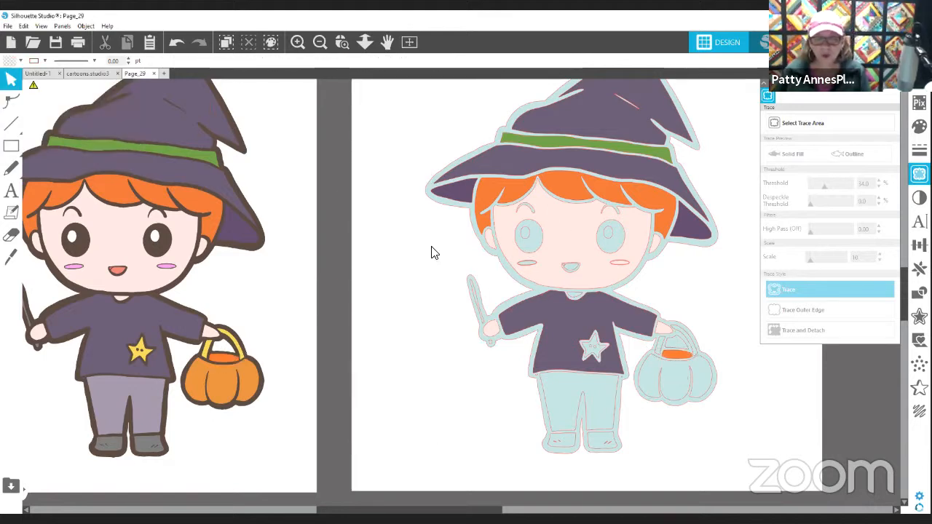
Open the traced face for point editing, close up on the thin ring of the right-hand cheek.
click(341, 42)
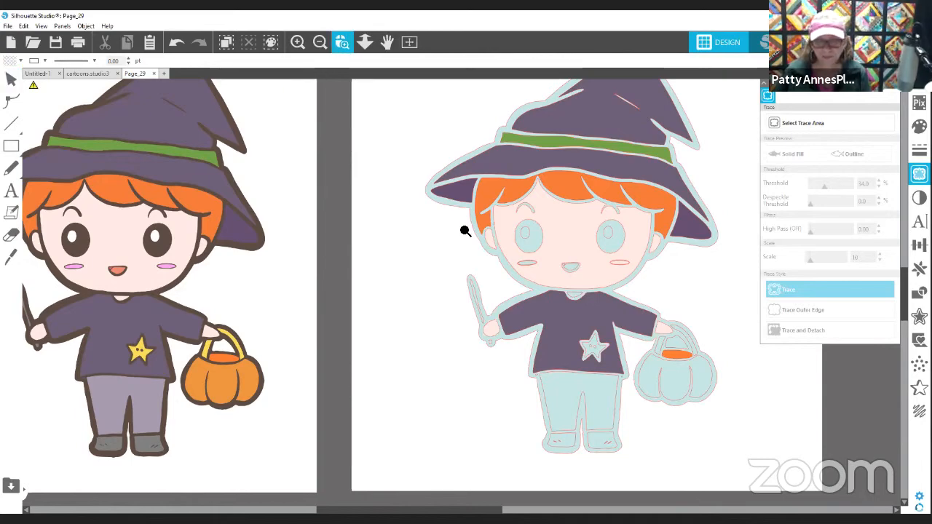
drag(464, 229, 762, 297)
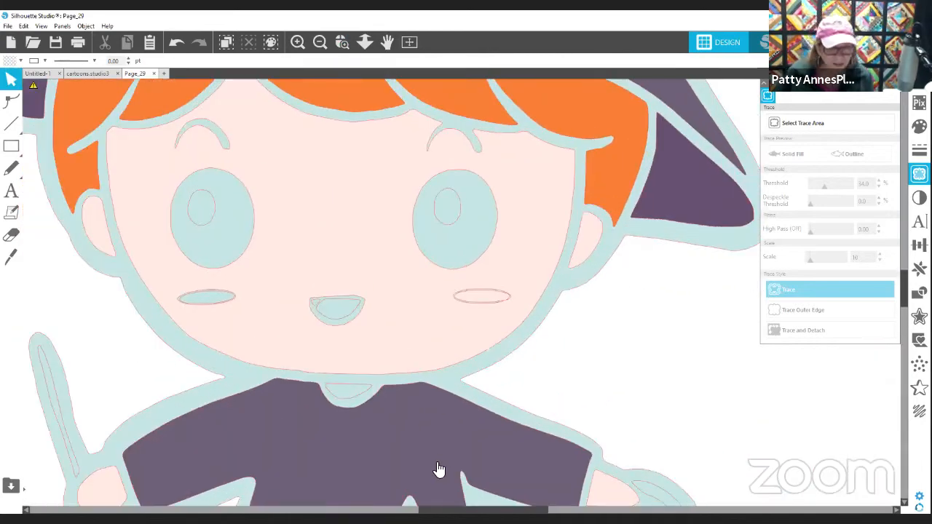
click(491, 298)
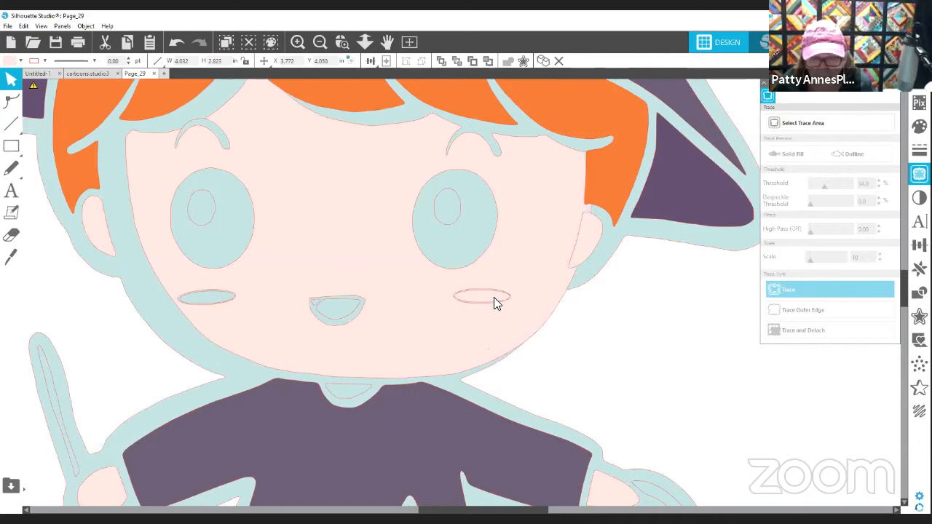
double_click(480, 297)
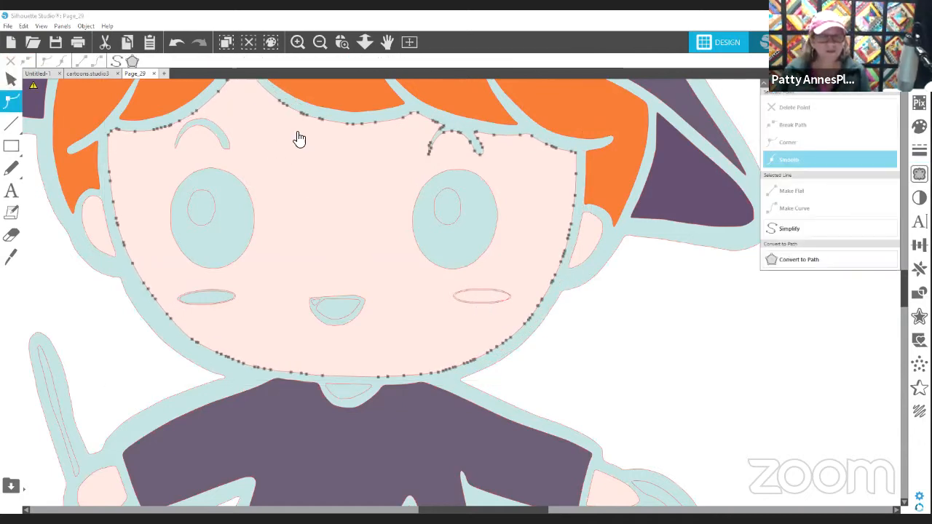
click(342, 42)
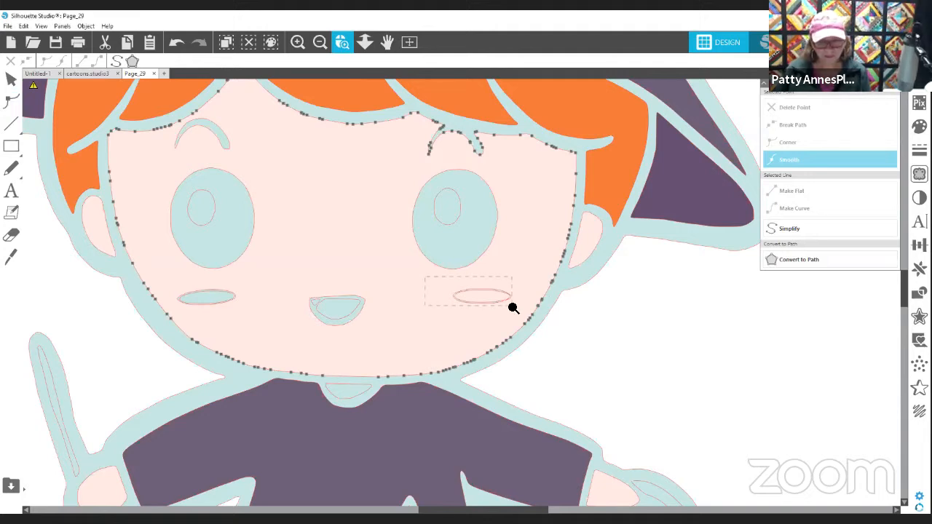
click(534, 320)
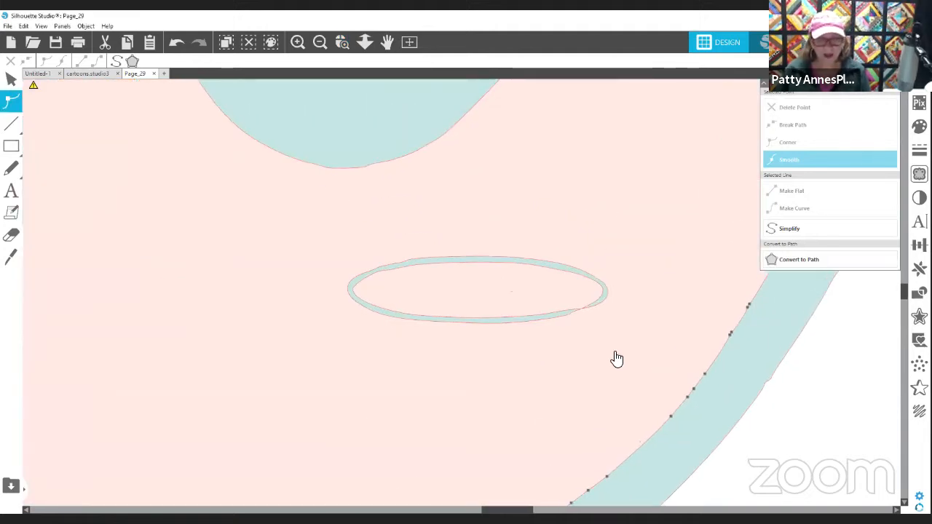
click(342, 43)
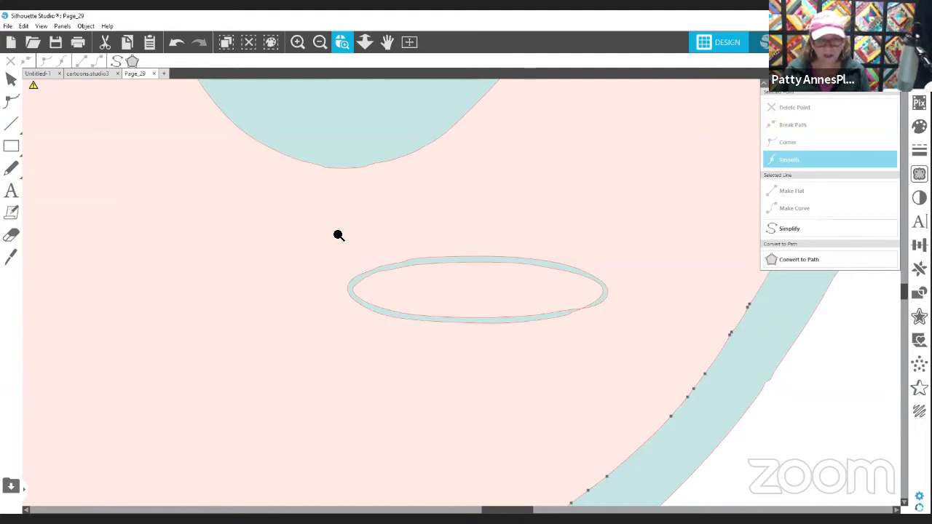
drag(339, 235, 635, 345)
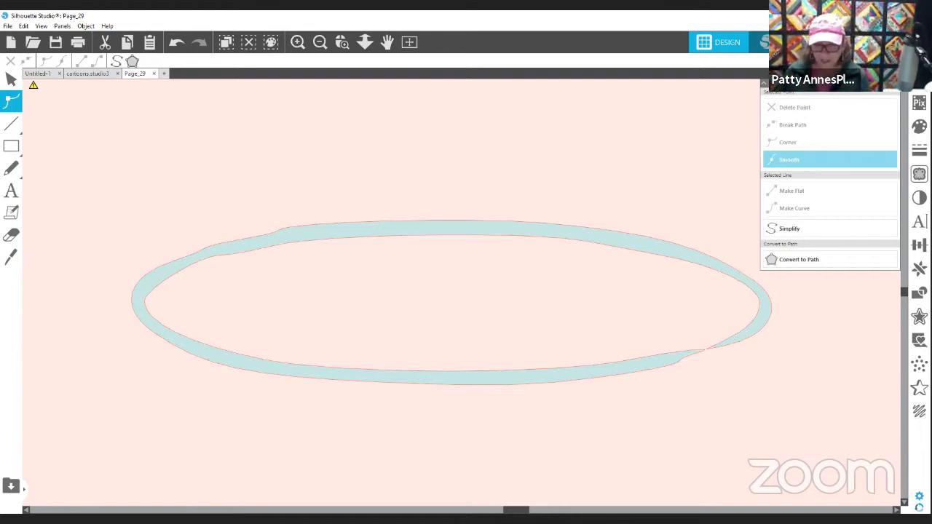
mouse_move(516, 510)
mouse_down()
mouse_move(531, 511)
mouse_move(523, 511)
mouse_up()
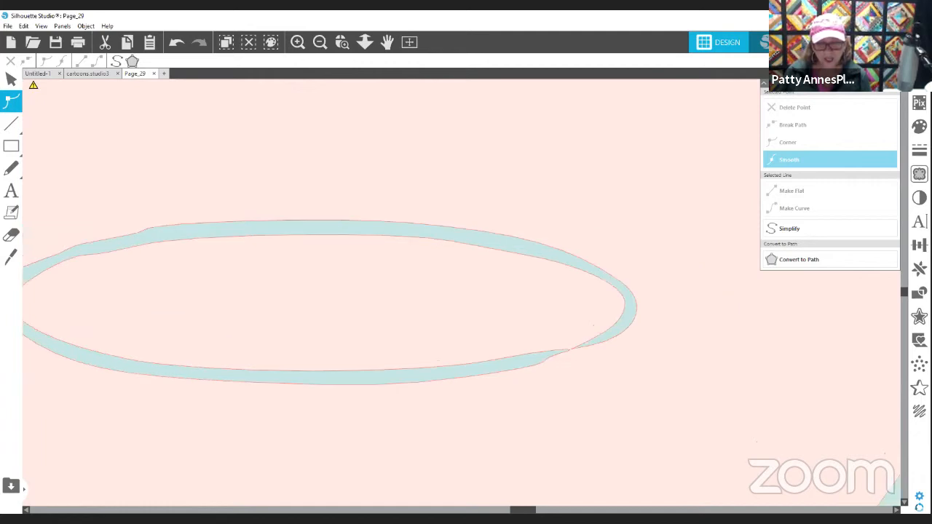
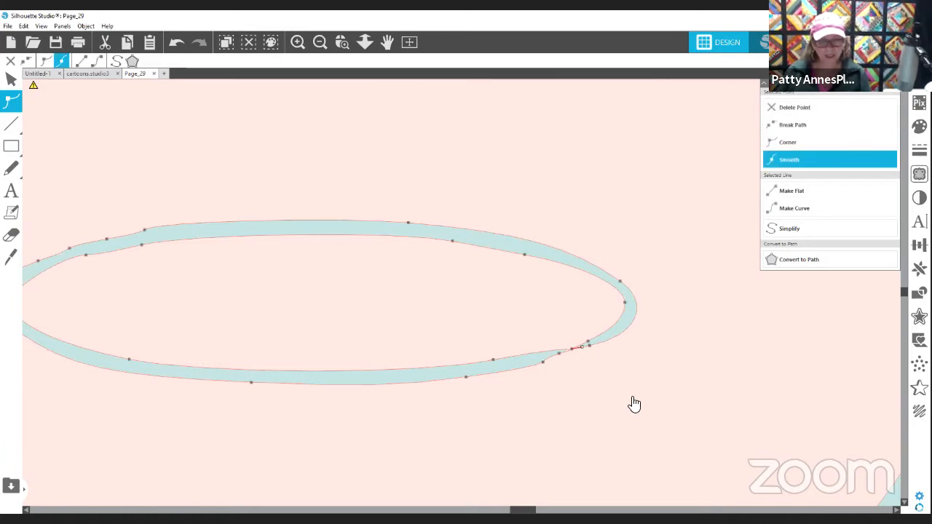
Add a point on the cheek ring's outer curve near the crossing and break the path at the crossing point.
click(601, 344)
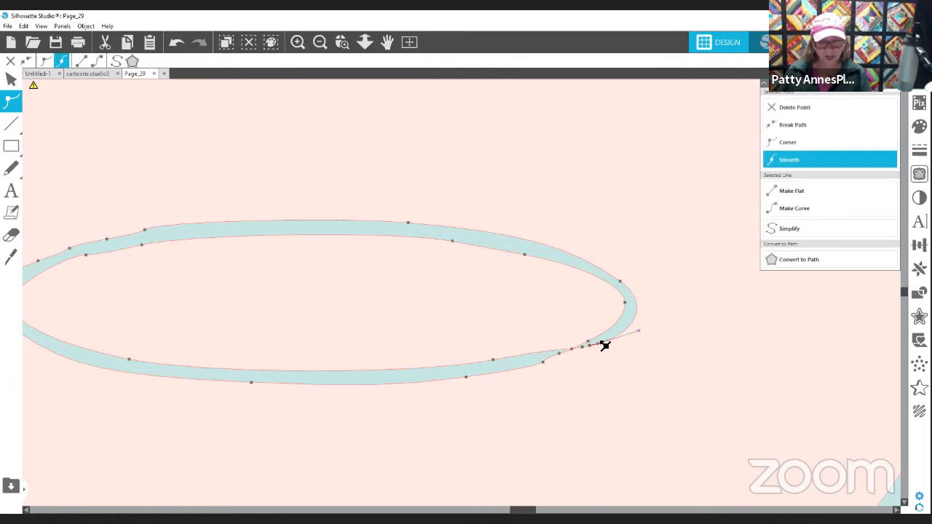
click(577, 349)
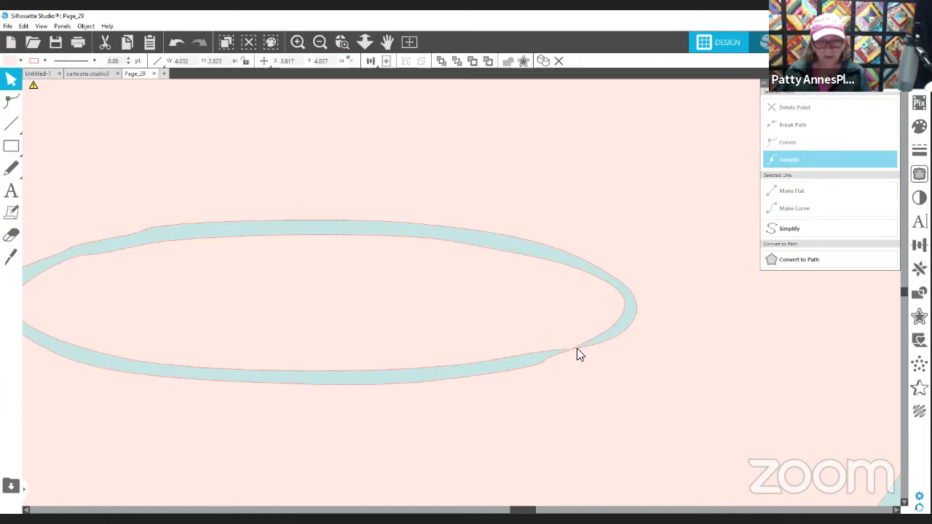
double_click(575, 353)
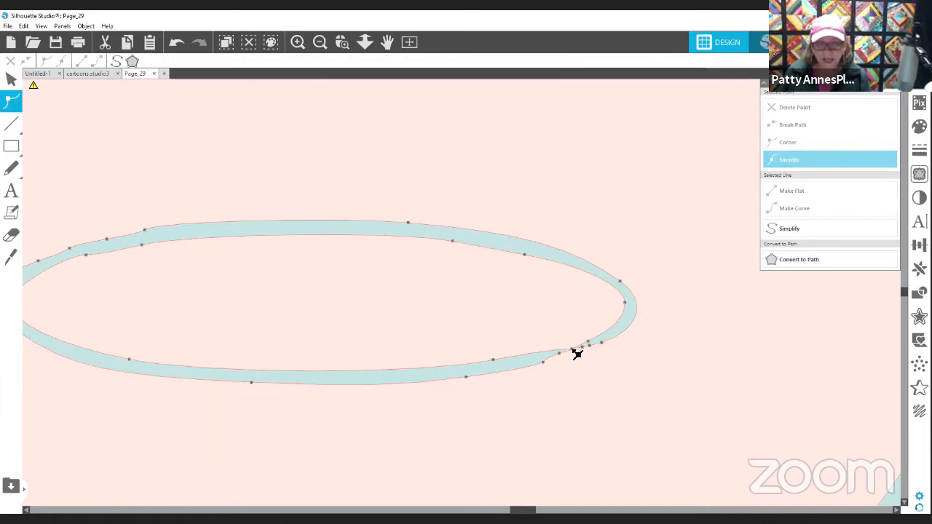
right_click(575, 355)
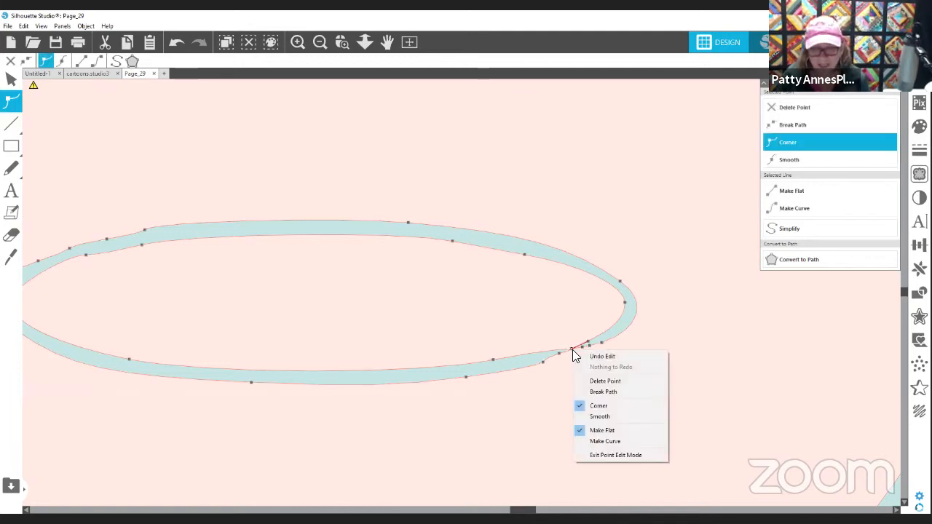
click(601, 391)
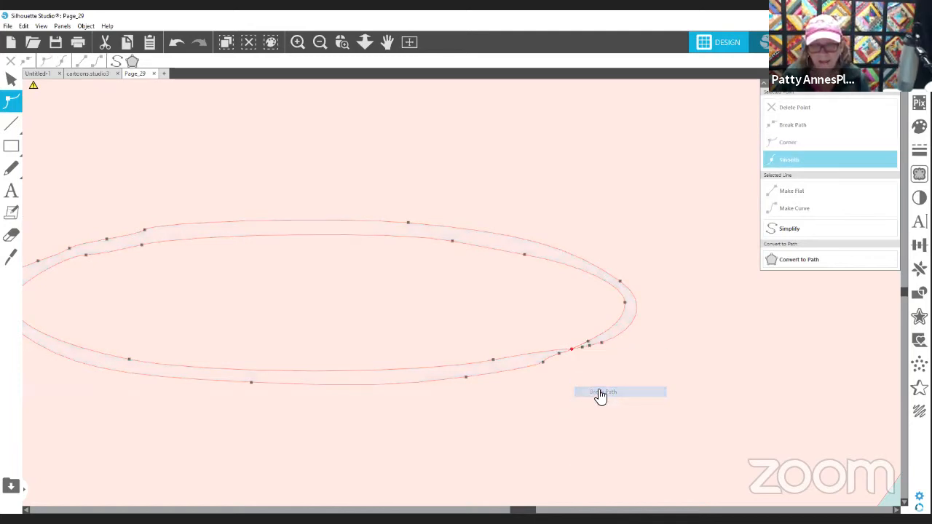
Pull the two loose path ends at the crossing apart, one into the cheek oval and one below it.
click(574, 352)
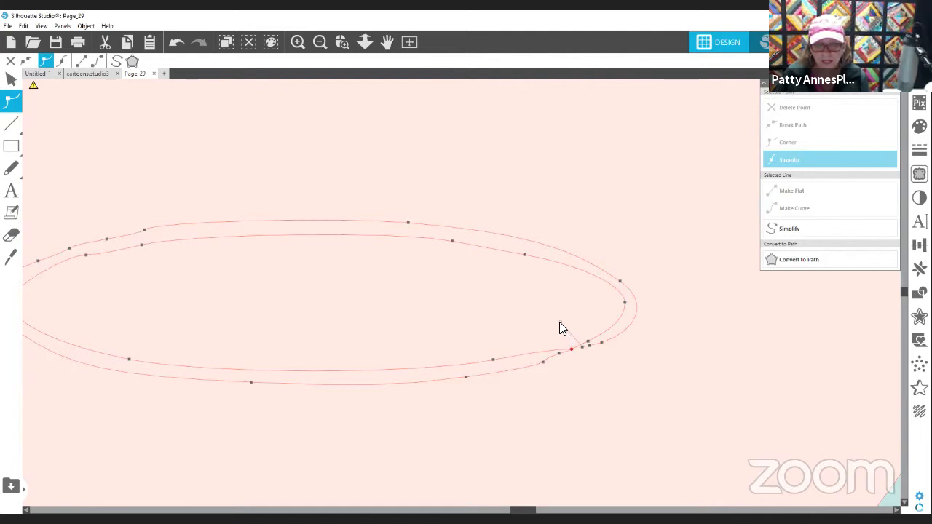
click(573, 350)
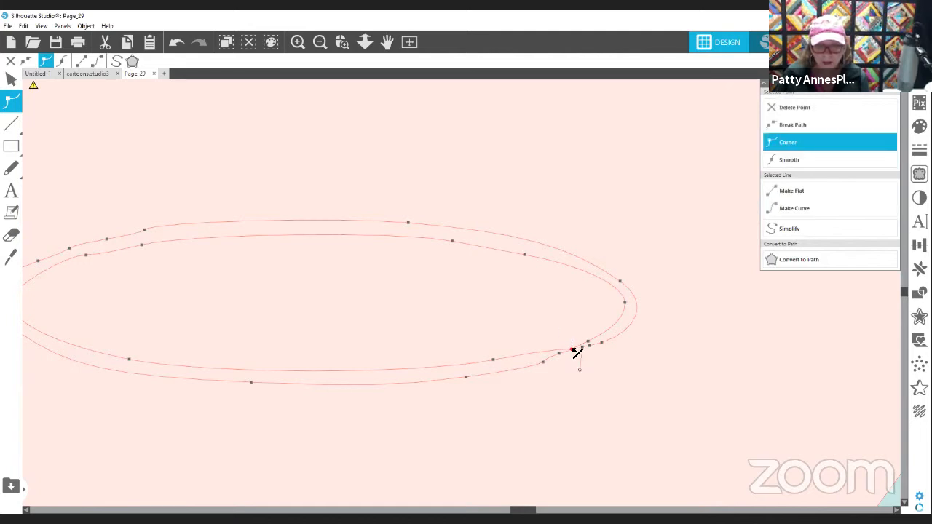
click(573, 341)
drag(569, 321, 567, 336)
click(561, 324)
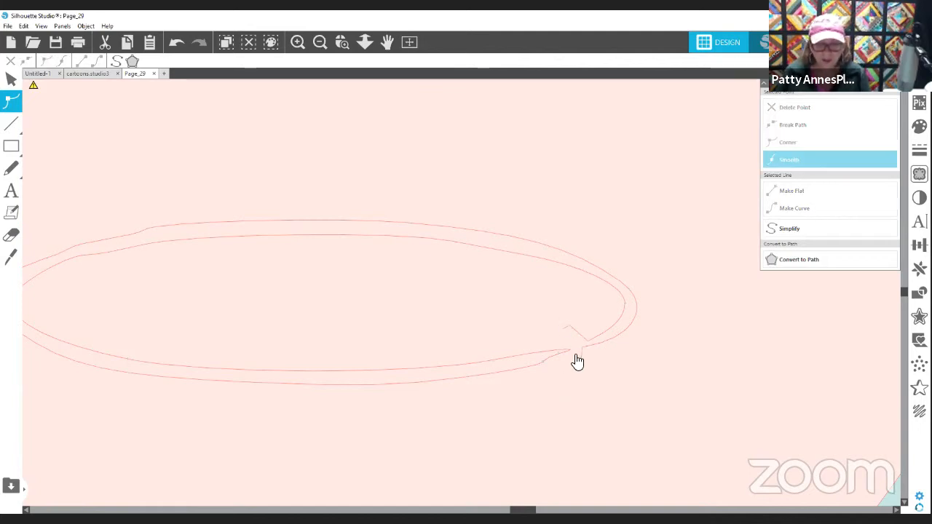
Break the path at the remaining shared point and move the outer curve's loose end just below the inner oval.
click(570, 351)
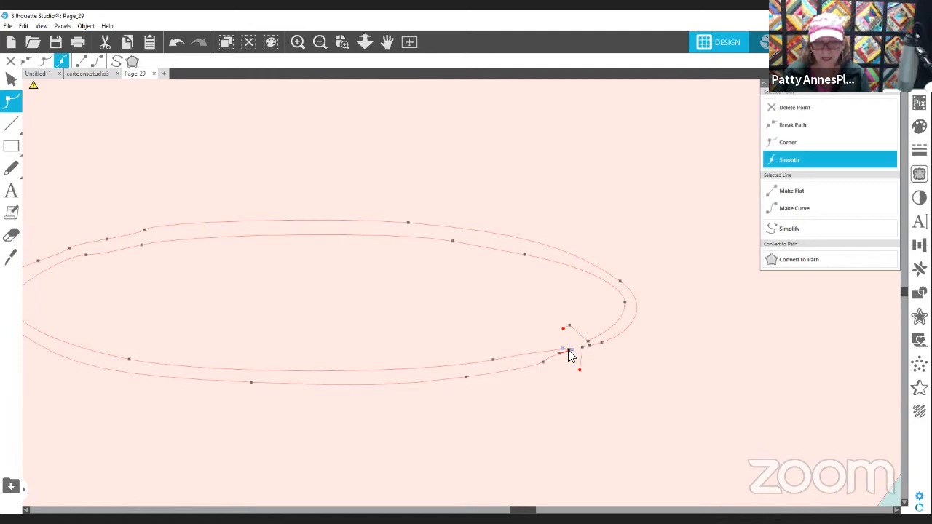
right_click(568, 350)
click(594, 392)
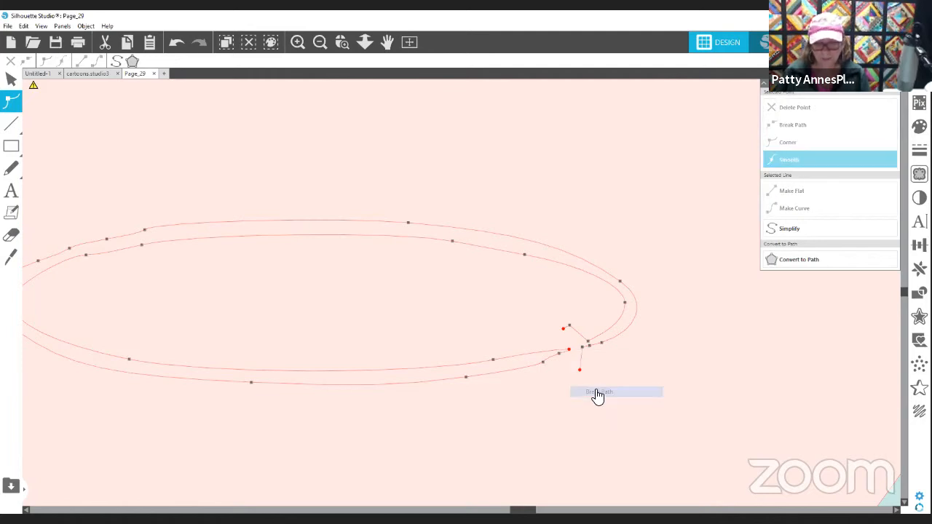
click(570, 352)
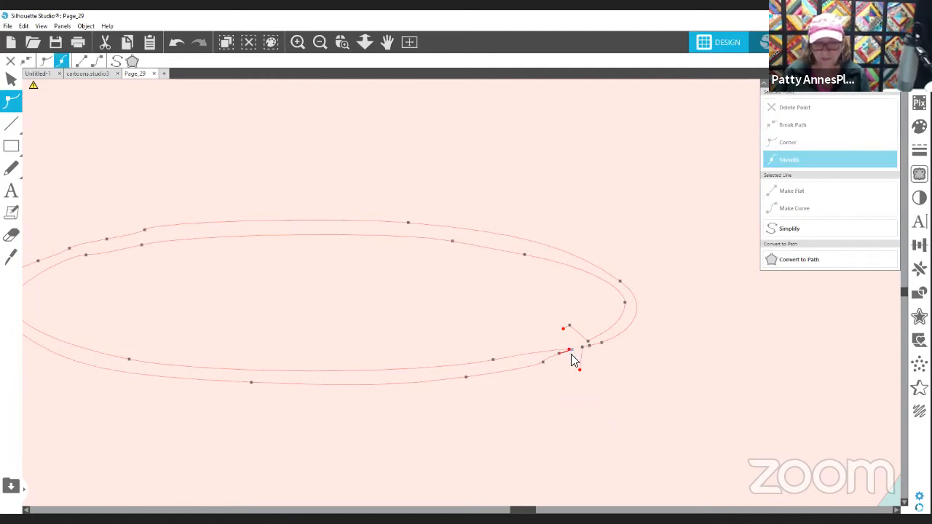
click(565, 364)
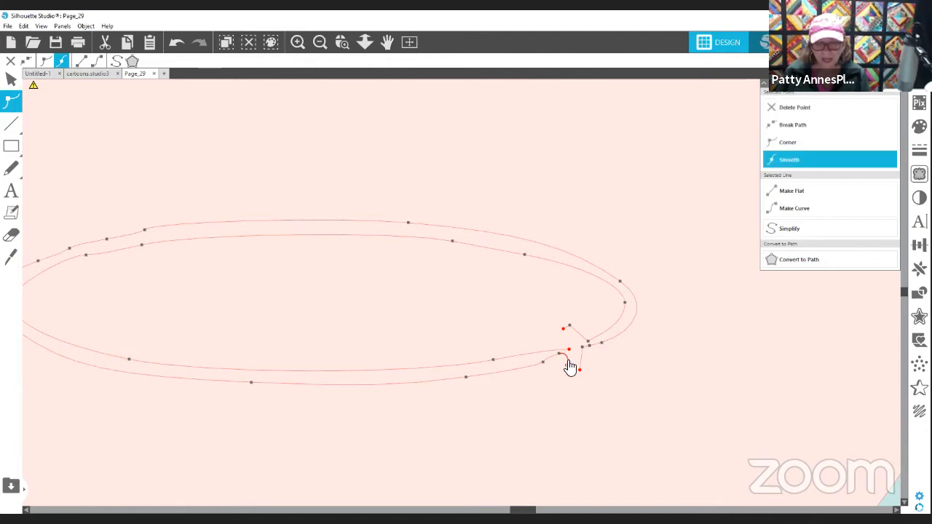
Delete the extra point near the inner loose end, join the inner ends into a closed cheek oval, and adjust the nearby points.
click(571, 326)
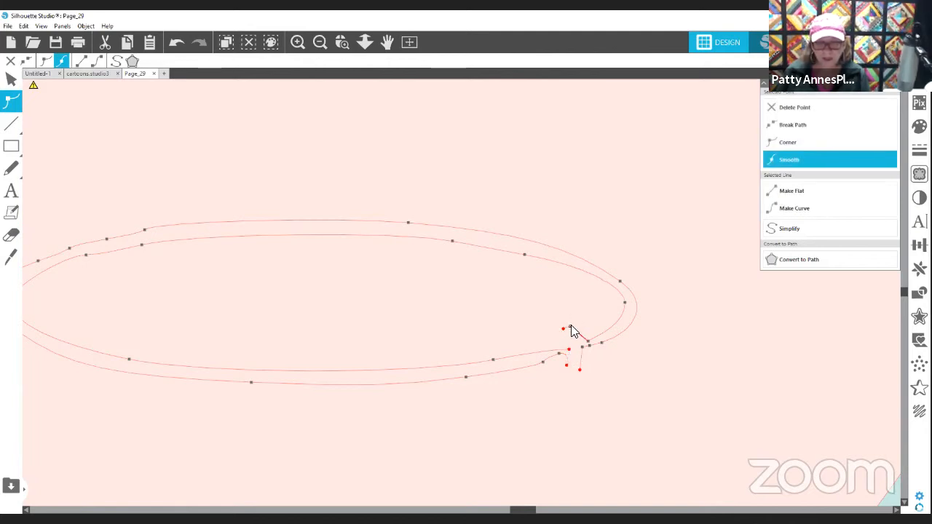
key(Delete)
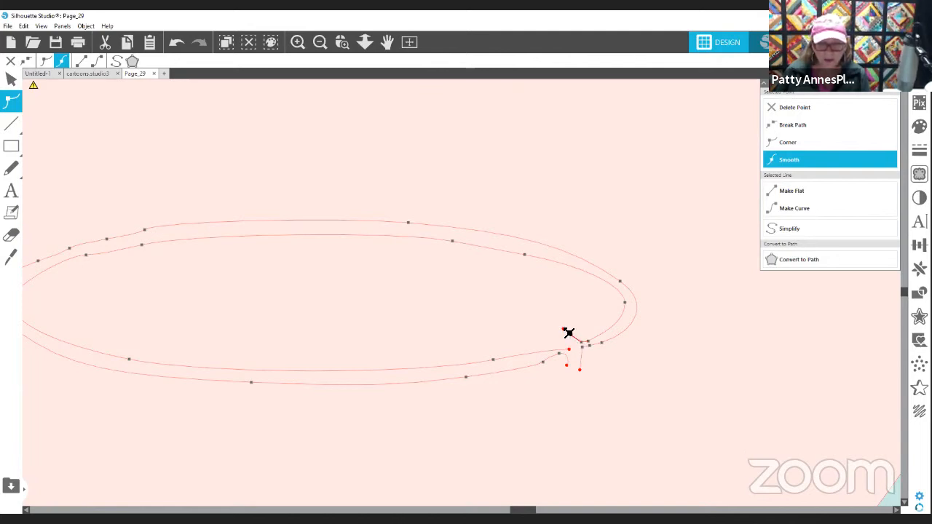
click(568, 340)
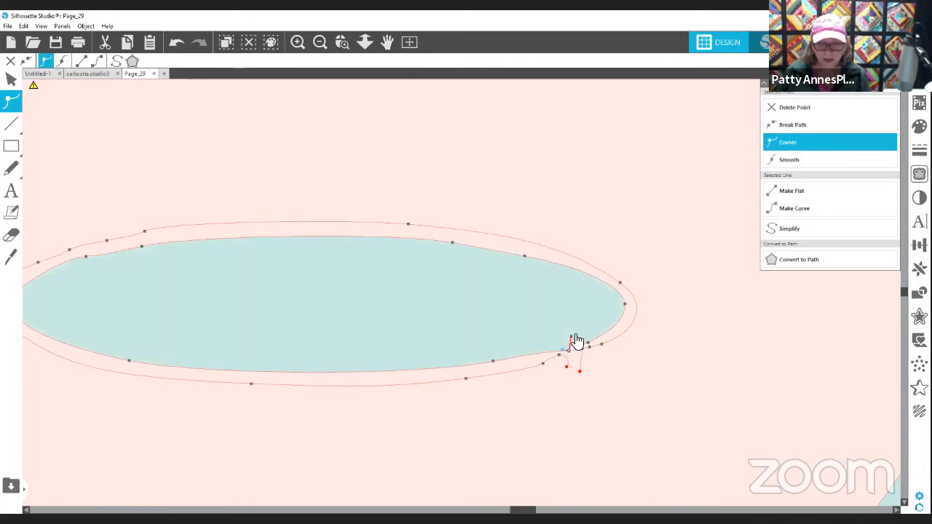
click(571, 338)
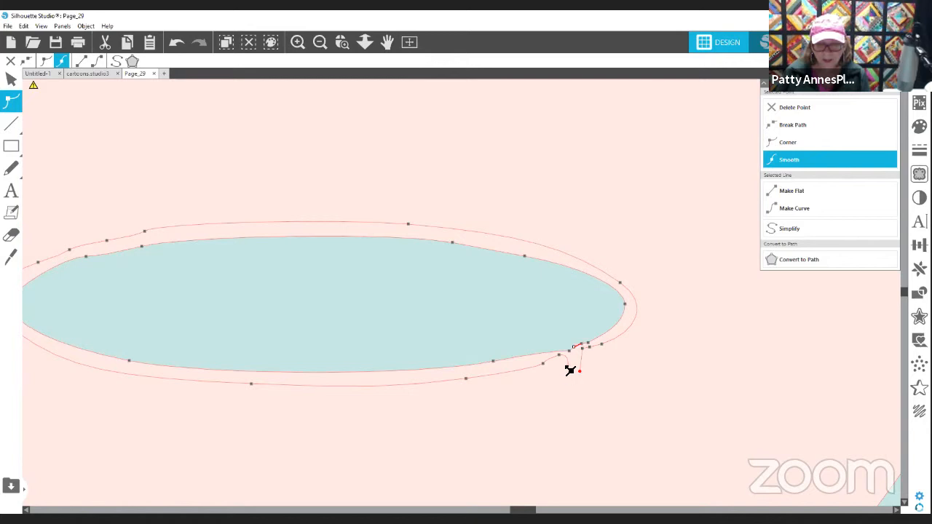
click(570, 357)
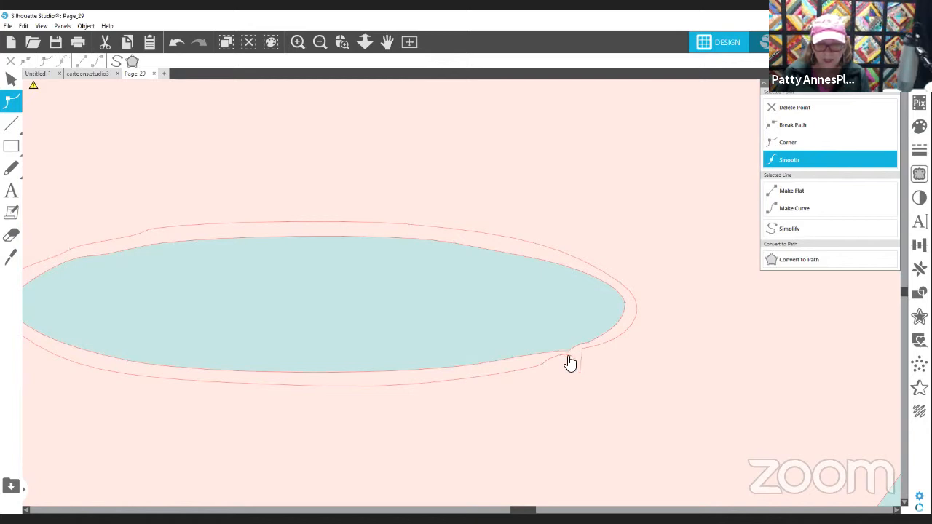
Join the outer curve's loose ends into a closed ring around the cheek oval, delete the extra point near the join and leave point editing.
drag(576, 360, 580, 370)
key(Escape)
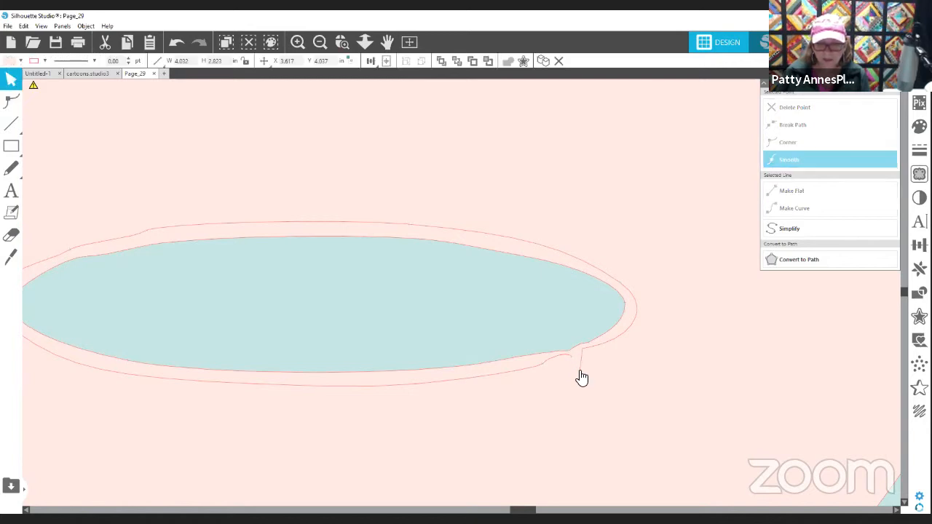
double_click(583, 377)
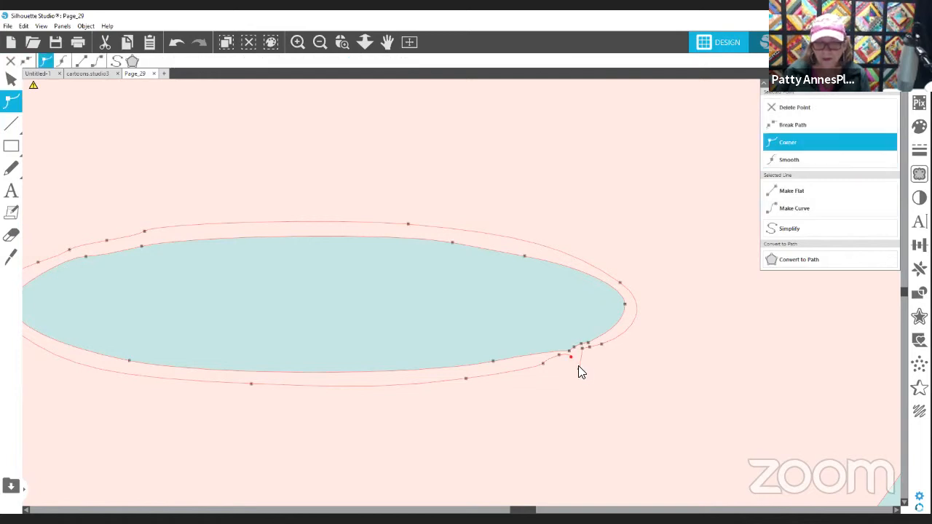
drag(577, 366, 578, 359)
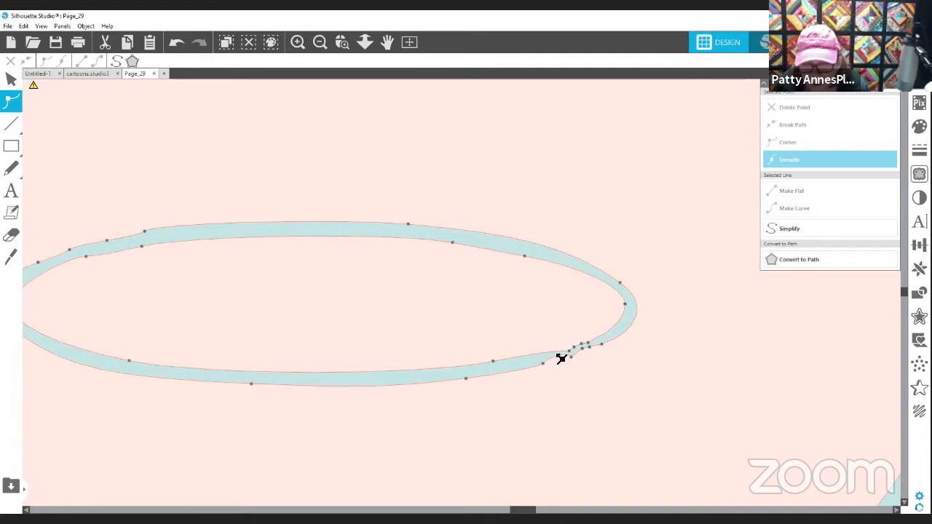
click(560, 358)
right_click(561, 356)
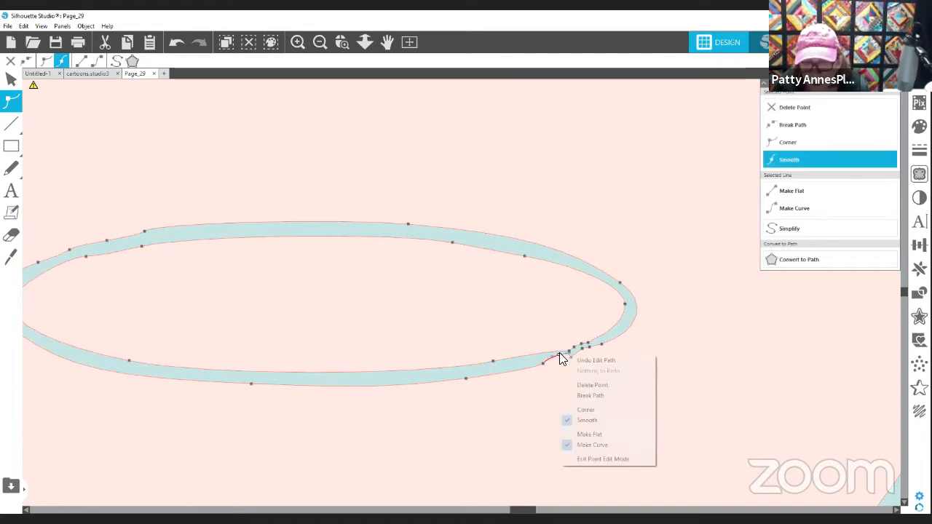
click(589, 391)
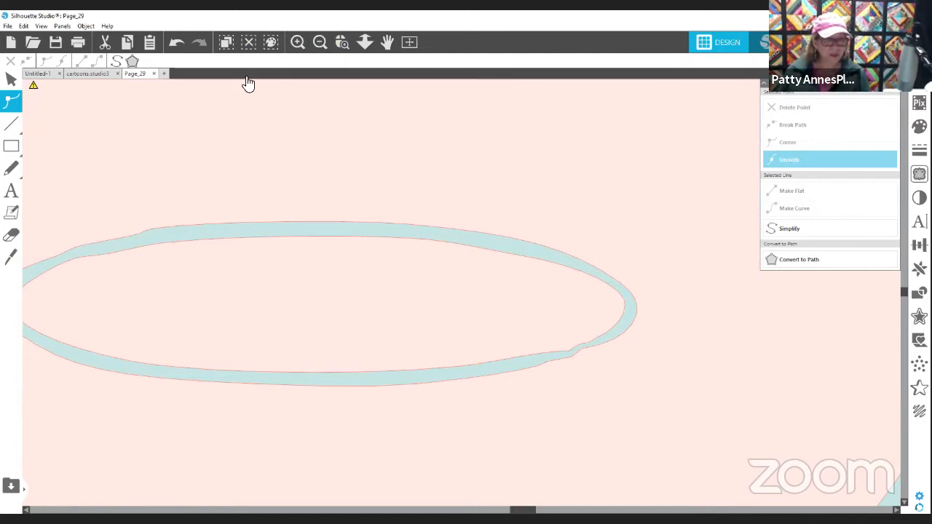
click(318, 42)
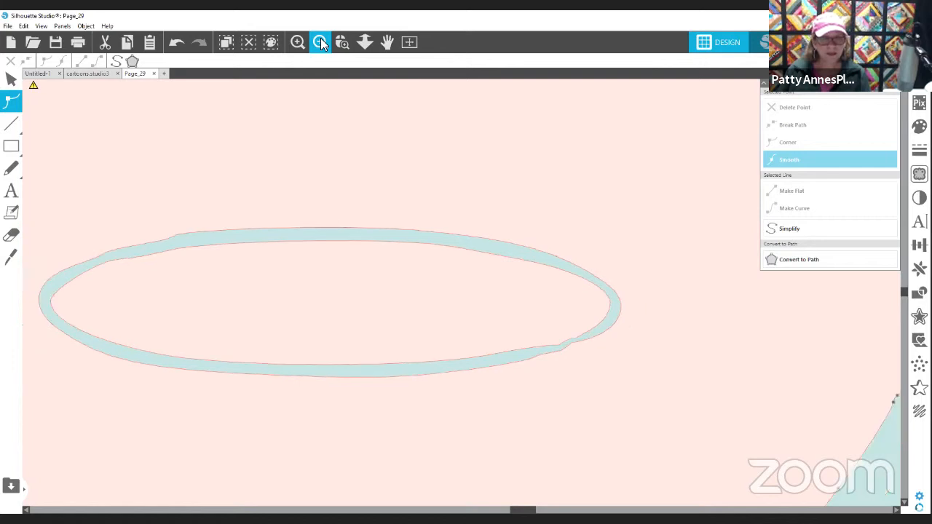
click(321, 42)
click(321, 42)
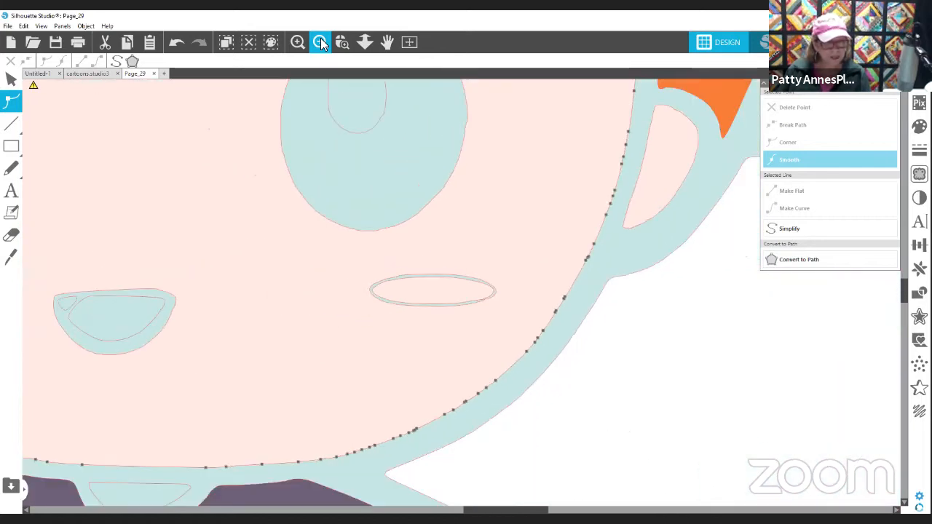
click(321, 43)
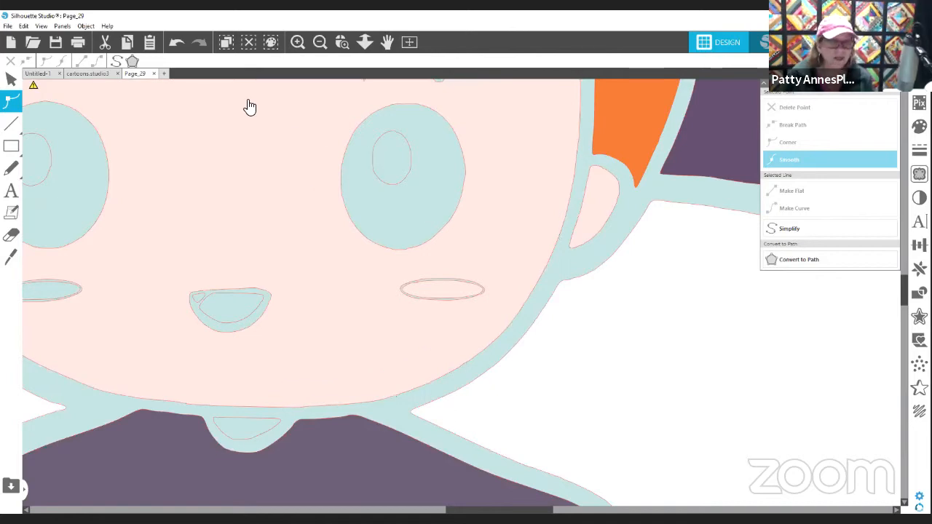
key(v)
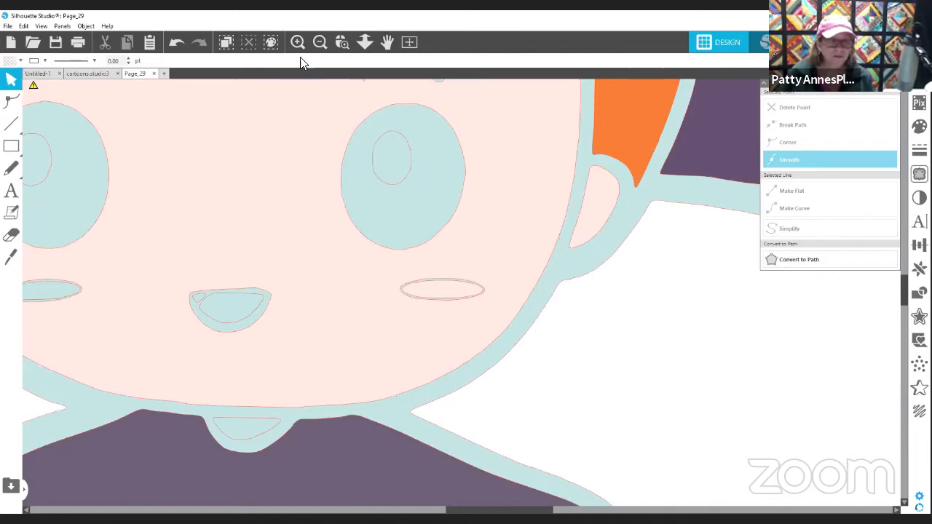
Fill the inner oval of the cheek on the wand side with the skin colour sampled from the face.
click(318, 41)
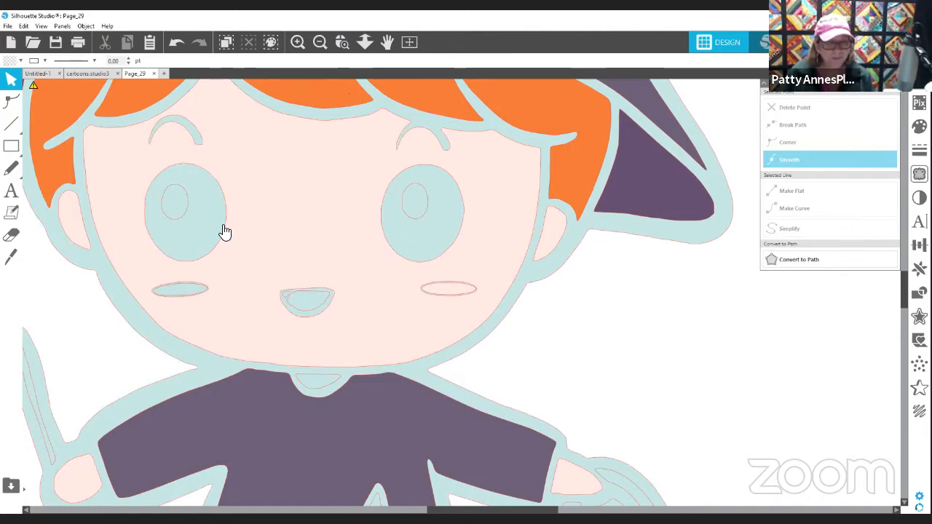
click(342, 43)
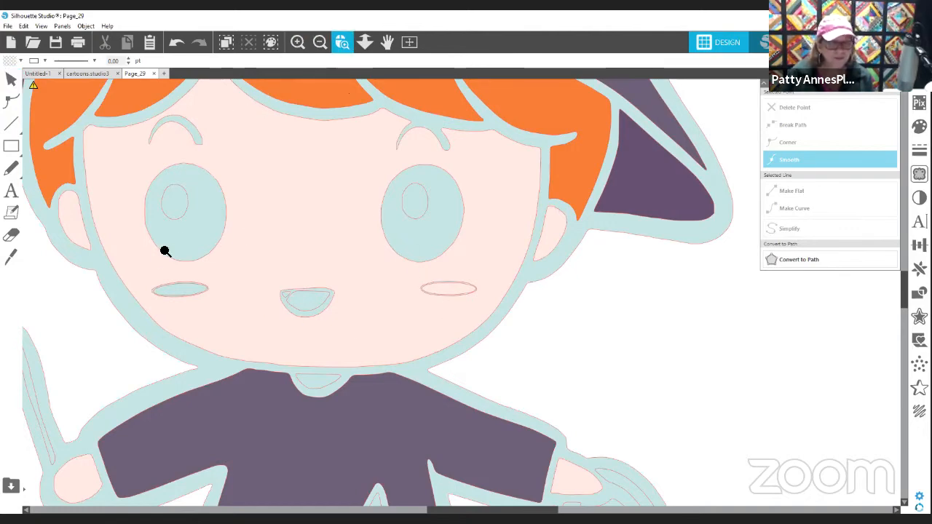
drag(109, 286, 349, 401)
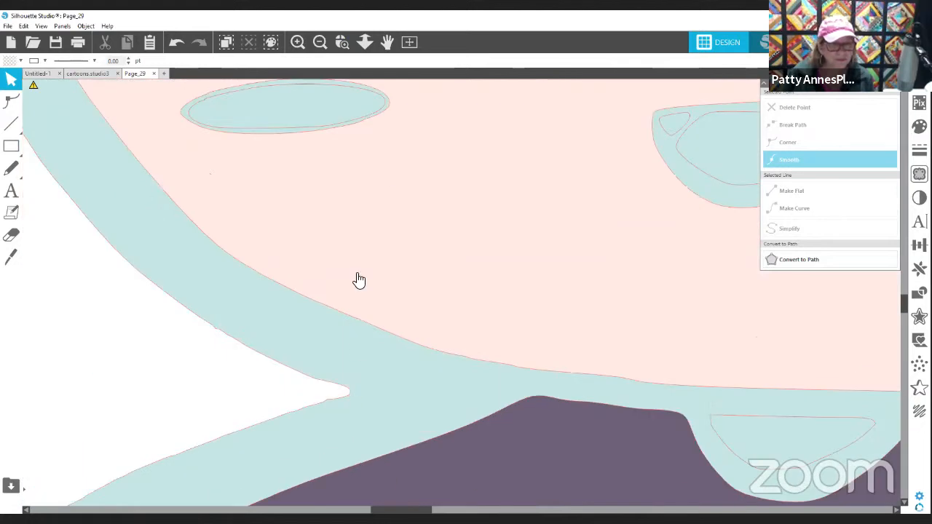
scroll(430, 266, up, 3)
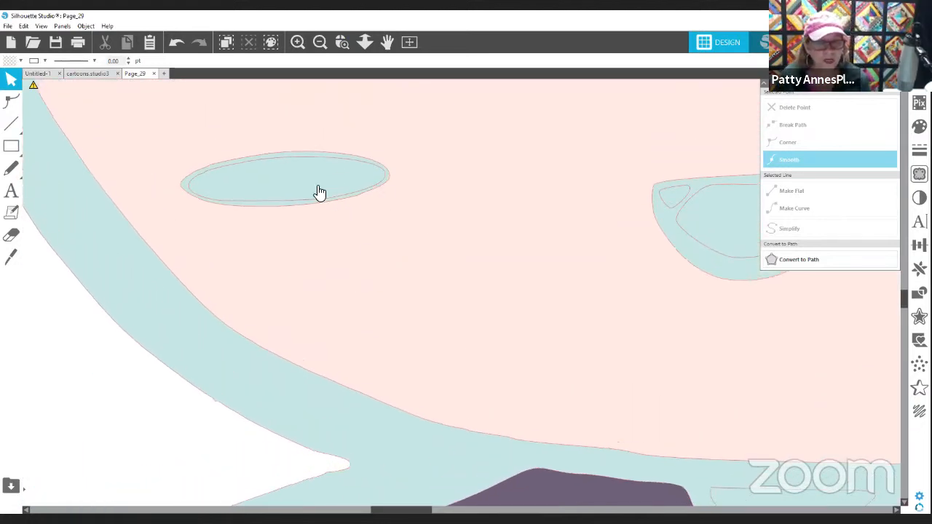
click(310, 182)
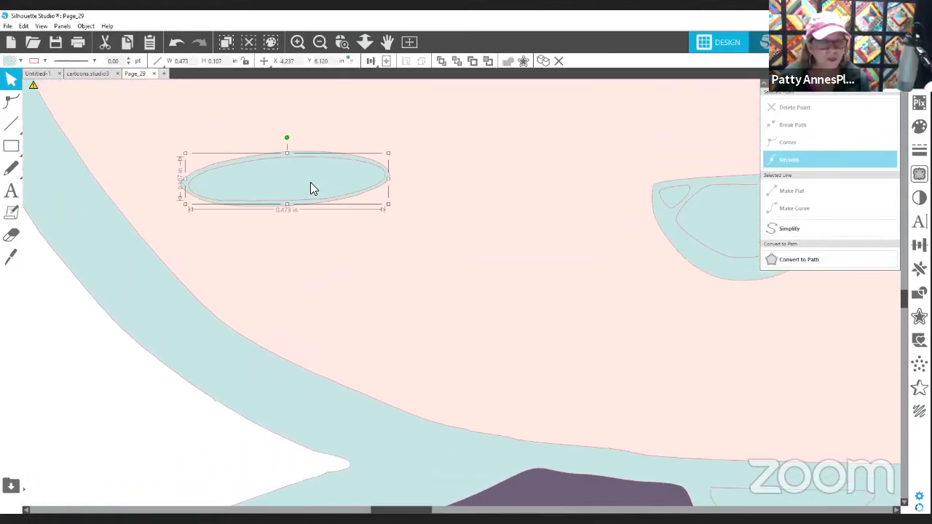
click(10, 62)
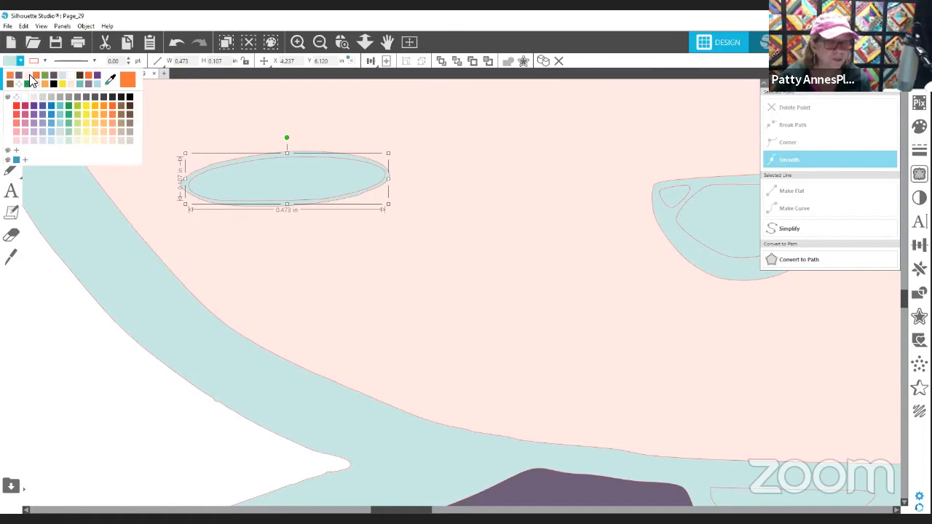
click(574, 232)
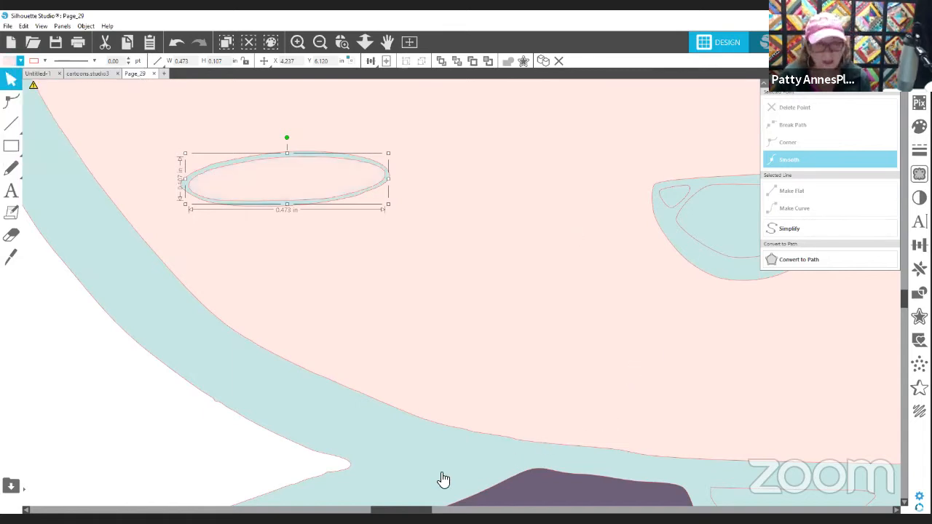
Move the original picture close beside the retraced boy and deselect it.
click(318, 42)
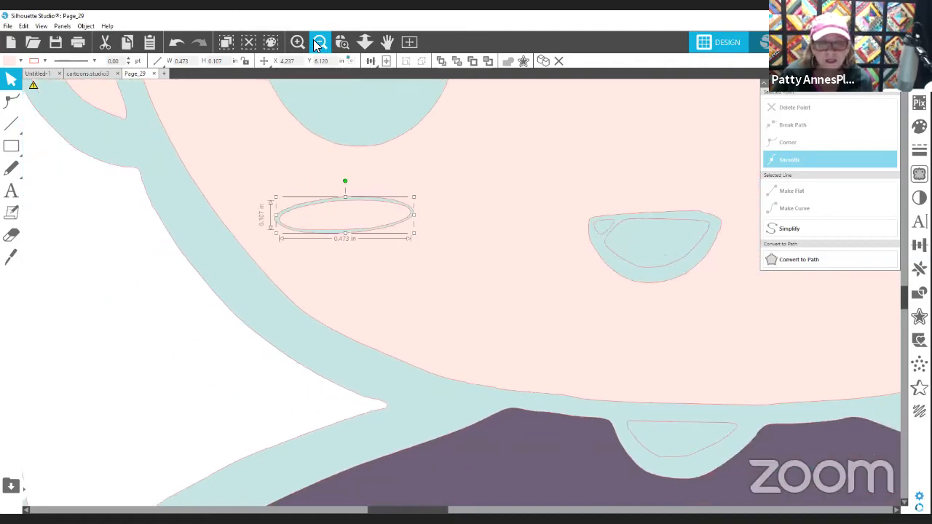
click(318, 42)
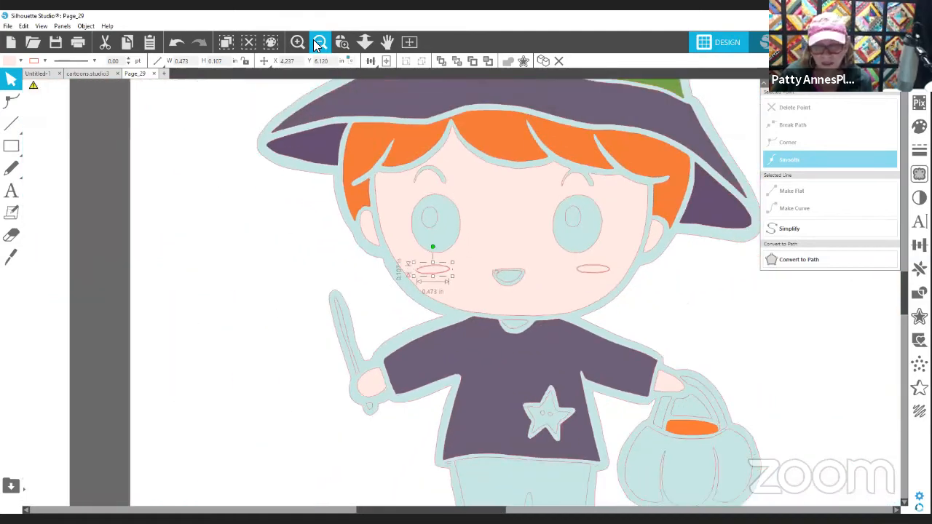
click(318, 42)
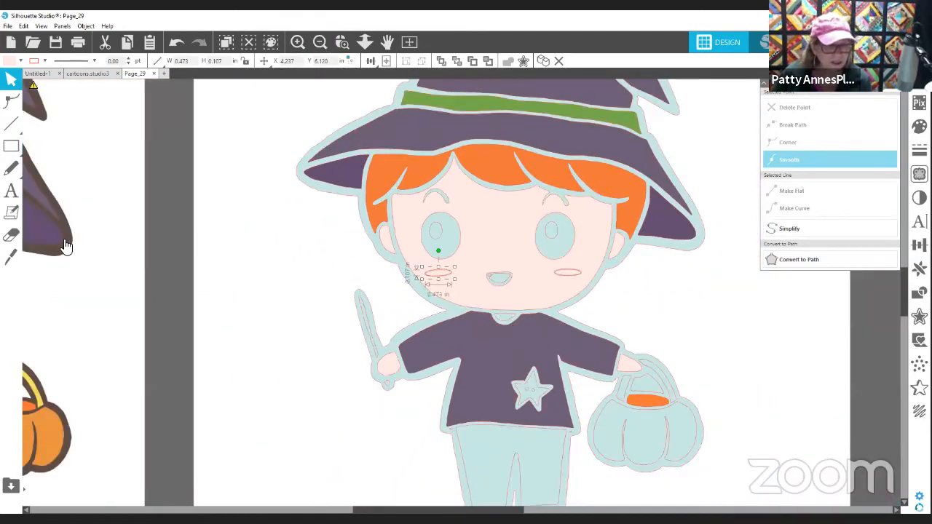
drag(65, 246, 269, 263)
key(Escape)
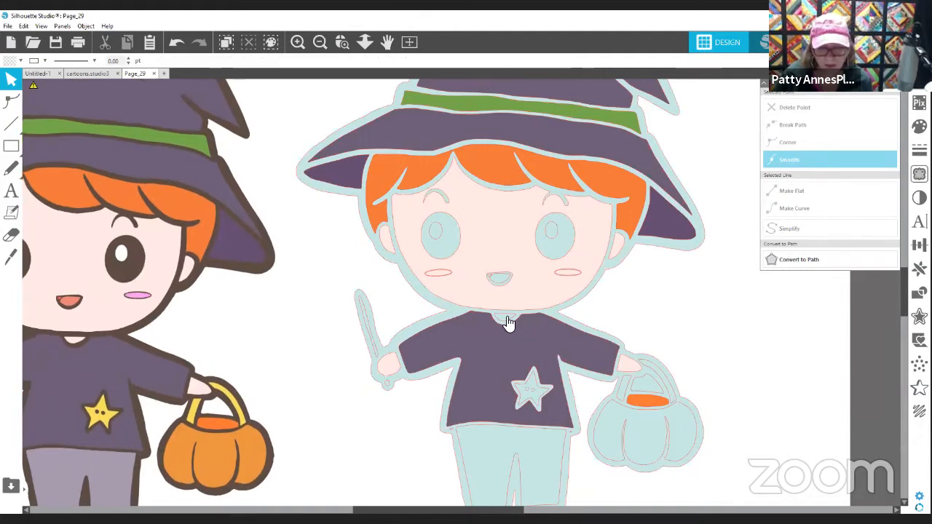
Fill the small neck piece above the shirt with the skin colour sampled from the original picture's face.
click(509, 324)
click(12, 61)
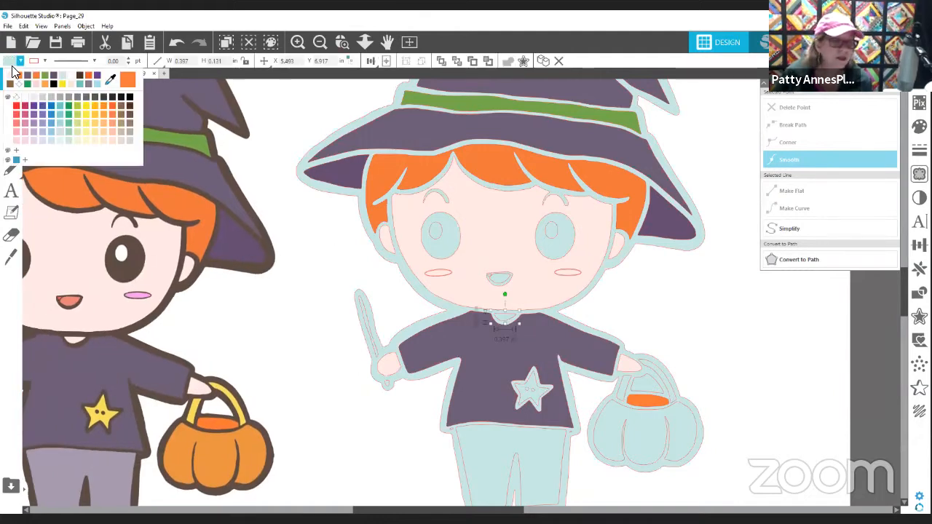
click(169, 273)
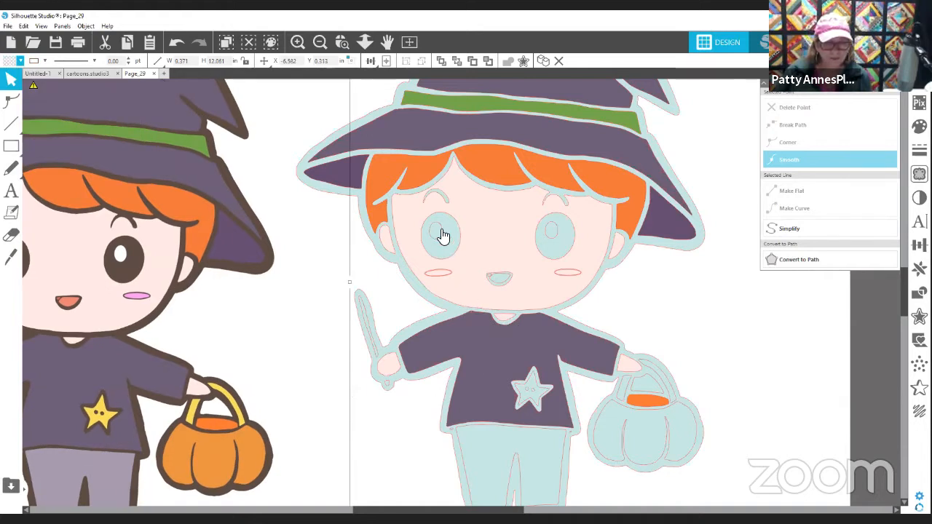
Fill the boy's main outline piece with black.
scroll(511, 277, up, 2)
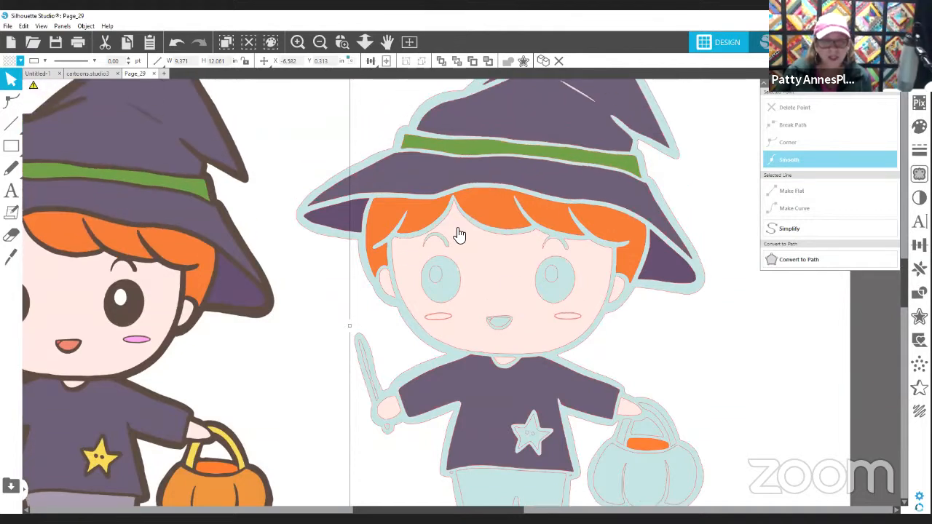
scroll(429, 185, up, 4)
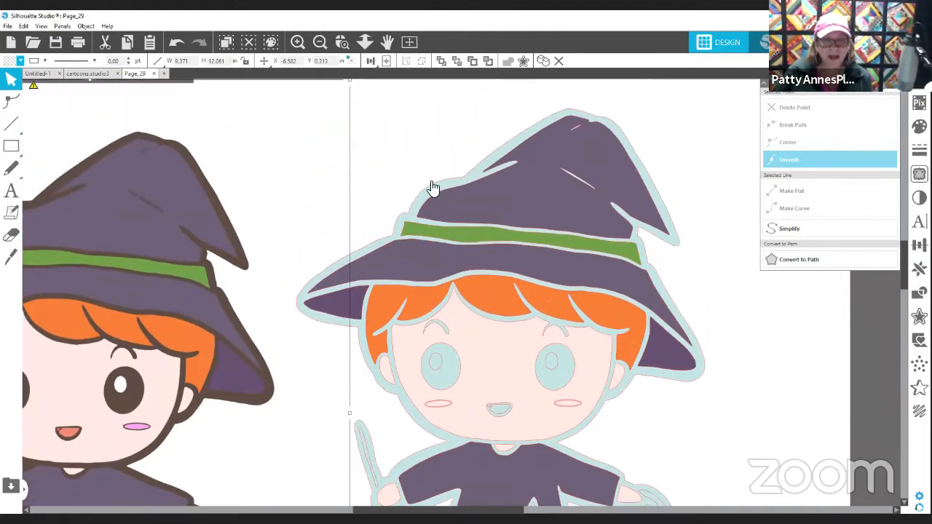
click(552, 143)
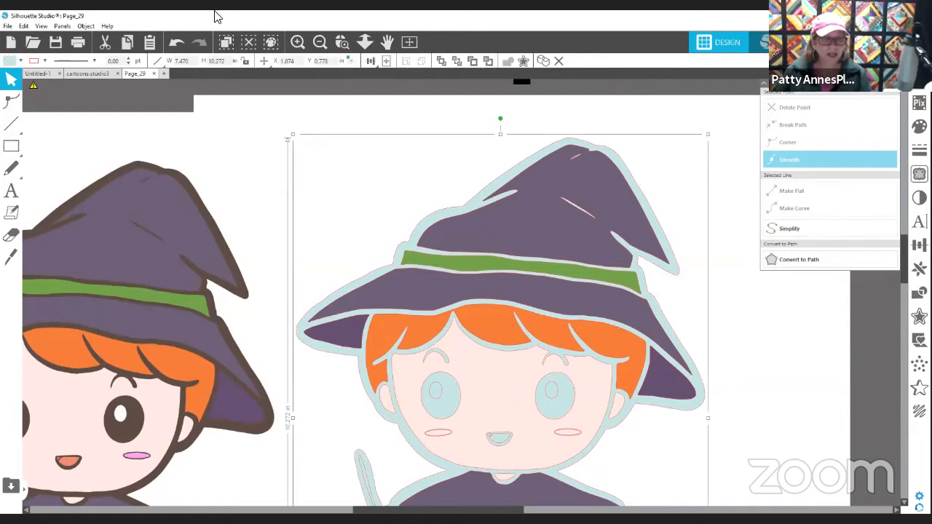
click(10, 62)
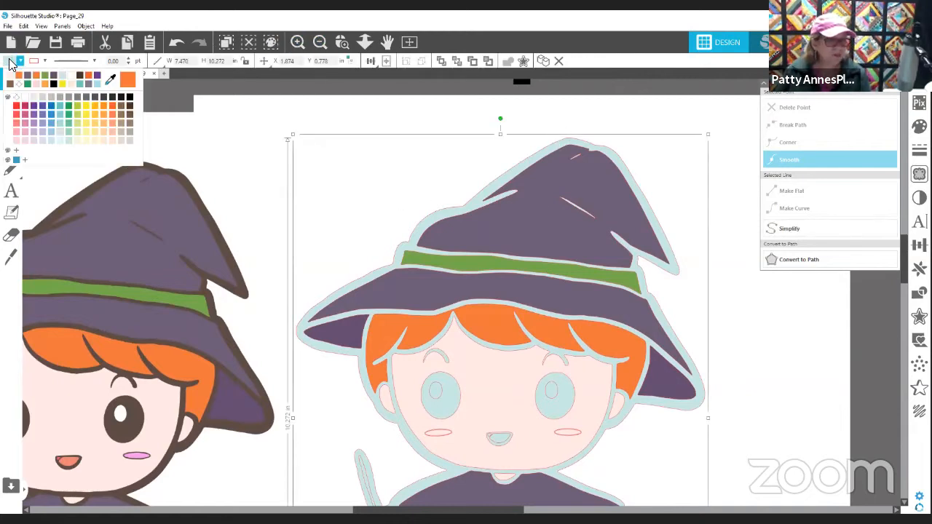
click(129, 97)
Subtract each of the two eye ovals from the face piece and nudge the face slightly down and to the left.
scroll(650, 368, down, 4)
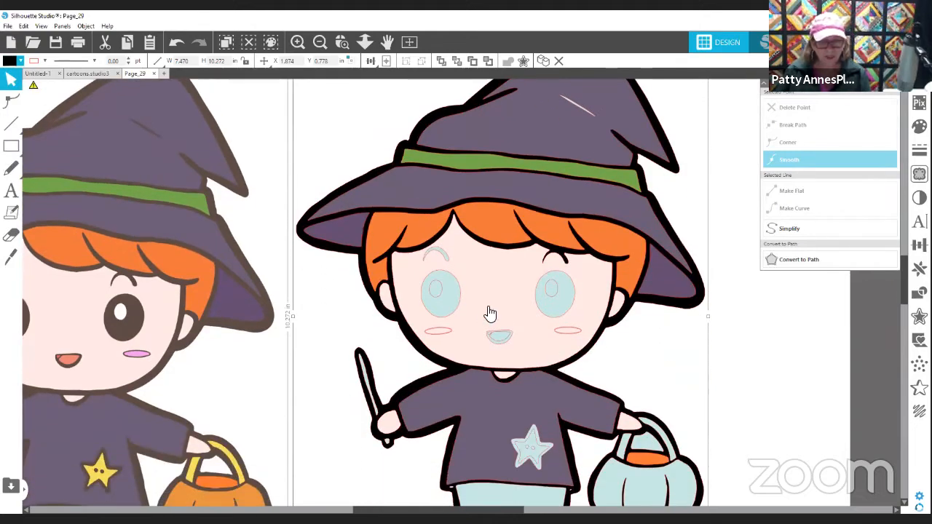
click(446, 312)
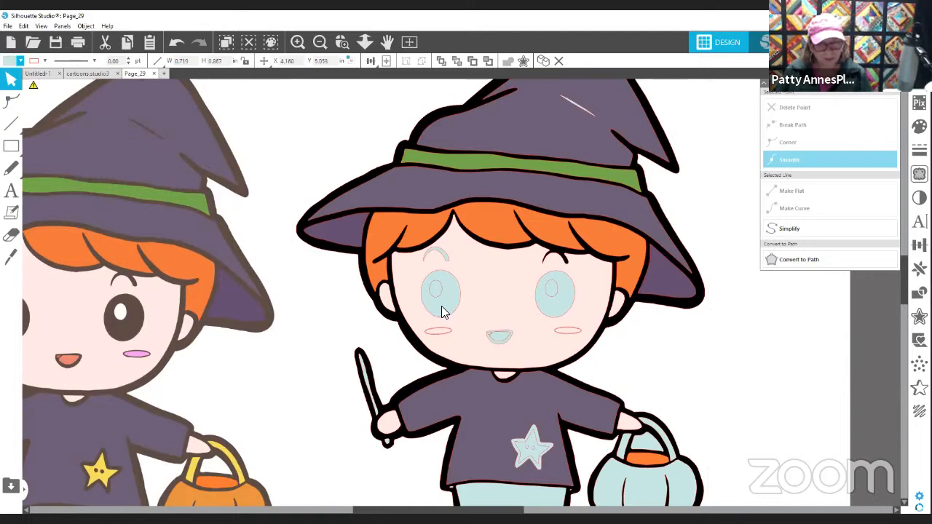
click(489, 301)
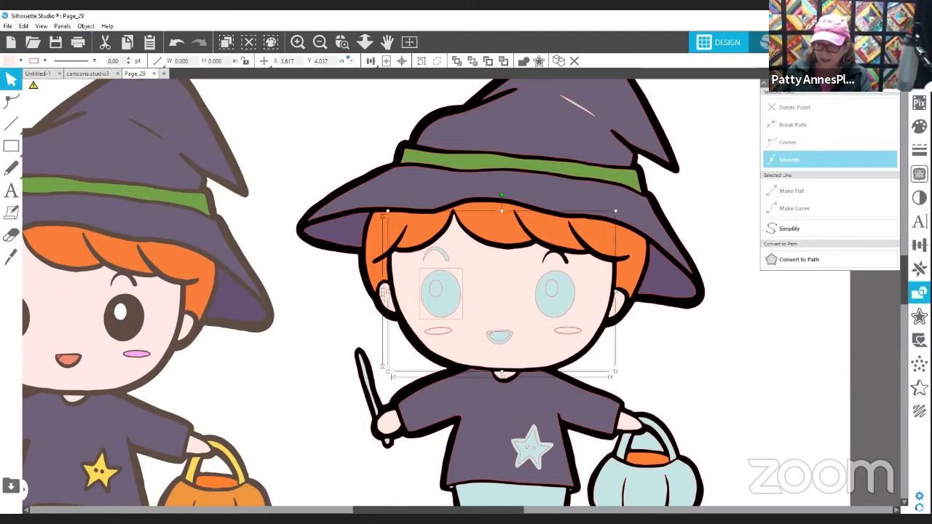
click(918, 292)
click(864, 110)
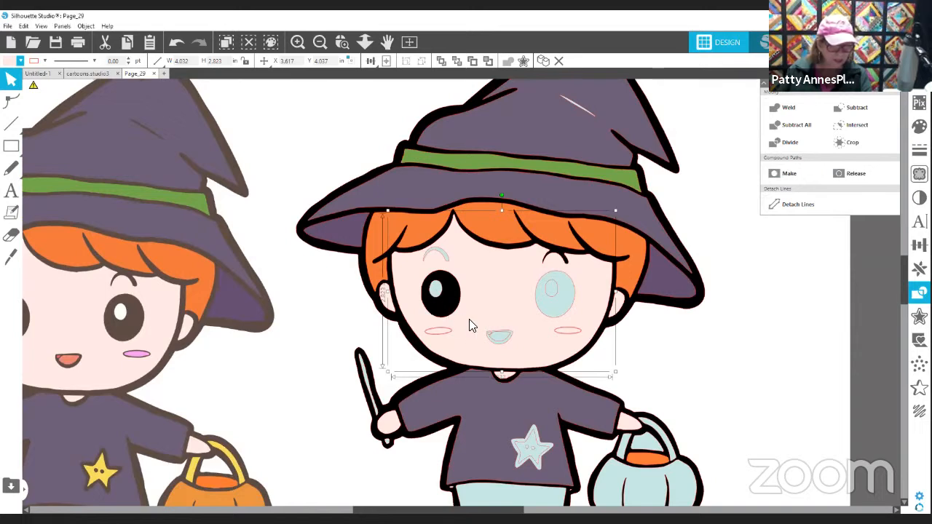
mouse_move(472, 326)
mouse_down()
mouse_move(318, 368)
mouse_move(521, 312)
mouse_move(461, 314)
mouse_move(467, 320)
mouse_up()
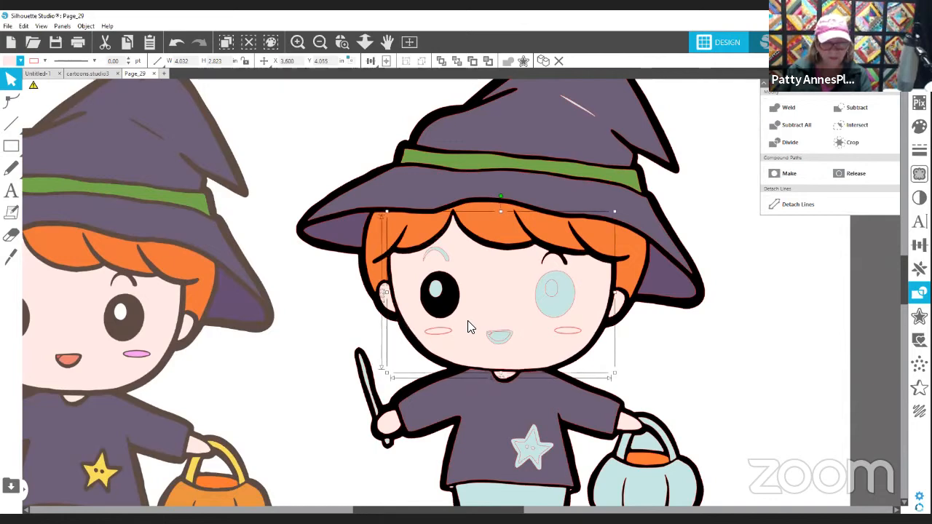
click(557, 312)
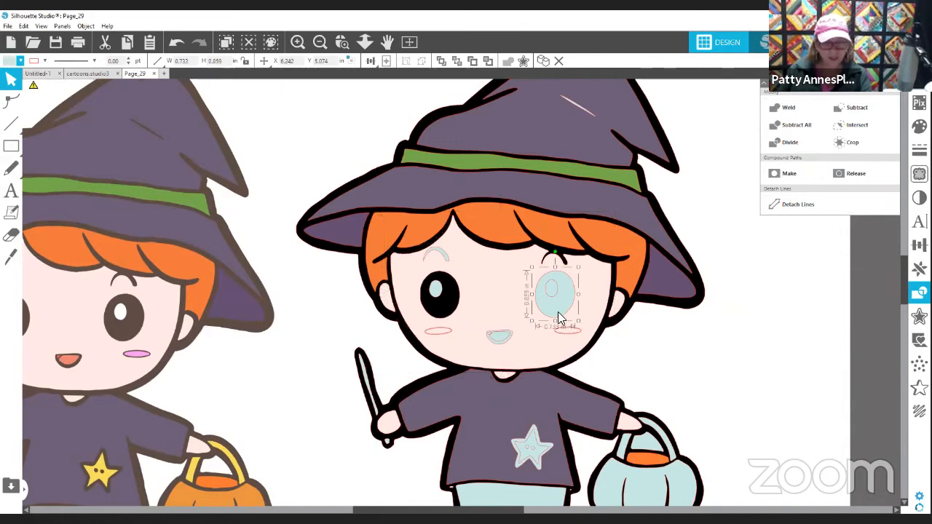
click(588, 289)
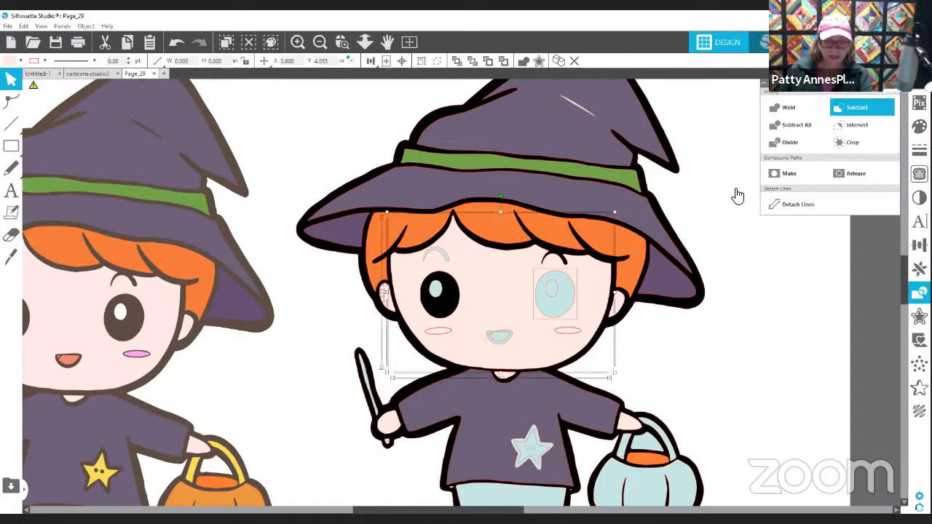
Fill the highlight ovals inside both of the retraced boy's eyes with white.
click(438, 299)
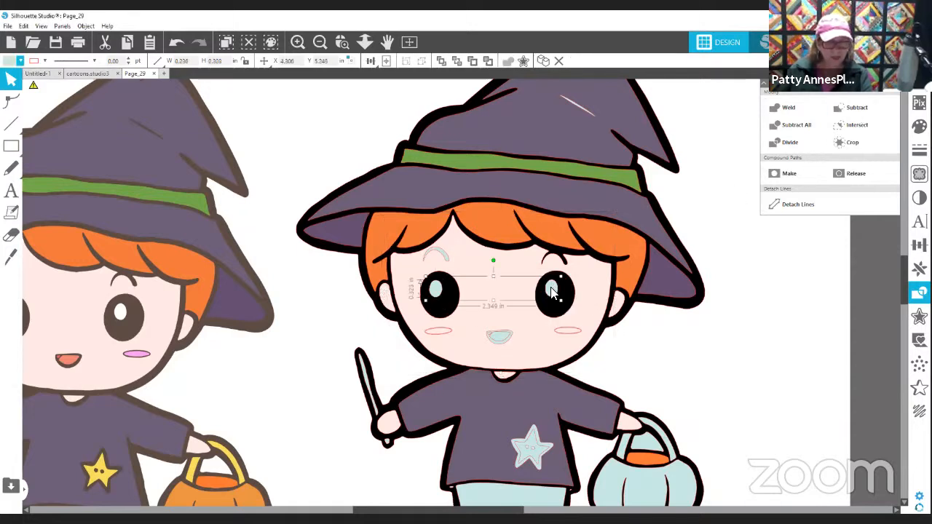
click(21, 61)
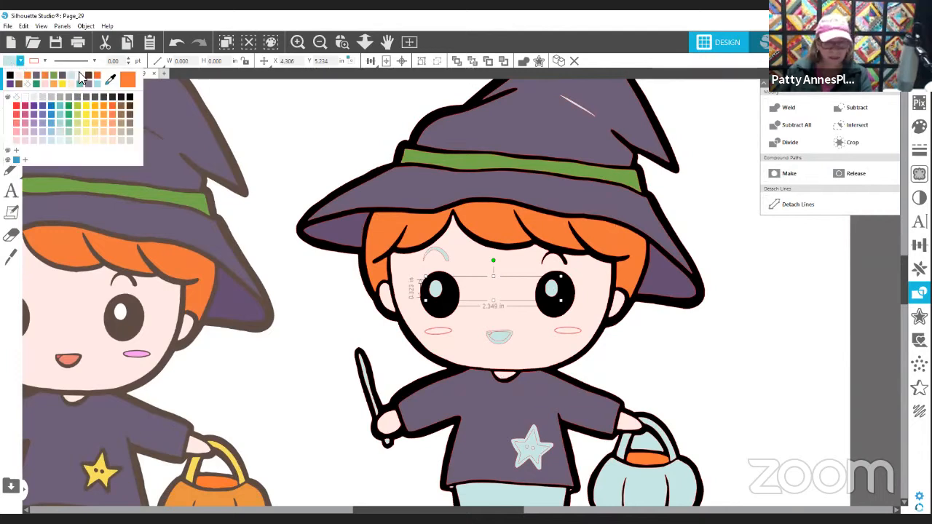
click(79, 75)
Subtract the eyebrow shape above the left-hand eye from the face piece.
click(441, 258)
click(443, 256)
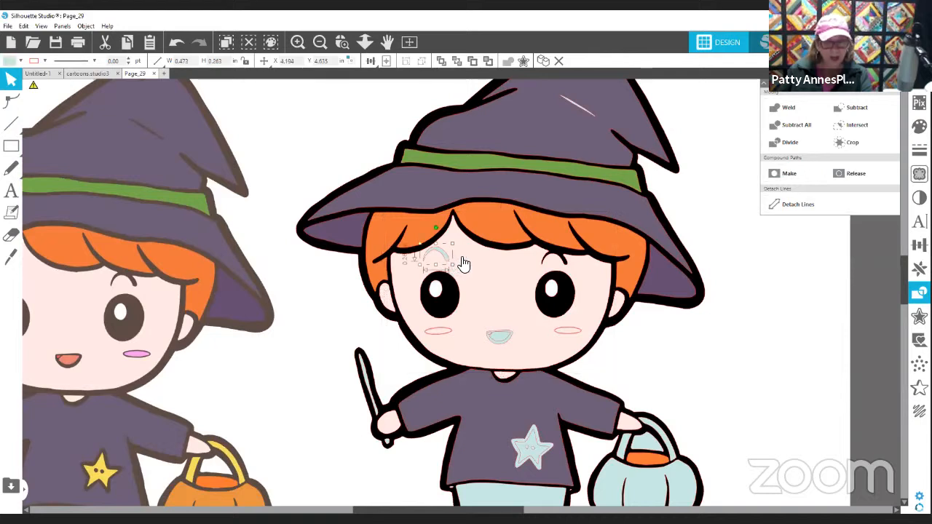
shift+click(468, 264)
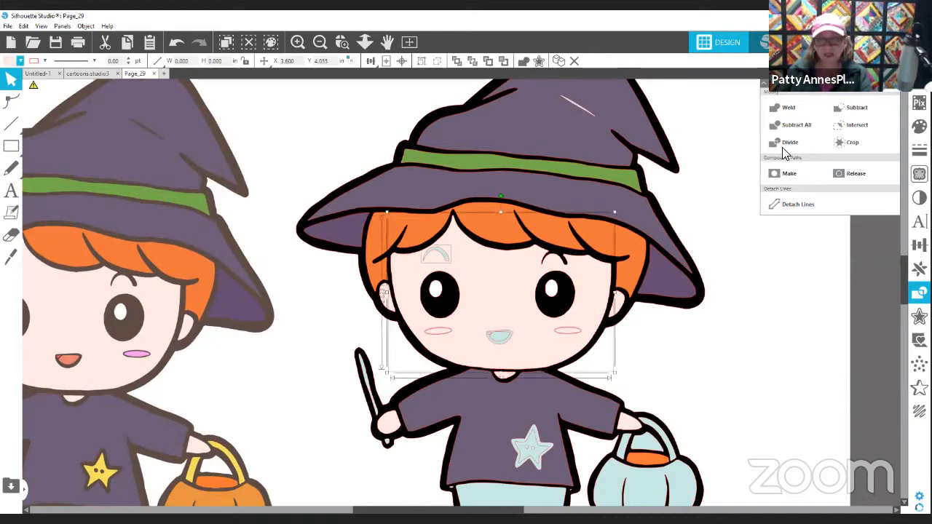
click(861, 109)
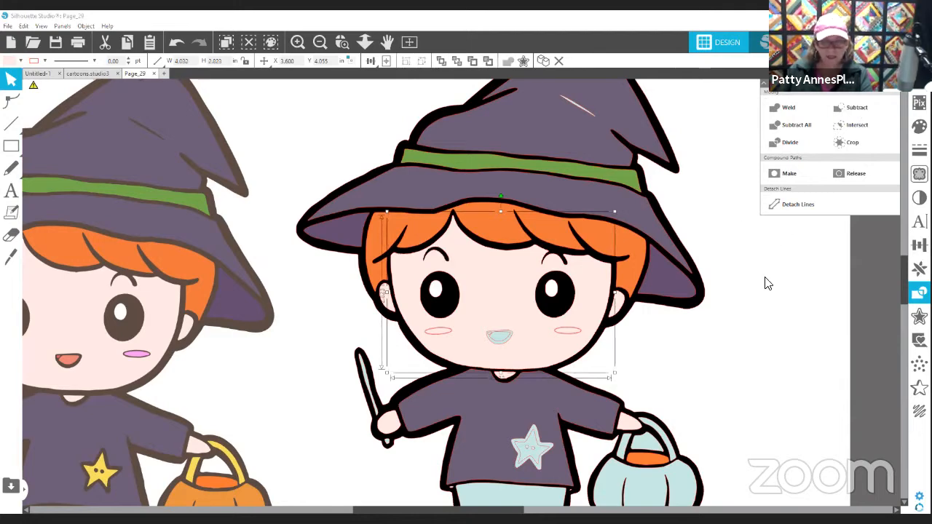
Subtract the thin blush-oval outline beneath the left-hand eye from the face piece.
scroll(765, 282, down, 1)
scroll(765, 282, down, 2)
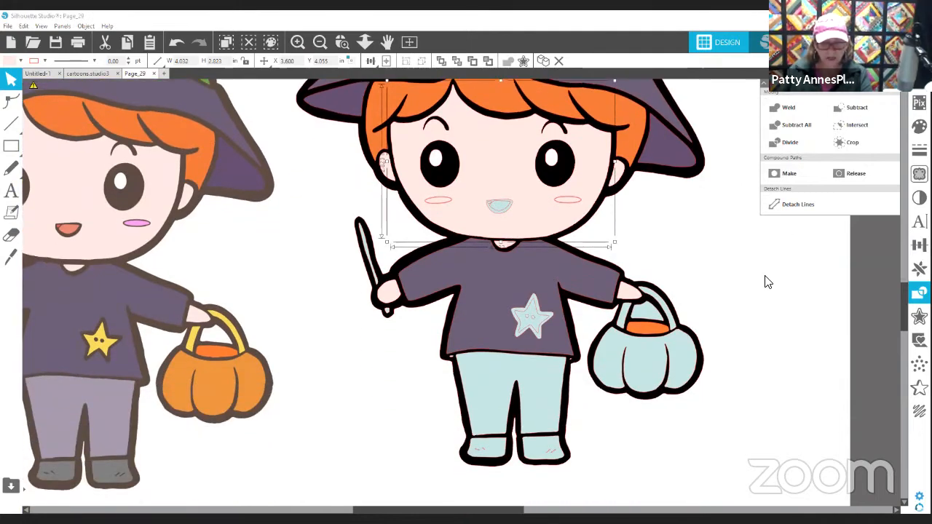
scroll(765, 282, up, 2)
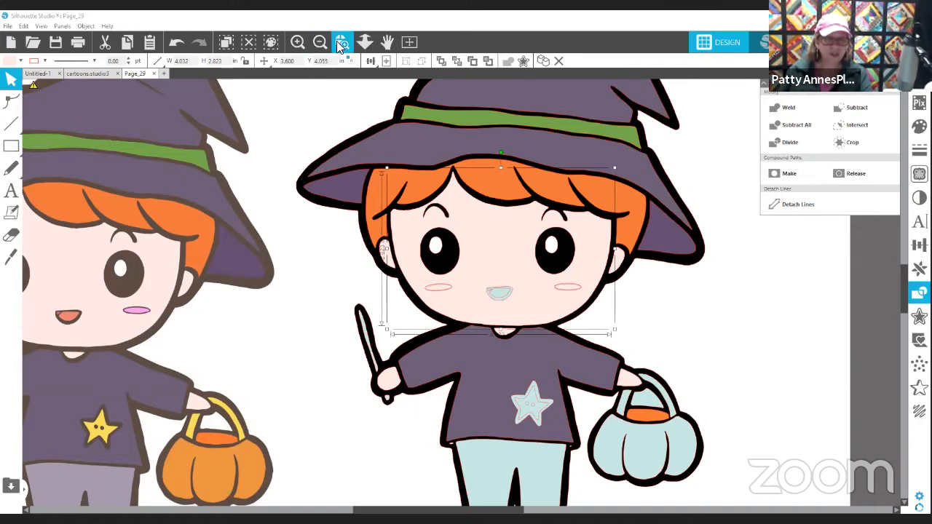
drag(397, 280, 501, 306)
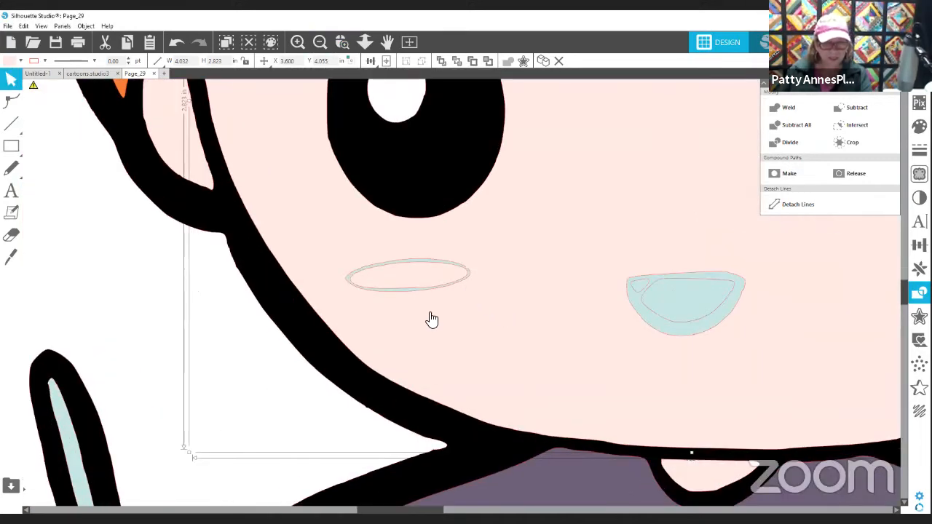
click(398, 294)
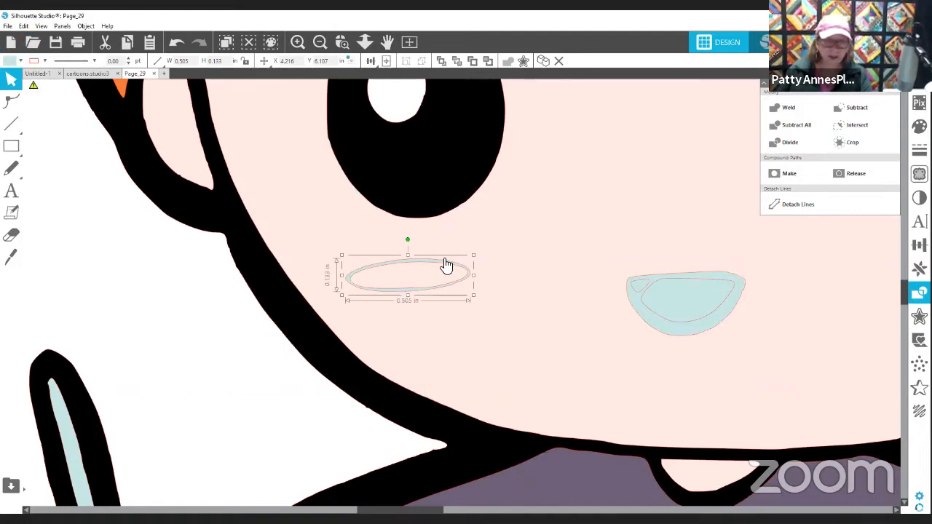
click(512, 277)
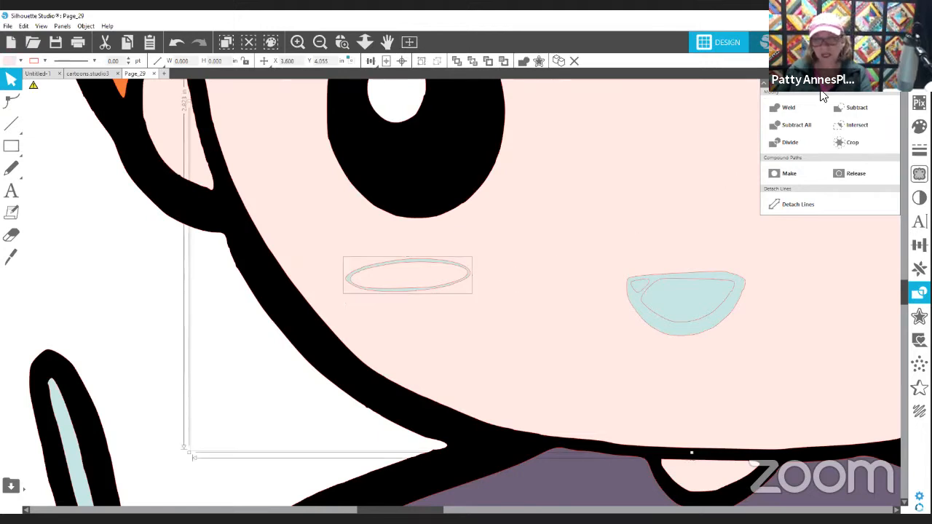
click(843, 113)
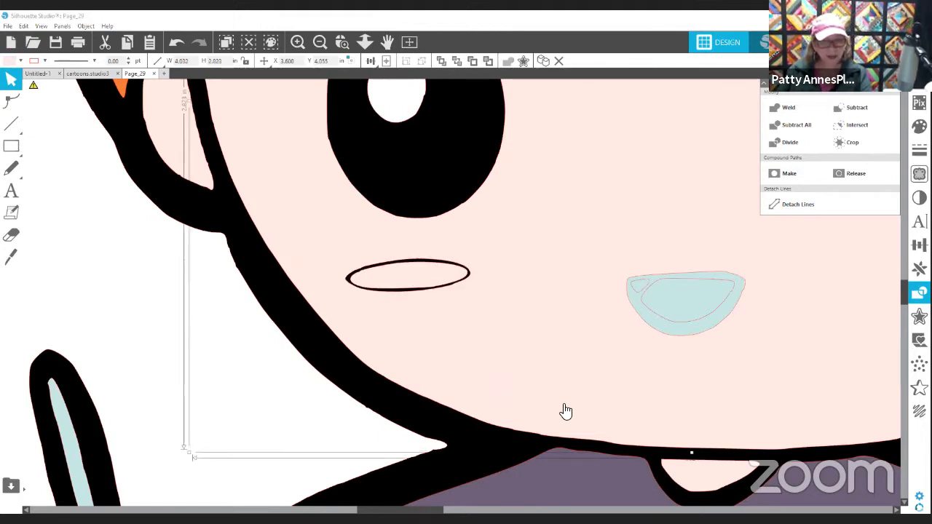
Subtract the mouth's outline shape from the face piece.
click(675, 333)
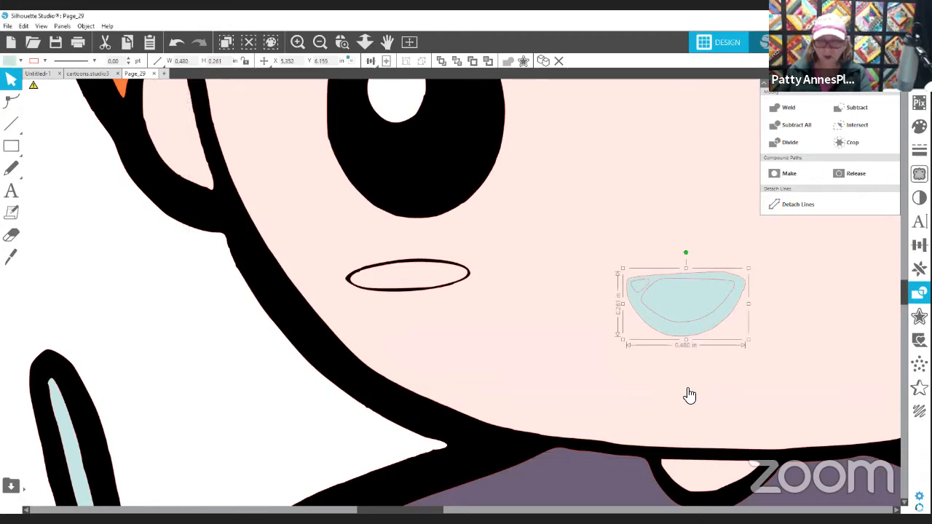
click(817, 211)
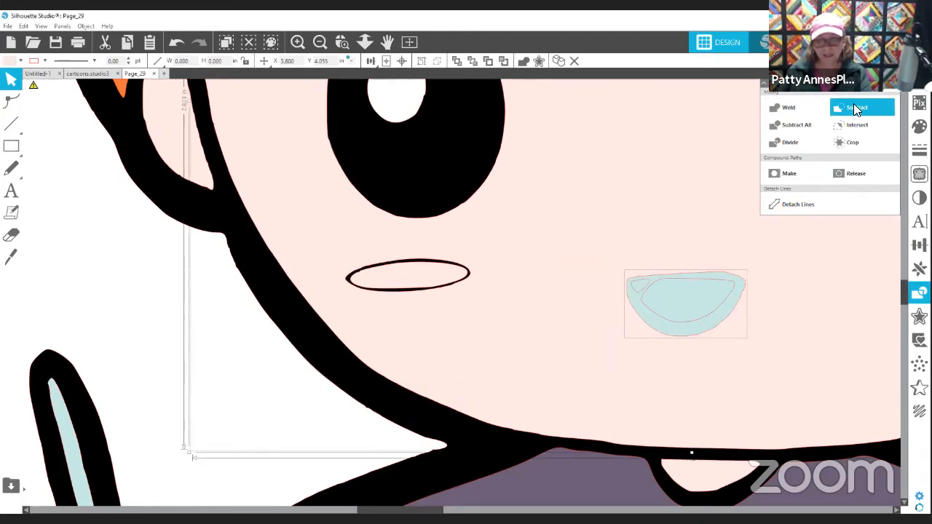
click(851, 110)
Move the original picture closer to the retraced boy so its mouth and cheek can be sampled.
click(691, 309)
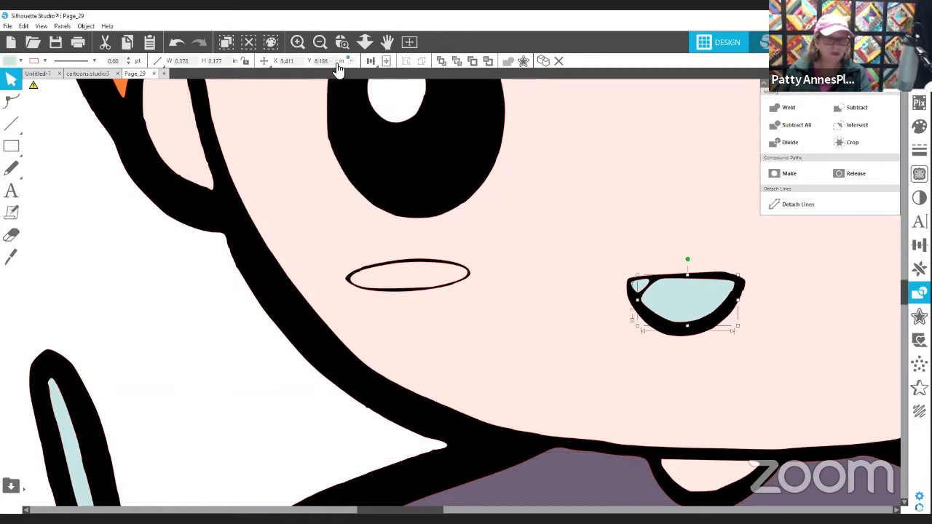
click(311, 44)
click(311, 46)
click(311, 45)
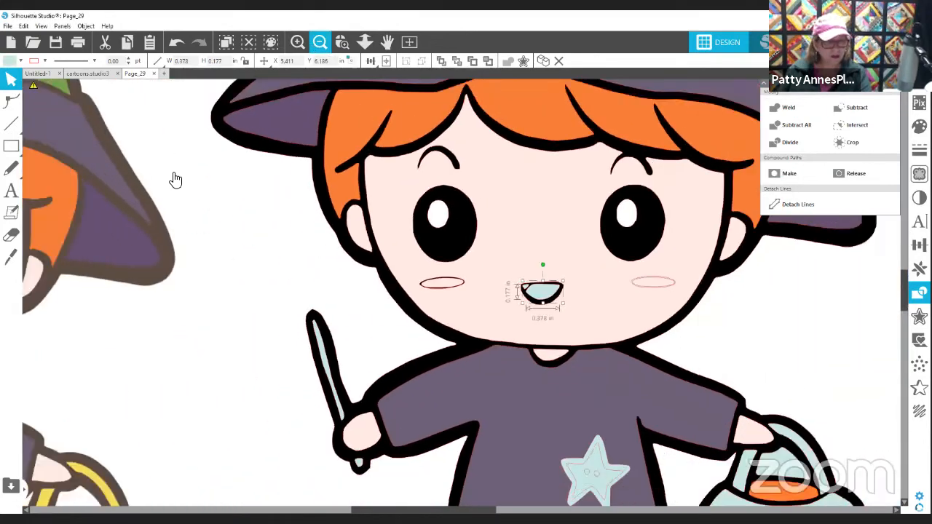
drag(95, 299, 188, 264)
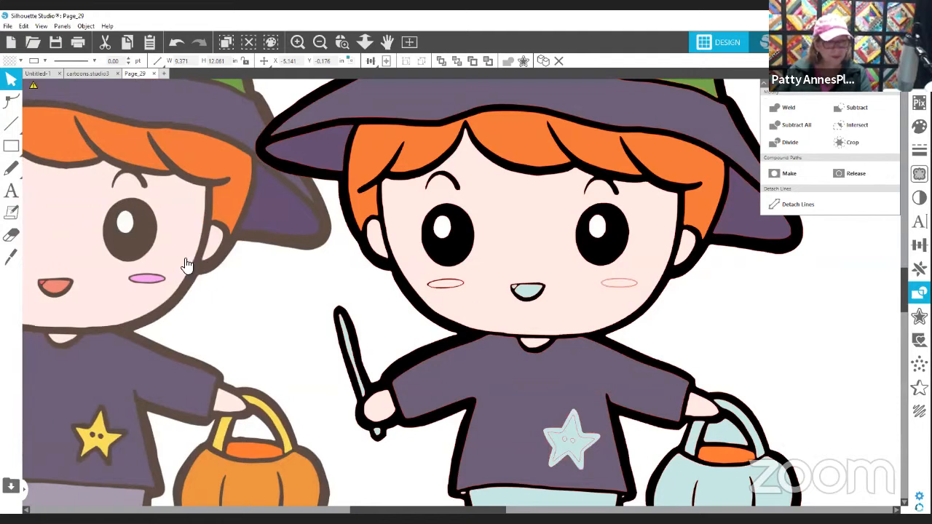
Fill both inner mouth pieces with the coral colour sampled from the original picture's mouth, and deselect them.
click(531, 295)
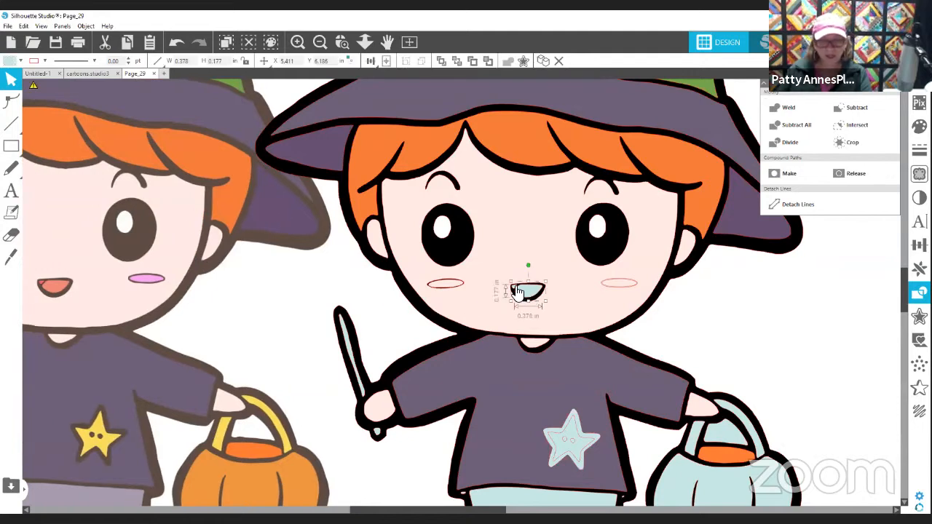
shift+click(514, 289)
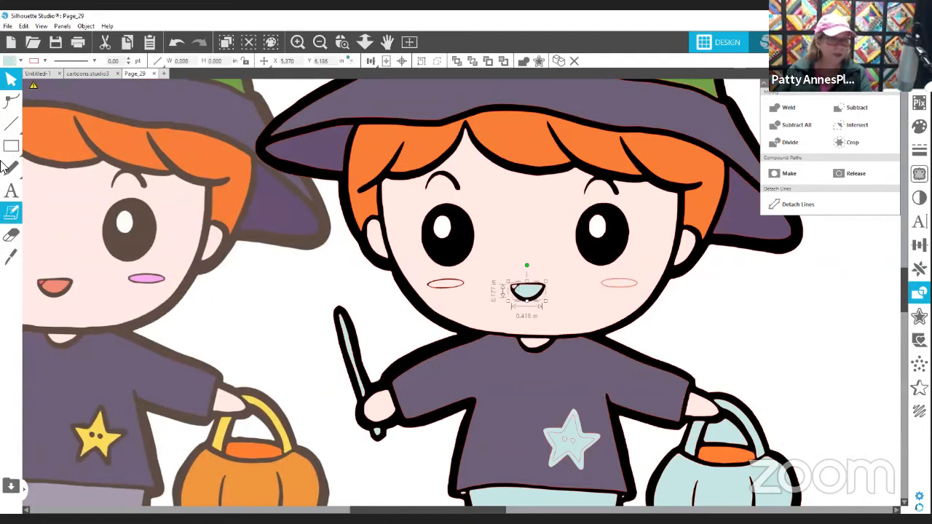
click(21, 61)
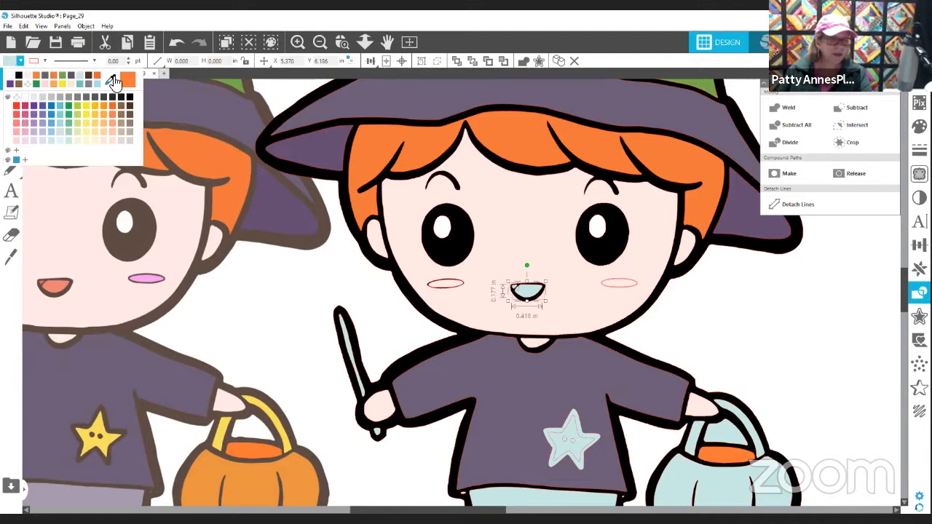
click(112, 81)
click(64, 285)
click(730, 319)
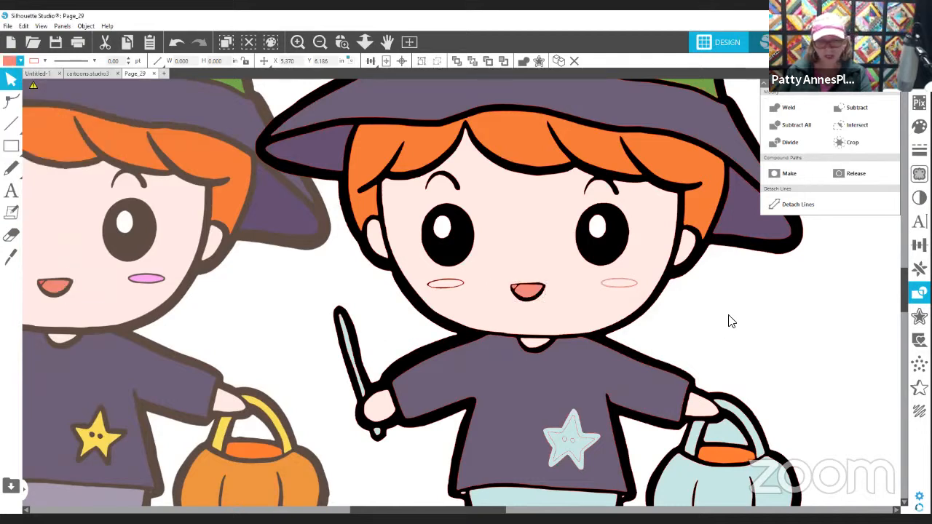
Fill the inner blush oval on the left-hand cheek with the pink sampled from the original picture's cheek.
click(437, 289)
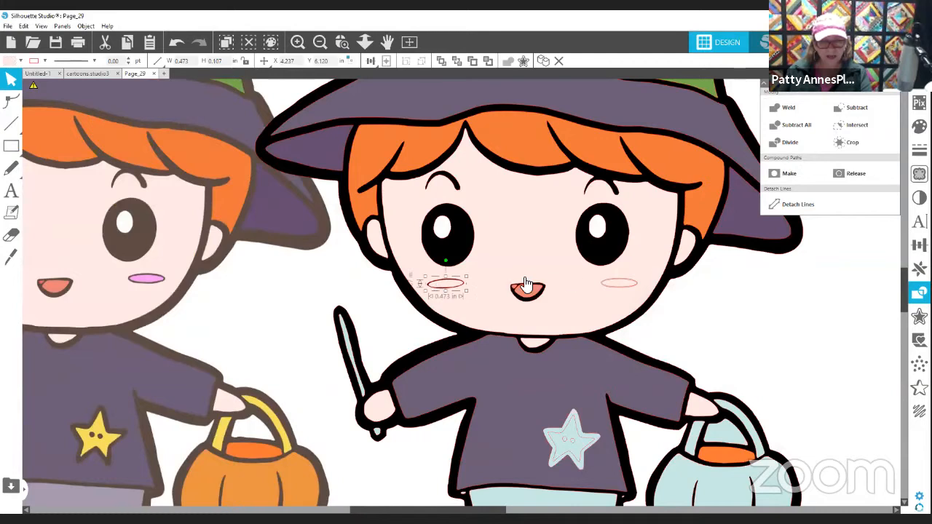
shift+click(618, 290)
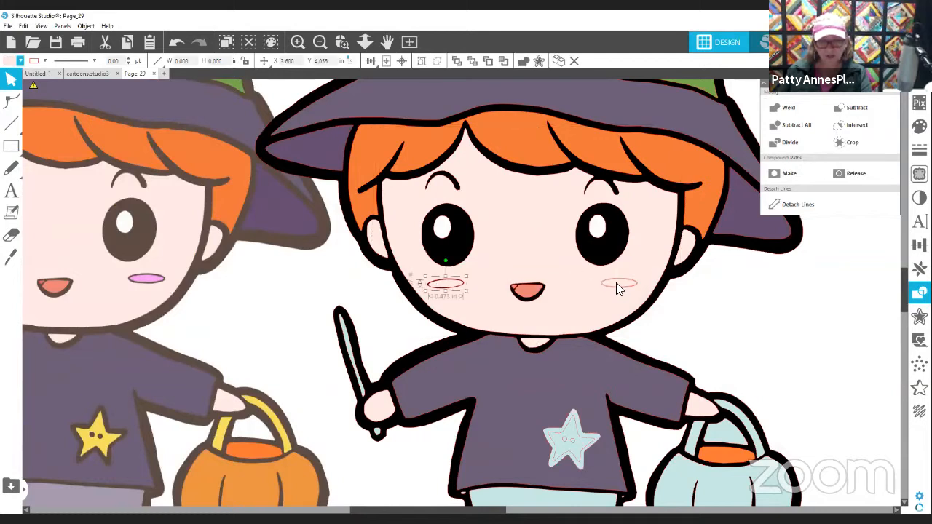
click(449, 290)
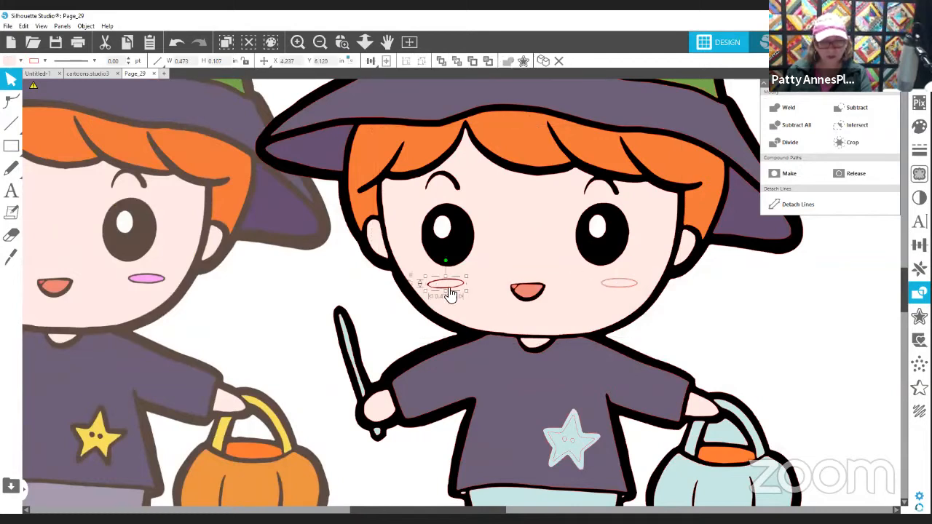
click(10, 63)
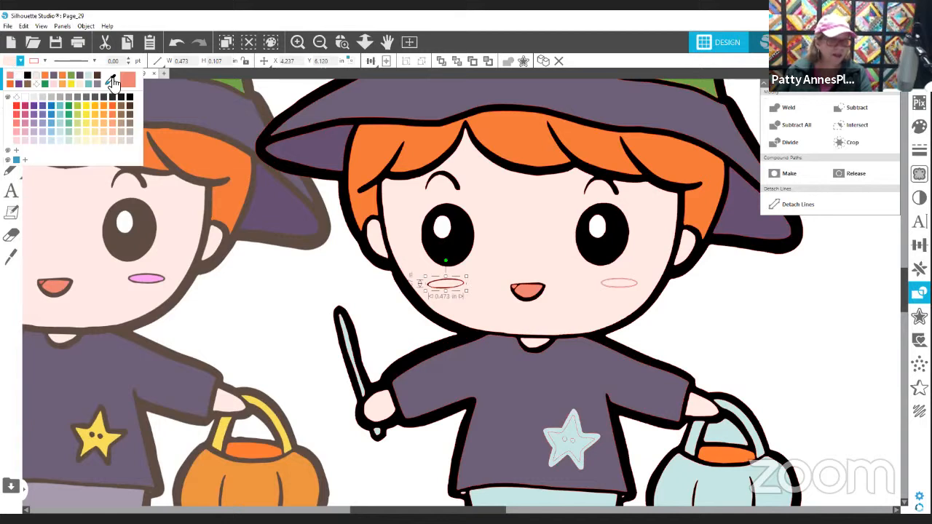
click(113, 80)
click(156, 279)
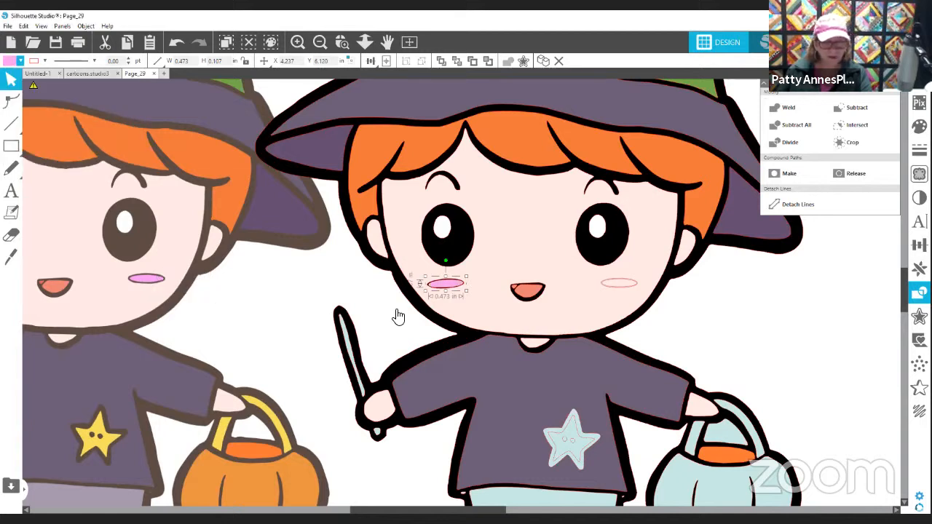
click(742, 333)
click(624, 290)
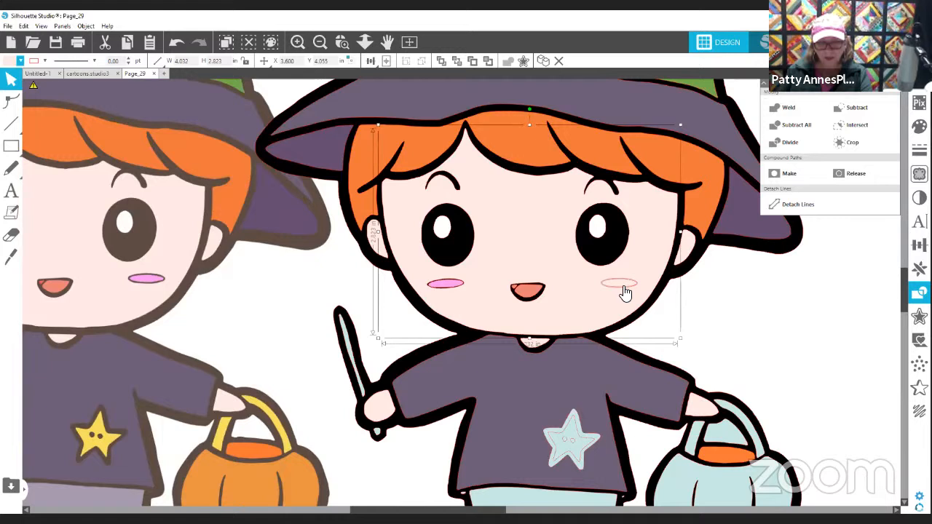
click(624, 292)
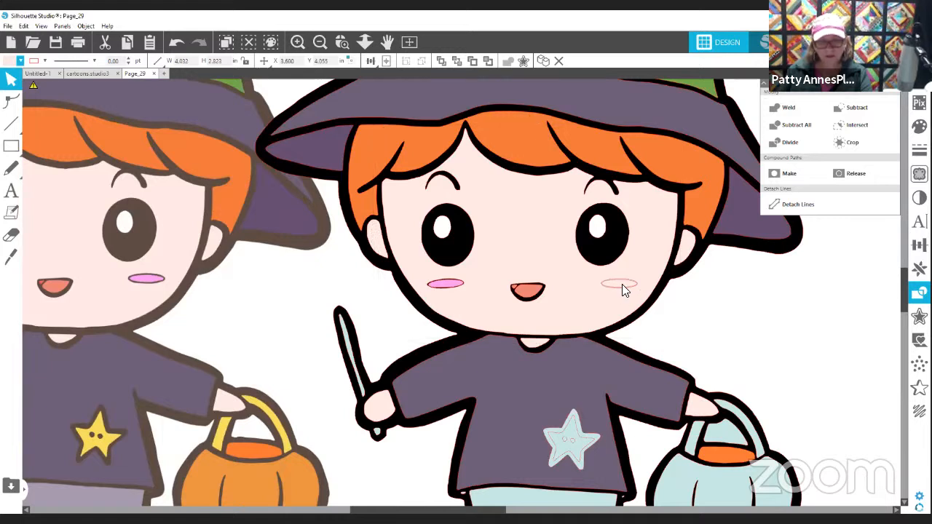
drag(621, 284, 628, 283)
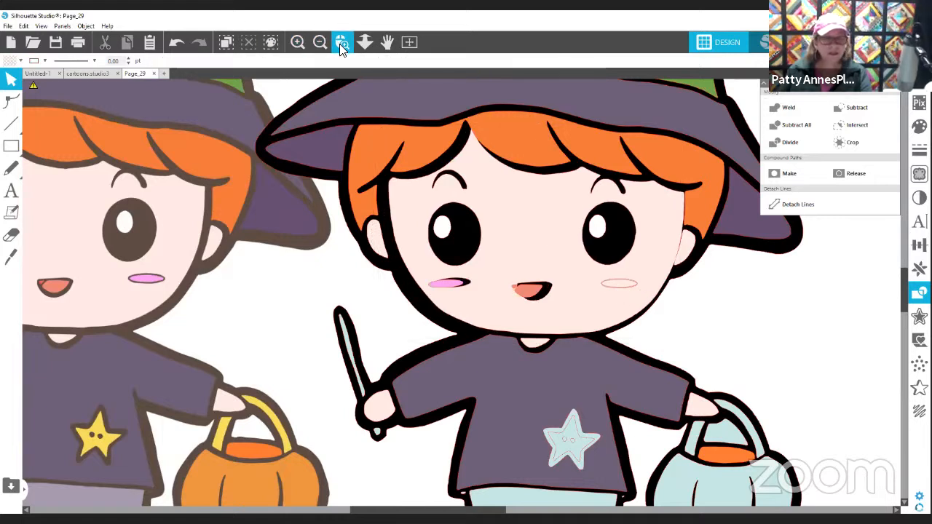
click(176, 42)
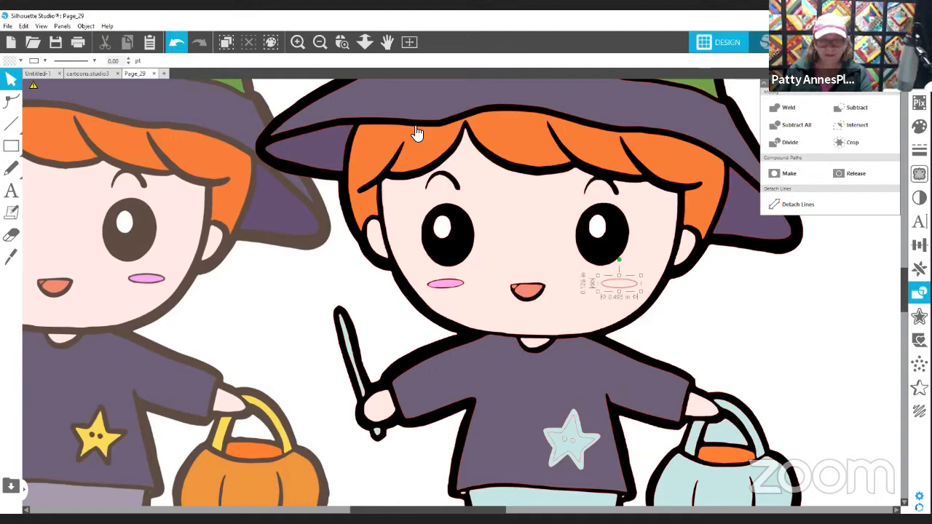
Subtract the thin blush-oval outline on the right-hand cheek from the face piece and deselect everything.
click(343, 42)
drag(528, 205, 746, 361)
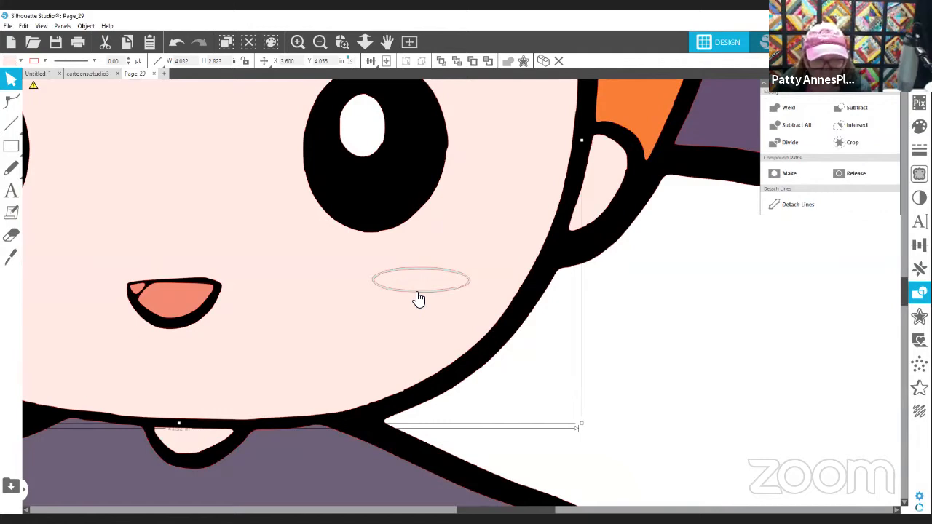
click(416, 292)
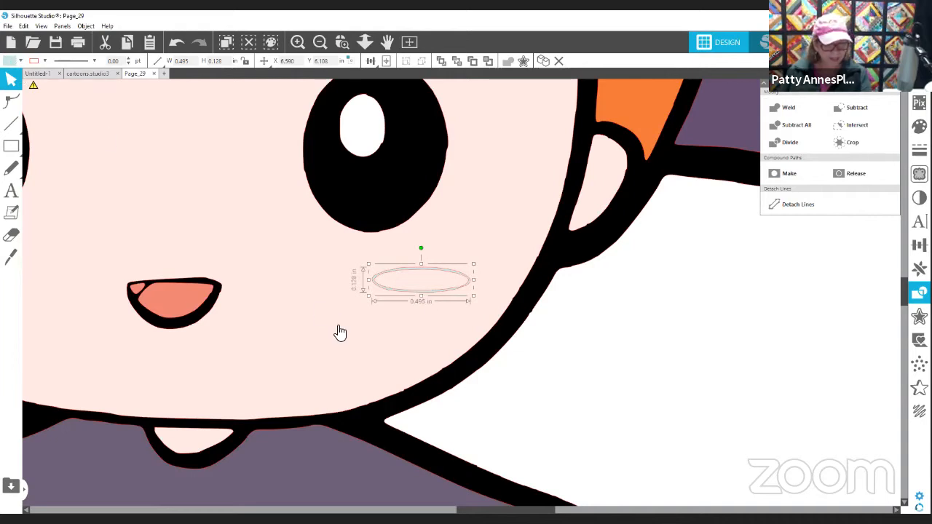
click(463, 216)
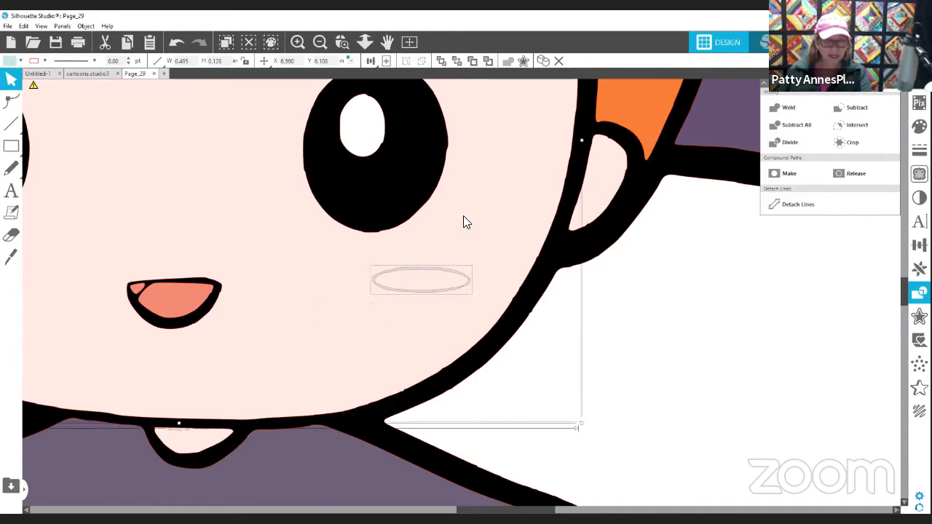
click(865, 108)
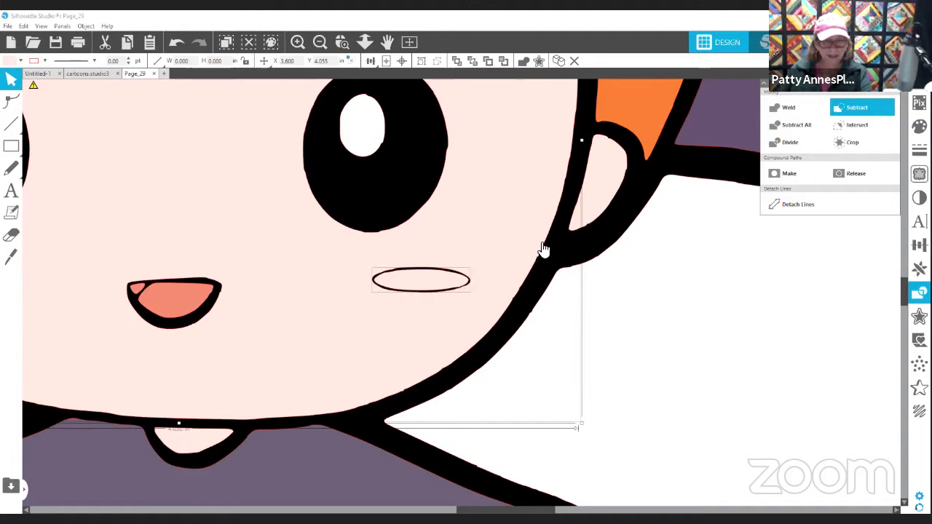
click(700, 335)
Fill the inner blush oval on the right-hand cheek with the same pink as the other cheek.
click(425, 289)
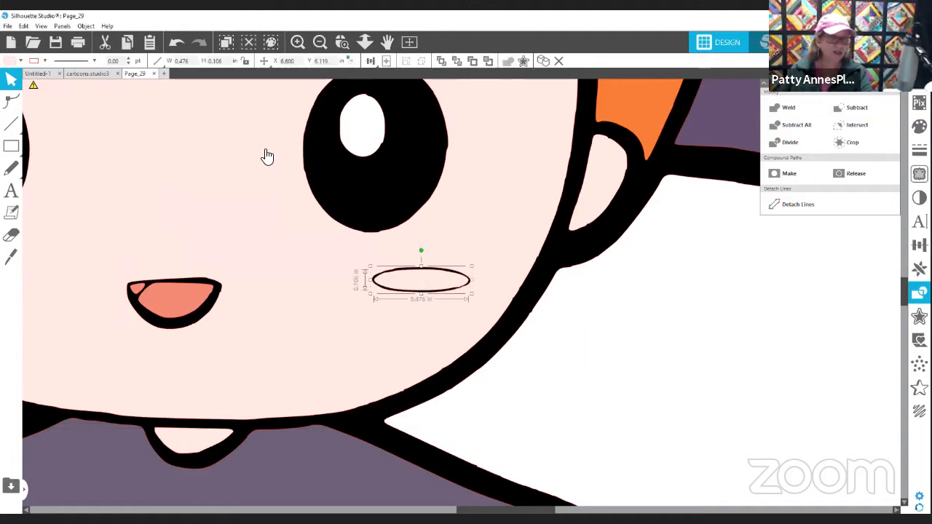
click(9, 61)
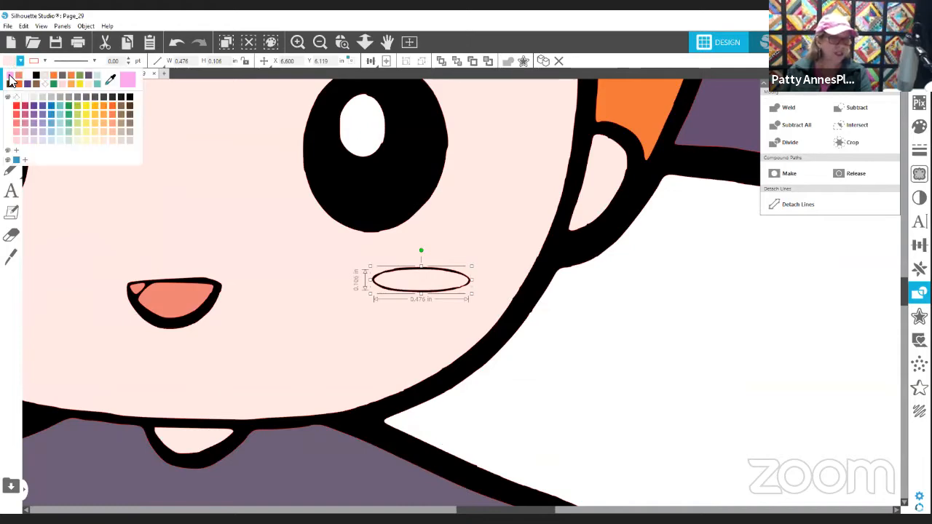
click(10, 79)
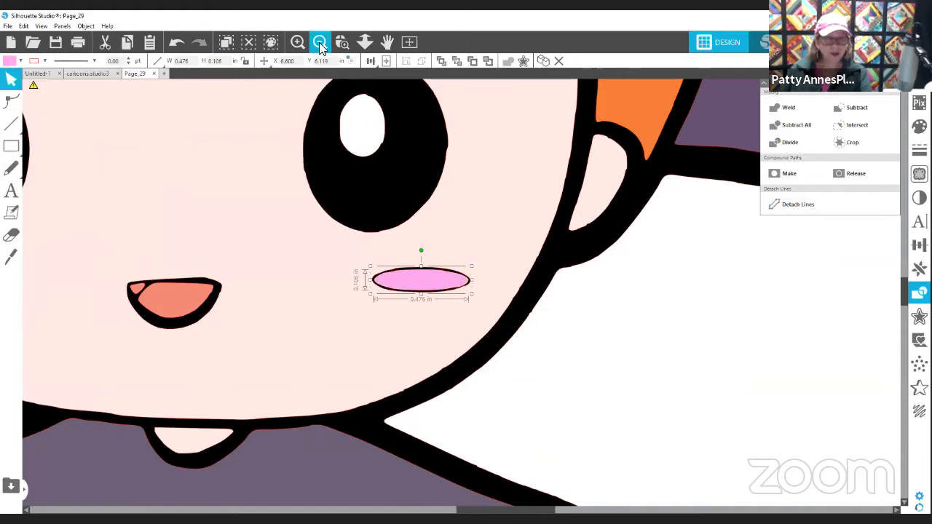
Move the original picture away from the retraced boy, clear of the page, and deselect it.
click(319, 43)
click(318, 42)
click(319, 42)
click(318, 42)
click(319, 42)
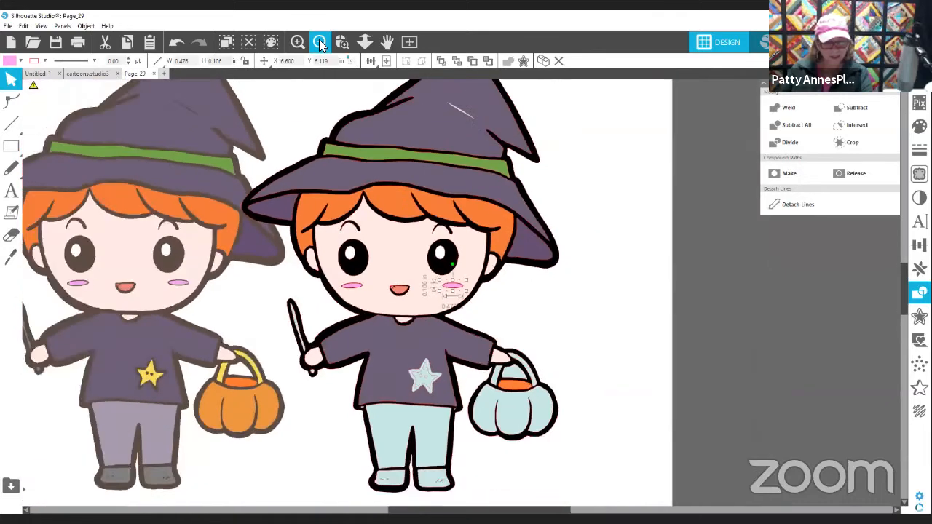
click(318, 42)
click(319, 42)
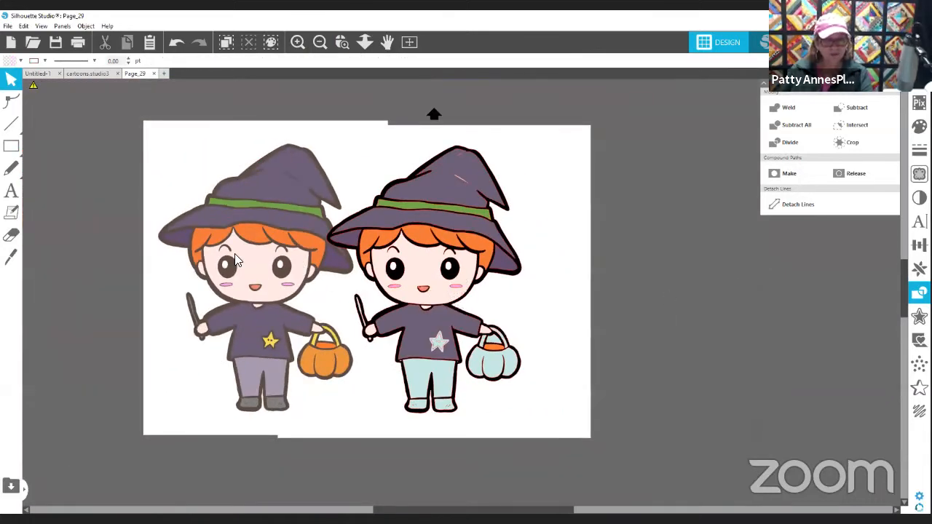
drag(306, 273, 142, 280)
click(606, 287)
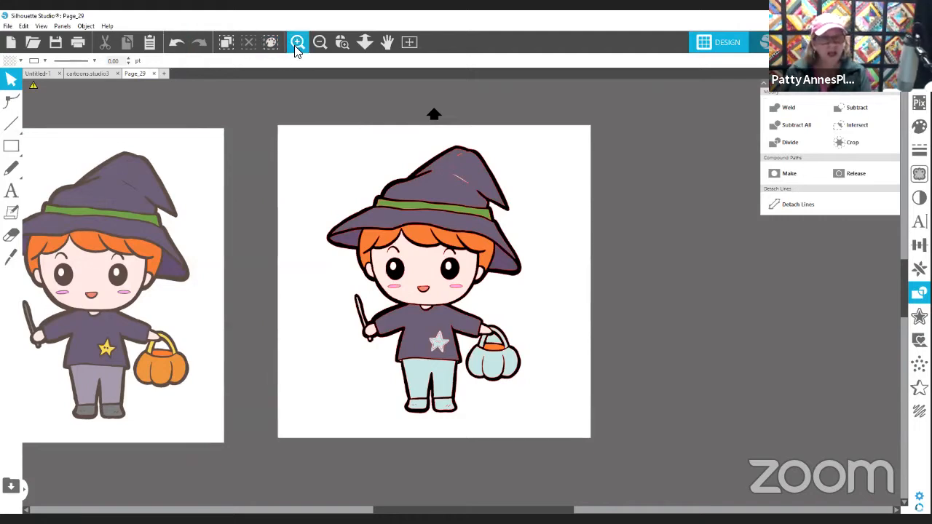
Bring up selection by colour, check the line colours in use, and return to the fill colours.
click(269, 40)
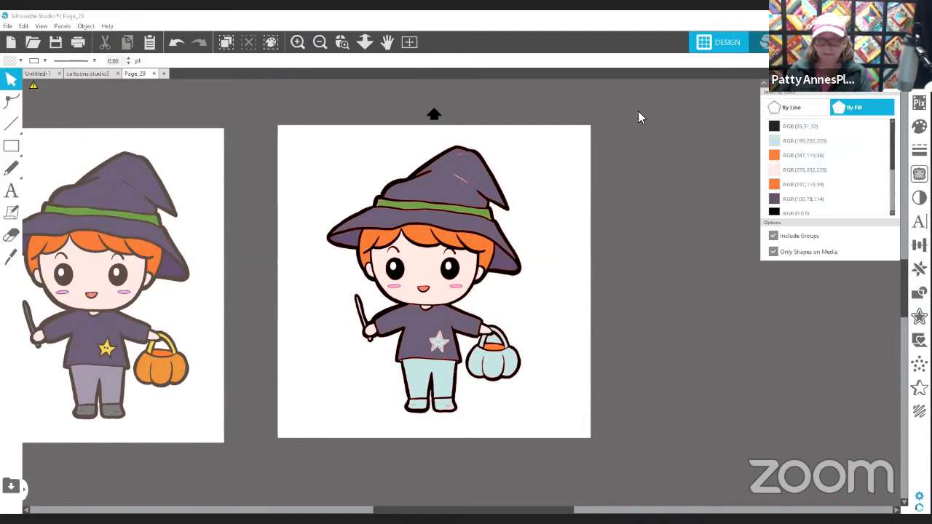
click(807, 108)
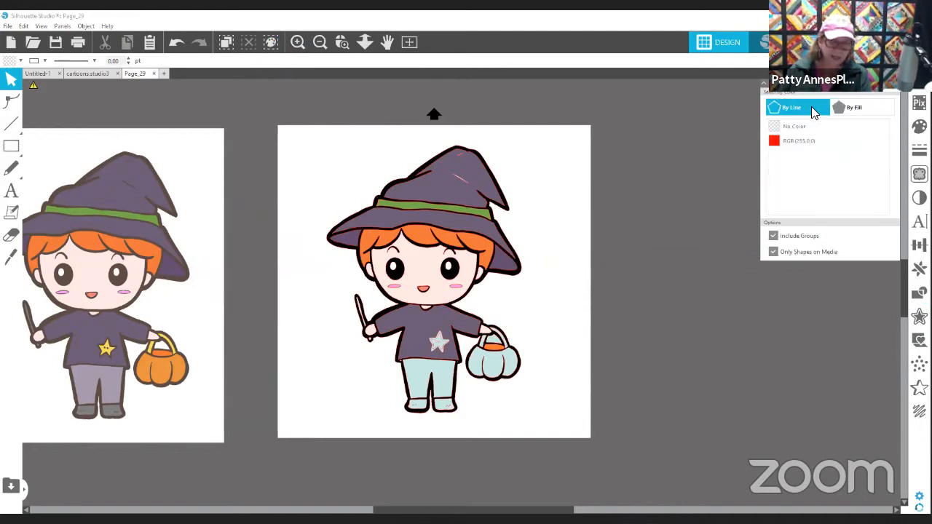
click(863, 108)
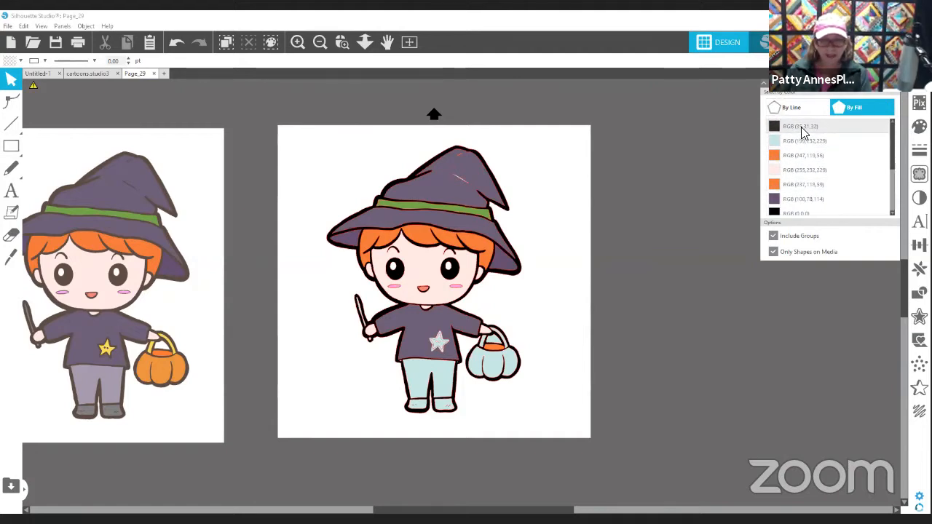
Move the black backing silhouette out from behind the coloured pieces to the empty area beside the page.
click(460, 143)
drag(450, 148, 652, 150)
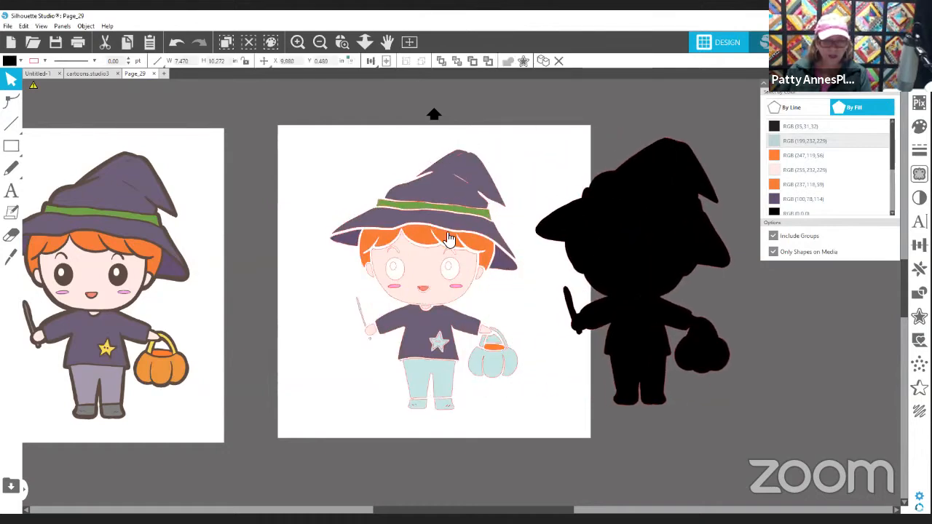
drag(613, 237, 631, 214)
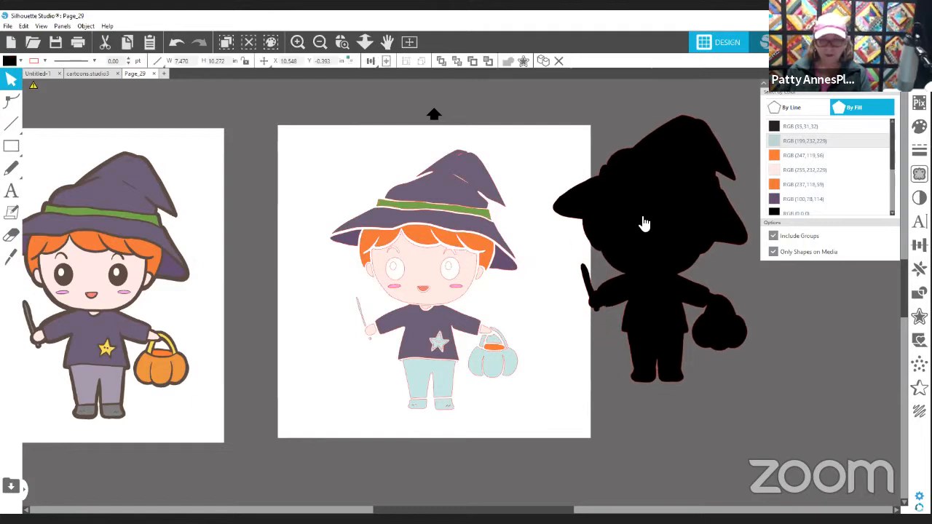
Select all pieces filled with the pale aqua RGB (199,232,229).
click(793, 151)
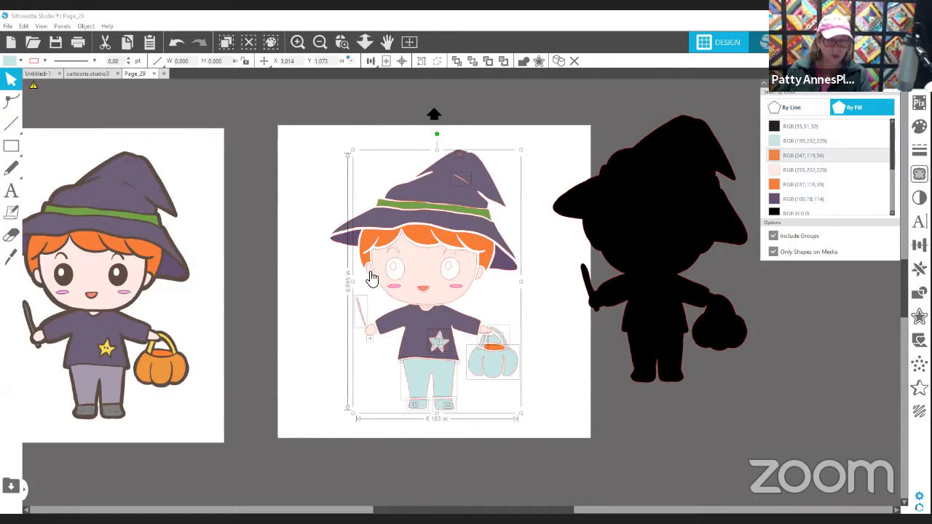
Select all light-blue shapes by fill colour and place them in their matching positions on the black silhouette.
click(836, 134)
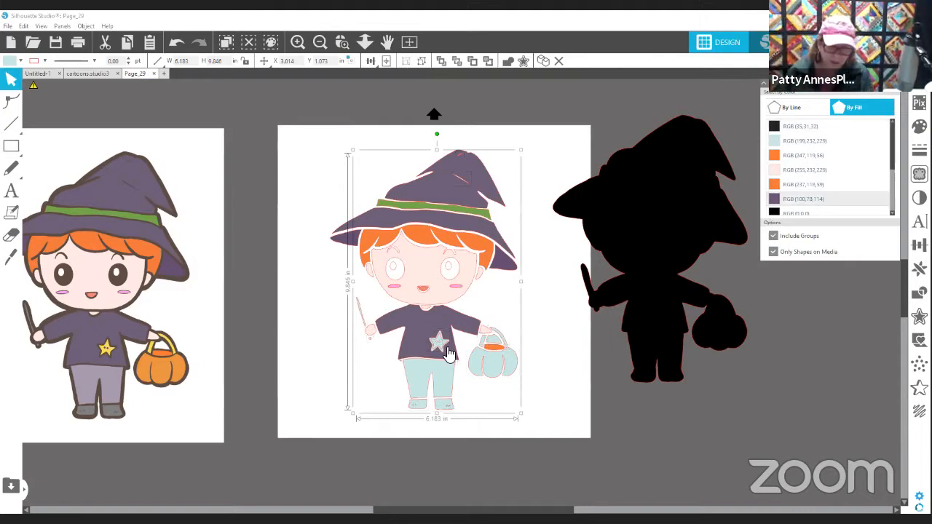
drag(441, 371, 669, 345)
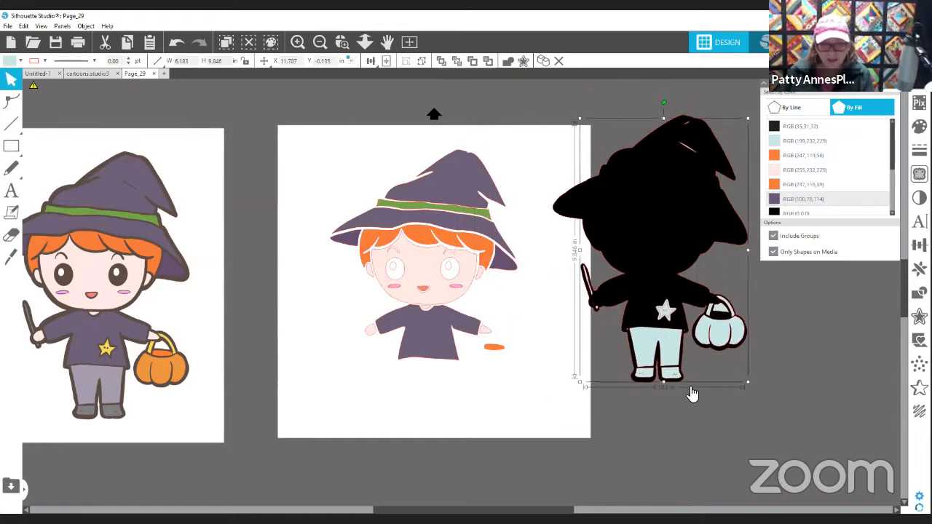
Recolour the orange pumpkin-basket opening to match the hair by sampling the hair's fill colour.
click(815, 164)
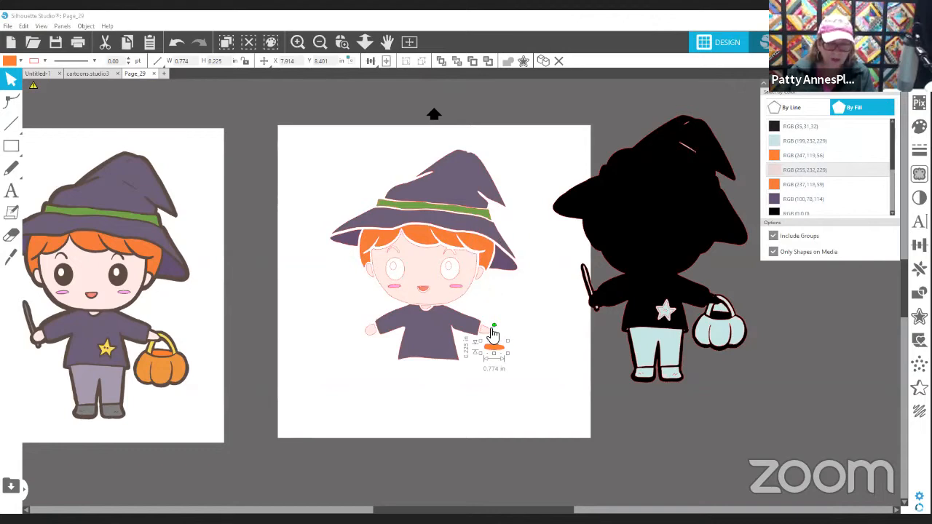
click(789, 185)
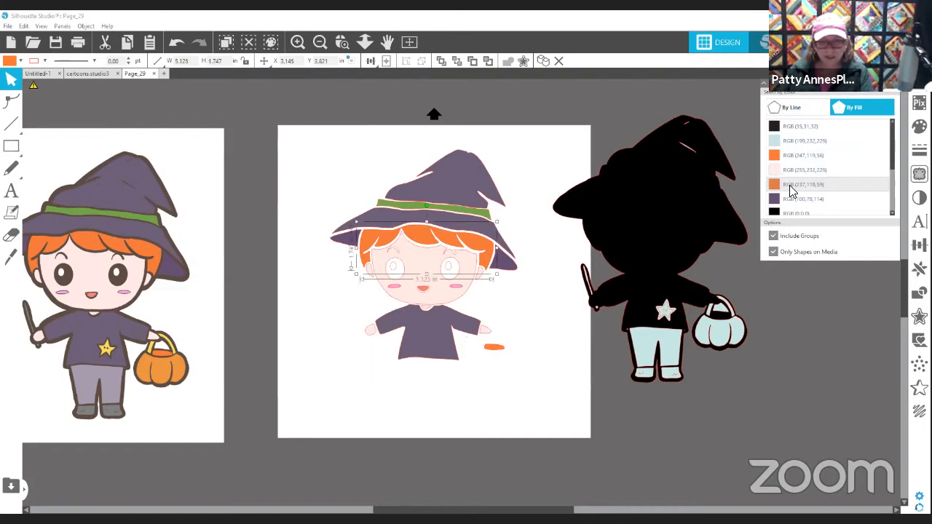
click(499, 350)
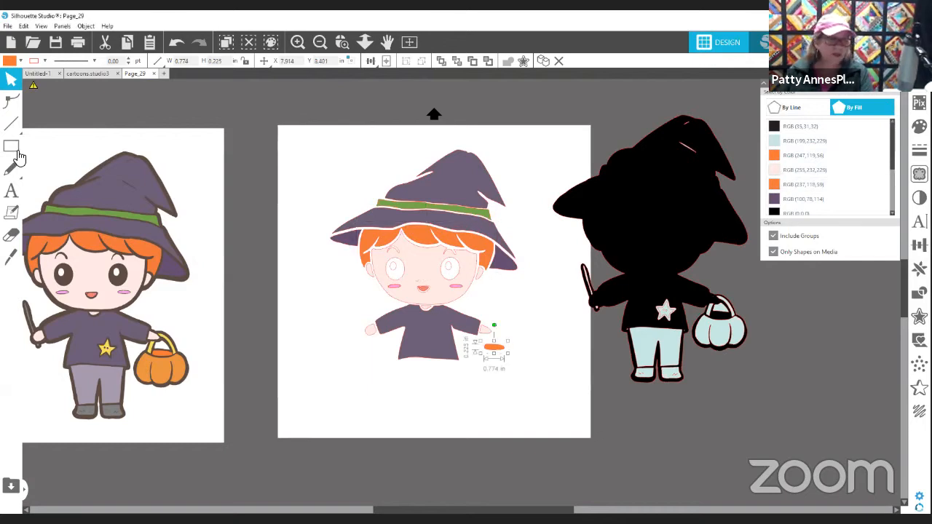
click(10, 63)
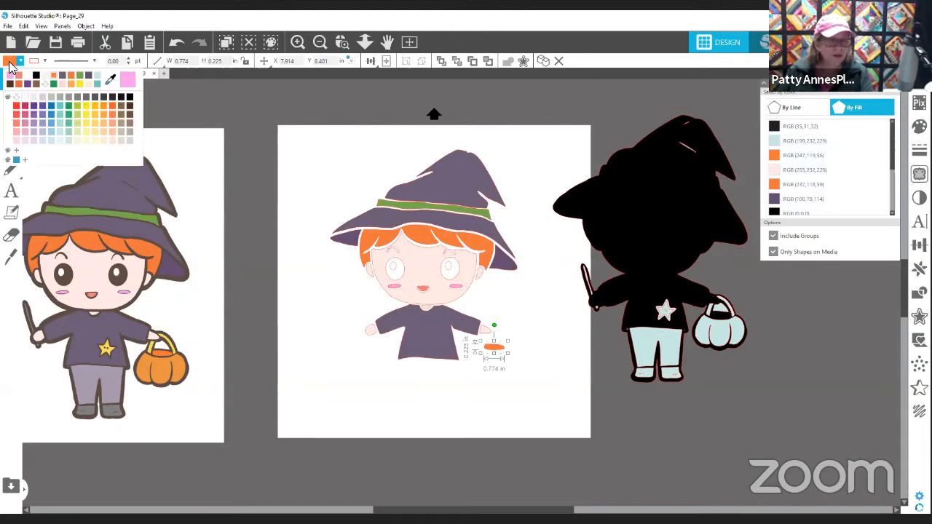
click(110, 81)
click(419, 237)
click(750, 444)
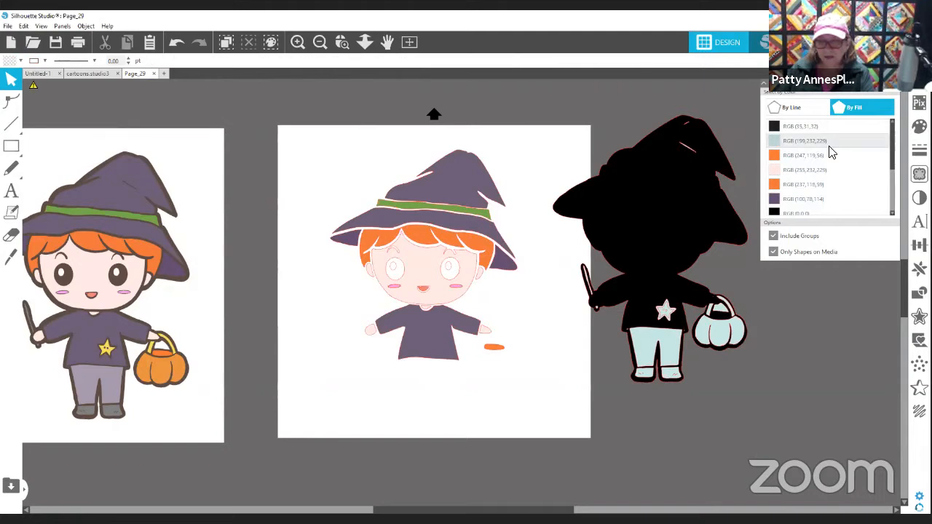
Select the orange RGB(237,118,59) shapes and the pale pink skin shapes by fill, placing each set on the black silhouette.
click(810, 155)
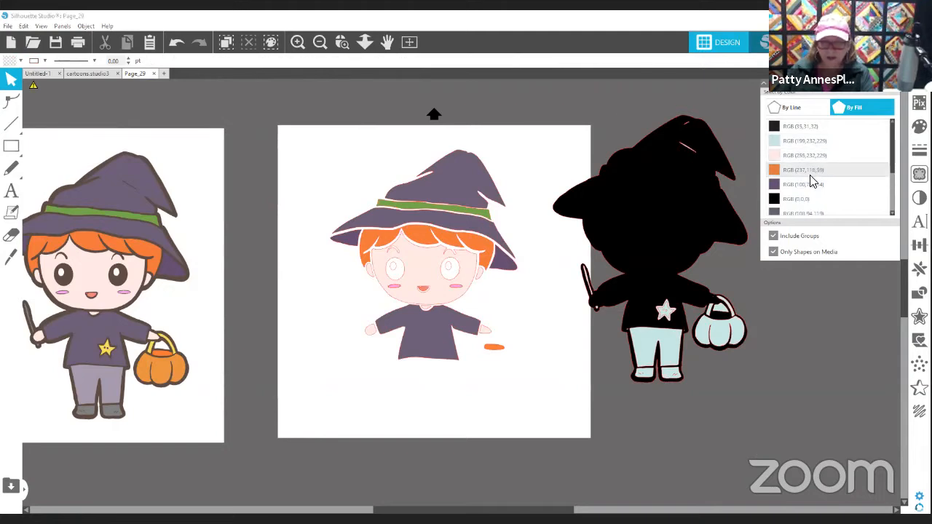
click(810, 172)
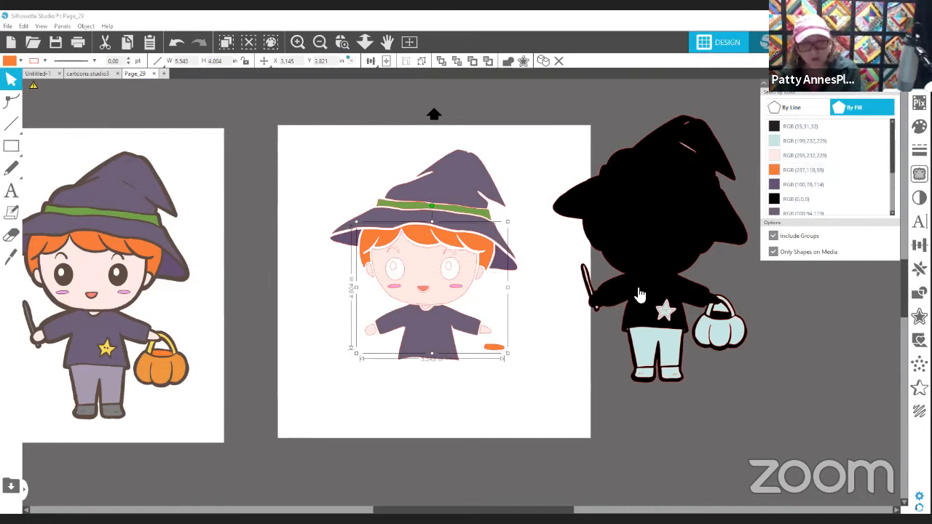
drag(422, 241, 645, 203)
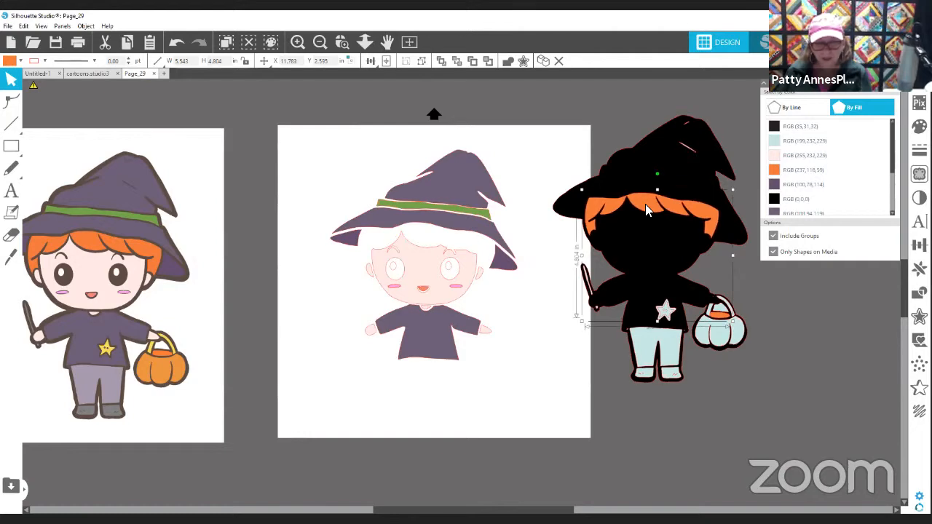
click(797, 153)
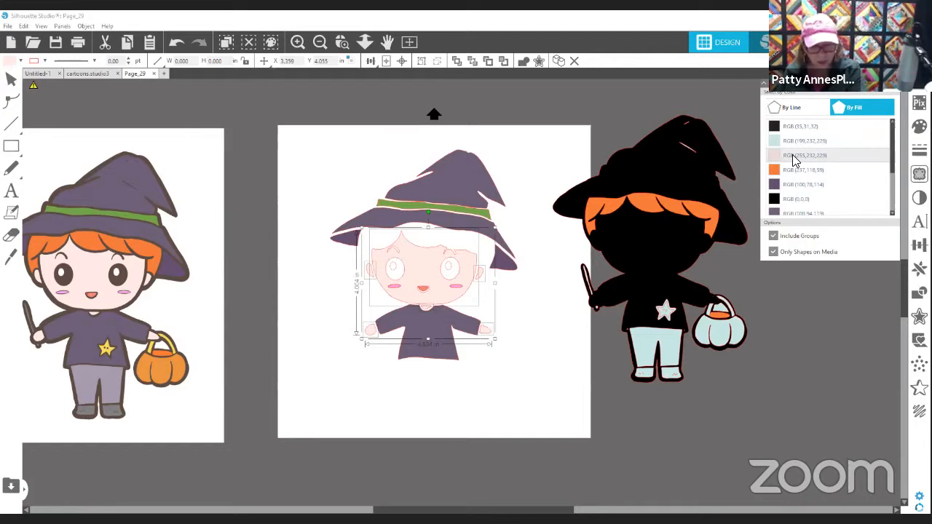
drag(441, 284, 668, 251)
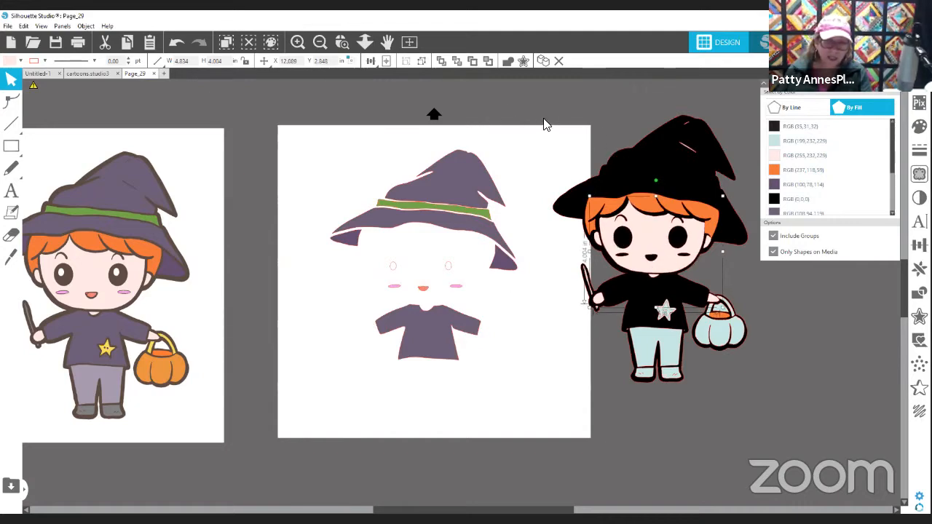
Move the partly assembled silhouette back onto the page and nudge it into alignment with the remaining hat, shirt and face shapes.
drag(546, 124, 727, 397)
drag(684, 291, 457, 307)
key(Up)
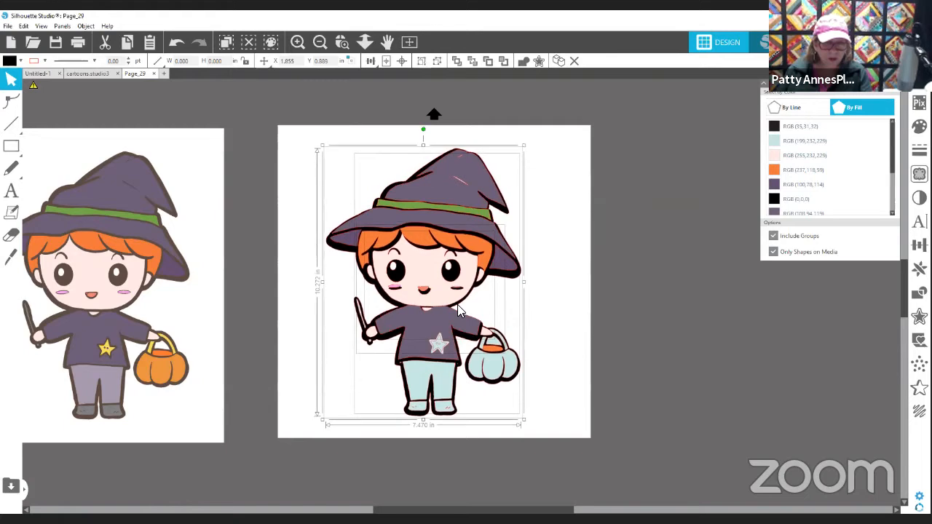
key(Left)
key(Left)
click(560, 203)
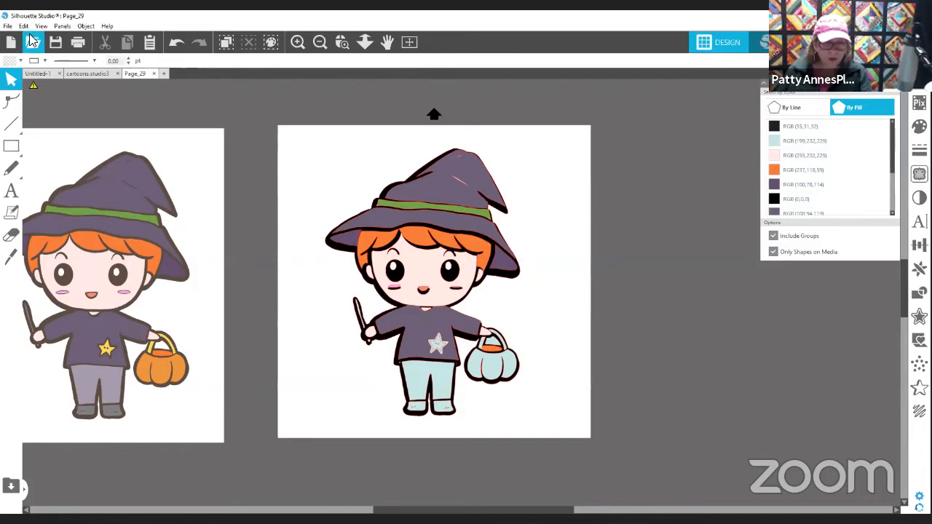
Select the complete witch figure and open the dialog for saving the selection to the hard drive.
click(8, 26)
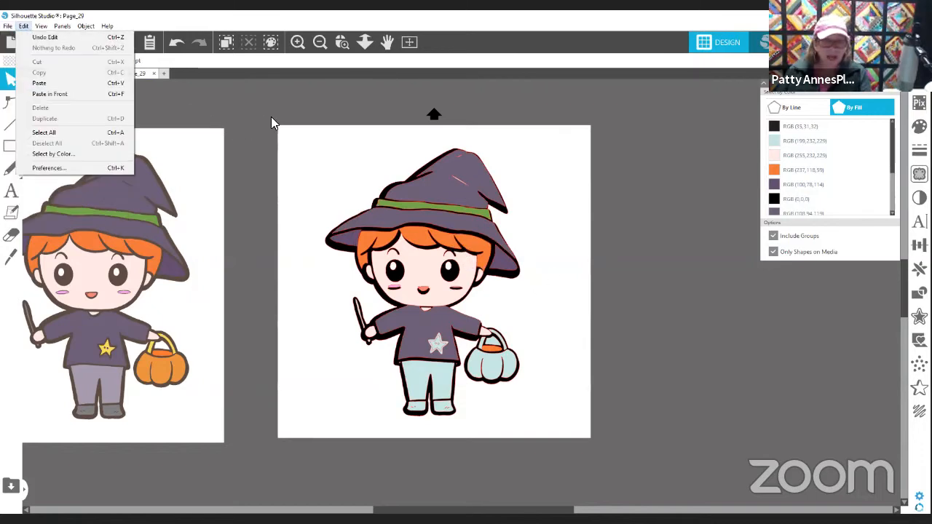
drag(271, 117, 605, 402)
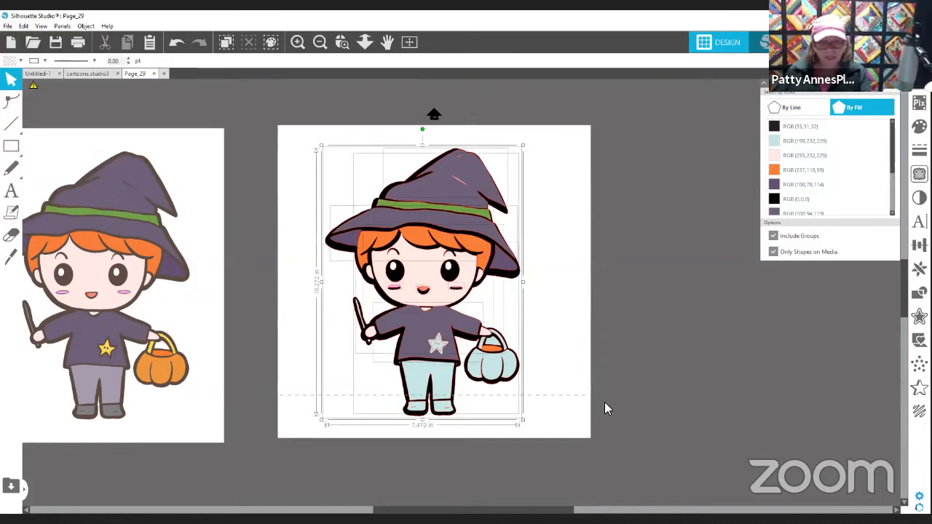
click(8, 27)
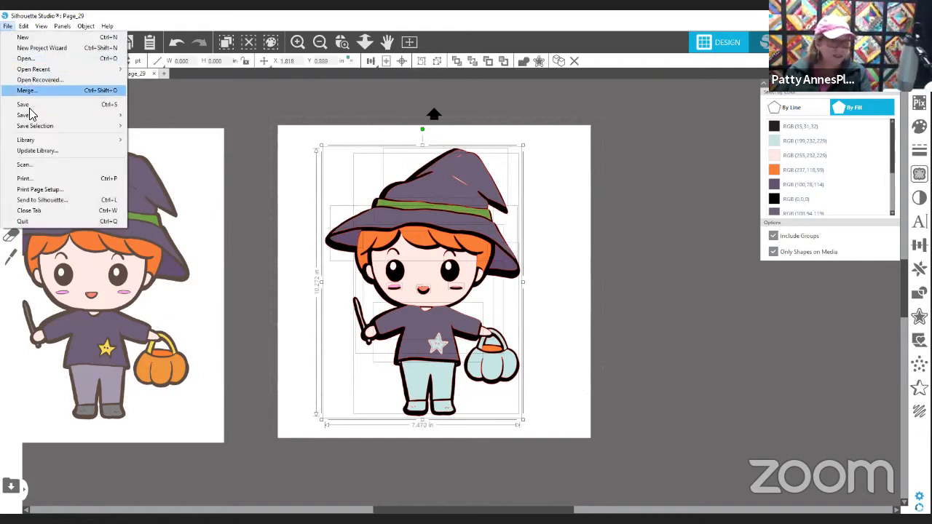
mouse_move(36, 125)
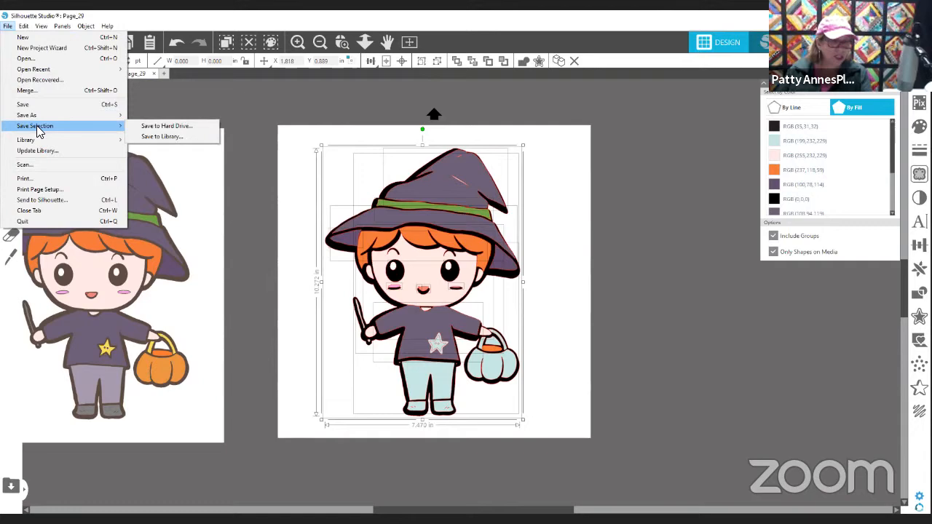
click(175, 127)
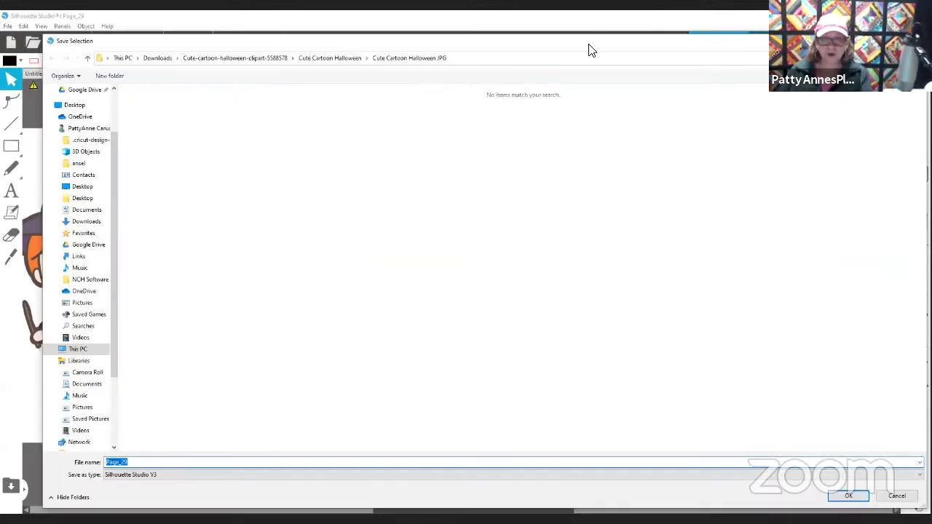
Examine the file types available for saving the selection, close the dialog without saving, and deselect the figure.
drag(588, 38, 622, 34)
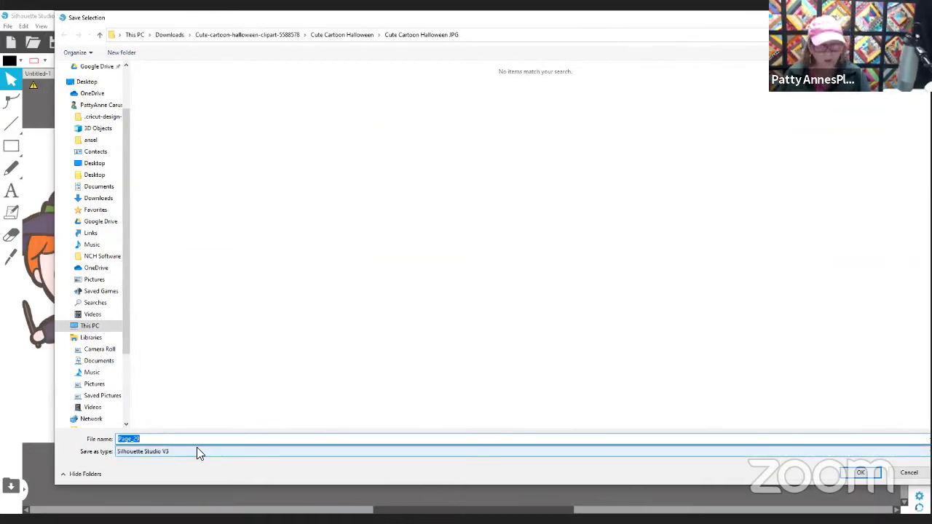
click(169, 451)
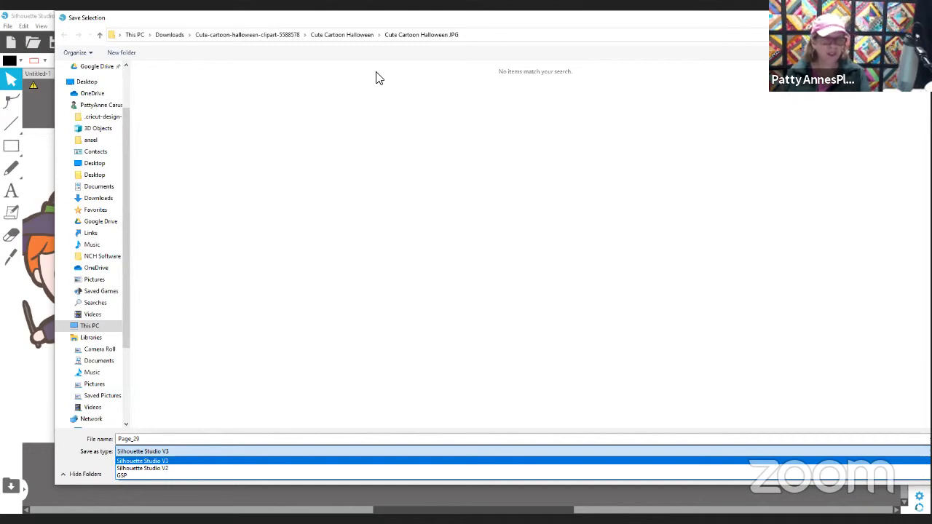
click(462, 27)
drag(460, 27, 438, 31)
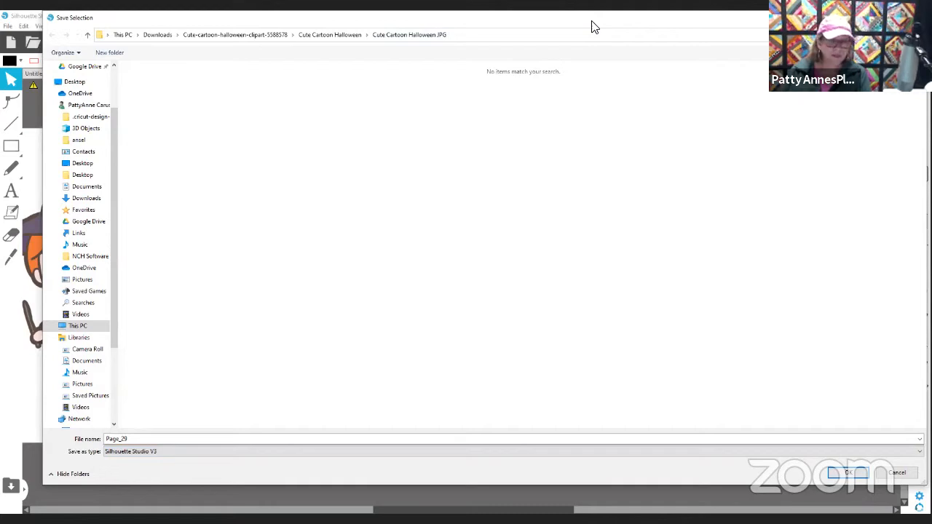
drag(671, 19, 645, 42)
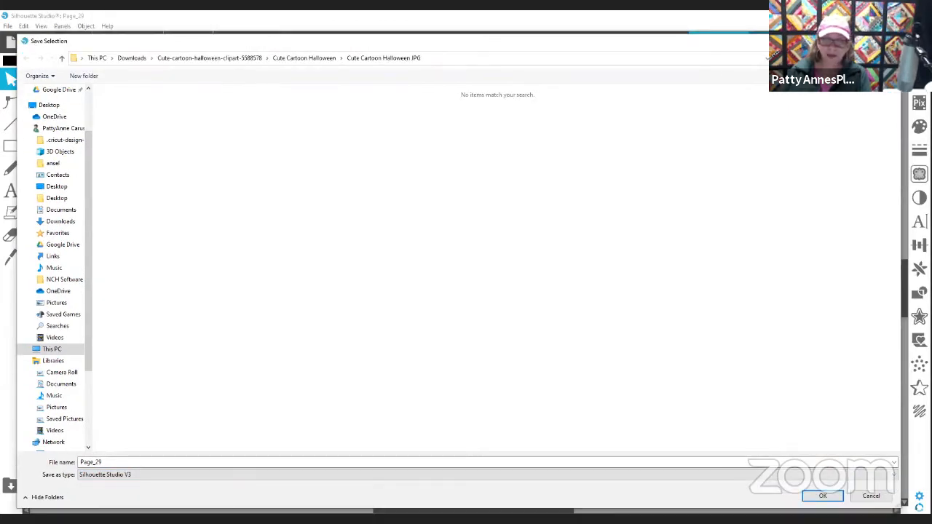
click(889, 40)
click(719, 277)
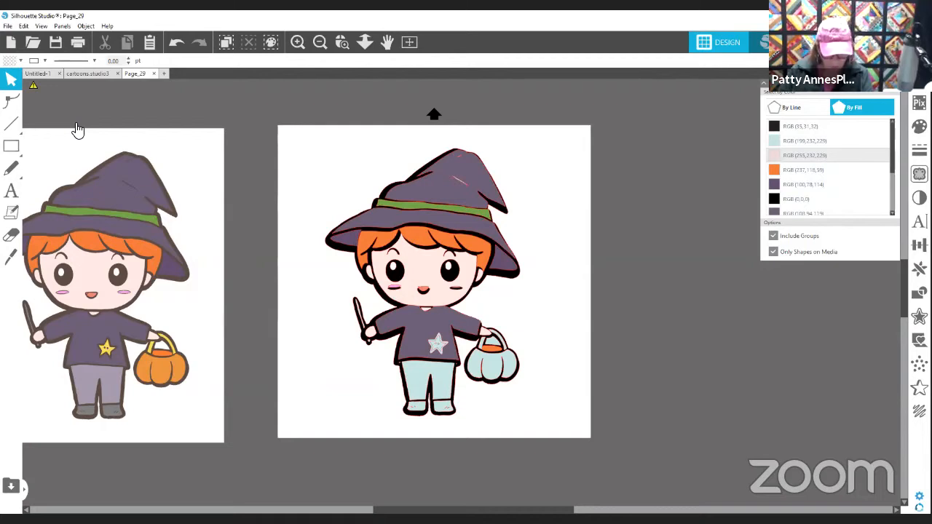
Delete the reference witch image beside the page and all shapes of the assembled figure on the page.
click(74, 217)
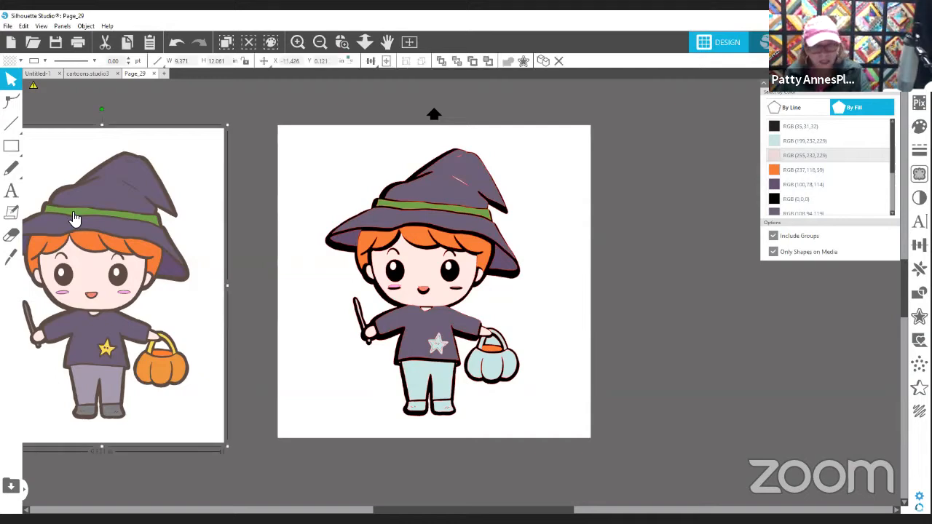
key(Delete)
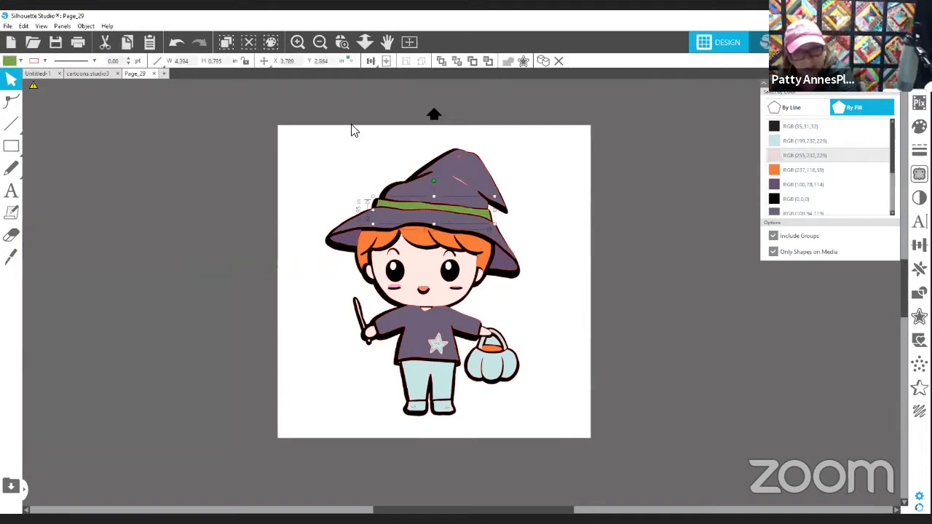
drag(350, 129, 596, 440)
key(Delete)
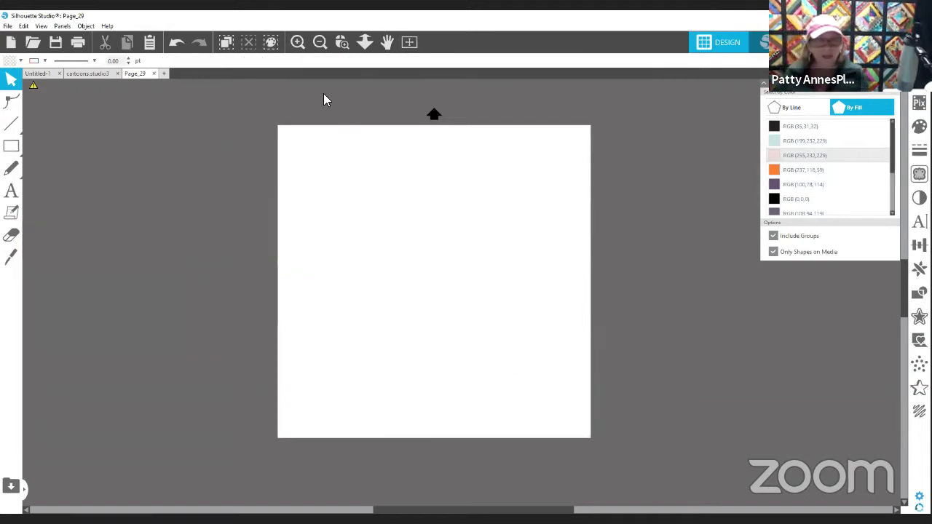
Move the jack-o'-lantern colouring design from outside the page onto the empty page.
click(316, 38)
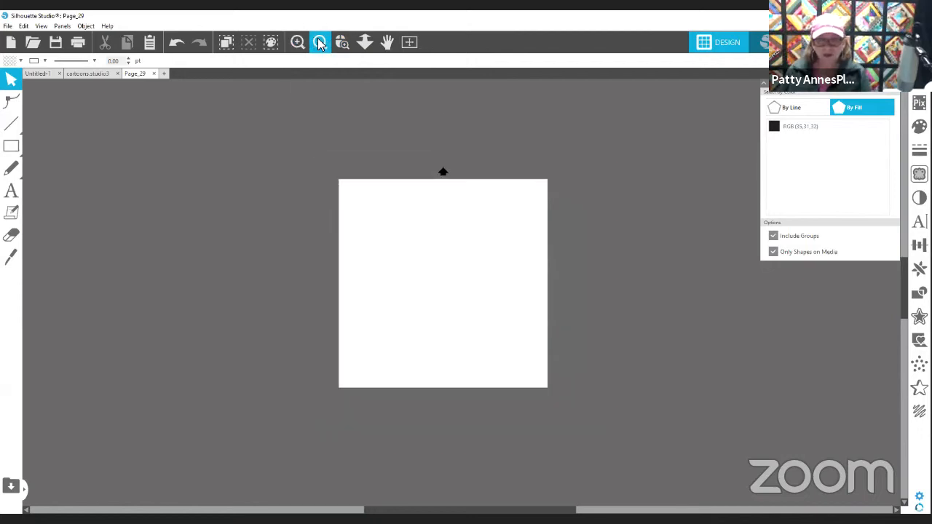
click(318, 38)
click(318, 38)
drag(171, 274, 463, 295)
click(441, 178)
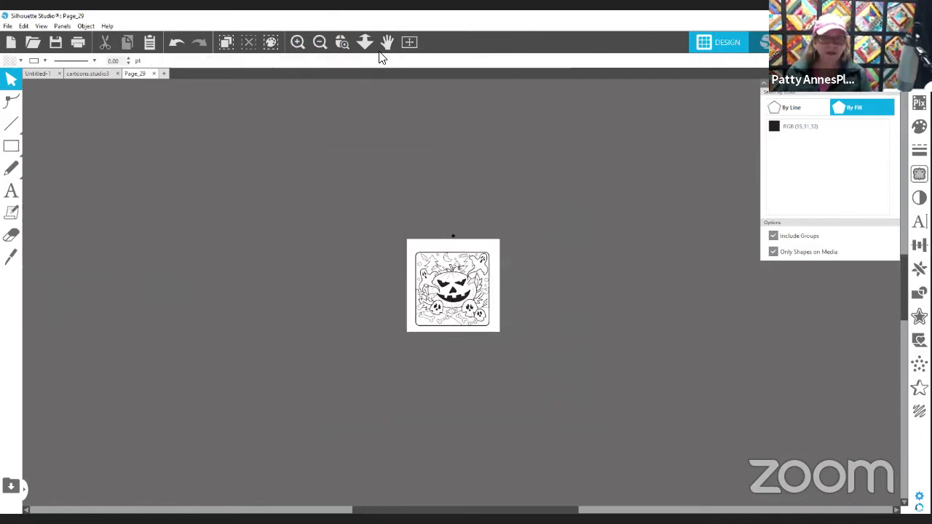
Enlarge the jack-o'-lantern design to about 10.04 in square and centre it within the page.
click(339, 43)
drag(364, 208, 570, 386)
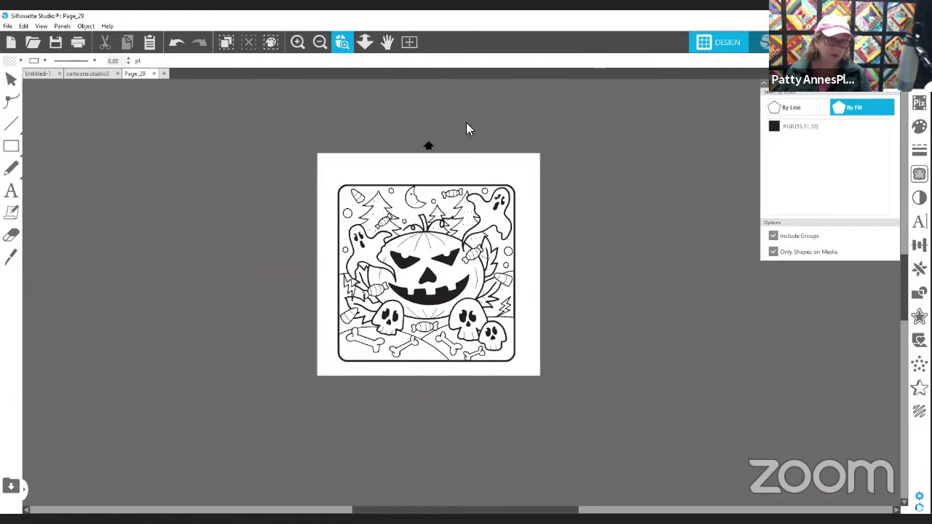
click(342, 43)
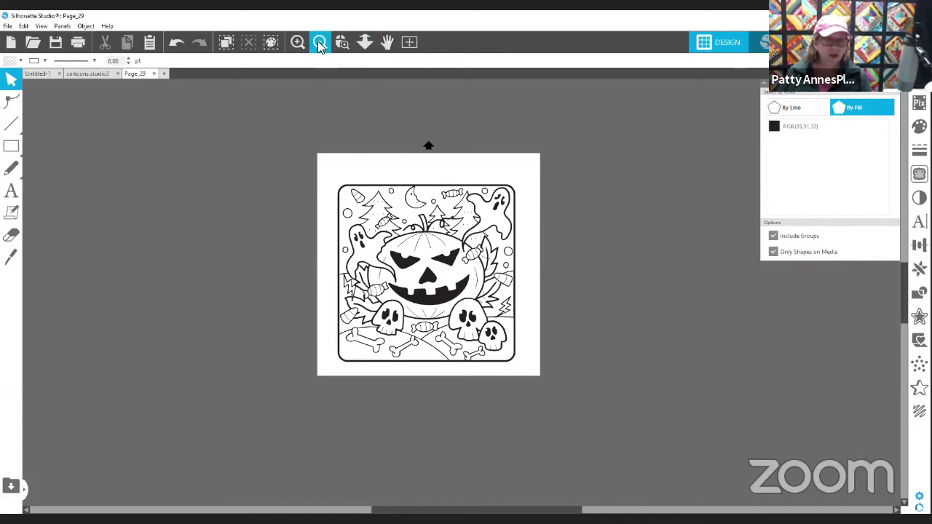
click(298, 43)
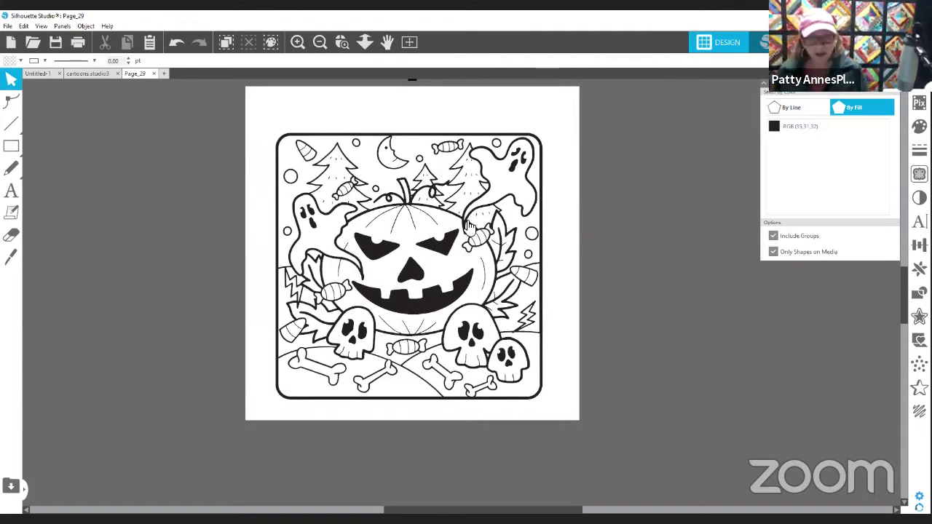
drag(426, 222, 305, 226)
click(485, 493)
click(409, 287)
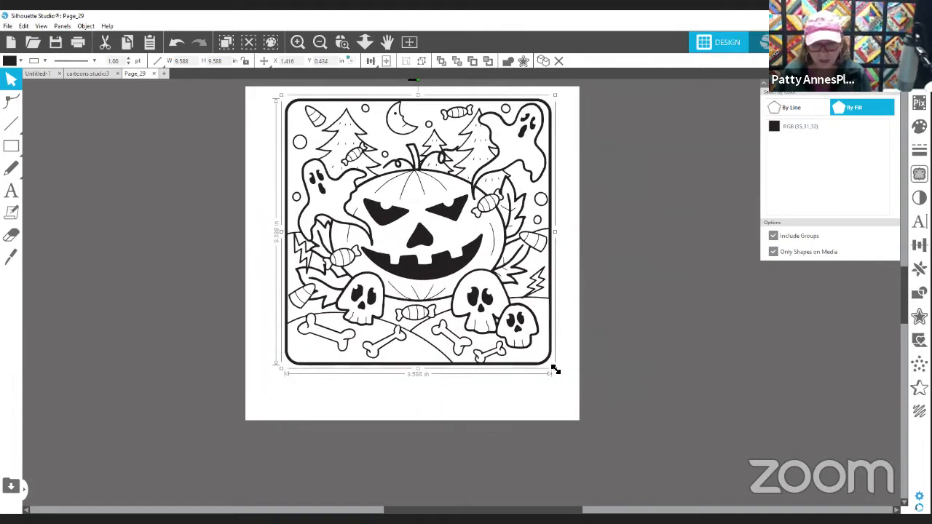
mouse_move(555, 369)
mouse_down()
mouse_move(710, 451)
mouse_move(550, 386)
mouse_move(544, 358)
mouse_move(568, 382)
mouse_up()
drag(417, 283, 409, 291)
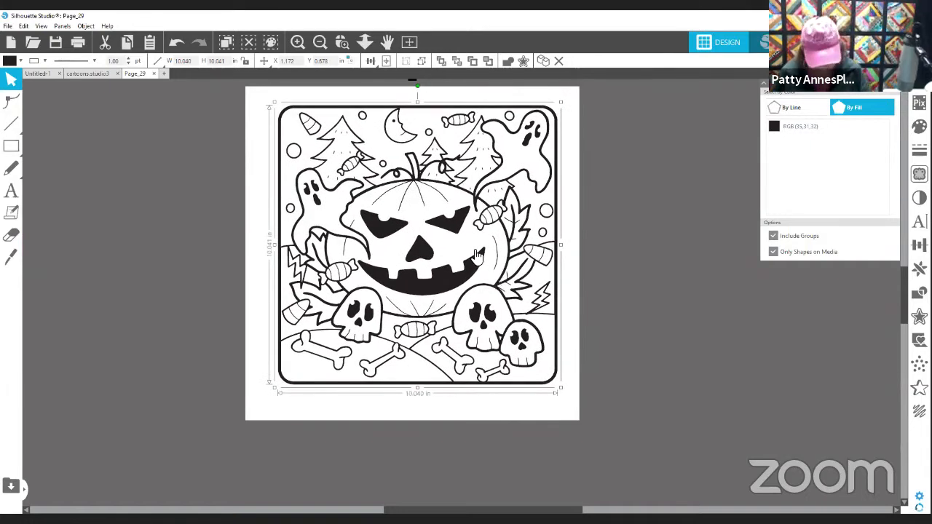
click(698, 240)
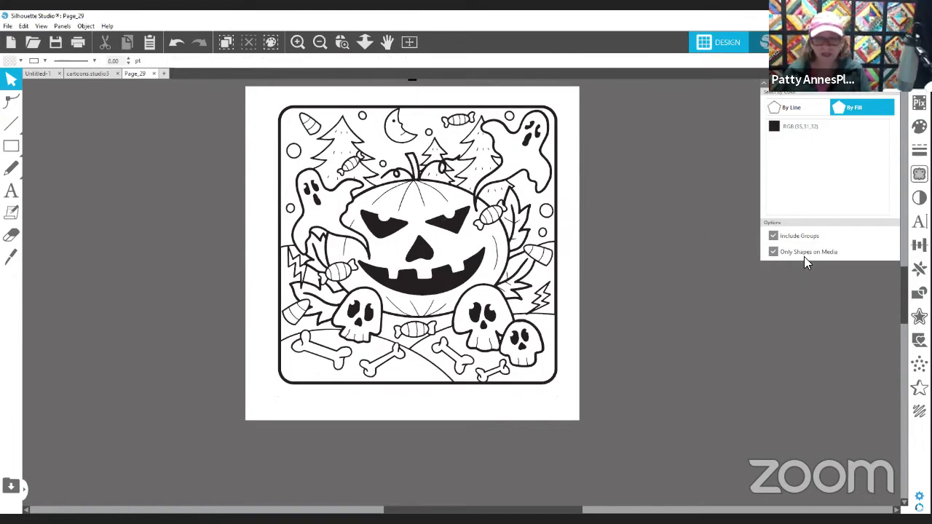
Trace the jack-o'-lantern design's full line work using a trace area about 11.18 by 10.99 in around it.
click(899, 91)
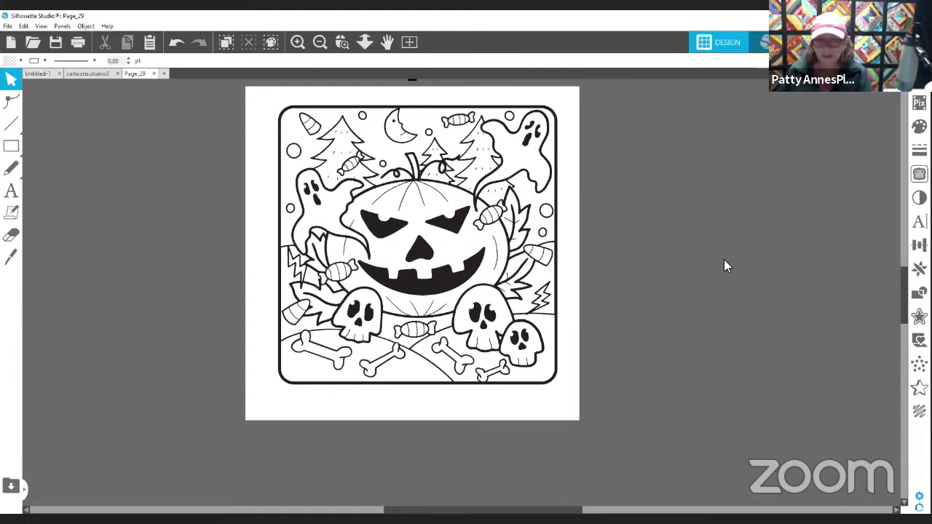
click(918, 173)
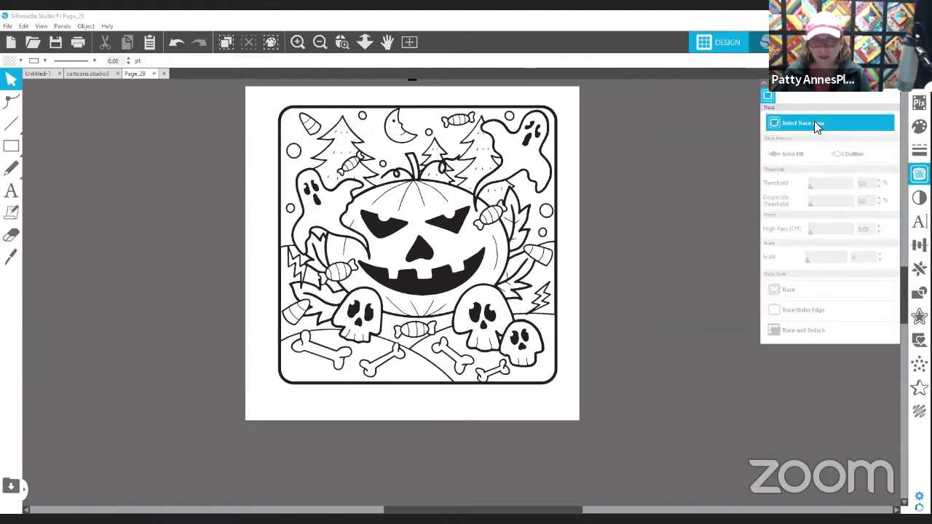
click(815, 124)
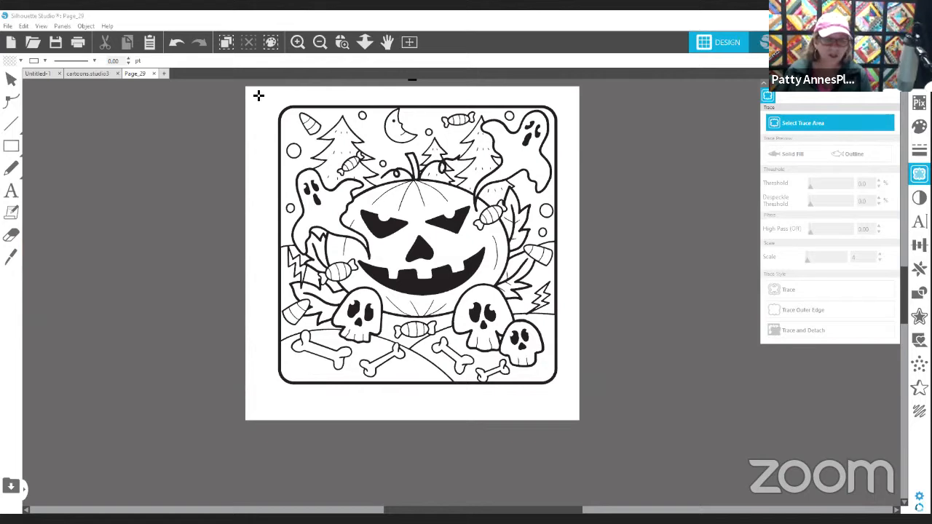
mouse_move(258, 95)
mouse_down()
mouse_move(575, 384)
mouse_move(570, 400)
mouse_up()
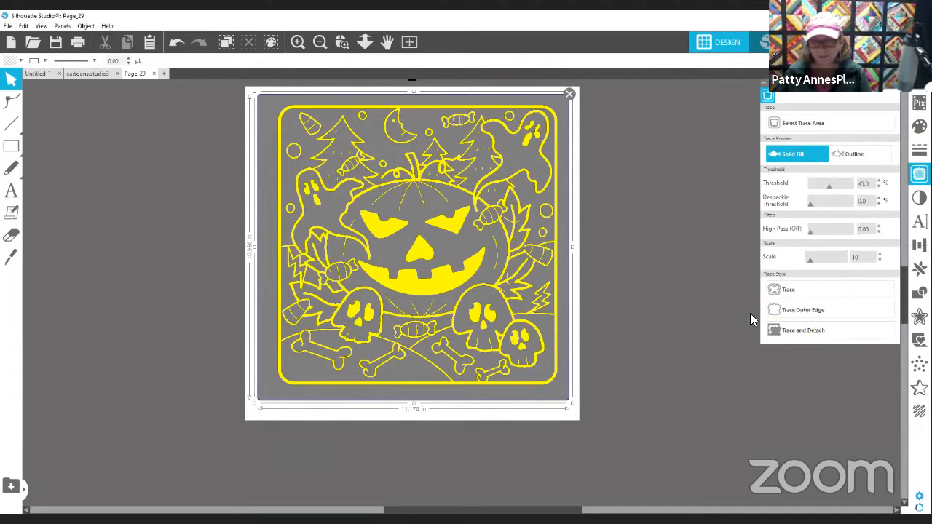
click(796, 289)
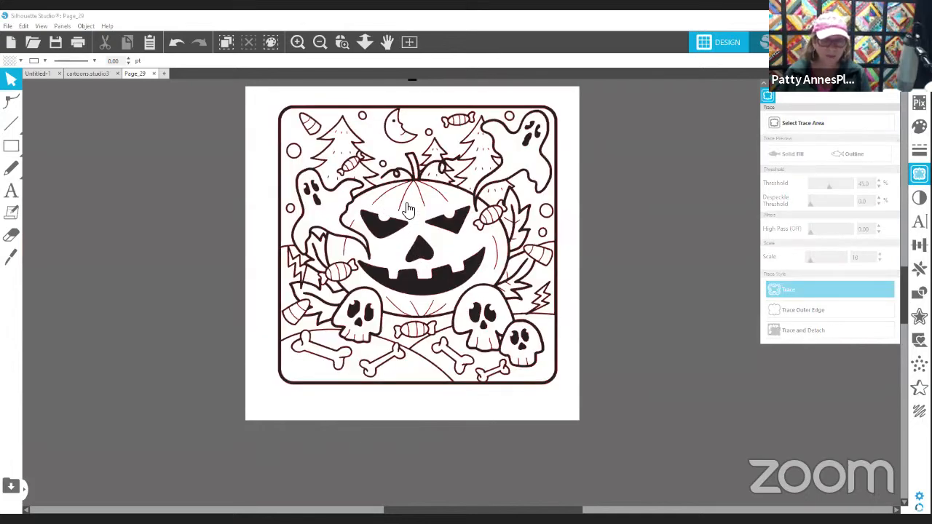
Move the original black design off the page and position the red traced outline within the page.
mouse_move(408, 211)
mouse_down()
mouse_move(255, 245)
mouse_move(466, 257)
mouse_up()
mouse_move(329, 157)
mouse_down()
mouse_move(106, 196)
mouse_move(6, 200)
mouse_move(9, 184)
mouse_up()
click(368, 199)
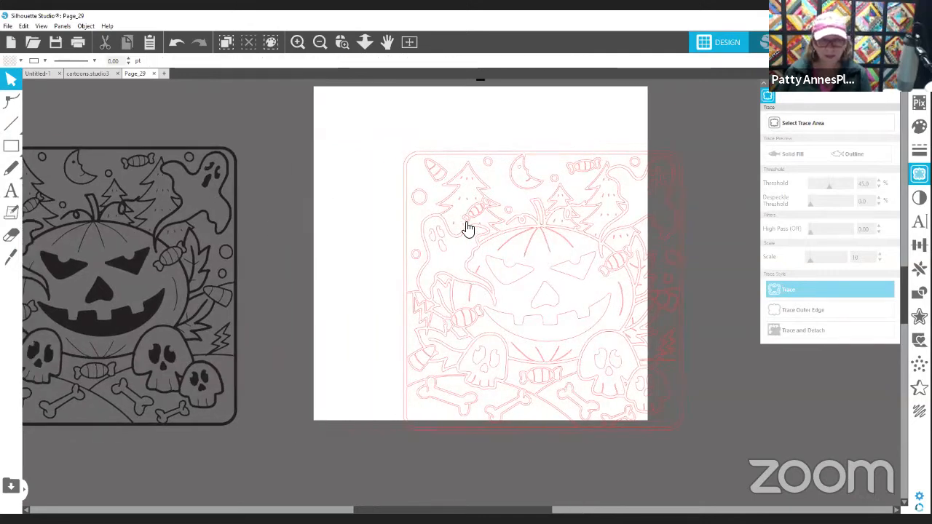
mouse_move(467, 224)
mouse_down()
mouse_move(411, 193)
mouse_move(458, 178)
mouse_move(447, 185)
mouse_move(474, 185)
mouse_up()
click(519, 214)
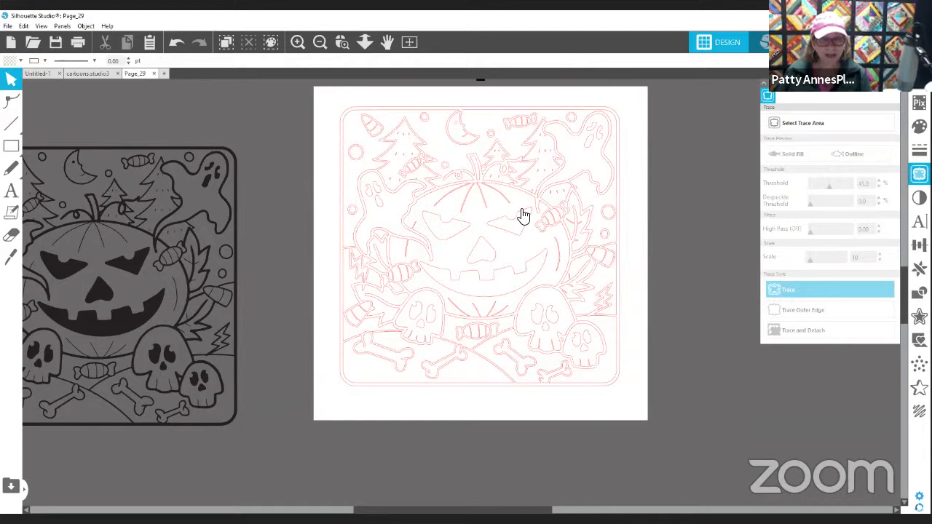
Fill the traced design on the page with a light teal colour.
click(10, 63)
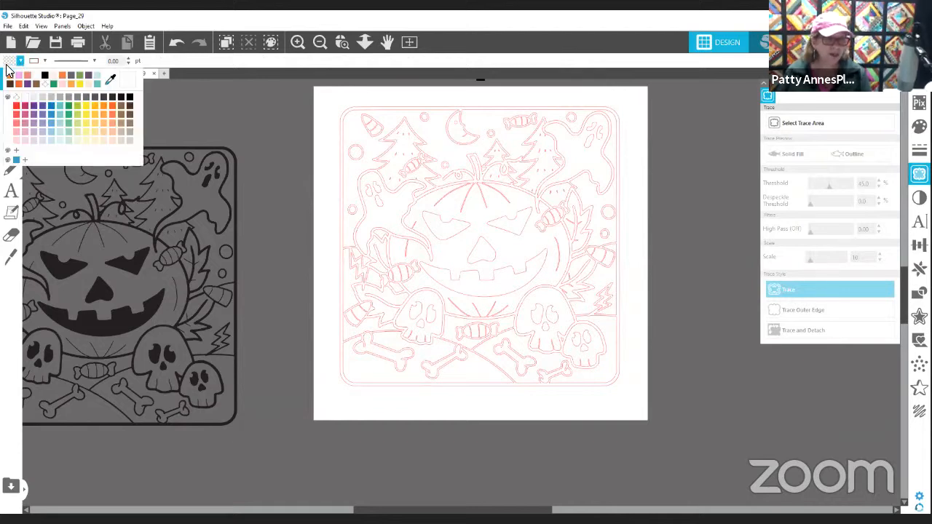
click(57, 121)
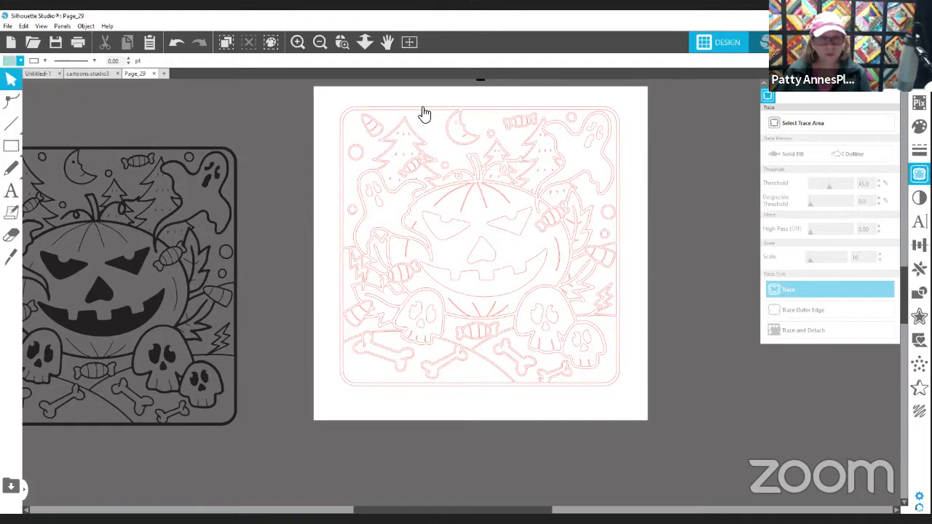
click(357, 124)
click(10, 62)
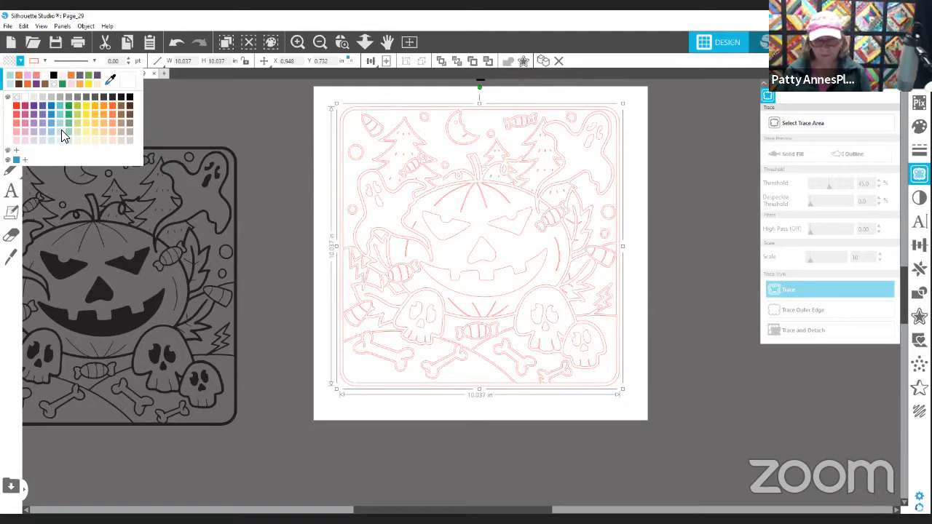
click(62, 132)
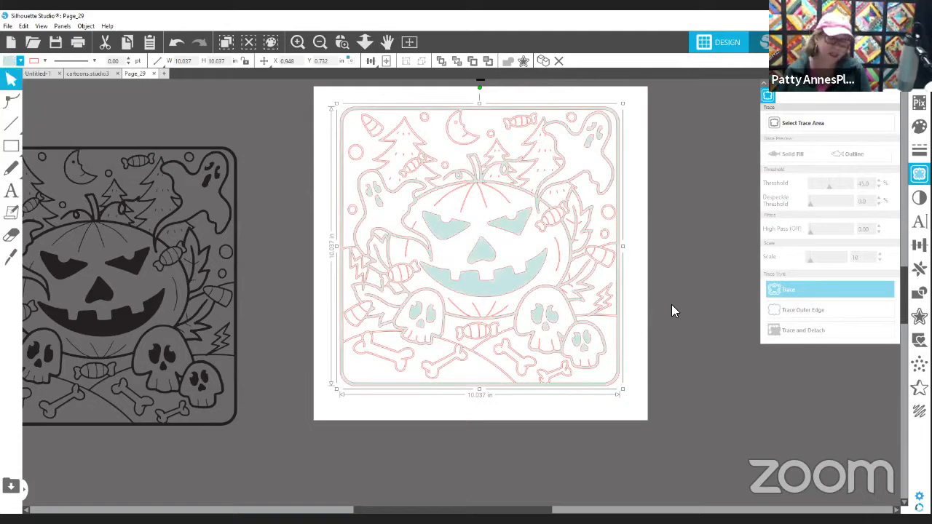
Release the compound path of the teal trace into individual shapes.
click(87, 26)
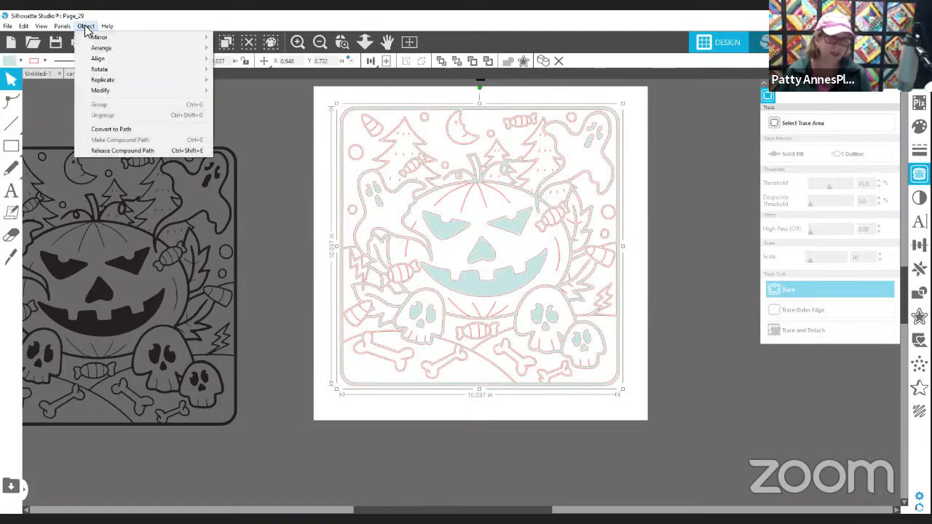
click(174, 150)
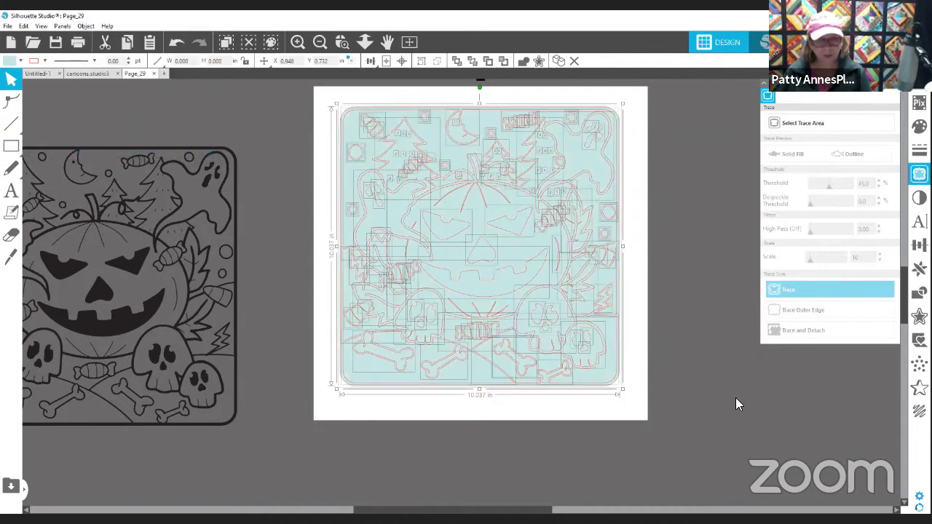
click(734, 399)
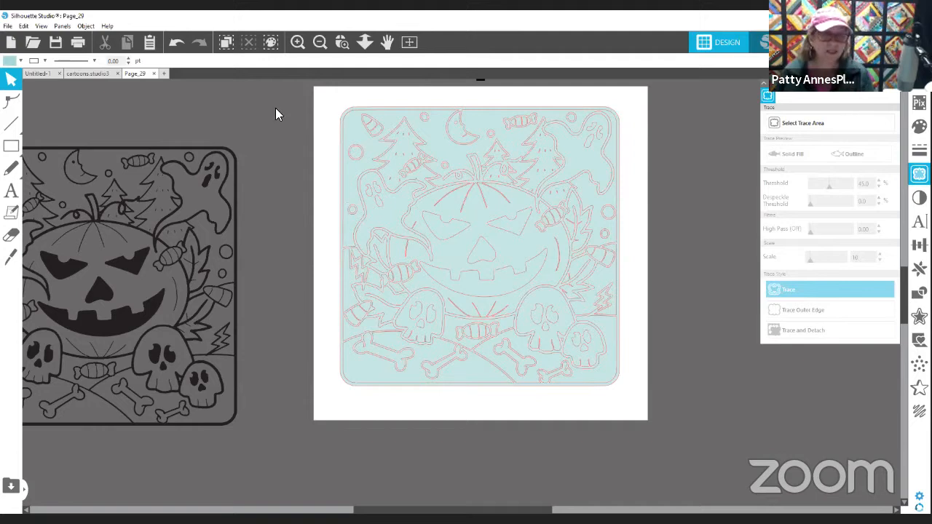
click(171, 41)
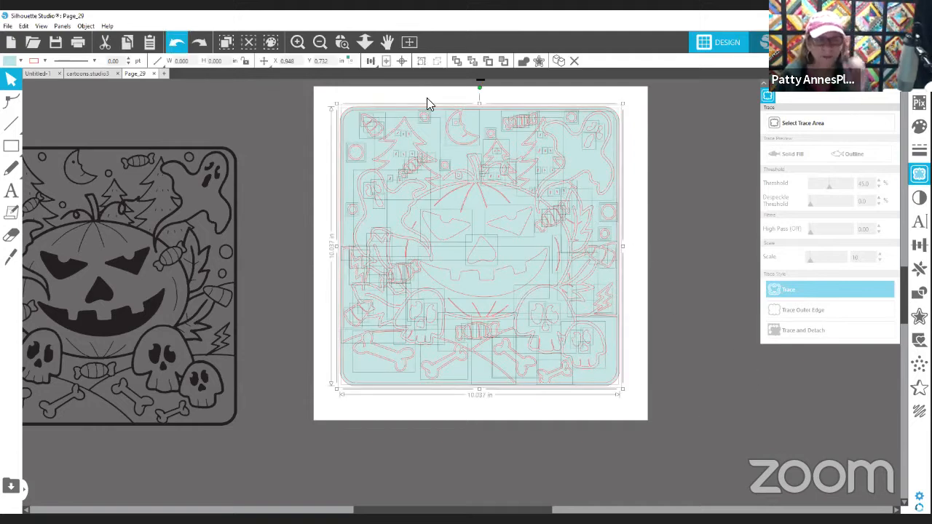
Fill the tips and wide end bands of all three candy corns with orange.
click(341, 42)
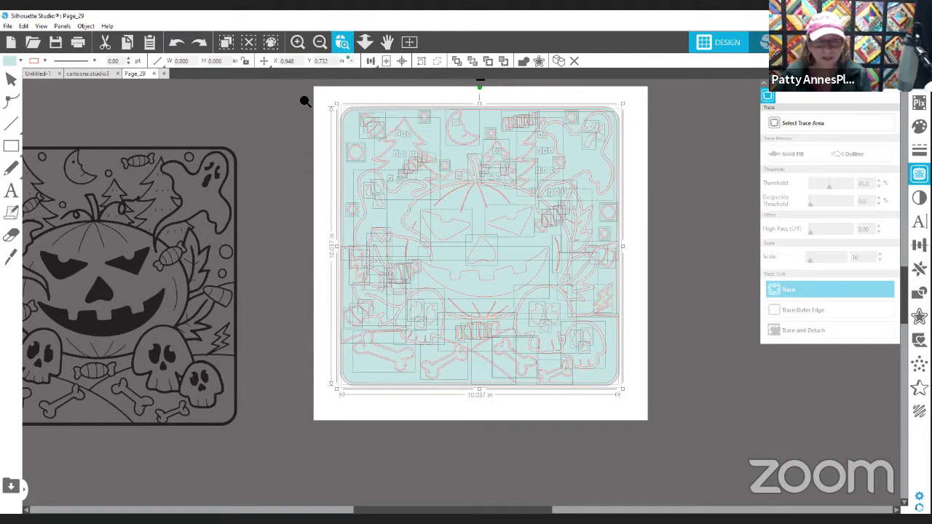
click(664, 427)
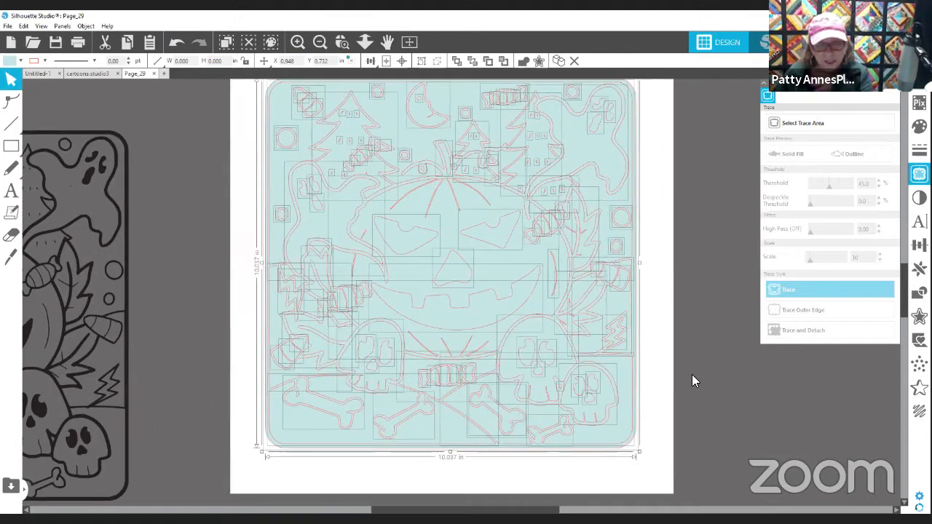
click(721, 387)
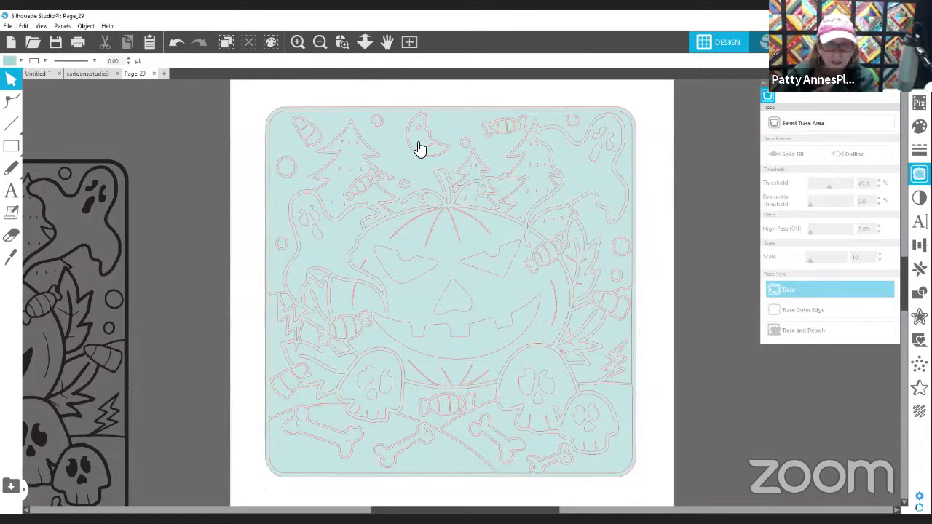
click(302, 130)
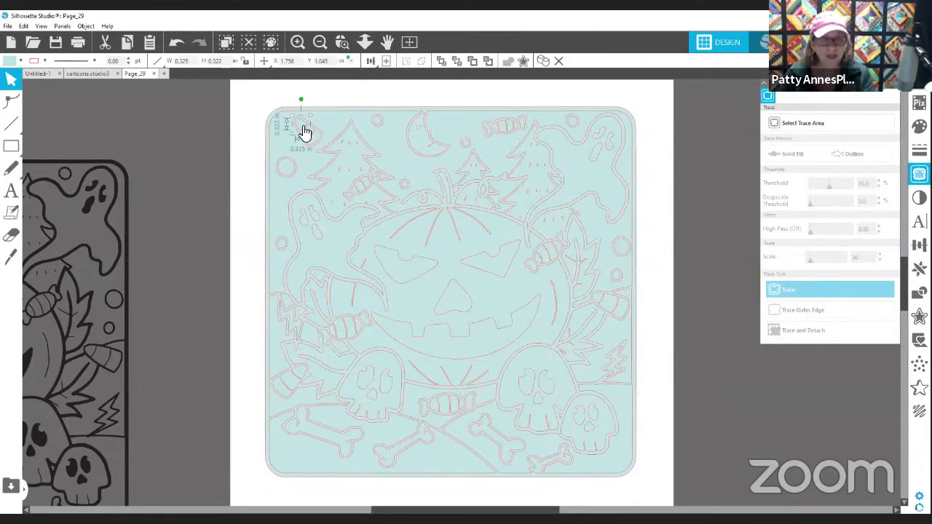
shift+click(315, 146)
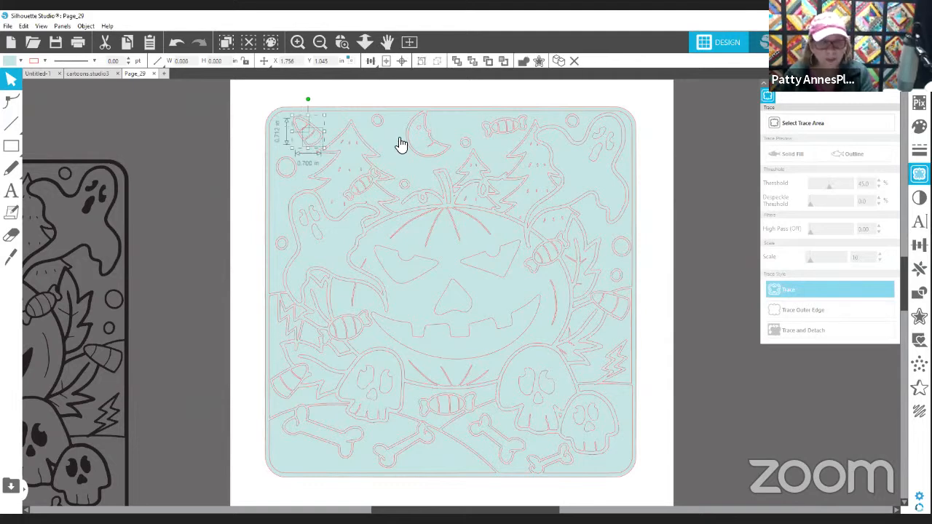
shift+click(598, 304)
shift+click(622, 318)
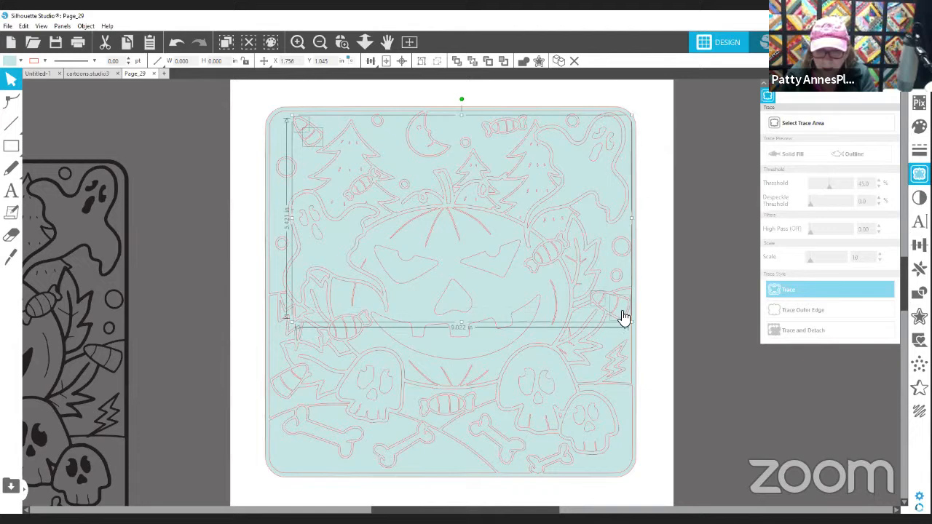
shift+click(304, 379)
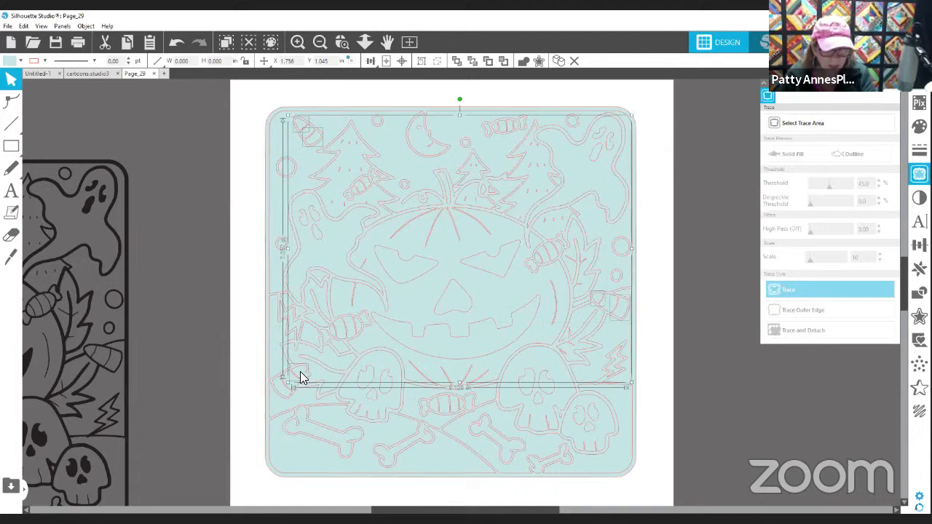
shift+click(284, 397)
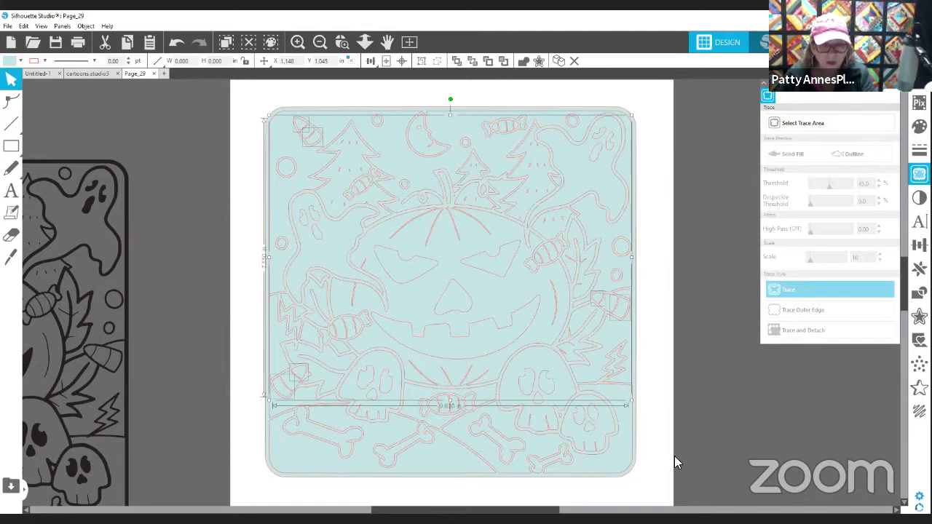
click(7, 62)
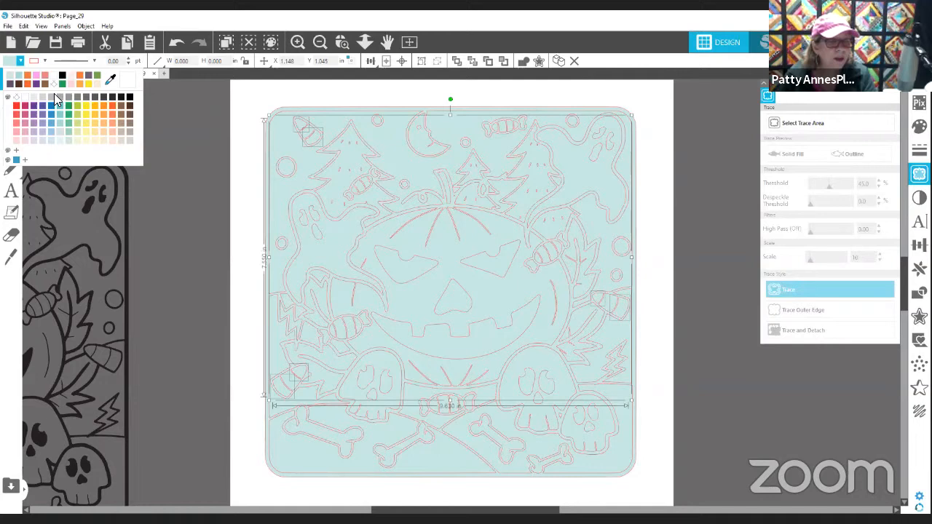
click(106, 110)
click(696, 243)
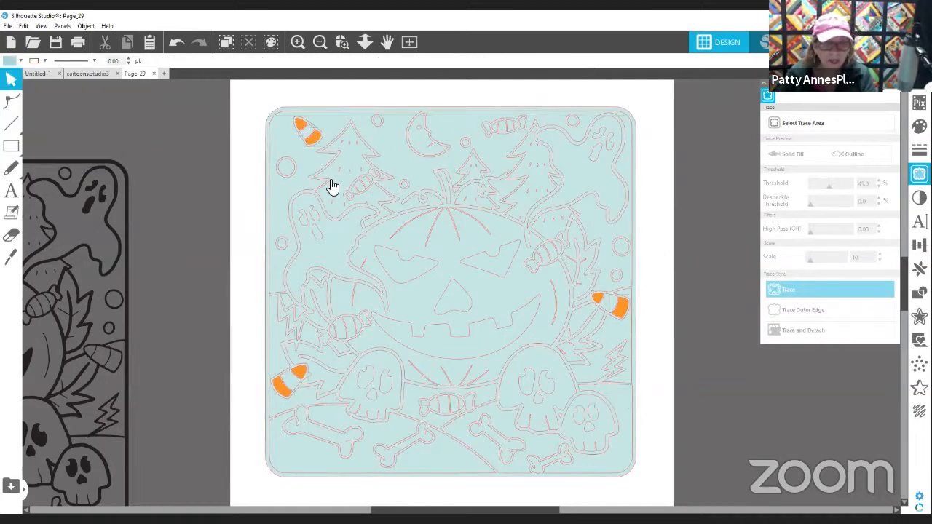
Fill the middle bands of all three candy corns with yellow.
click(306, 135)
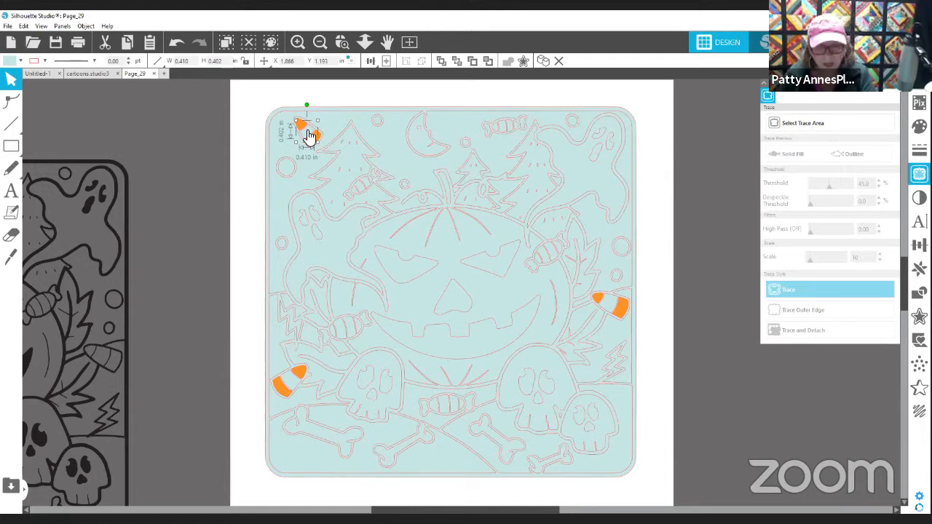
shift+click(606, 304)
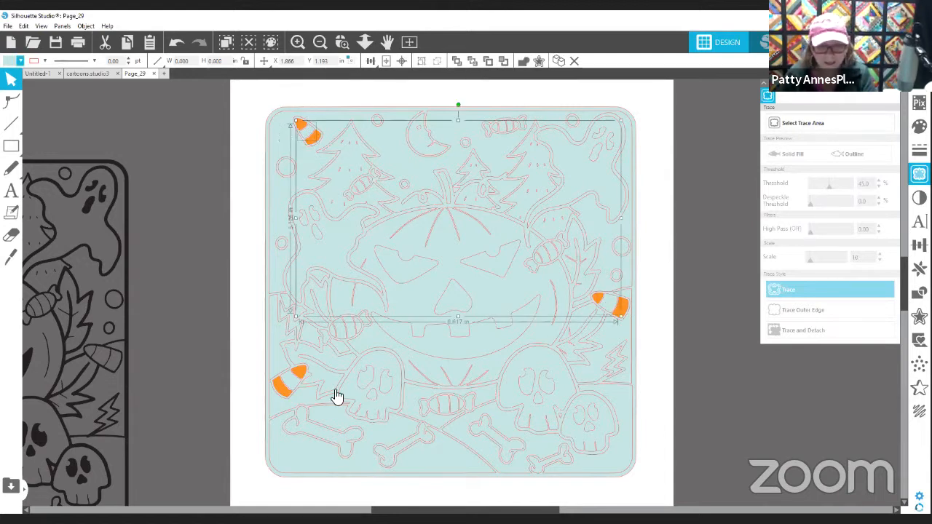
shift+click(292, 387)
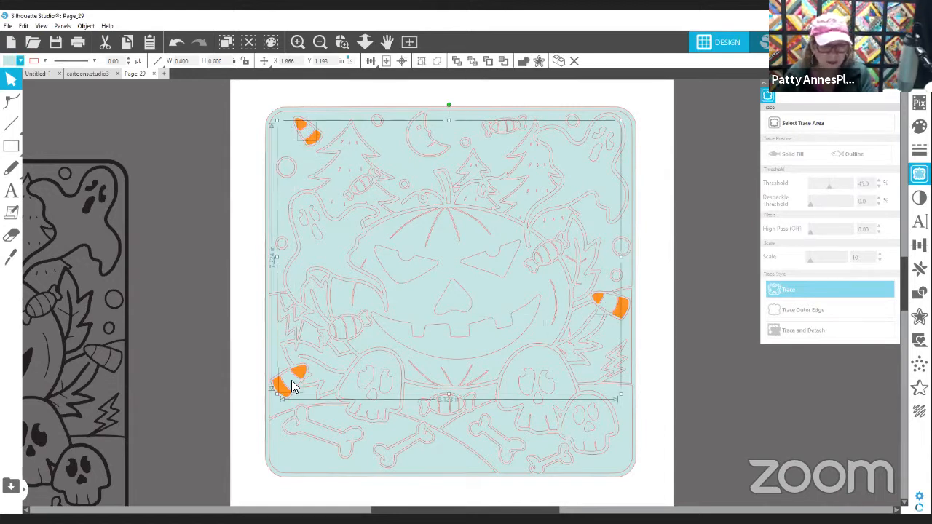
click(6, 62)
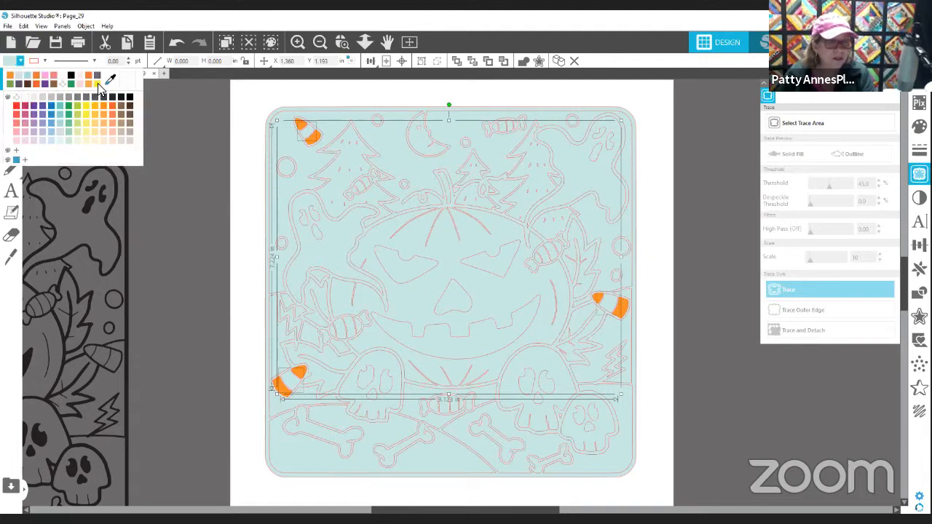
click(99, 84)
click(683, 198)
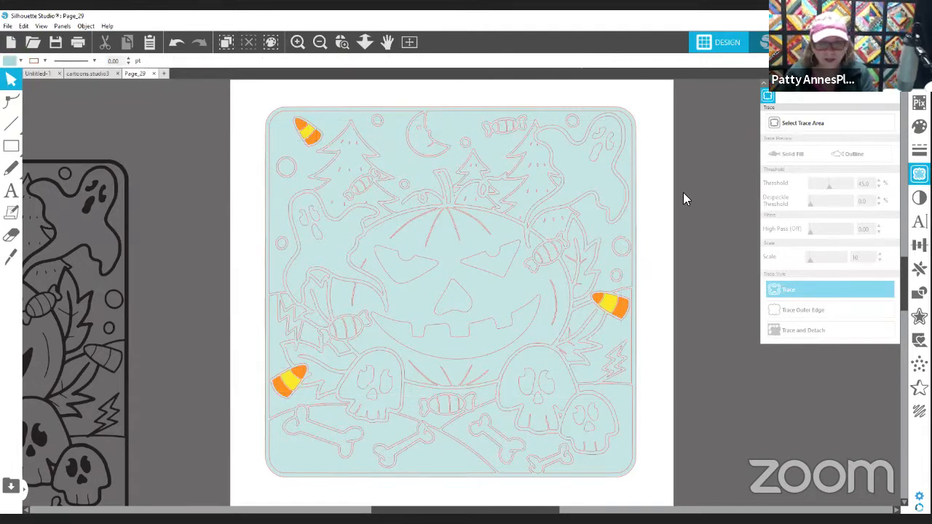
Move the original black design closer to the page's edge as a colouring reference, leaving nothing selected.
scroll(677, 253, down, 2)
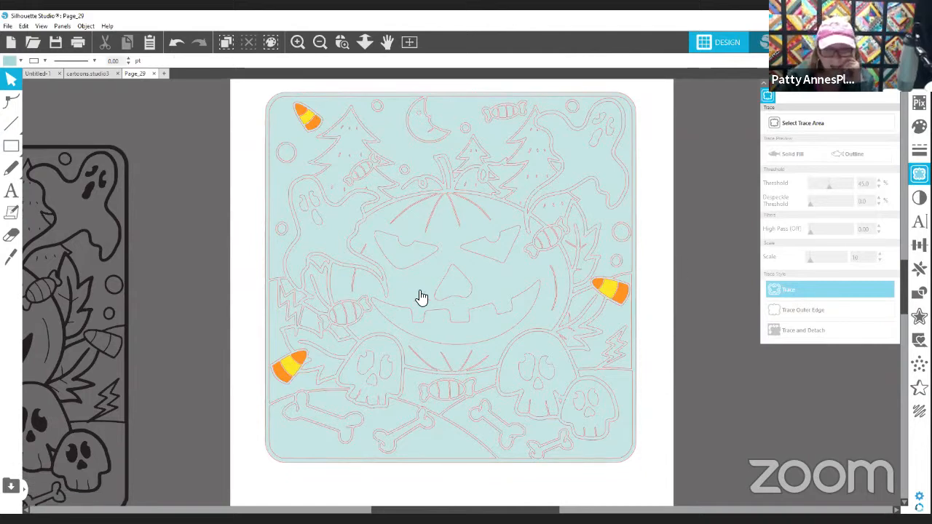
drag(95, 248, 155, 168)
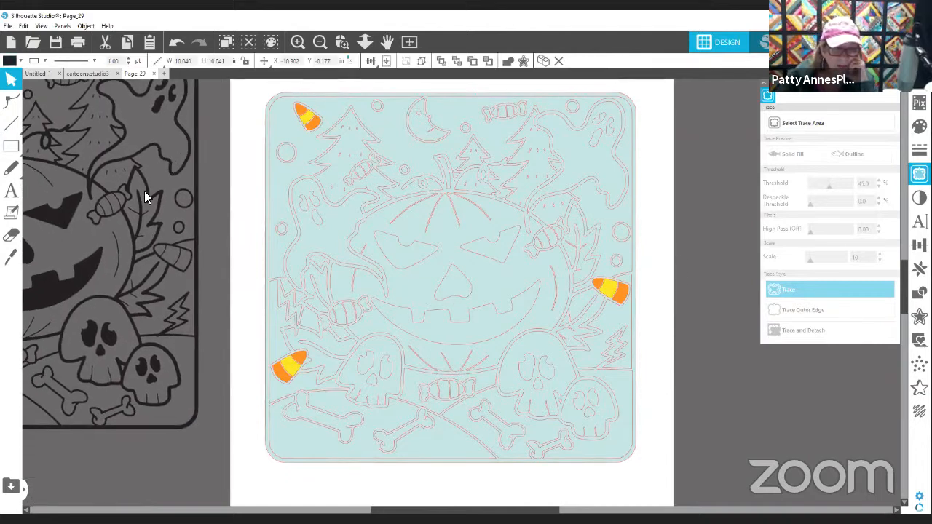
click(26, 214)
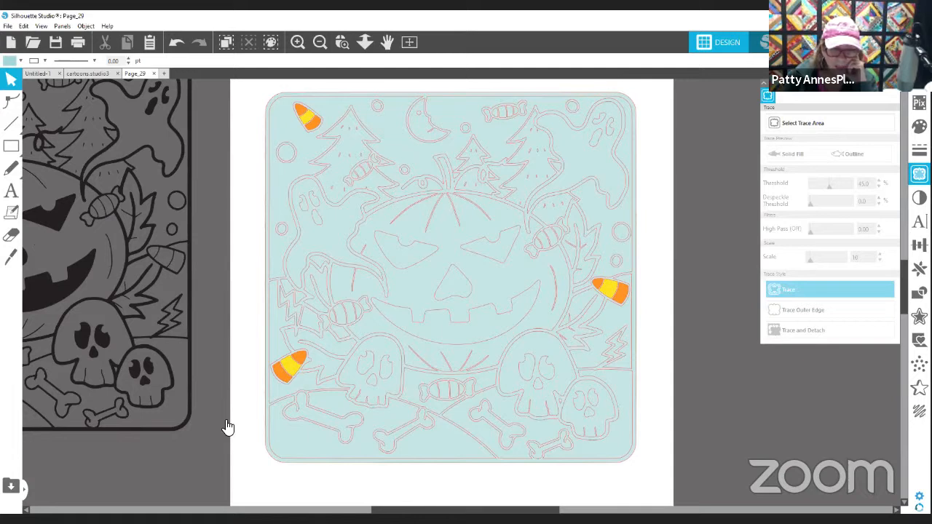
click(413, 262)
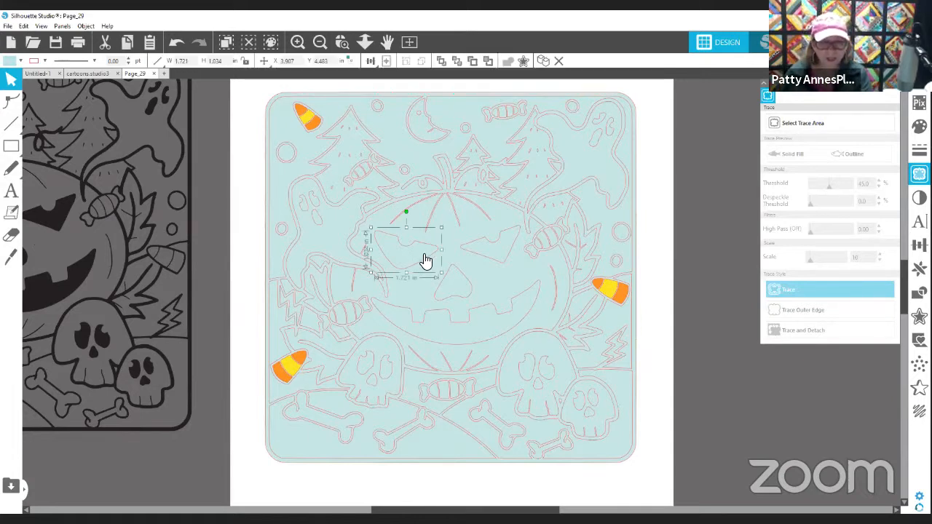
click(682, 259)
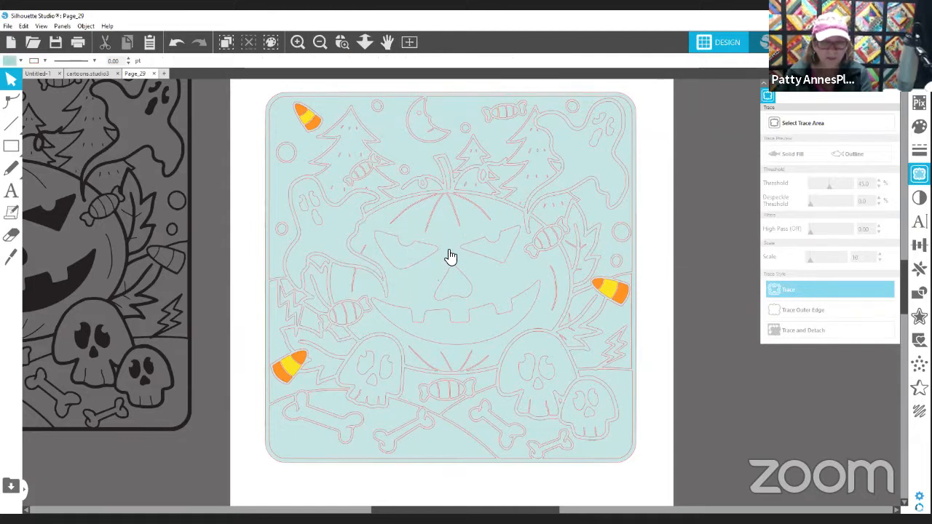
Fill both ghosts and all three skulls with white, leaving nothing selected.
click(578, 141)
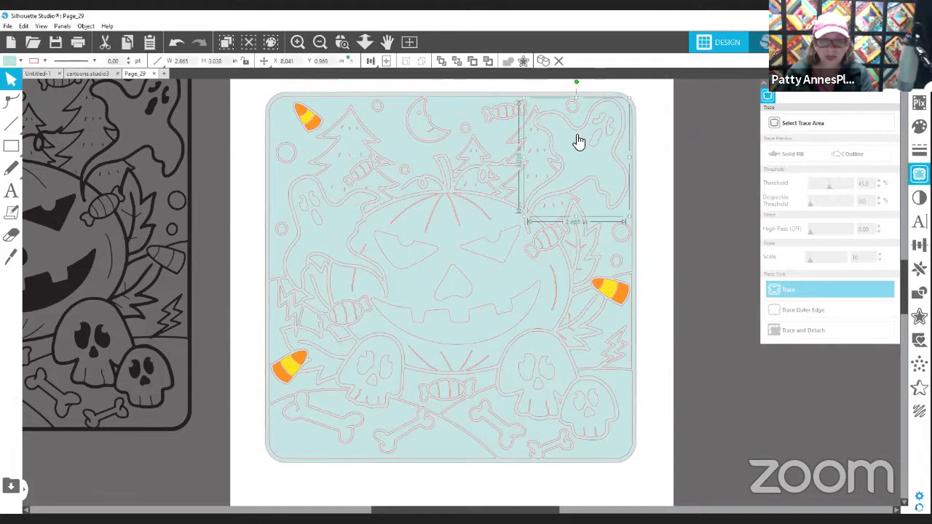
click(11, 61)
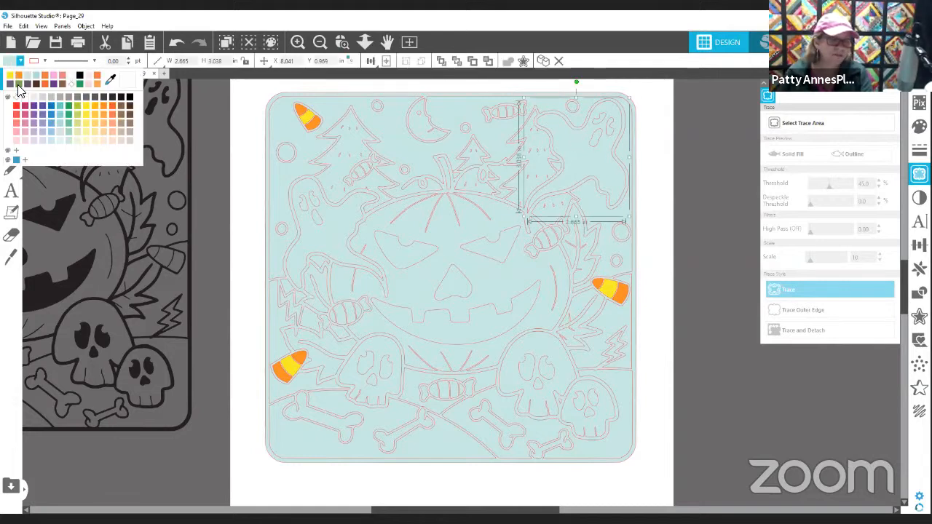
click(71, 76)
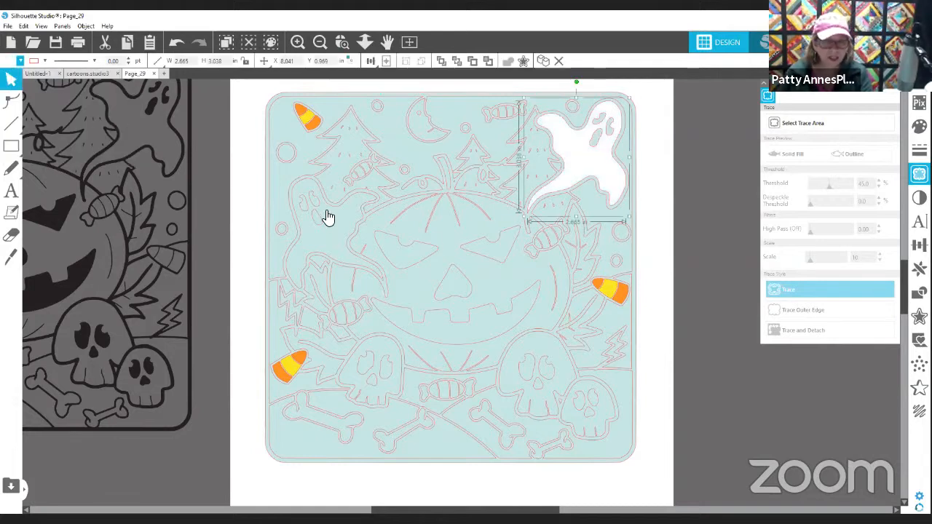
click(336, 224)
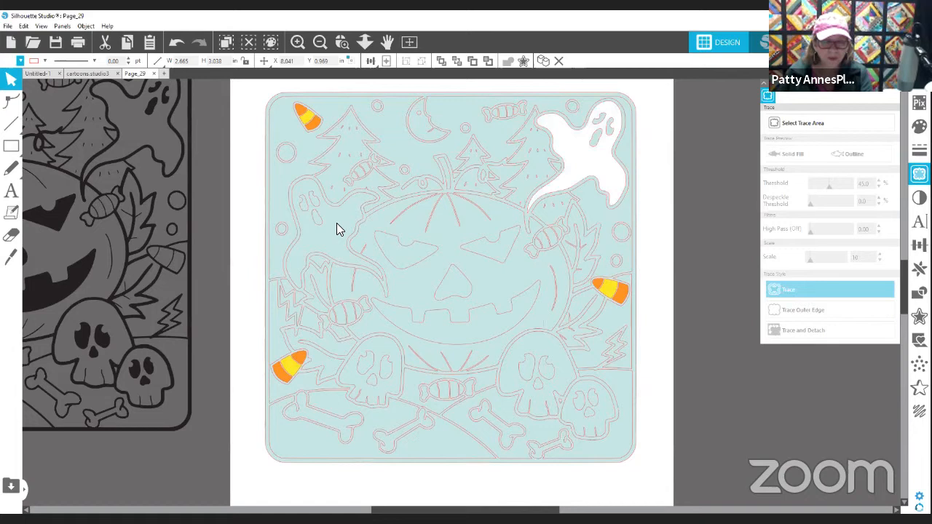
shift+click(509, 373)
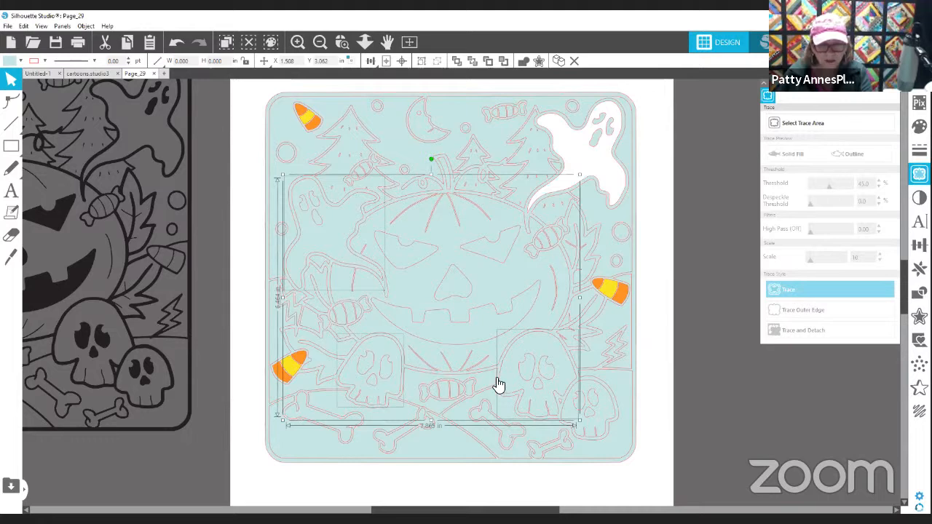
shift+click(590, 392)
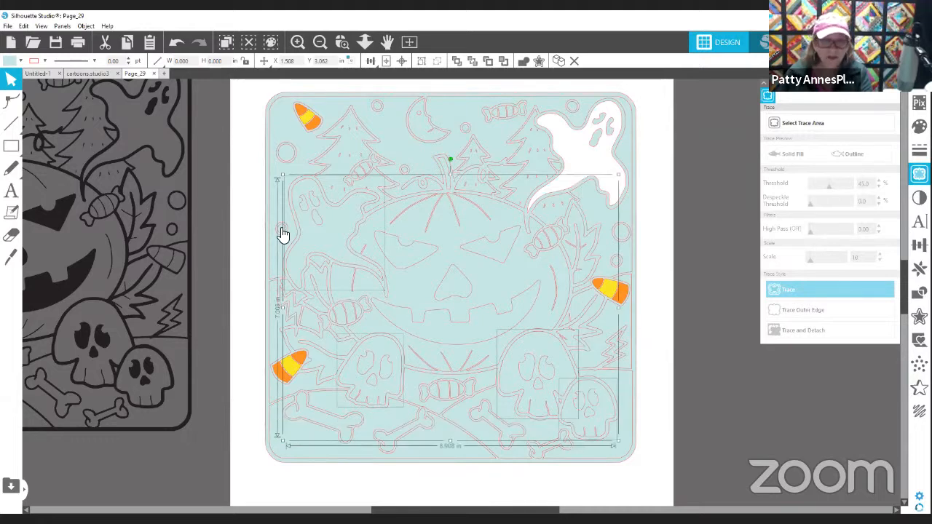
click(20, 61)
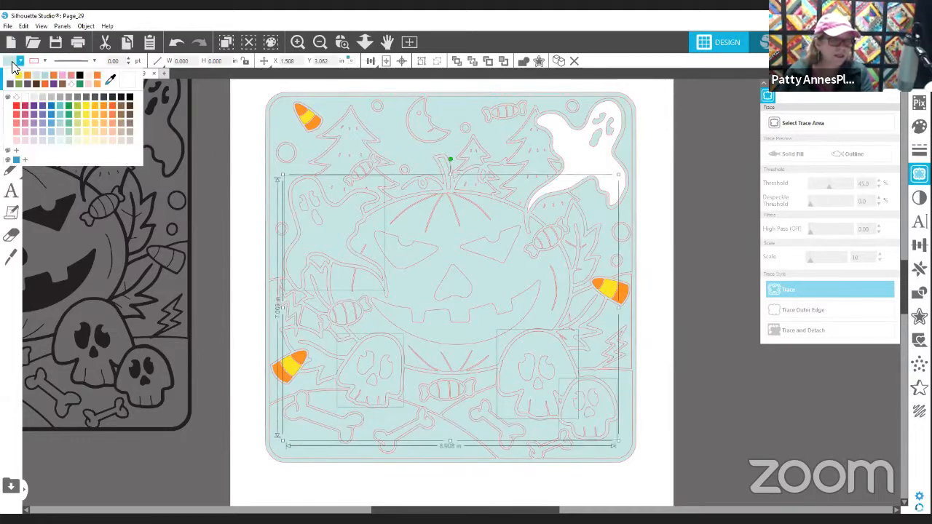
click(15, 77)
click(745, 421)
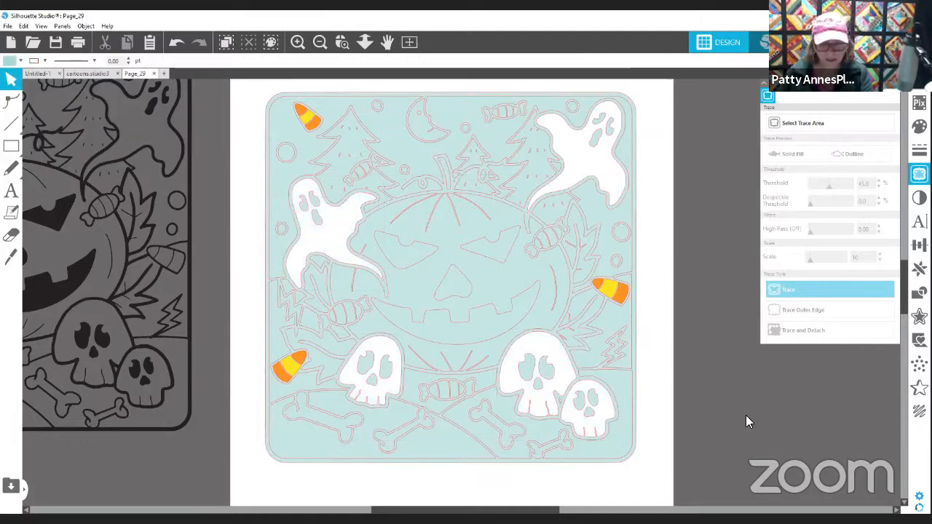
Fill all four bones at the bottom of the design with light brown, leaving nothing selected.
click(329, 422)
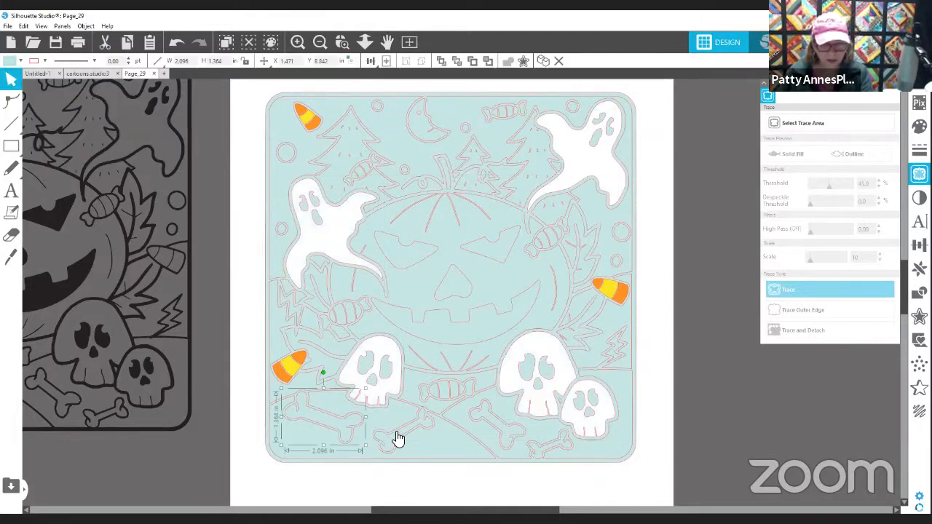
shift+click(513, 436)
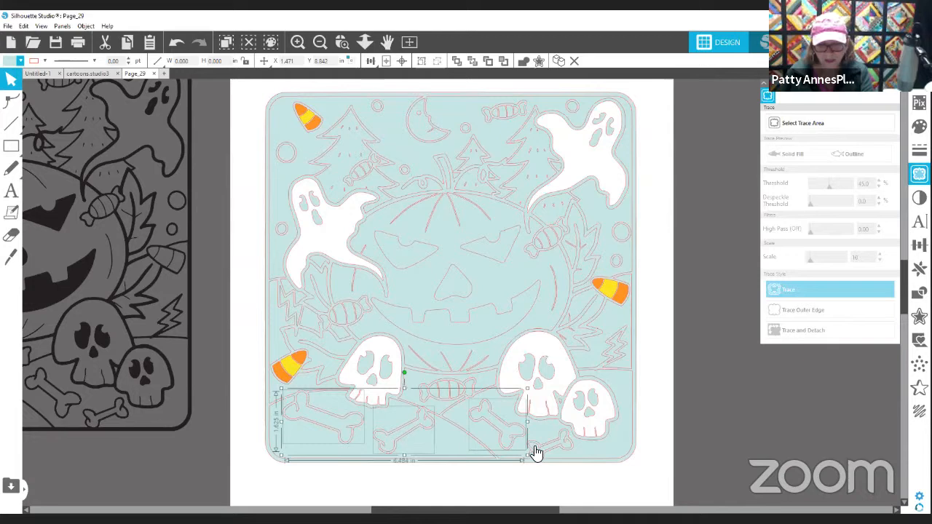
shift+click(536, 455)
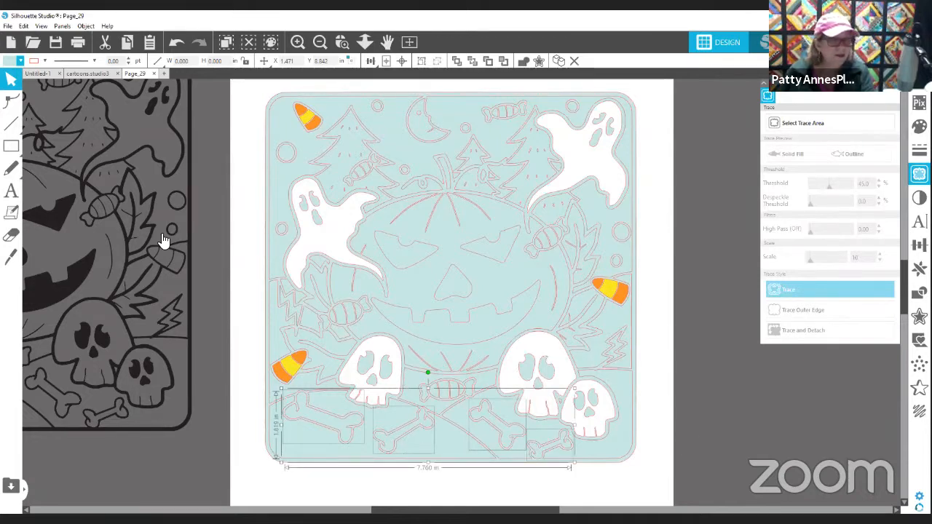
click(20, 60)
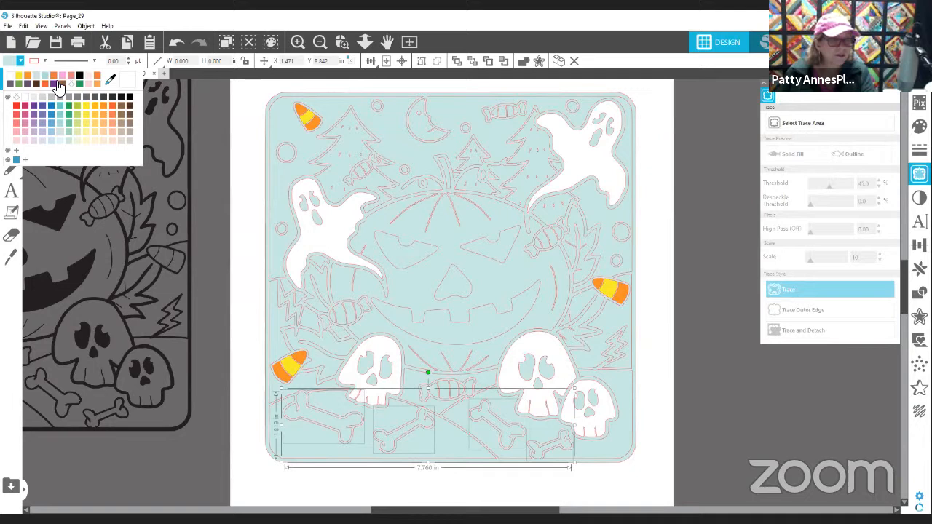
click(123, 130)
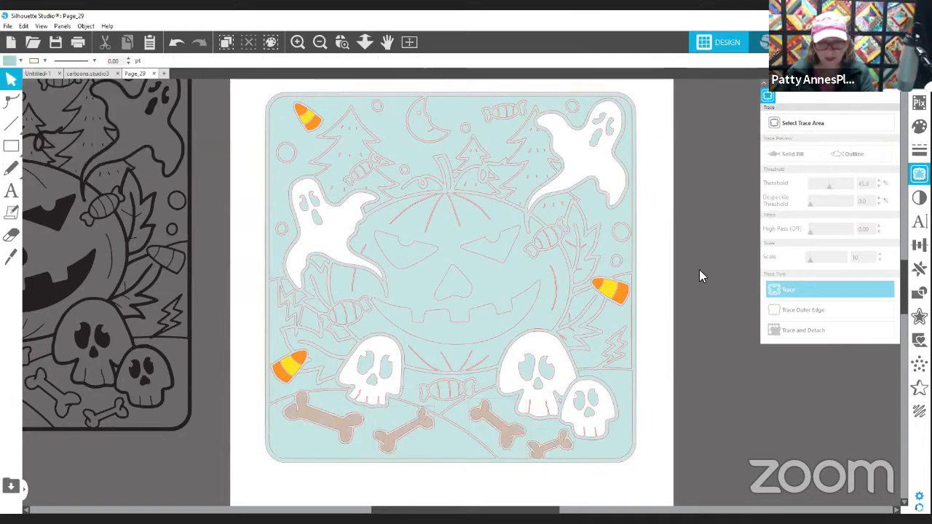
click(692, 260)
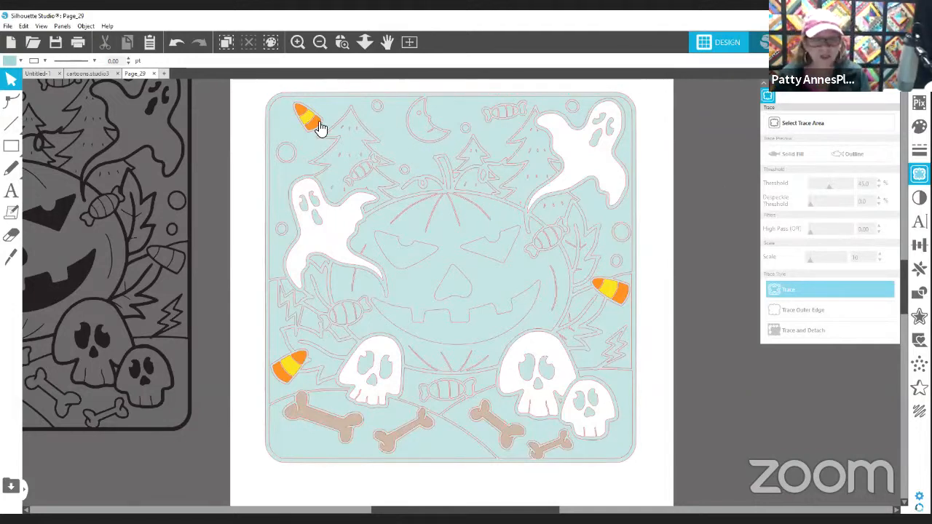
Fill the night sky and the small background gaps between the trees and ghosts with a grey-to-white gradient.
click(297, 129)
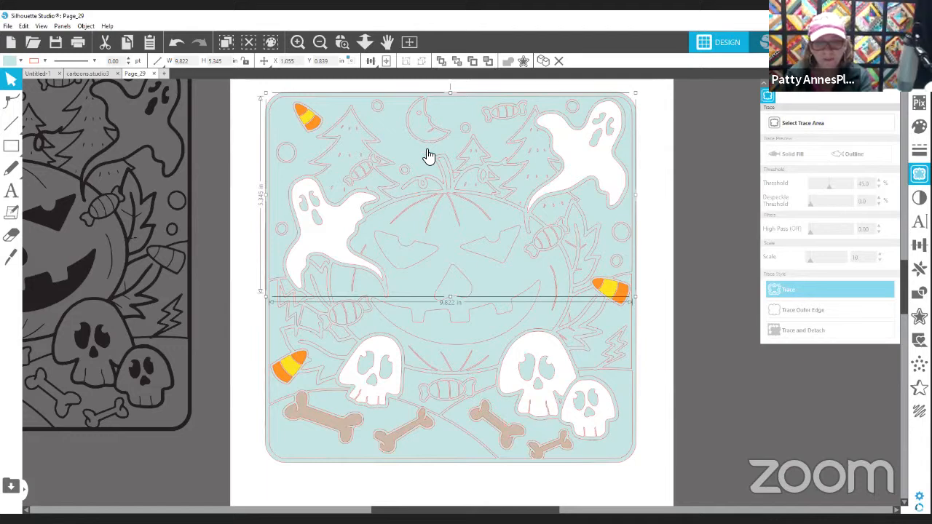
shift+click(504, 179)
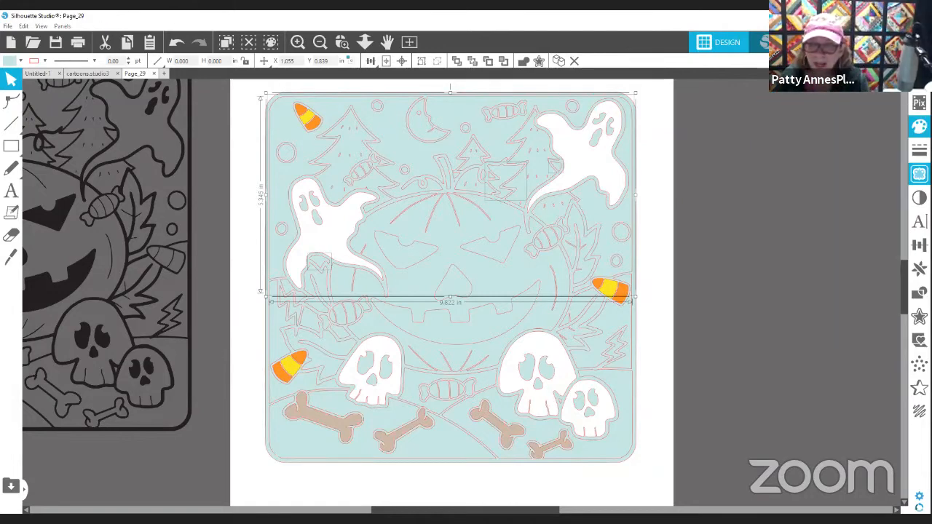
click(918, 126)
click(781, 98)
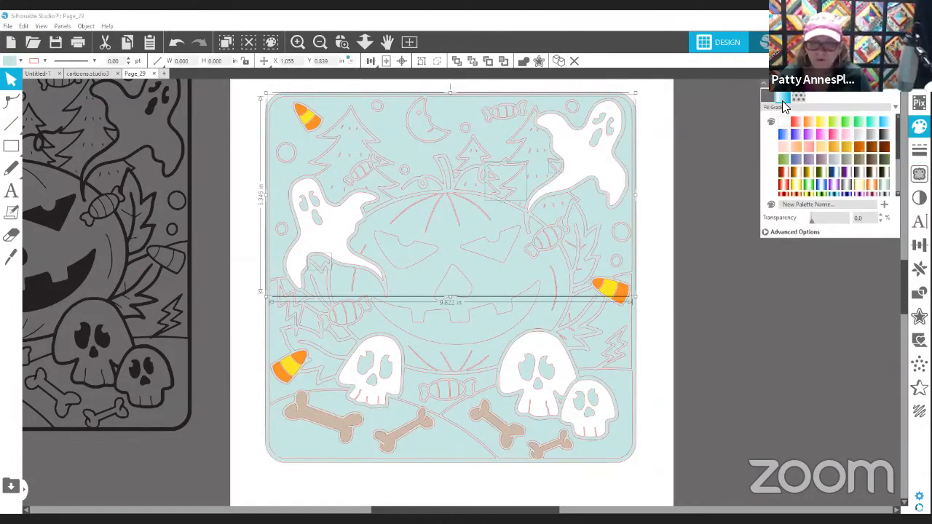
click(872, 136)
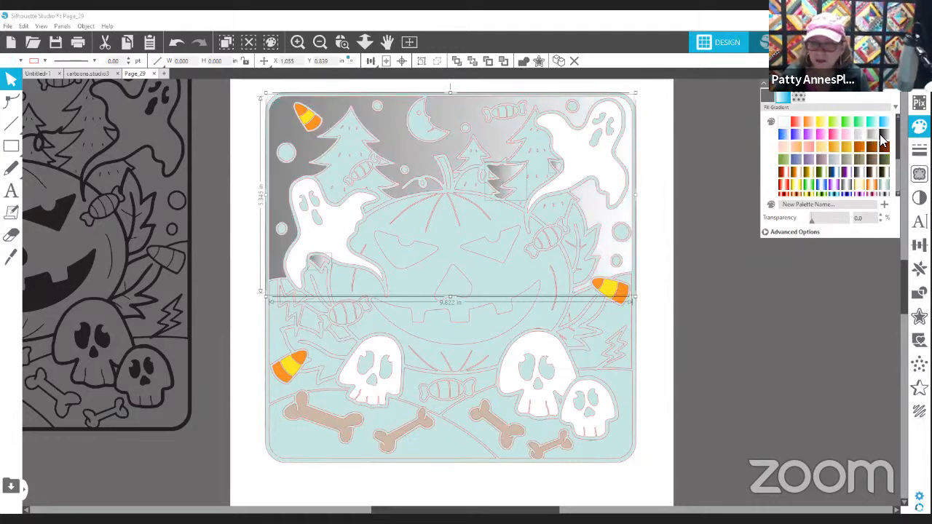
shift+click(607, 228)
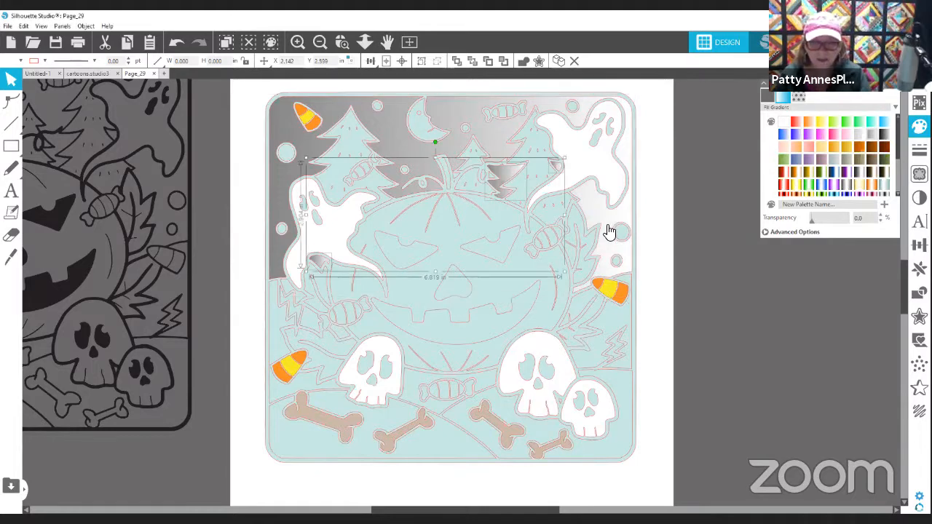
shift+click(635, 211)
shift+click(619, 212)
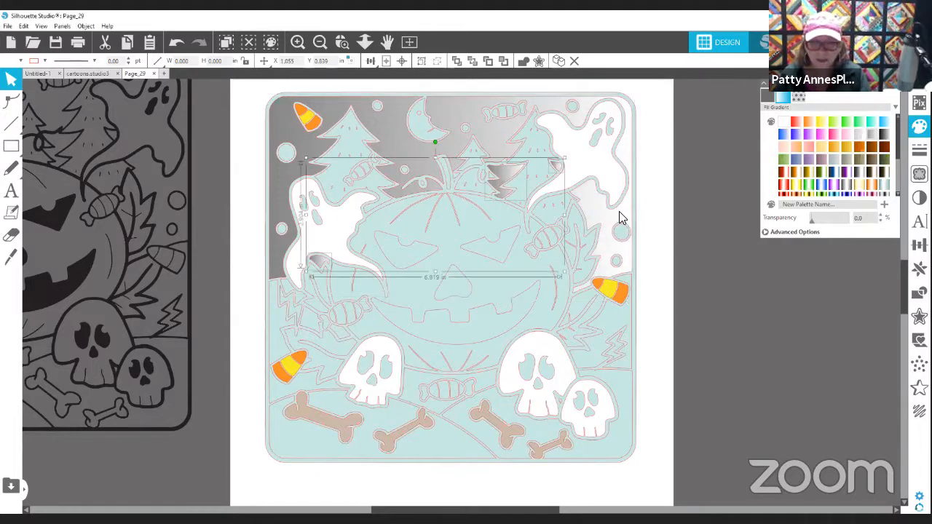
shift+click(602, 269)
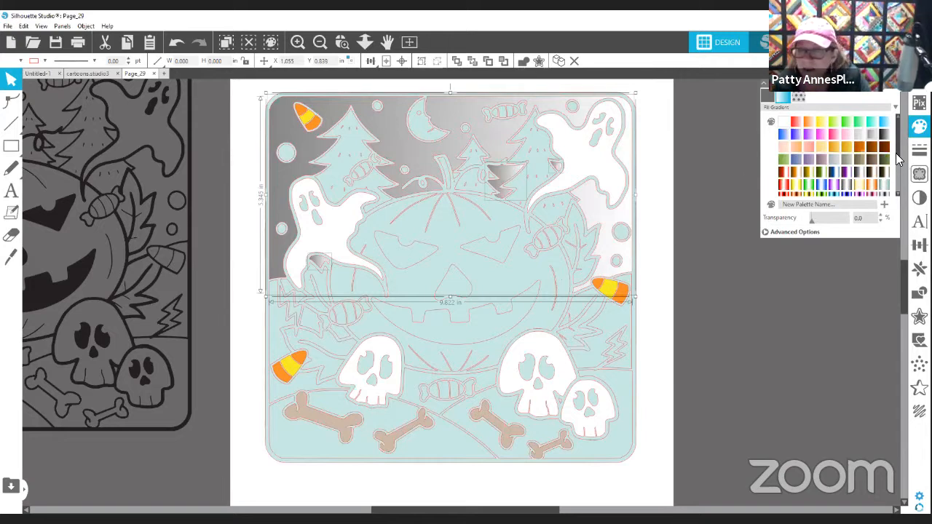
click(754, 269)
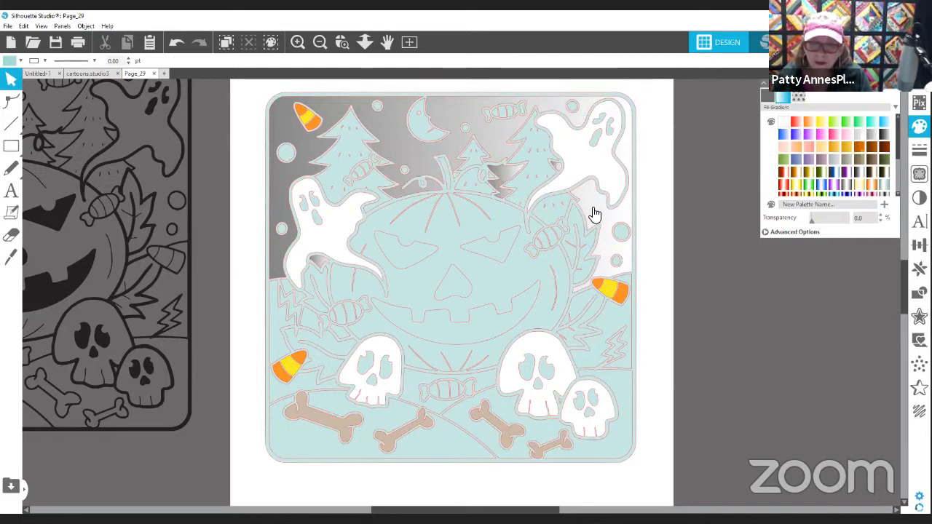
Customise the large sky area's gradient by adding a colour stop about three quarters along and setting it to black.
click(499, 125)
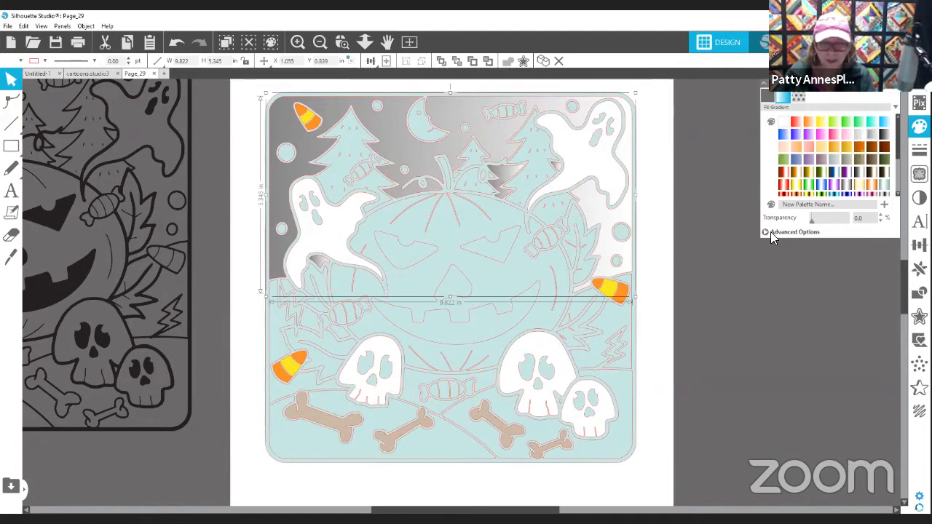
click(770, 232)
click(891, 261)
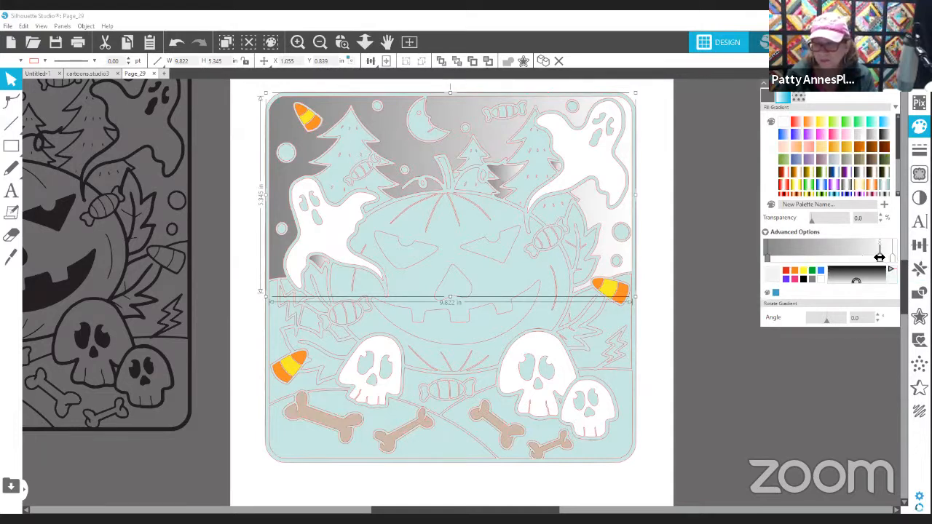
drag(879, 254, 857, 257)
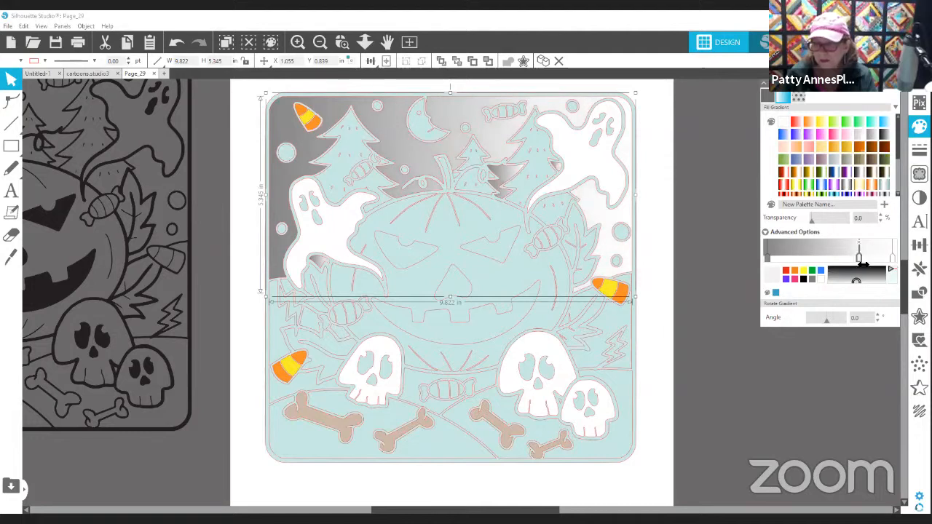
click(846, 270)
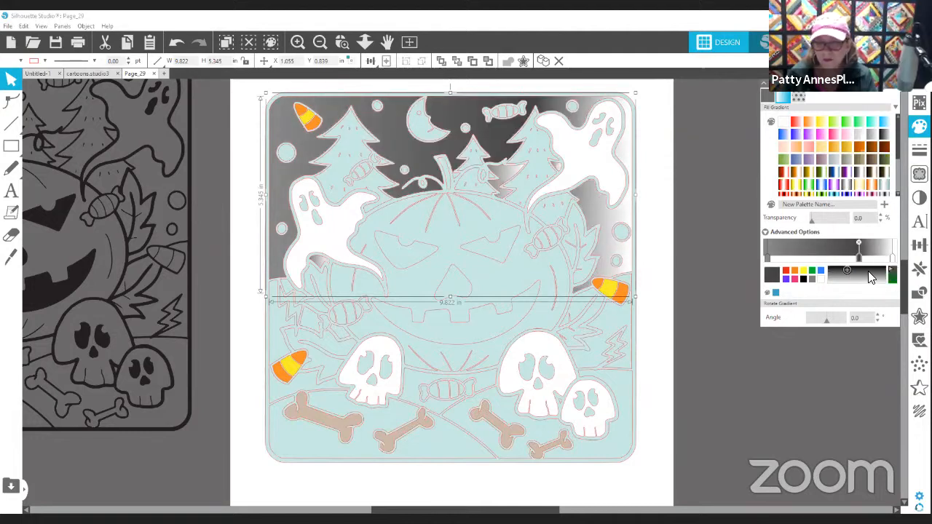
click(871, 268)
click(879, 266)
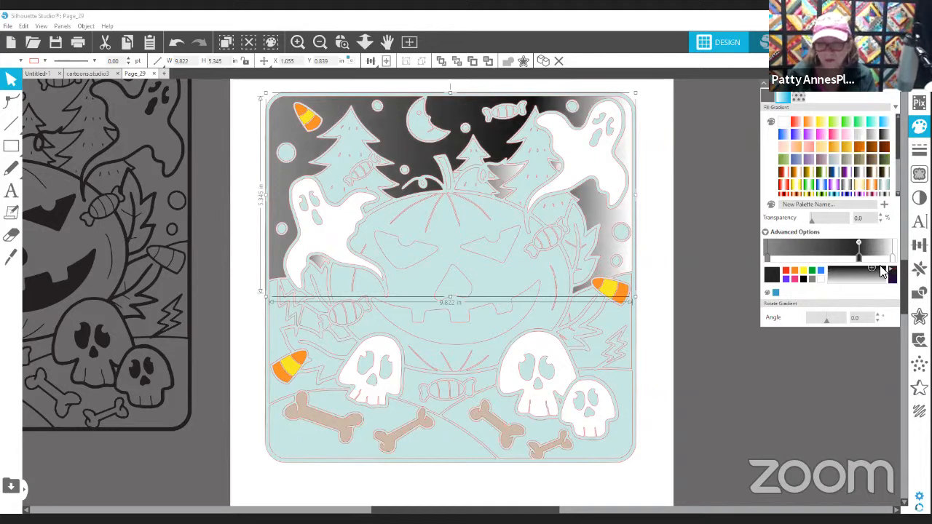
click(646, 220)
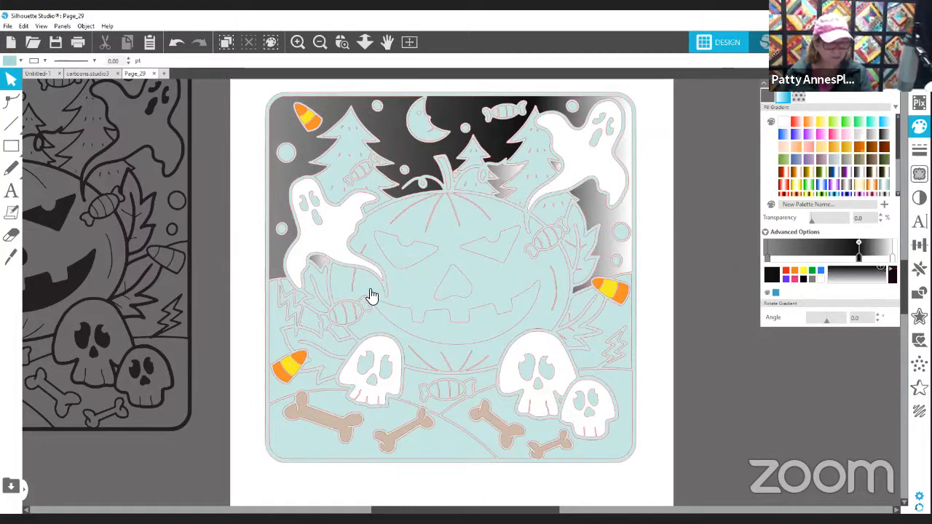
Fill all the pine tree shapes, including the piece below the ghost's tail, with the dark green glitter pattern.
click(339, 179)
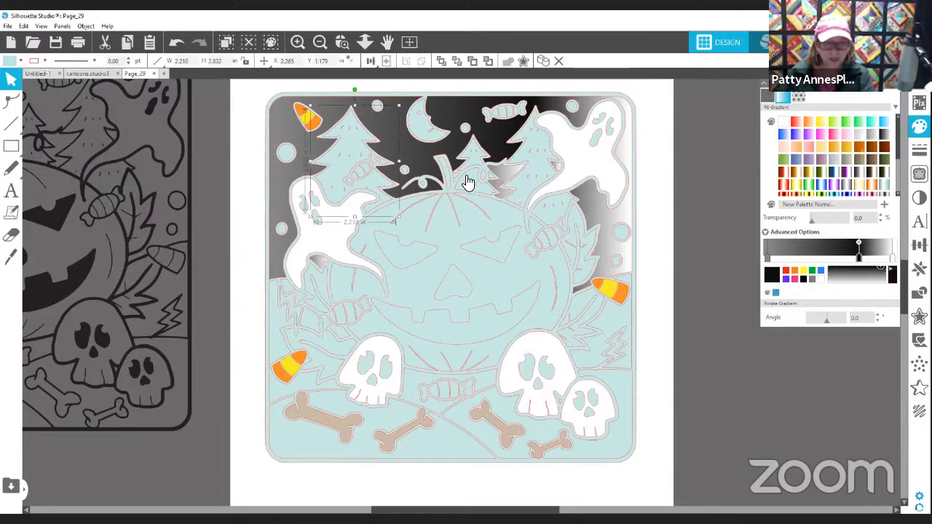
shift+click(468, 182)
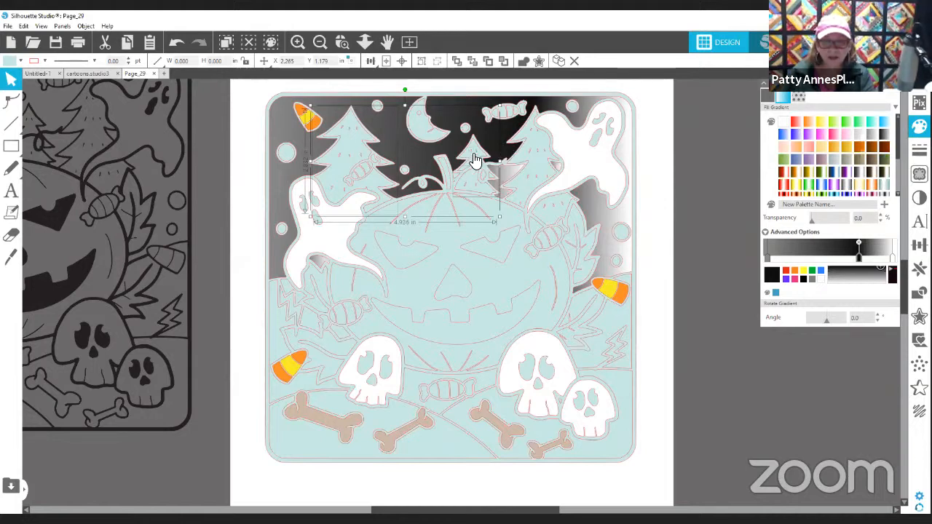
shift+click(532, 140)
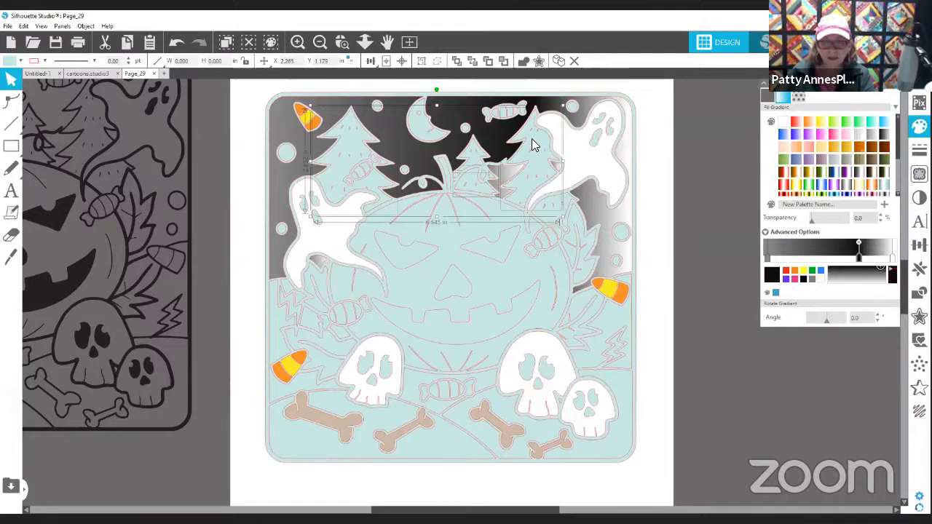
shift+click(550, 216)
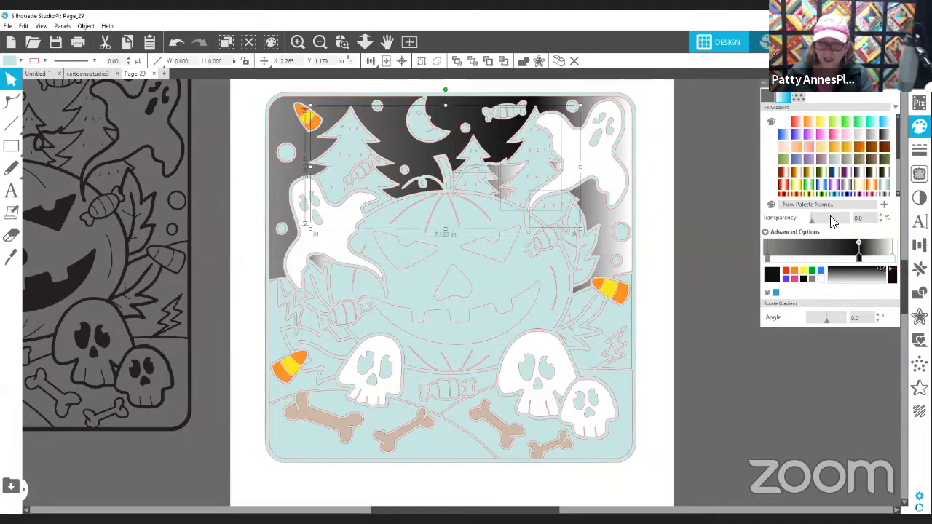
click(798, 97)
scroll(862, 142, down, 6)
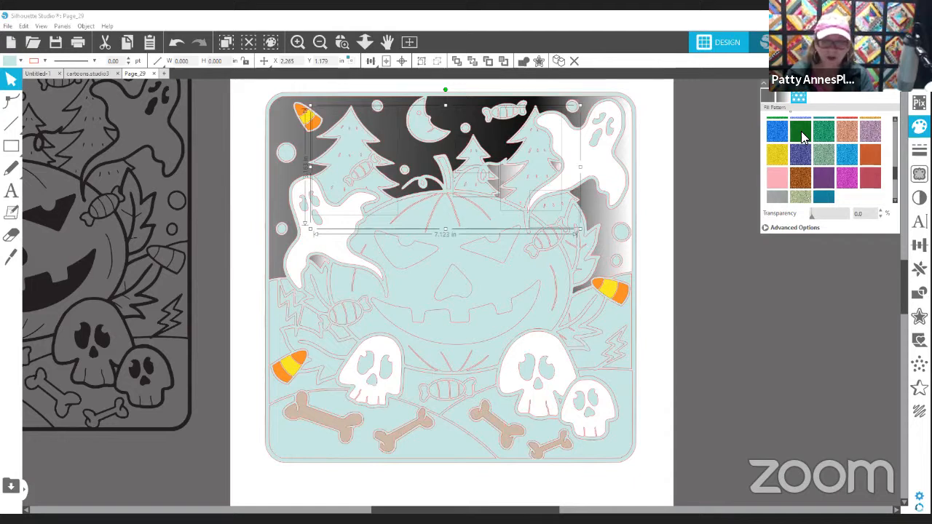
click(801, 132)
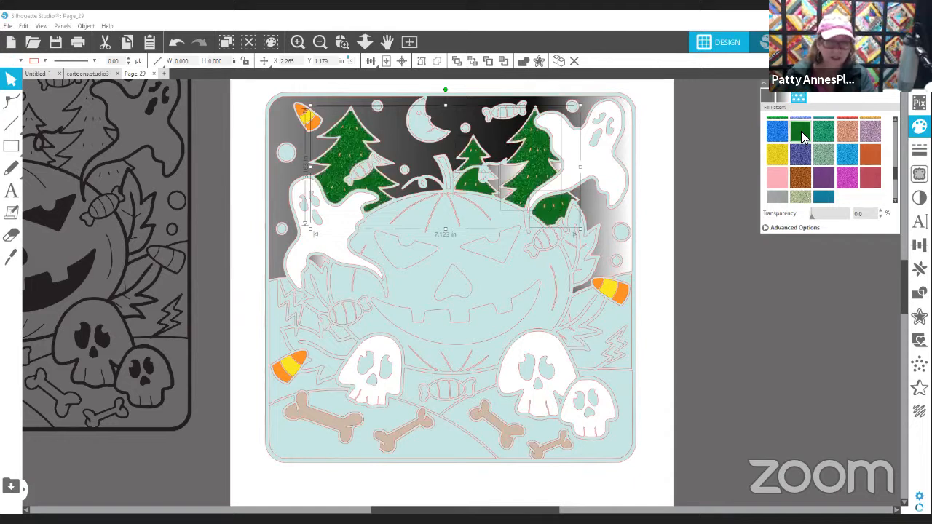
Enlarge the green glitter pattern on the pine trees to a scale of 344% and deselect them.
click(790, 228)
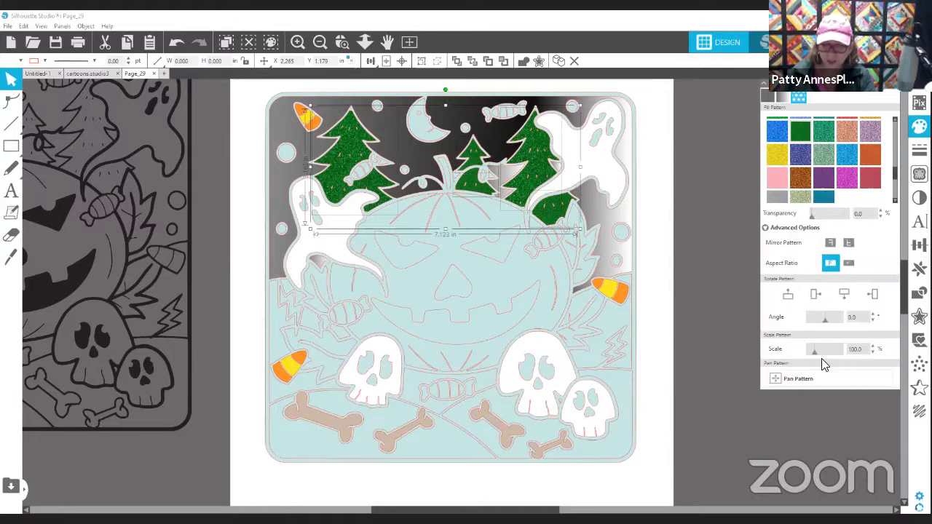
drag(815, 351, 830, 351)
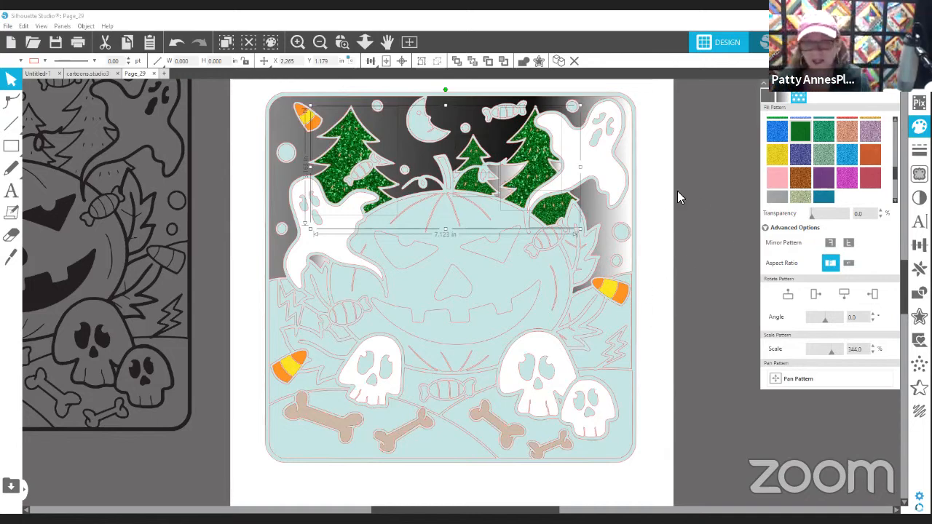
click(707, 193)
Fill the small sky gap between the middle and right pine trees with near-black using the colour picker.
click(500, 175)
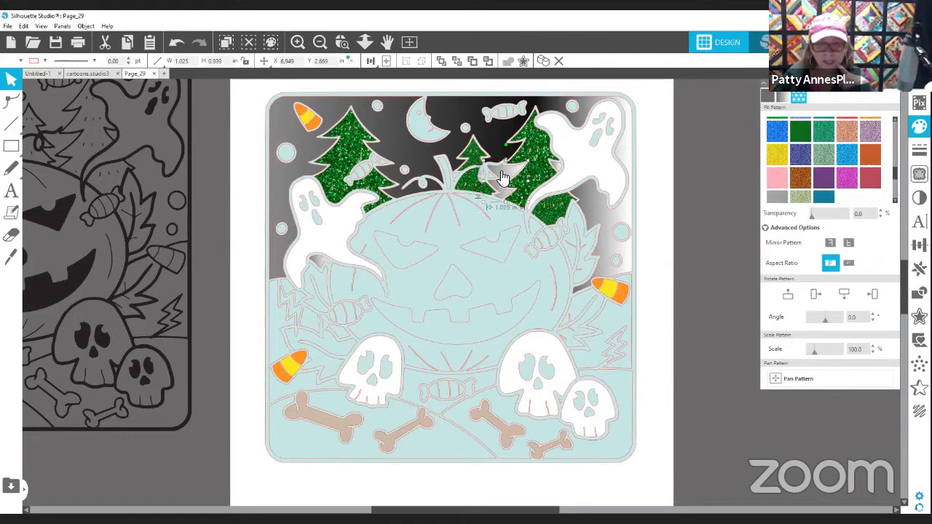
click(21, 60)
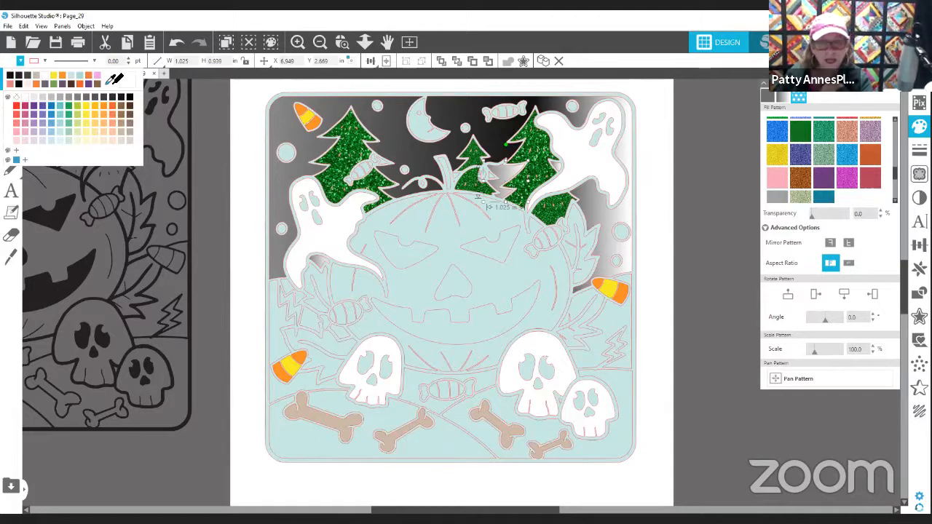
click(113, 78)
click(539, 167)
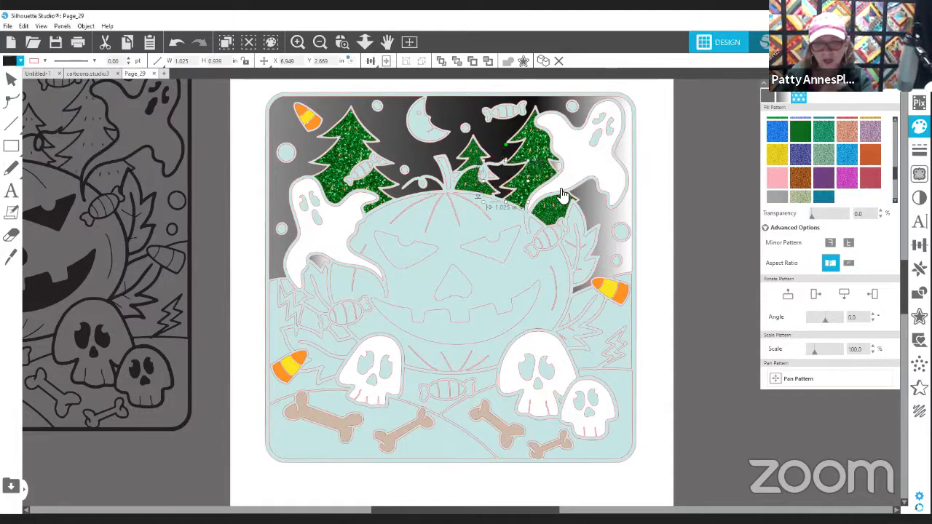
click(651, 167)
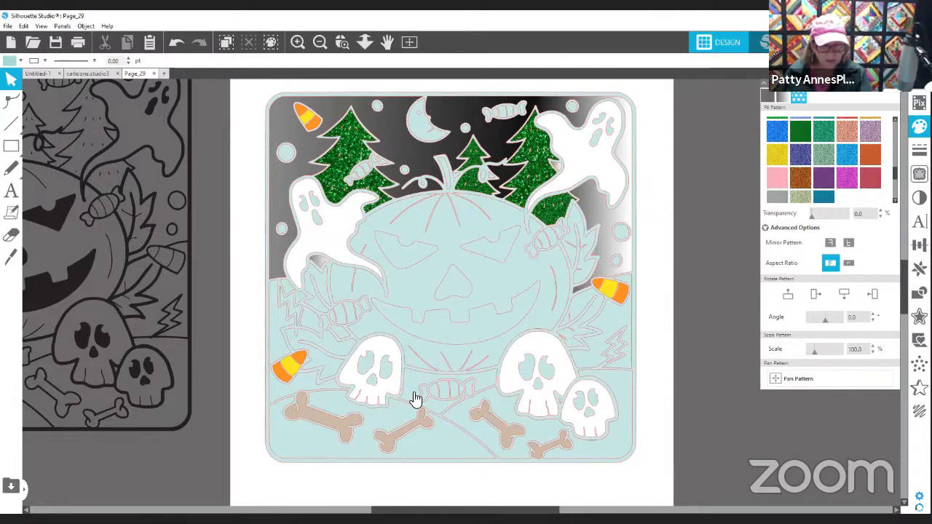
Fill the pumpkin with the orange glitter pattern, rotated to 70 degrees and scaled to 260%.
click(493, 281)
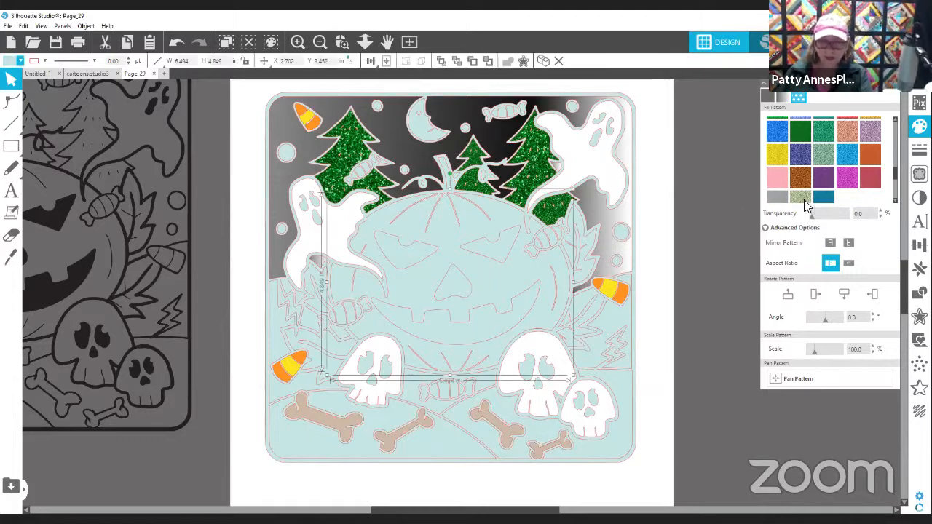
click(866, 155)
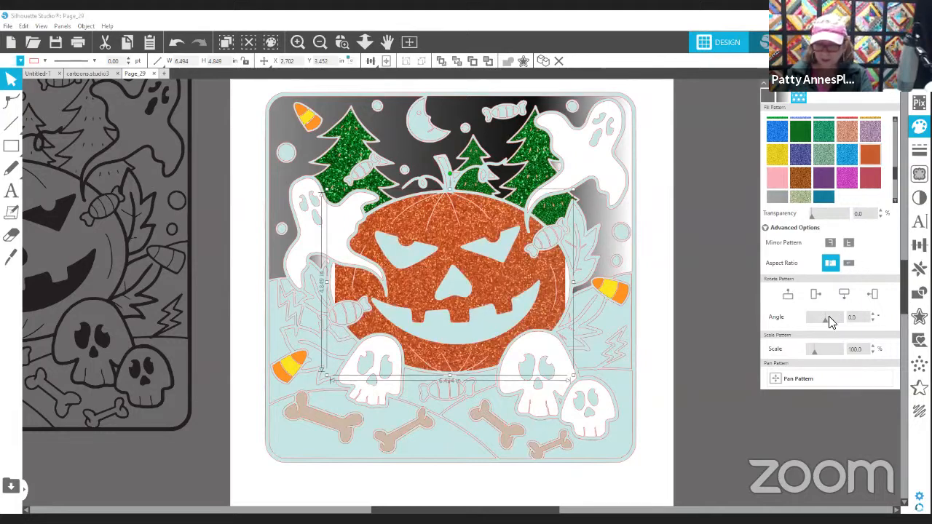
mouse_move(829, 322)
mouse_down()
mouse_move(814, 320)
mouse_move(830, 322)
mouse_up()
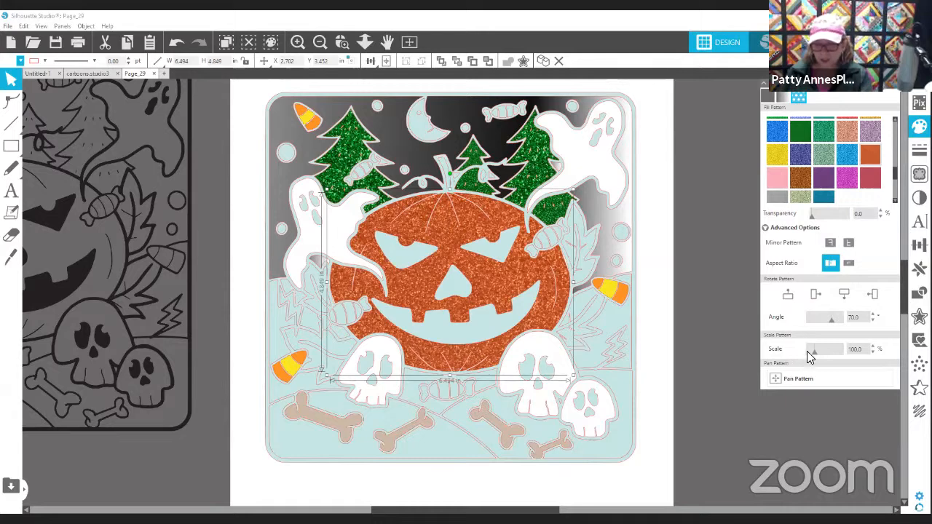
mouse_move(810, 352)
mouse_down()
mouse_move(847, 351)
mouse_move(824, 349)
mouse_up()
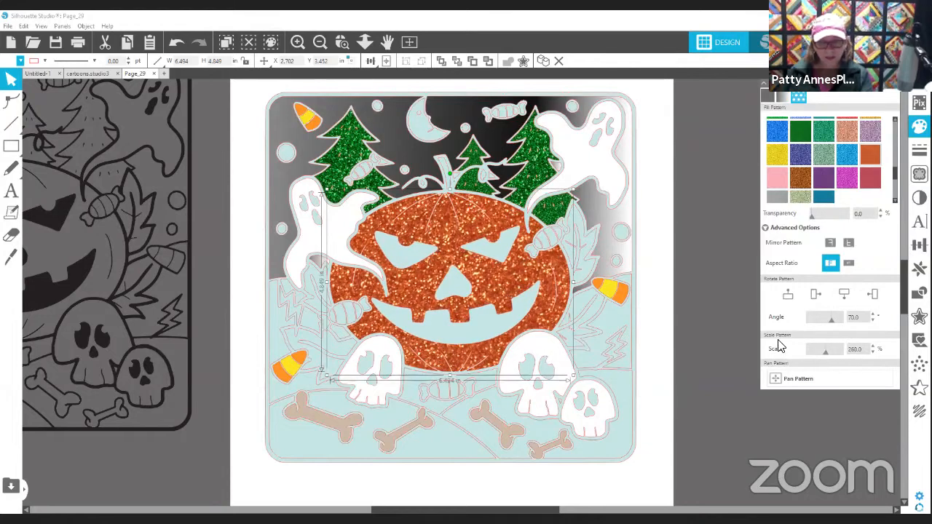
click(740, 324)
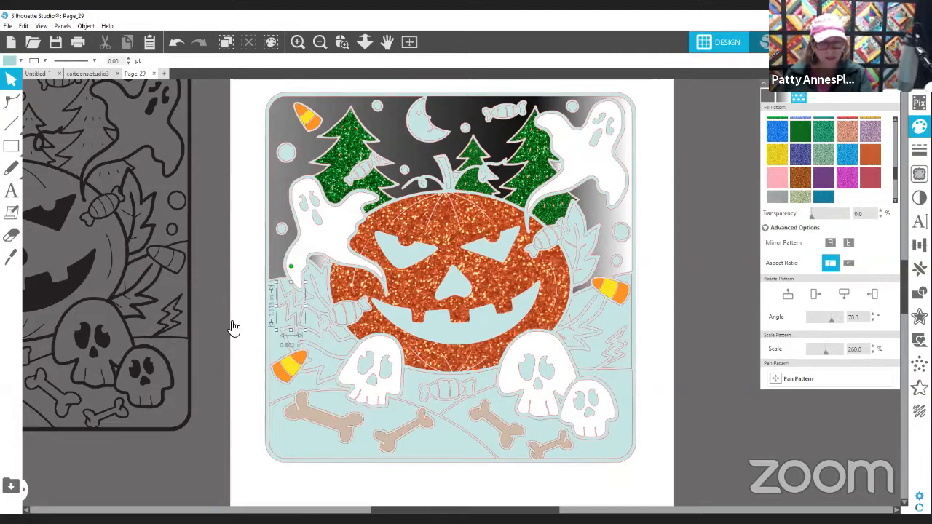
Fill both lightning bolts beside the pumpkin with yellow.
click(294, 315)
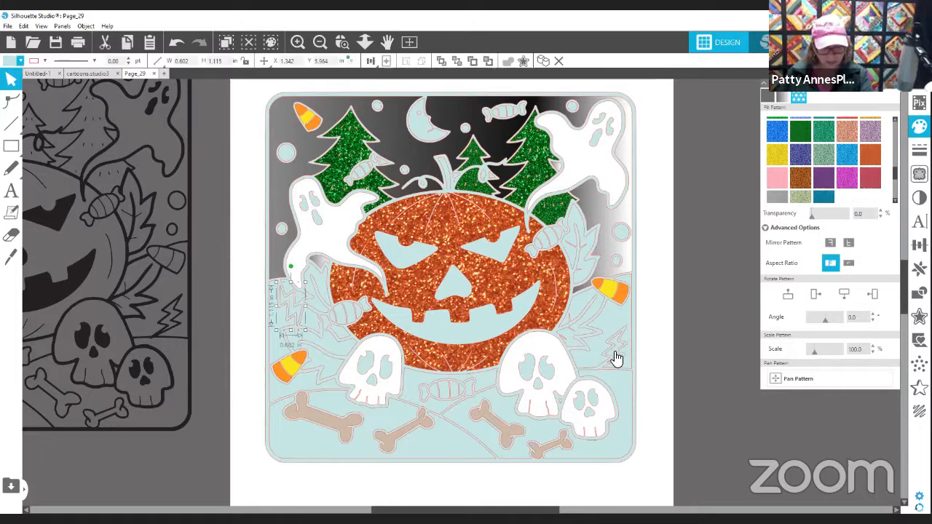
shift+click(614, 357)
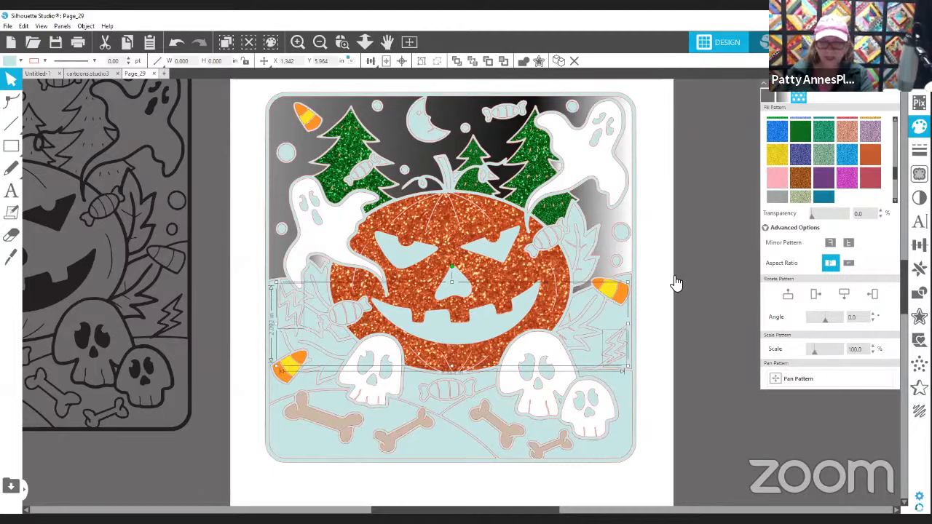
click(20, 61)
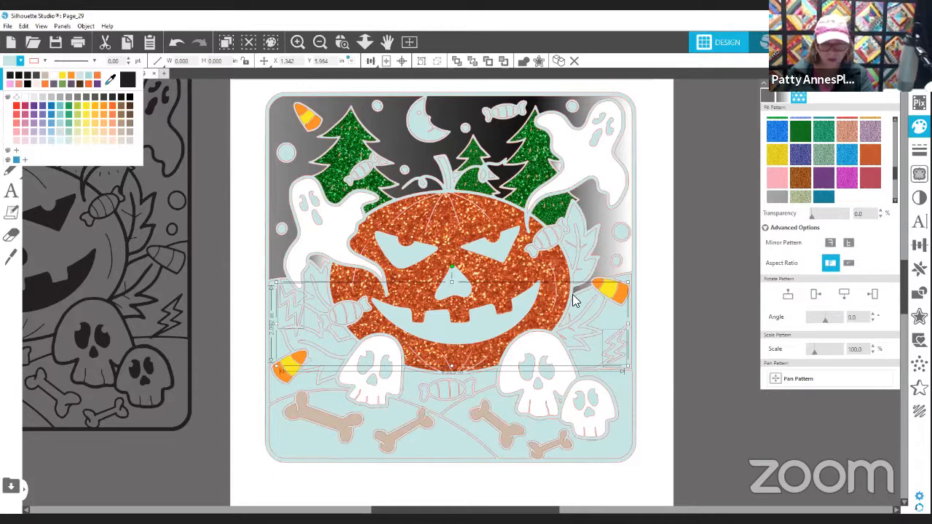
click(651, 328)
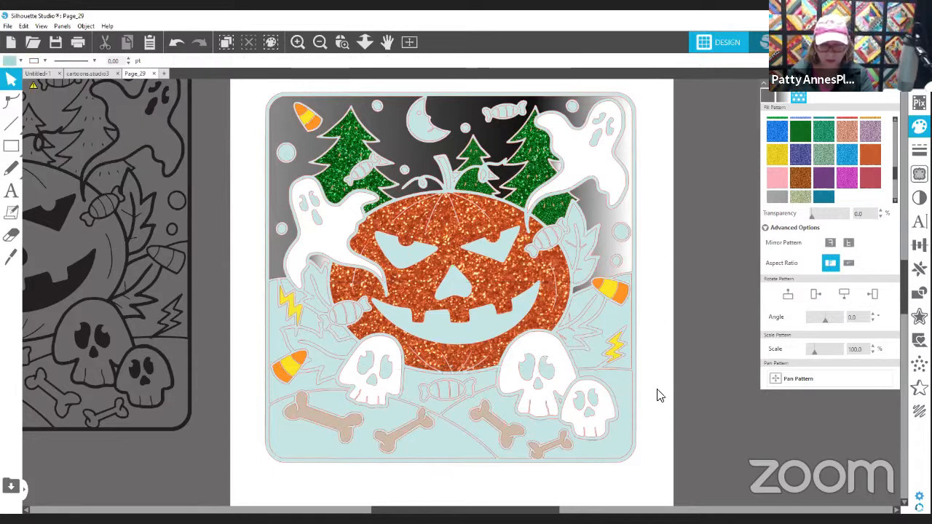
Fill the background hills on both sides of the pumpkin with yellow-green.
click(622, 325)
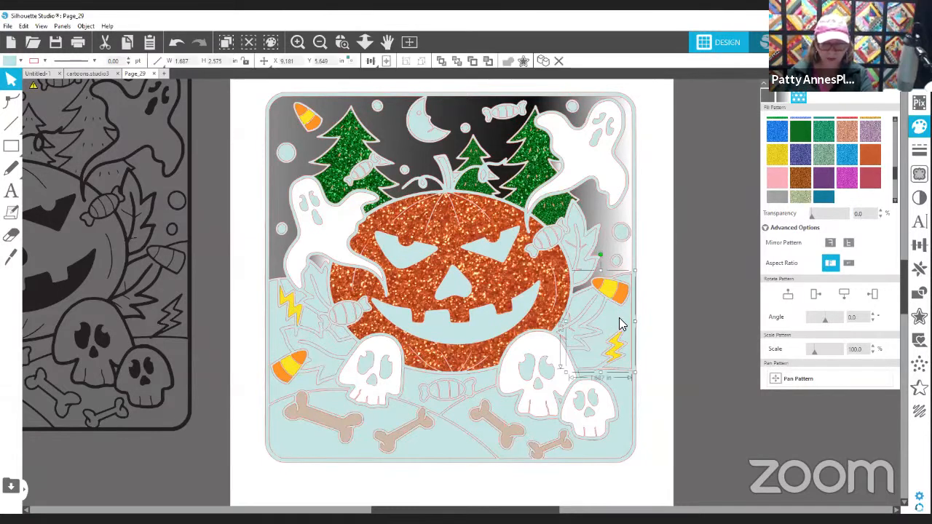
click(20, 60)
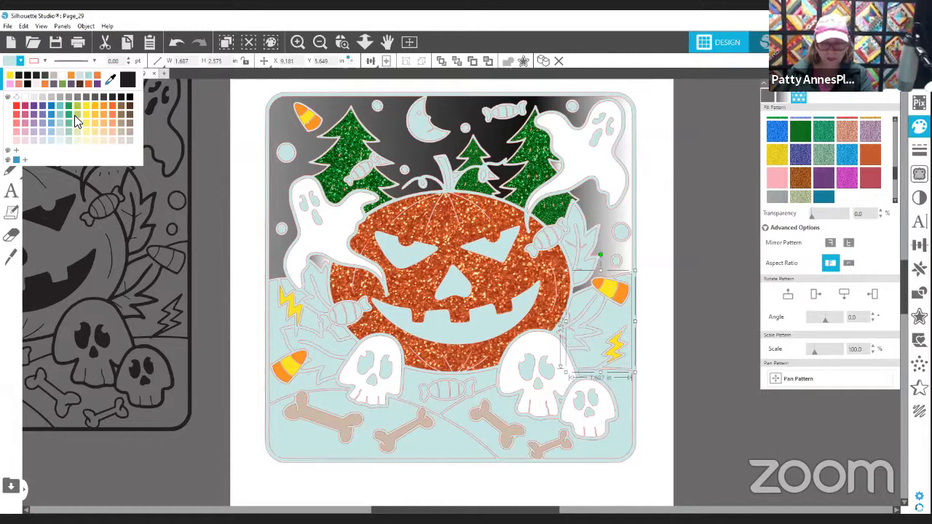
click(77, 120)
click(277, 323)
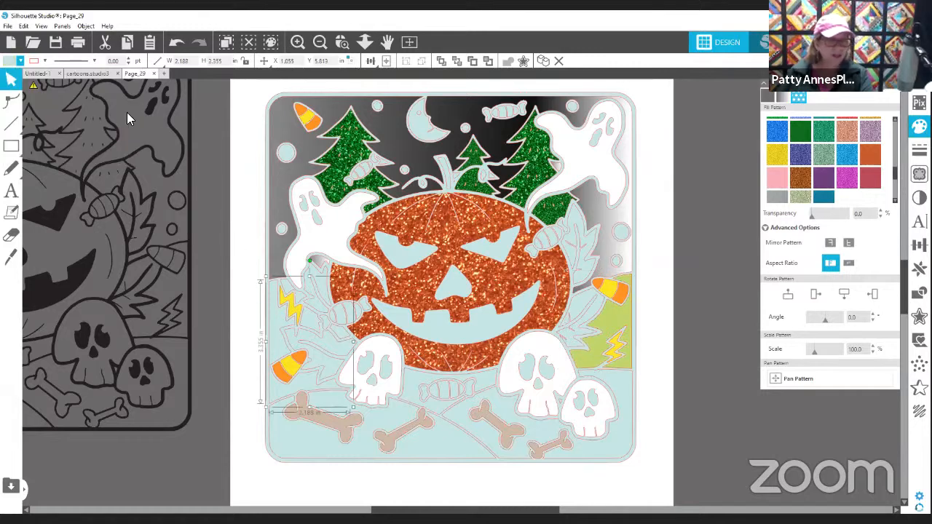
click(20, 60)
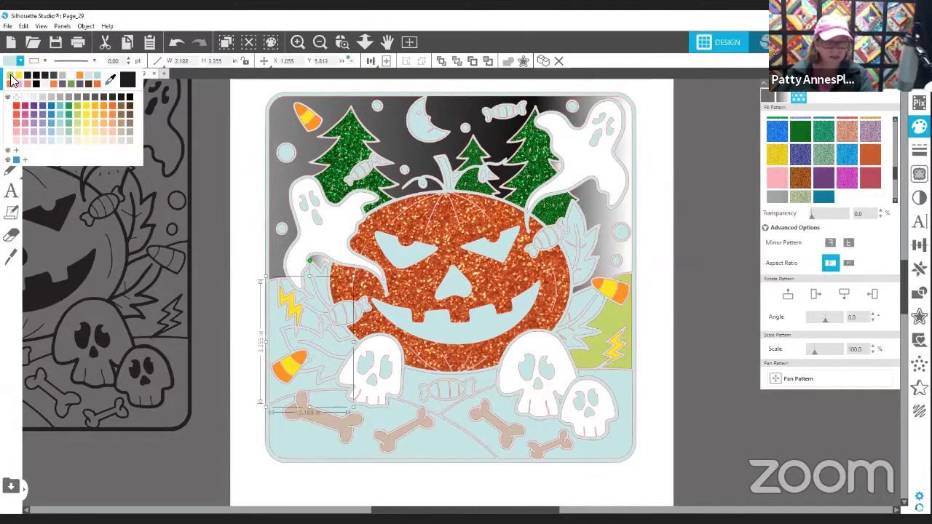
click(10, 75)
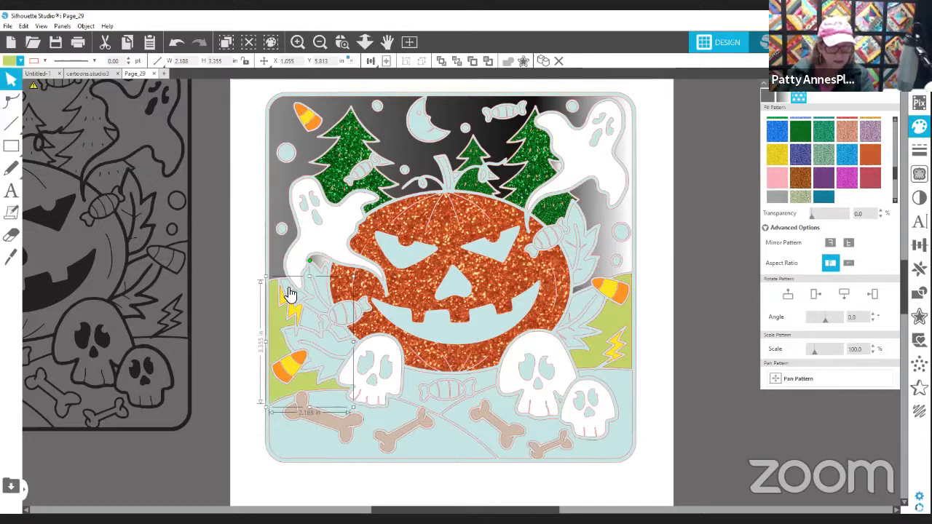
Fill the two small ground gaps between the lightning bolt and the leaves left of the pumpkin with the same yellow-green.
click(290, 293)
click(16, 61)
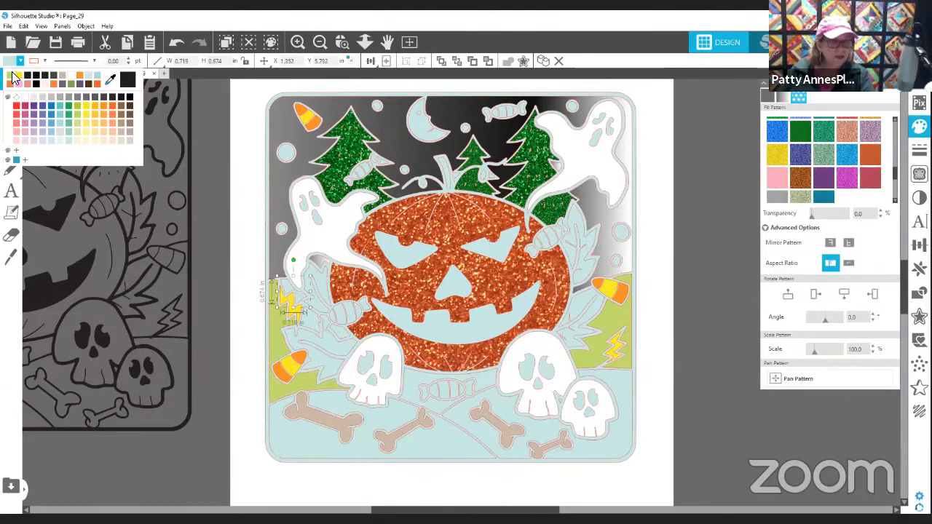
click(9, 78)
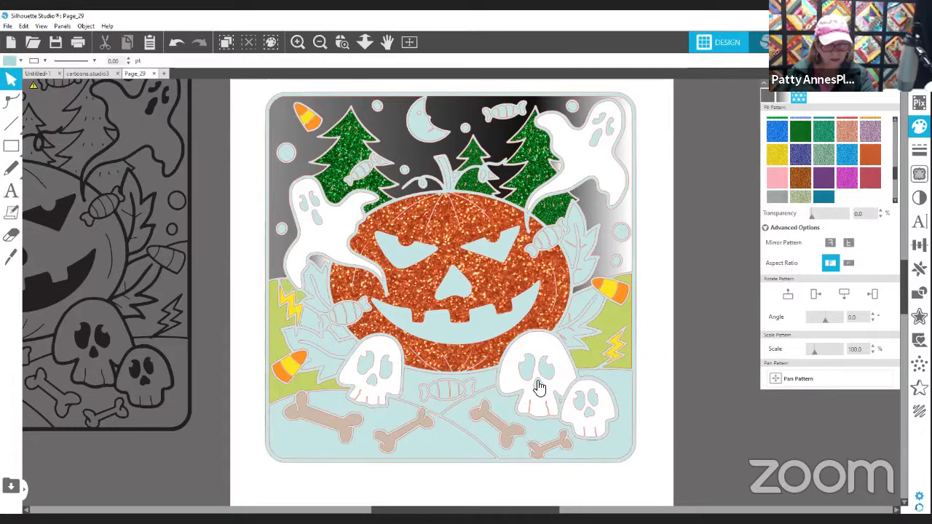
click(315, 328)
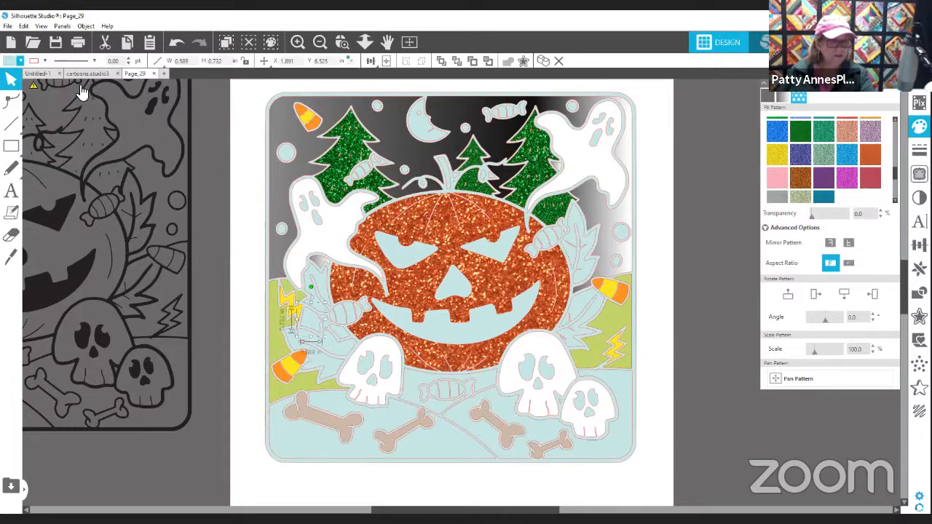
click(8, 63)
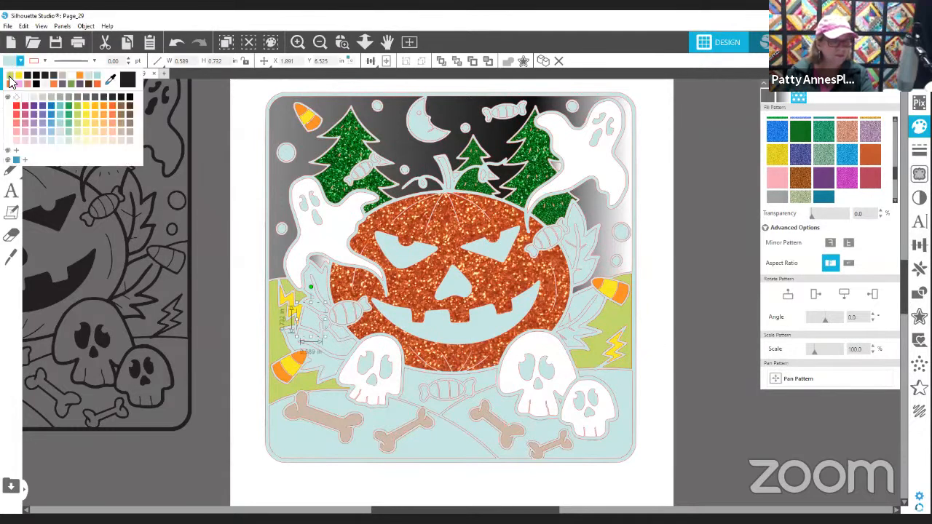
click(9, 77)
click(644, 393)
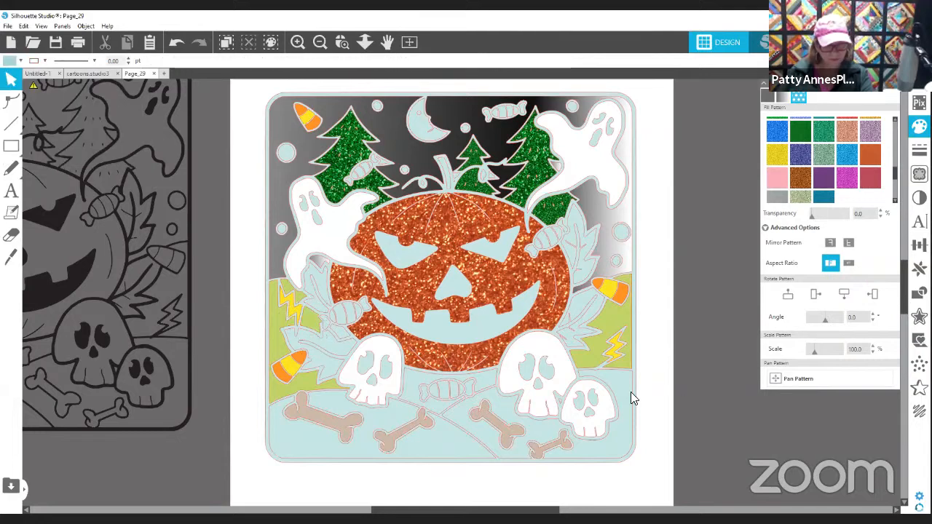
Fill the gap below the candy left of the pumpkin and the ground between the skulls with the same yellow-green.
click(344, 340)
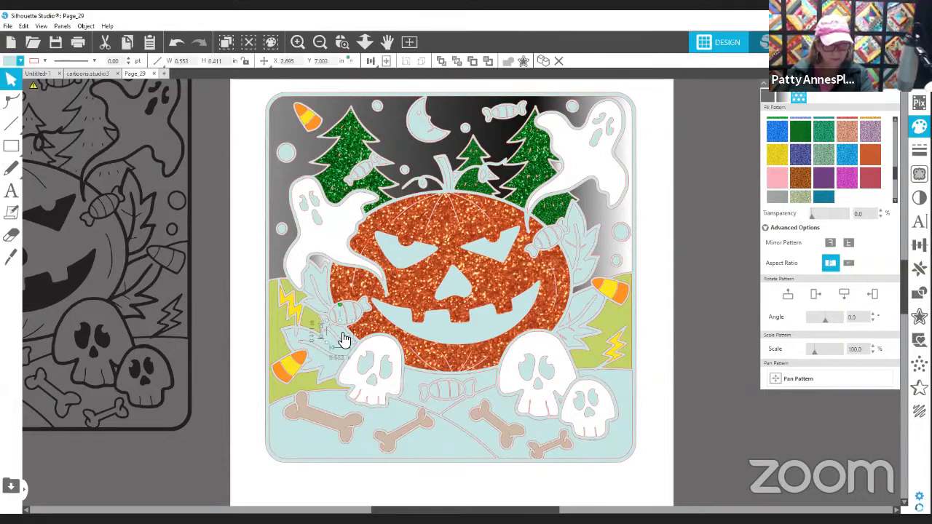
click(8, 63)
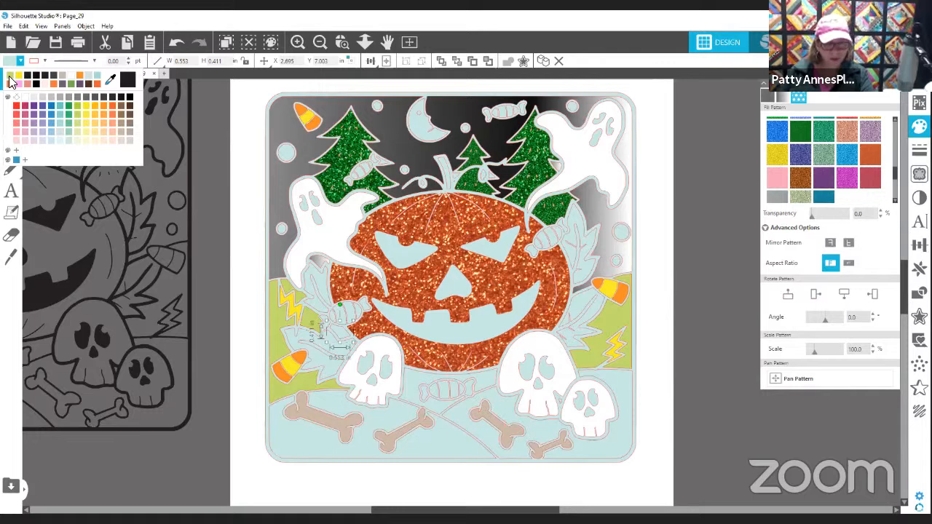
click(575, 358)
click(412, 393)
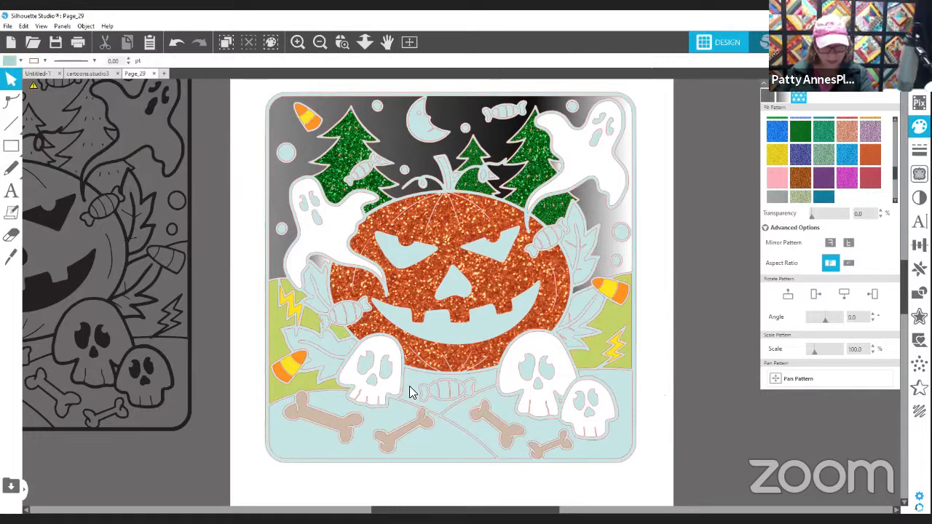
click(410, 393)
click(8, 62)
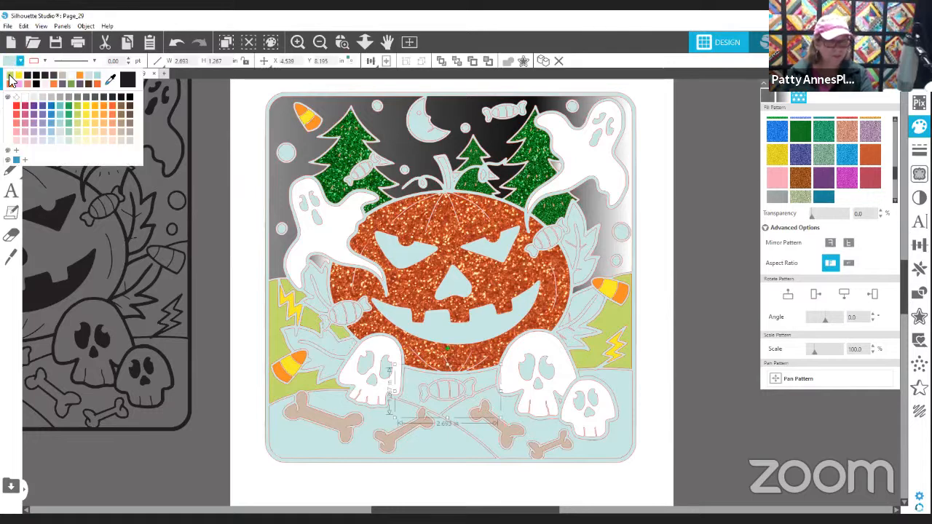
click(10, 80)
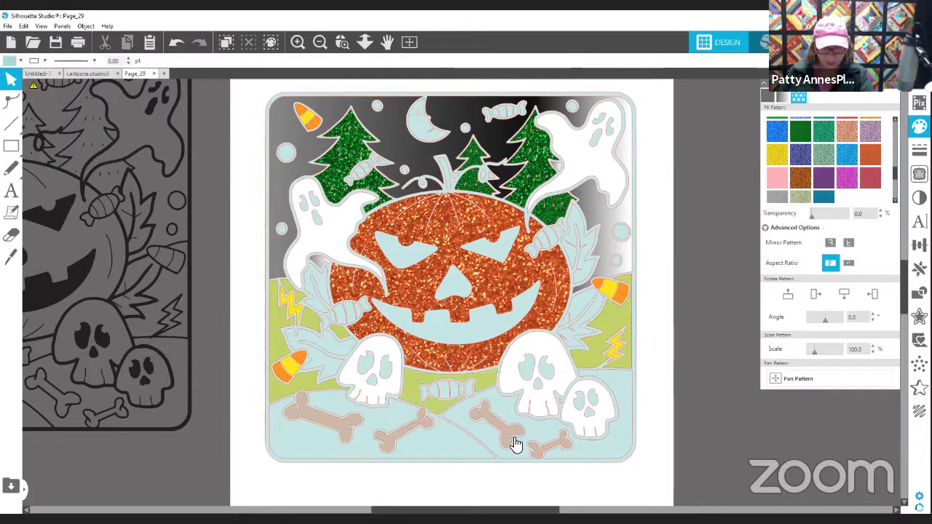
Fill the right foreground hill with pale yellow-green and the left foreground hill with the darker yellow-green.
click(545, 439)
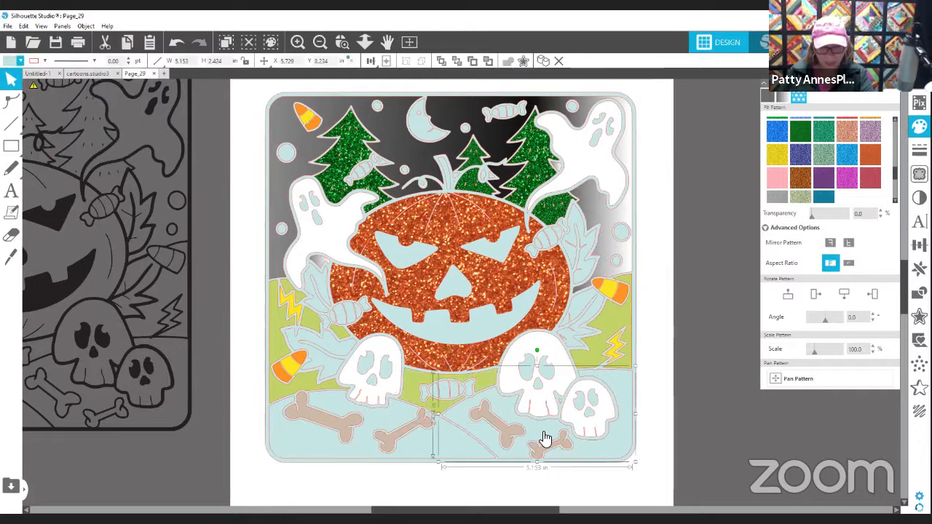
click(11, 63)
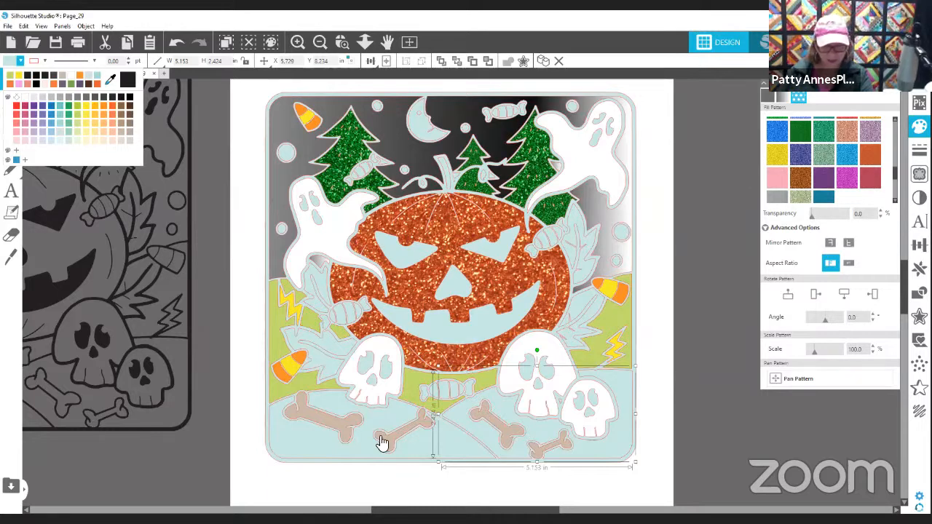
click(453, 446)
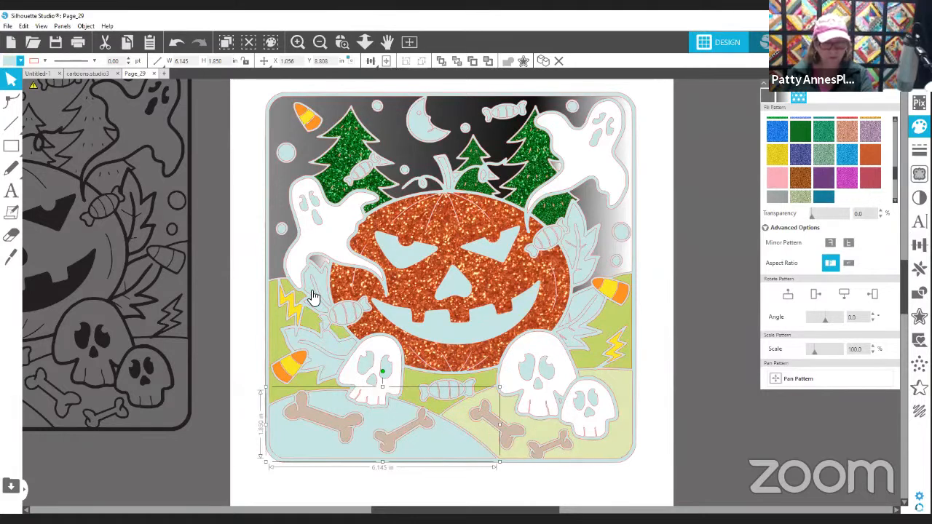
click(11, 63)
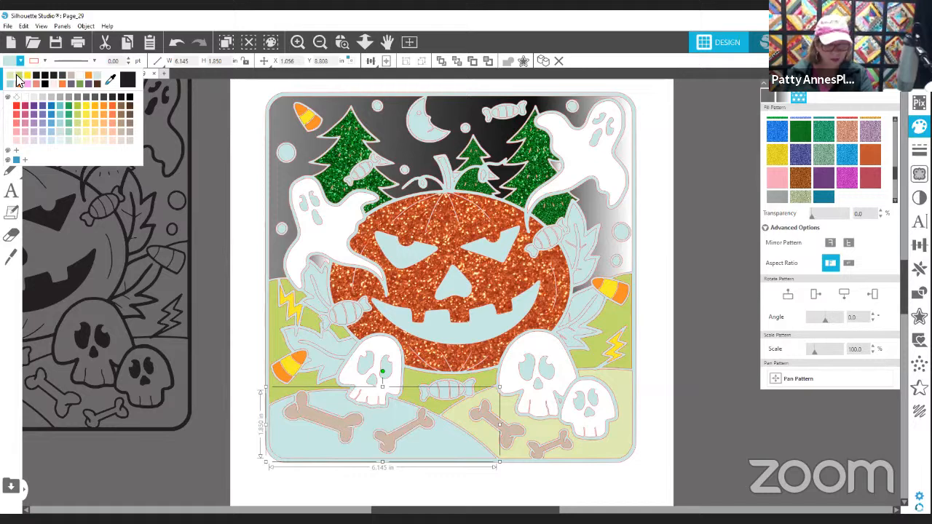
click(17, 75)
Fill the left background hill beside the pumpkin with the pale yellow-green used on the right foreground hill.
click(281, 327)
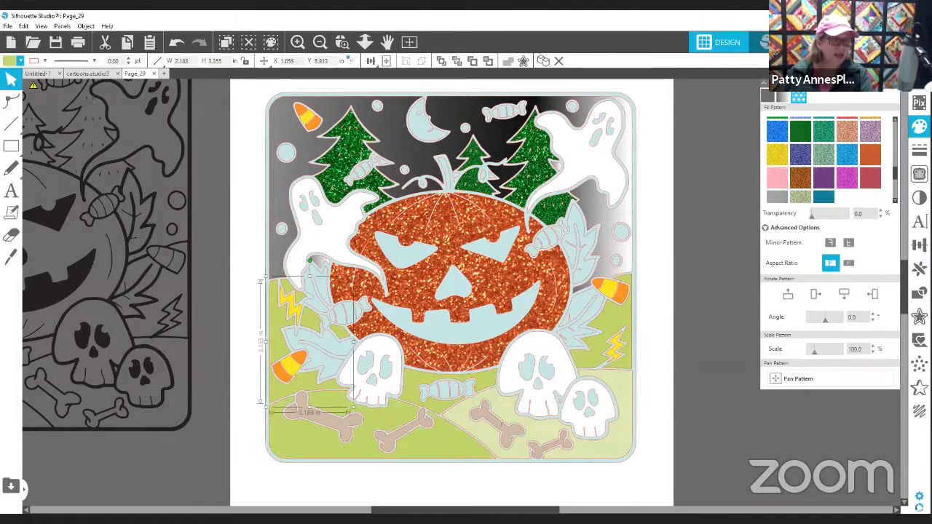
click(11, 62)
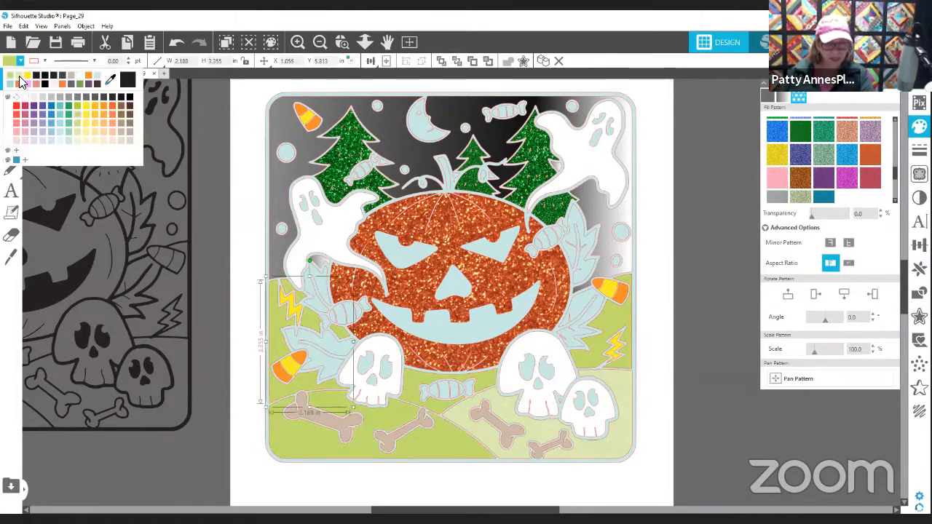
click(21, 82)
Fill the small ground gaps between the lightning bolt, leaves and candy left of the pumpkin with the same pale yellow-green.
click(316, 325)
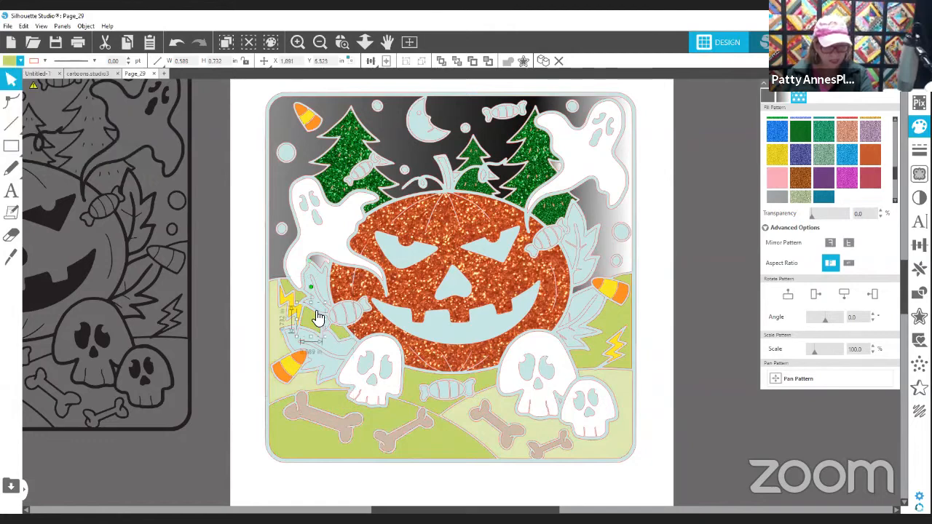
shift+click(292, 290)
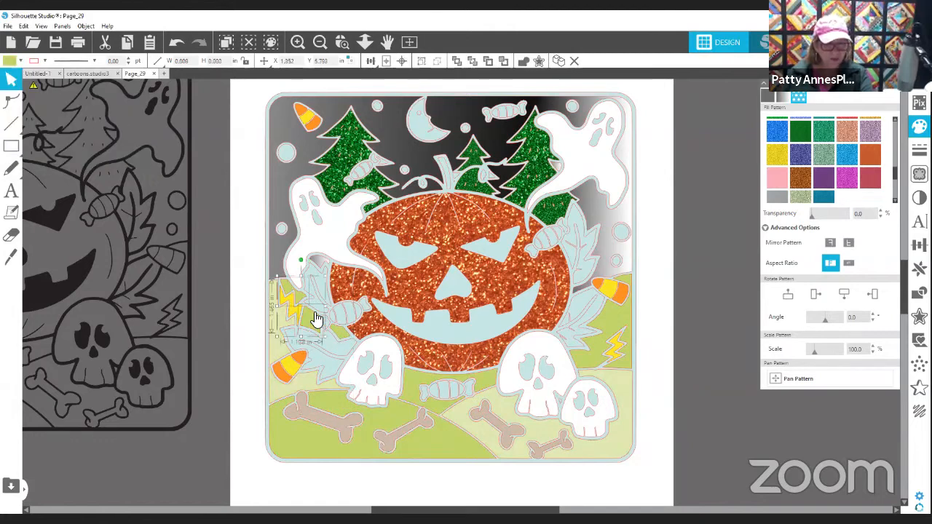
shift+click(342, 340)
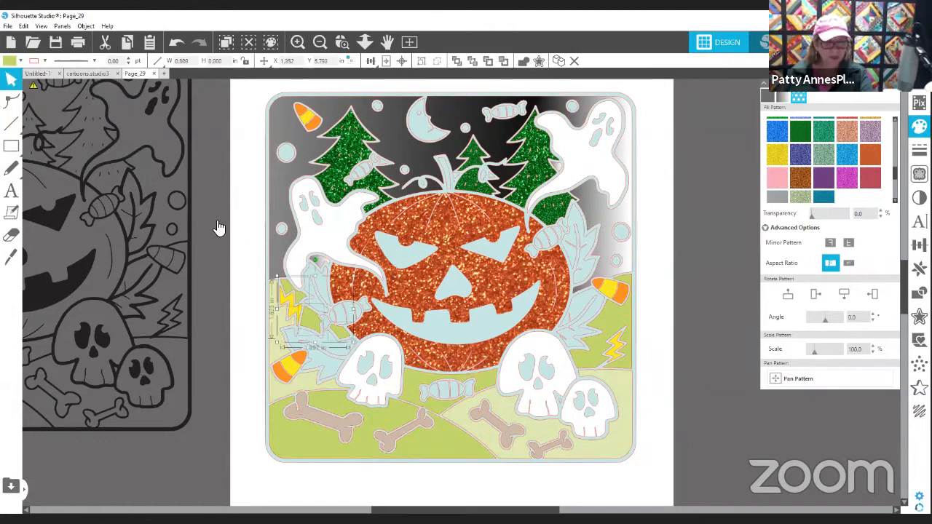
click(21, 60)
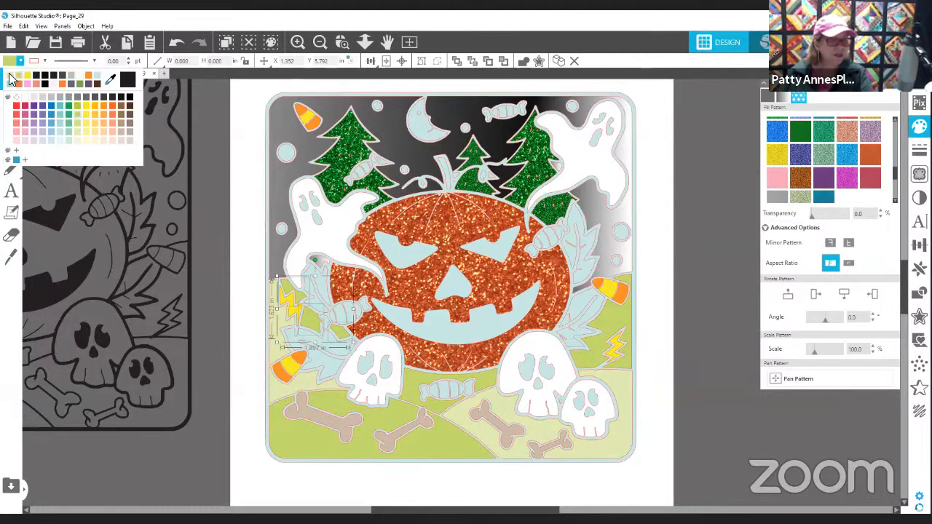
click(10, 75)
click(676, 411)
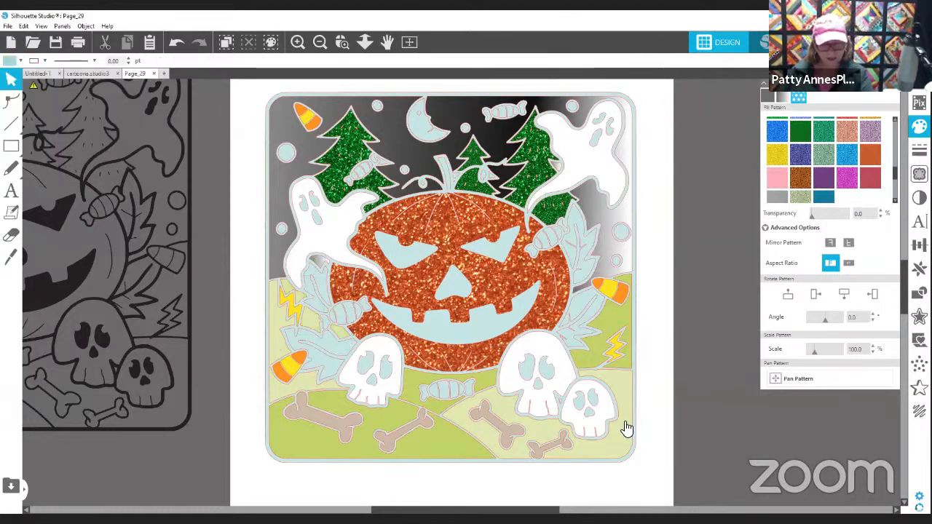
Fill the right foreground hill with the darker yellow-green and the right background hill with pale yellow-green.
click(609, 386)
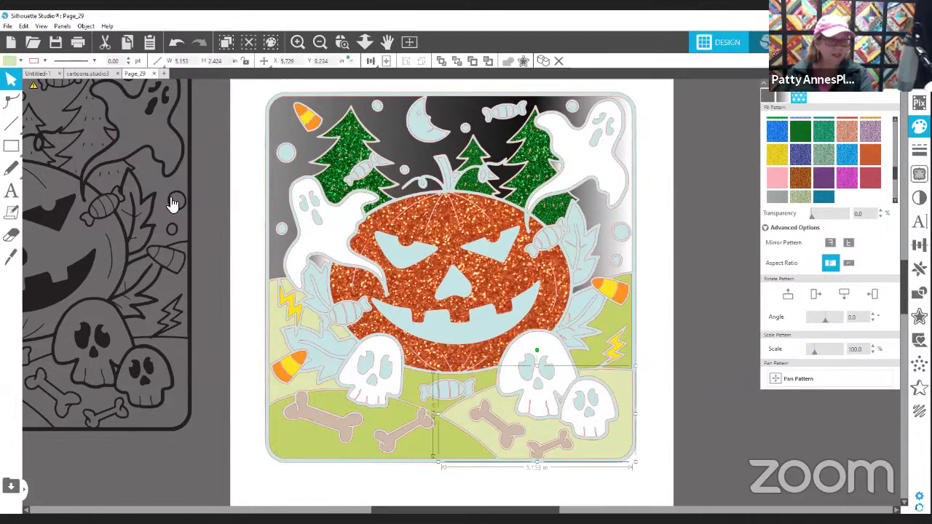
click(19, 61)
click(20, 82)
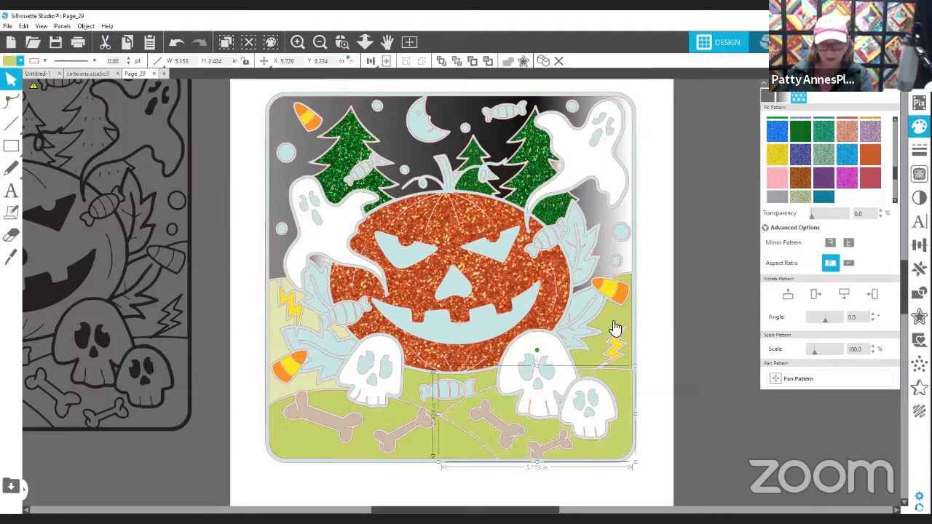
click(614, 327)
click(9, 62)
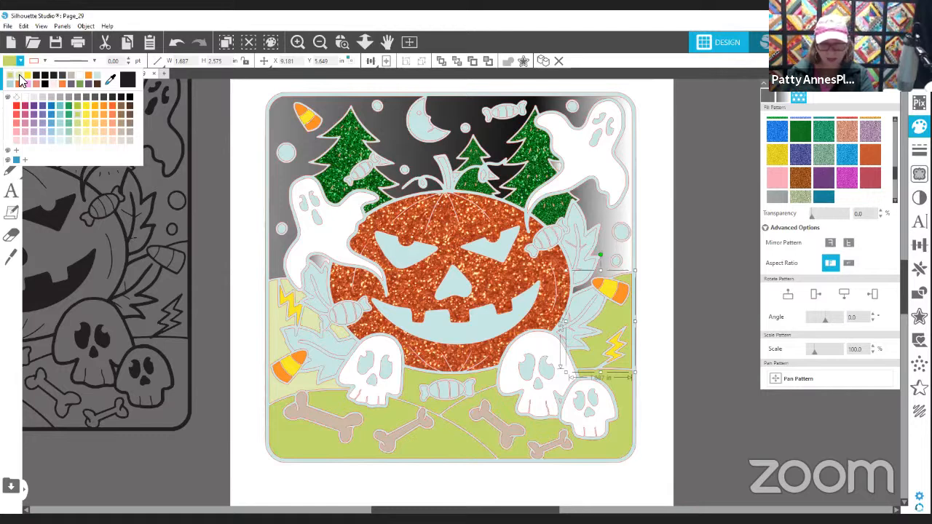
click(21, 82)
Fill all the leaves on both sides of the pumpkin with solid green.
click(585, 262)
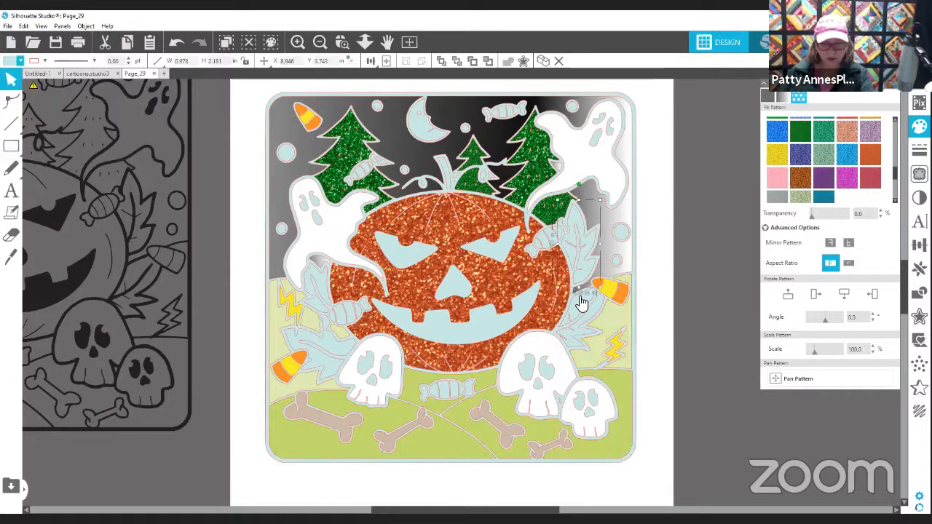
click(321, 292)
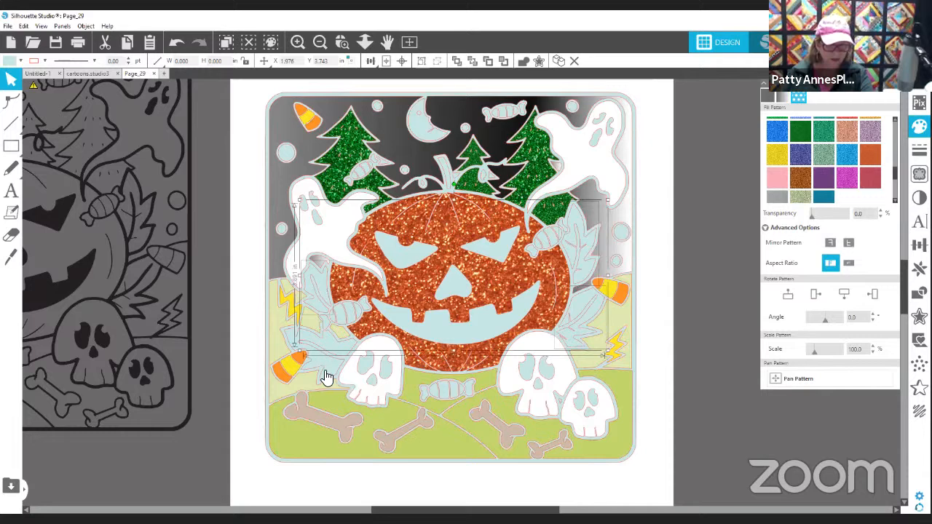
click(298, 358)
click(20, 60)
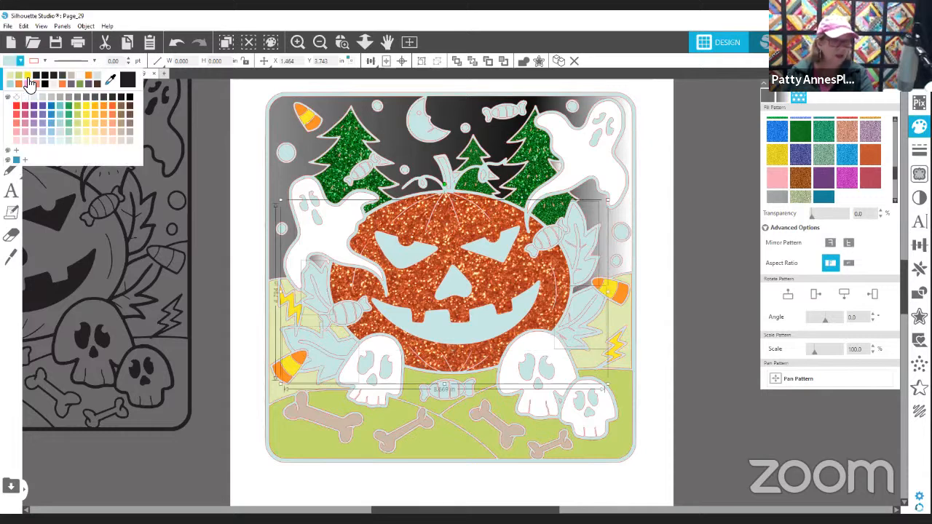
click(68, 107)
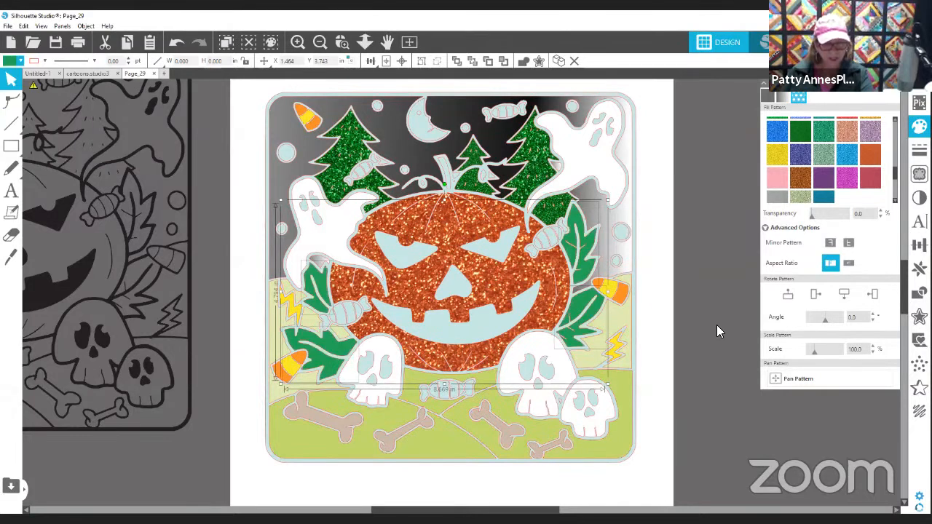
click(716, 332)
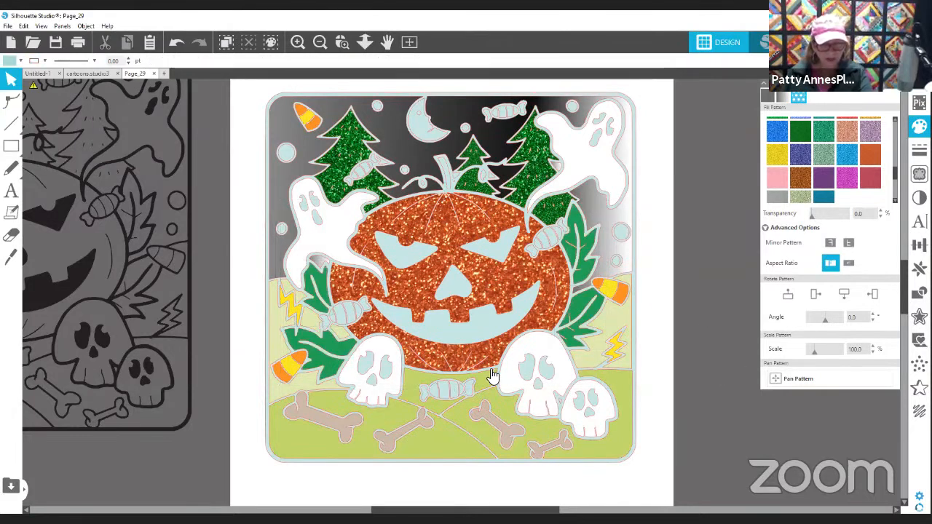
Fill the line-art outline and frame of the whole scene with black.
scroll(679, 292, up, 1)
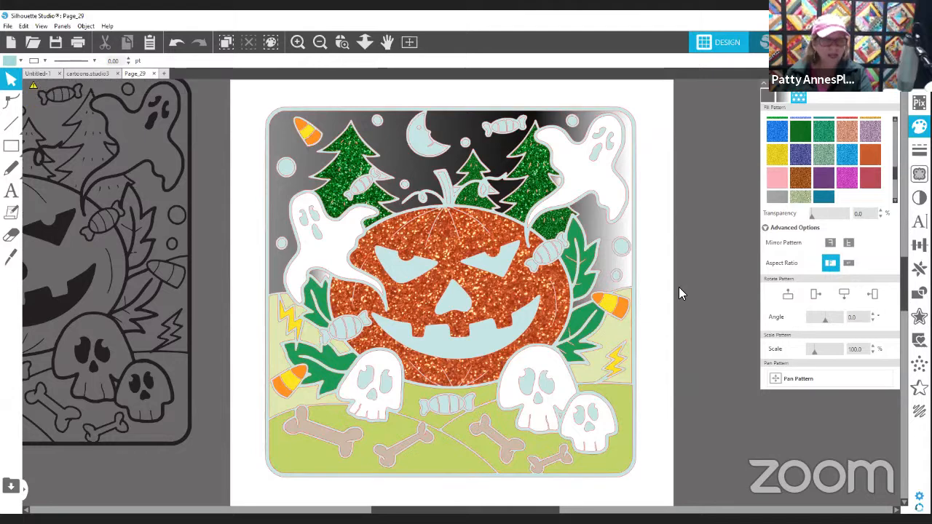
click(382, 110)
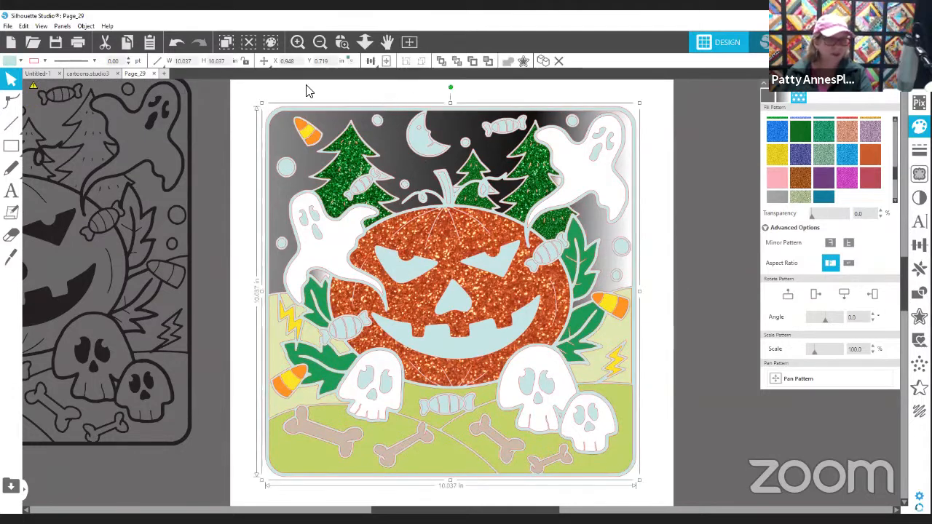
click(11, 61)
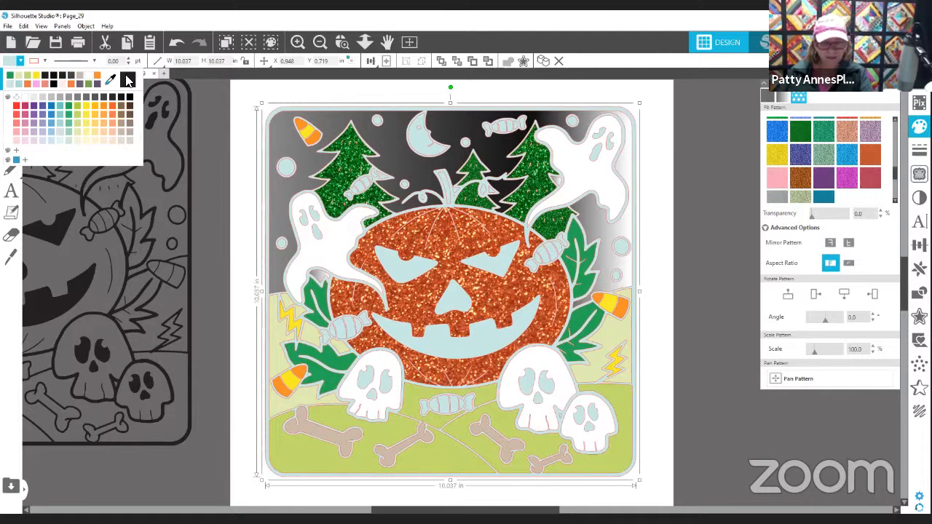
click(126, 78)
scroll(697, 285, down, 1)
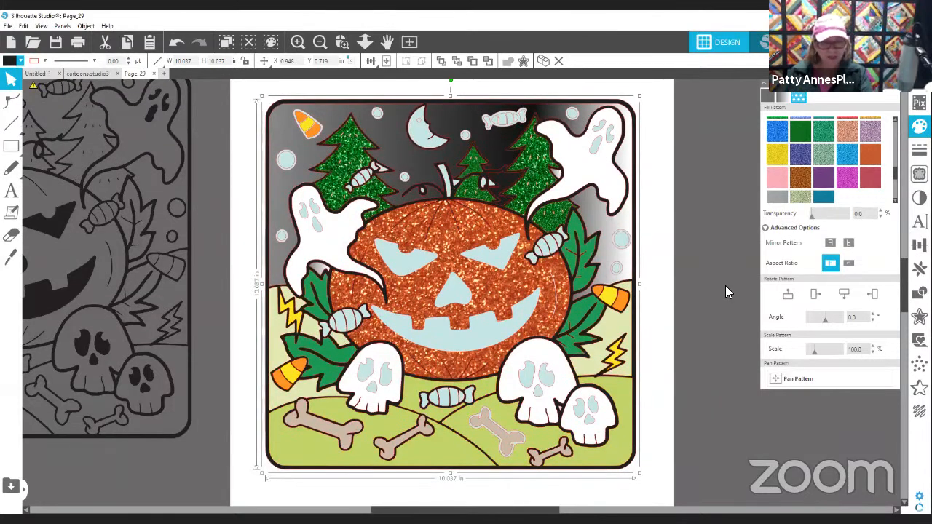
Fill the pumpkin's two eyes, nose and mouth with yellow.
click(402, 270)
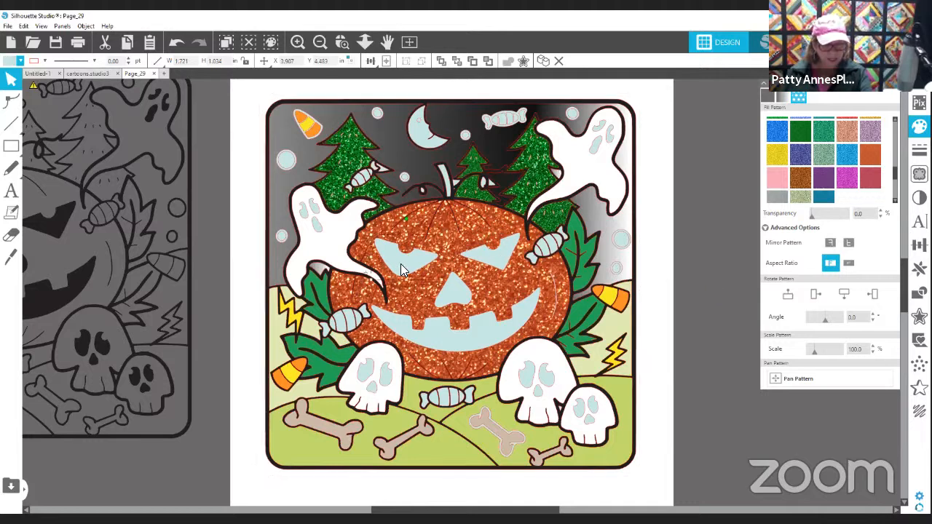
shift+click(493, 264)
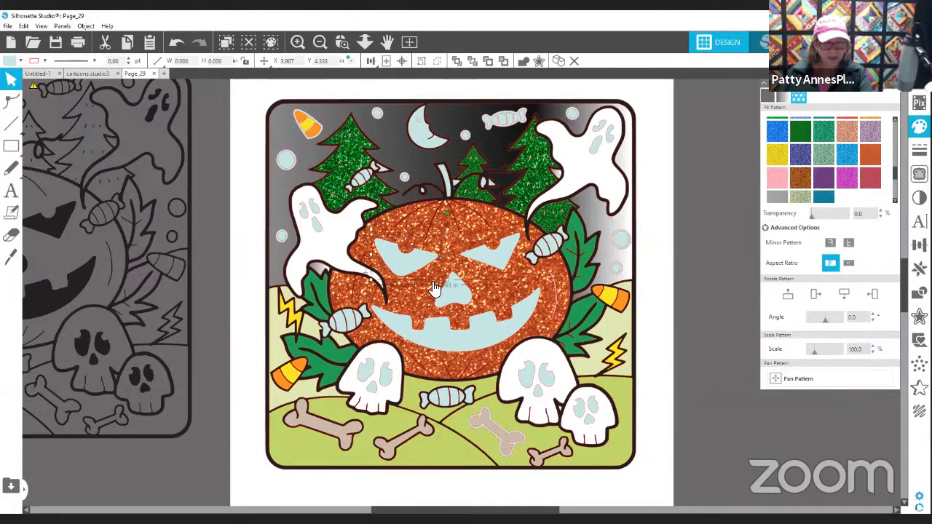
shift+click(457, 298)
shift+click(461, 342)
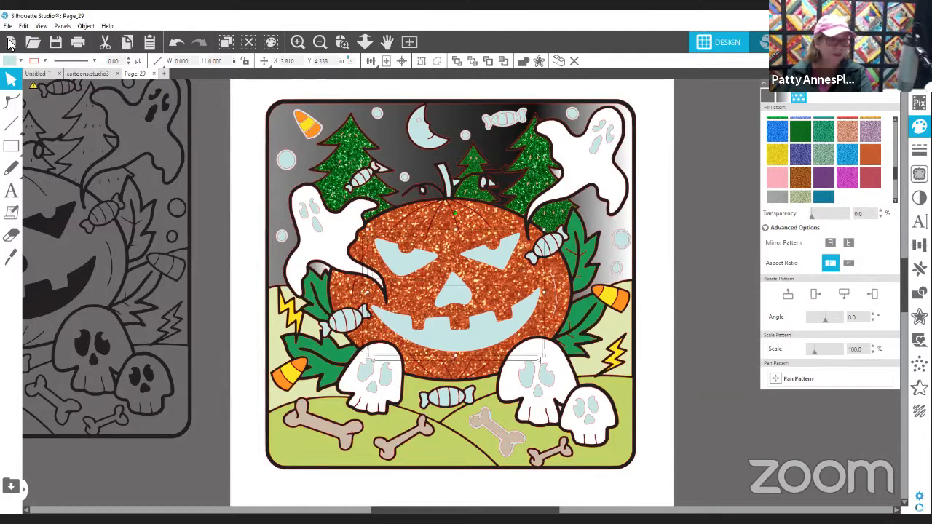
click(20, 60)
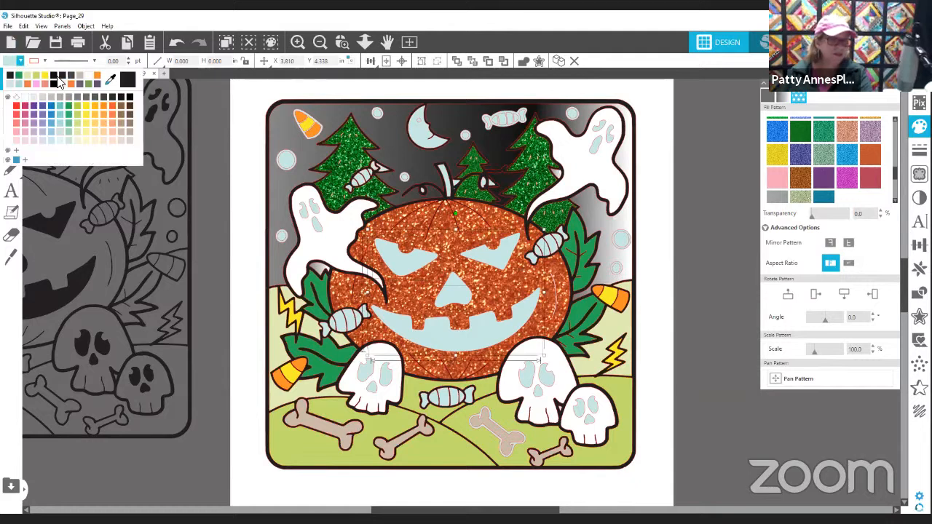
click(83, 105)
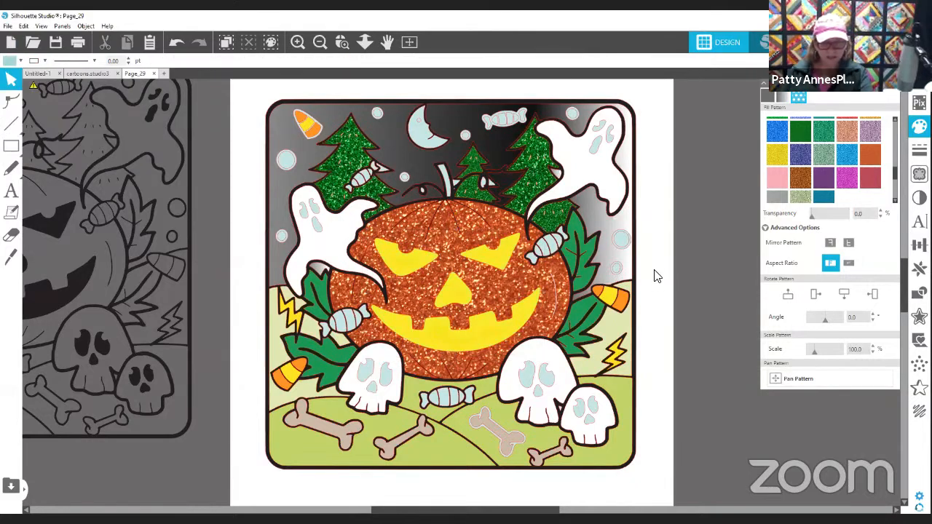
Subtract both eye shapes and the nose from the left skull so the black layer shows through.
click(367, 378)
click(385, 362)
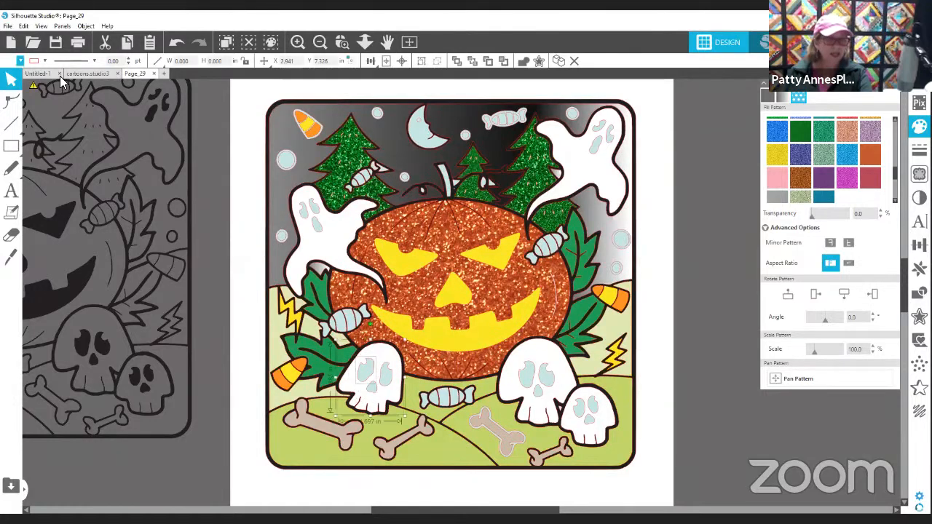
click(919, 292)
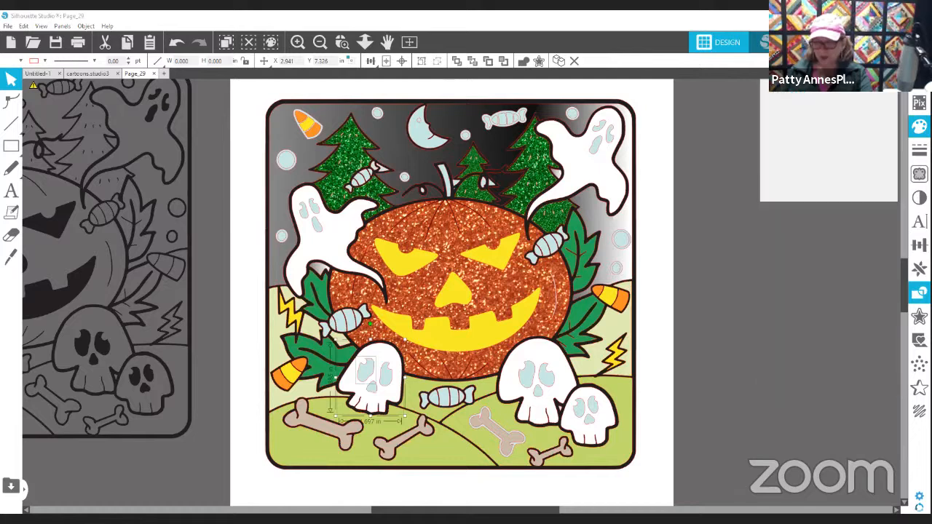
click(846, 109)
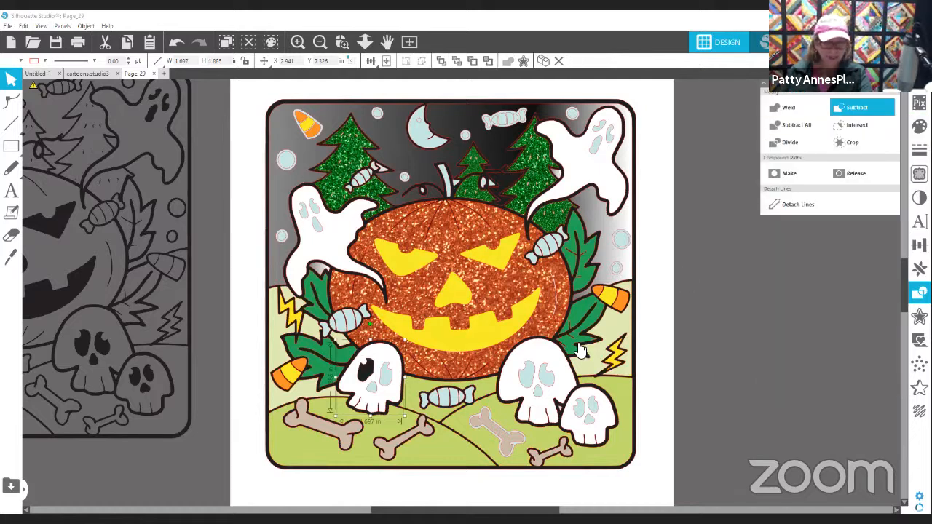
click(390, 382)
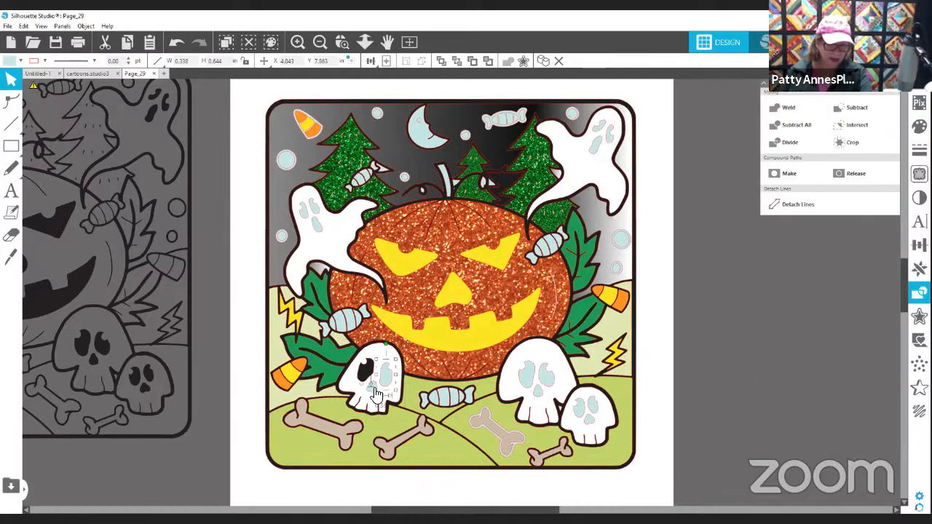
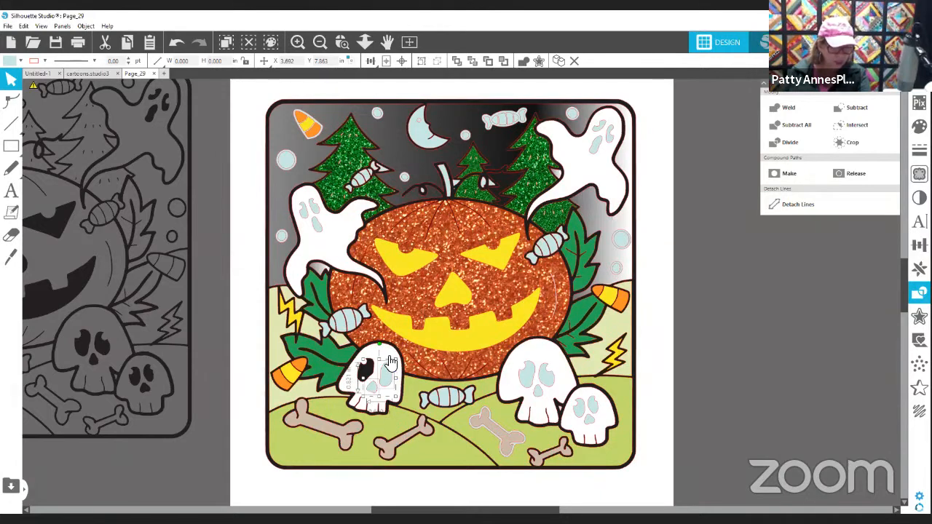
shift+click(385, 356)
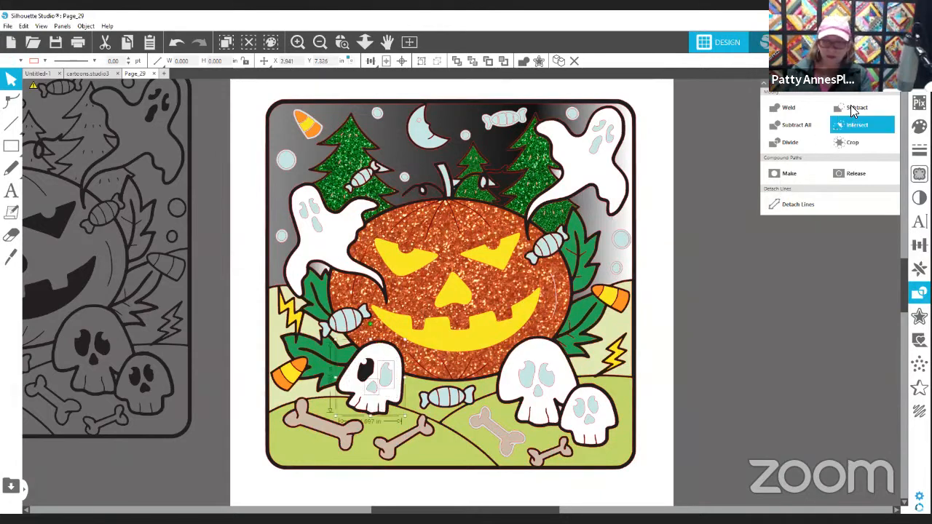
click(855, 108)
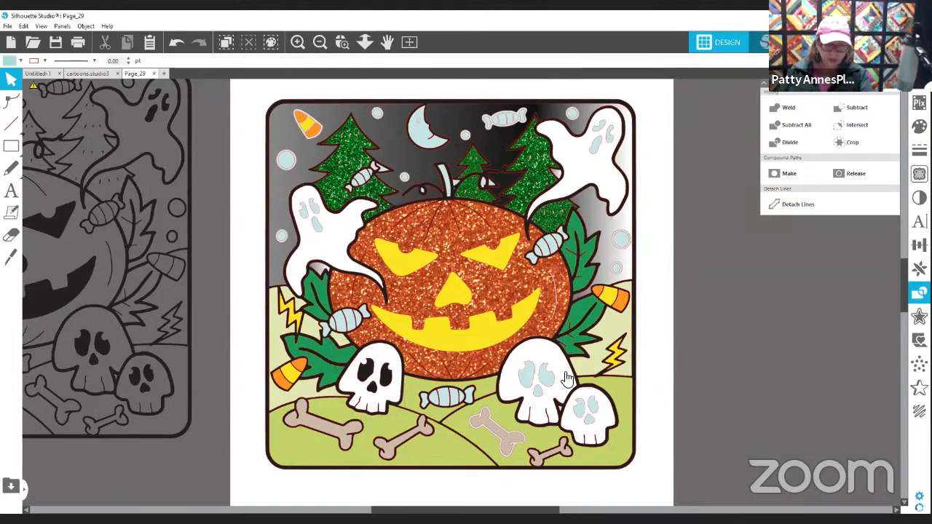
Try to subtract the eyes and noses from both skulls on the right side of the scene in one operation.
click(532, 391)
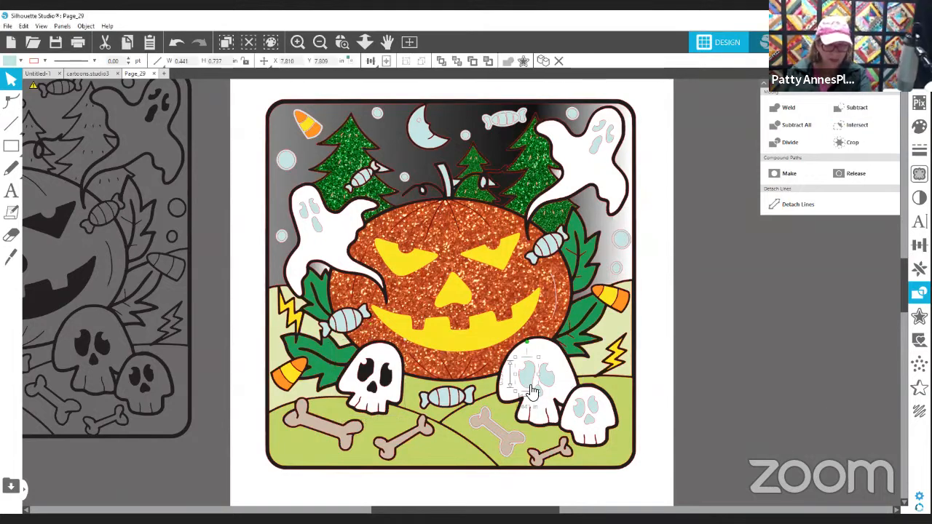
shift+click(542, 377)
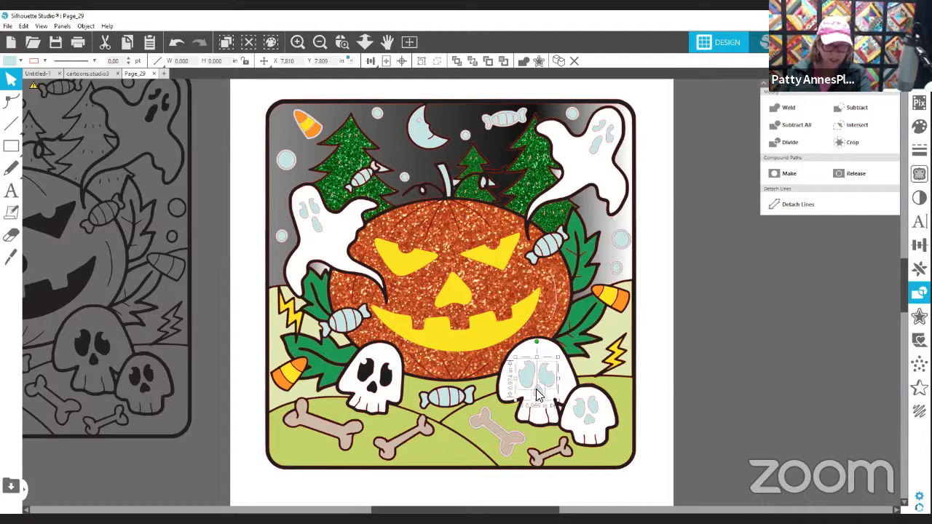
shift+click(577, 410)
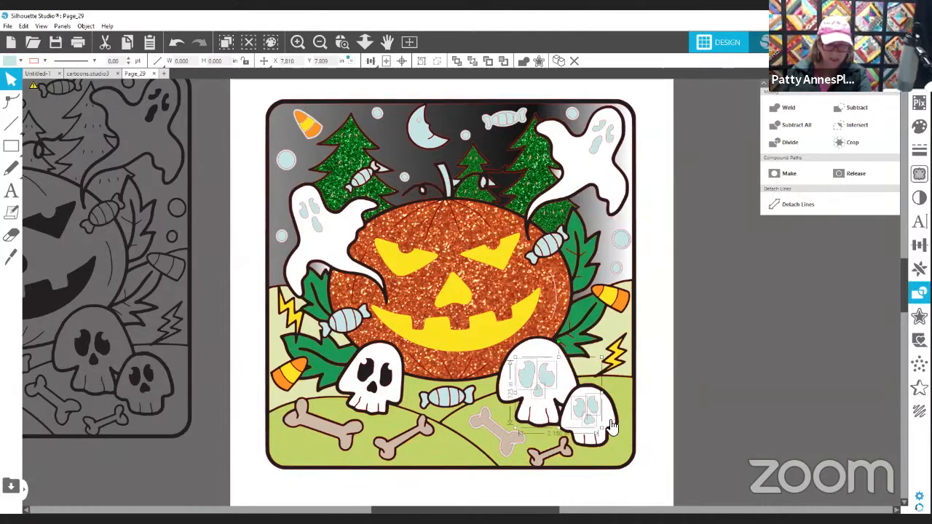
shift+click(607, 420)
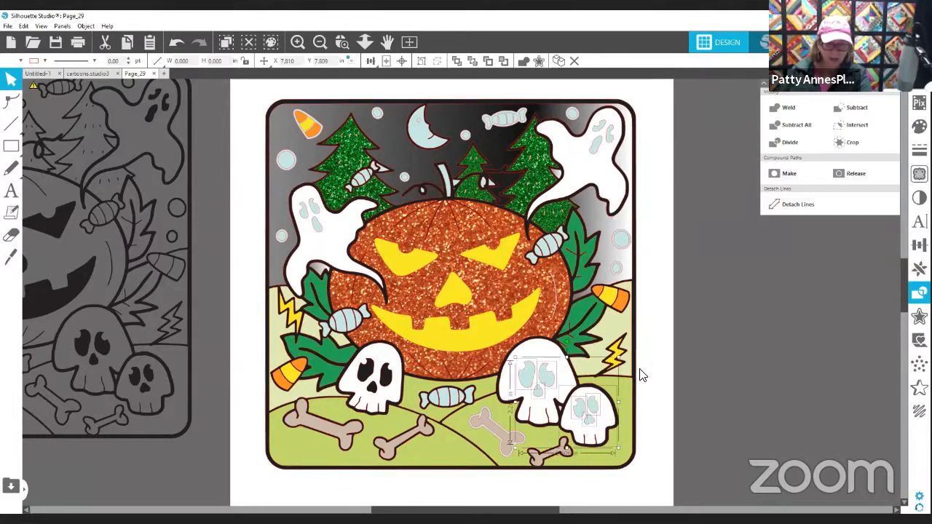
click(865, 111)
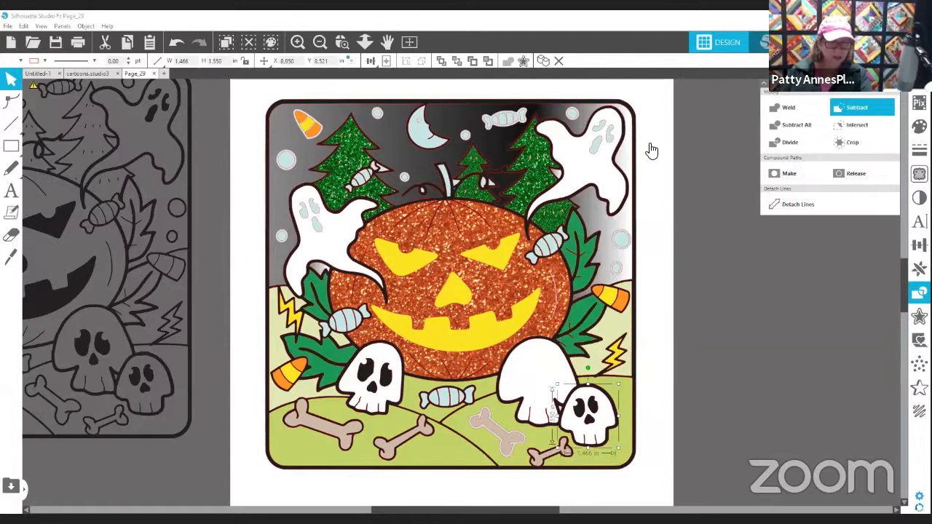
Undo the combined subtraction and the selection of the smaller skull's parts.
click(182, 44)
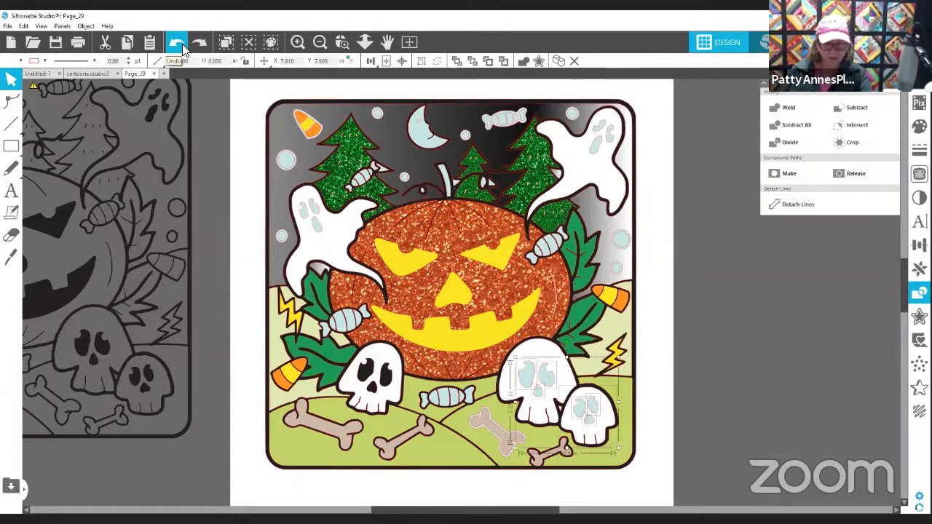
click(182, 44)
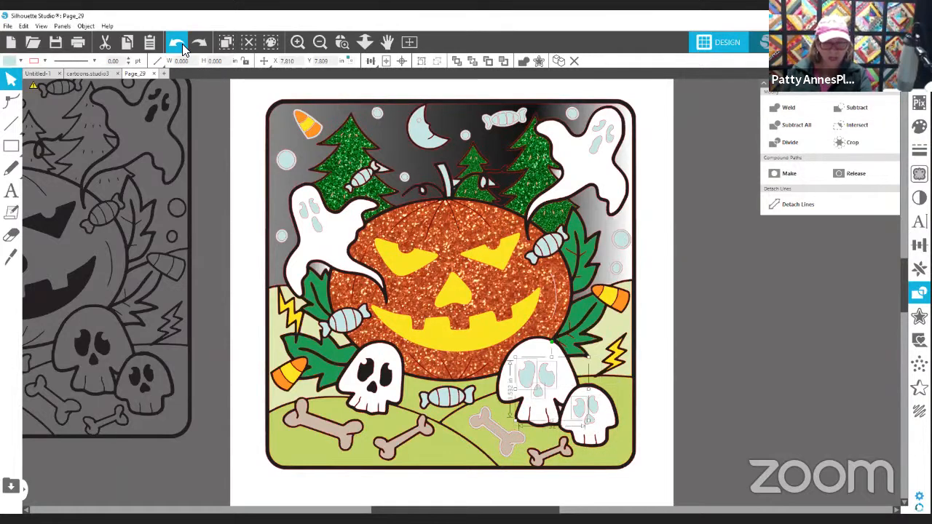
click(182, 44)
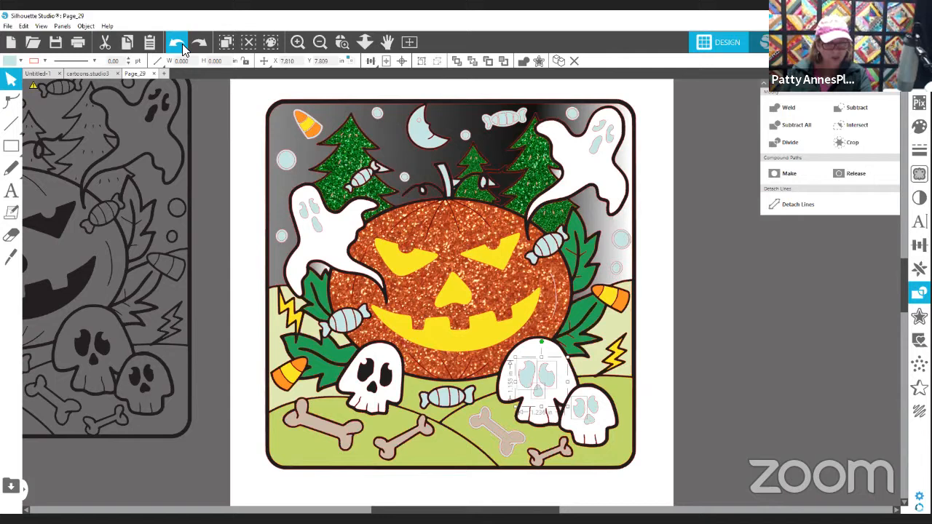
Subtract the eyes and nose from the larger right skull so the black layer shows through.
shift+click(551, 357)
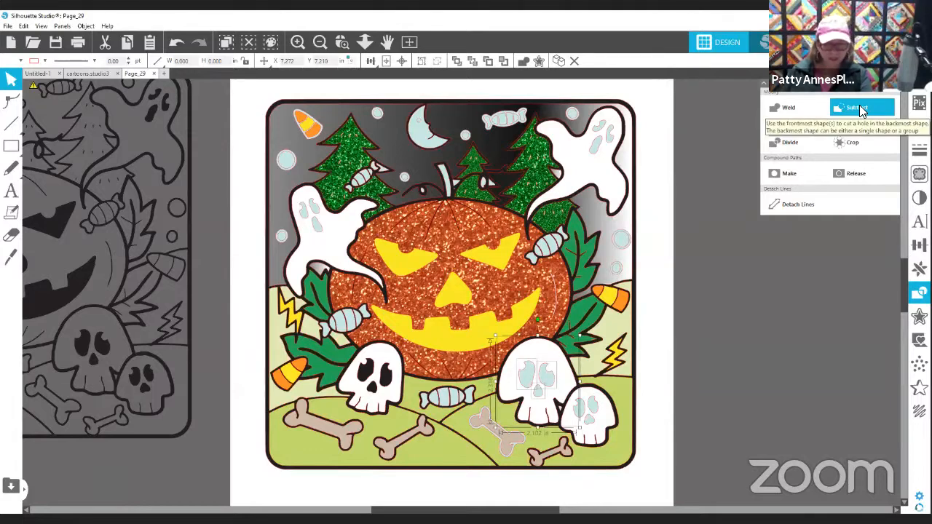
click(861, 110)
click(776, 399)
Subtract the eyes and nose from the smaller skull in the scene's lower right corner.
click(583, 416)
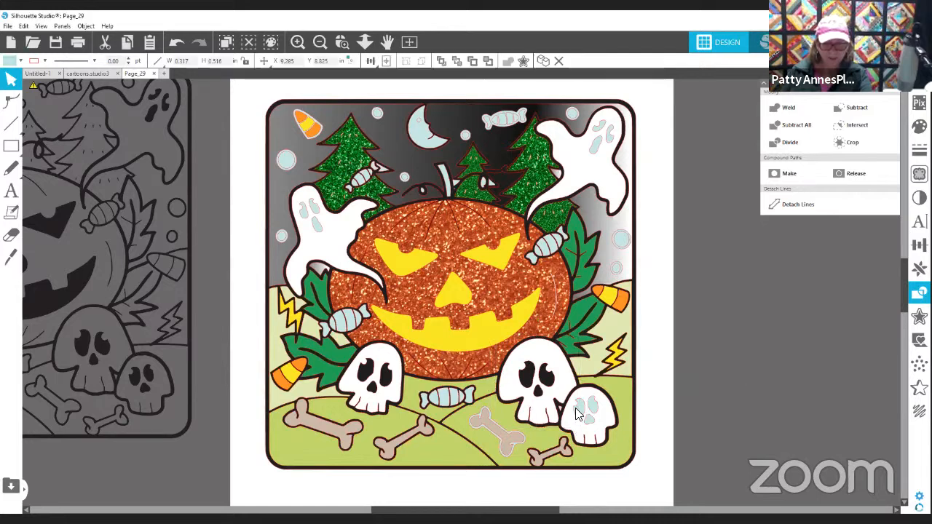
shift+click(594, 408)
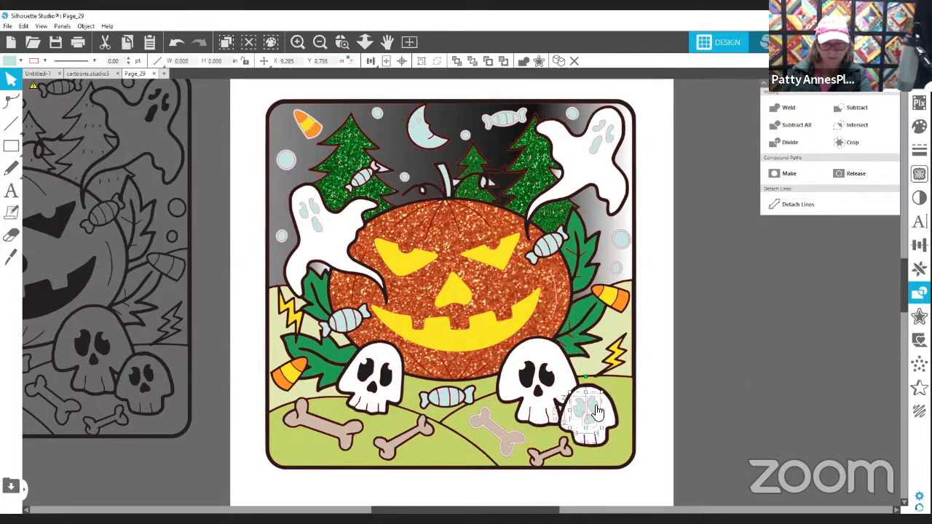
shift+click(611, 420)
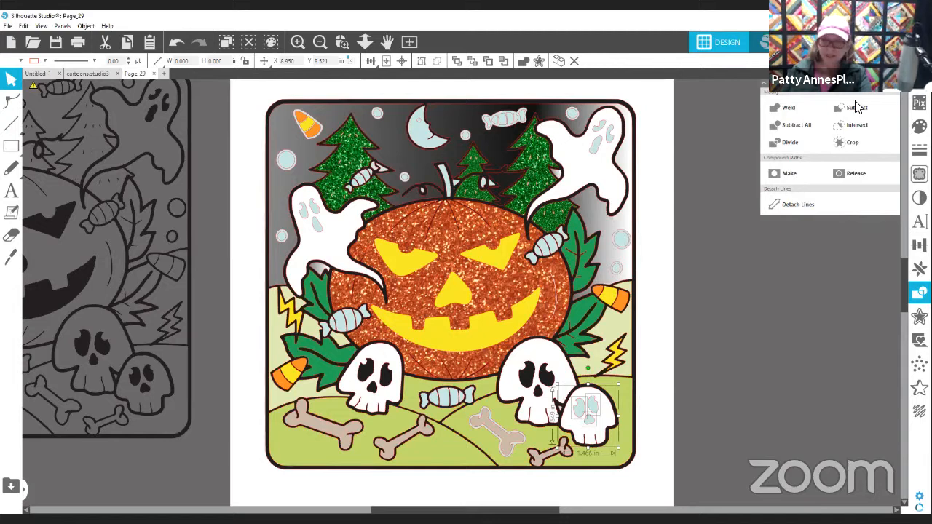
click(810, 315)
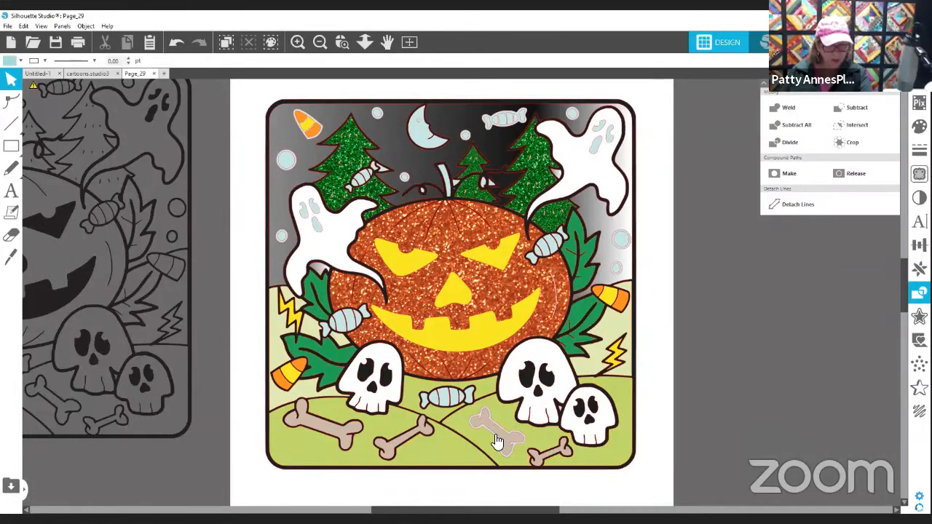
Subtract the overlying bone shape from the green hill just left of the two right skulls.
click(493, 436)
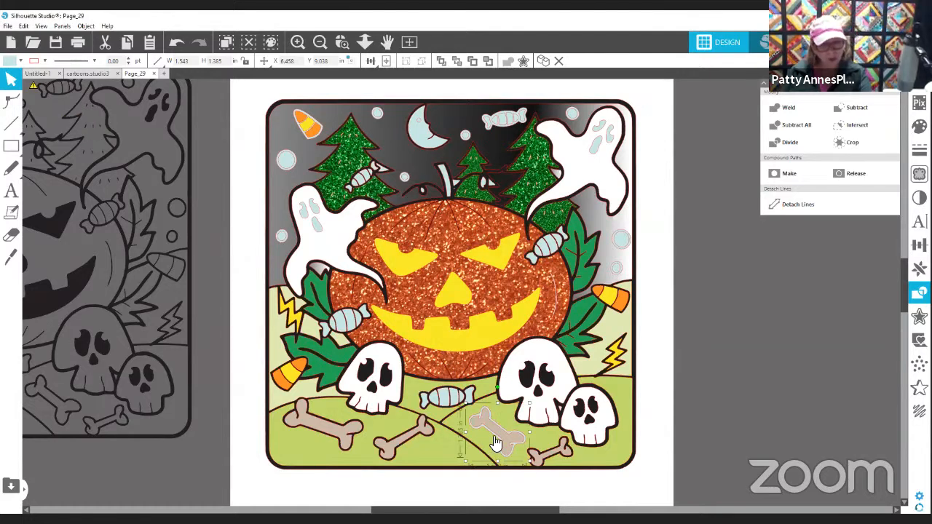
click(460, 425)
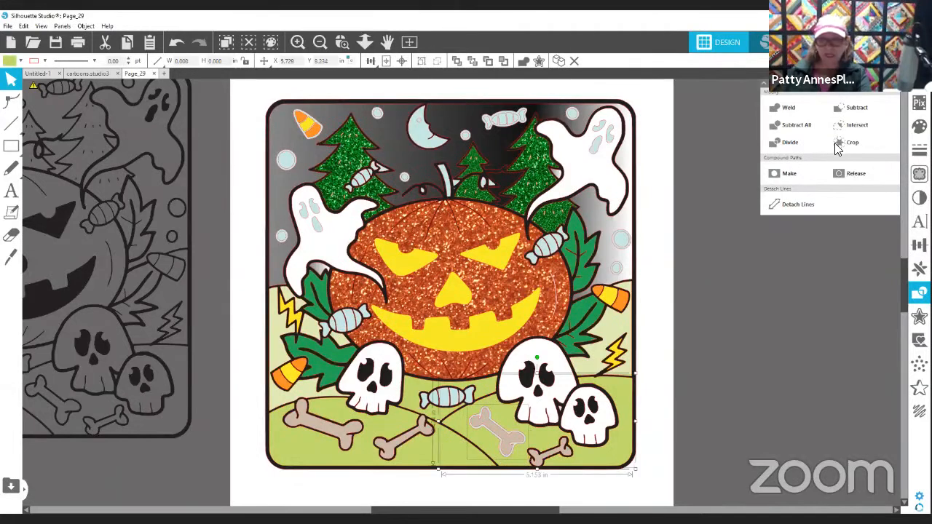
click(858, 111)
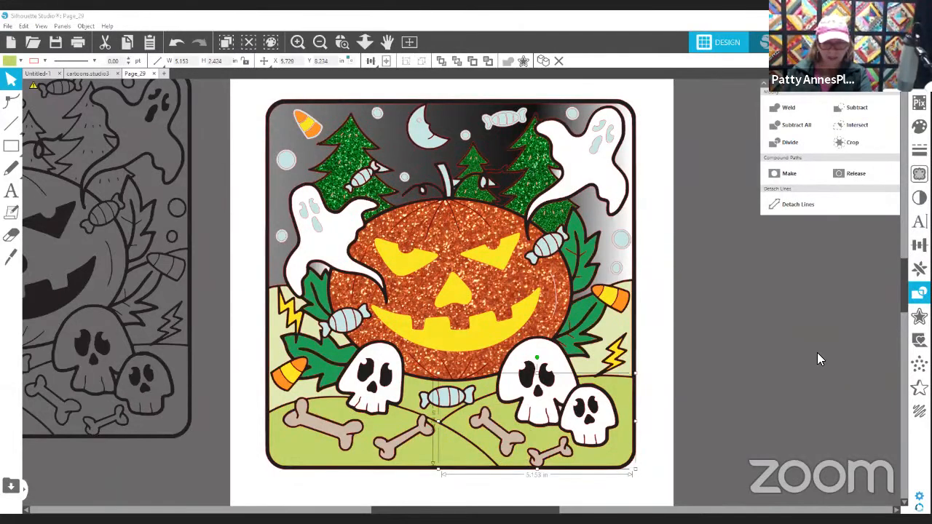
click(817, 352)
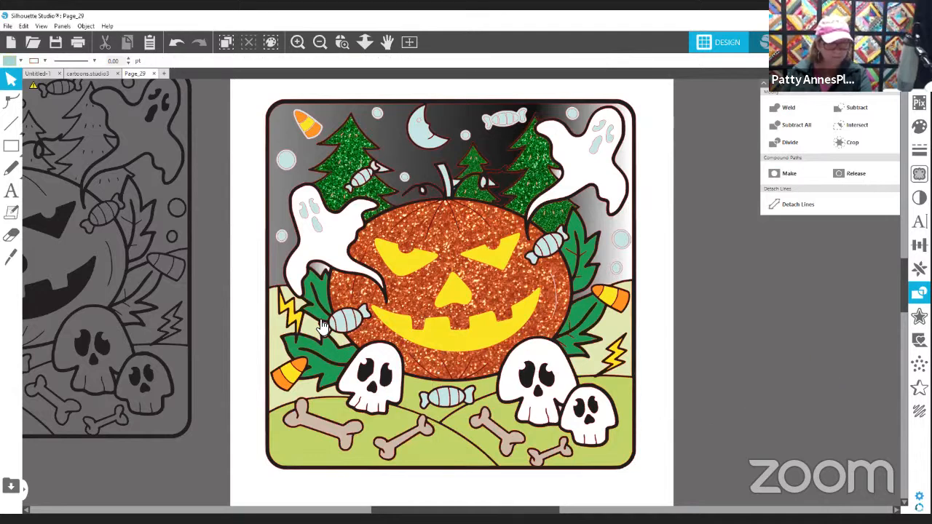
Subtract the eye and mouth shapes from the left ghost and from the right ghost.
click(308, 210)
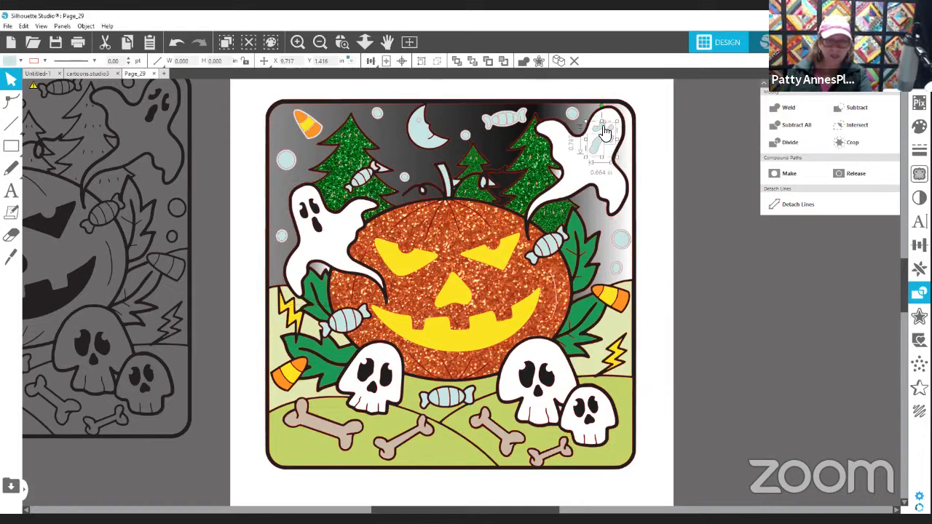
click(587, 175)
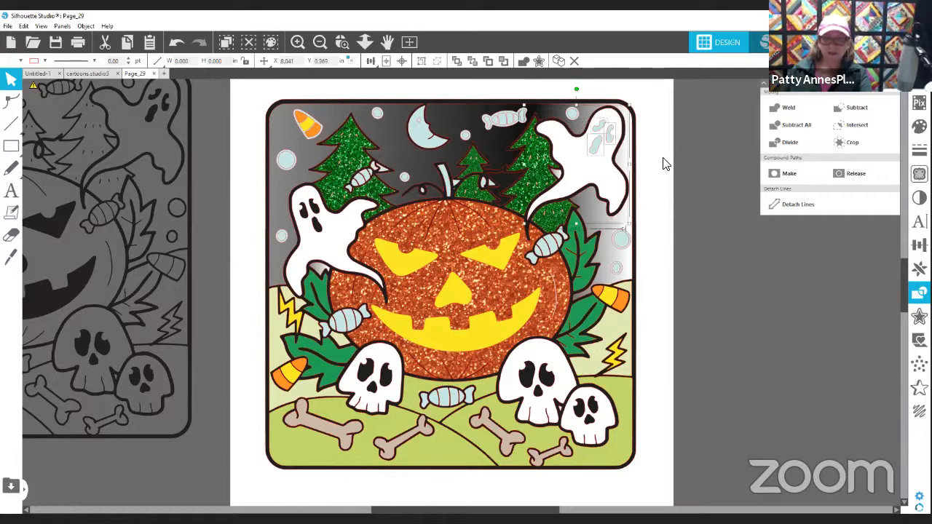
click(848, 111)
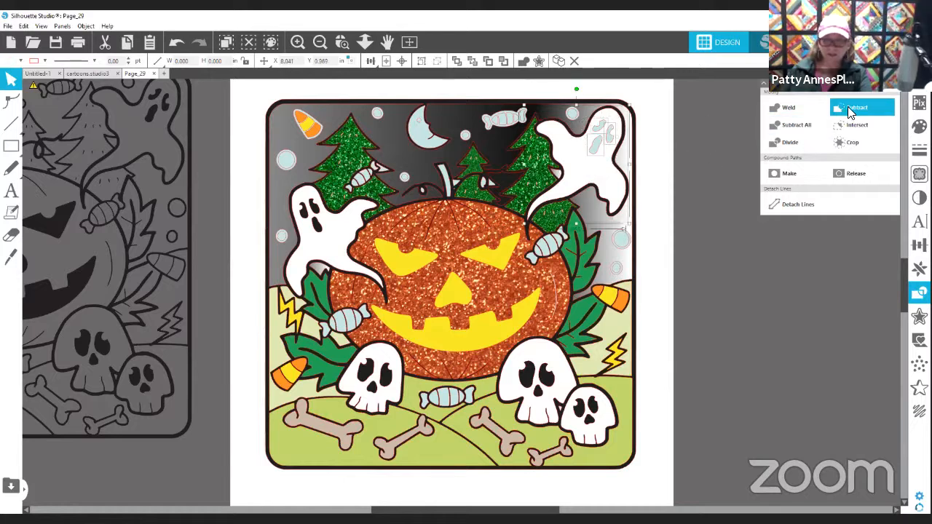
Fill the crescent moon with yellow and subtract its eye shape from it.
click(424, 142)
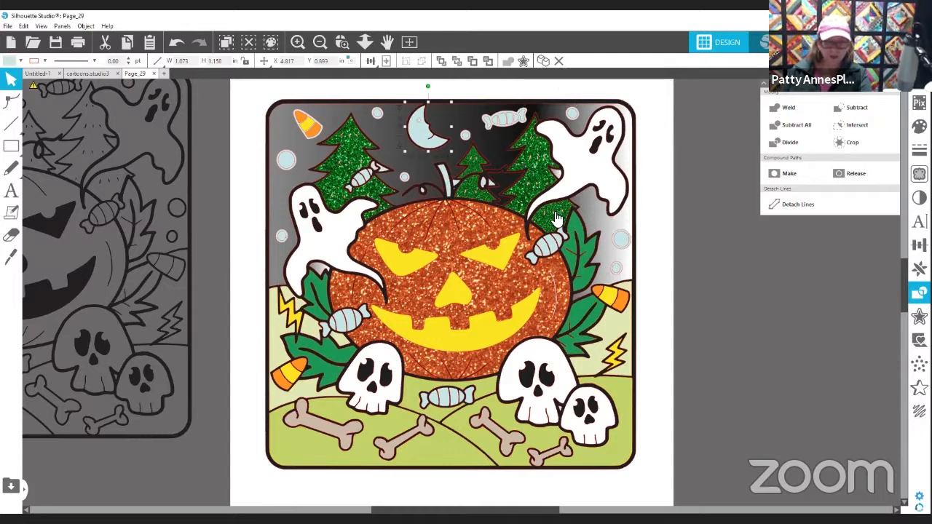
click(9, 63)
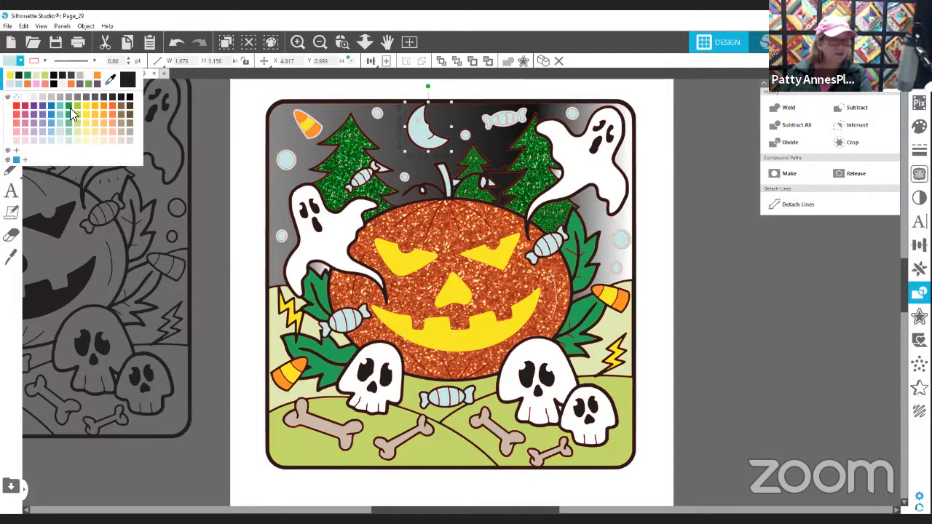
click(84, 106)
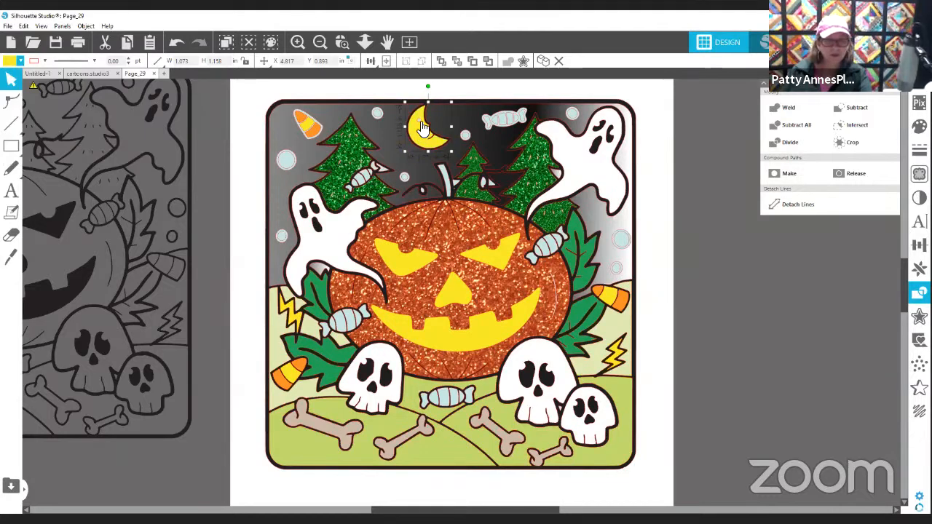
click(419, 138)
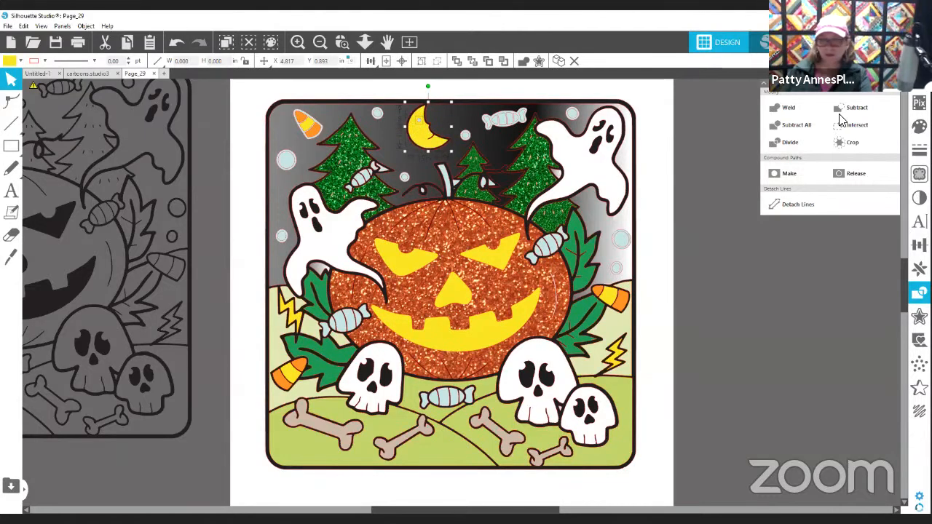
click(844, 111)
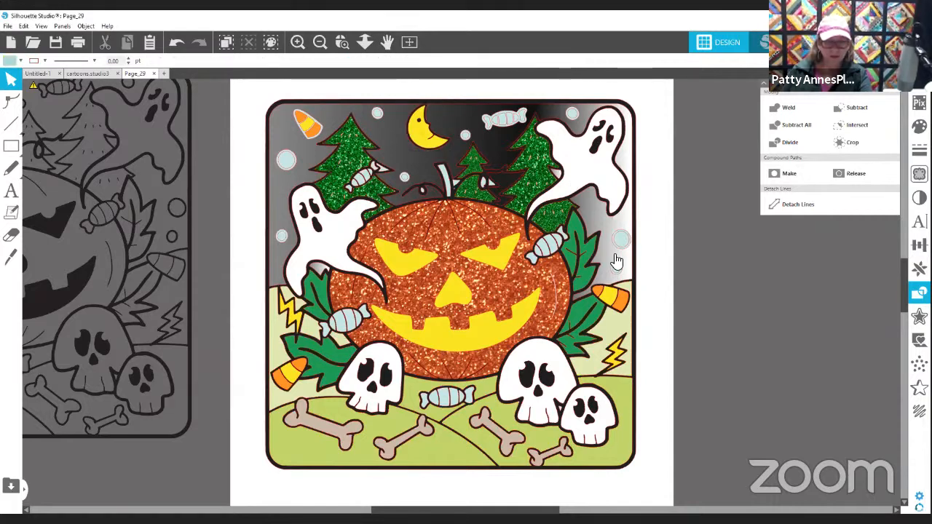
Fill alternate stripes of the wrapped candy beside the pumpkin's left edge with yellow and its wrapper ends with orange.
click(348, 325)
shift+click(359, 322)
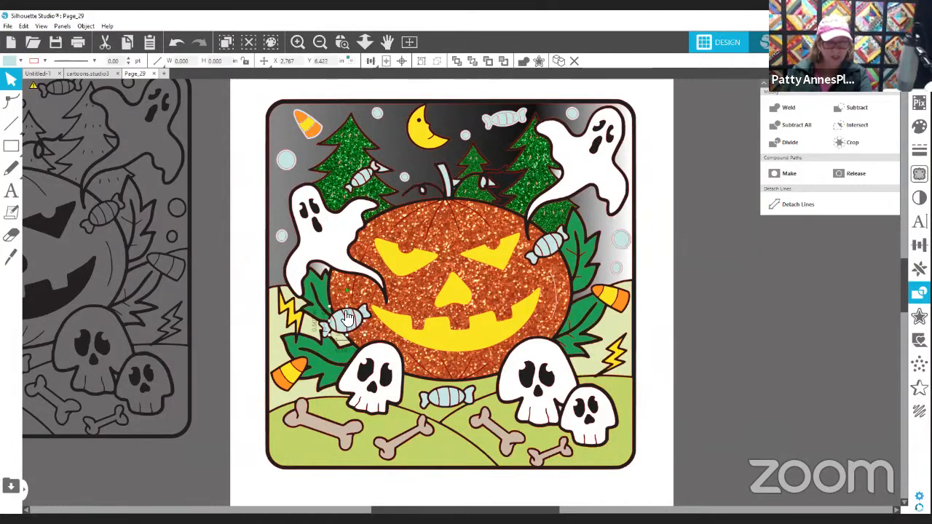
click(11, 62)
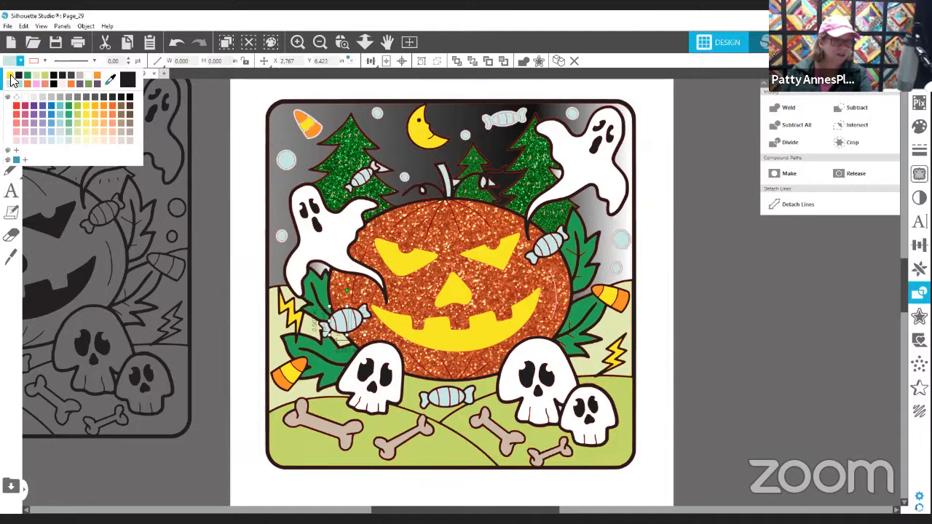
click(11, 76)
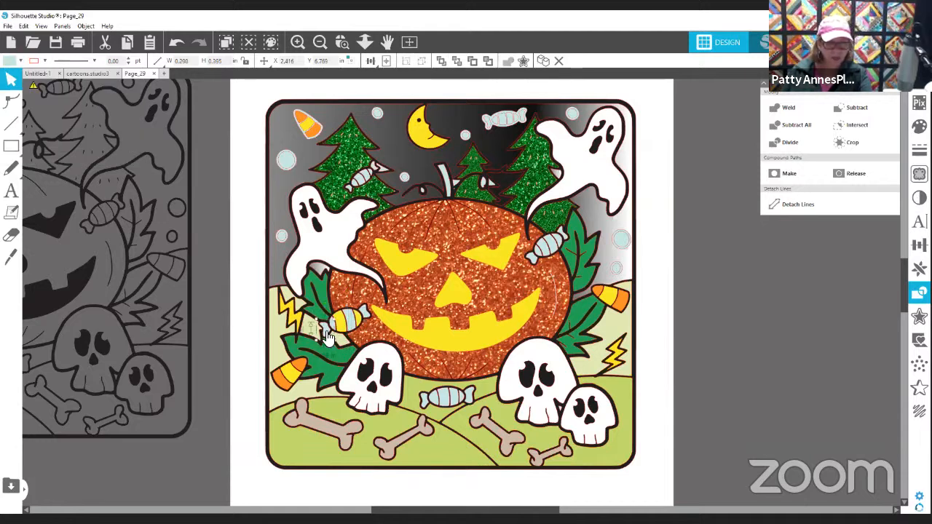
click(368, 320)
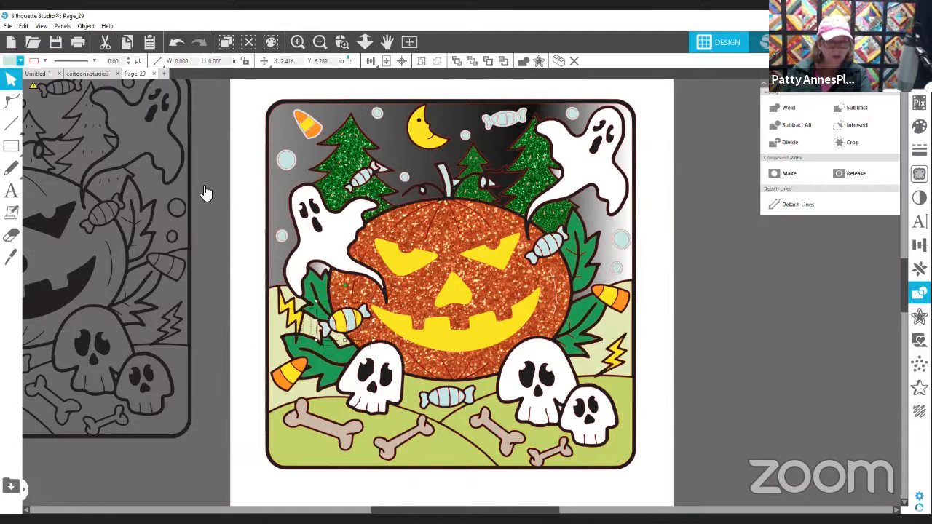
click(19, 63)
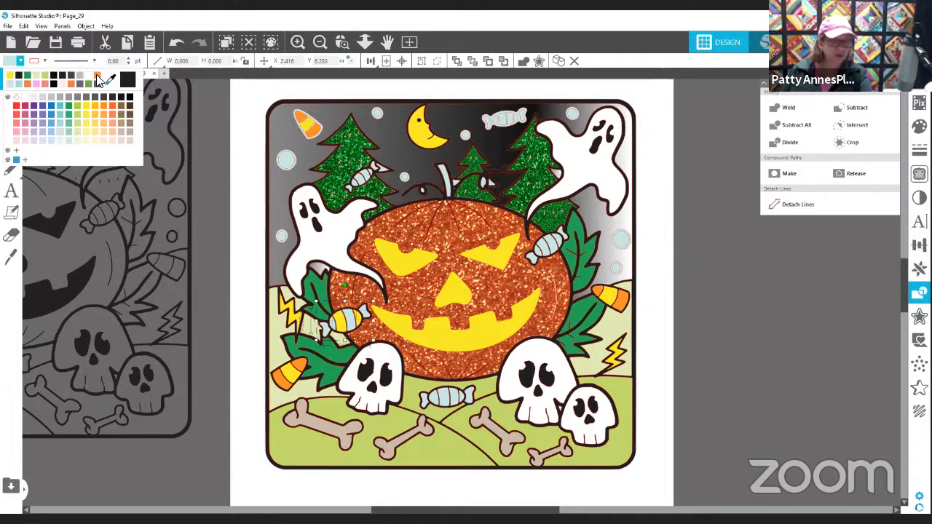
click(99, 81)
Fill the remaining stripes of the candy at the pumpkin's left edge with white.
click(354, 327)
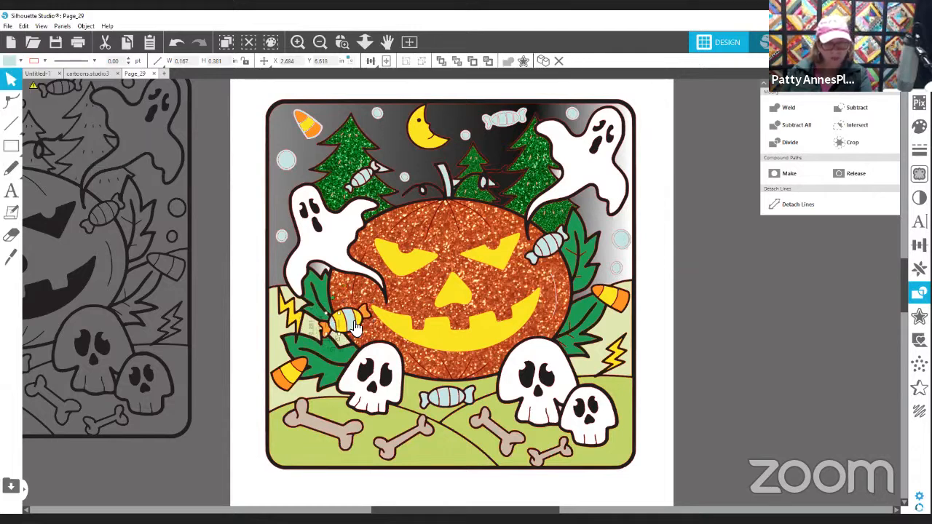
click(11, 62)
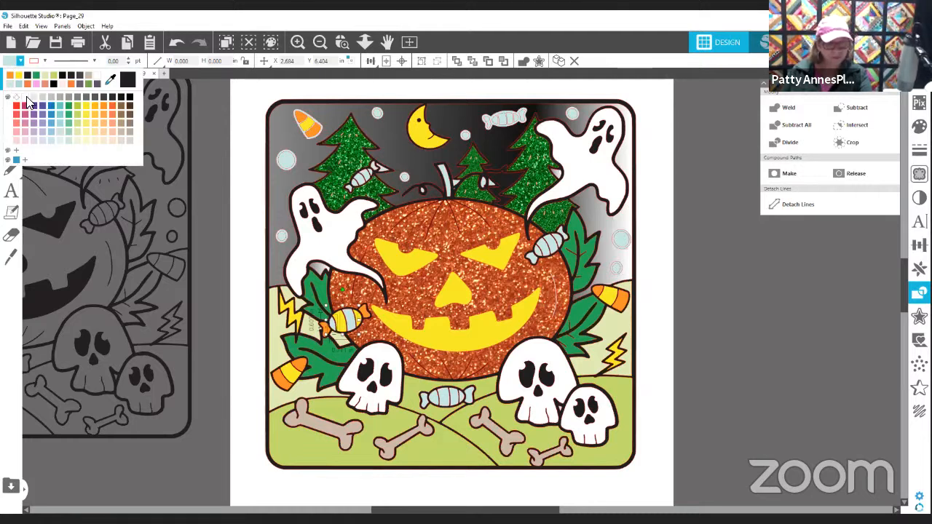
click(706, 326)
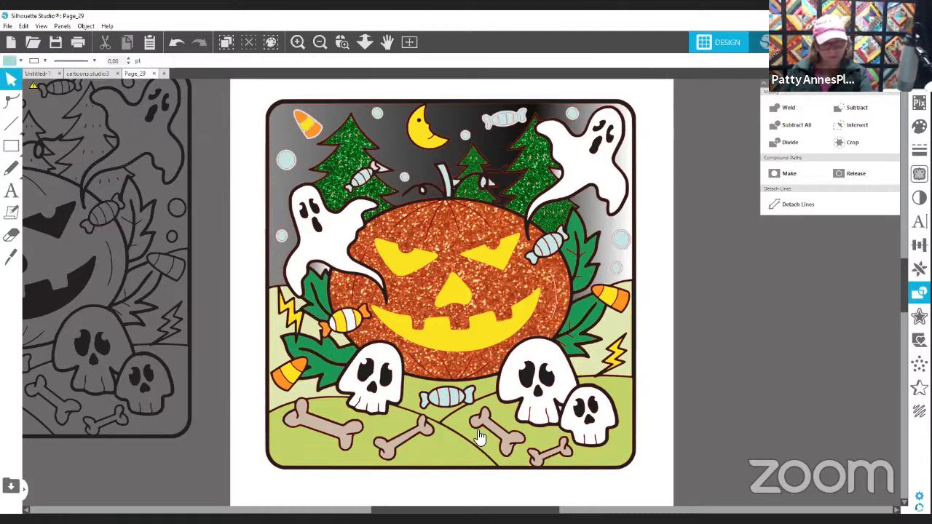
Fill the left wrapper end and alternate stripes of the candy below the pumpkin with orange, and its remaining stripes with yellow.
click(430, 406)
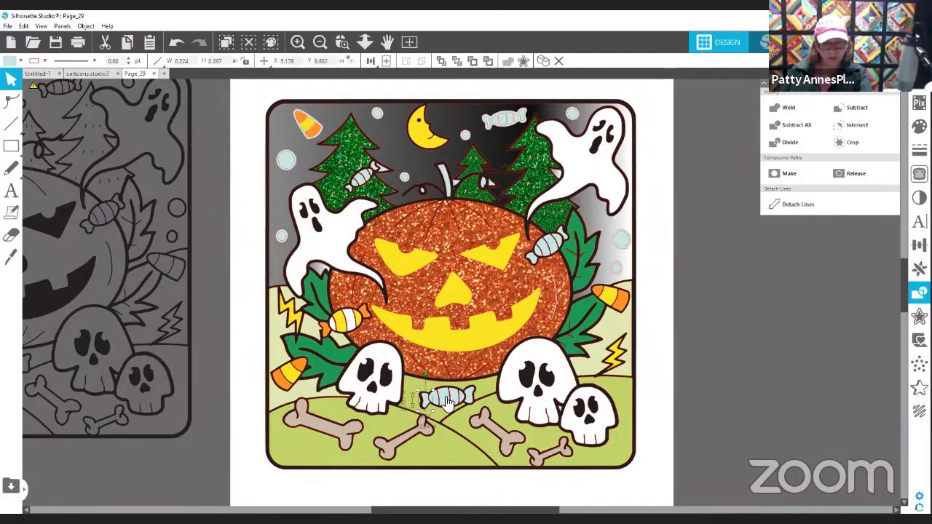
click(452, 400)
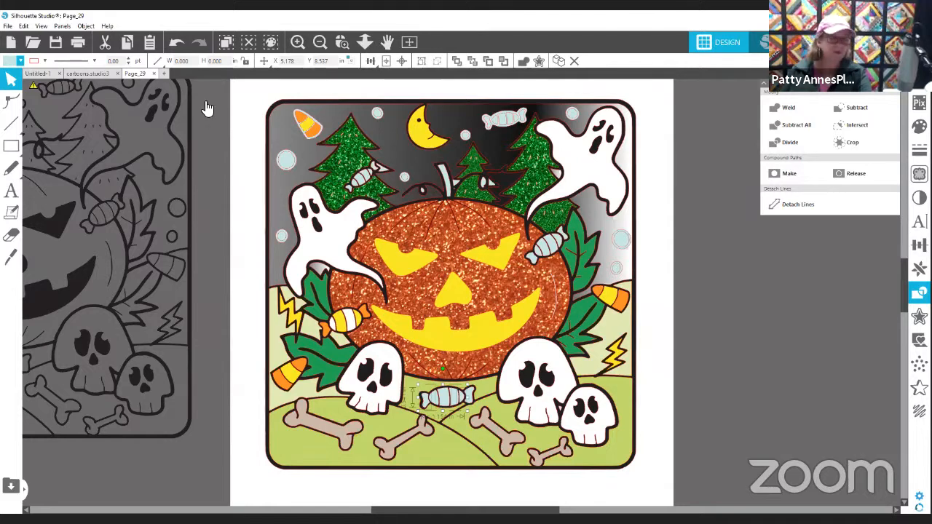
click(7, 62)
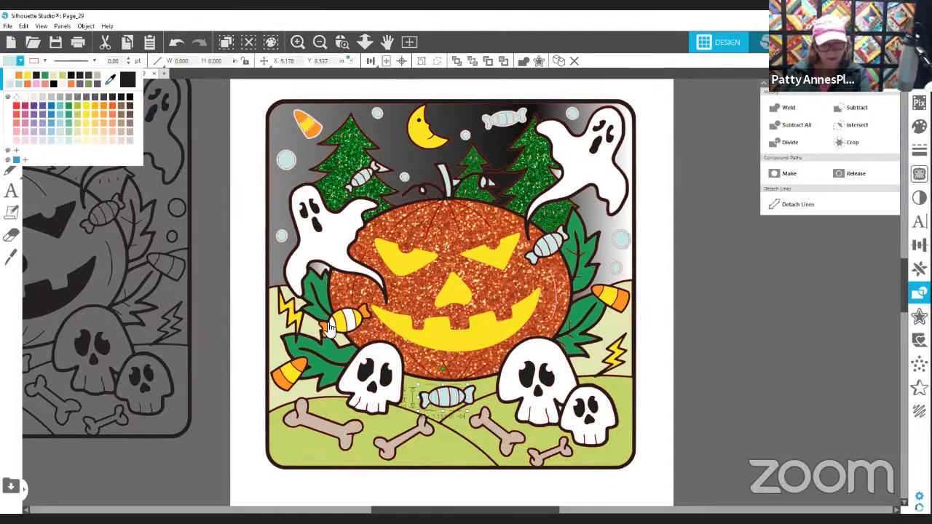
click(27, 83)
shift+click(452, 397)
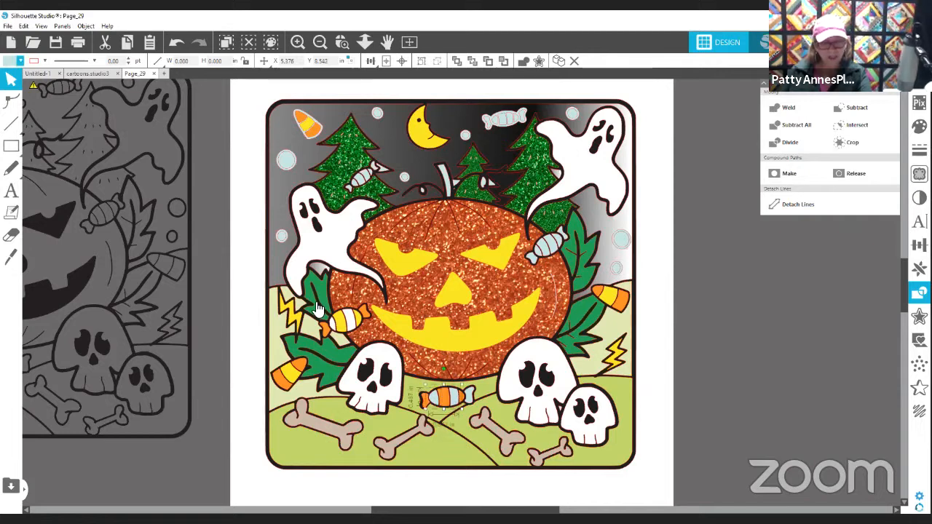
click(20, 62)
click(28, 77)
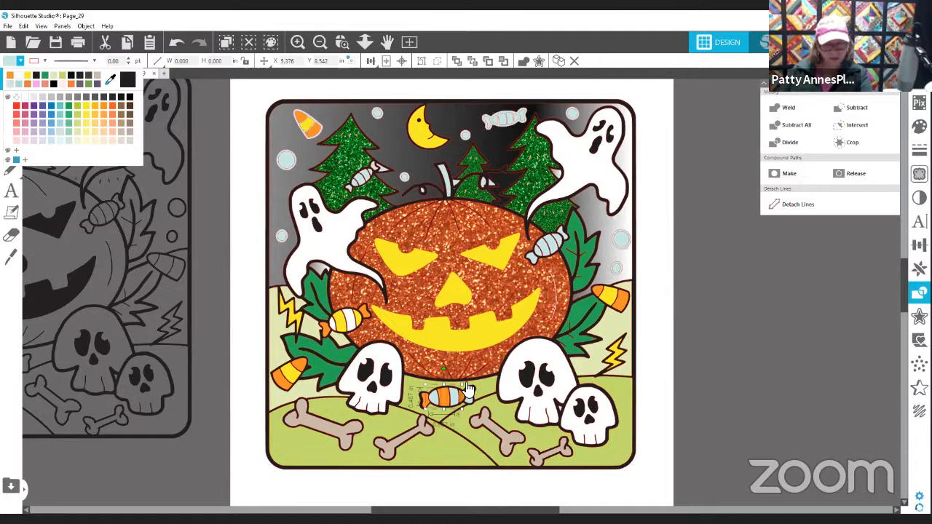
Fill the right wrapper end of the candy below the pumpkin with orange.
click(473, 401)
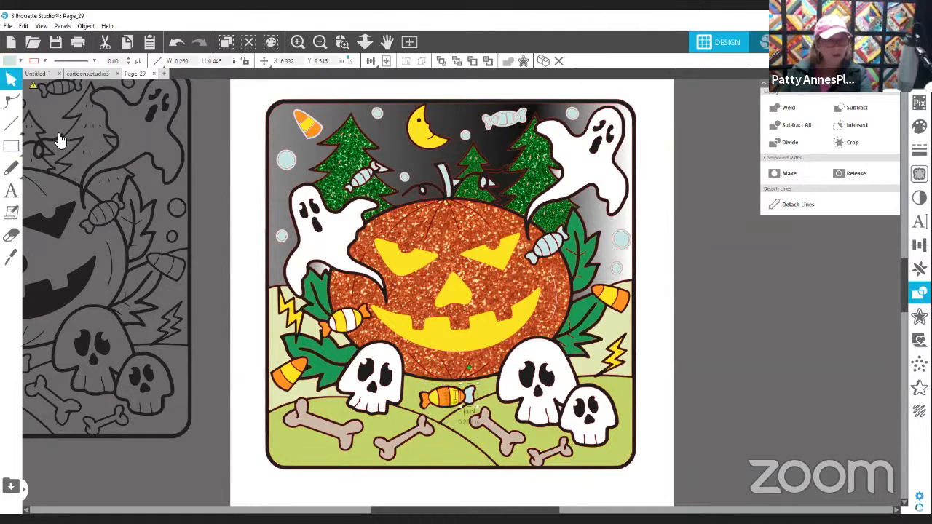
click(12, 64)
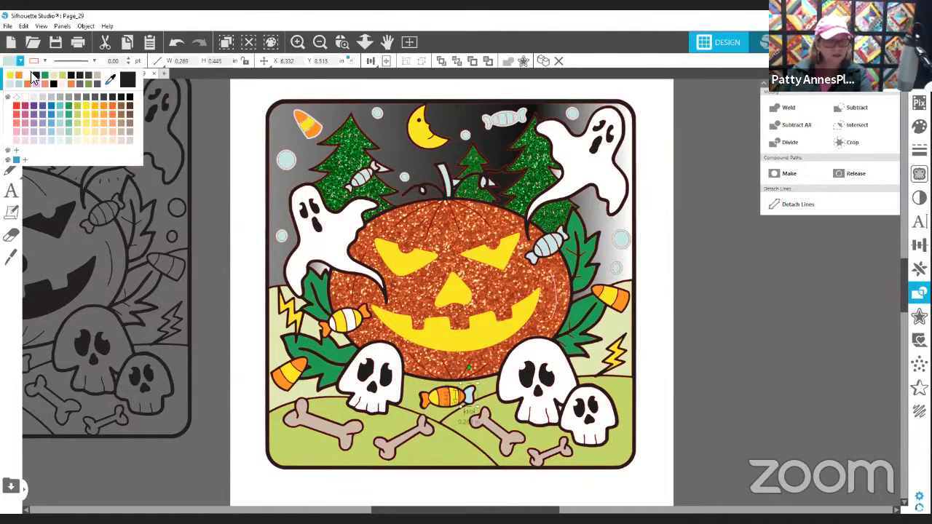
click(633, 293)
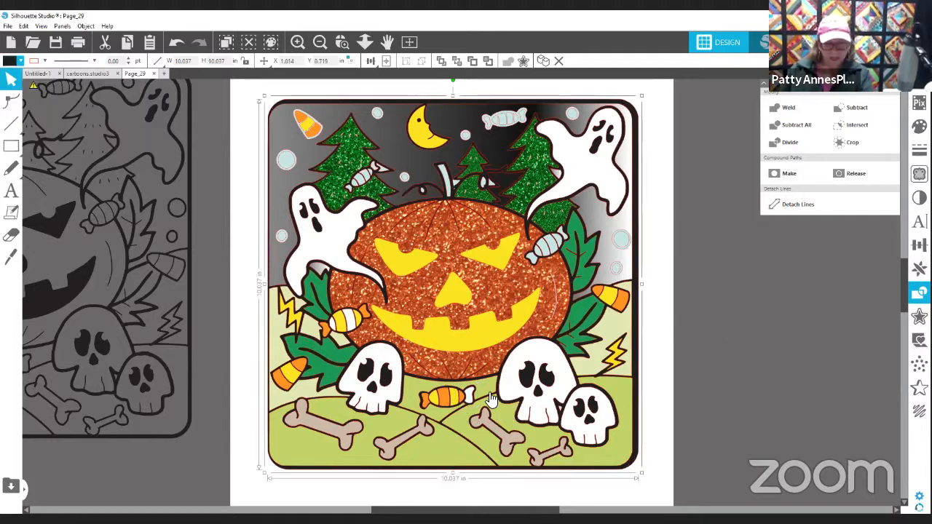
click(12, 62)
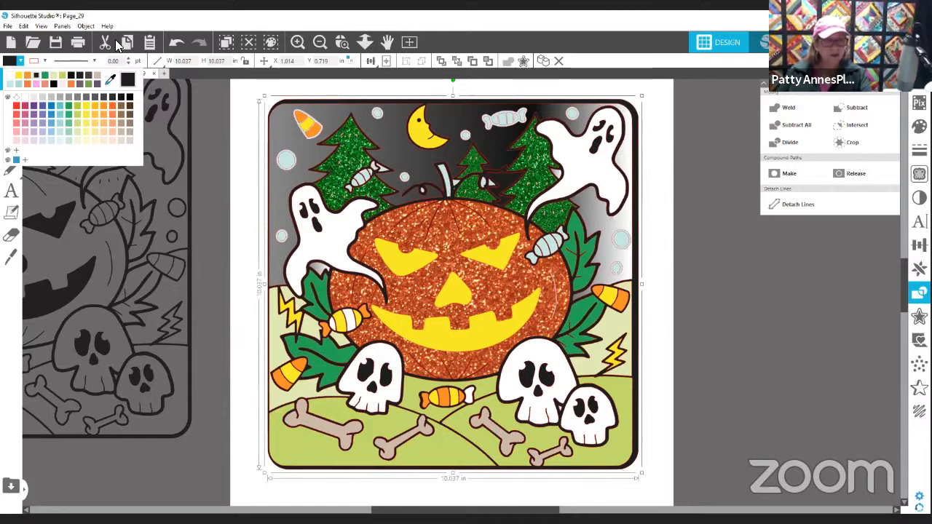
click(727, 314)
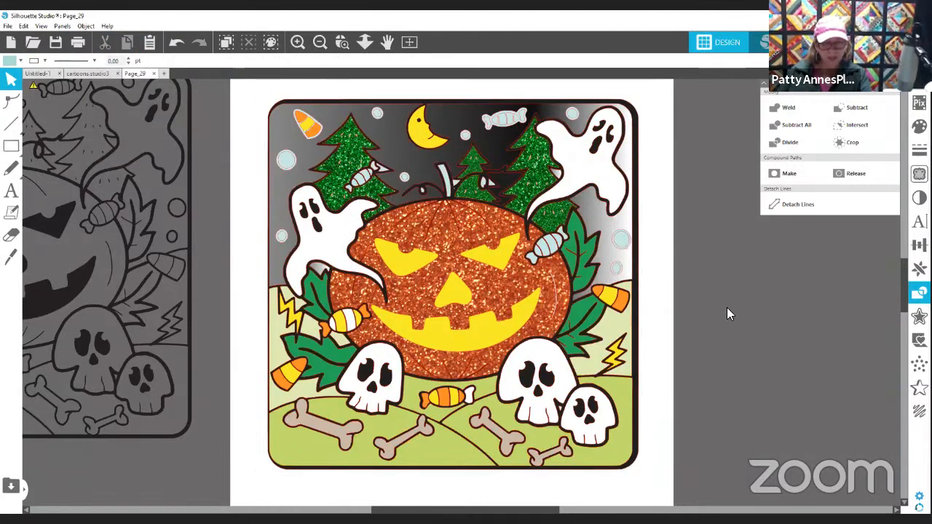
click(470, 397)
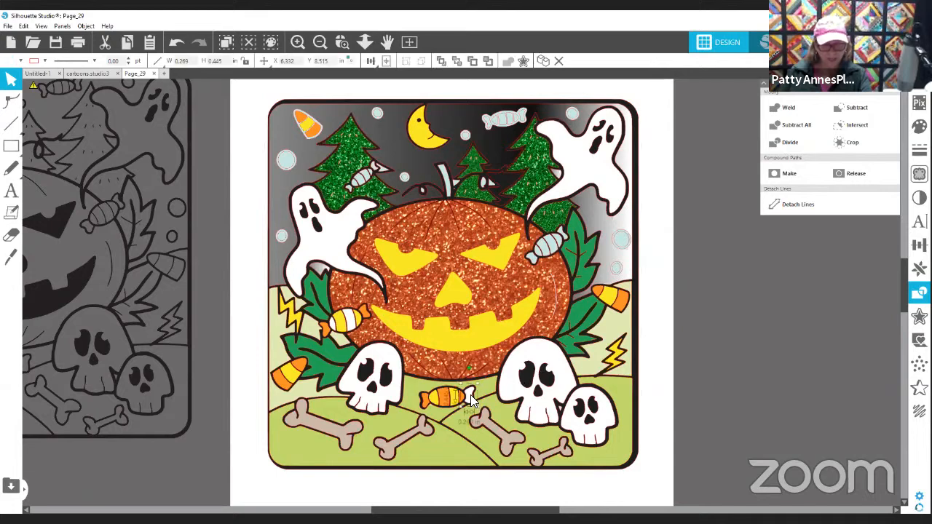
mouse_move(20, 61)
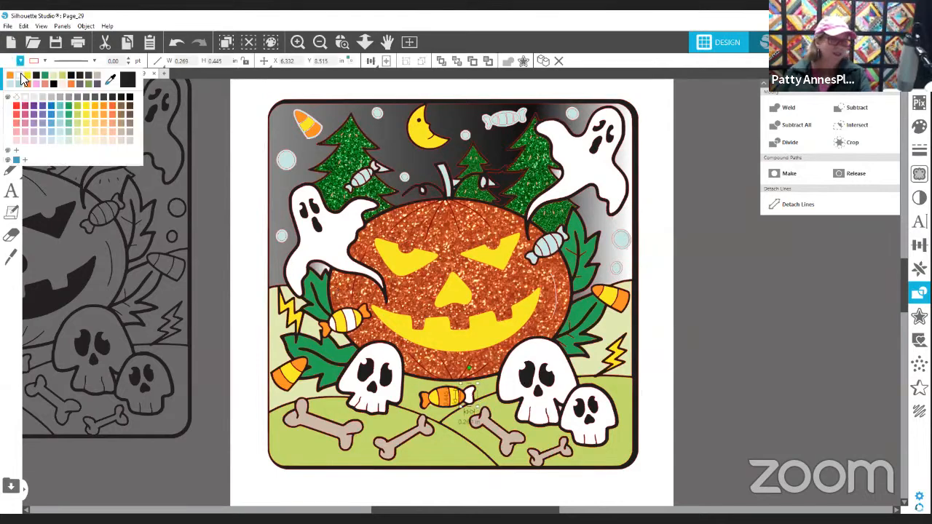
click(733, 259)
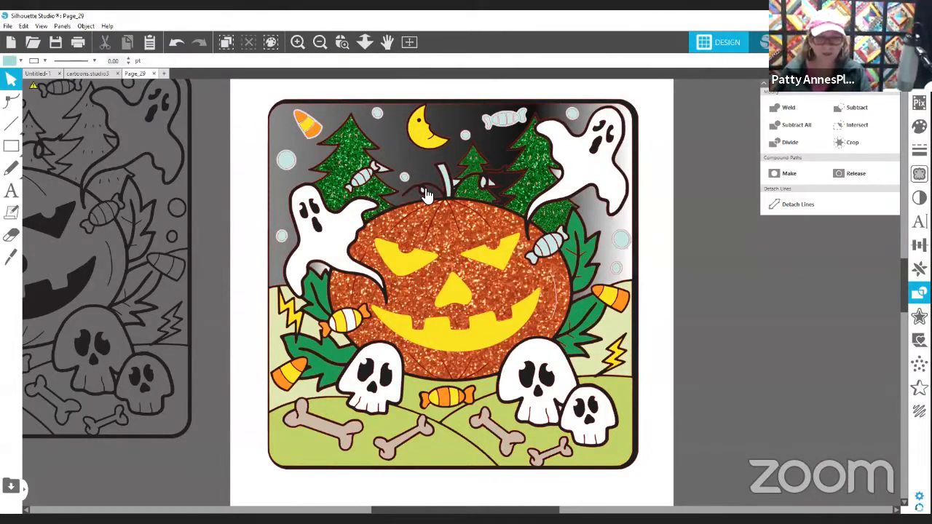
Fill the pumpkin's stem with the same tan as the bones.
click(483, 188)
mouse_move(482, 184)
mouse_down()
mouse_move(502, 180)
mouse_move(480, 184)
mouse_up()
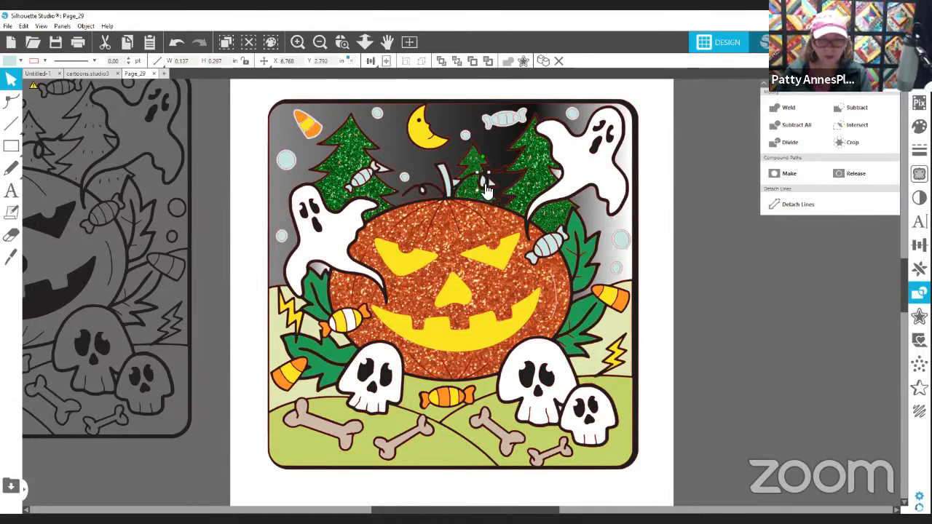
click(448, 182)
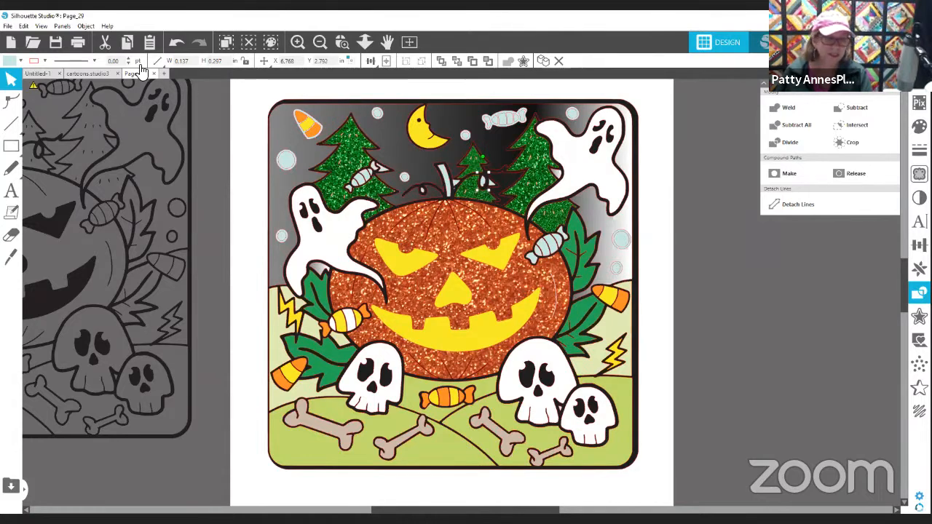
click(21, 61)
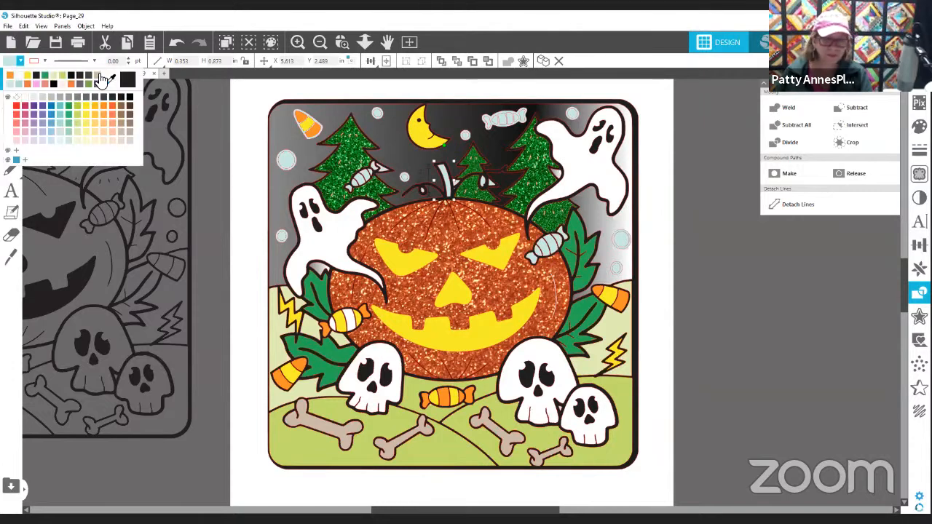
click(98, 76)
click(717, 190)
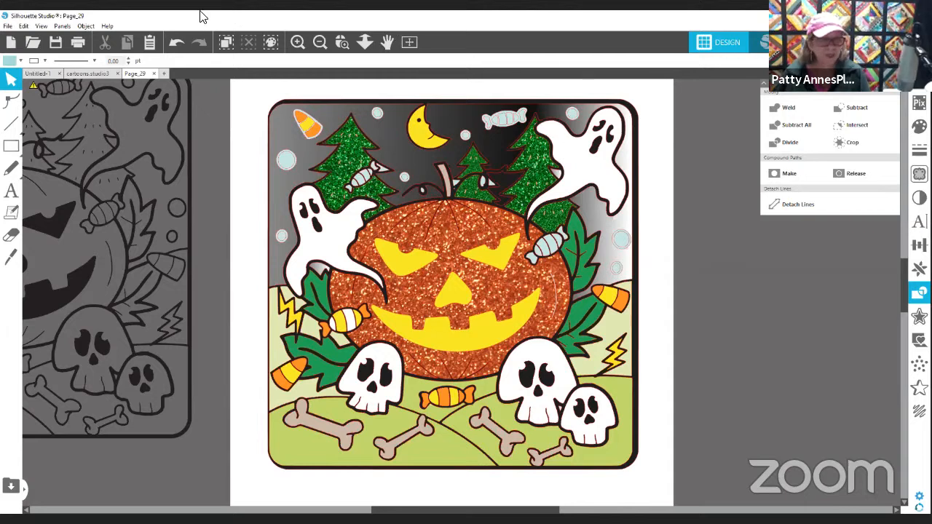
Delete the light blue circles in the sky to the left of the moon and pumpkin stem.
click(404, 178)
key(Delete)
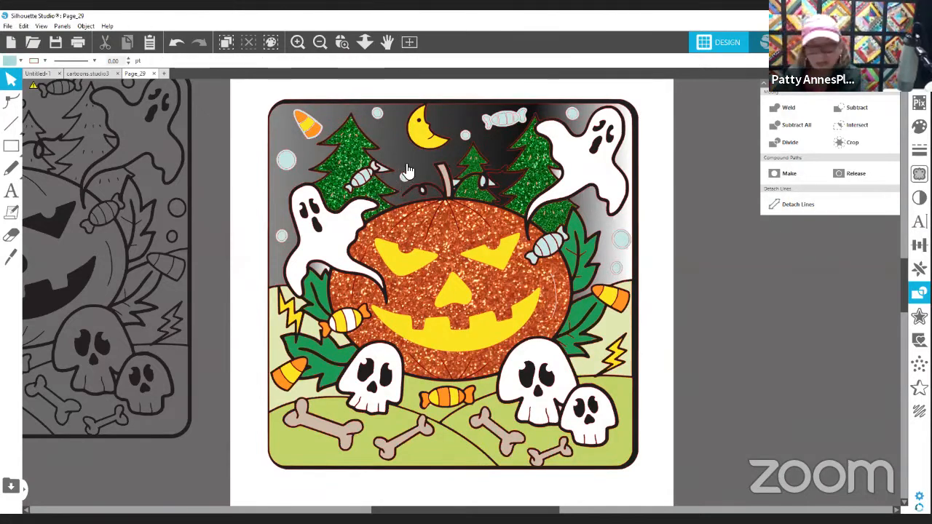
click(377, 112)
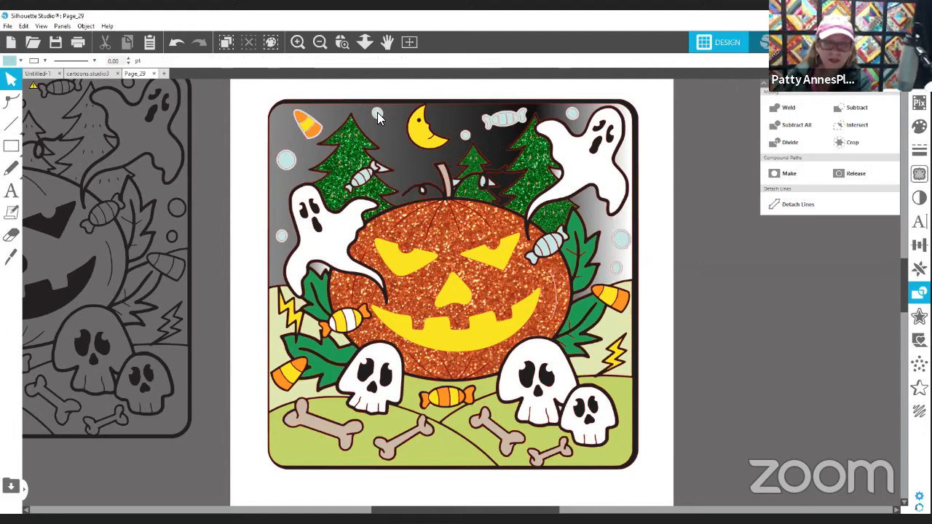
key(Delete)
click(286, 159)
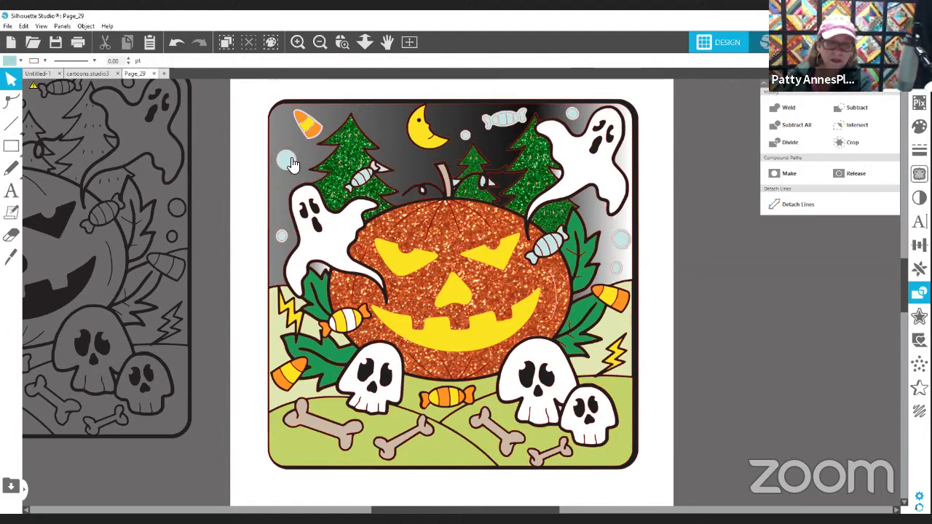
key(Delete)
click(282, 239)
key(Delete)
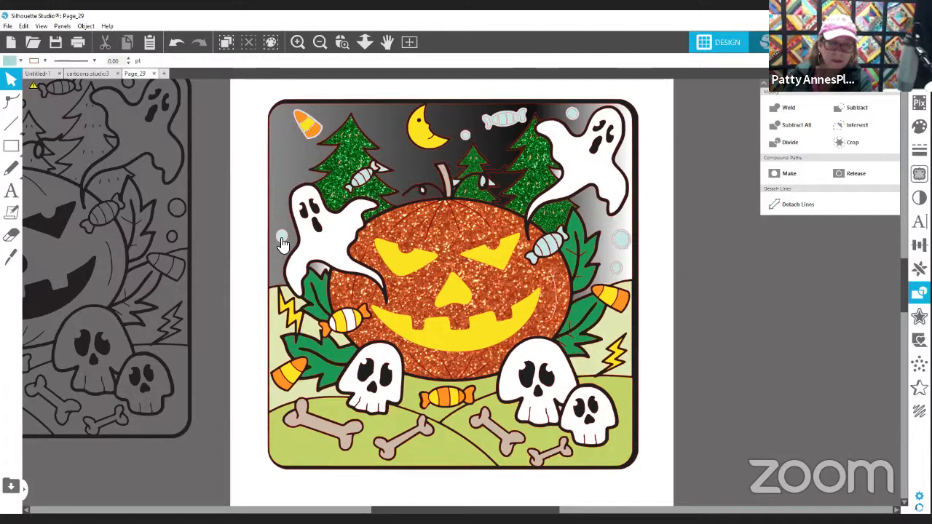
click(282, 241)
key(Delete)
Delete the light blue circles between the moon and the right ghost.
click(464, 135)
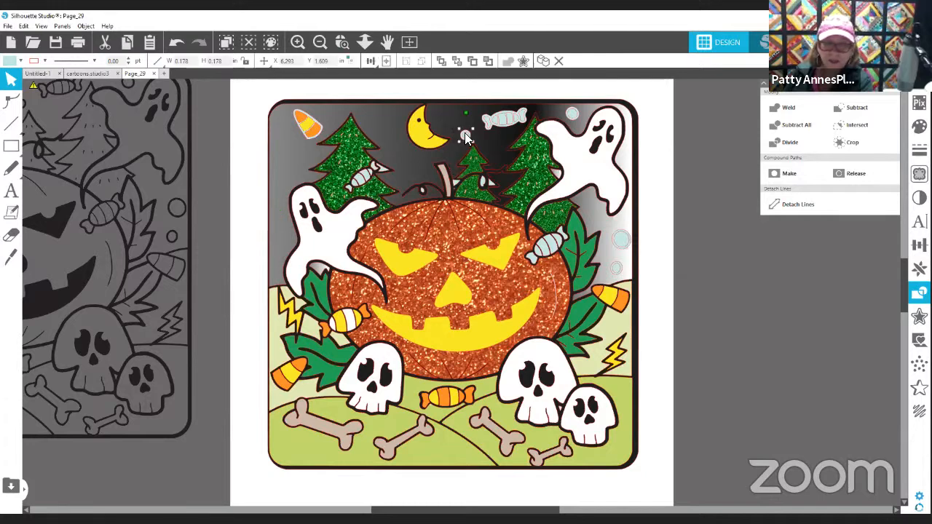
key(Delete)
click(465, 137)
key(Delete)
click(573, 113)
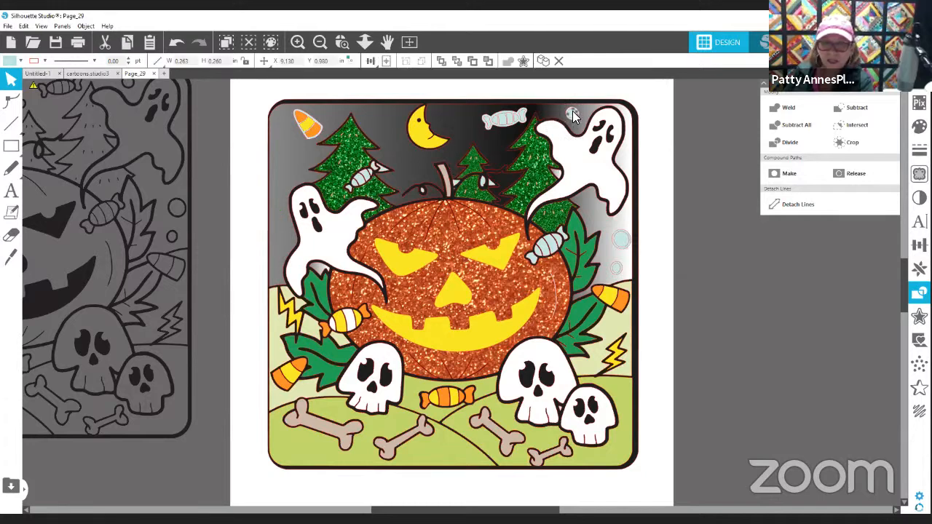
double_click(572, 112)
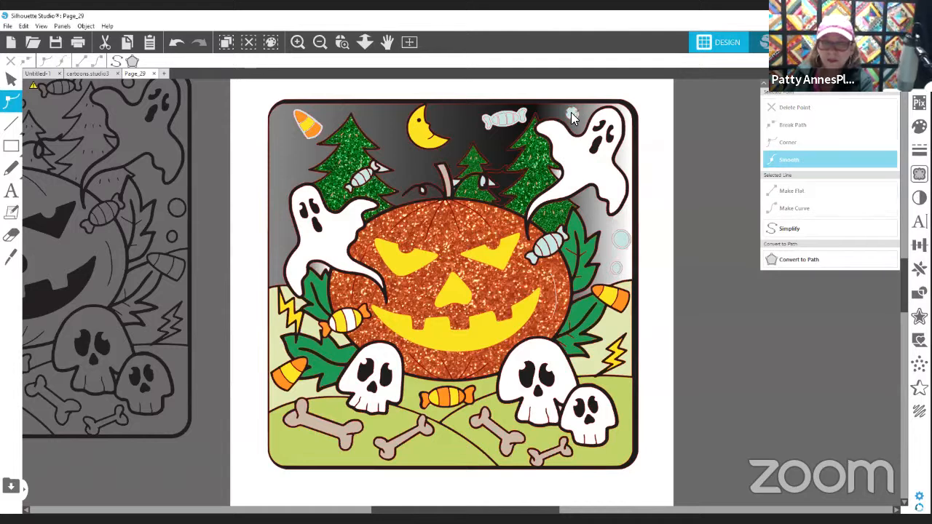
double_click(572, 113)
key(Delete)
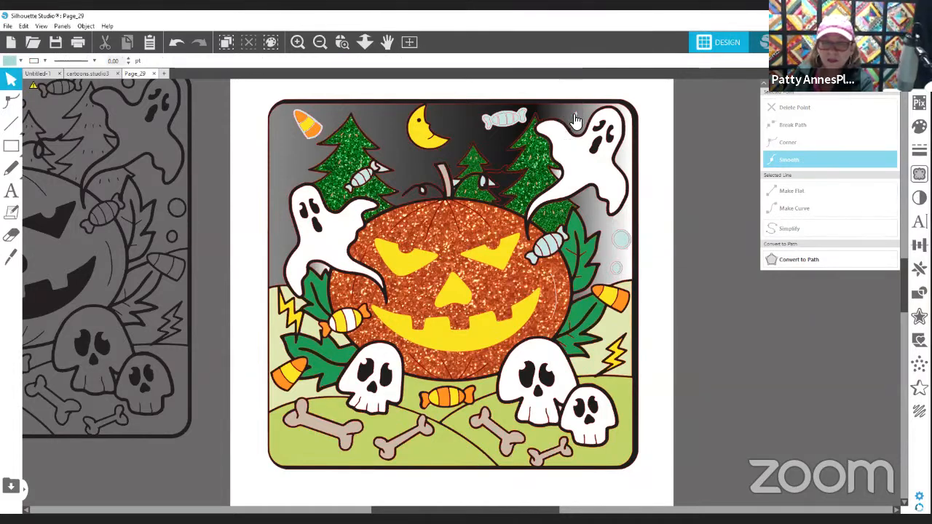
Delete the two light blue circles below the right ghost, beside the leaves.
click(614, 237)
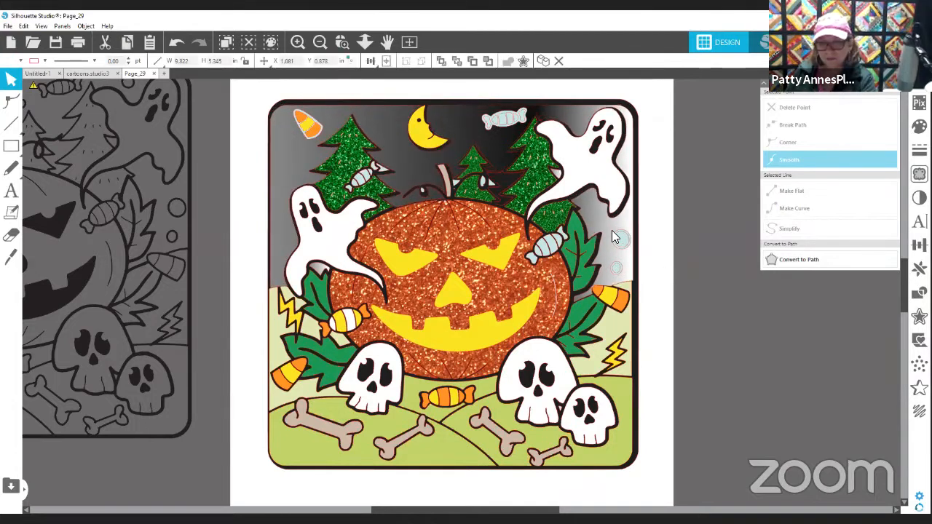
click(619, 243)
key(Delete)
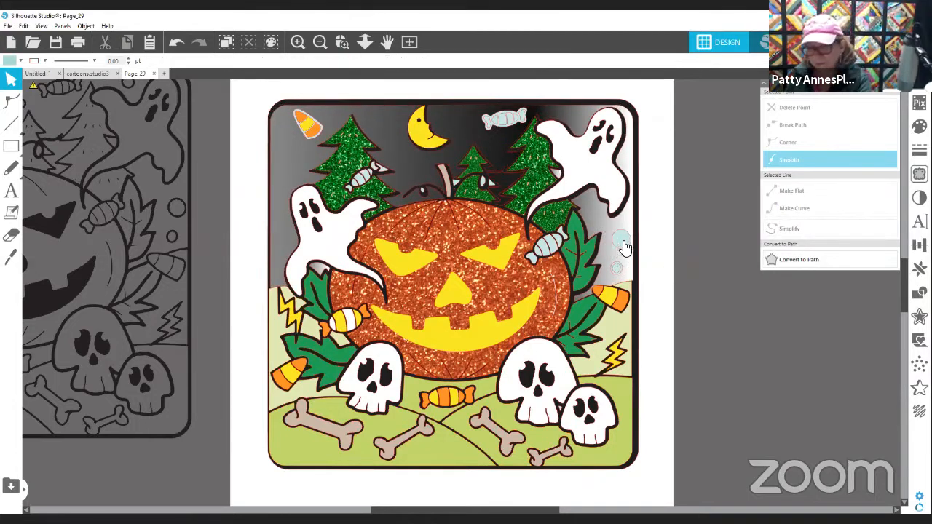
click(622, 241)
key(Delete)
click(618, 269)
key(Delete)
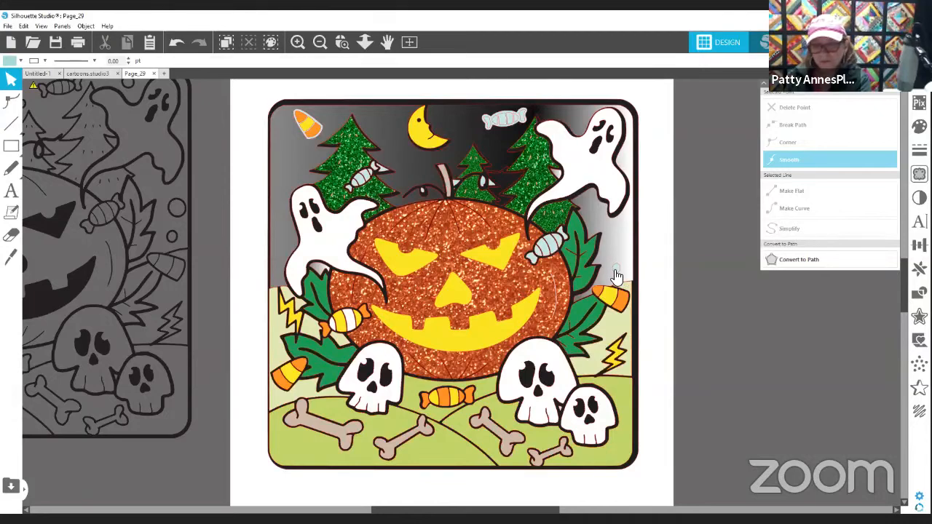
click(615, 272)
key(Delete)
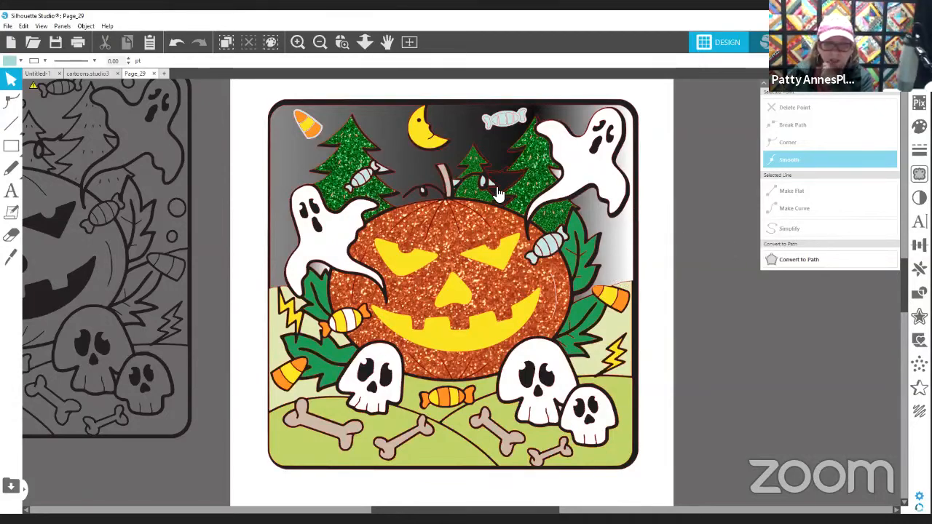
Delete the small light blue pieces inside the curly vines beside the pumpkin's stem, keeping the black outline layer.
click(492, 186)
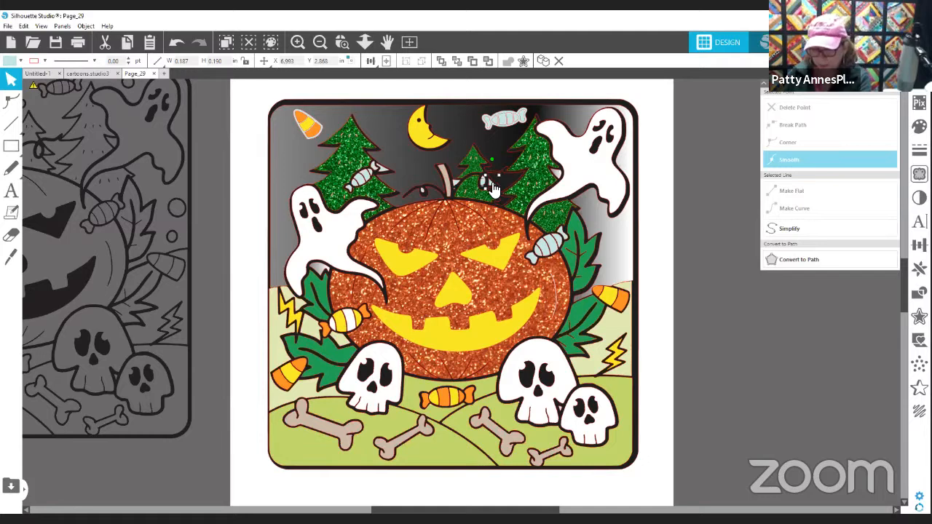
click(455, 185)
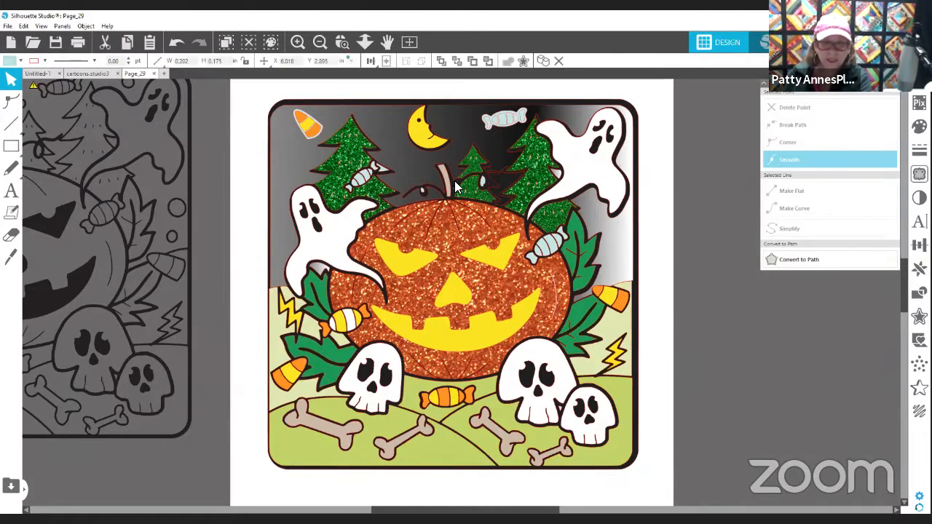
key(Delete)
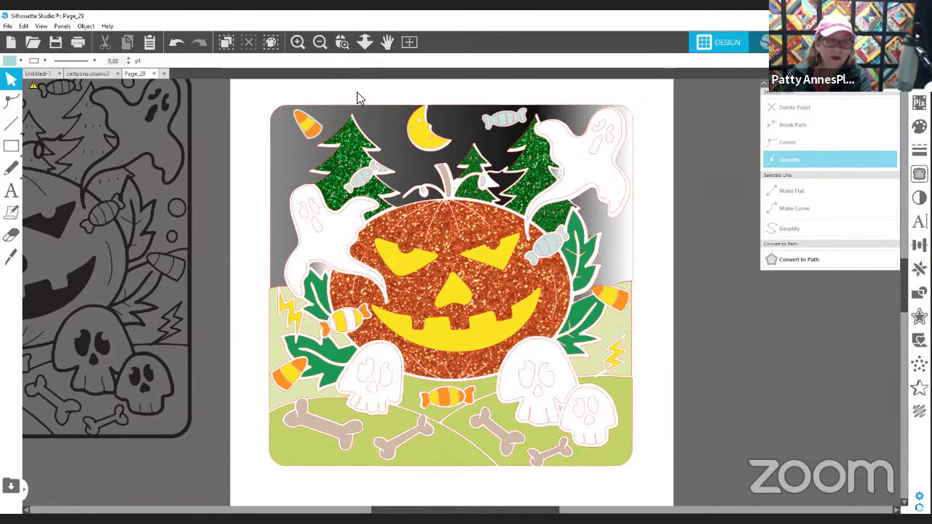
click(177, 42)
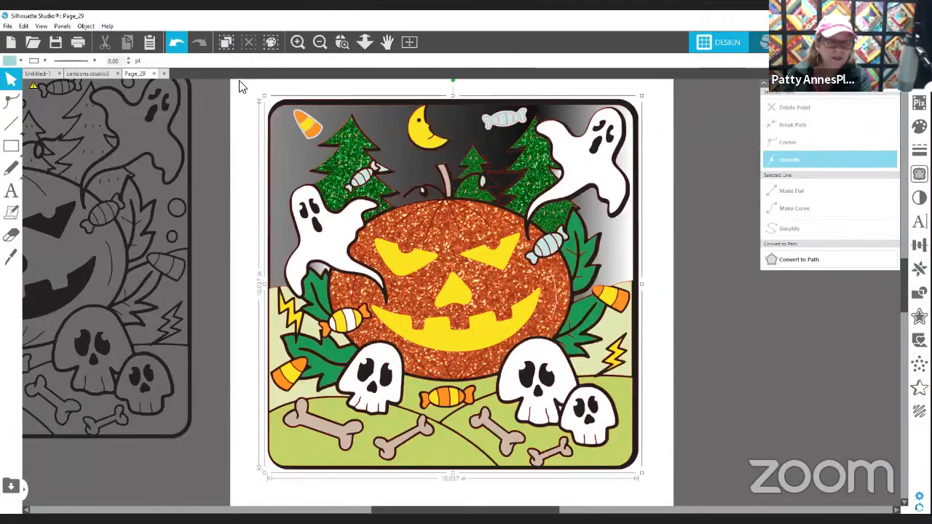
click(421, 191)
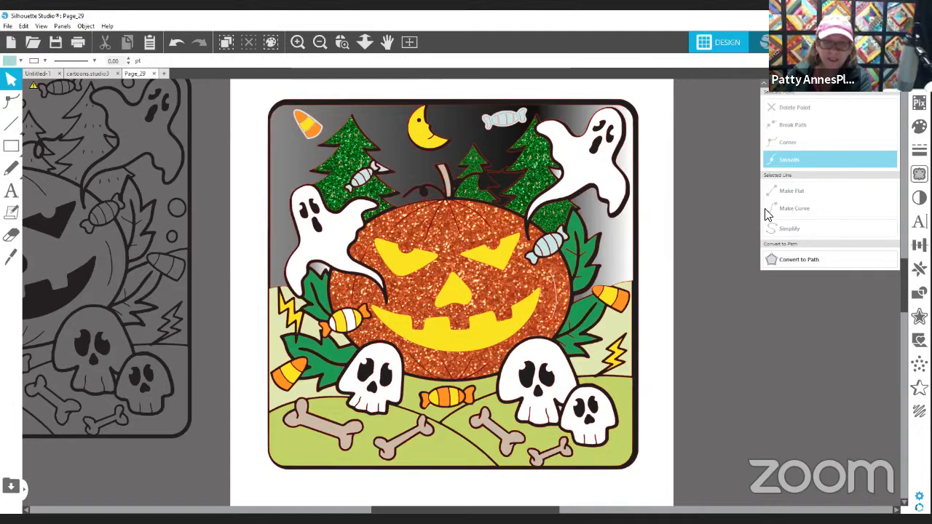
click(559, 179)
click(726, 276)
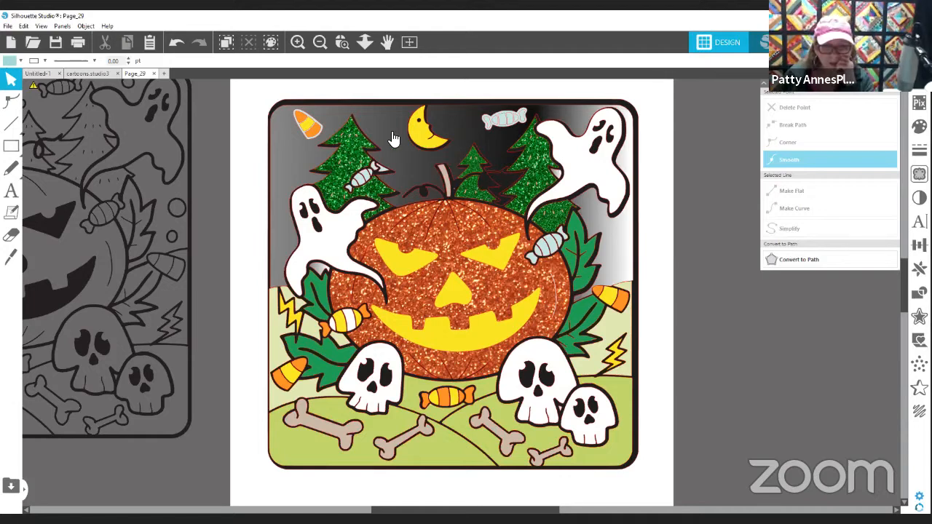
Undo the deletions of the small light blue pieces inside the curly vine beside the pumpkin's stem.
click(488, 184)
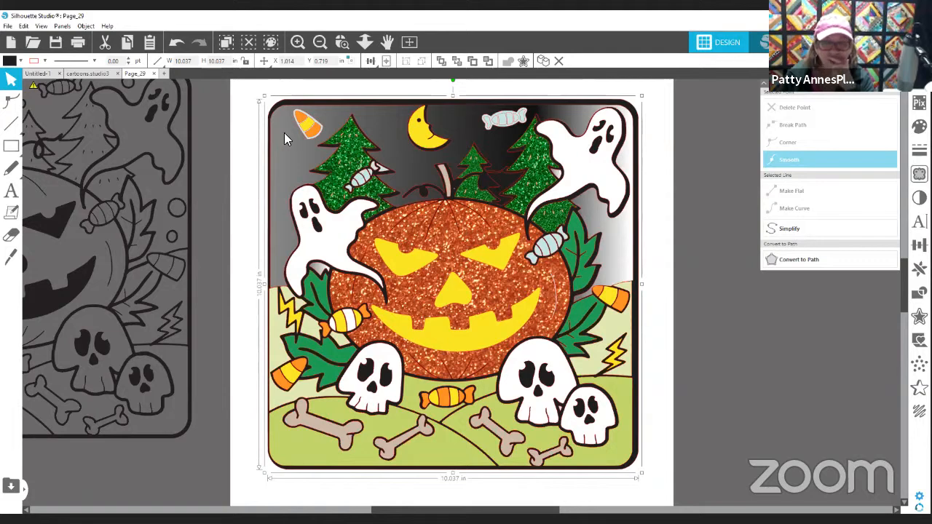
click(179, 42)
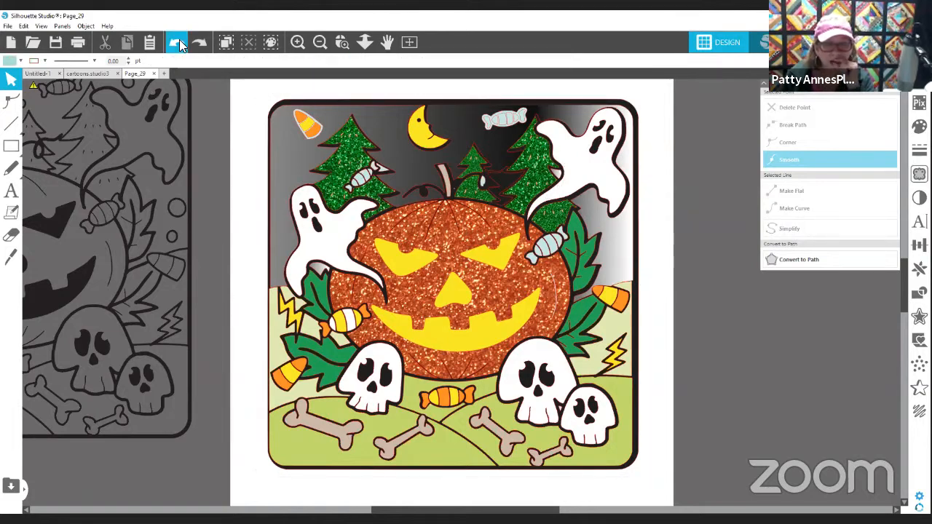
click(179, 45)
click(181, 43)
click(181, 43)
click(181, 45)
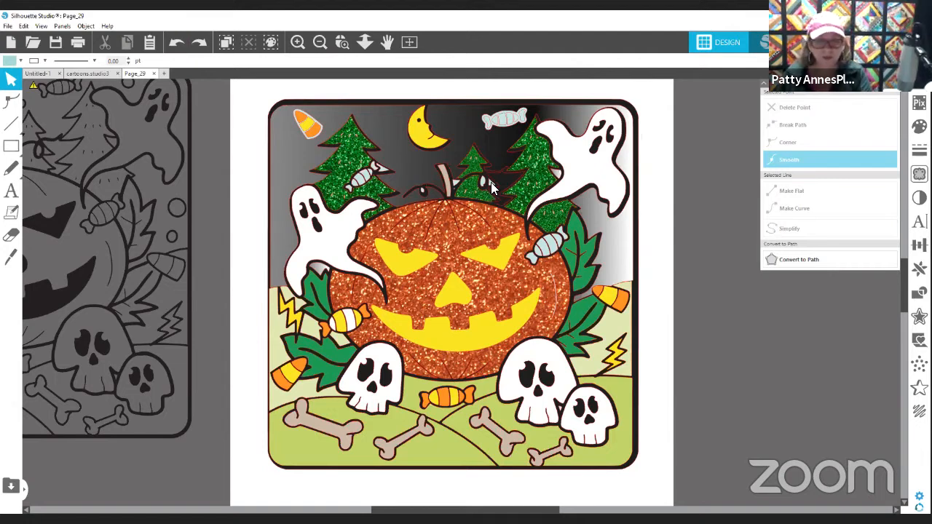
Fill the small light blue piece beside the curly vine, between the two trees, with a green glitter pattern scaled to 500%.
double_click(491, 182)
click(707, 248)
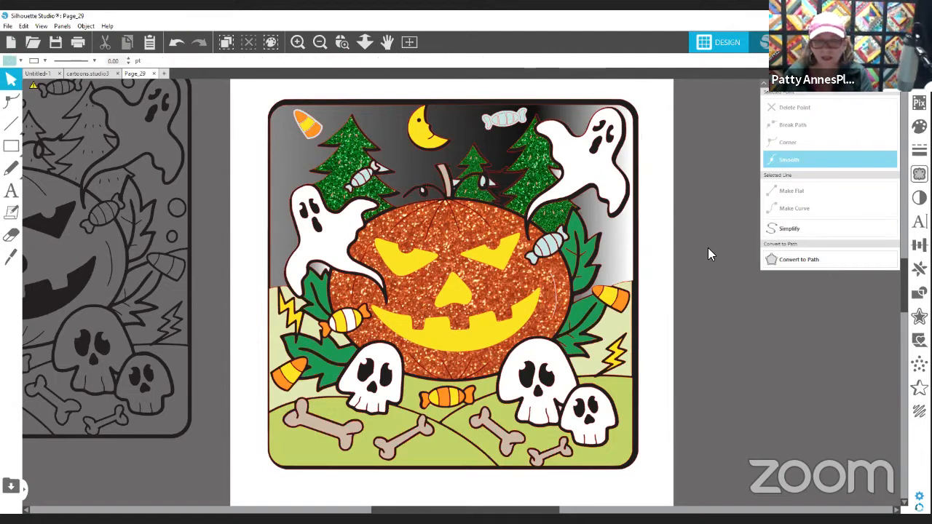
click(492, 183)
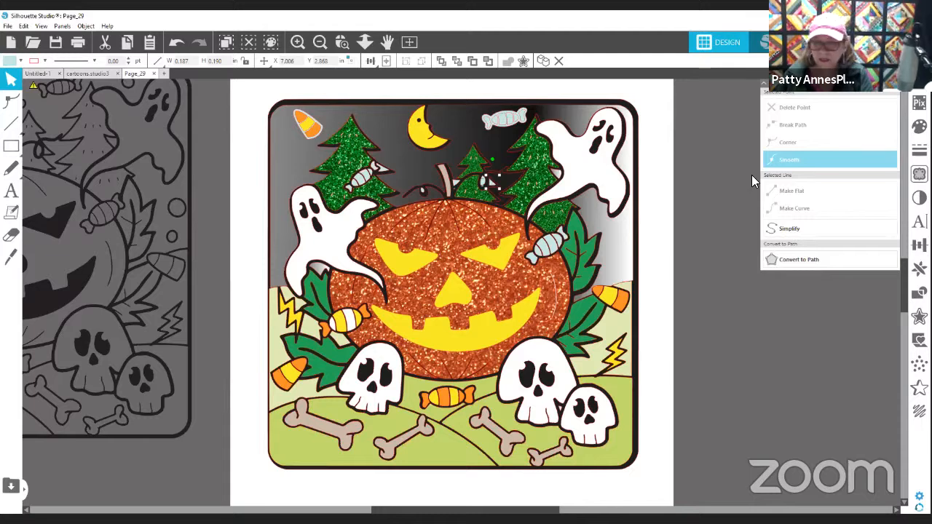
click(918, 126)
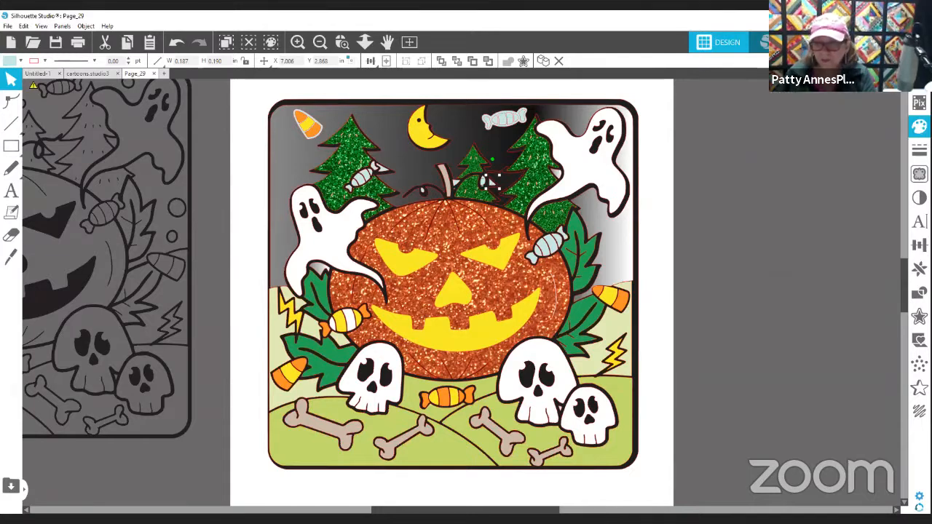
click(798, 99)
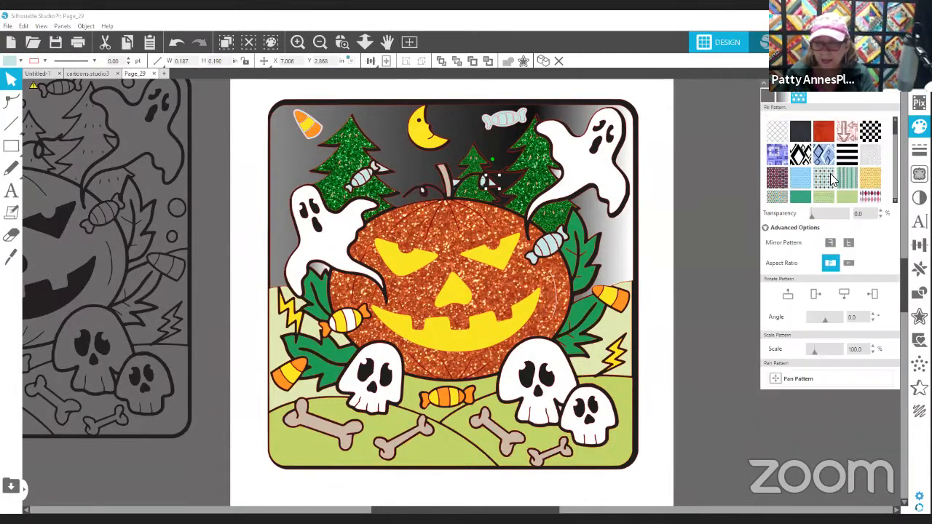
scroll(830, 173, up, 3)
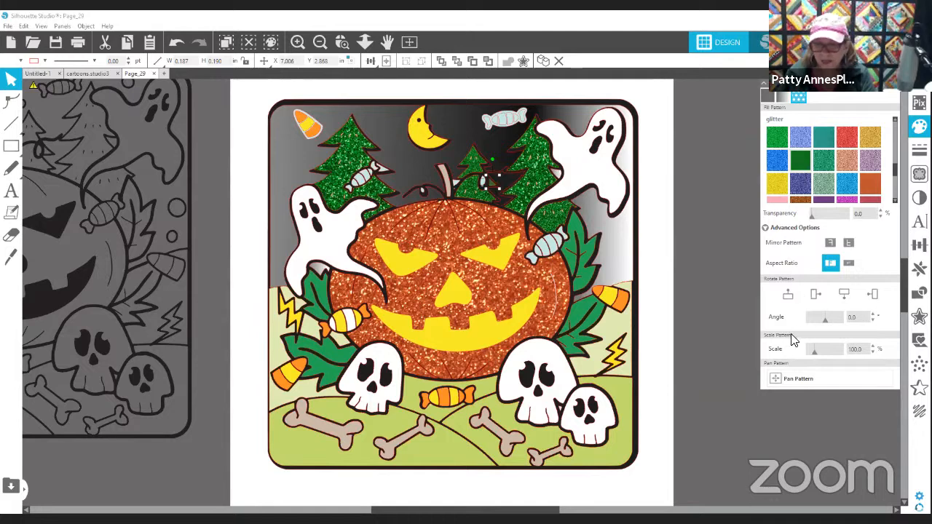
drag(825, 353, 854, 349)
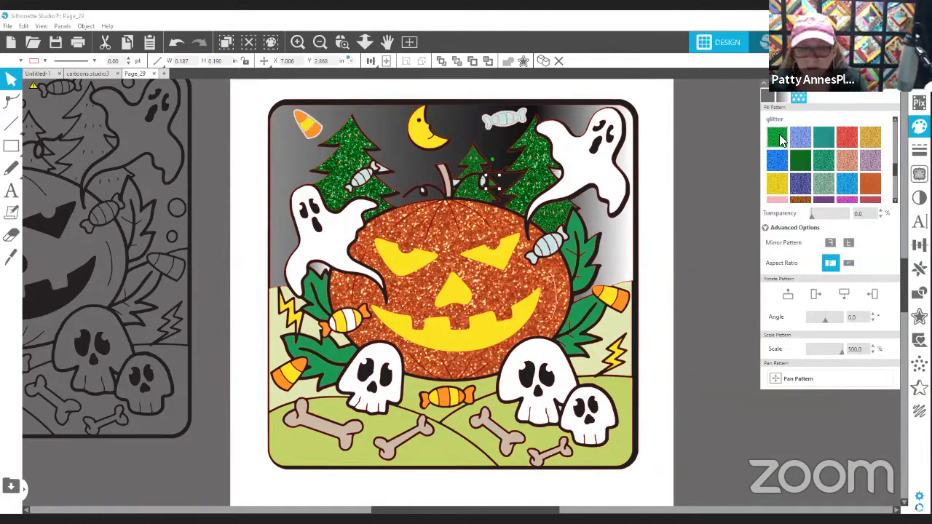
click(642, 192)
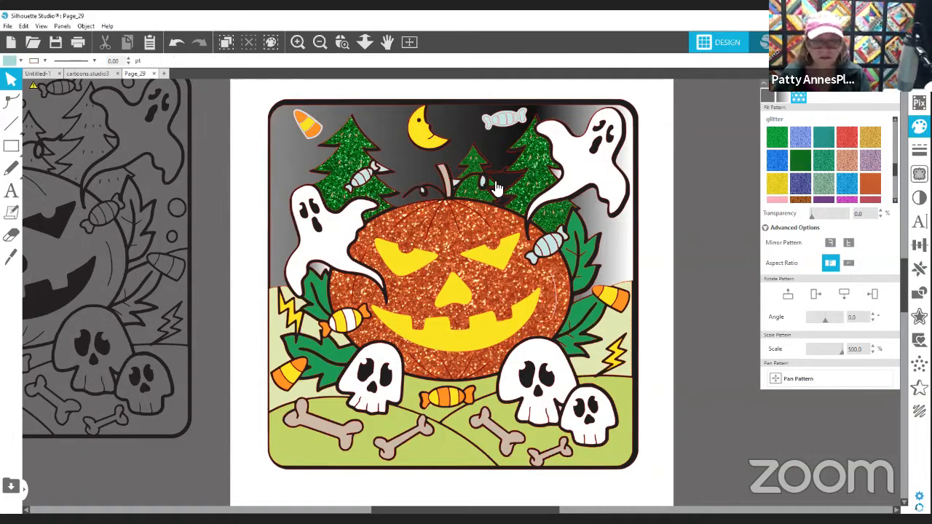
click(481, 185)
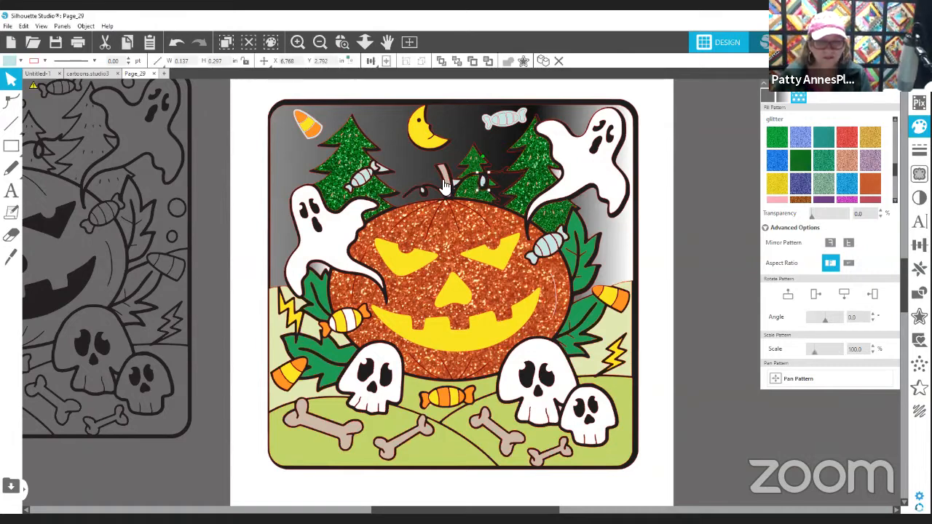
click(385, 175)
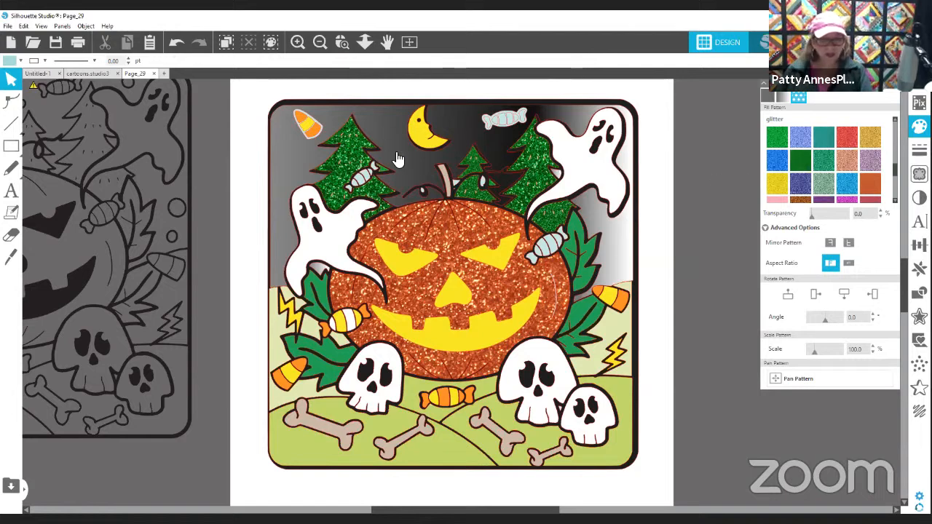
scroll(729, 420, down, 1)
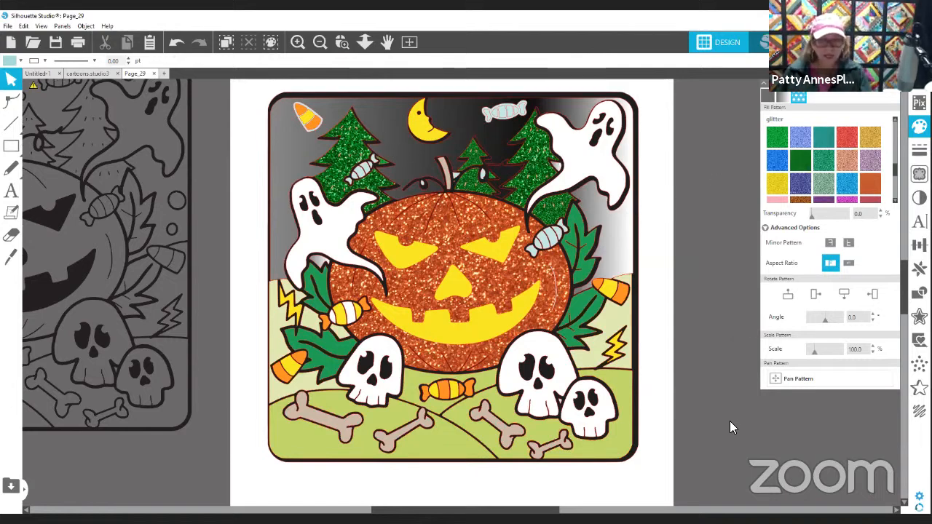
scroll(729, 421, up, 2)
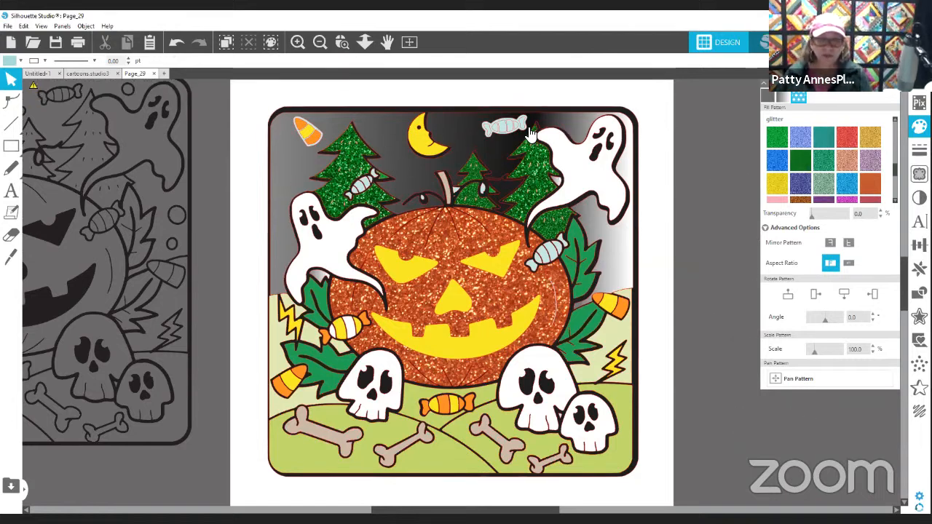
Delete all the pieces of the light blue candy in the sky between the moon and the right-hand ghost.
click(506, 134)
key(Delete)
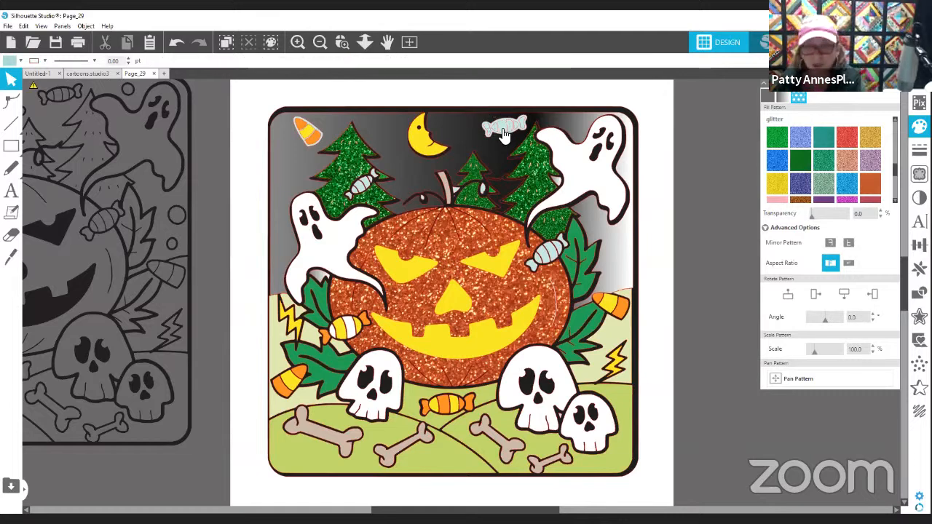
click(505, 132)
key(Delete)
click(492, 131)
key(Delete)
click(493, 132)
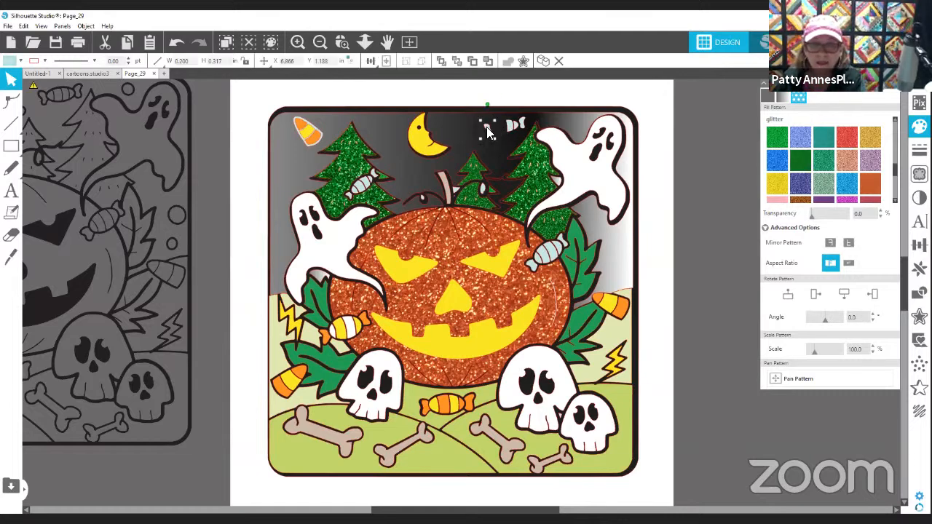
key(Delete)
click(517, 127)
key(Delete)
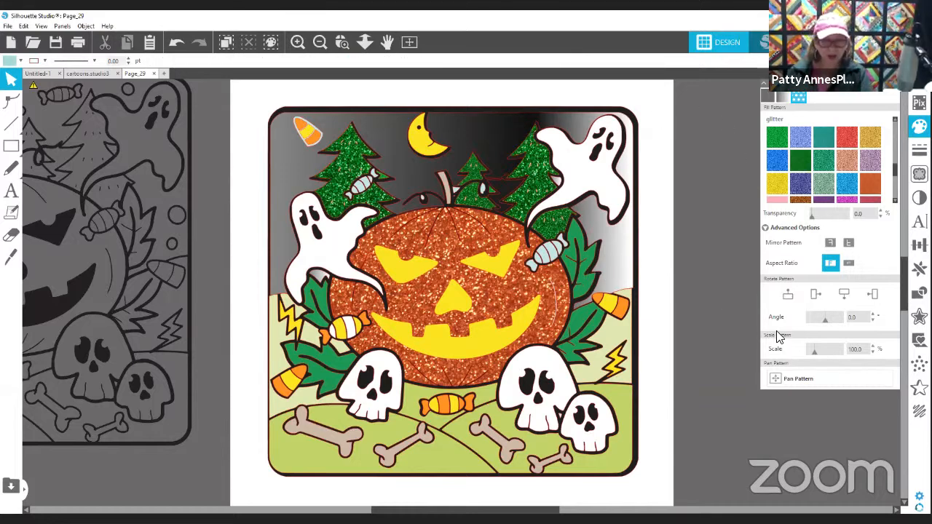
Nudge the lower wrapper end of the light blue candy slightly outward on the pumpkin's upper right side.
click(532, 266)
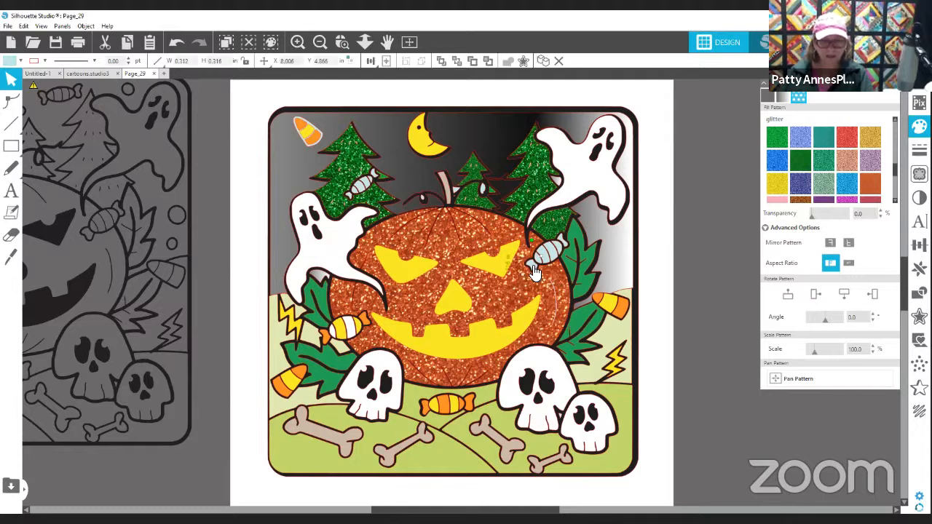
mouse_move(534, 268)
mouse_down()
mouse_move(595, 261)
mouse_move(529, 265)
mouse_up()
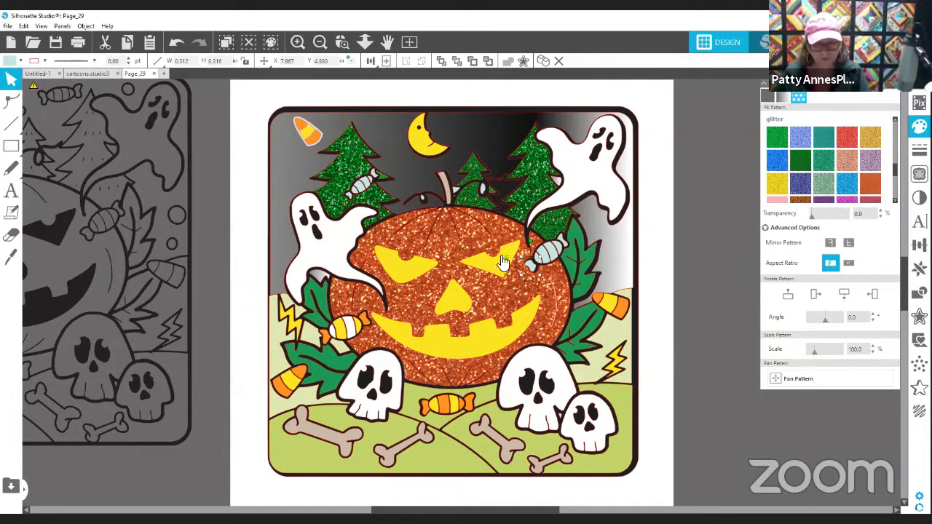
click(460, 299)
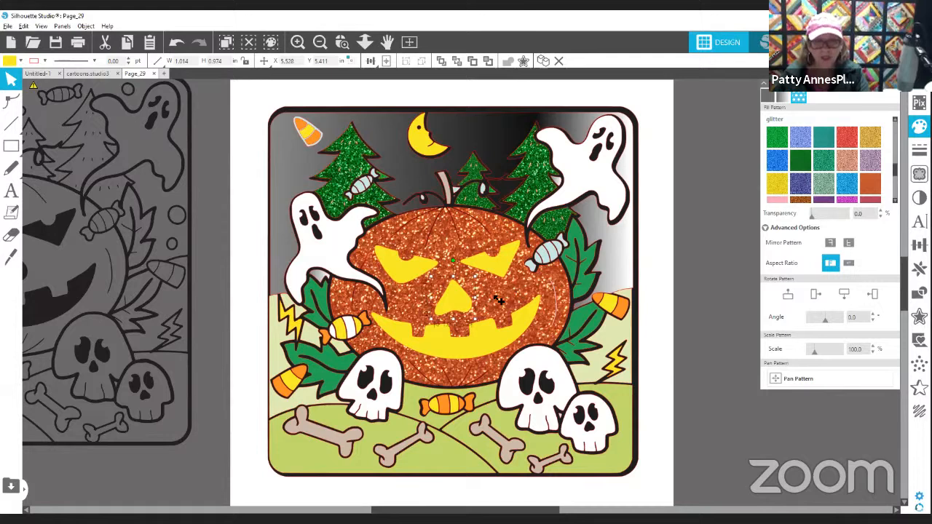
click(494, 298)
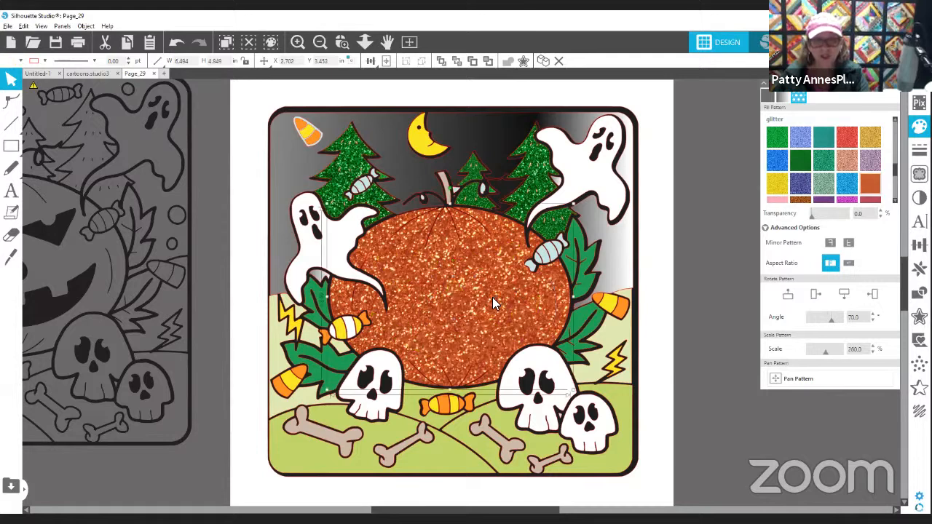
click(176, 42)
click(662, 328)
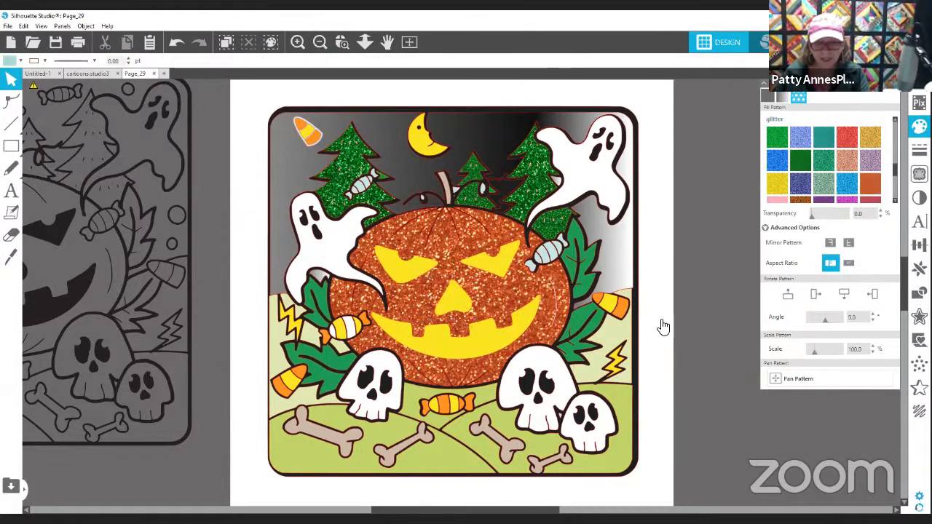
Subtract the yellow nose from the orange glitter pumpkin shape.
click(461, 306)
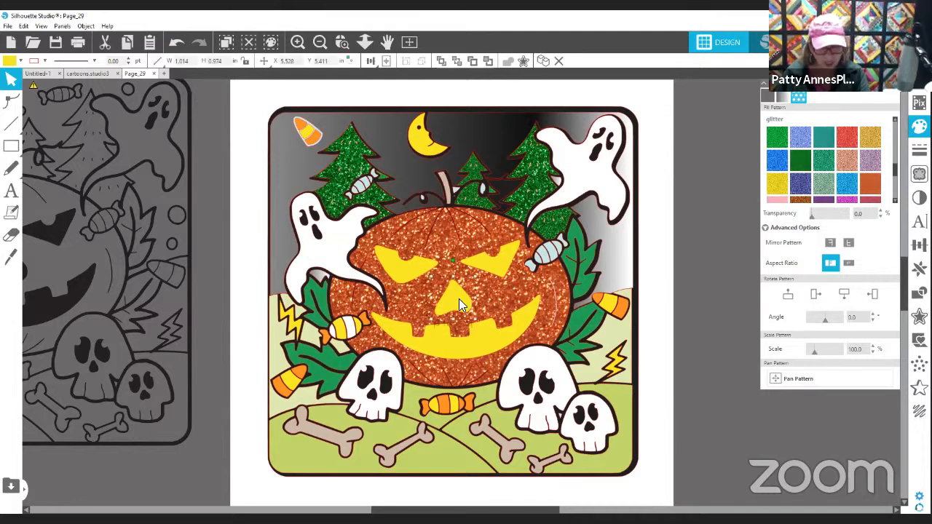
click(488, 299)
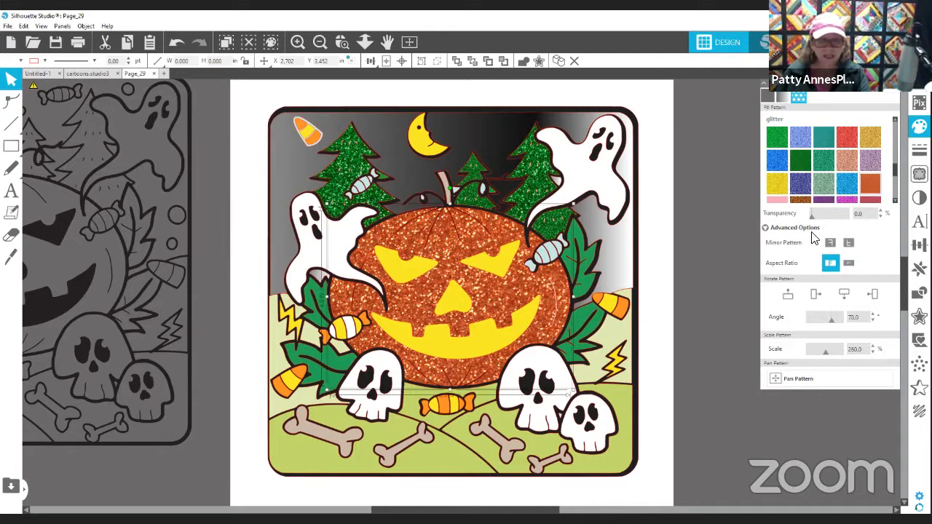
click(919, 293)
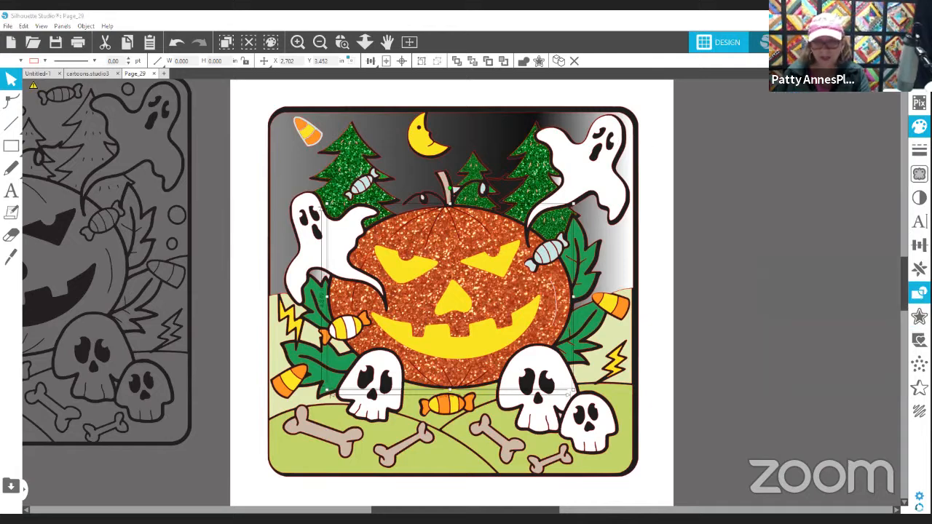
click(861, 107)
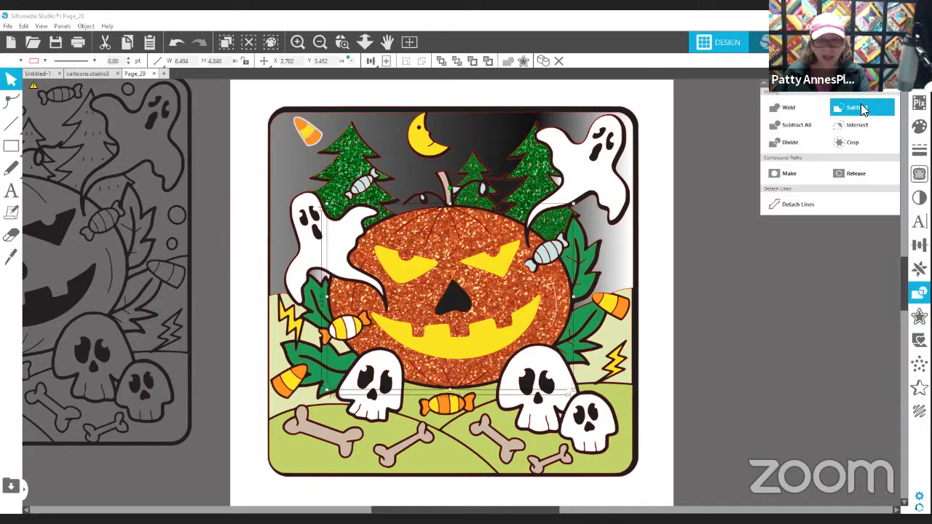
Subtract both yellow eyes, one after the other, from the orange glitter pumpkin shape.
click(441, 260)
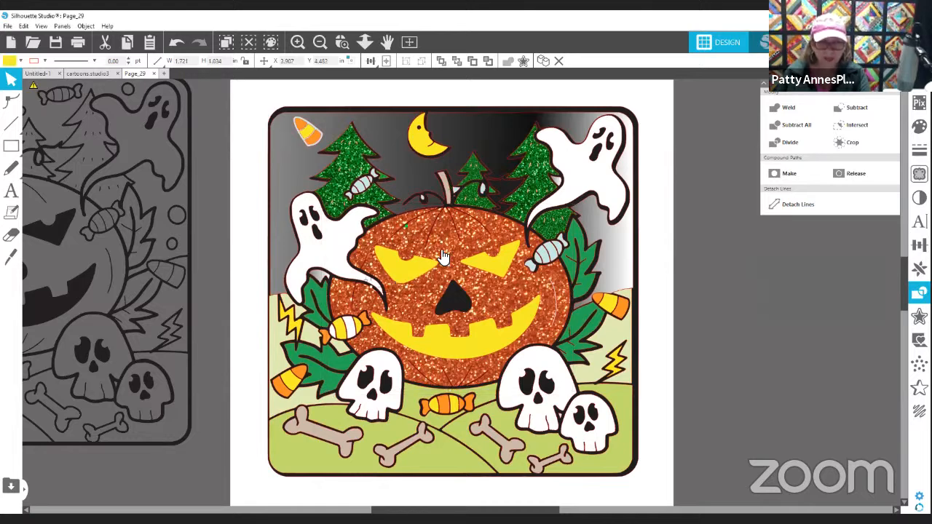
shift+click(442, 256)
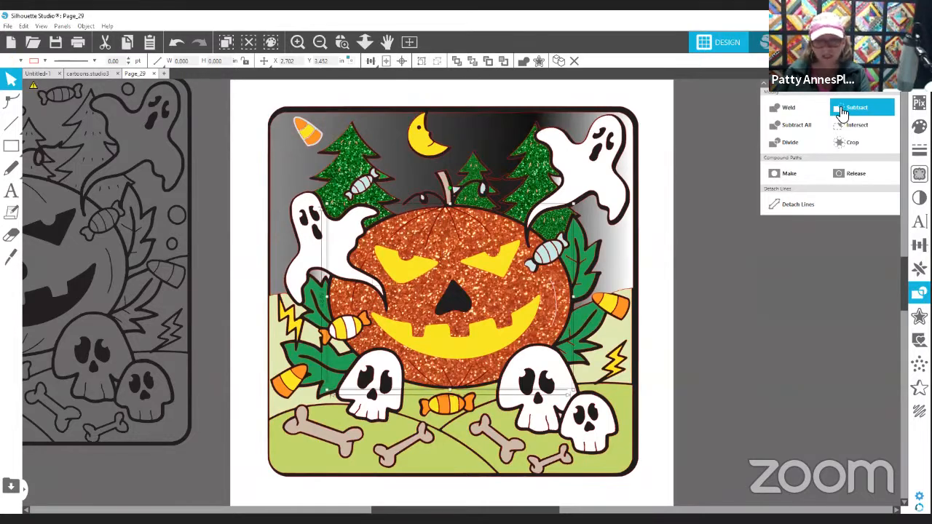
click(840, 109)
click(466, 249)
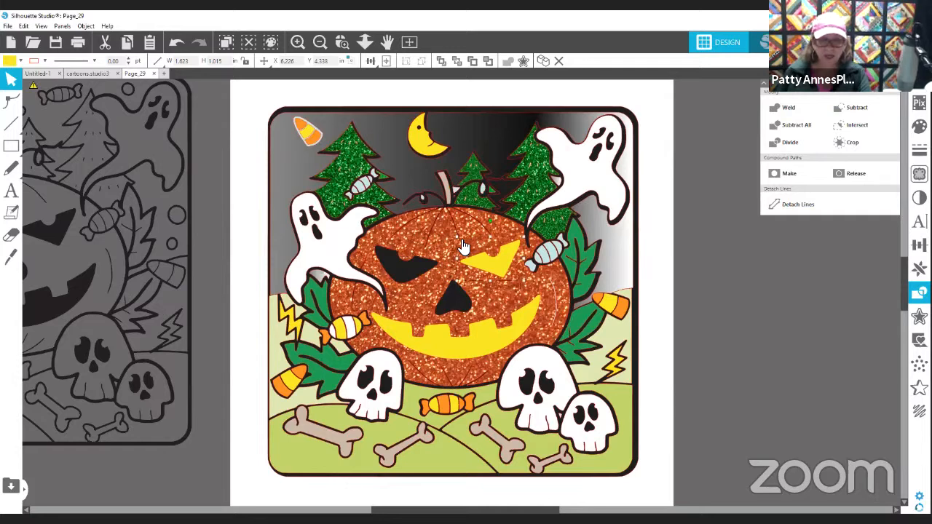
shift+click(462, 246)
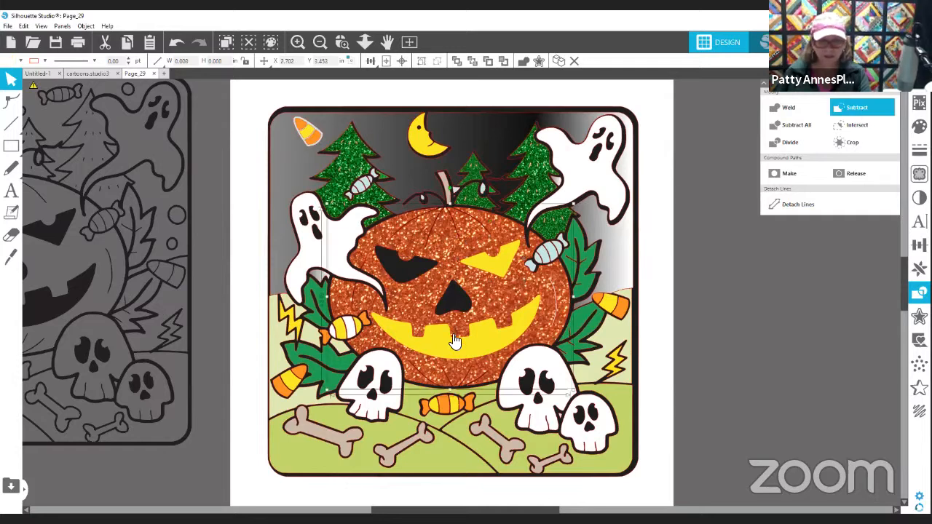
click(841, 109)
click(734, 313)
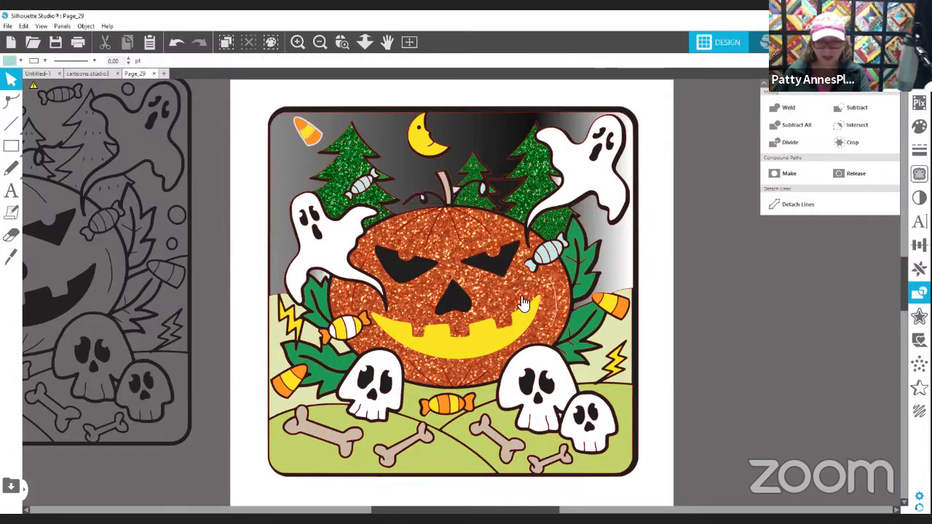
Subtract the yellow mouth from the orange glitter pumpkin shape.
click(458, 335)
key(Escape)
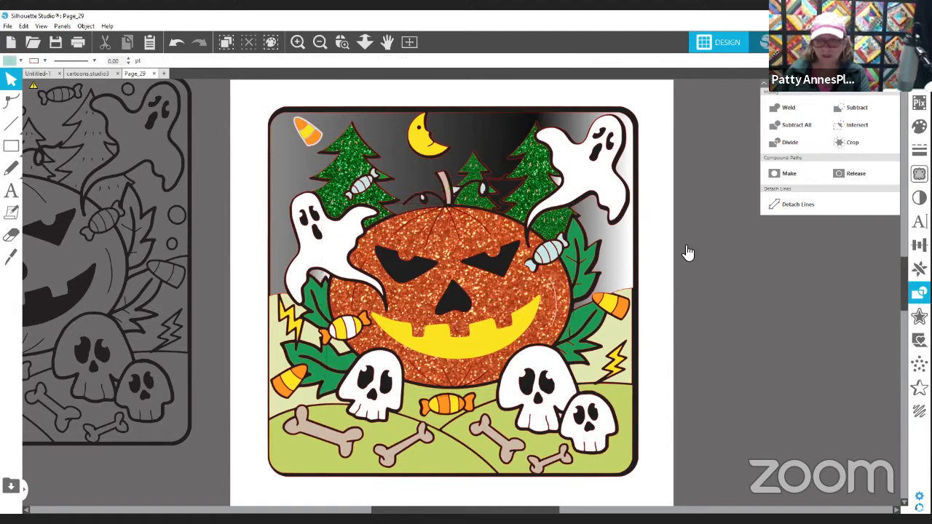
click(449, 348)
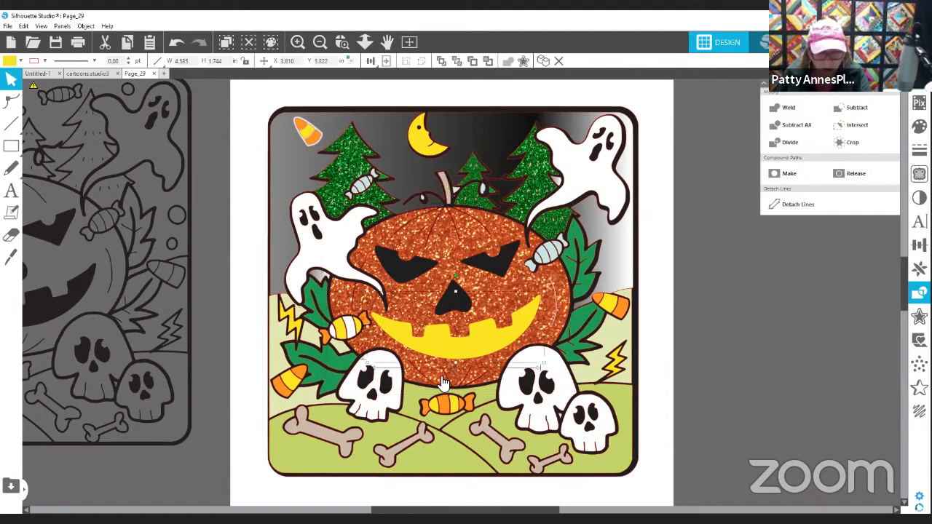
shift+click(442, 379)
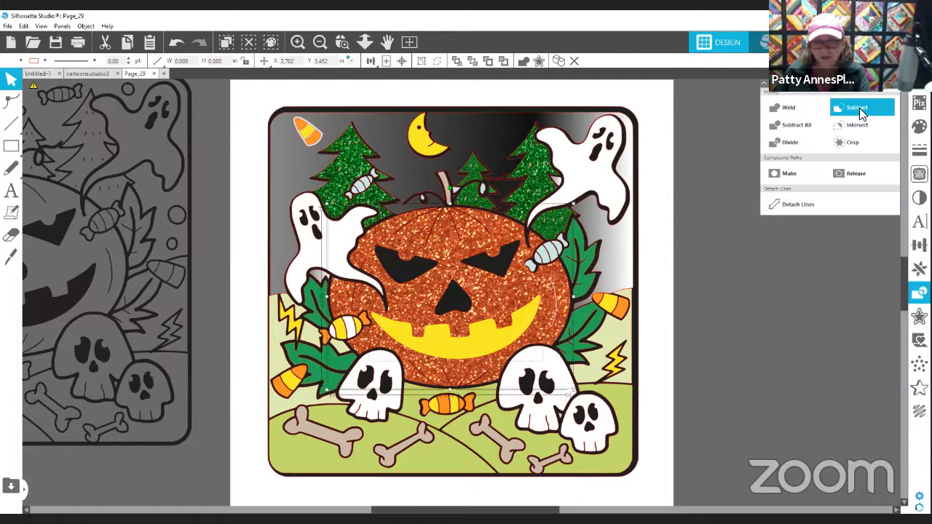
click(763, 397)
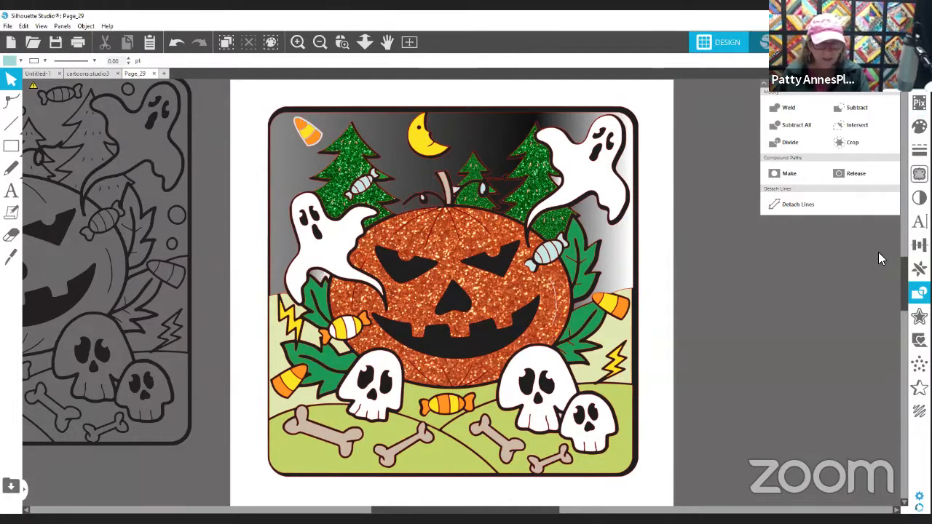
Nudge the large black base layer behind the artwork slightly downward.
click(339, 109)
click(336, 107)
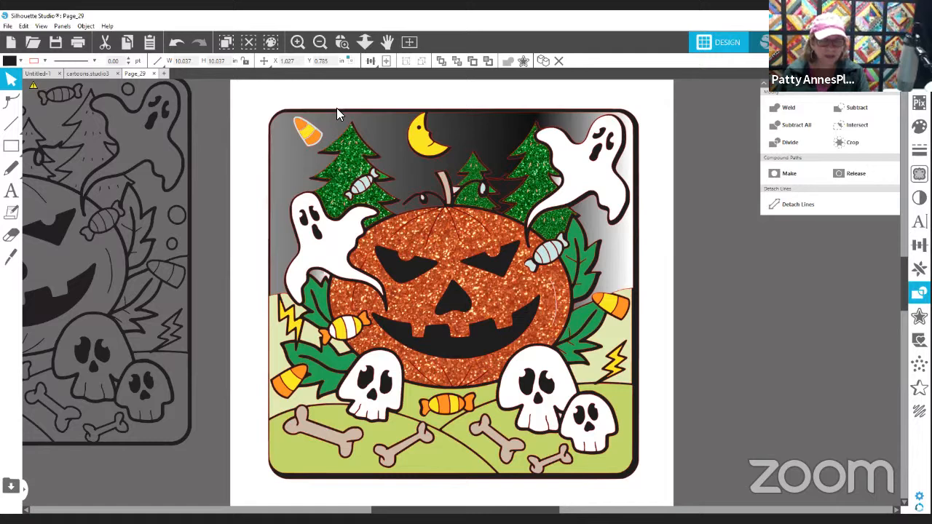
click(337, 108)
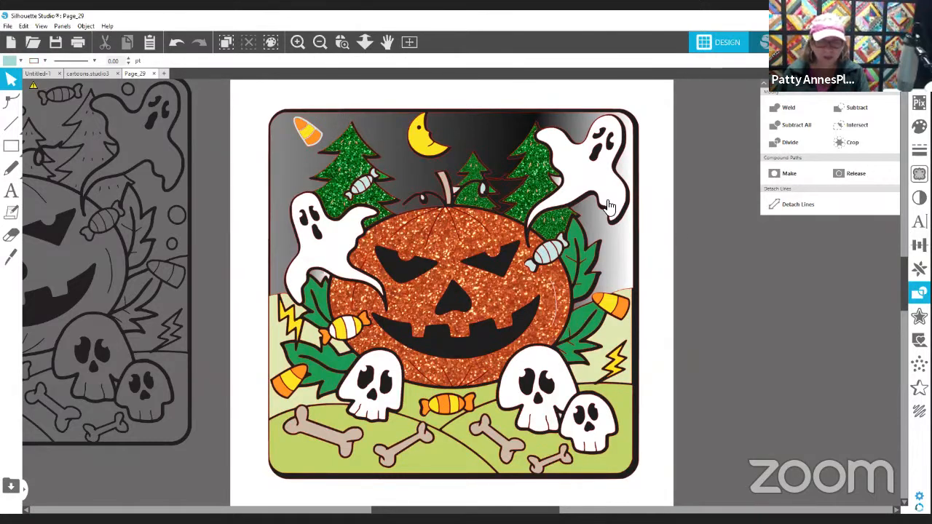
Fill the small piece between the large tree and the upper-right ghost with black sampled from the artwork.
click(559, 186)
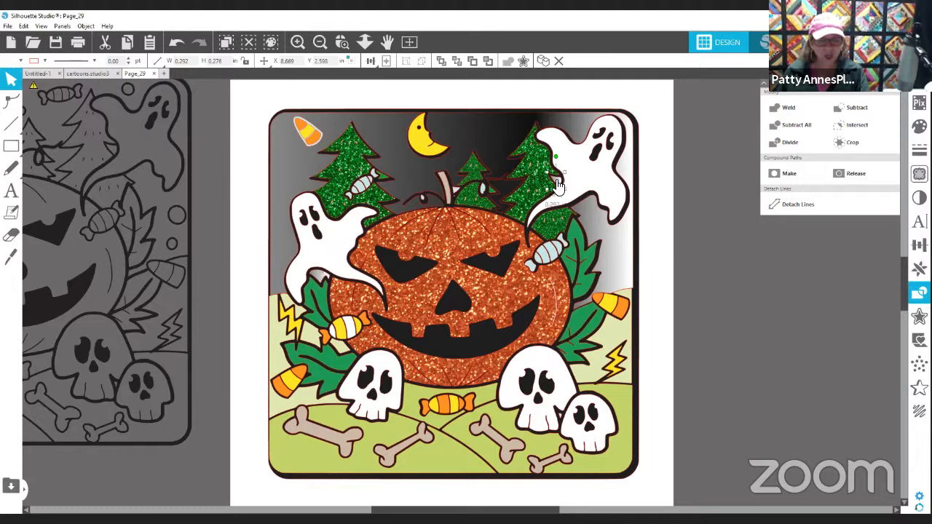
click(19, 61)
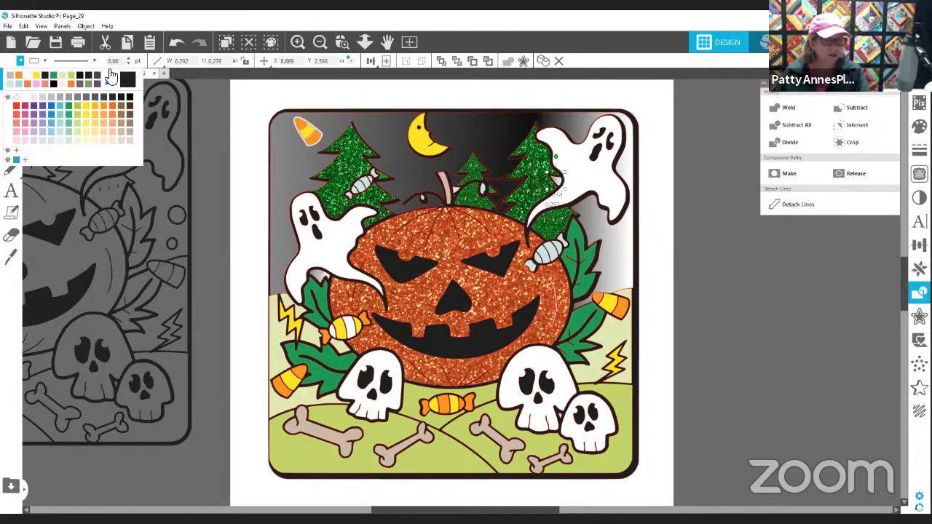
click(109, 79)
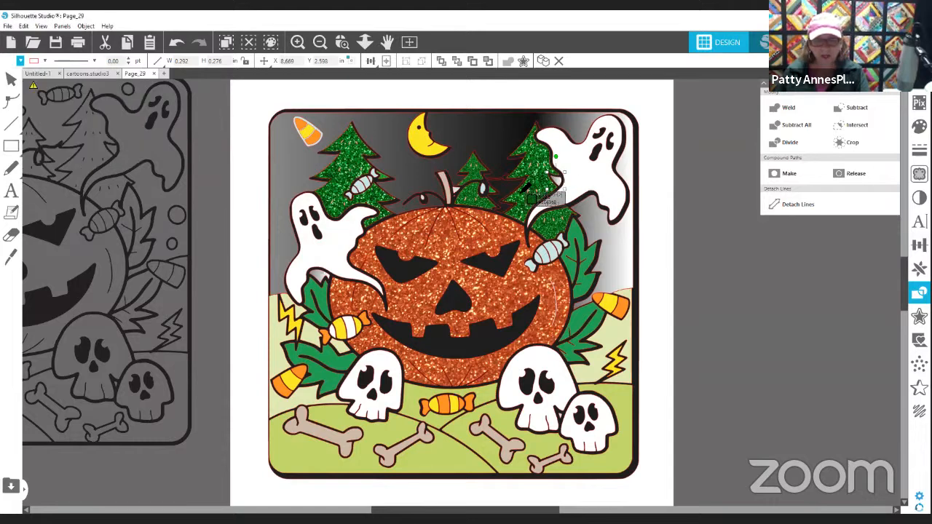
click(529, 193)
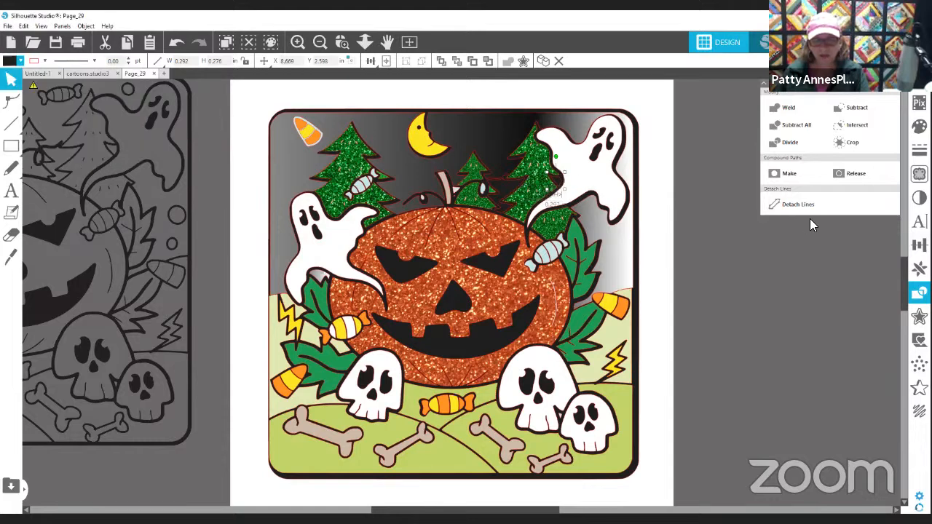
click(757, 329)
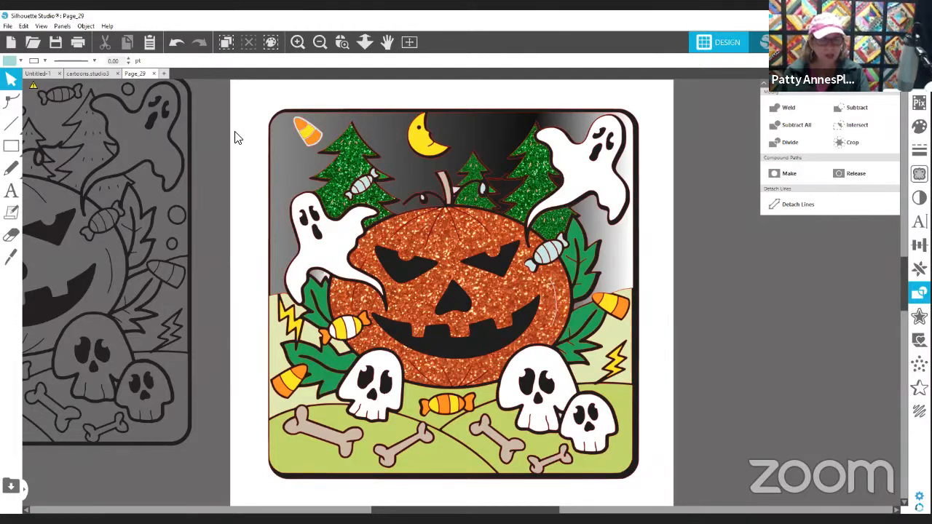
Remove the line colour from all shapes in the scene at once.
key(ctrl+a)
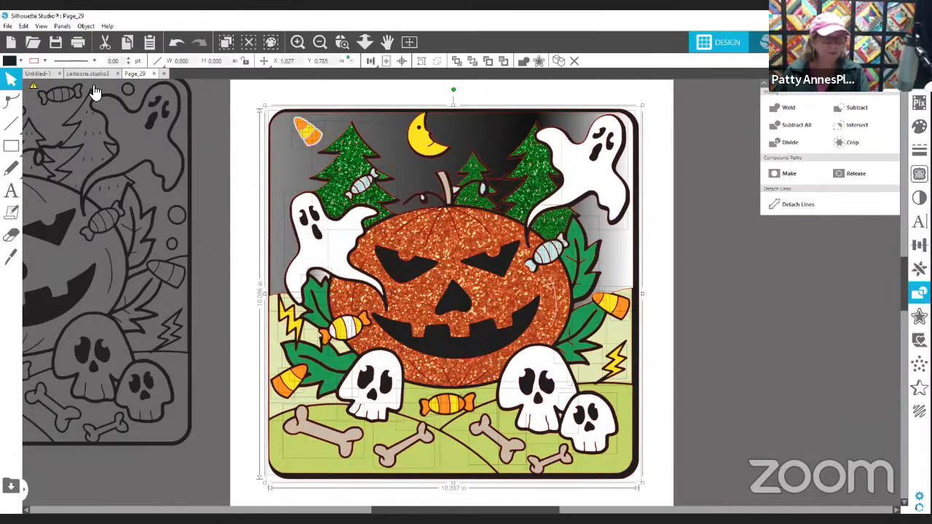
click(34, 62)
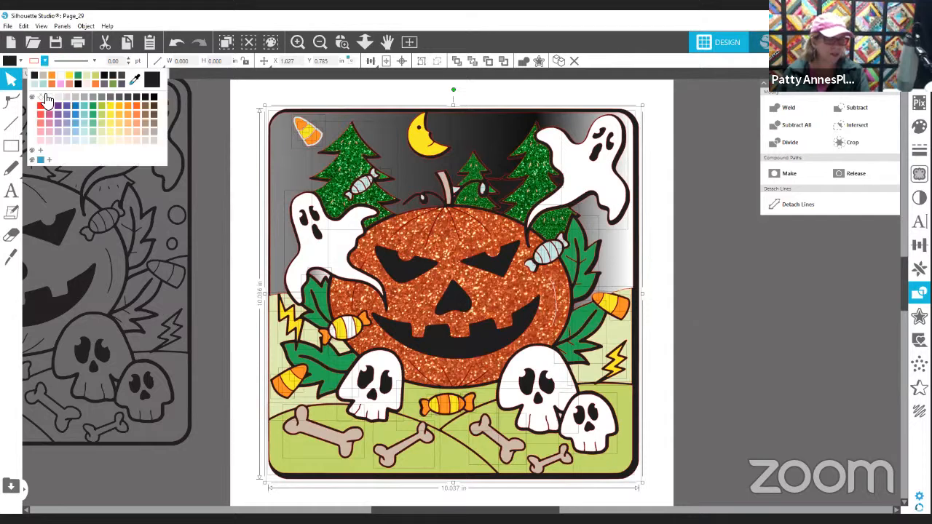
click(825, 336)
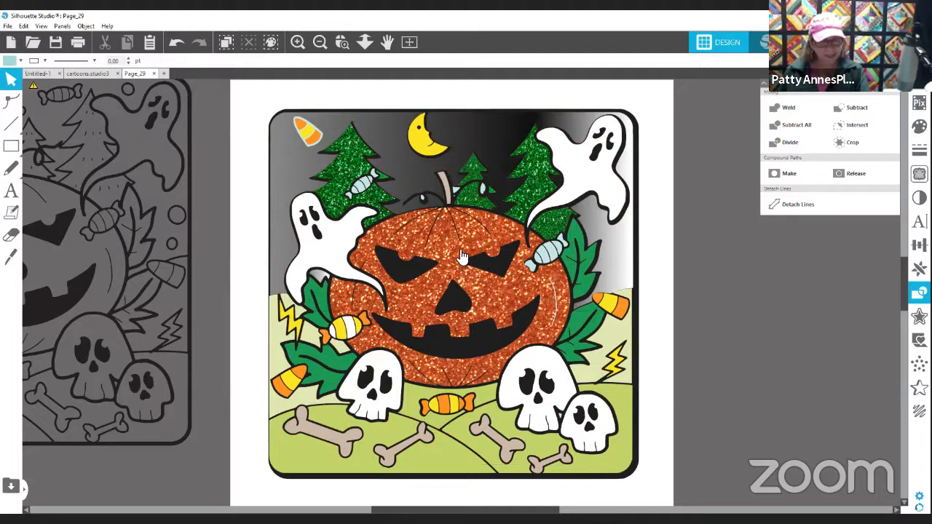
Move the light blue triangle beside the pumpkin stem and the small oval in the vine curl off the page.
click(456, 195)
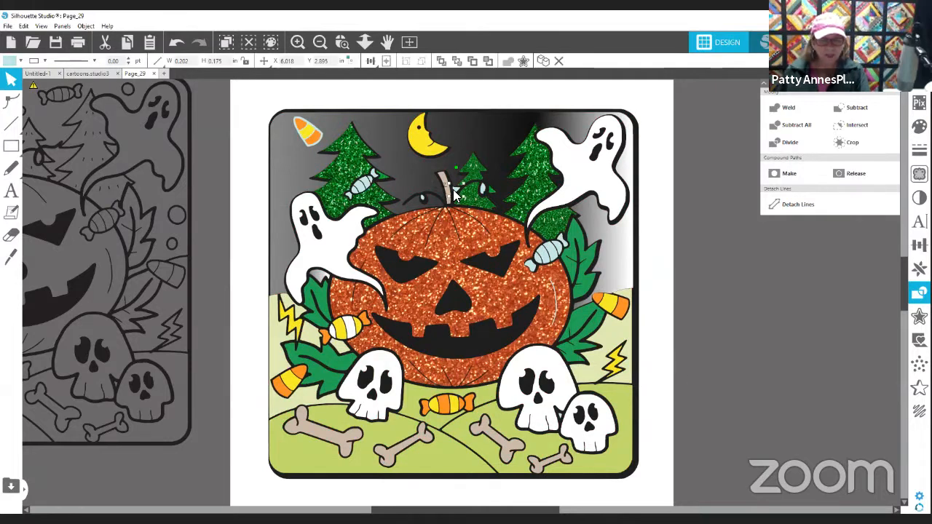
drag(730, 273, 752, 291)
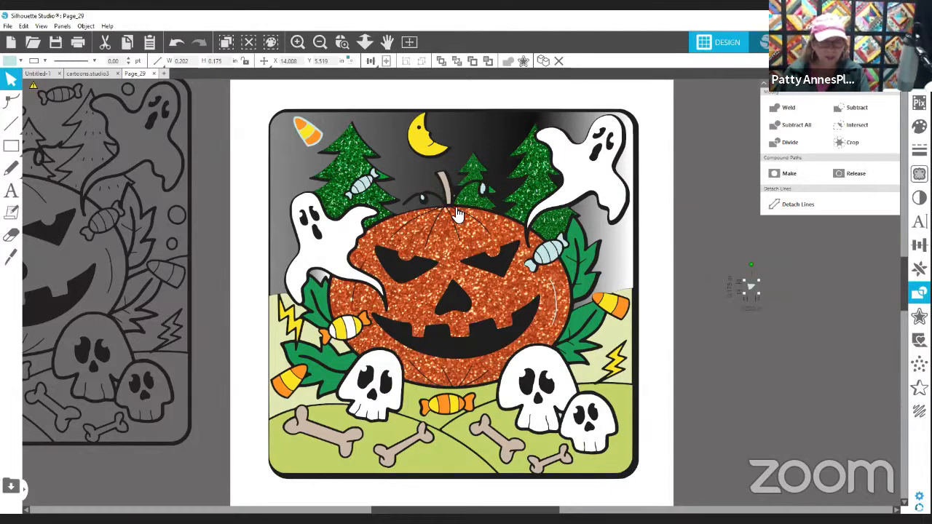
drag(425, 200, 763, 277)
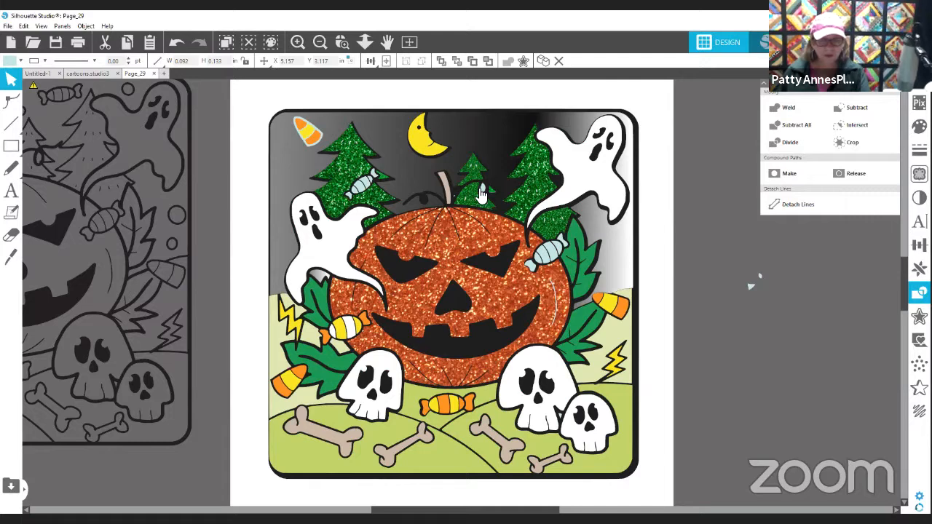
Nudge the light blue sliver on the small centre tree slightly right and down.
click(484, 189)
drag(729, 232, 507, 224)
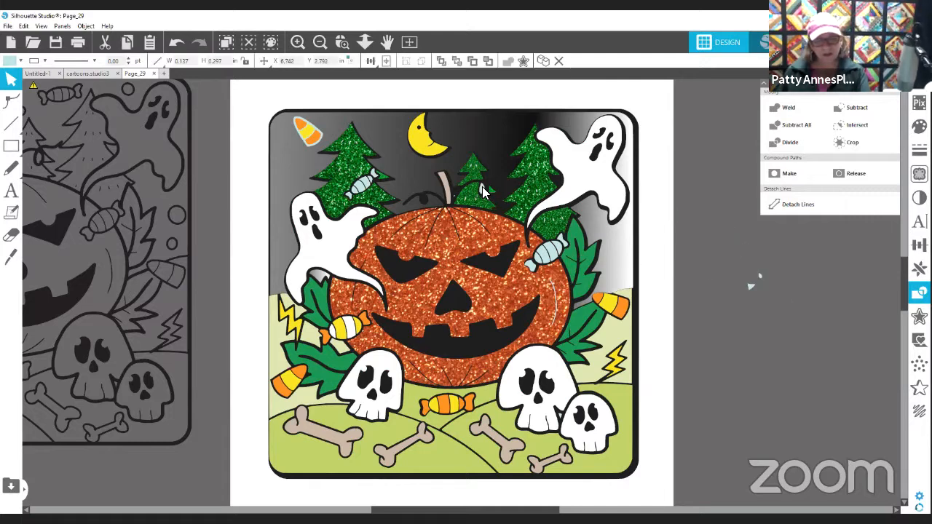
drag(484, 191, 484, 193)
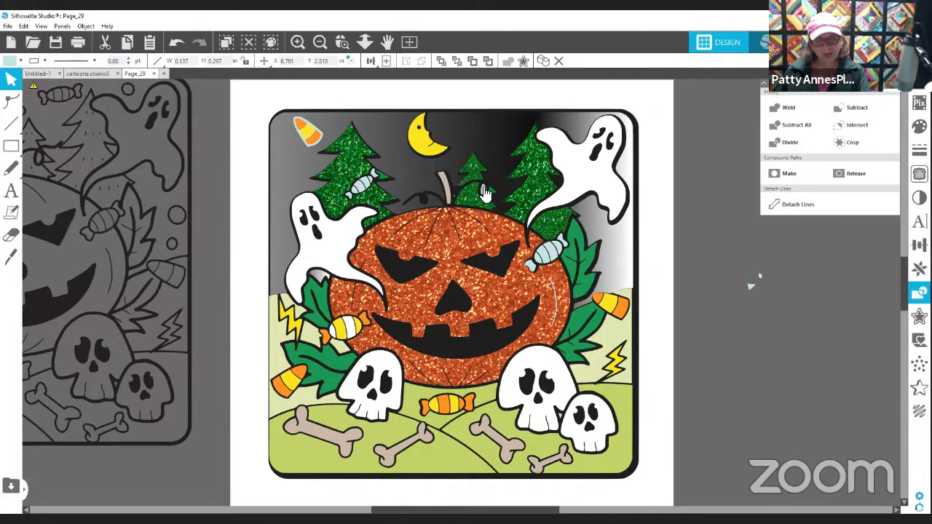
click(483, 192)
click(483, 192)
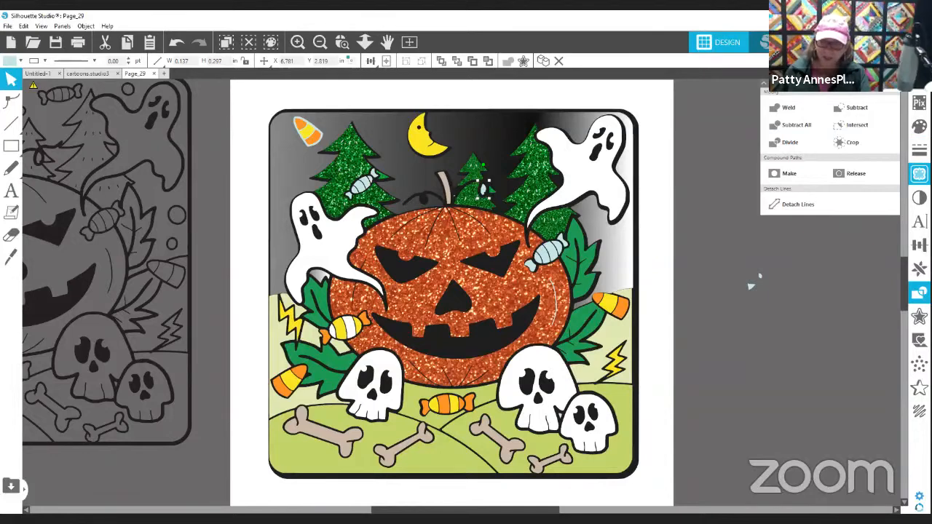
Fill the sliver on the small centre tree with a green glitter pattern scaled to 464%.
click(919, 126)
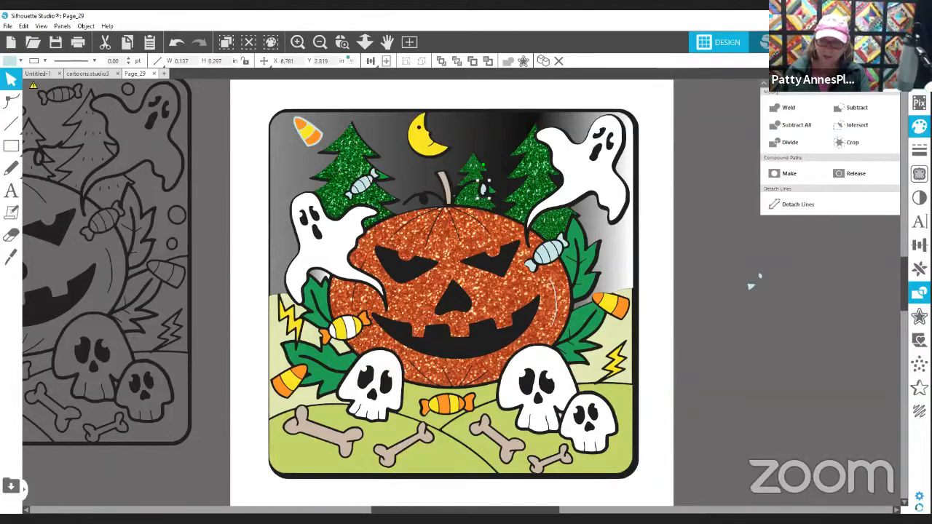
click(798, 100)
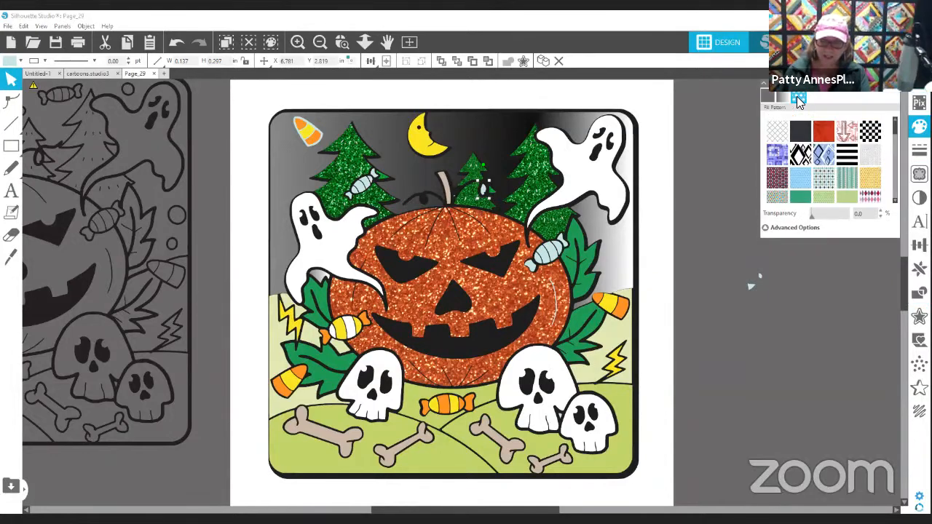
click(815, 228)
scroll(834, 187, down, 8)
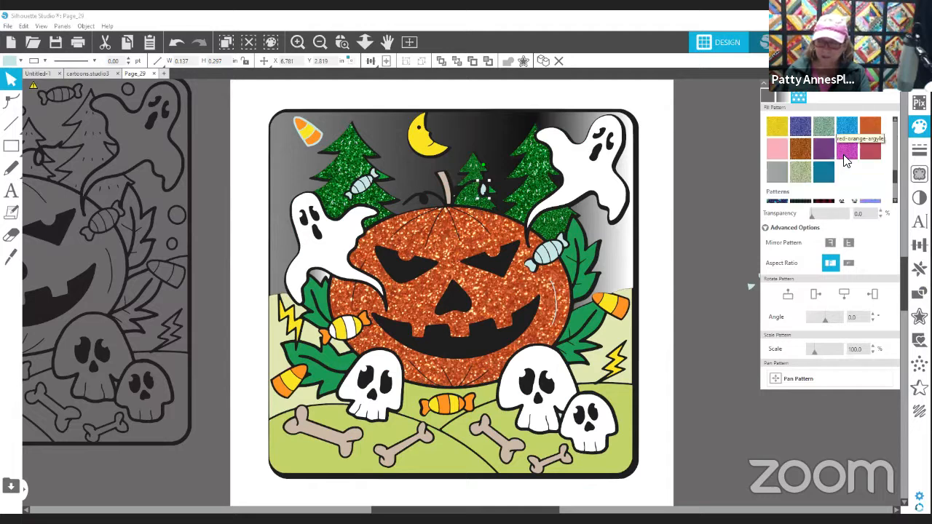
scroll(842, 160, down, 6)
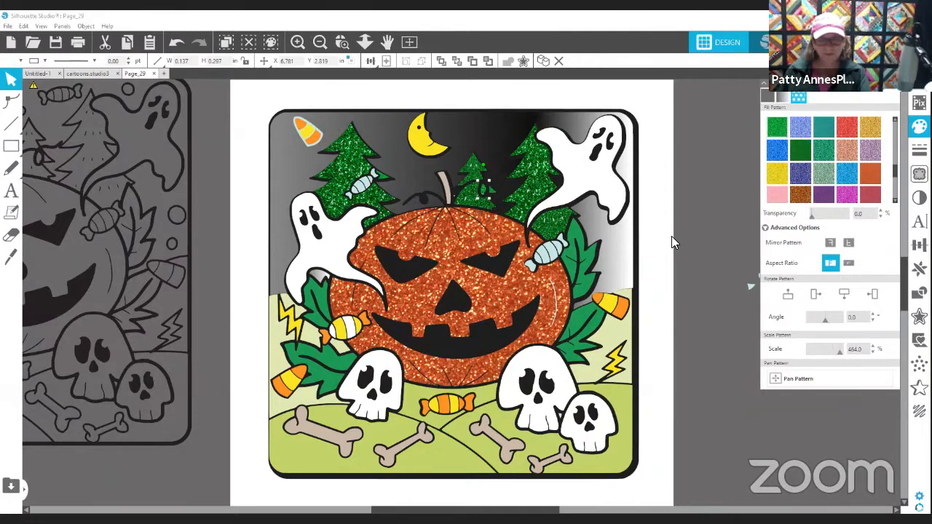
click(705, 224)
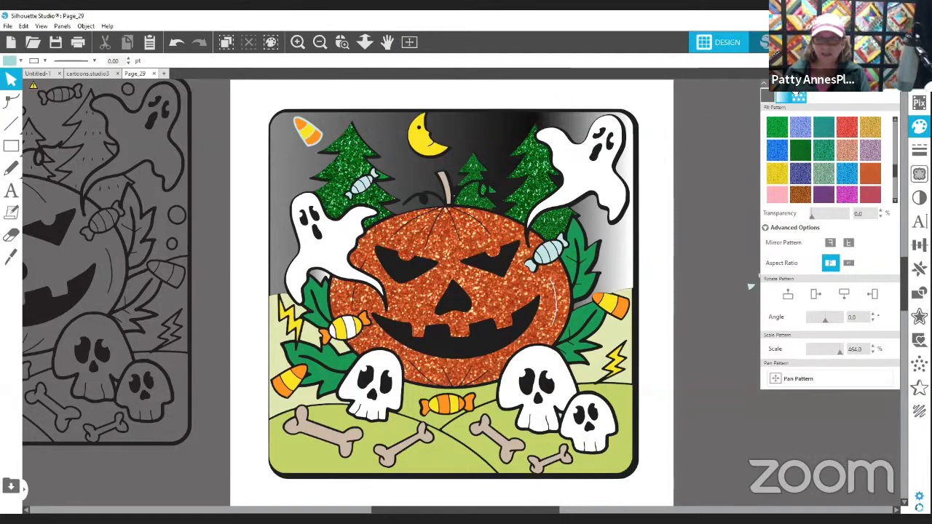
Select all light blue shapes by fill colour RGB (199,232,229), group them, and move them off the page's right side.
click(268, 46)
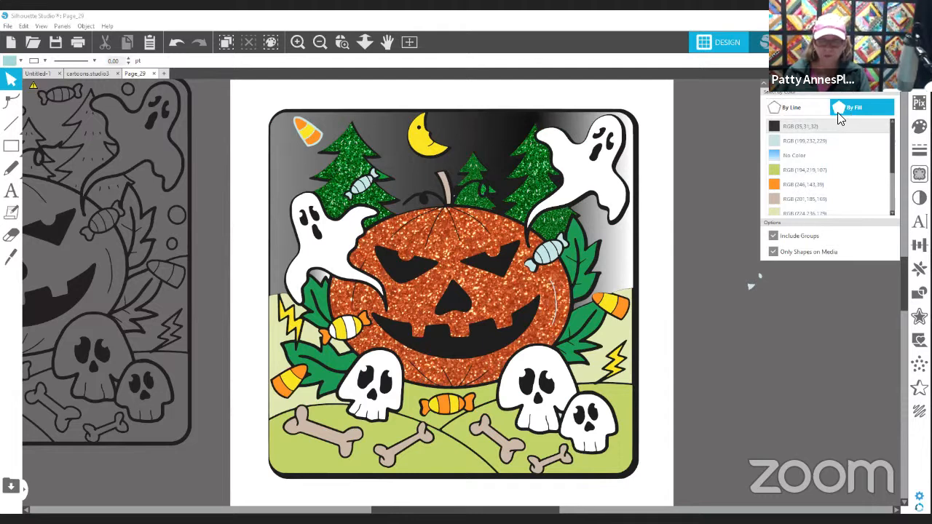
click(791, 142)
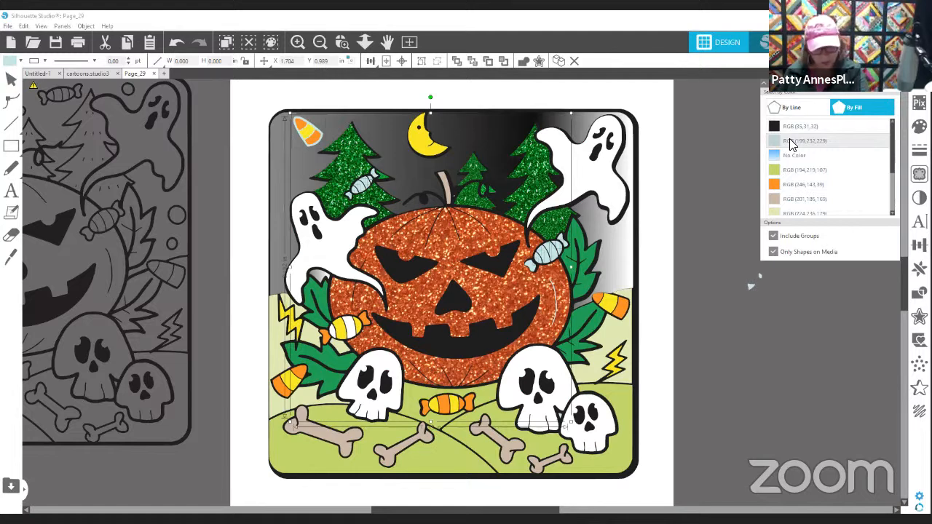
click(790, 144)
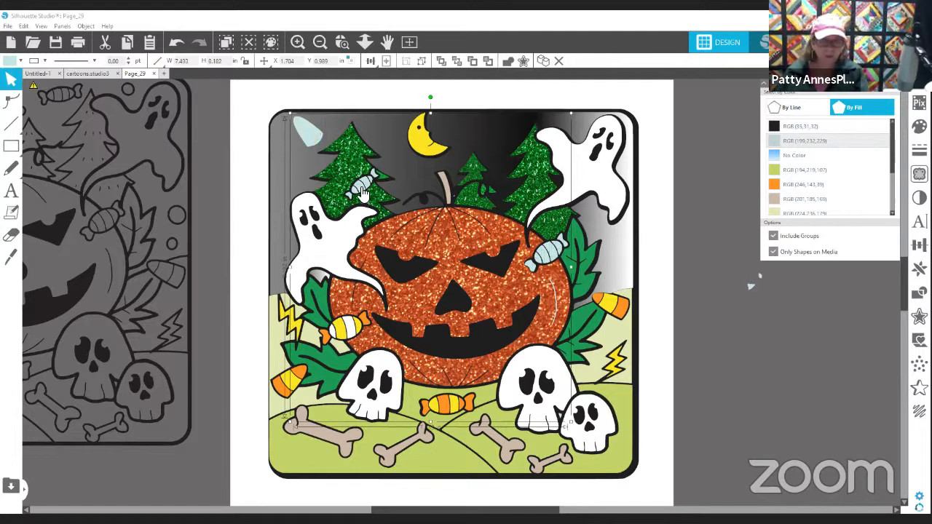
drag(362, 191, 792, 341)
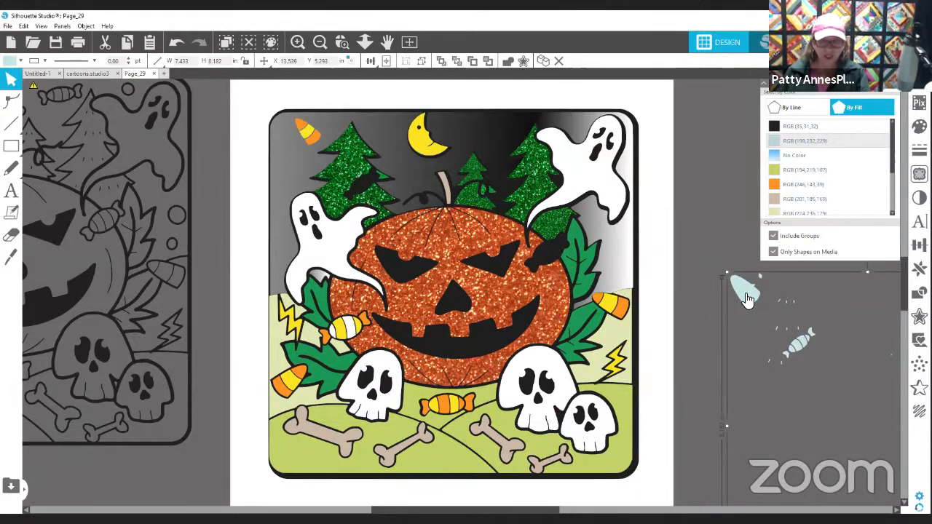
drag(742, 291, 853, 334)
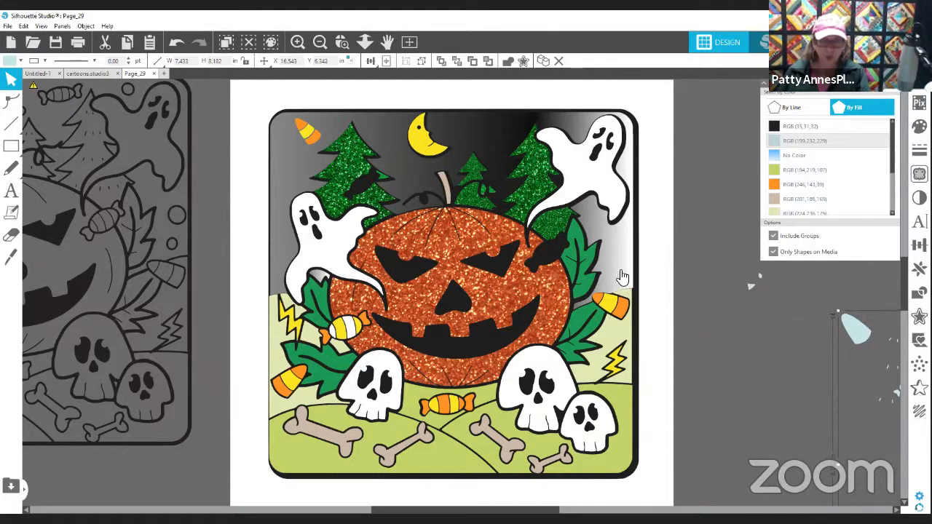
Select all light green ground shapes by fill colour RGB (194,219,107), group them, and move them off the page's right side.
click(797, 172)
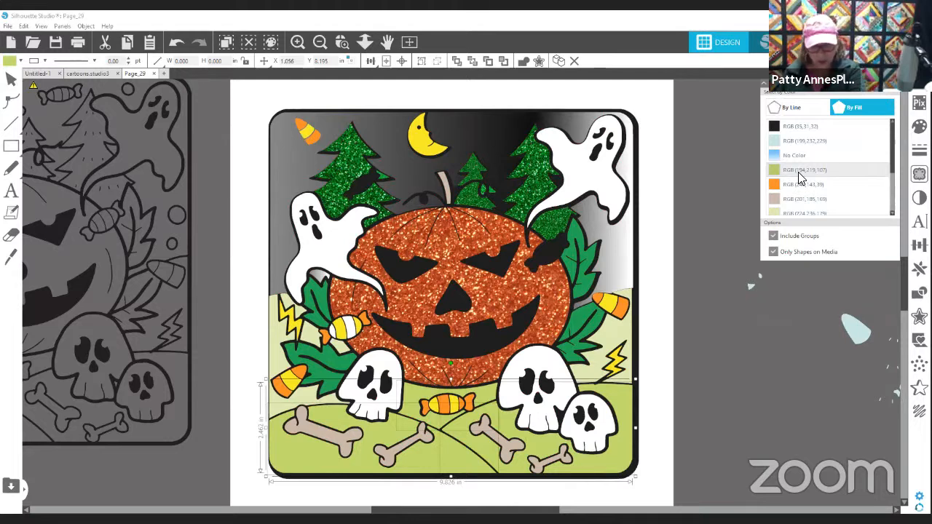
click(359, 435)
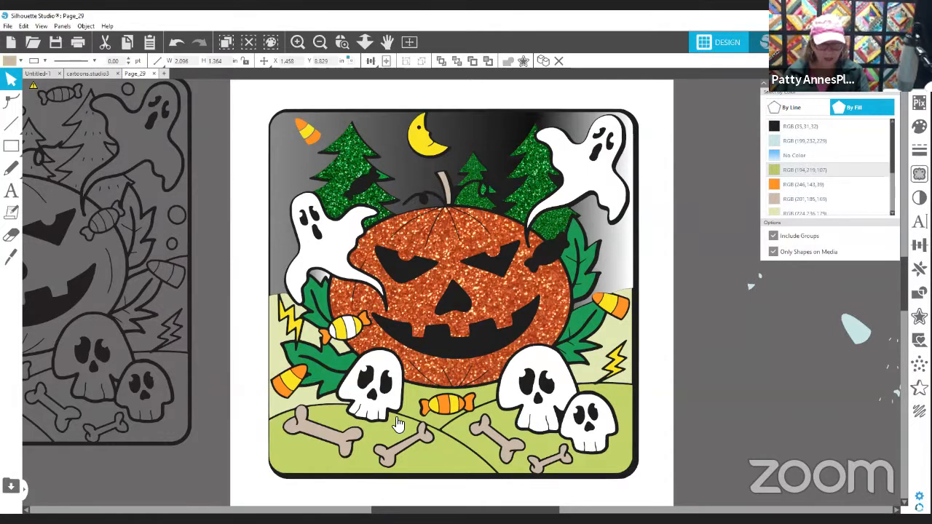
click(713, 190)
click(793, 172)
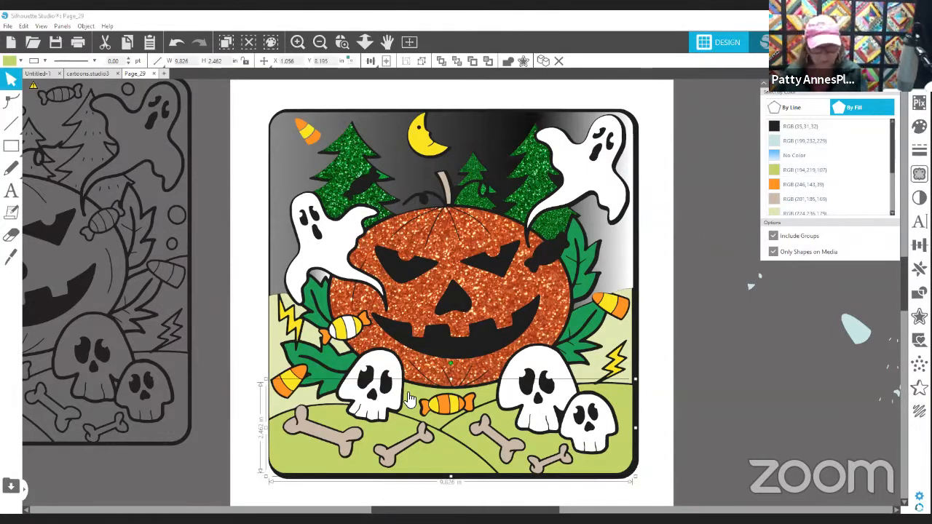
drag(409, 399, 839, 361)
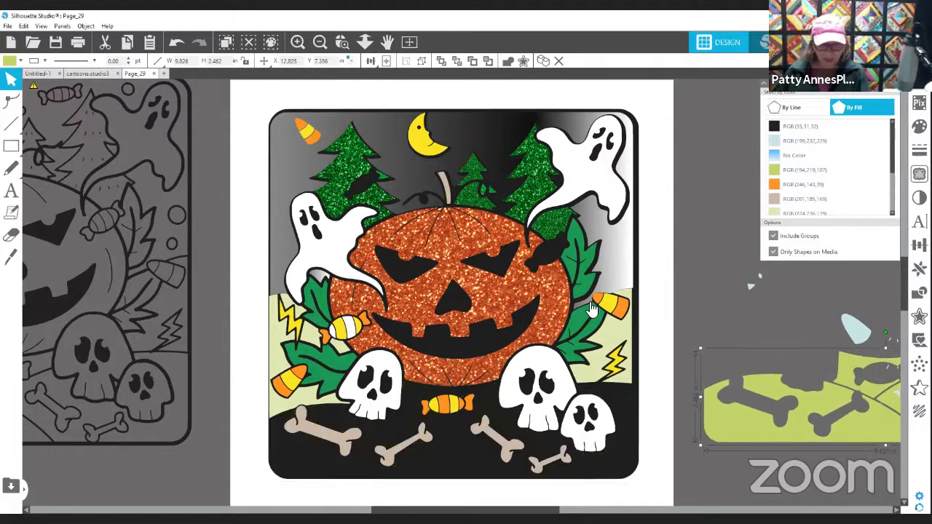
Select all orange candy shapes by fill colour RGB (246,143,39), group them, and move them off the page's right side.
click(815, 188)
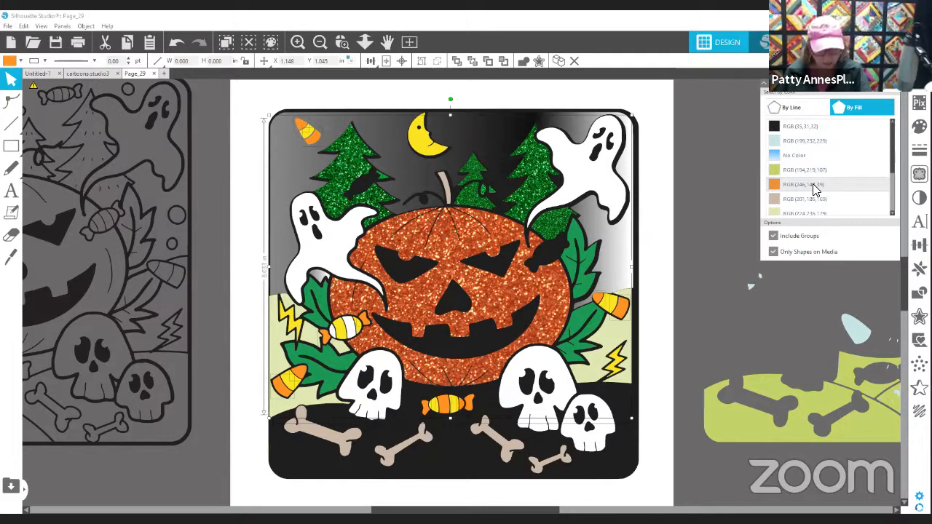
click(815, 198)
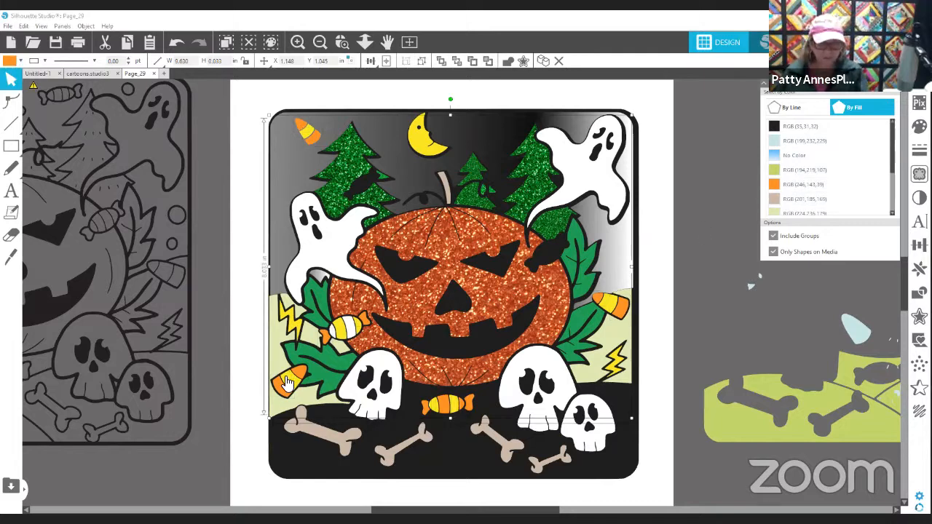
drag(298, 372, 725, 422)
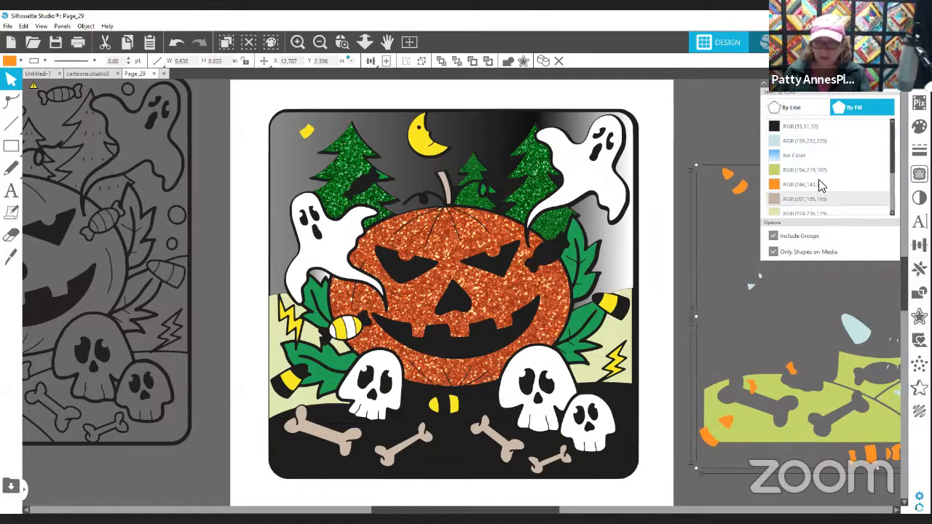
Select all tan bone and stem shapes by fill colour RGB (201,185,169), group them, and move them off the page's right side.
scroll(814, 203, down, 1)
click(795, 172)
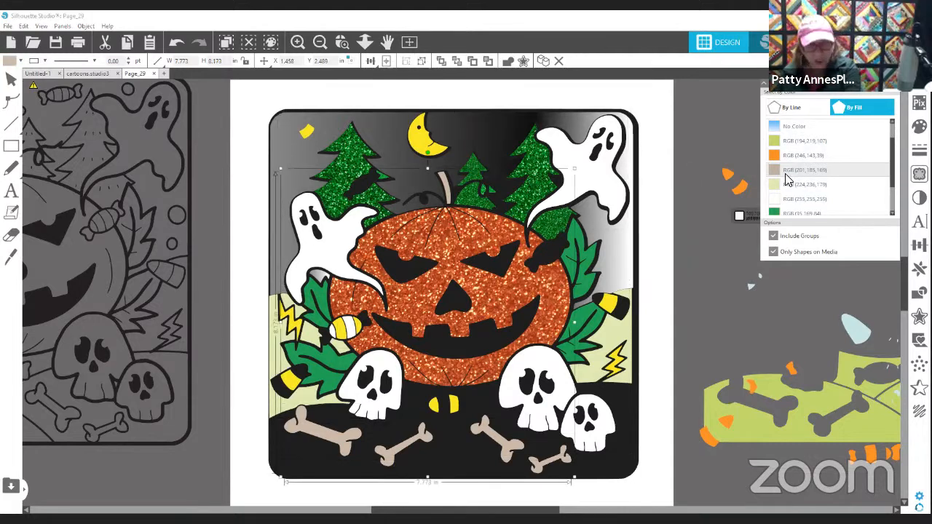
key(ctrl+g)
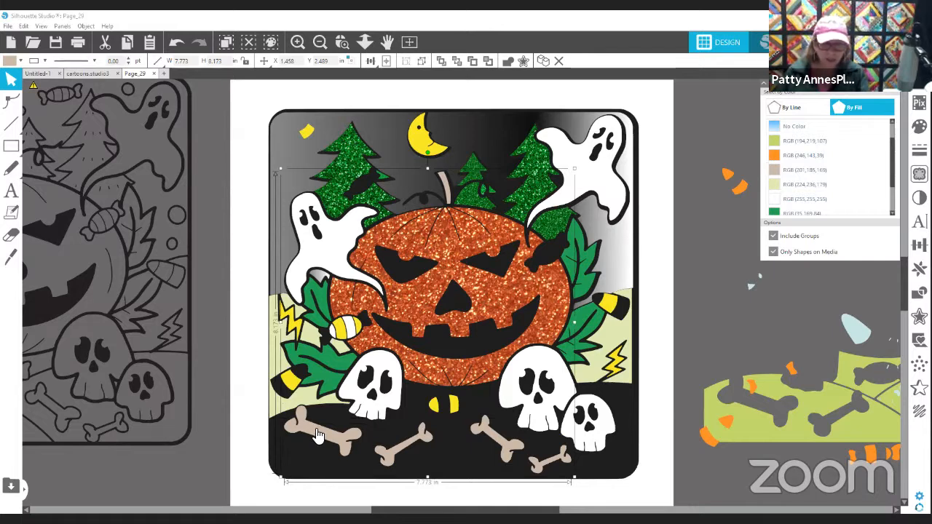
drag(313, 443, 733, 373)
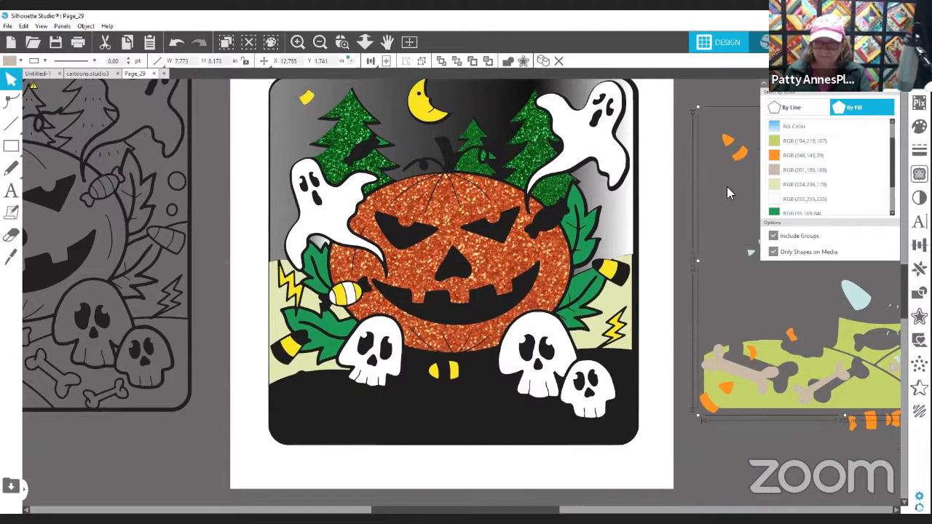
Move the light green ground group back onto the page and nudge it into alignment with the black outlines at the scene's base.
scroll(879, 193, down, 2)
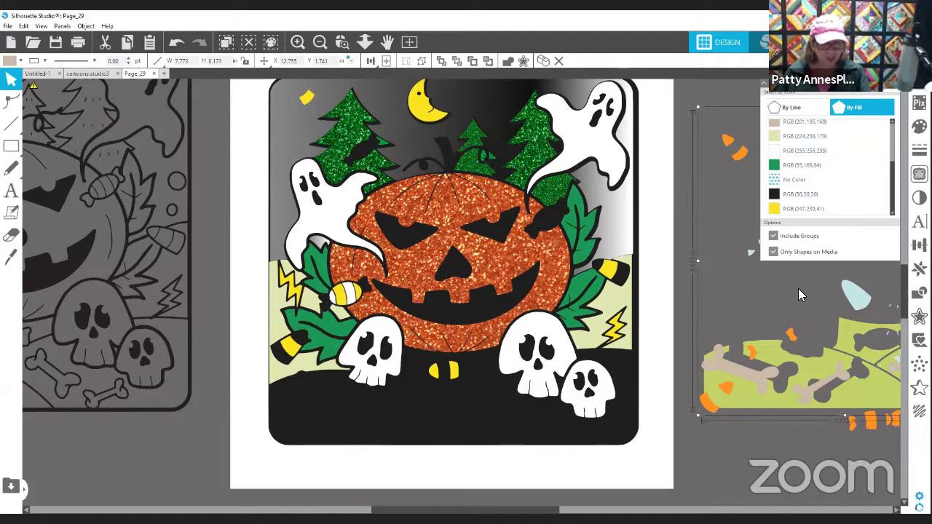
drag(722, 404, 299, 427)
key(Up)
key(Up)
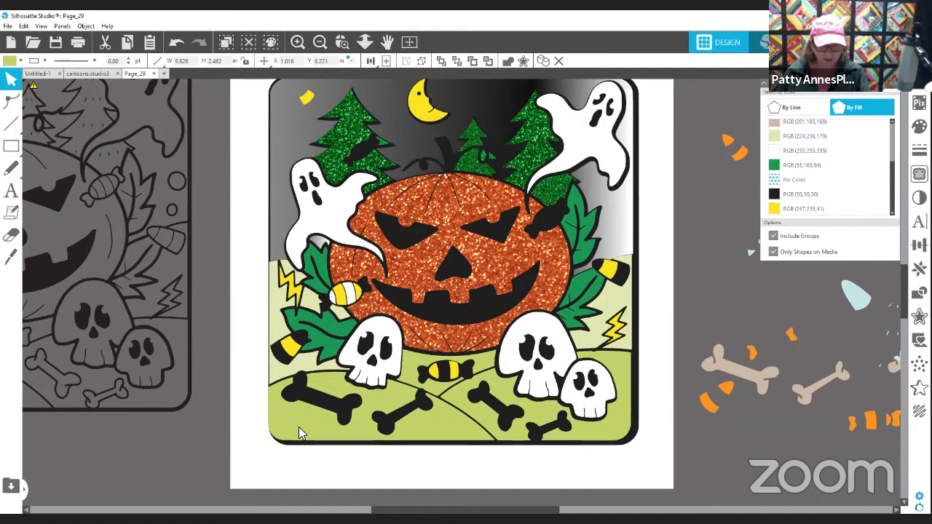
key(Left)
key(Left)
key(Left)
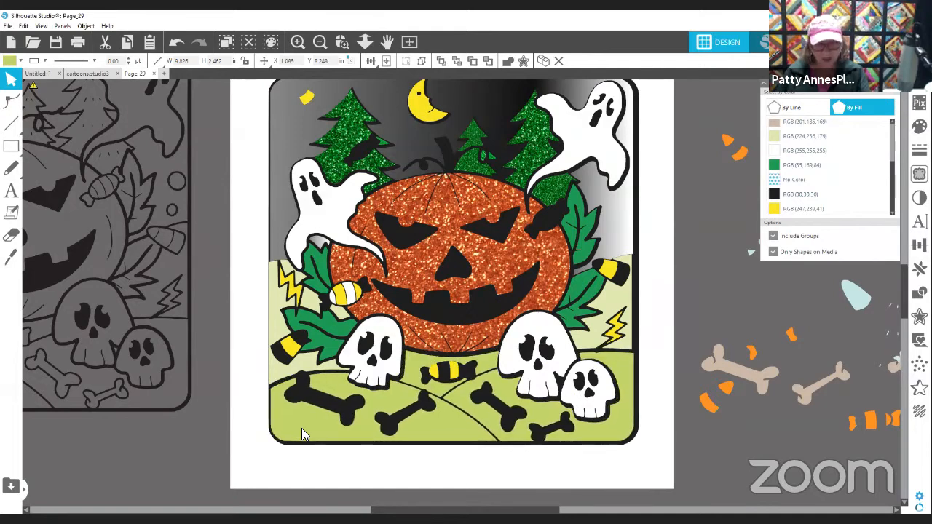
key(Down)
drag(297, 428, 300, 431)
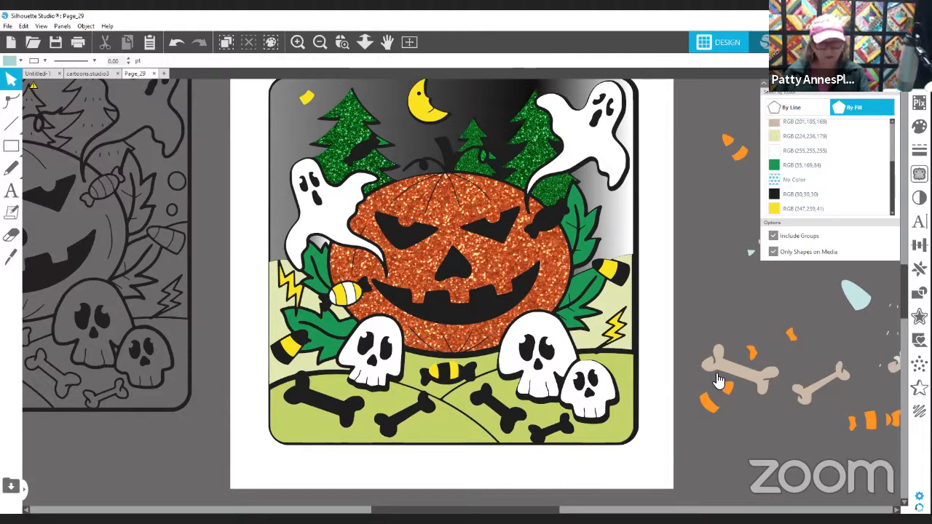
Move the tan bones group and the orange candy group back onto their black outlines in the scene, leaving nothing selected.
drag(724, 378, 315, 398)
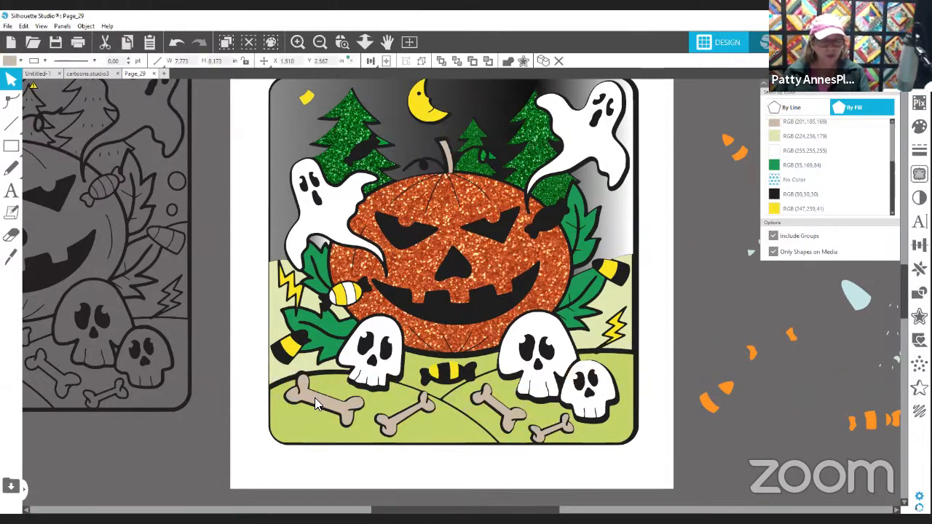
click(651, 422)
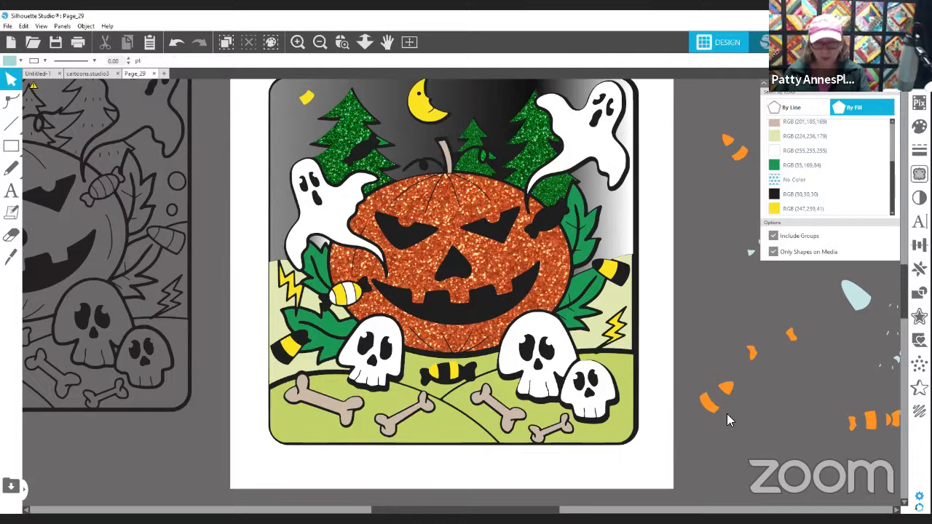
scroll(728, 421, up, 1)
drag(731, 429, 302, 375)
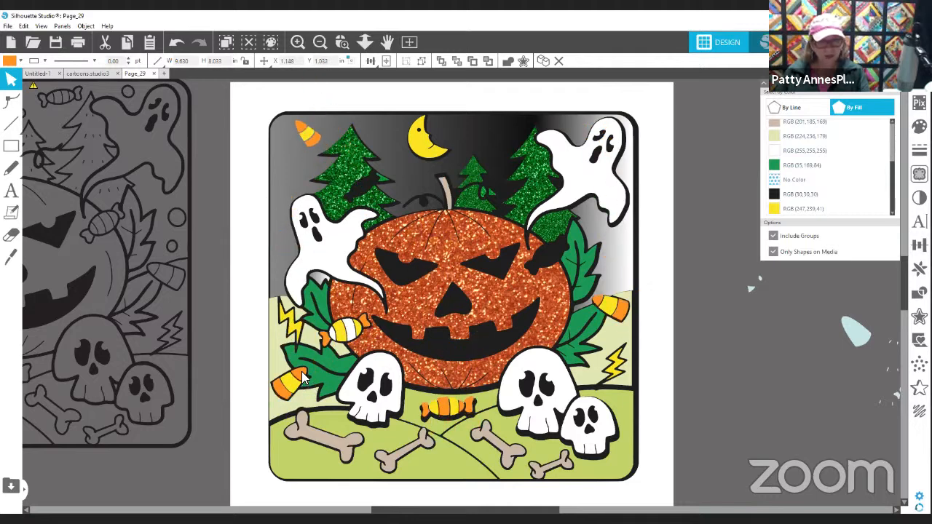
click(766, 450)
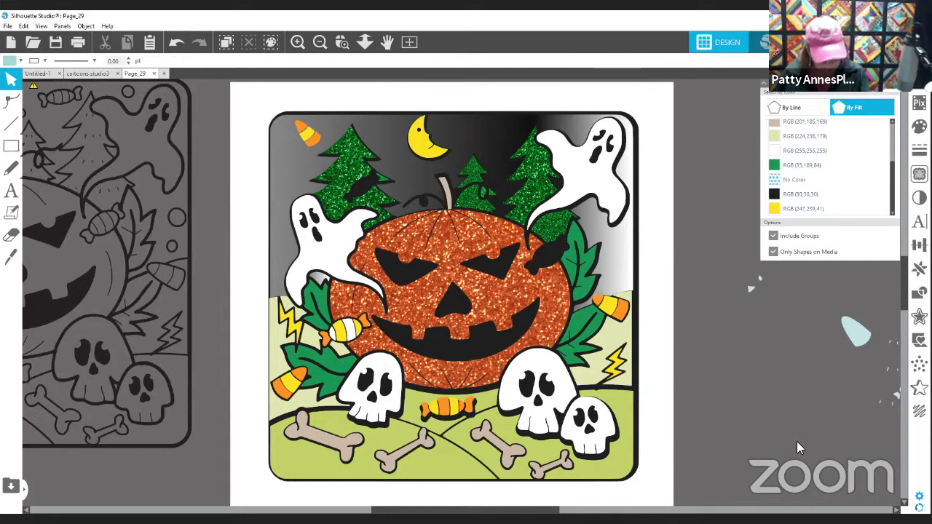